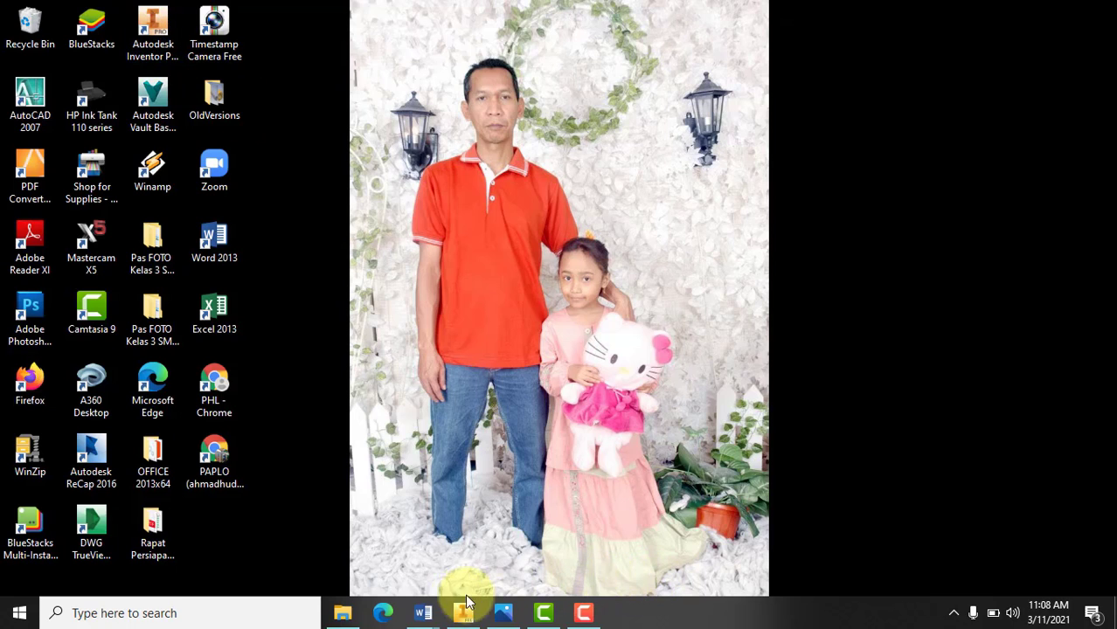
Review the shaft and anvil drawing in the 7065-P1 Word document, and bring up the 7065-P2 document.
{"action": "mouse_move", "coordinate": [447, 610]}
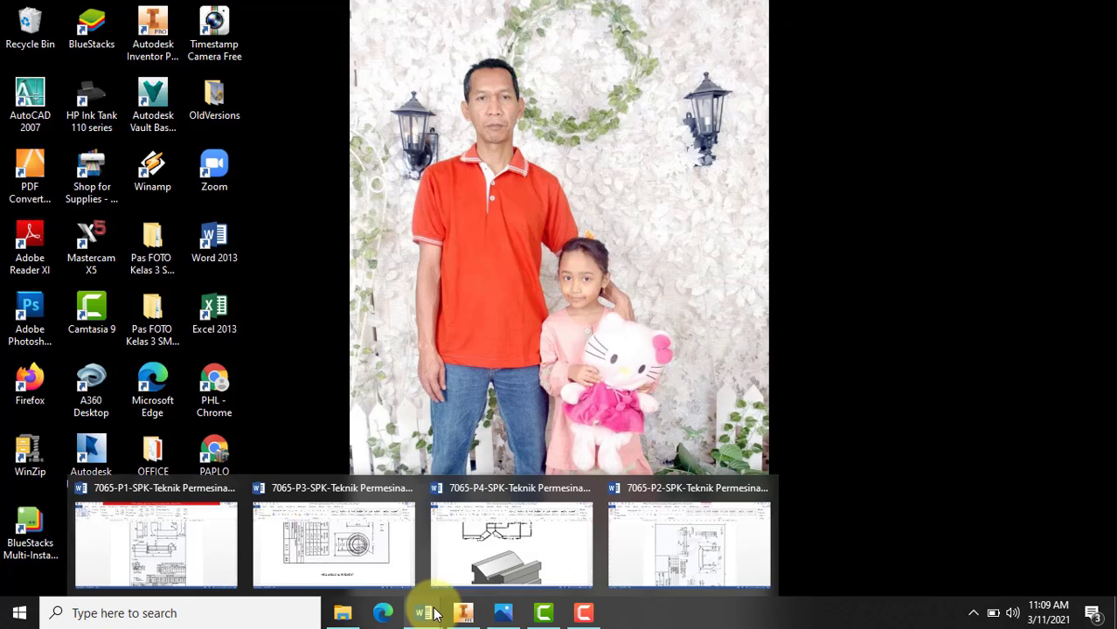
{"action": "left_click", "coordinate": [188, 537]}
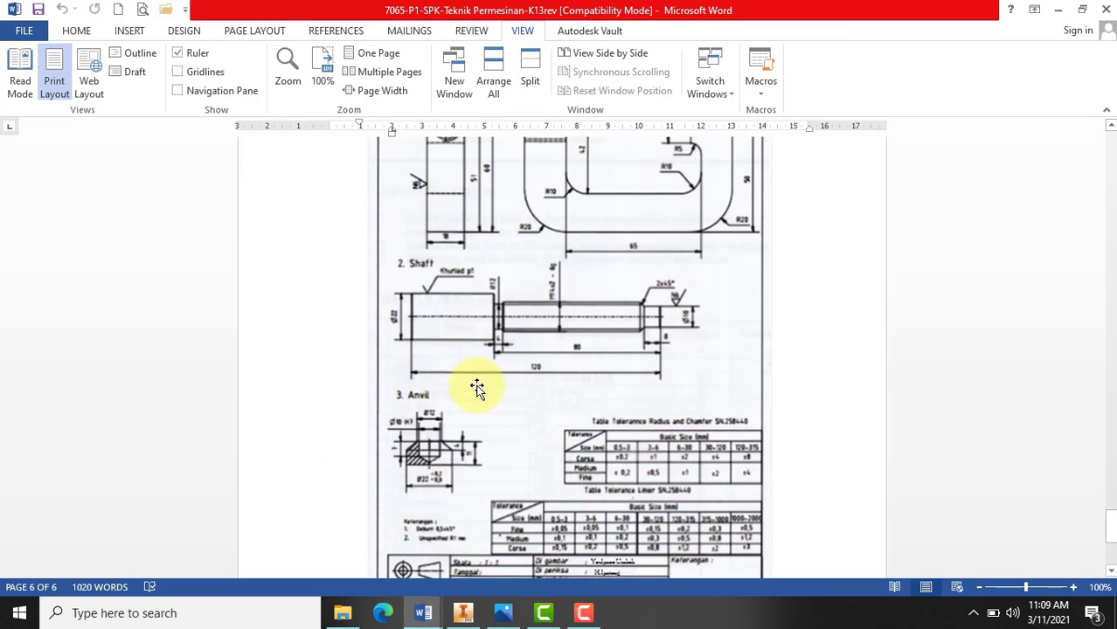
{"action": "scroll", "coordinate": [477, 388], "scroll_direction": "down", "scroll_amount": 1}
{"action": "mouse_move", "coordinate": [423, 613]}
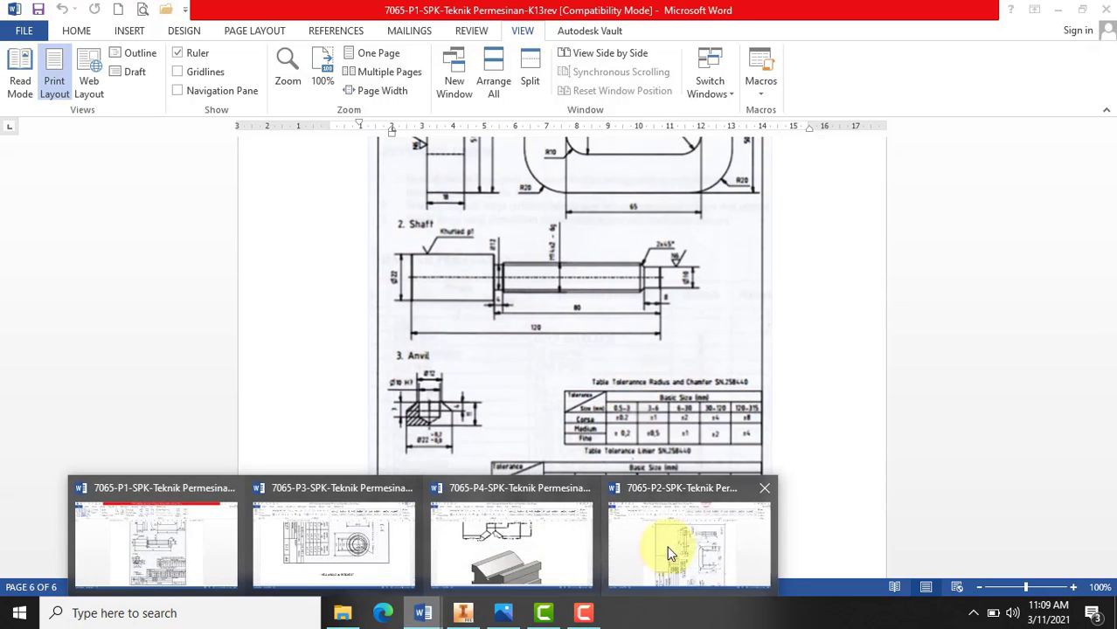
{"action": "left_click", "coordinate": [669, 554]}
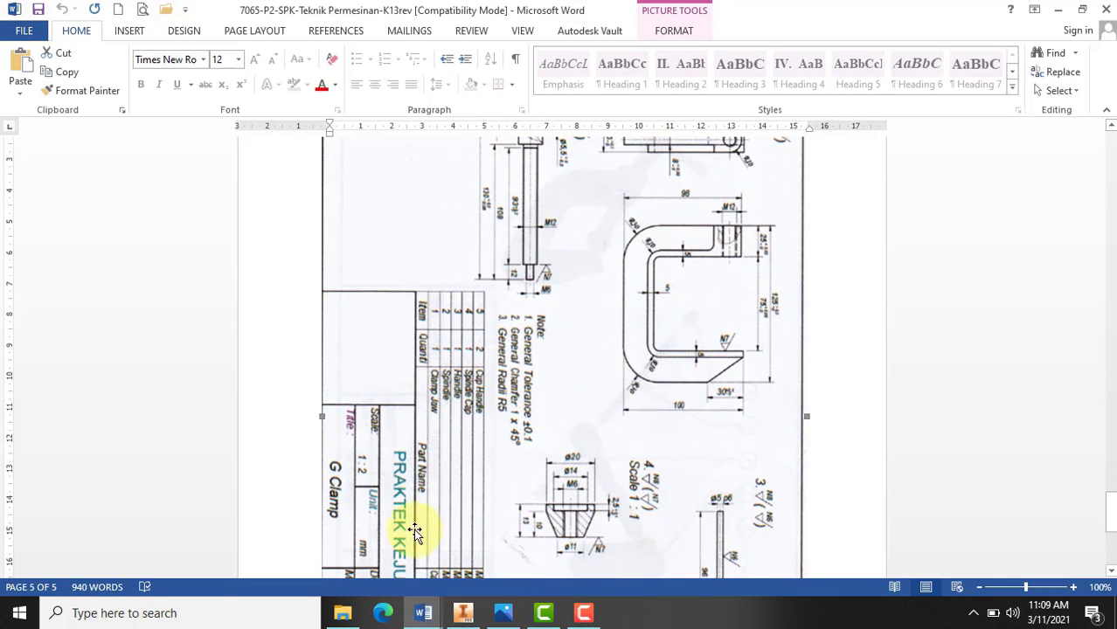
Review the collet nut drawing in the 7065-P3 document and the grooved block drawing in the 7065-P4 document.
{"action": "mouse_move", "coordinate": [423, 607]}
{"action": "left_click", "coordinate": [402, 590]}
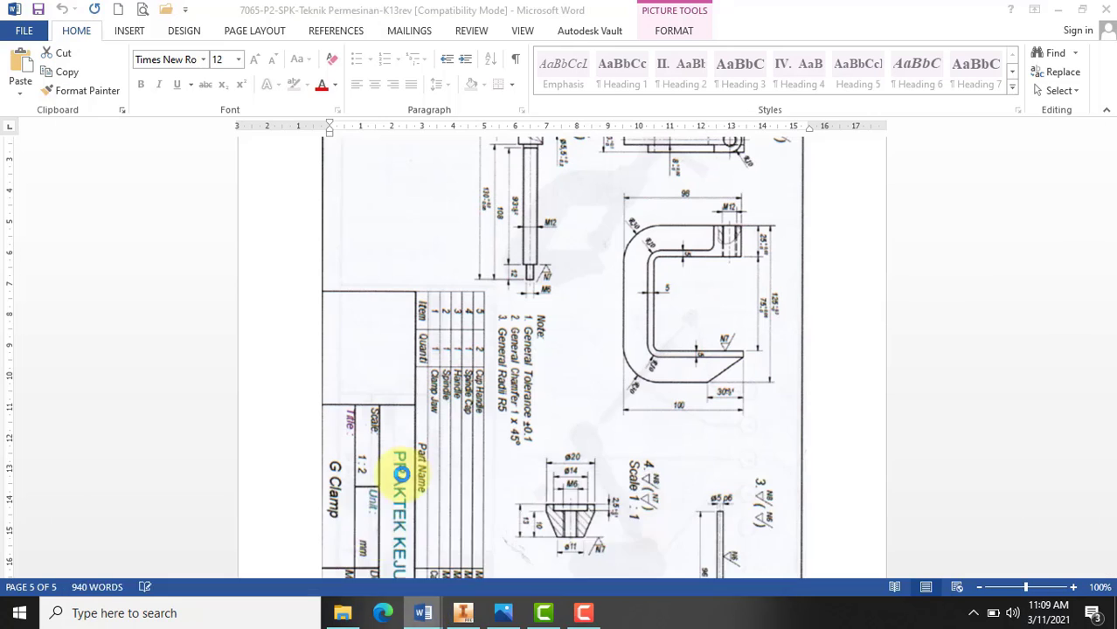
{"action": "key", "text": "ctrl+End"}
{"action": "scroll", "coordinate": [479, 414], "scroll_direction": "up", "scroll_amount": 6, "text": "ctrl"}
{"action": "scroll", "coordinate": [480, 417], "scroll_direction": "up", "scroll_amount": 1}
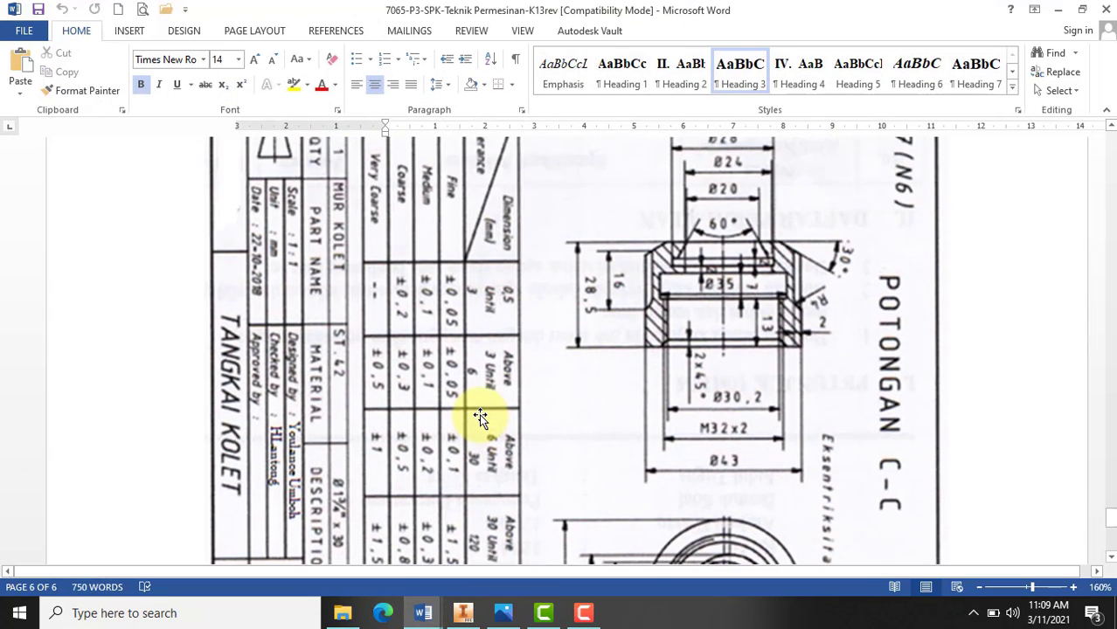
{"action": "scroll", "coordinate": [480, 417], "scroll_direction": "down", "scroll_amount": 3}
{"action": "scroll", "coordinate": [480, 417], "scroll_direction": "up", "scroll_amount": 6}
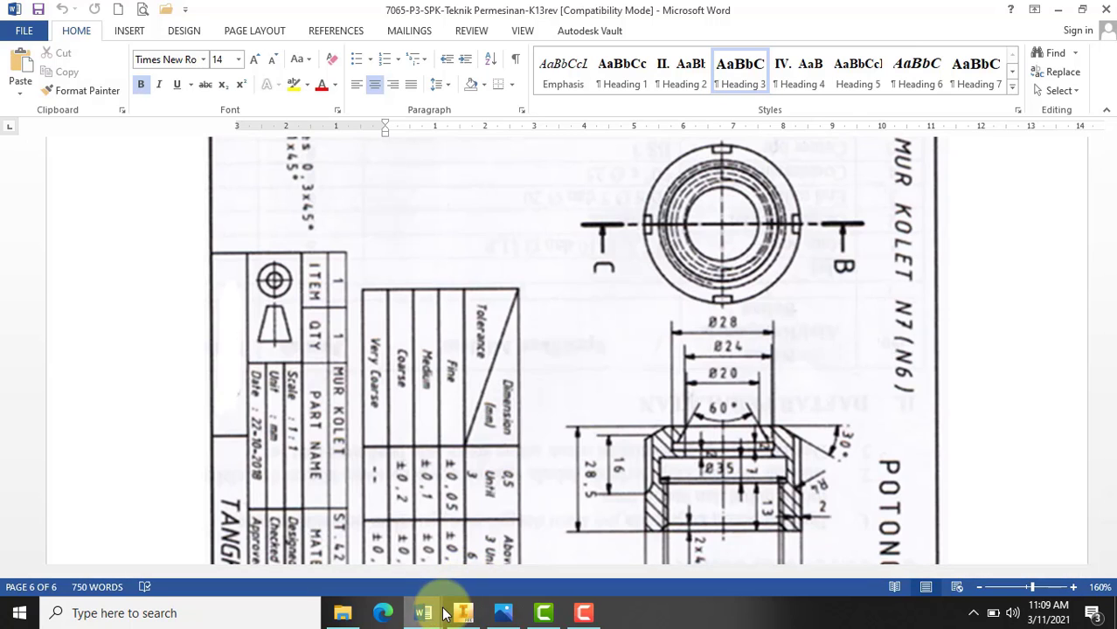
{"action": "mouse_move", "coordinate": [424, 607]}
{"action": "left_click", "coordinate": [511, 559]}
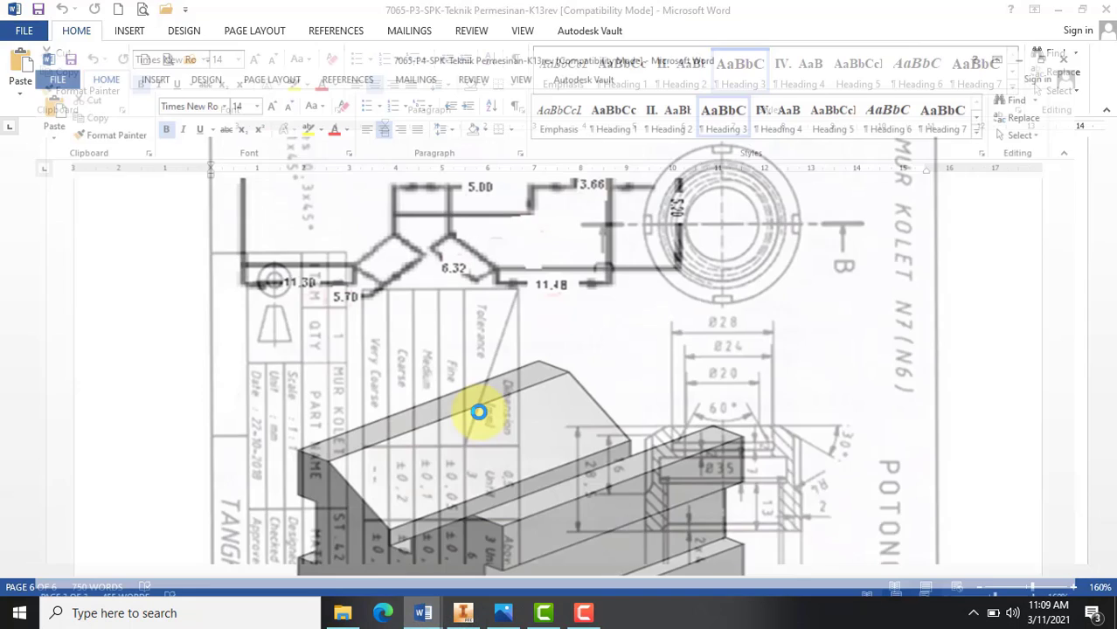
{"action": "scroll", "coordinate": [486, 411], "scroll_direction": "down", "scroll_amount": 4}
{"action": "scroll", "coordinate": [487, 413], "scroll_direction": "up", "scroll_amount": 1}
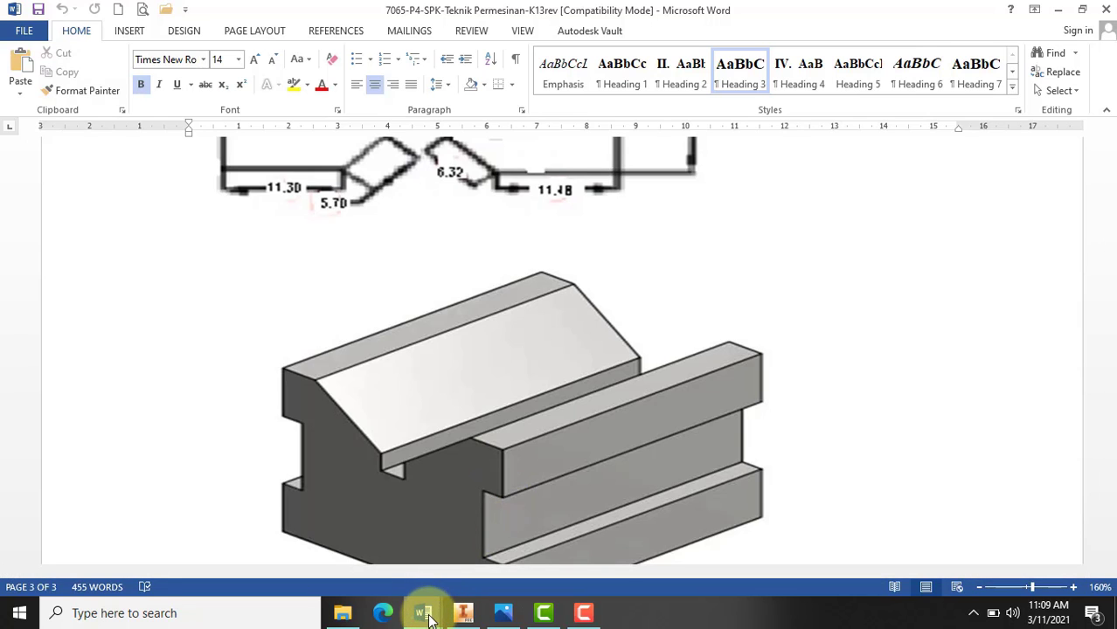
Return to the 7065-P2 document and look over the G Clamp drawing with its part views and parts list.
{"action": "mouse_move", "coordinate": [428, 618]}
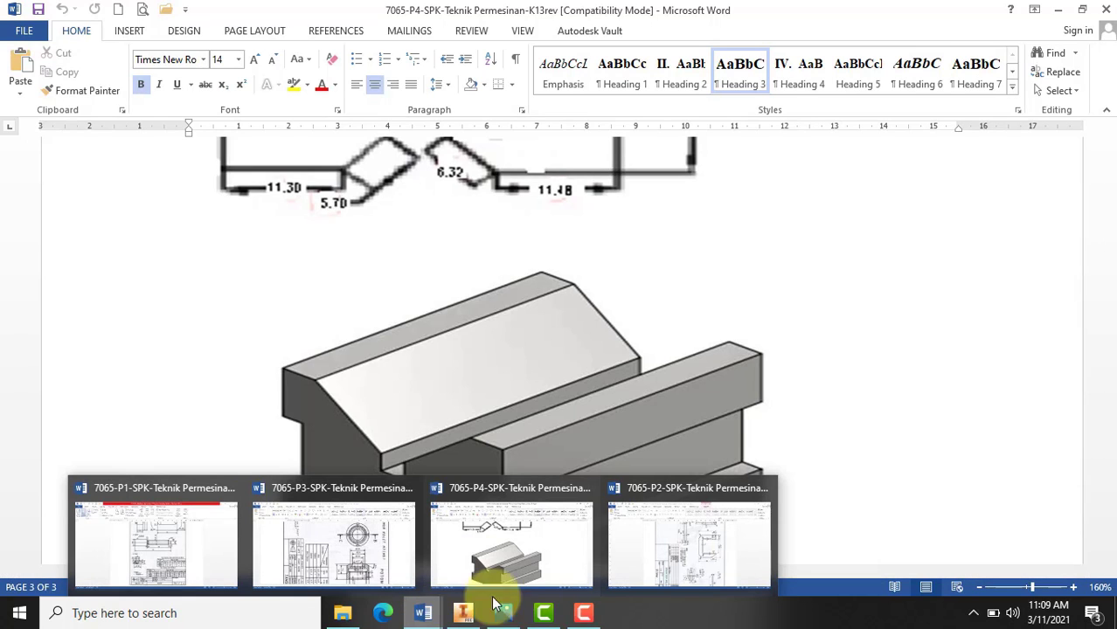
{"action": "left_click", "coordinate": [734, 525]}
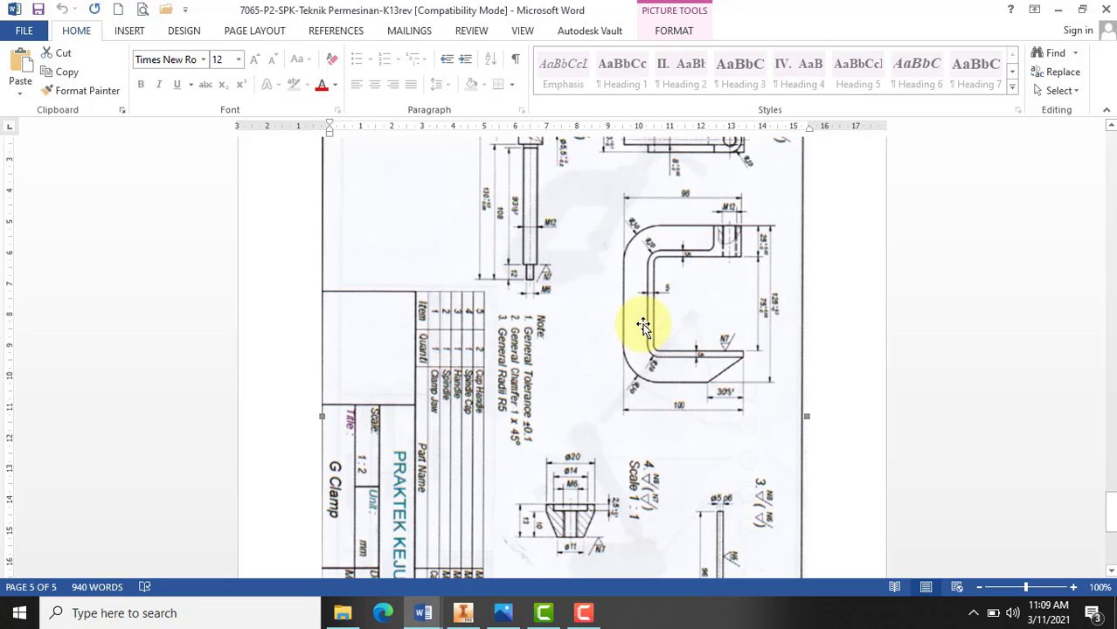
{"action": "scroll", "coordinate": [611, 399], "scroll_direction": "up", "scroll_amount": 3}
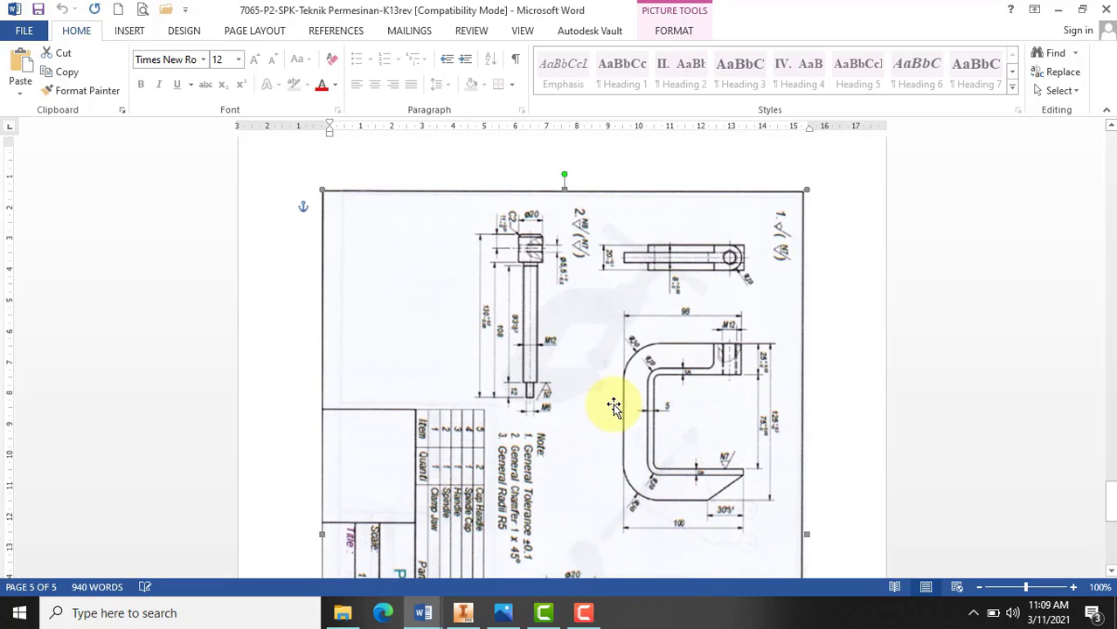
{"action": "scroll", "coordinate": [614, 406], "scroll_direction": "down", "scroll_amount": 5}
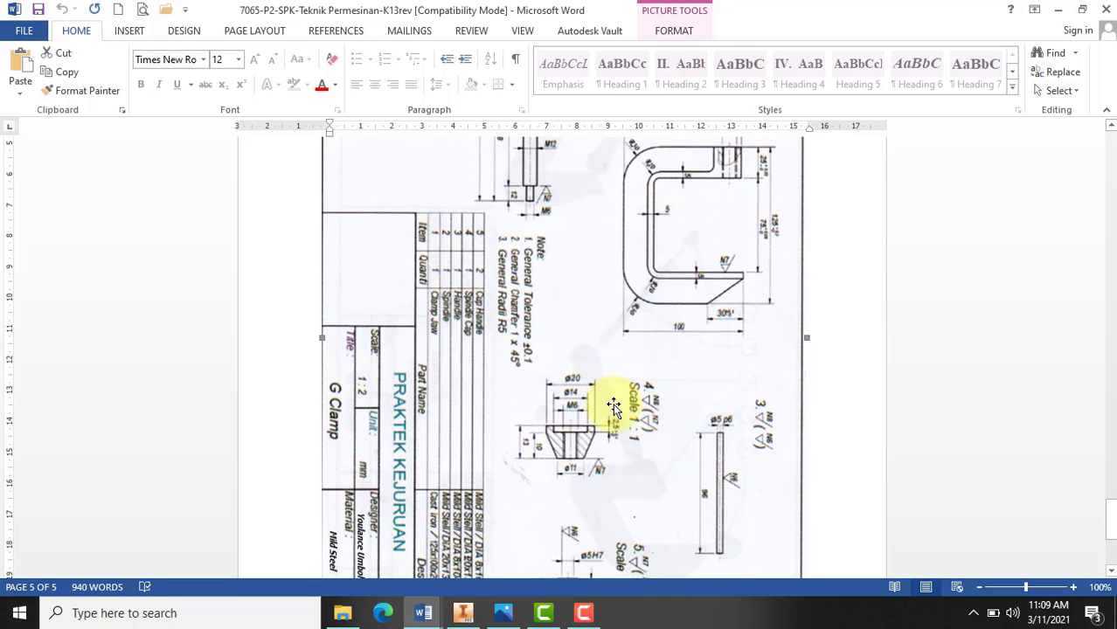
Switch to G-Klem.png in Photos and enlarge the clamp jaw views to read their dimensions.
{"action": "left_click", "coordinate": [507, 613]}
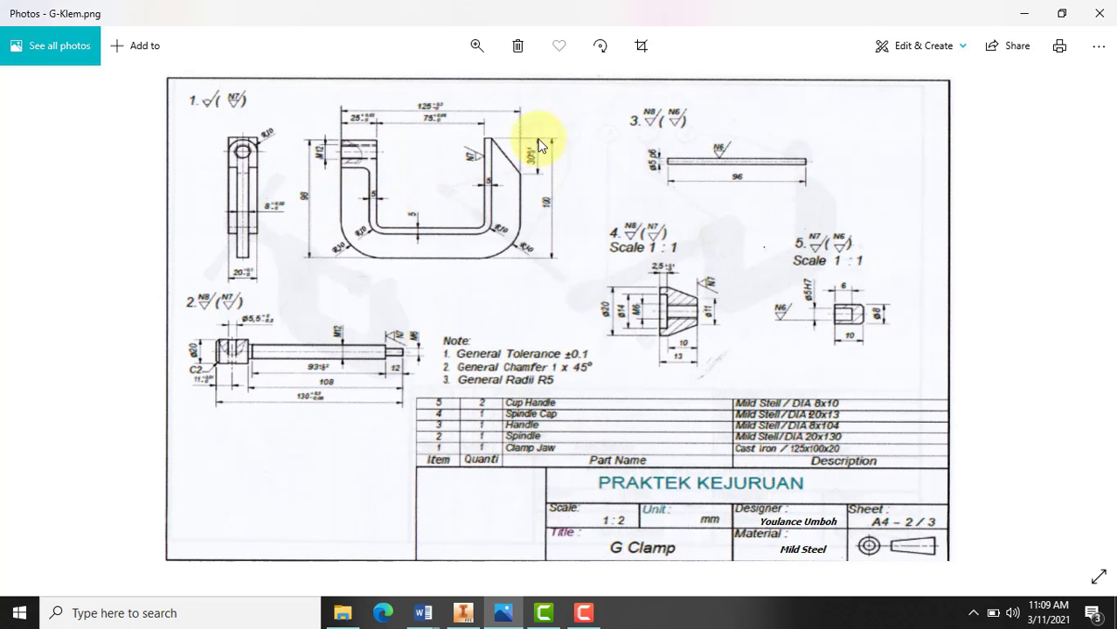
{"action": "left_click", "coordinate": [477, 48]}
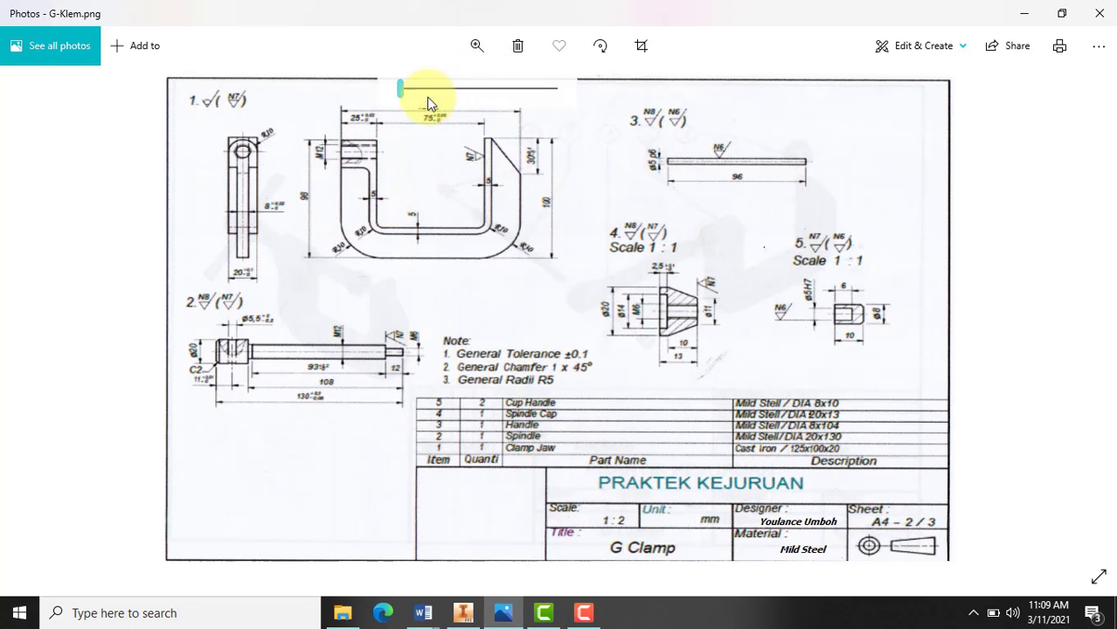
{"action": "left_click_drag", "start_coordinate": [403, 88], "coordinate": [430, 88]}
{"action": "left_click_drag", "start_coordinate": [537, 306], "coordinate": [587, 448]}
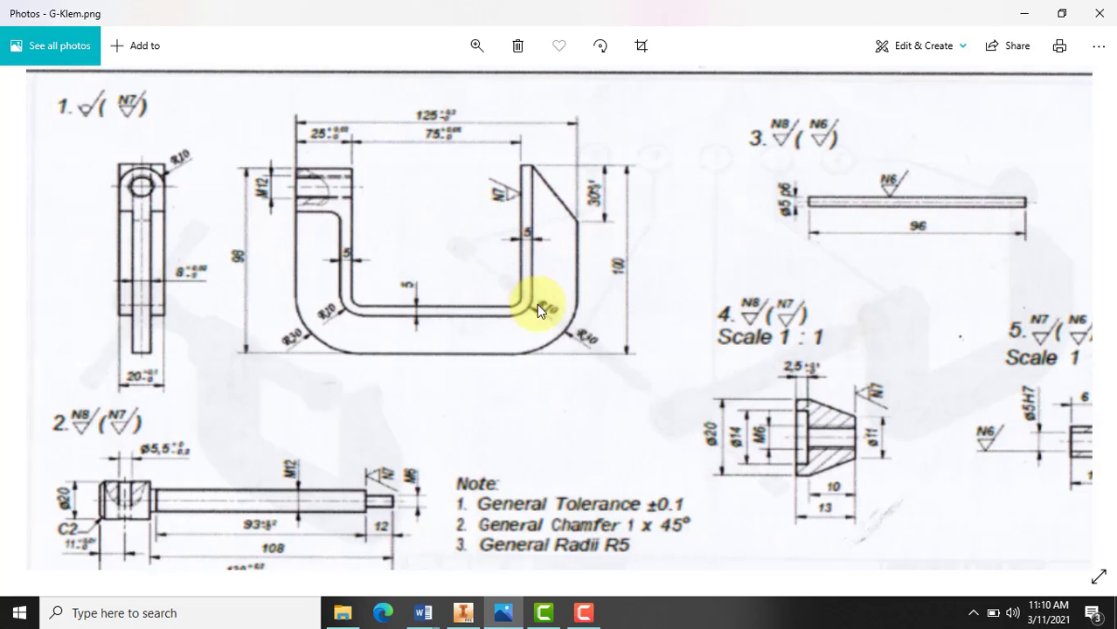
Switch to Autodesk Inventor and create a new part from the metric Standard (mm).ipt template.
{"action": "left_click", "coordinate": [425, 611]}
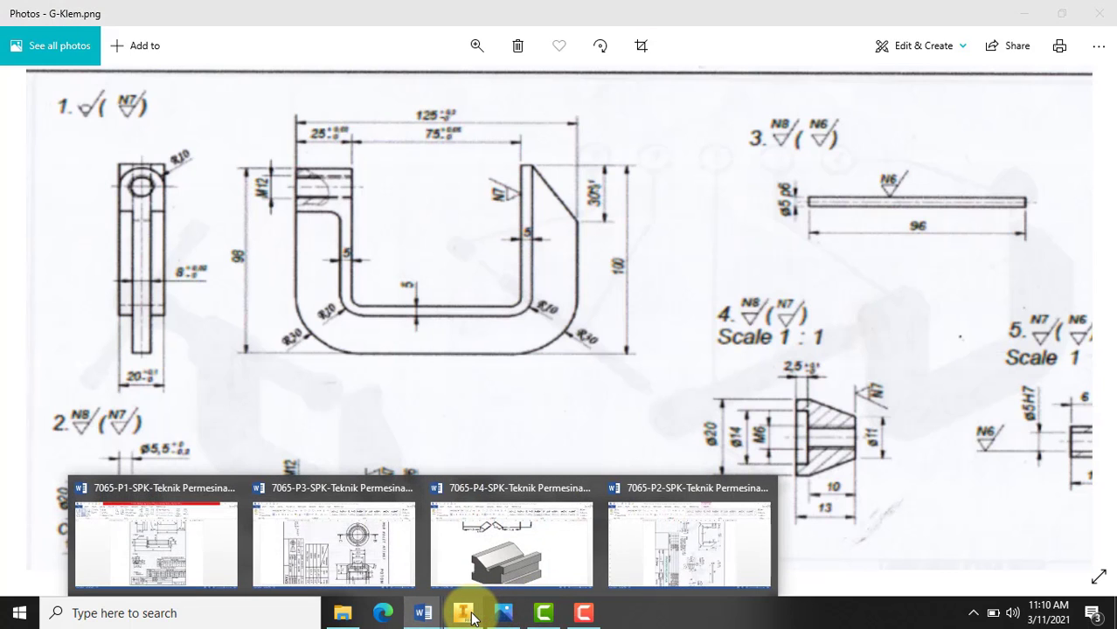
{"action": "left_click", "coordinate": [470, 615]}
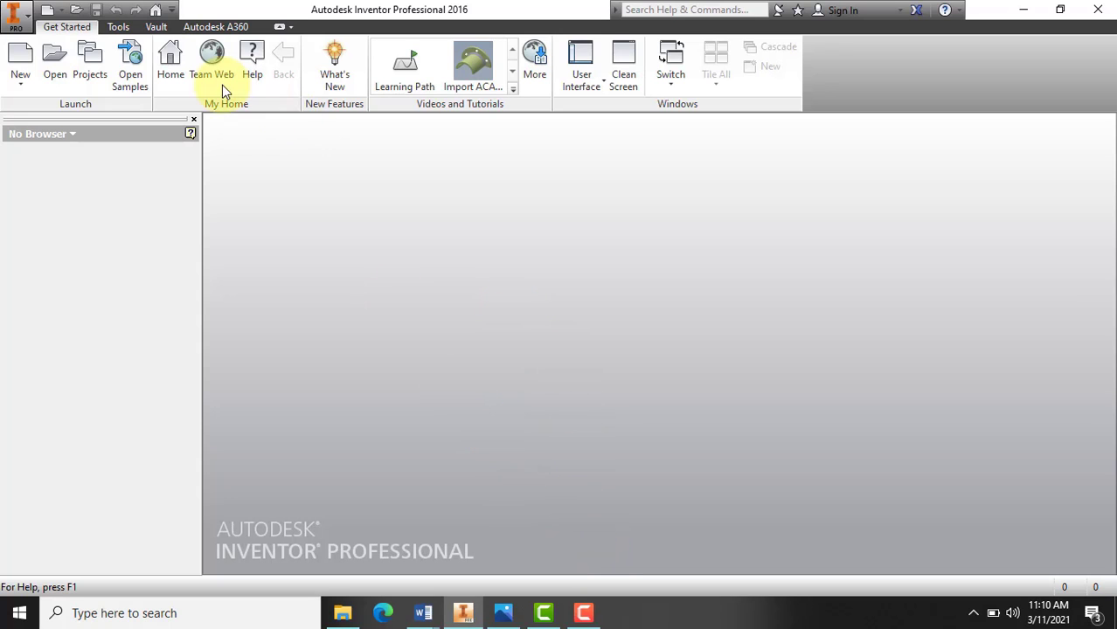
{"action": "left_click", "coordinate": [20, 61]}
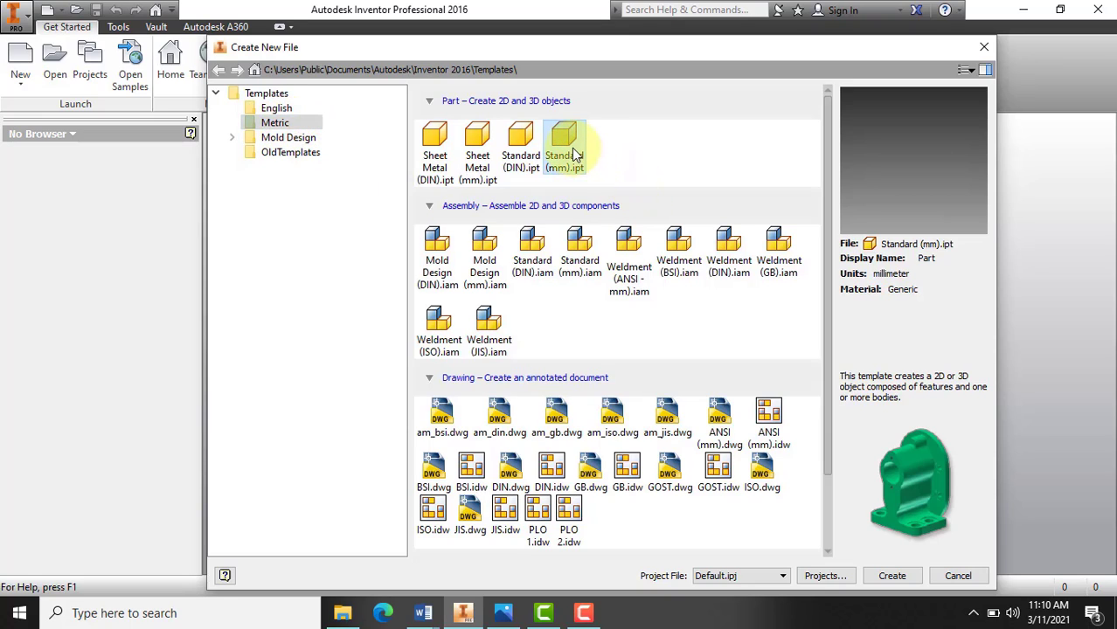
{"action": "left_click", "coordinate": [893, 575]}
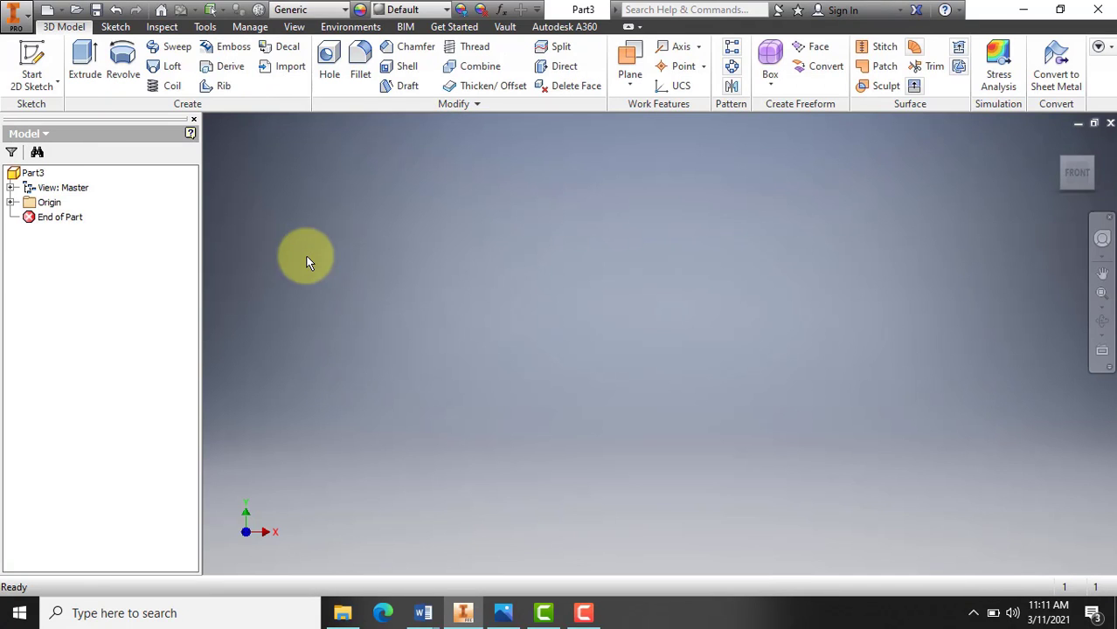
Start a sketch on the front XY plane and draw an open-topped U from the origin, about 37 mm wide and 26 mm deep.
{"action": "left_click", "coordinate": [32, 70]}
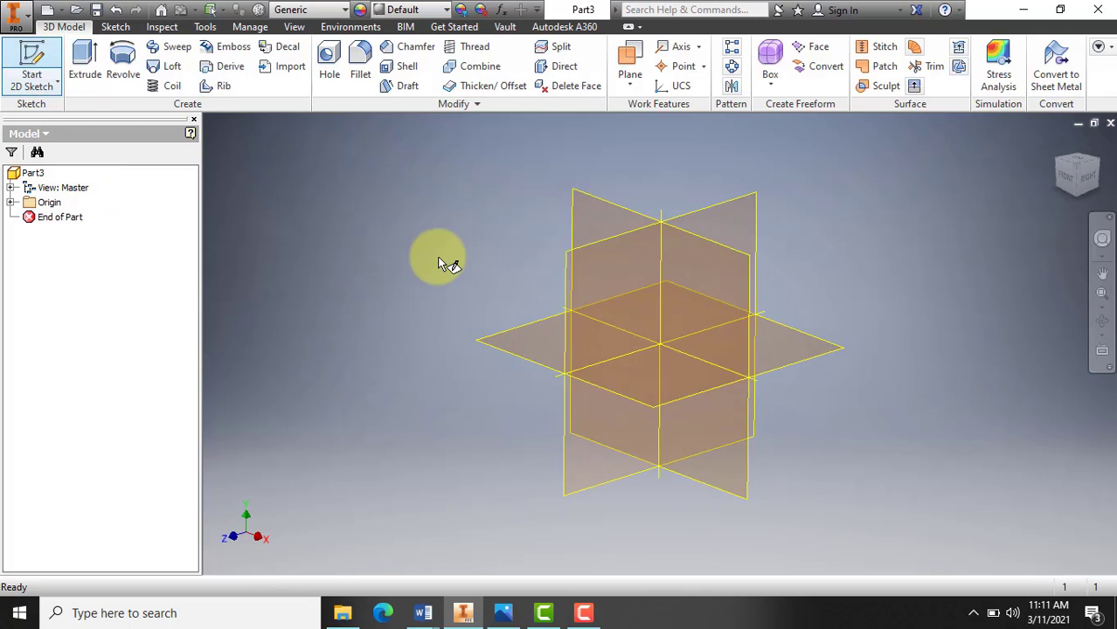
{"action": "left_click", "coordinate": [715, 253]}
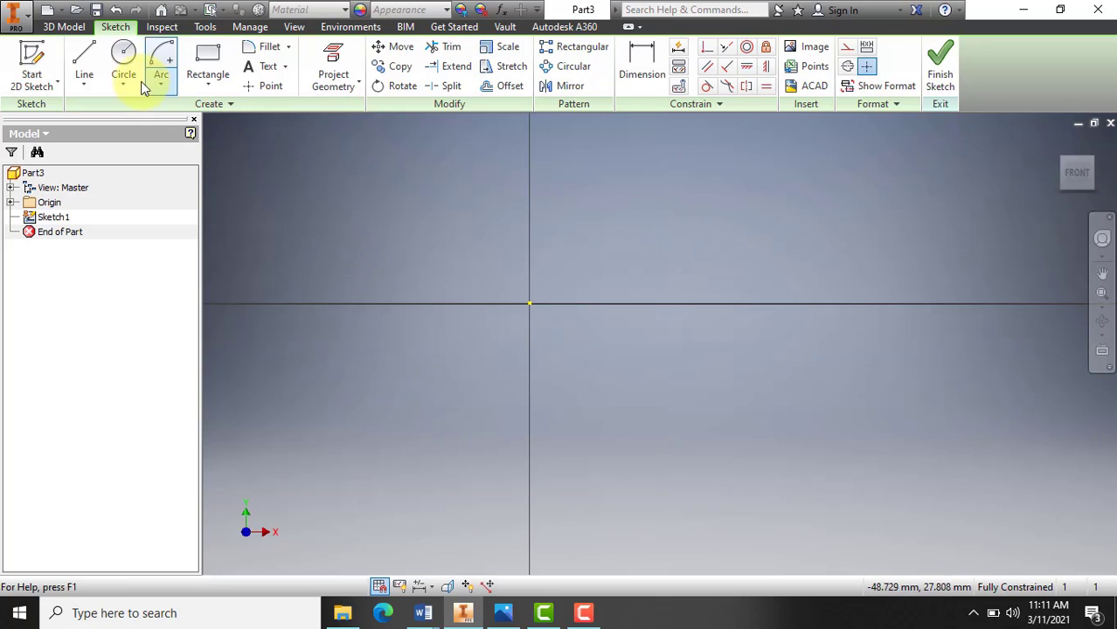
{"action": "left_click", "coordinate": [83, 57]}
{"action": "left_click", "coordinate": [530, 303]}
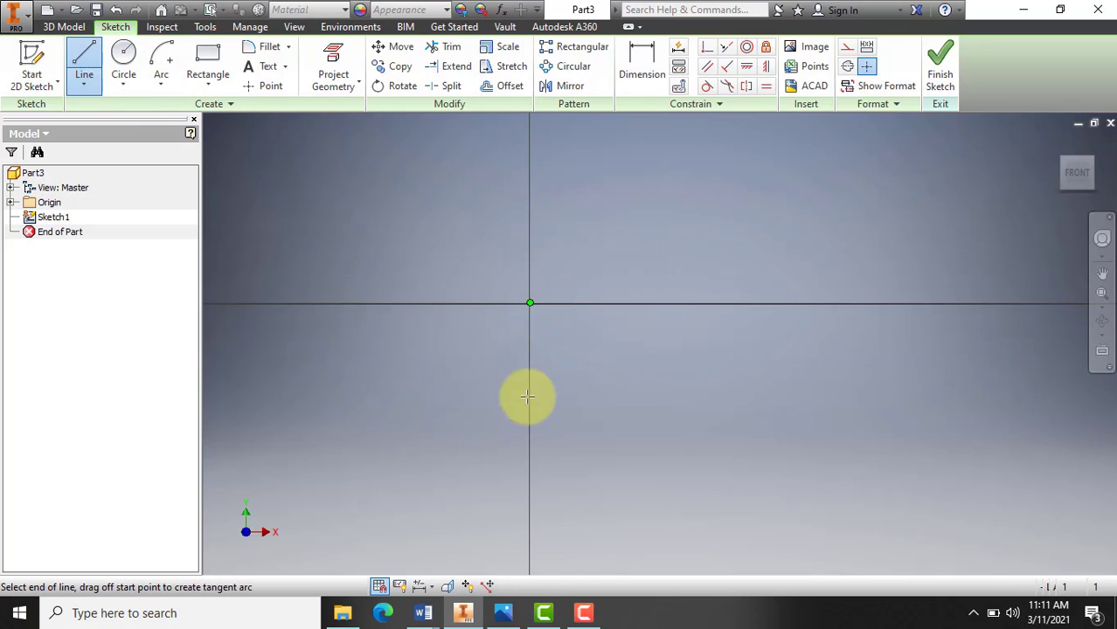
{"action": "left_click", "coordinate": [530, 507]}
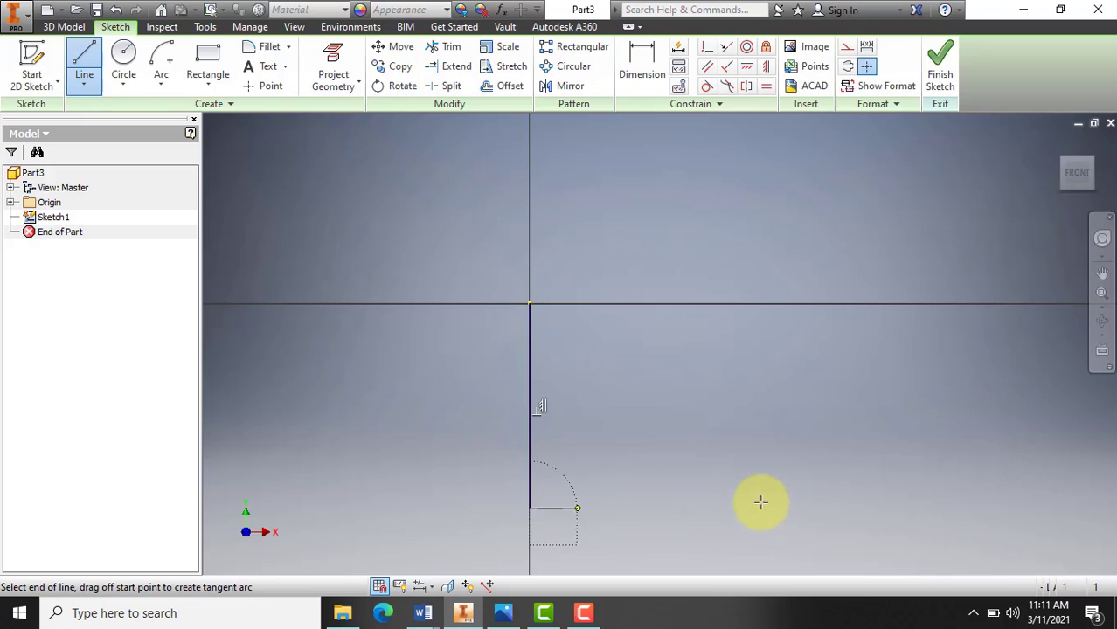
{"action": "left_click", "coordinate": [822, 507]}
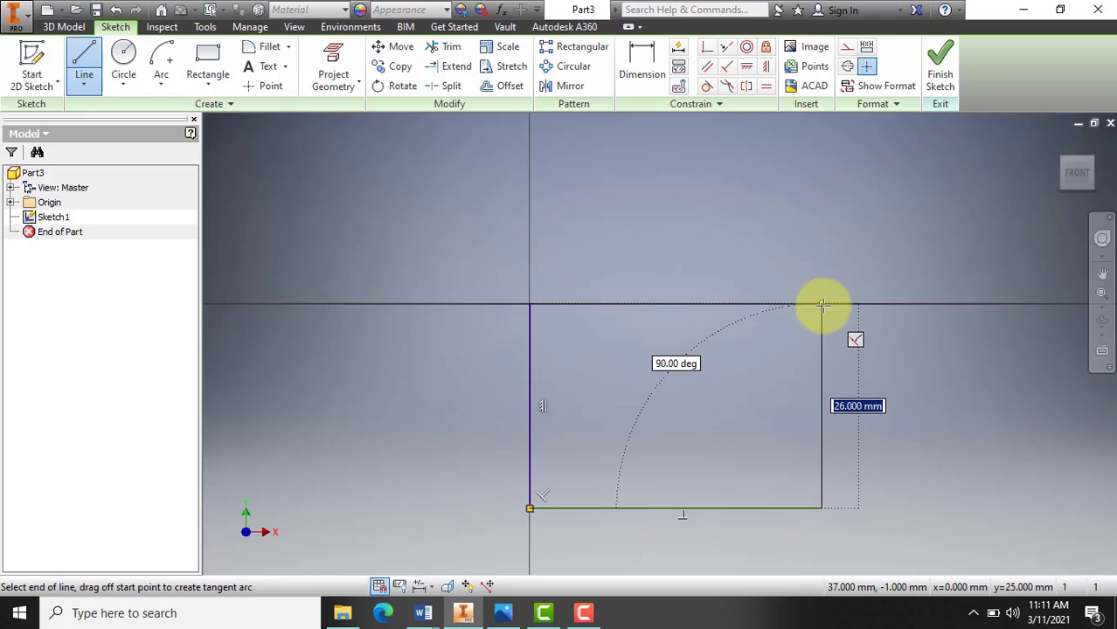
{"action": "left_click", "coordinate": [822, 303]}
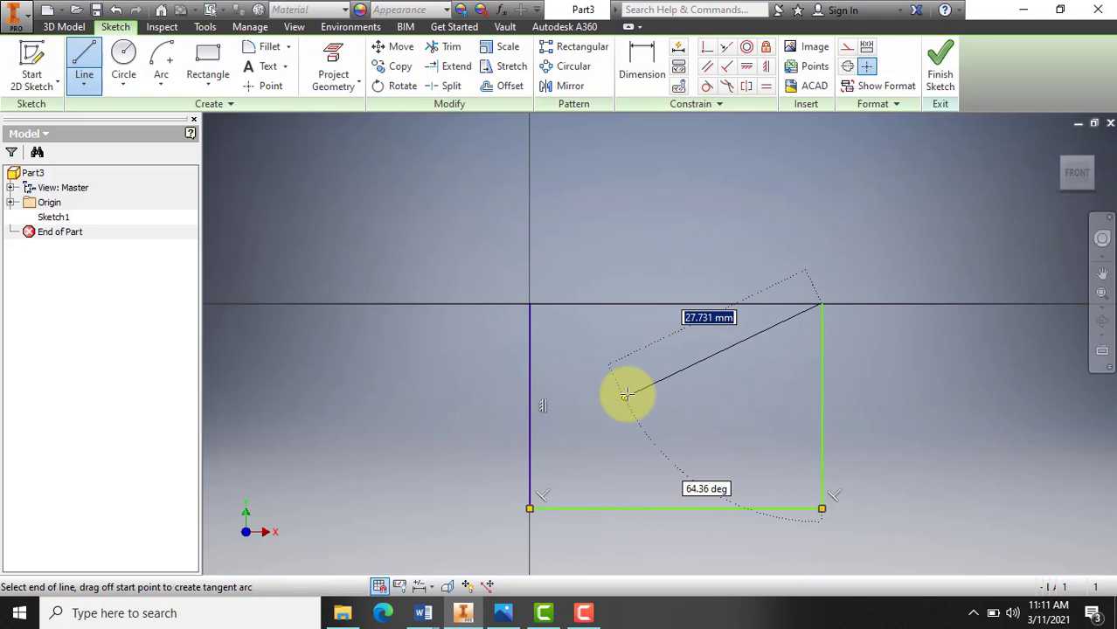
Dimension the U profile's bottom line to 75 mm, checking the jaw opening in G-Klem.png.
{"action": "left_click", "coordinate": [639, 60]}
{"action": "left_click", "coordinate": [670, 508]}
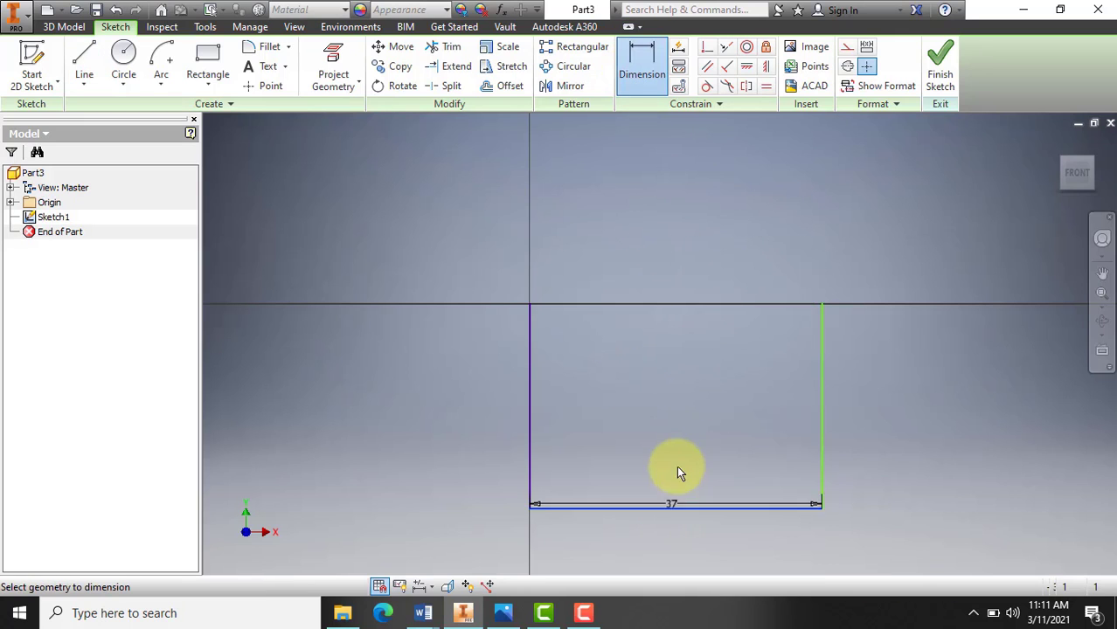
{"action": "left_click", "coordinate": [674, 374]}
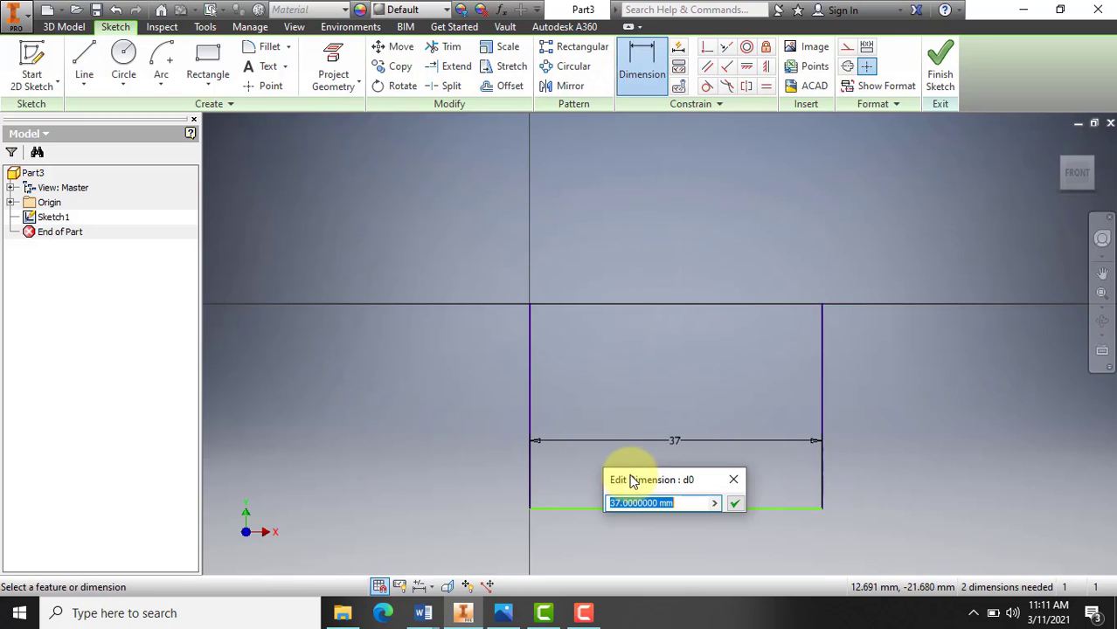
{"action": "left_click", "coordinate": [503, 613]}
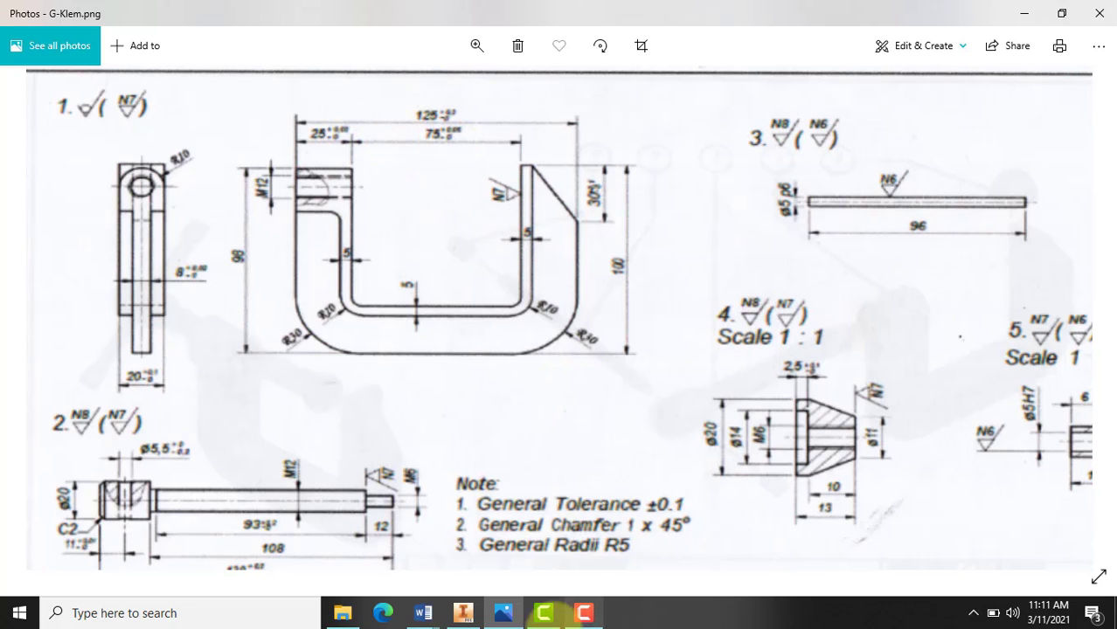
{"action": "left_click", "coordinate": [481, 618]}
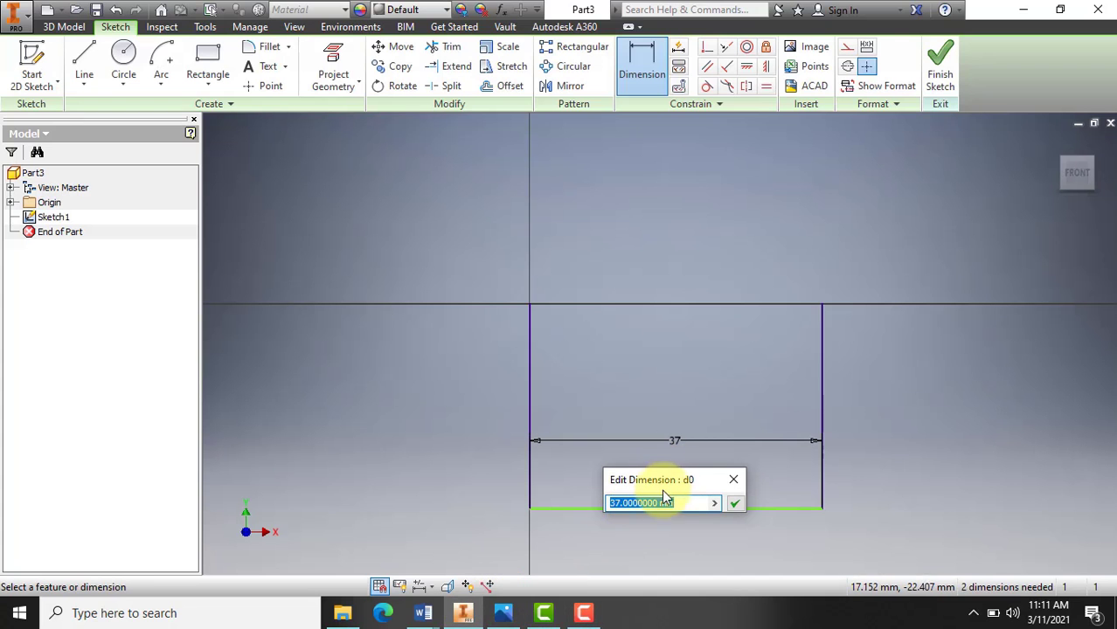
{"action": "type", "text": "75"}
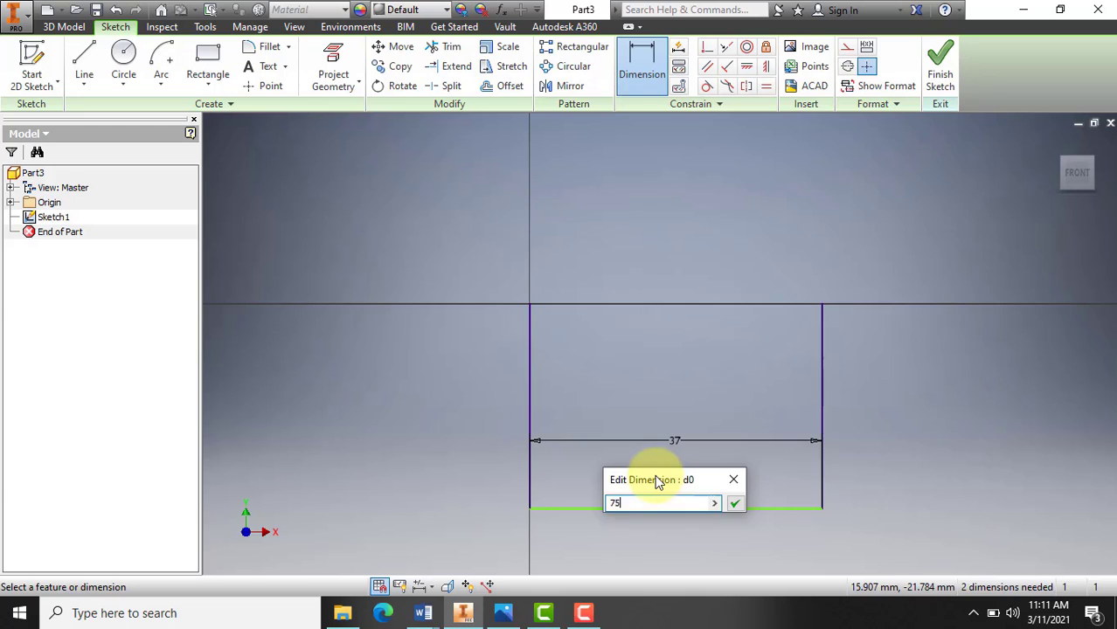
{"action": "key", "text": "Return"}
Dimension the U profile's right vertical line to 75 mm, checking the jaw depth in G-Klem.png.
{"action": "scroll", "coordinate": [529, 354], "scroll_direction": "down", "scroll_amount": 3}
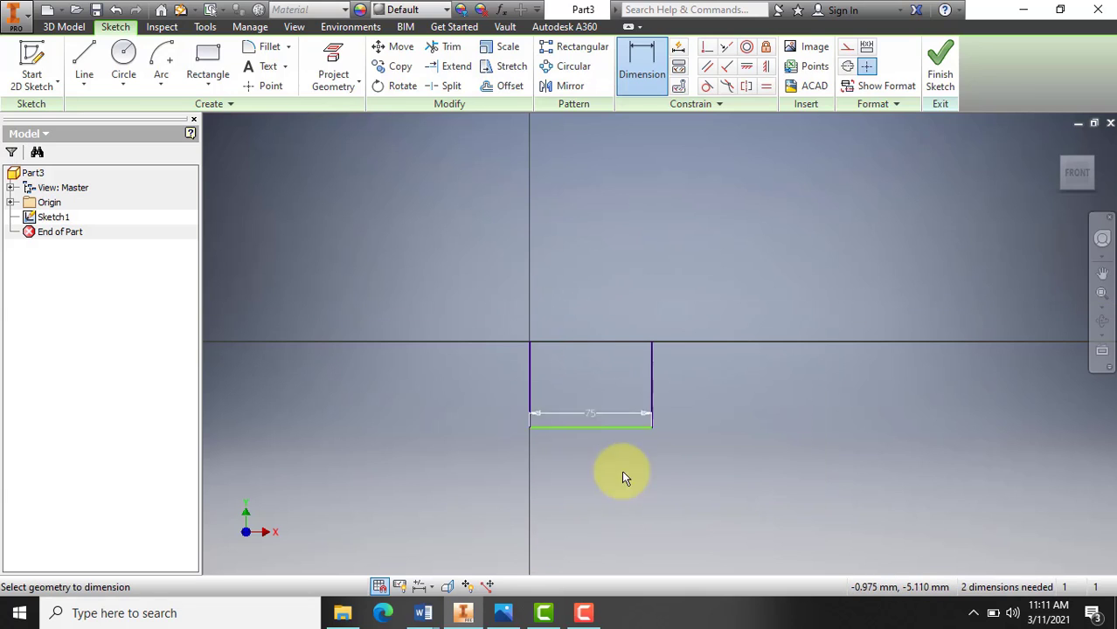
{"action": "left_click", "coordinate": [652, 370]}
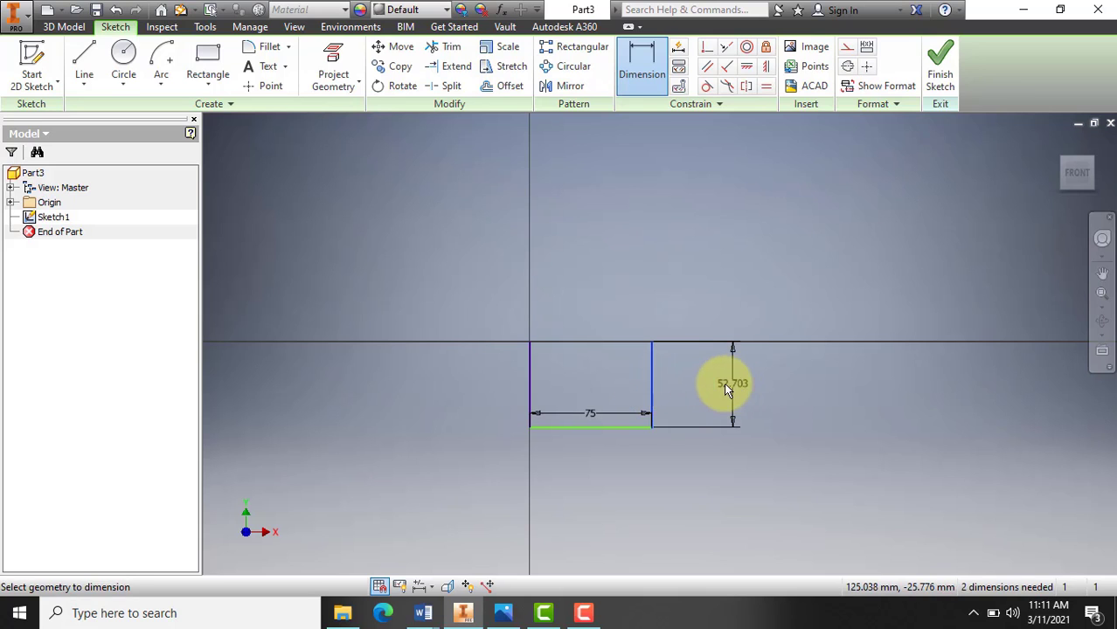
{"action": "left_click", "coordinate": [712, 385]}
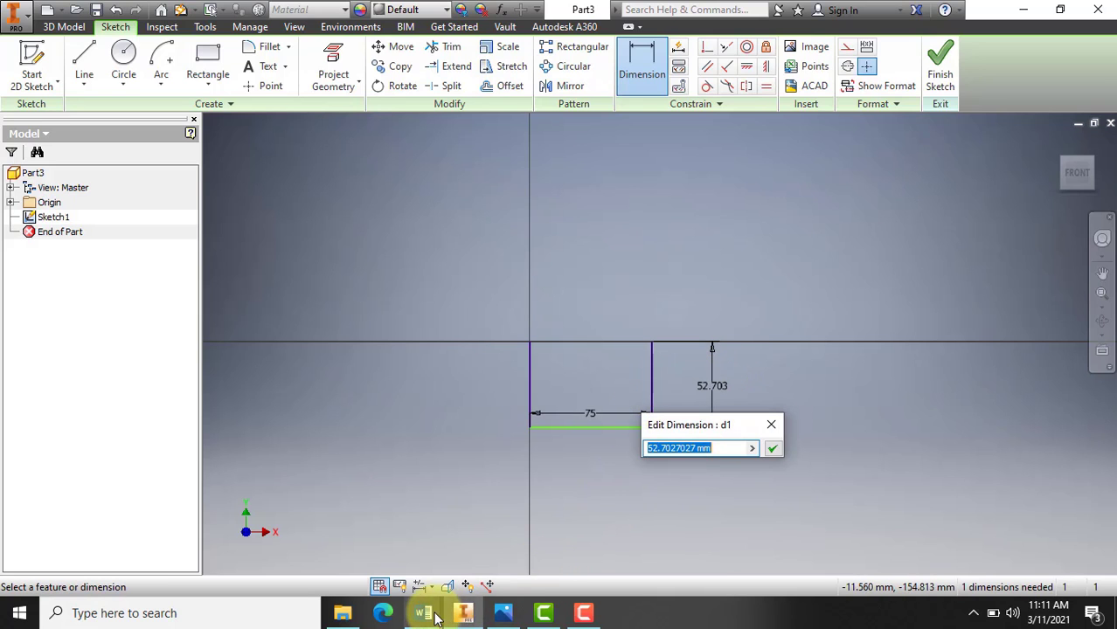
{"action": "left_click", "coordinate": [502, 613]}
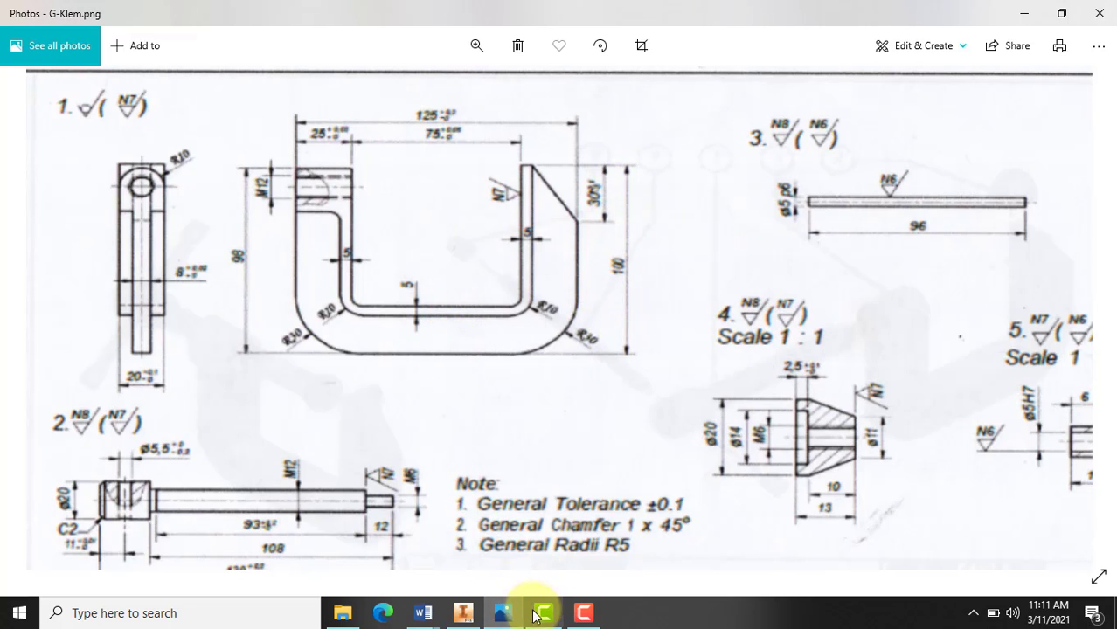
{"action": "left_click", "coordinate": [463, 613]}
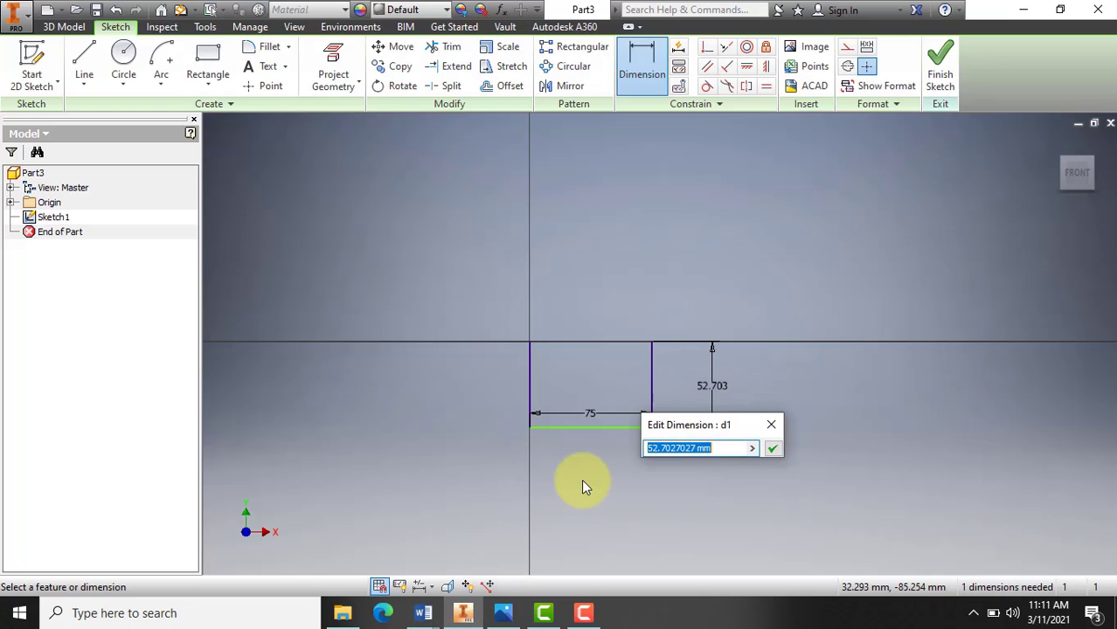
{"action": "type", "text": "7"}
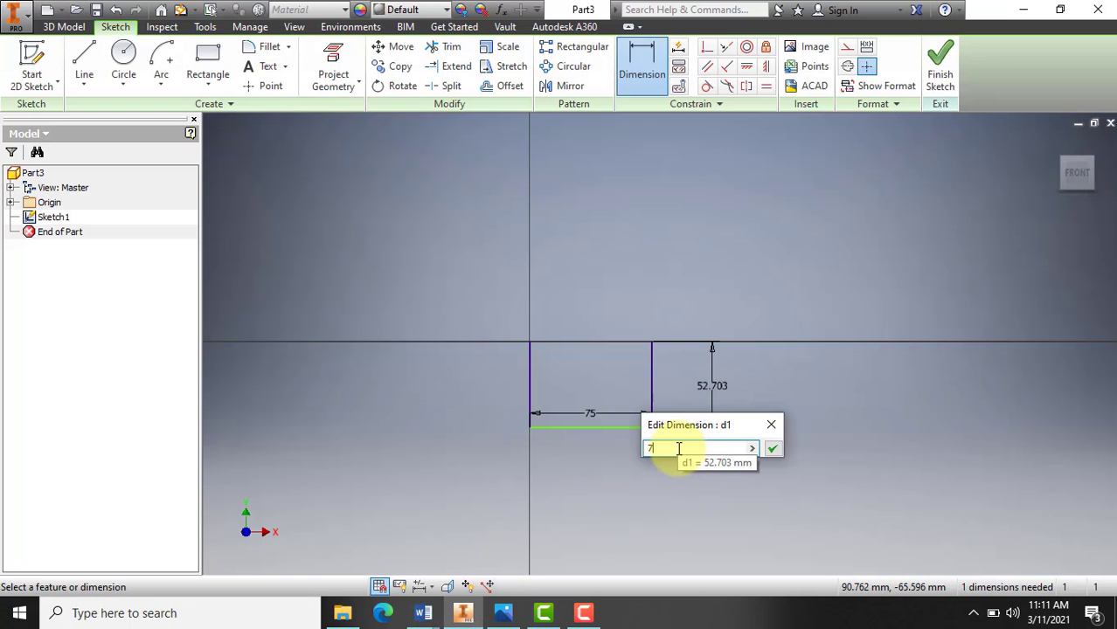
{"action": "type", "text": "5"}
{"action": "left_click", "coordinate": [772, 448]}
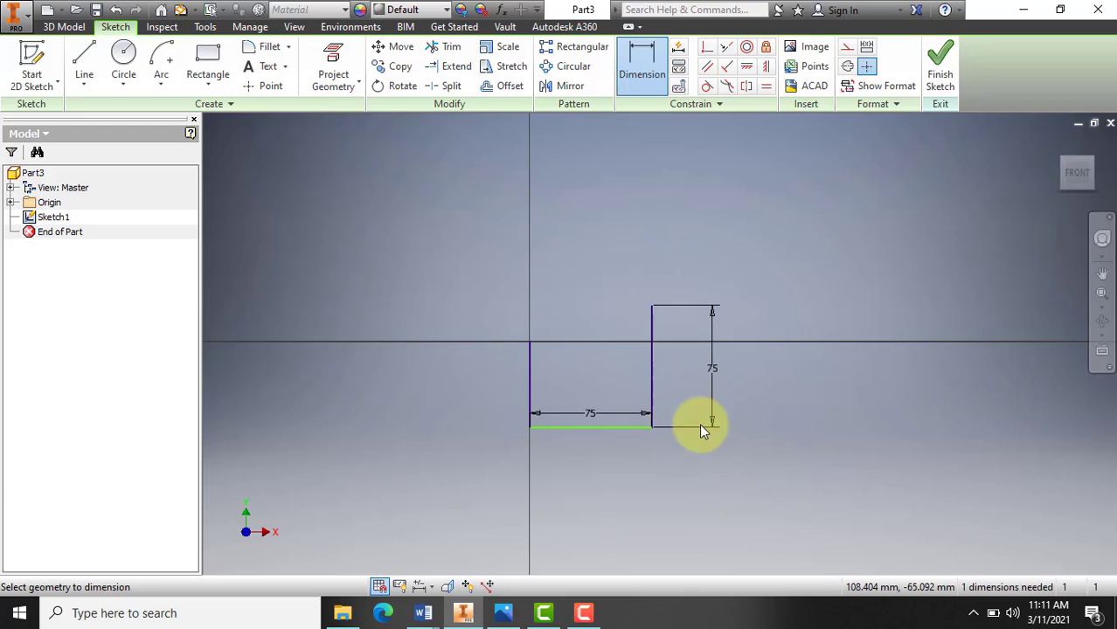
Dimension the U profile's left vertical line to 75 mm and finish the sketch.
{"action": "left_click", "coordinate": [525, 373]}
{"action": "left_click", "coordinate": [478, 366]}
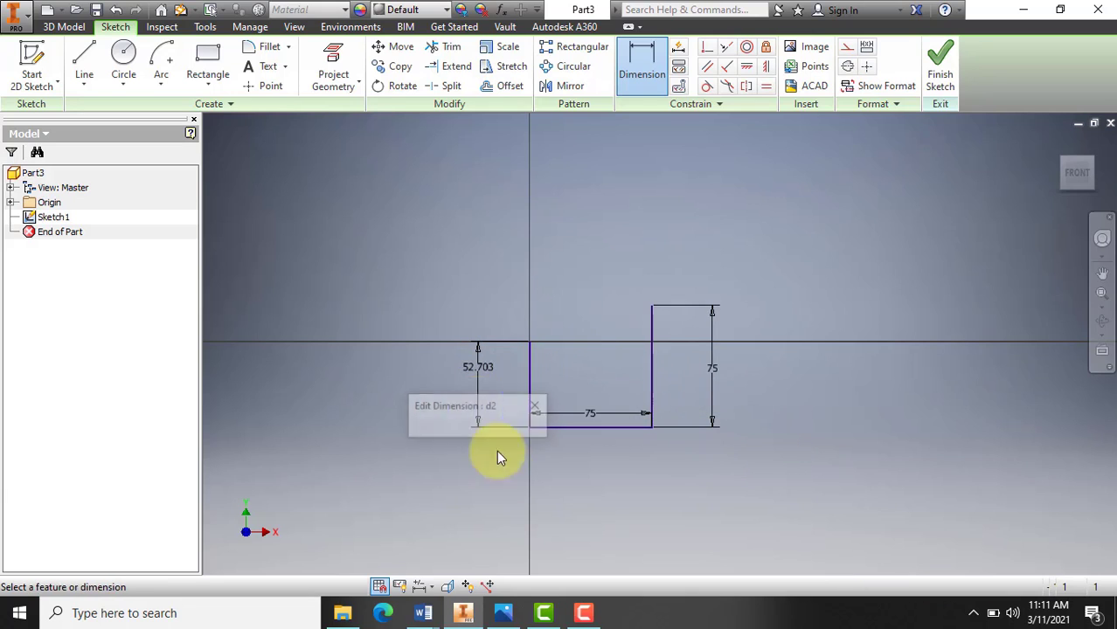
{"action": "type", "text": "75"}
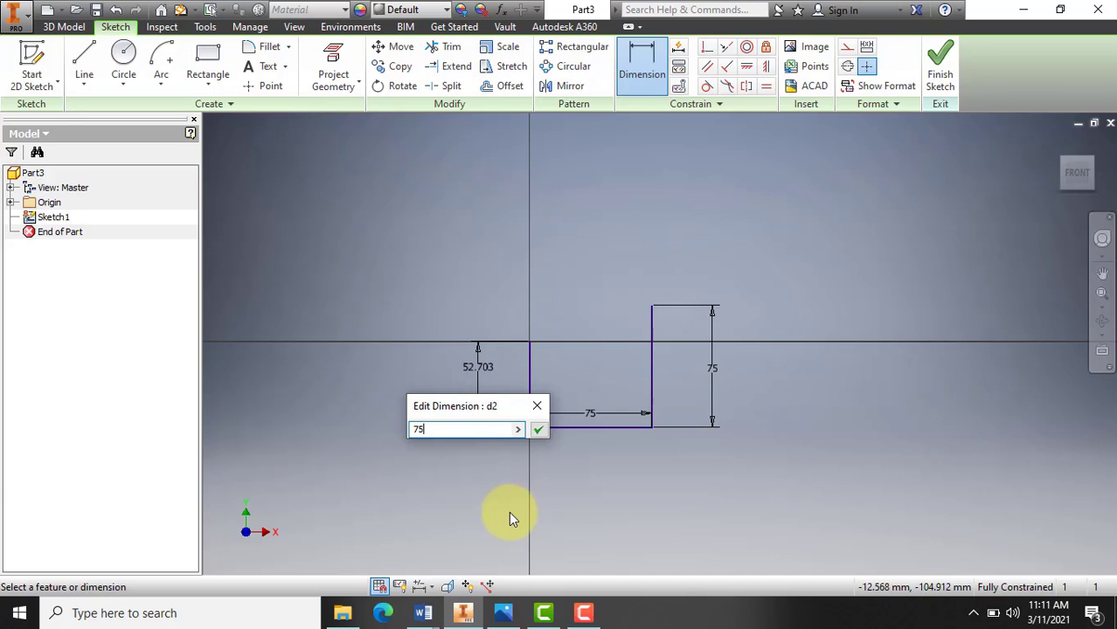
{"action": "key", "text": "Return"}
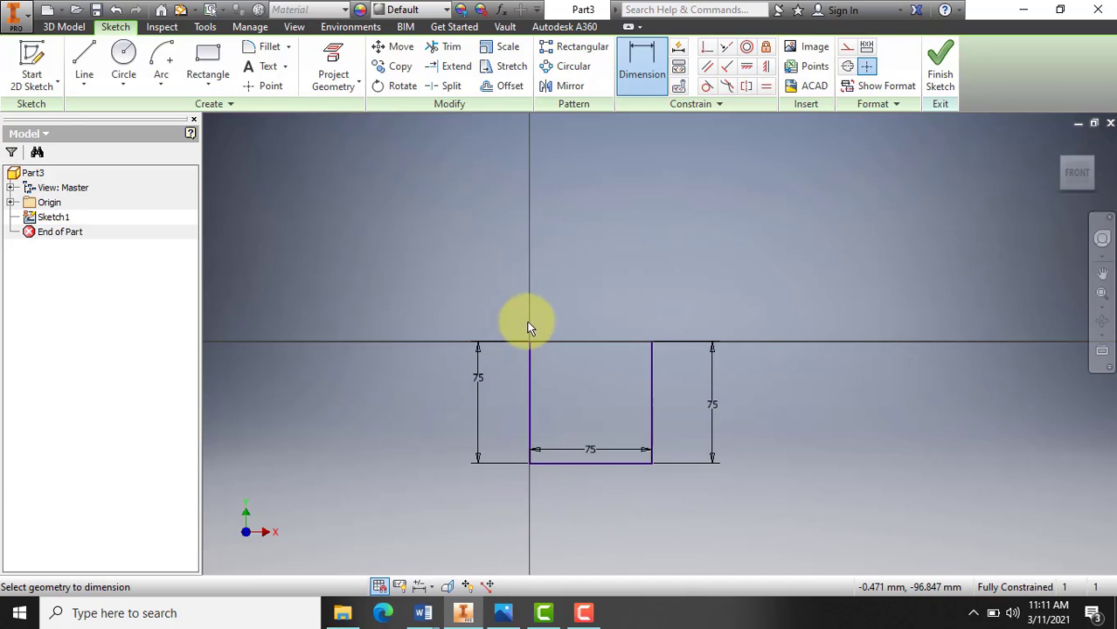
{"action": "left_click", "coordinate": [928, 86]}
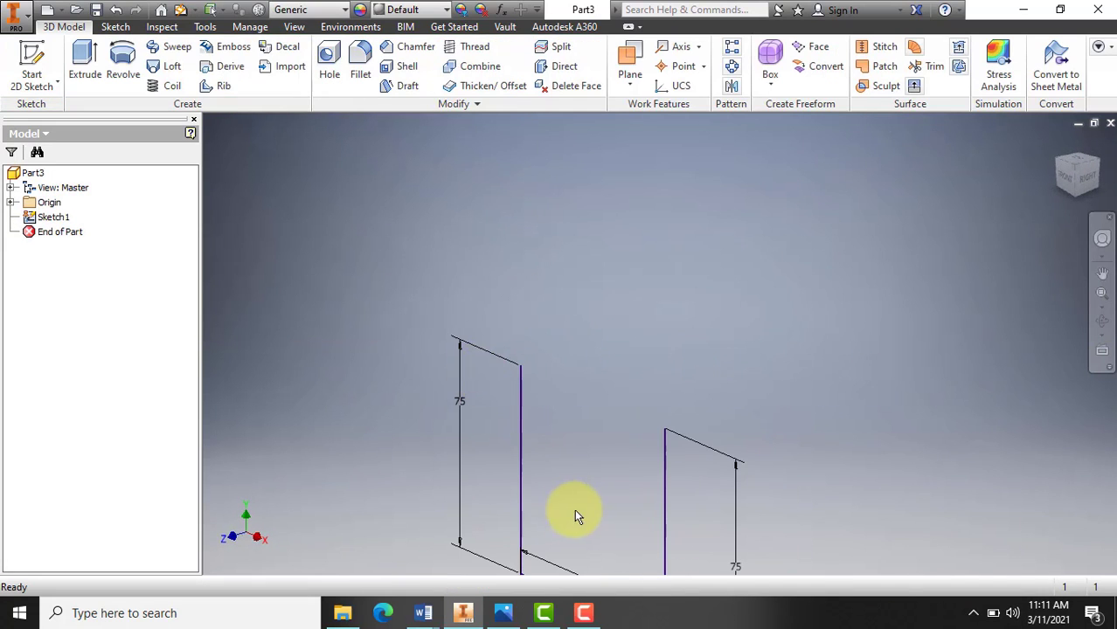
Make the XZ origin plane visible and start a new sketch on it.
{"action": "scroll", "coordinate": [574, 512], "scroll_direction": "down", "scroll_amount": 5}
{"action": "scroll", "coordinate": [575, 508], "scroll_direction": "up", "scroll_amount": 5}
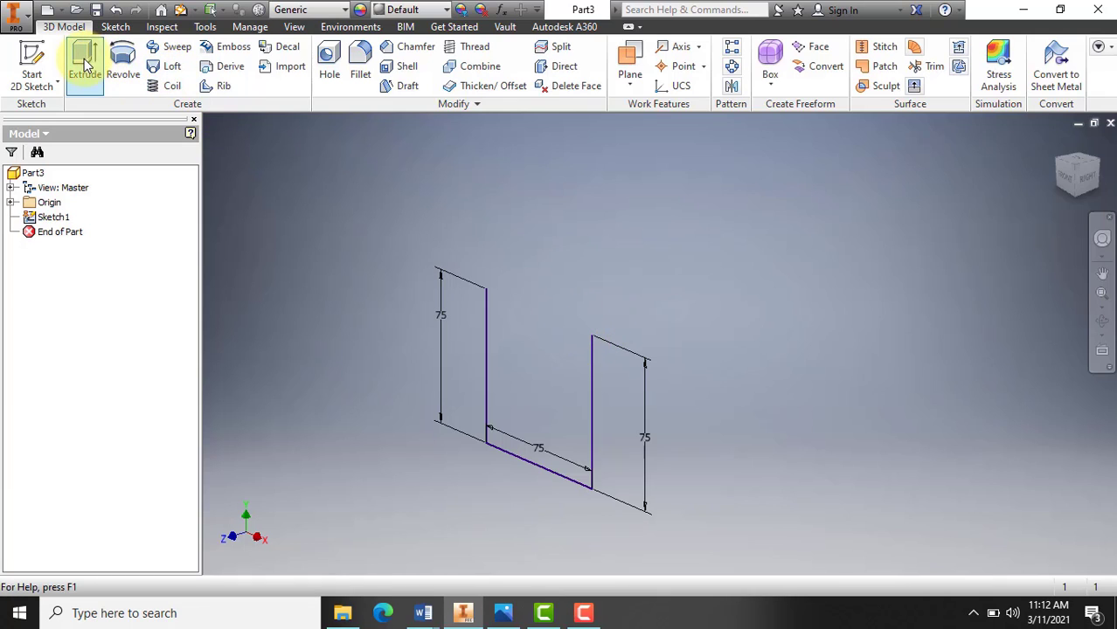
{"action": "left_click", "coordinate": [10, 202]}
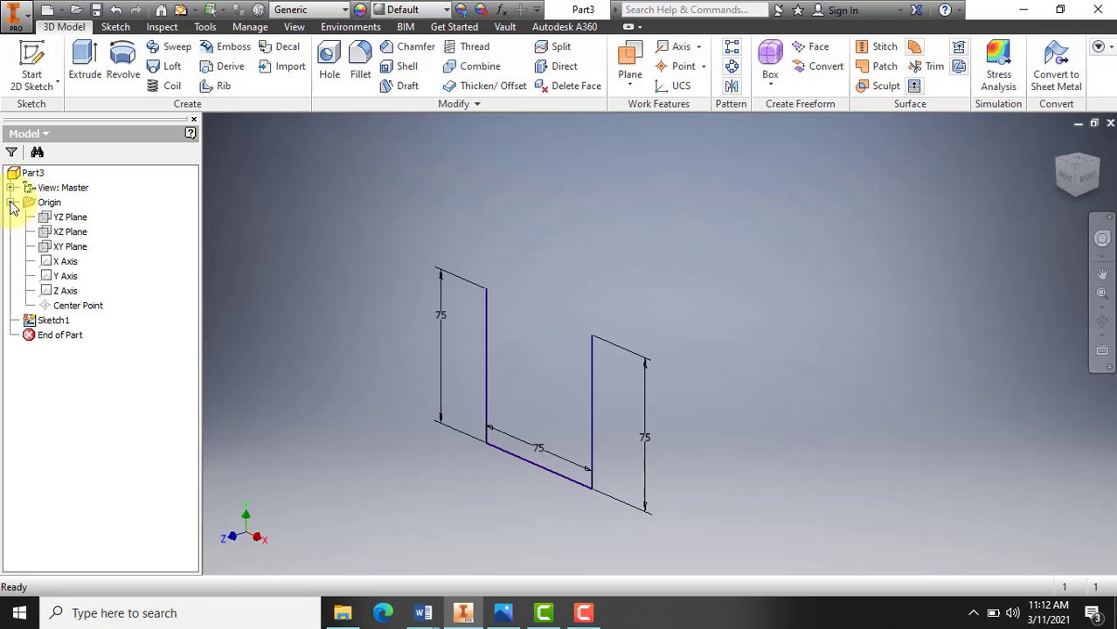
{"action": "left_click", "coordinate": [74, 234]}
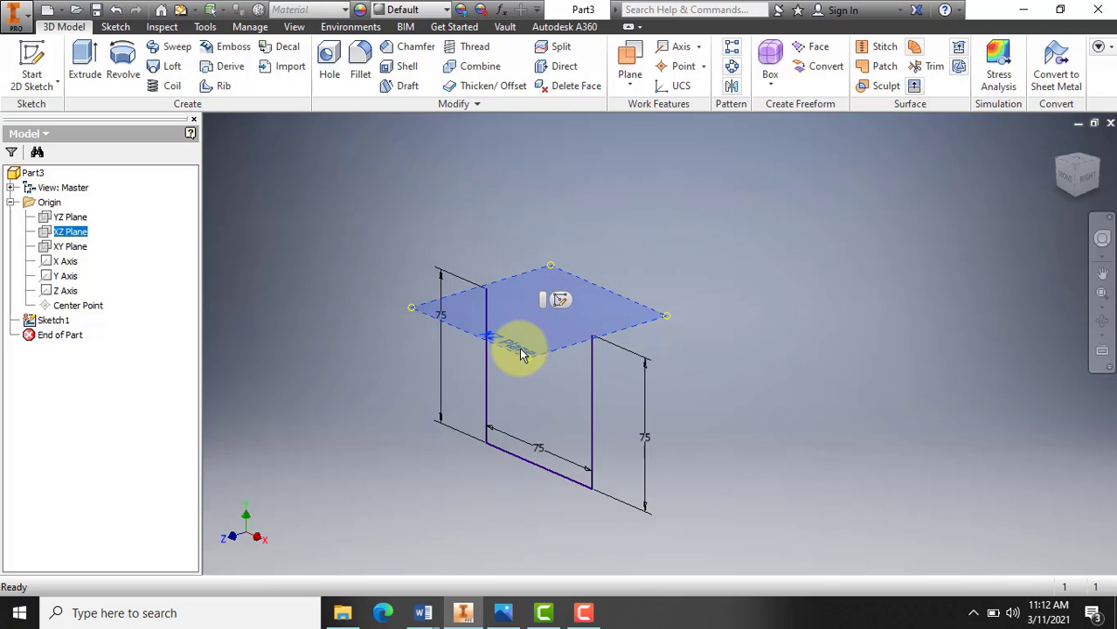
{"action": "right_click", "coordinate": [76, 236]}
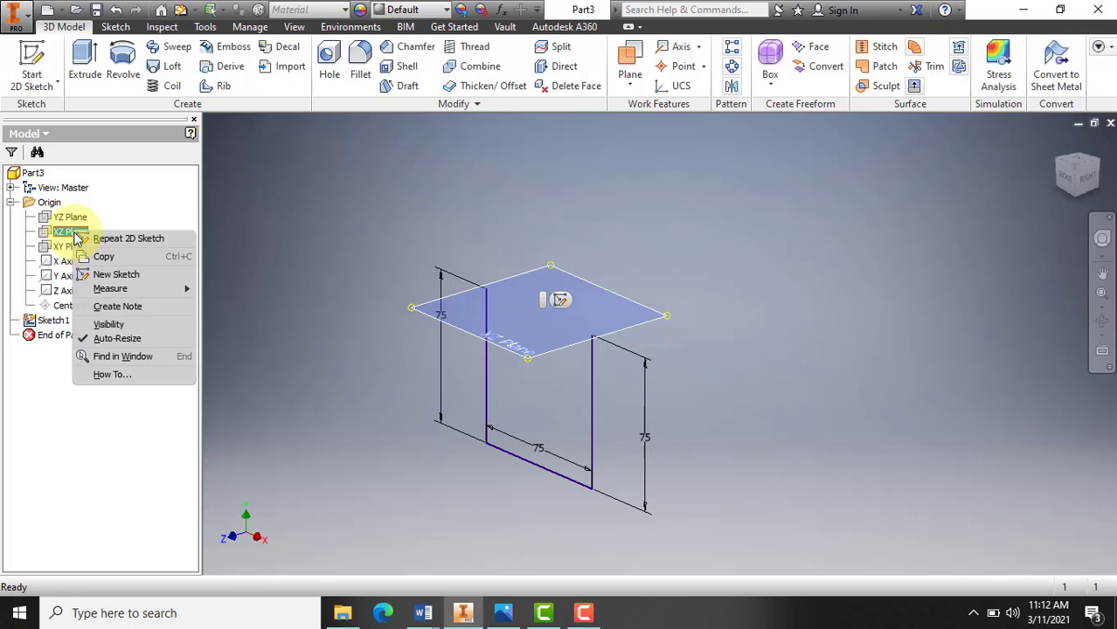
{"action": "left_click", "coordinate": [109, 325]}
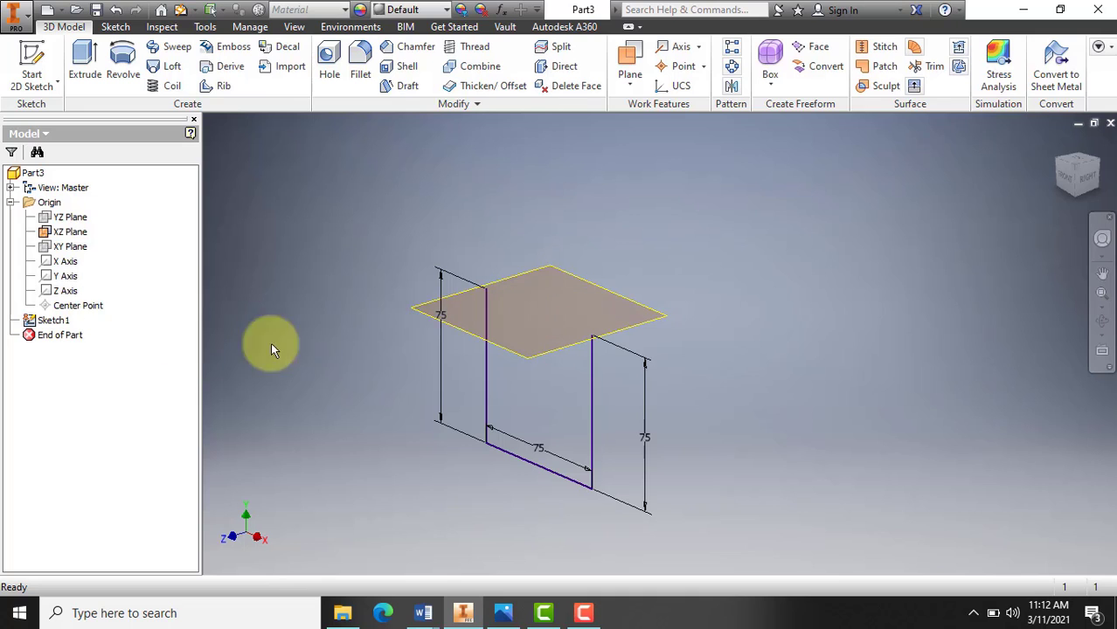
{"action": "left_click", "coordinate": [586, 338]}
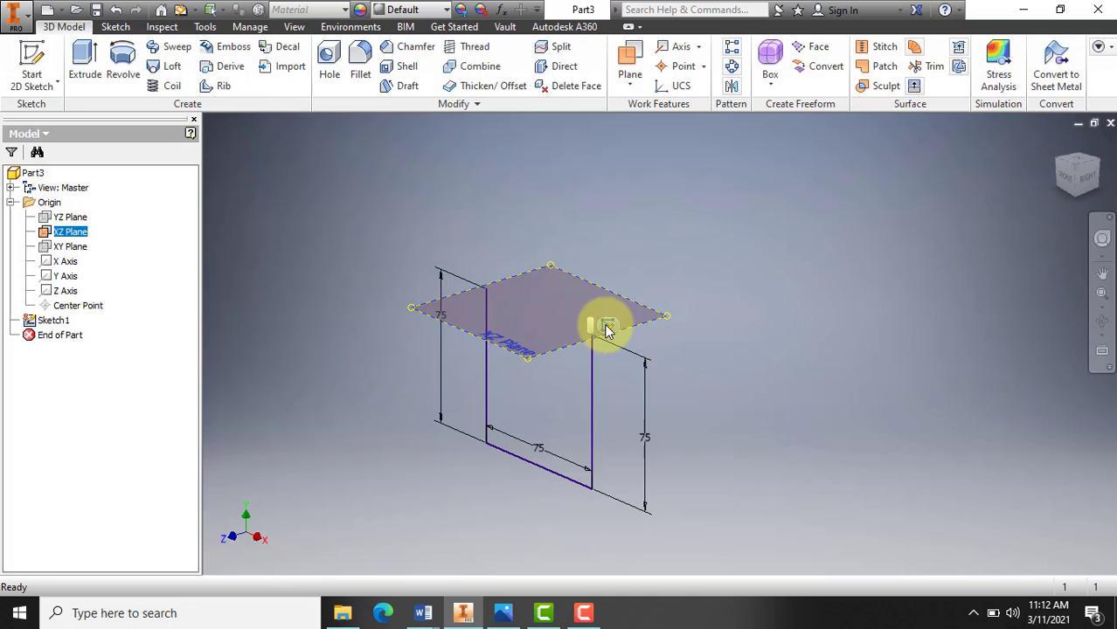
{"action": "left_click", "coordinate": [605, 325]}
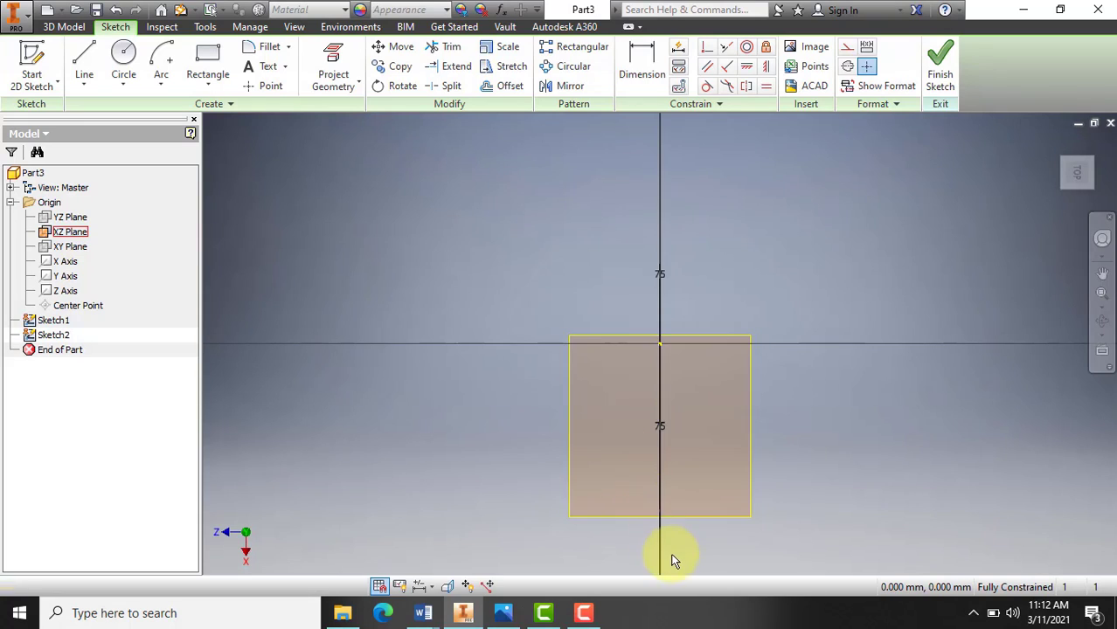
Draw a rectangle about 22 mm wide and 5 mm high across the U path line, near the plane edge farthest from the origin.
{"action": "scroll", "coordinate": [670, 559], "scroll_direction": "up", "scroll_amount": 5}
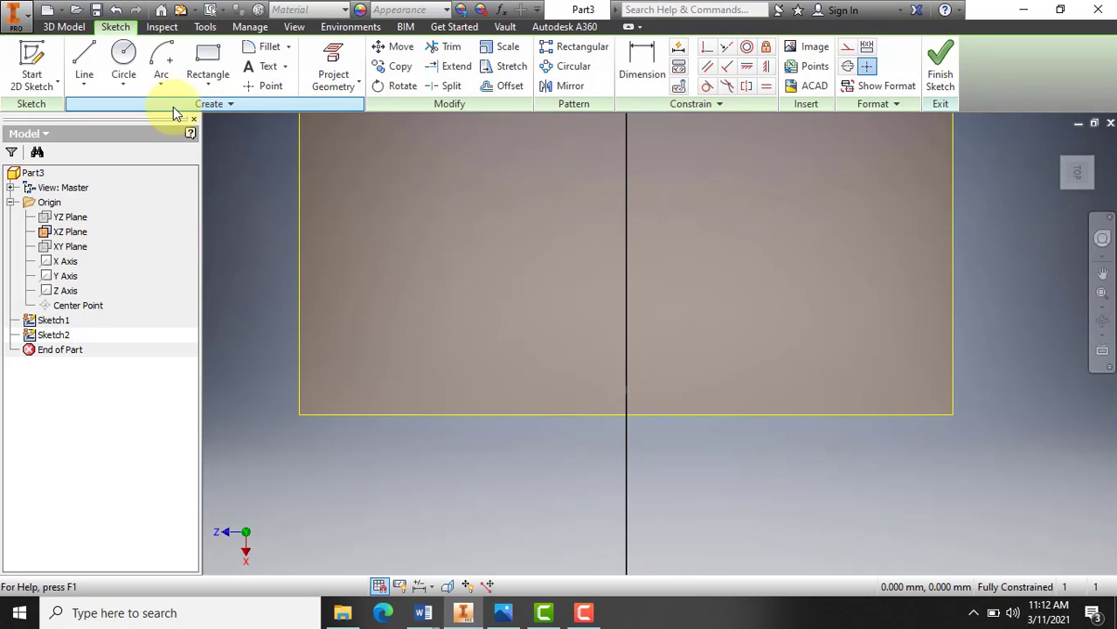
{"action": "left_click", "coordinate": [207, 63]}
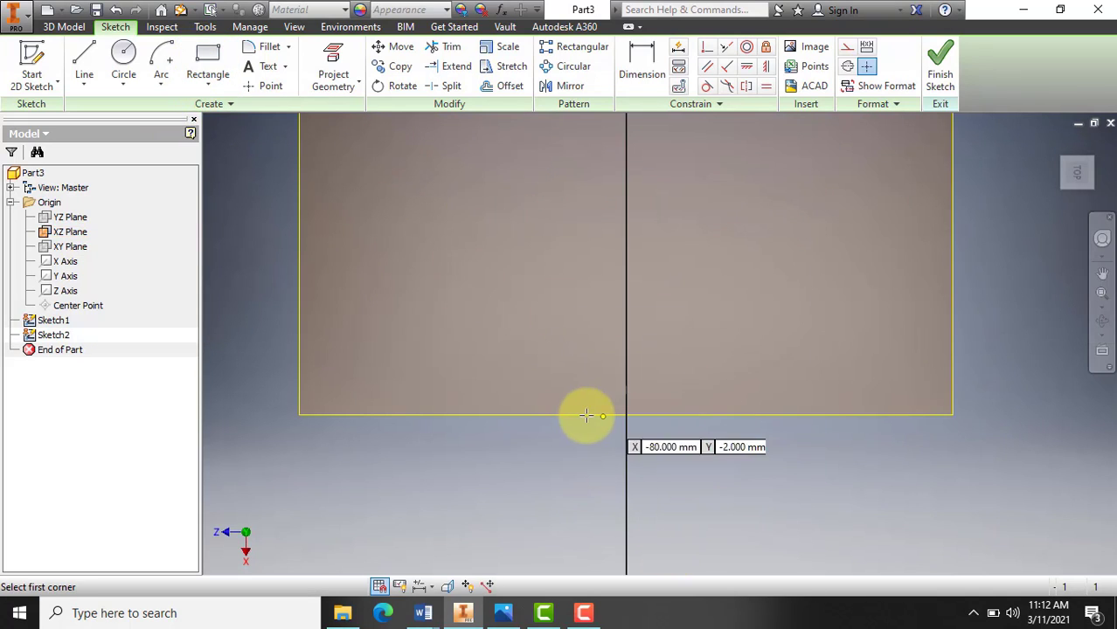
{"action": "left_click", "coordinate": [539, 402]}
{"action": "left_click", "coordinate": [714, 442]}
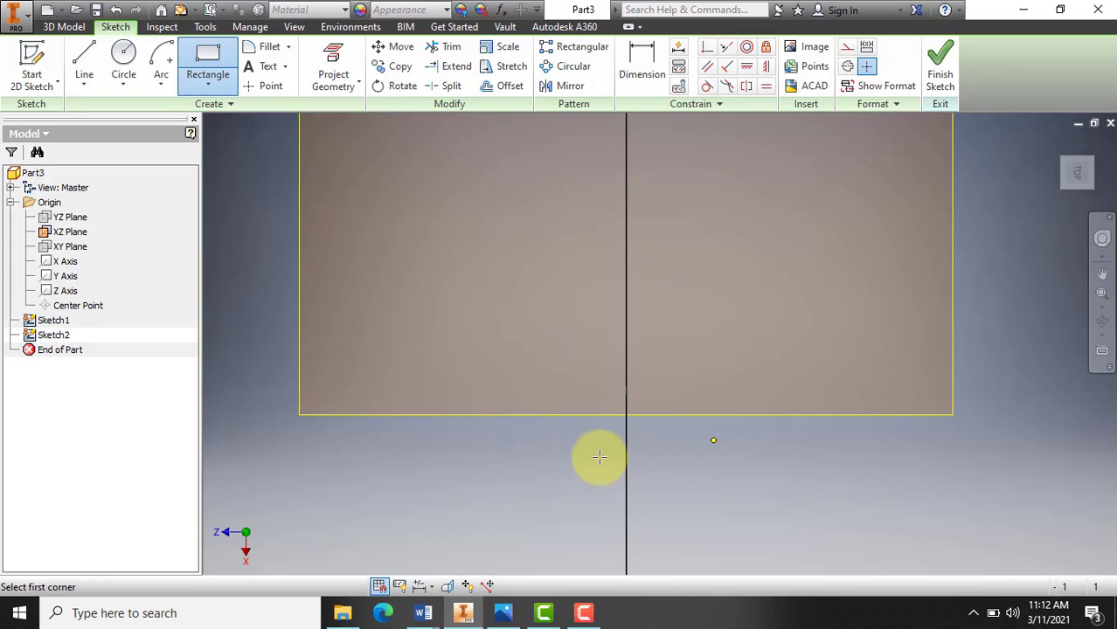
{"action": "scroll", "coordinate": [600, 457], "scroll_direction": "down", "scroll_amount": 3}
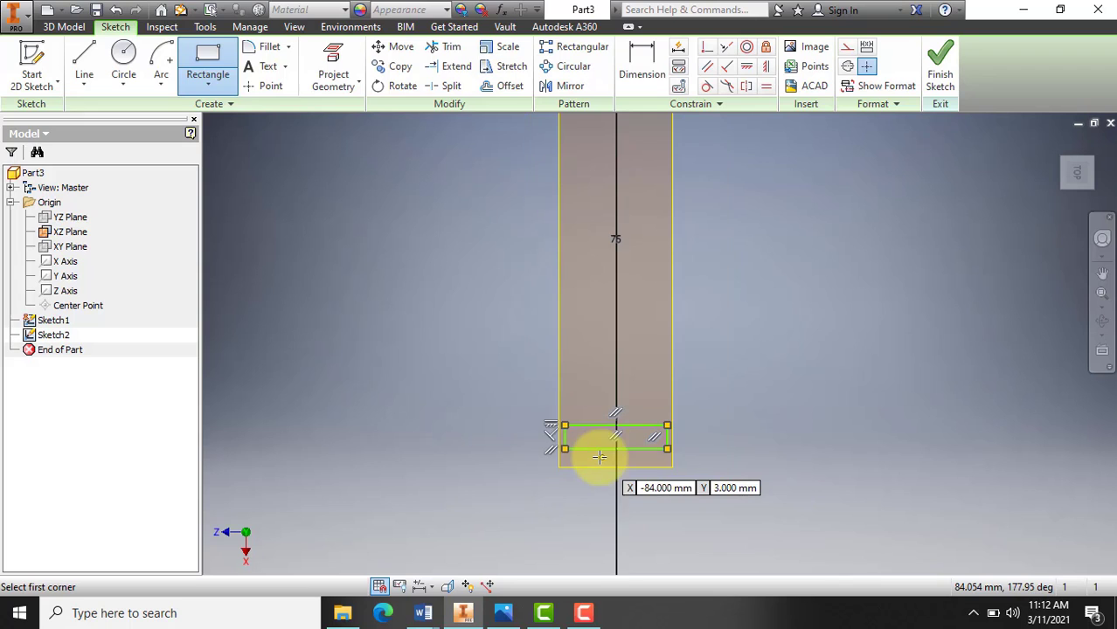
Check the jaw's section sizes in G-Klem.png and dimension the rectangle's long side to 20 mm.
{"action": "left_click", "coordinate": [503, 617]}
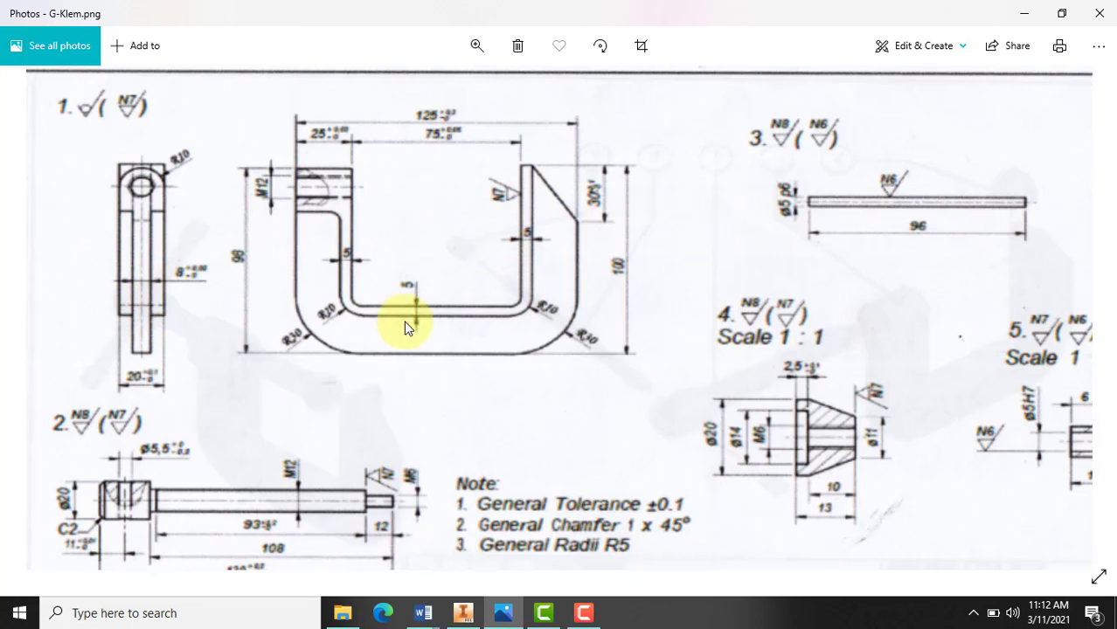
{"action": "left_click", "coordinate": [462, 614]}
{"action": "left_click", "coordinate": [669, 449]}
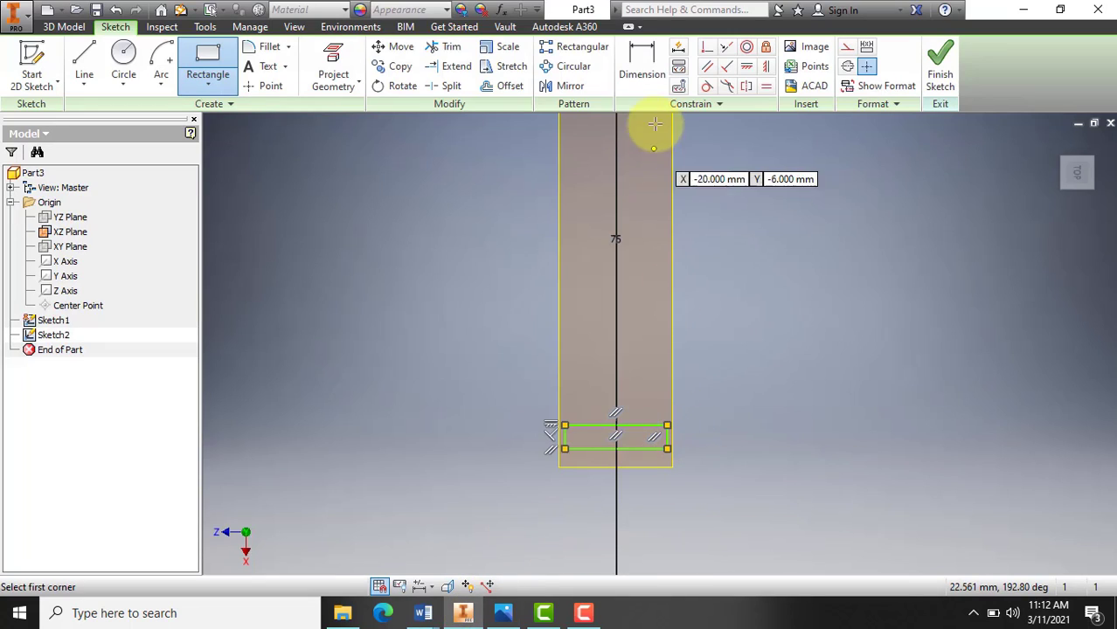
{"action": "left_click", "coordinate": [643, 65]}
{"action": "left_click", "coordinate": [629, 450]}
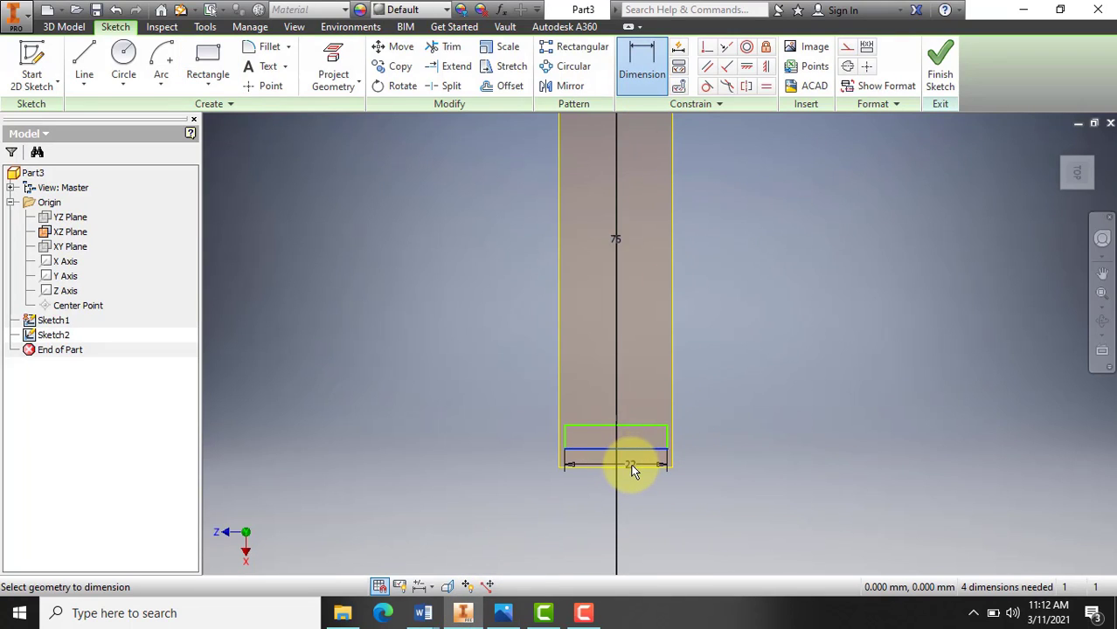
{"action": "left_click", "coordinate": [612, 482]}
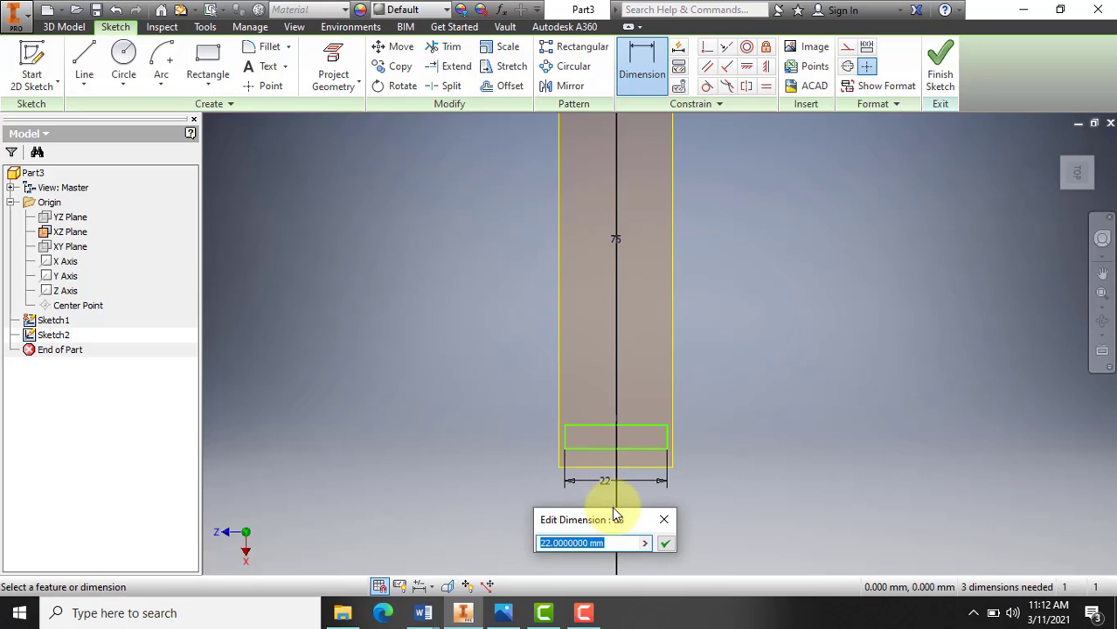
{"action": "type", "text": "20"}
{"action": "key", "text": "Return"}
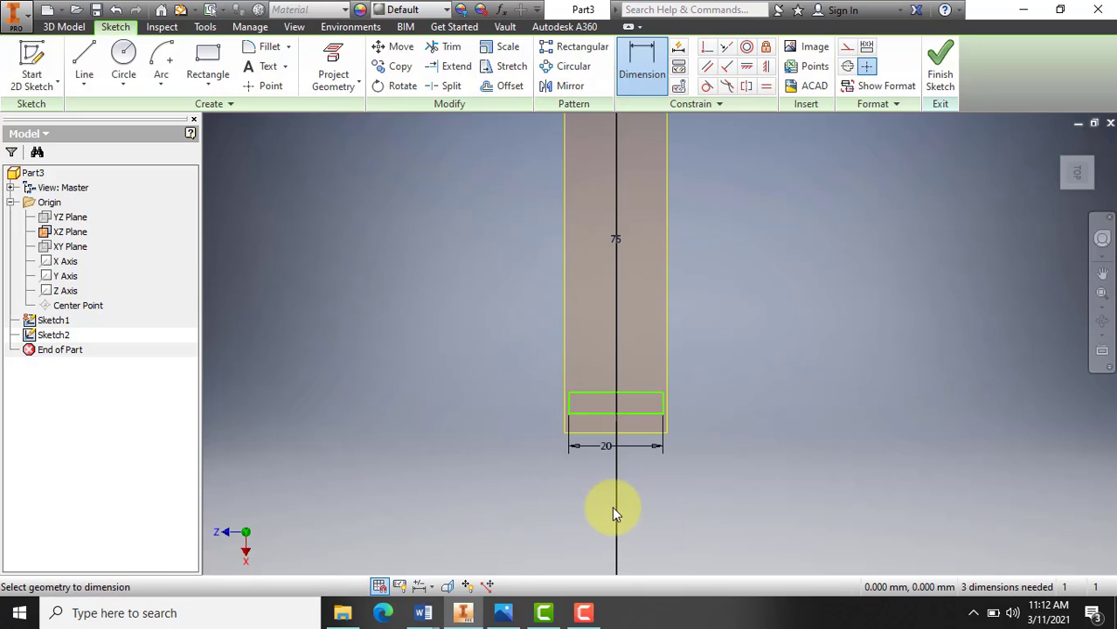
Dimension the rectangle's short side to 5 mm.
{"action": "left_click", "coordinate": [662, 406]}
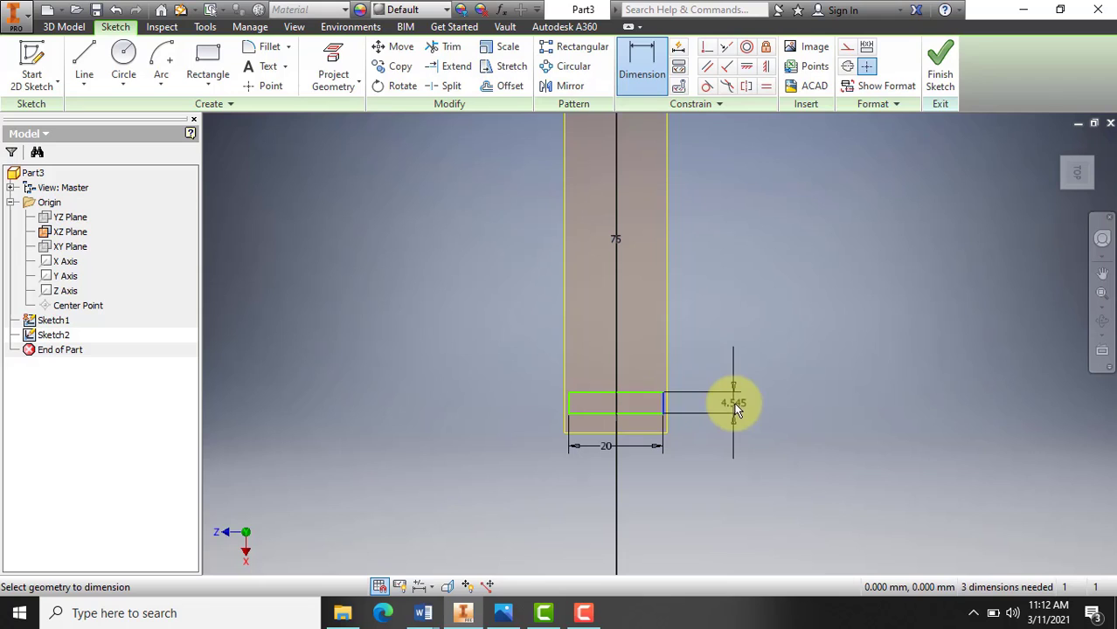
{"action": "left_click", "coordinate": [728, 400]}
{"action": "type", "text": "5"}
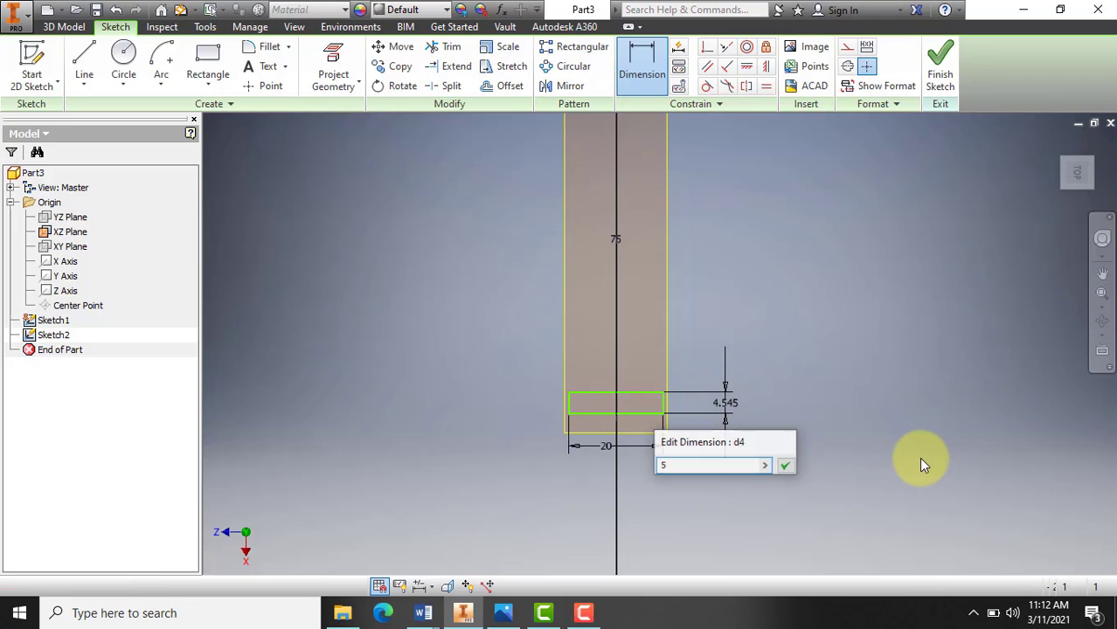
{"action": "key", "text": "Return"}
Dimension the distance from the origin to the rectangle's nearer long edge to 75 mm.
{"action": "scroll", "coordinate": [634, 391], "scroll_direction": "up", "scroll_amount": 2}
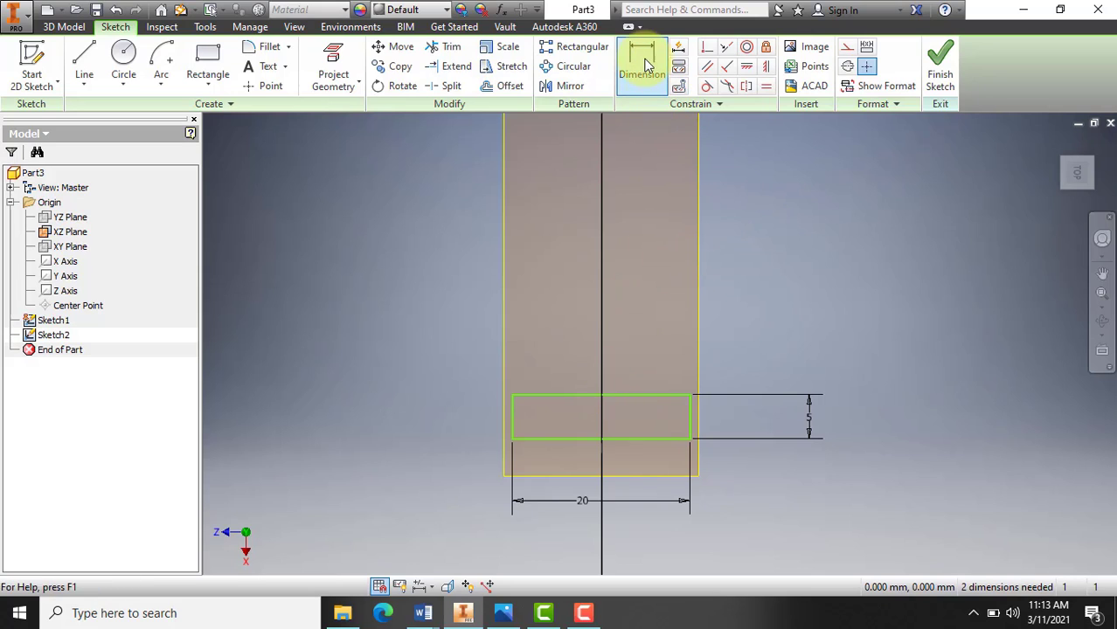
{"action": "left_click", "coordinate": [603, 399]}
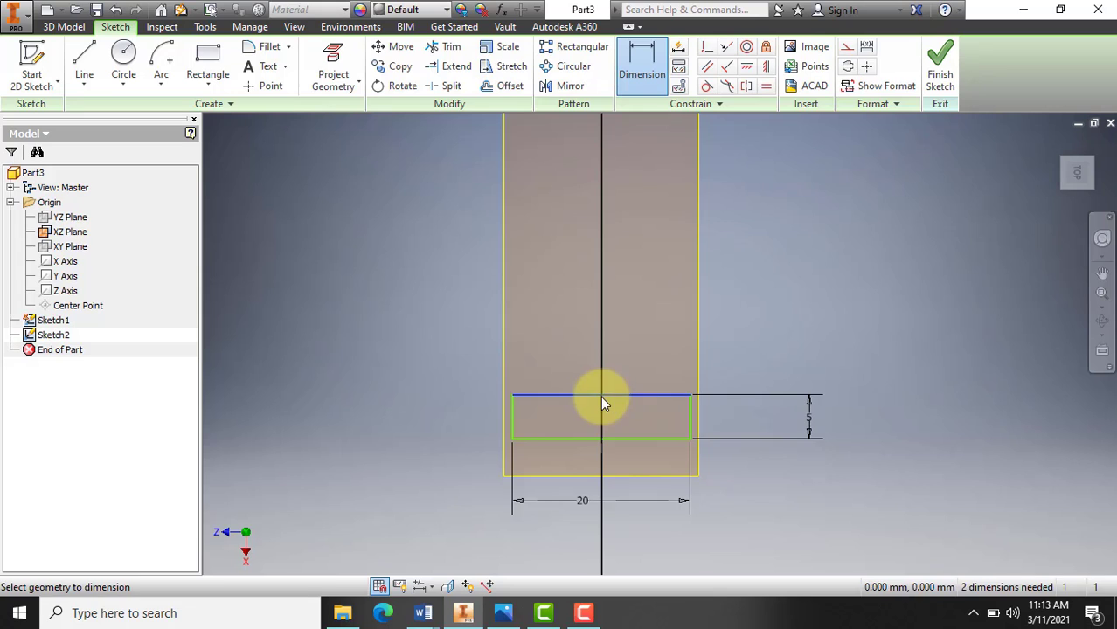
{"action": "scroll", "coordinate": [603, 402], "scroll_direction": "down", "scroll_amount": 4}
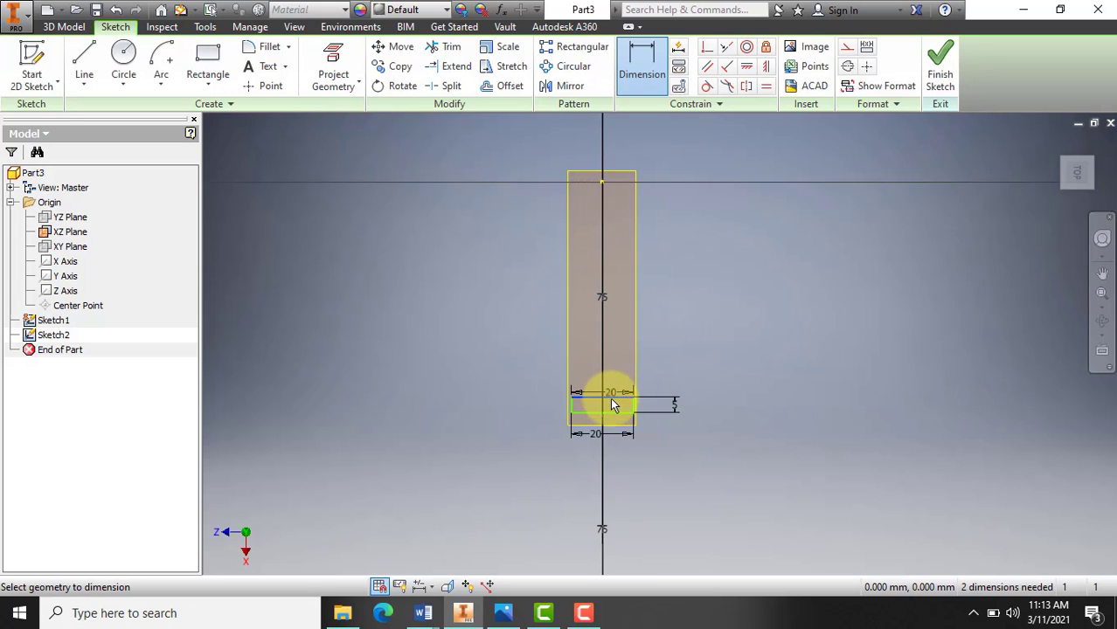
{"action": "left_click", "coordinate": [602, 186]}
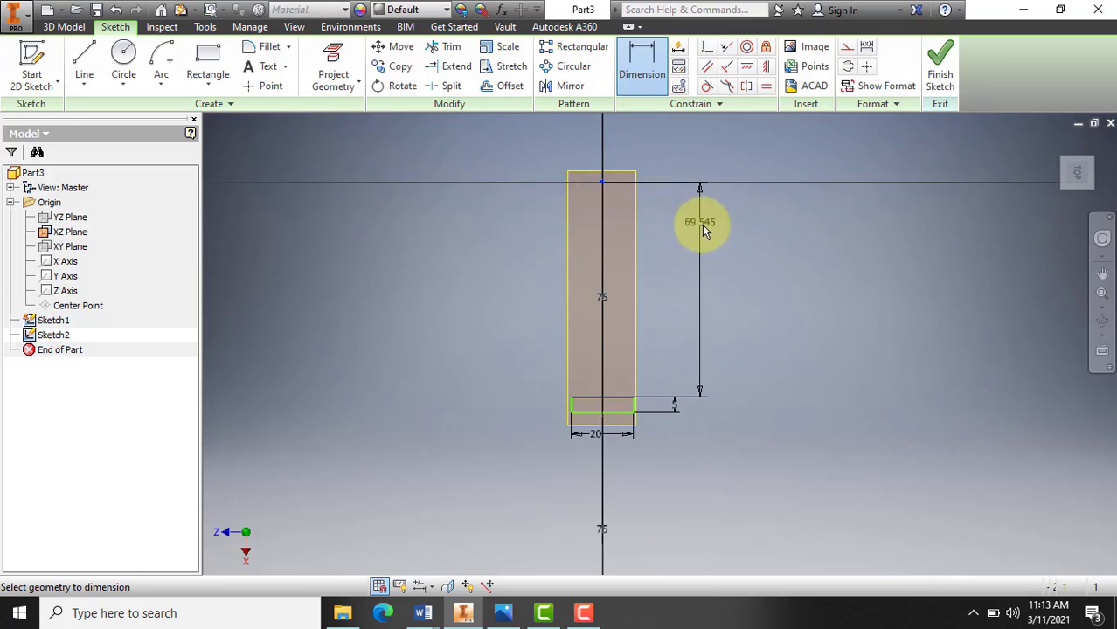
{"action": "left_click", "coordinate": [704, 264]}
{"action": "type", "text": "75"}
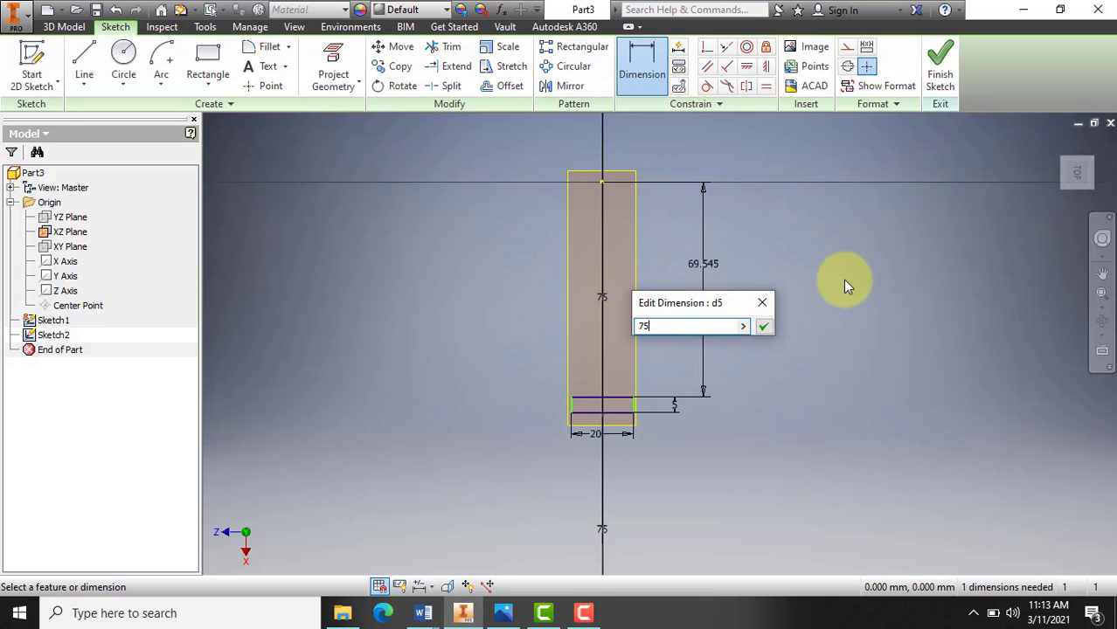
{"action": "key", "text": "Return"}
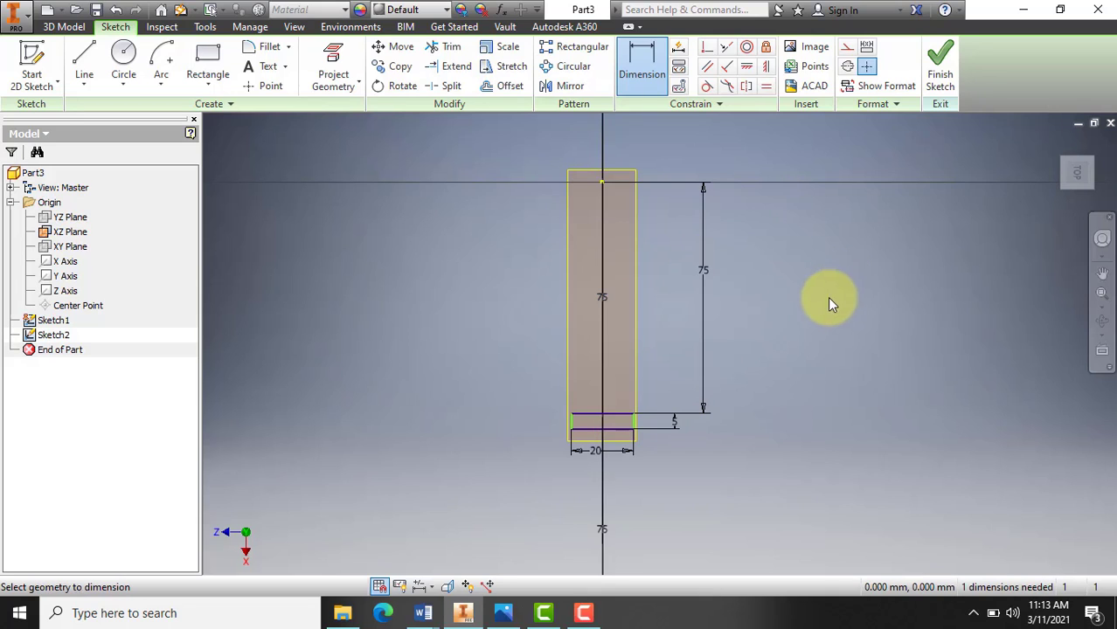
{"action": "scroll", "coordinate": [650, 411], "scroll_direction": "up", "scroll_amount": 3}
{"action": "scroll", "coordinate": [649, 411], "scroll_direction": "down", "scroll_amount": 2}
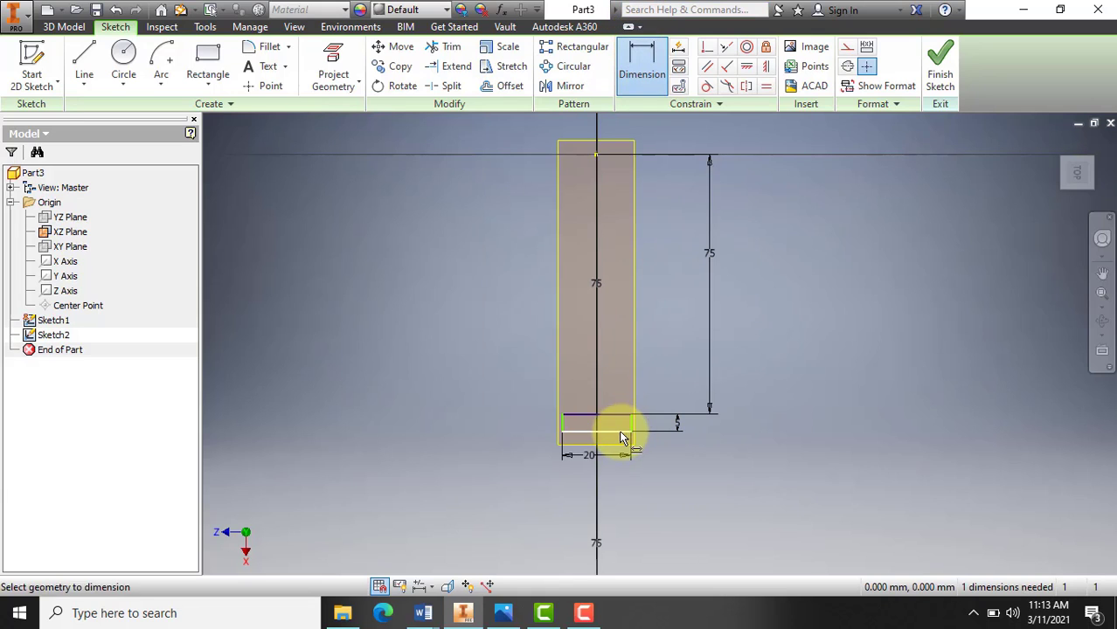
{"action": "left_click", "coordinate": [614, 415]}
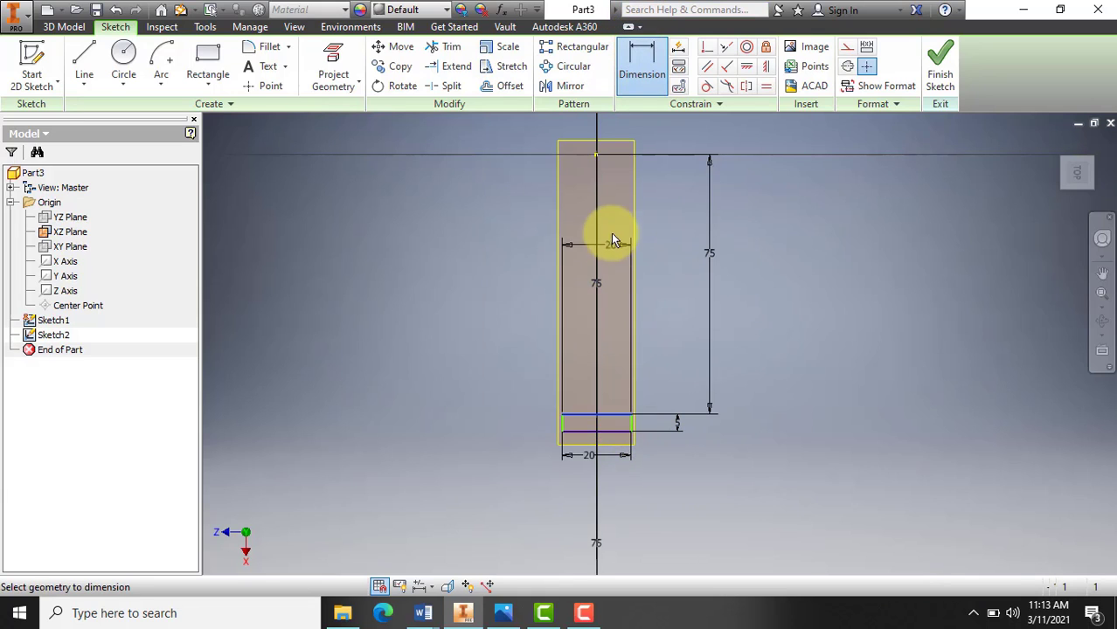
{"action": "left_click", "coordinate": [595, 156]}
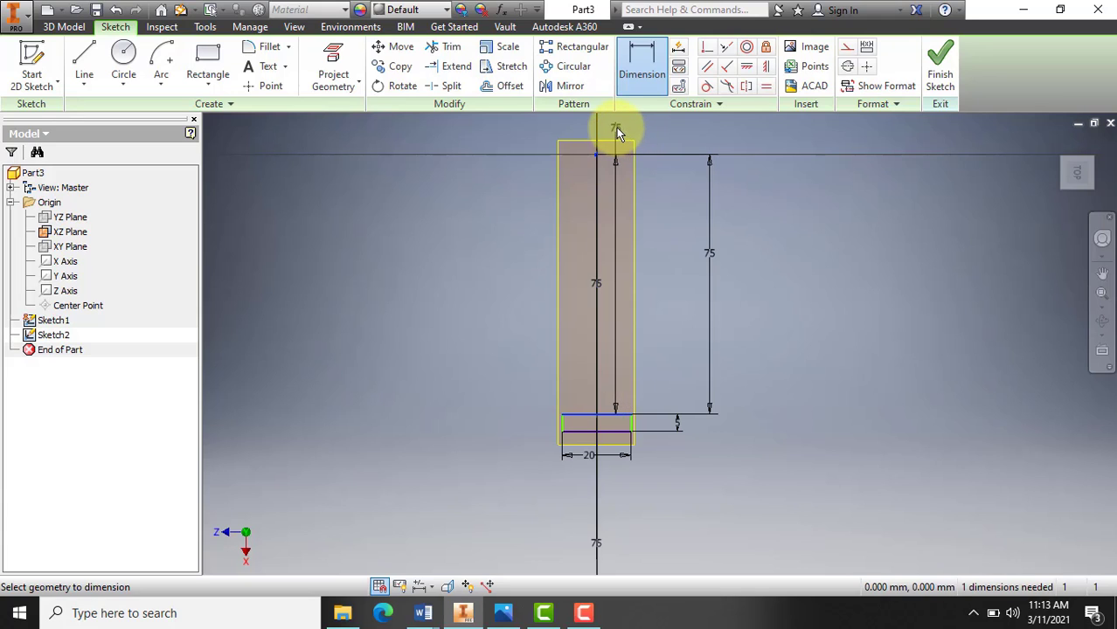
{"action": "key", "text": "Escape"}
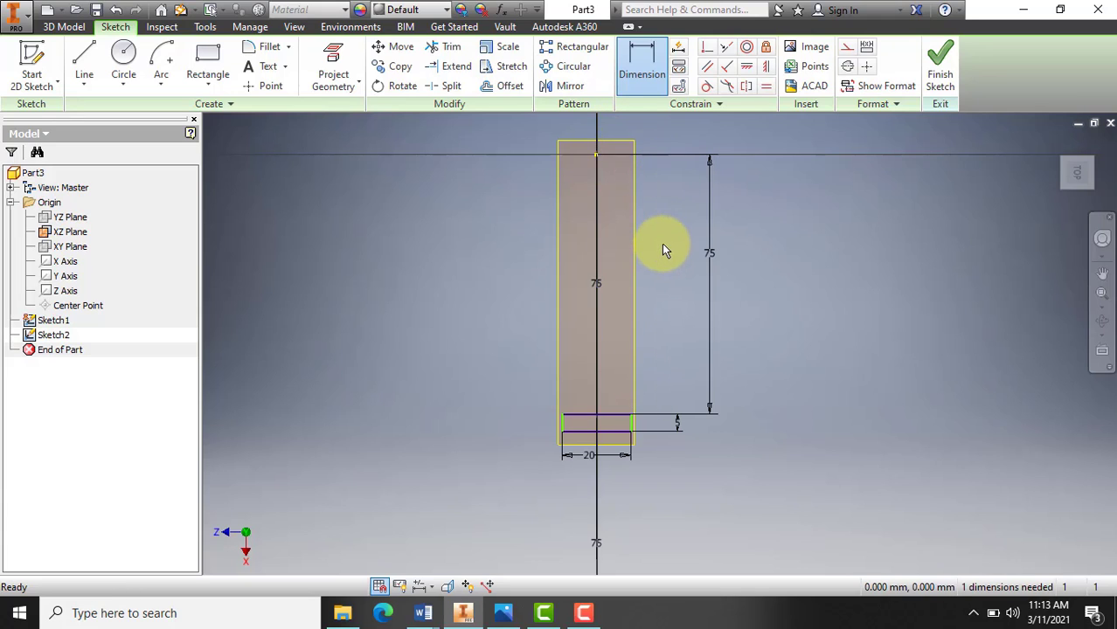
{"action": "left_click", "coordinate": [631, 422]}
{"action": "left_click", "coordinate": [595, 154]}
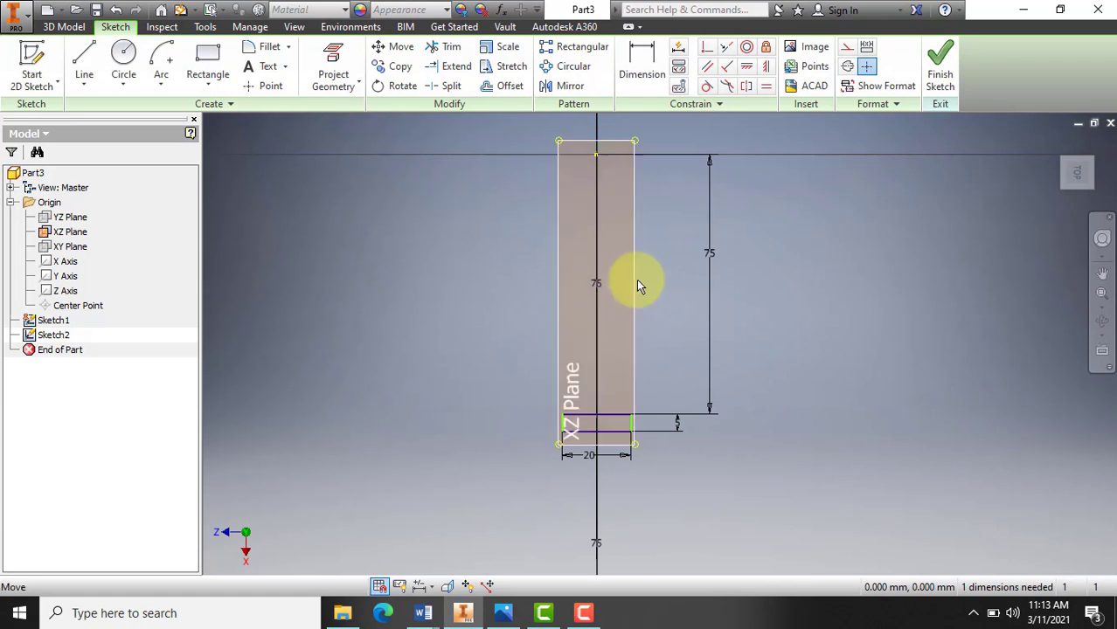
Dimension the distance from the origin to one short side of the rectangle to 10 mm, centring it on the path line.
{"action": "left_click", "coordinate": [643, 57]}
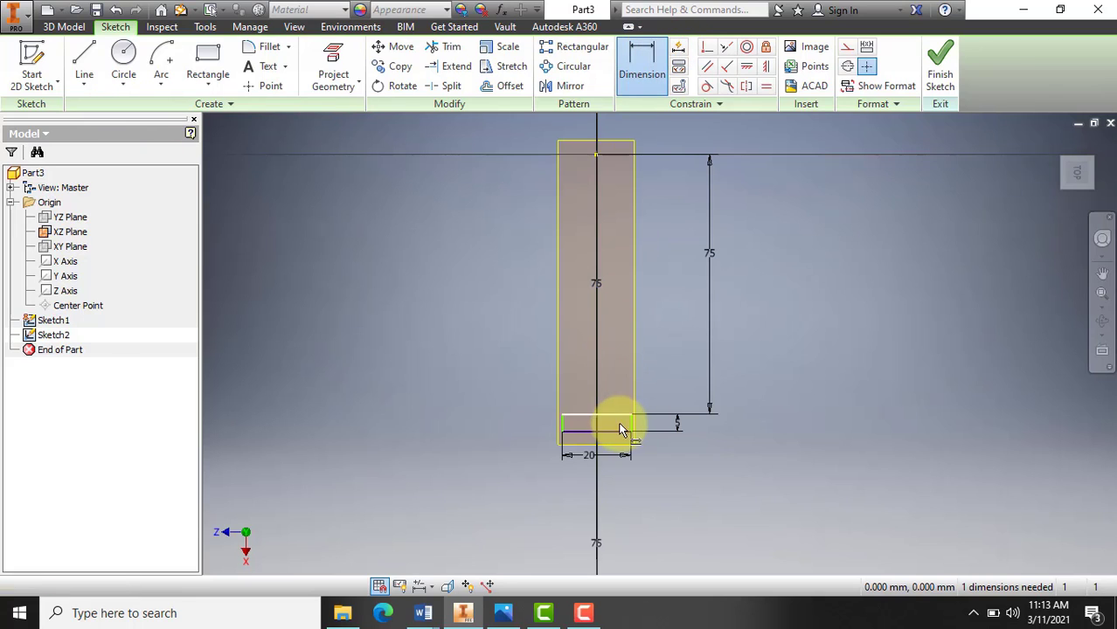
{"action": "left_click", "coordinate": [631, 423]}
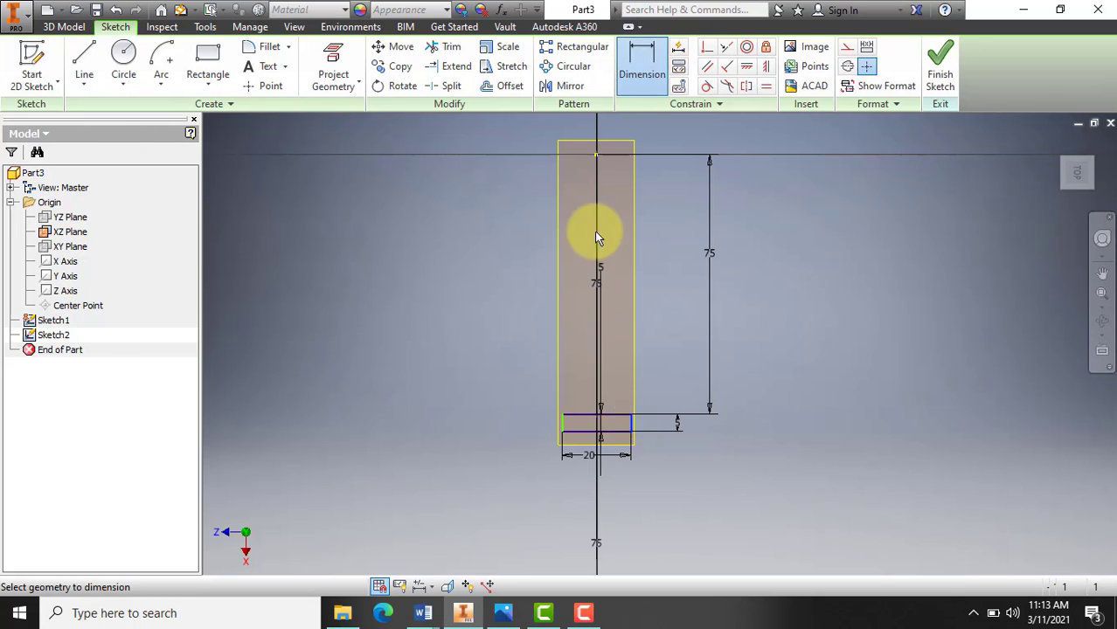
{"action": "left_click", "coordinate": [596, 156]}
{"action": "left_click", "coordinate": [614, 309]}
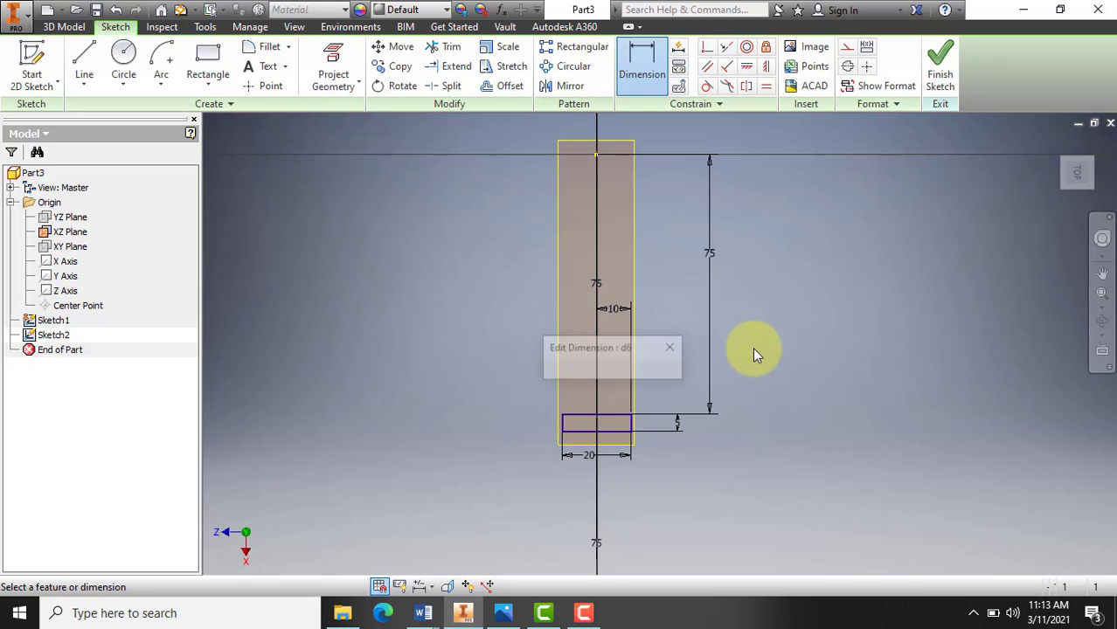
{"action": "left_click", "coordinate": [679, 373]}
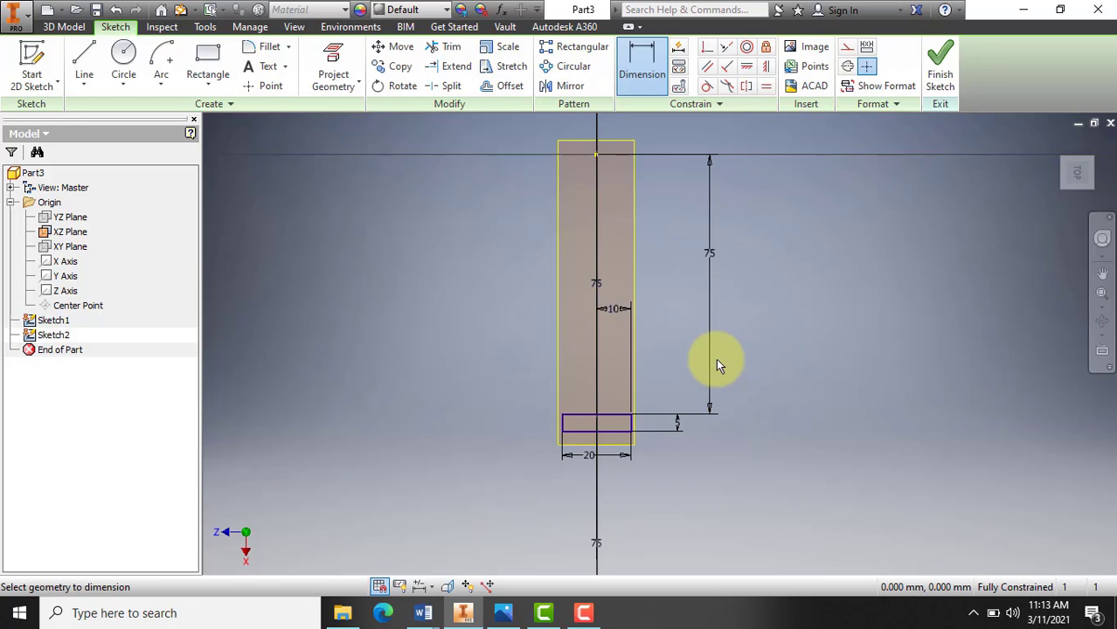
Draw a second rectangle about 5.6 mm wide and 14 mm long across the path line, extending outward from the first rectangle's far long edge.
{"action": "scroll", "coordinate": [587, 456], "scroll_direction": "up", "scroll_amount": 5}
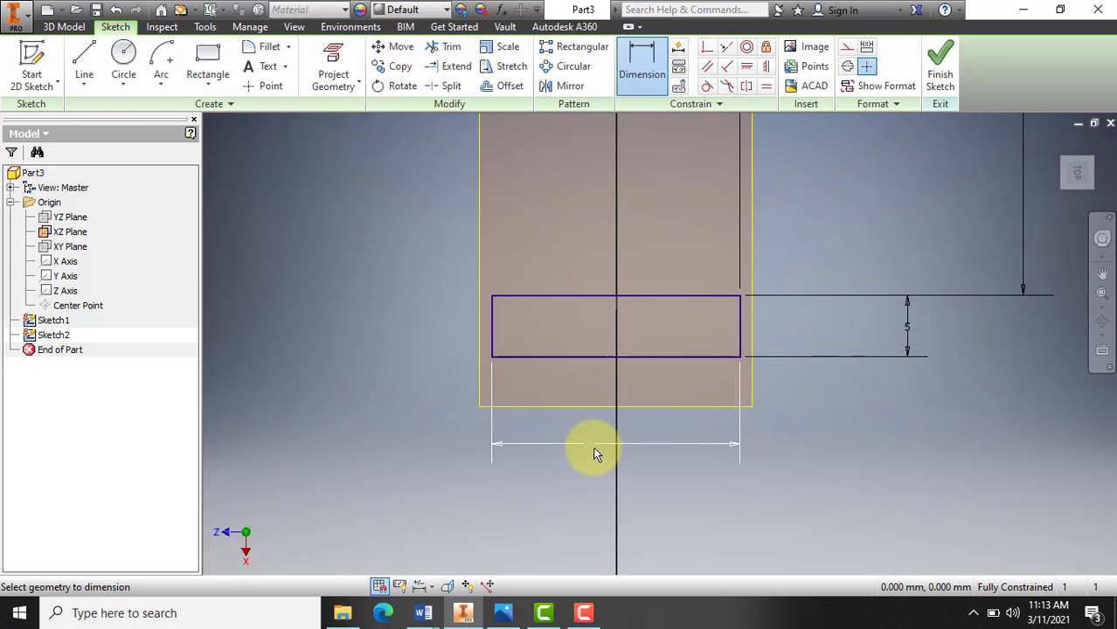
{"action": "left_click", "coordinate": [207, 63]}
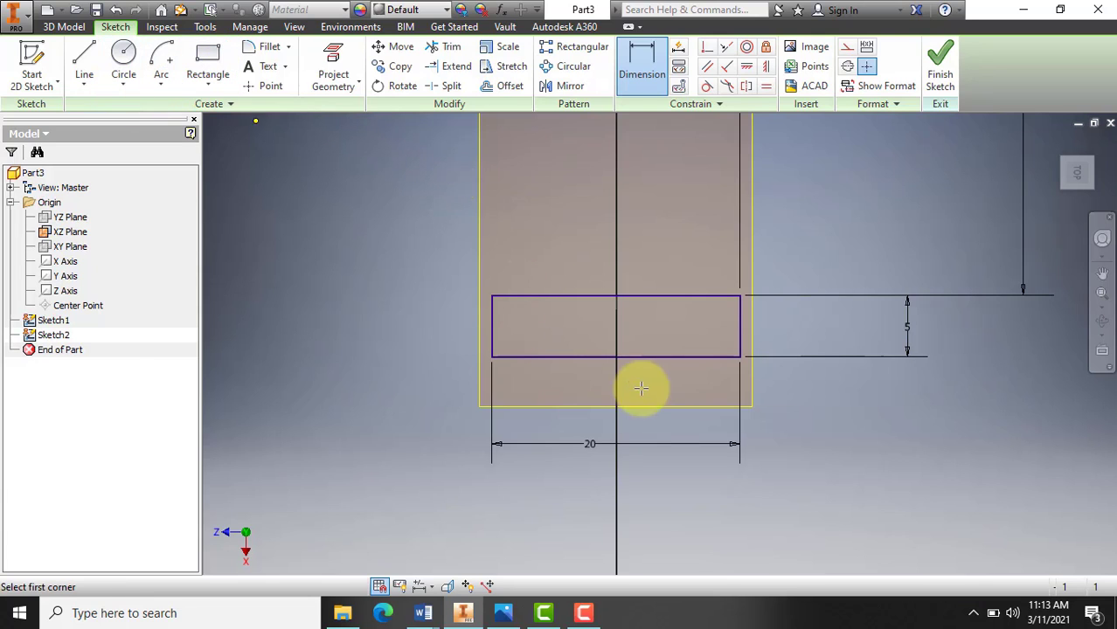
{"action": "left_click", "coordinate": [583, 358]}
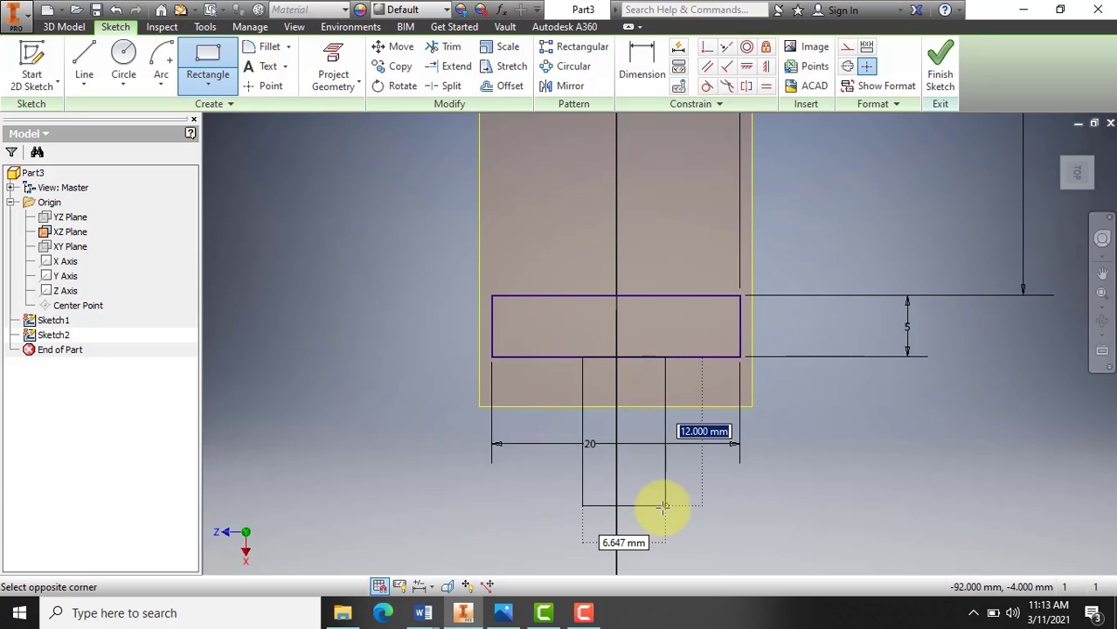
{"action": "left_click", "coordinate": [653, 530]}
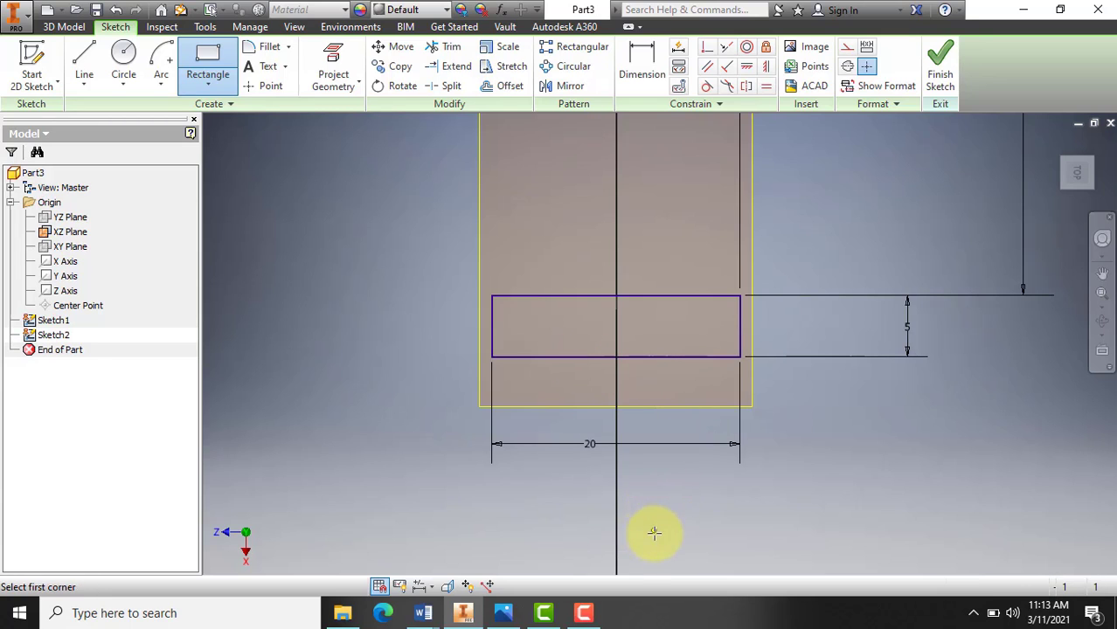
{"action": "scroll", "coordinate": [643, 482], "scroll_direction": "down", "scroll_amount": 2}
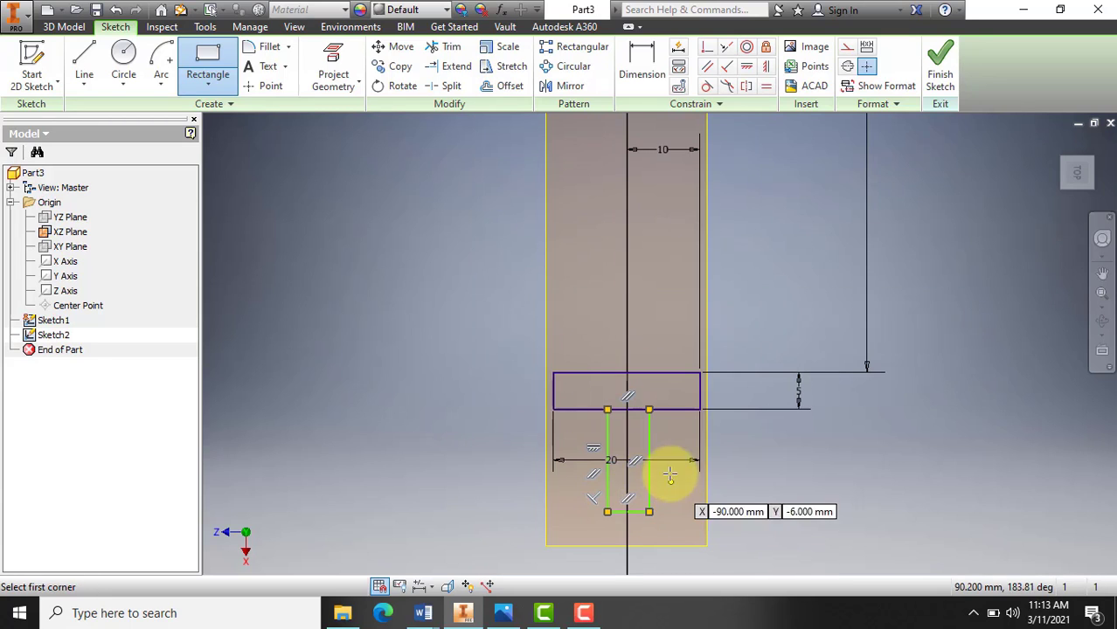
Check the jaw dimensions in G-Klem.png and dimension the second rectangle's length to 20 mm.
{"action": "left_click", "coordinate": [503, 613]}
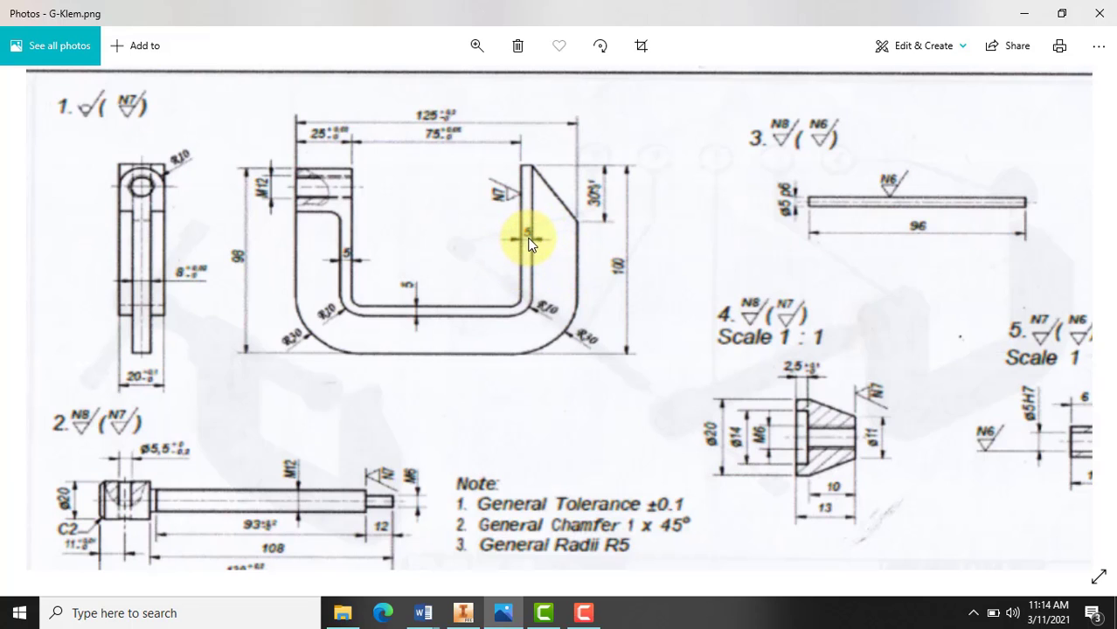
{"action": "left_click", "coordinate": [464, 612]}
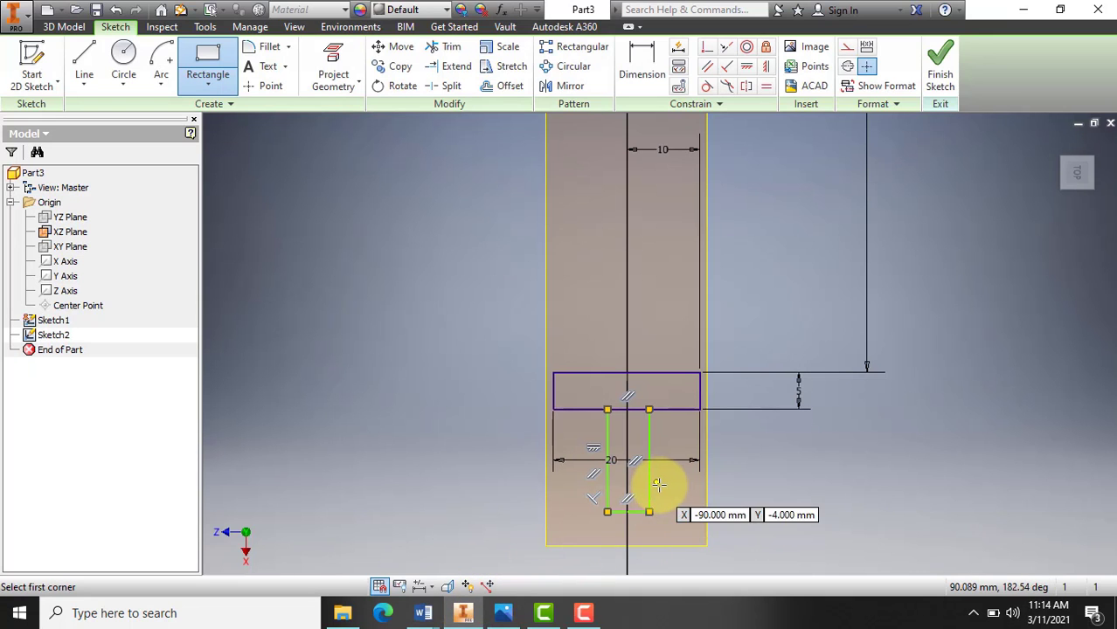
{"action": "left_click", "coordinate": [643, 54]}
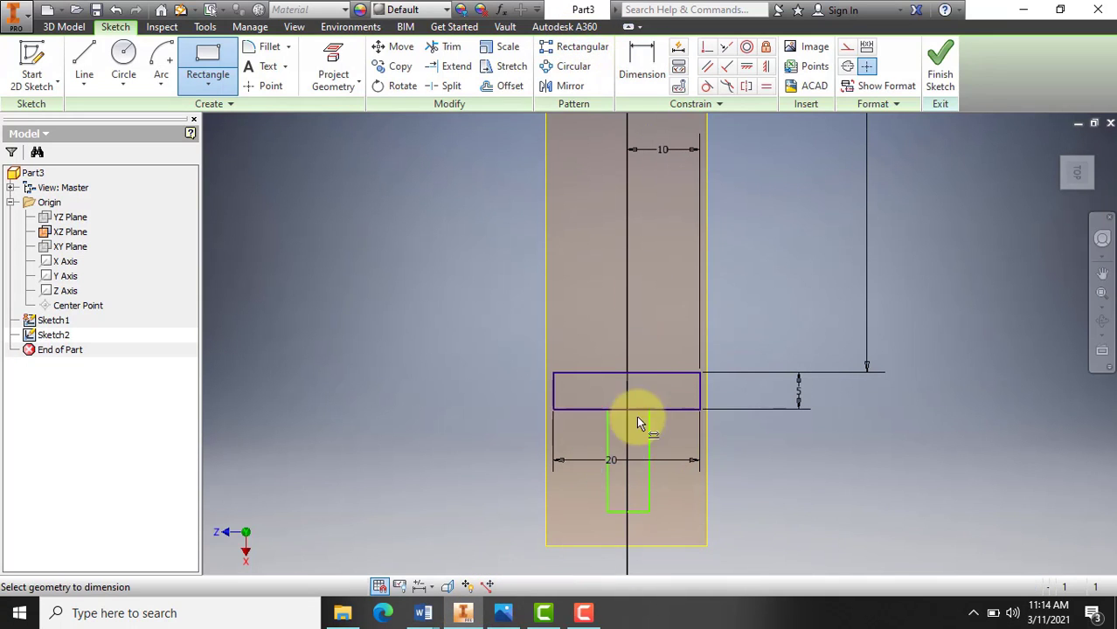
{"action": "left_click", "coordinate": [649, 487]}
{"action": "left_click", "coordinate": [672, 480]}
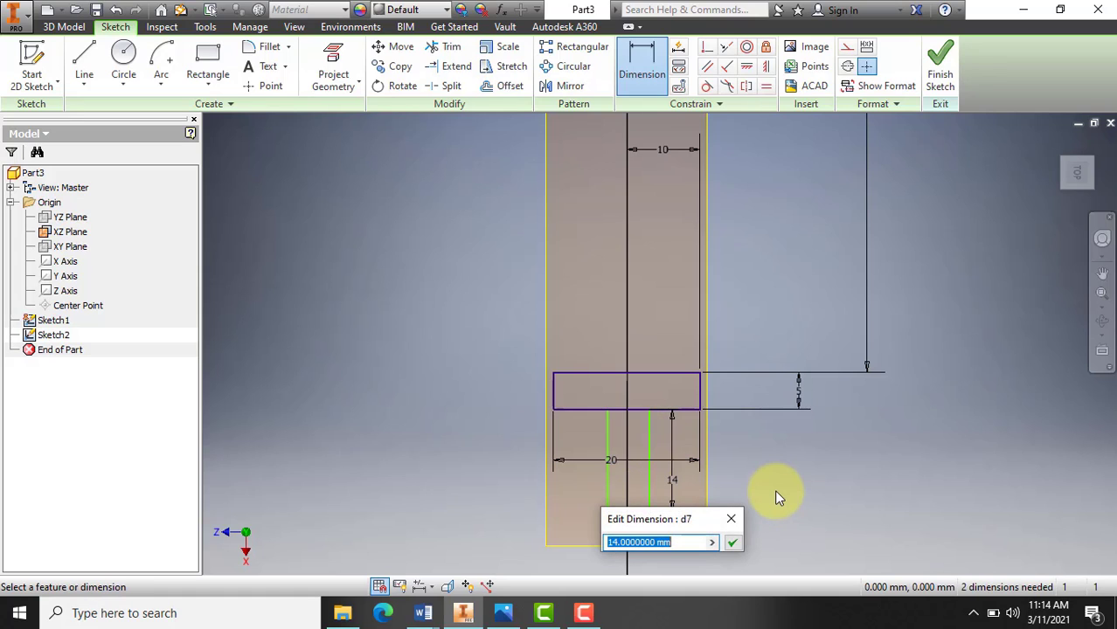
{"action": "type", "text": "20"}
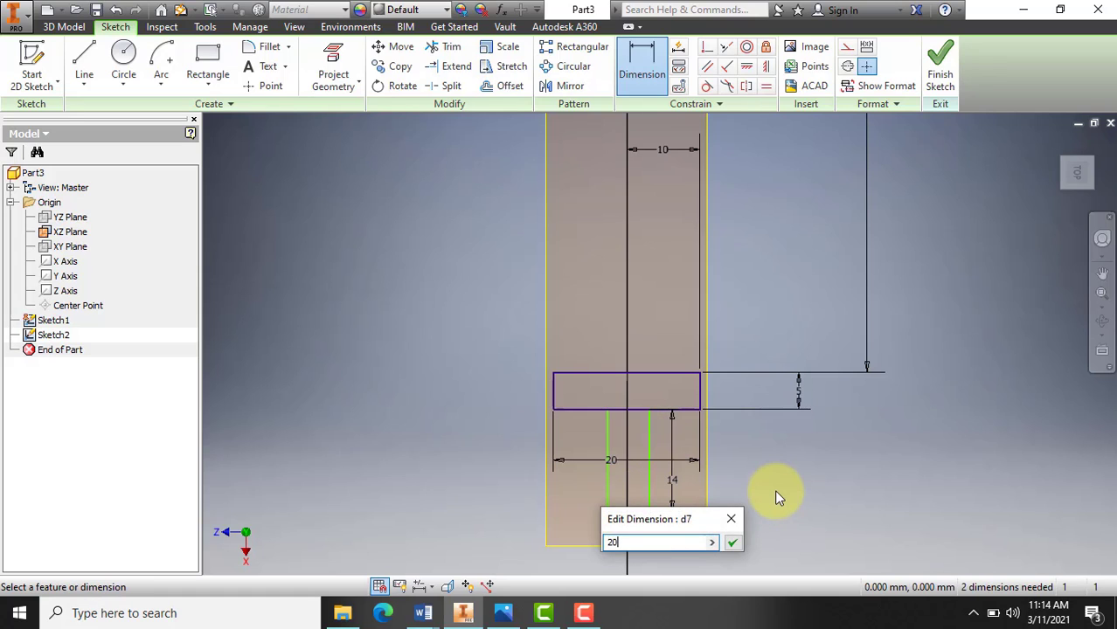
{"action": "key", "text": "Return"}
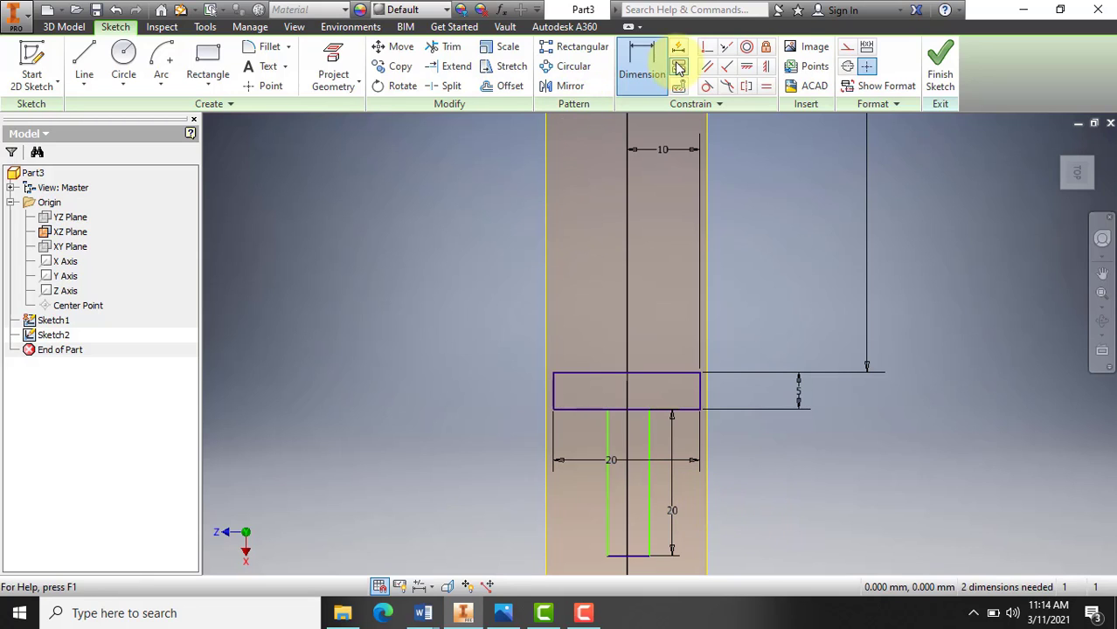
Dimension the second rectangle's width to 8 mm along its far short edge.
{"action": "left_click", "coordinate": [643, 62]}
{"action": "scroll", "coordinate": [641, 424], "scroll_direction": "up", "scroll_amount": 4}
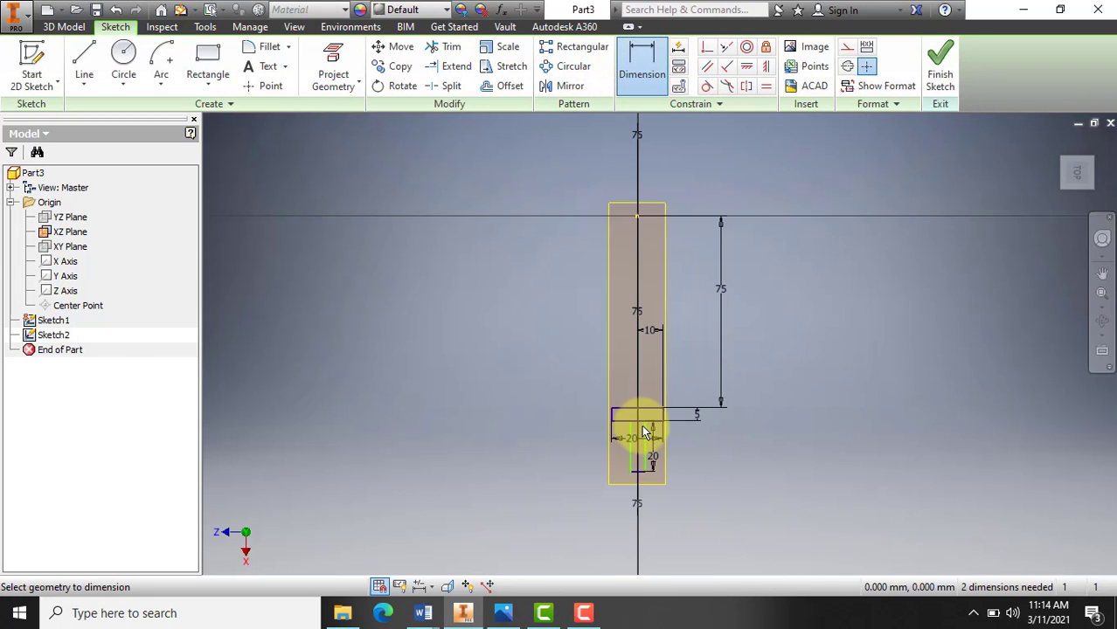
{"action": "left_click", "coordinate": [639, 473]}
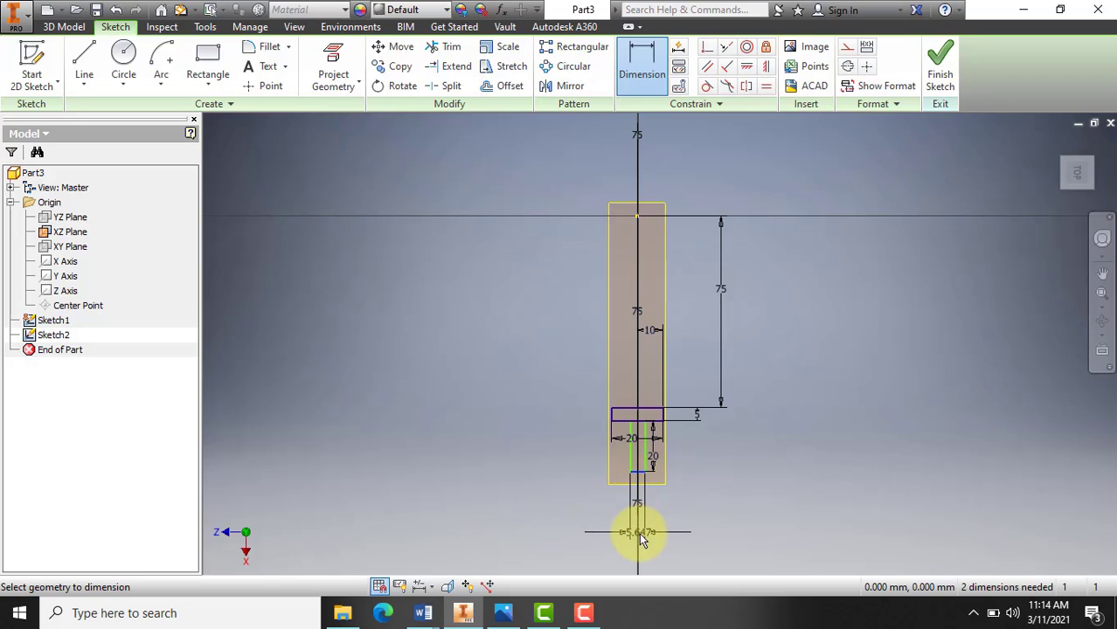
{"action": "left_click", "coordinate": [639, 533]}
{"action": "type", "text": "8"}
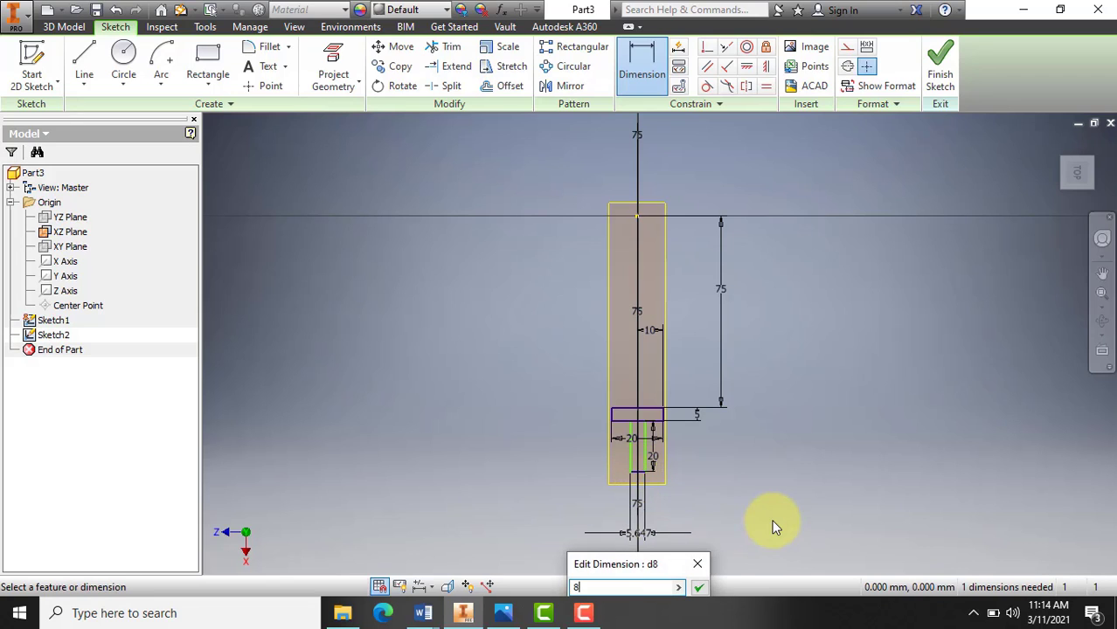
{"action": "left_click", "coordinate": [700, 589]}
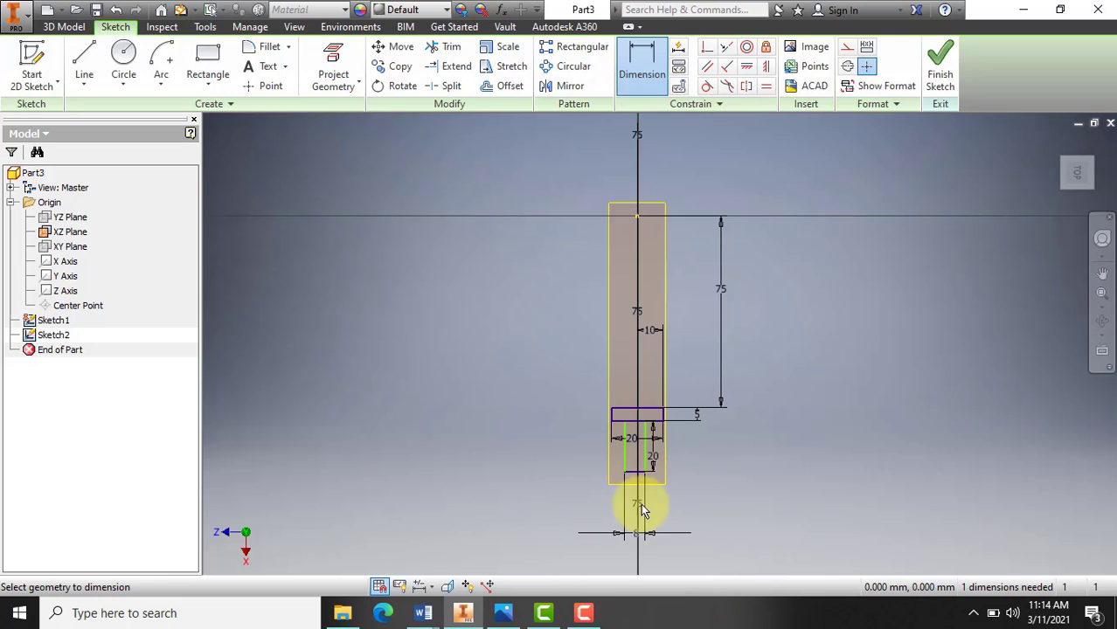
Recheck the side view in G-Klem.png and dimension the second rectangle's long side to 4 mm from the origin's centre line.
{"action": "left_click", "coordinate": [503, 613]}
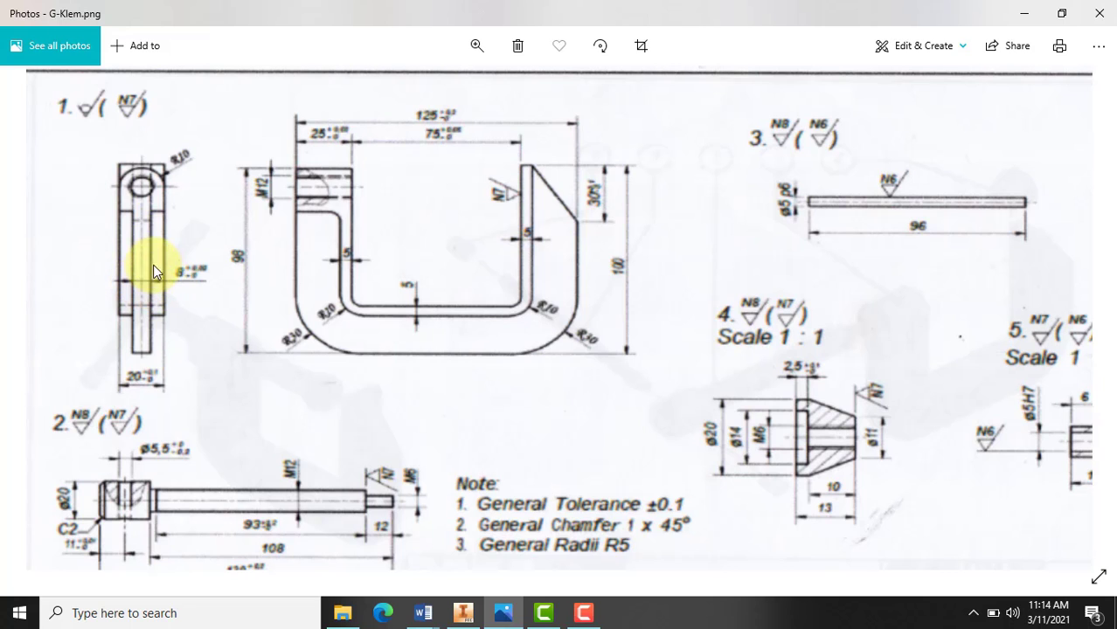
{"action": "left_click", "coordinate": [463, 613]}
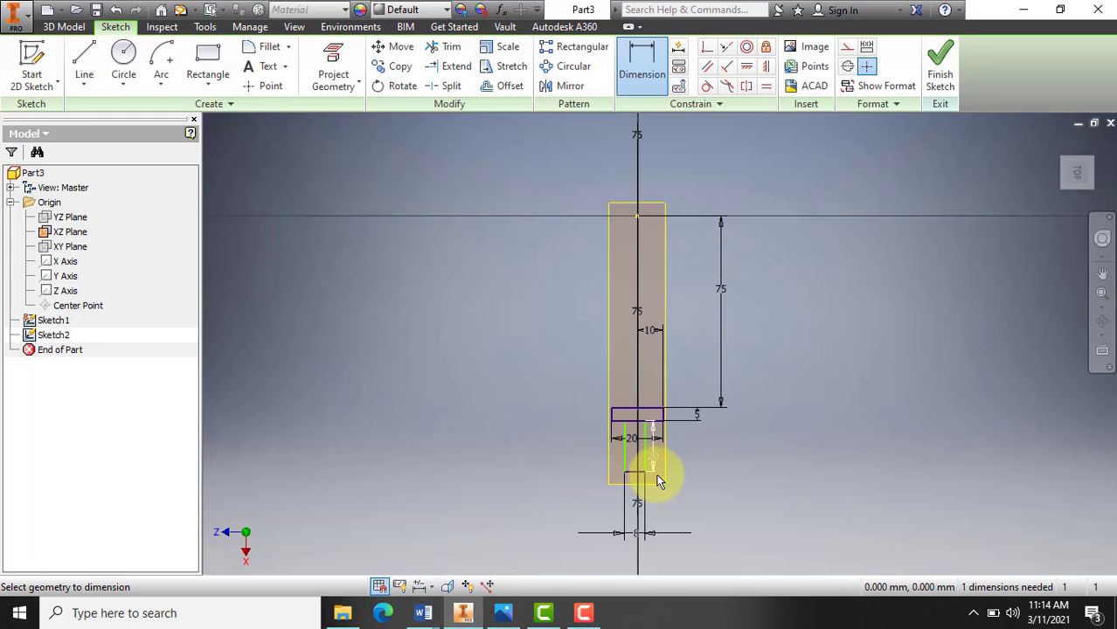
{"action": "scroll", "coordinate": [659, 482], "scroll_direction": "up", "scroll_amount": 5}
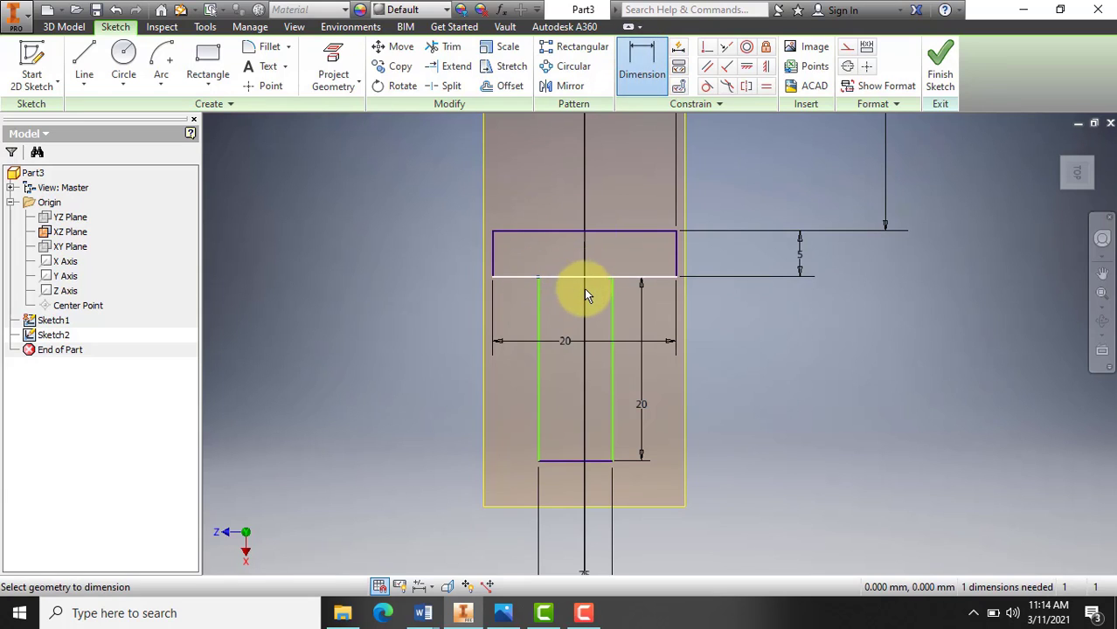
{"action": "scroll", "coordinate": [584, 296], "scroll_direction": "down", "scroll_amount": 2}
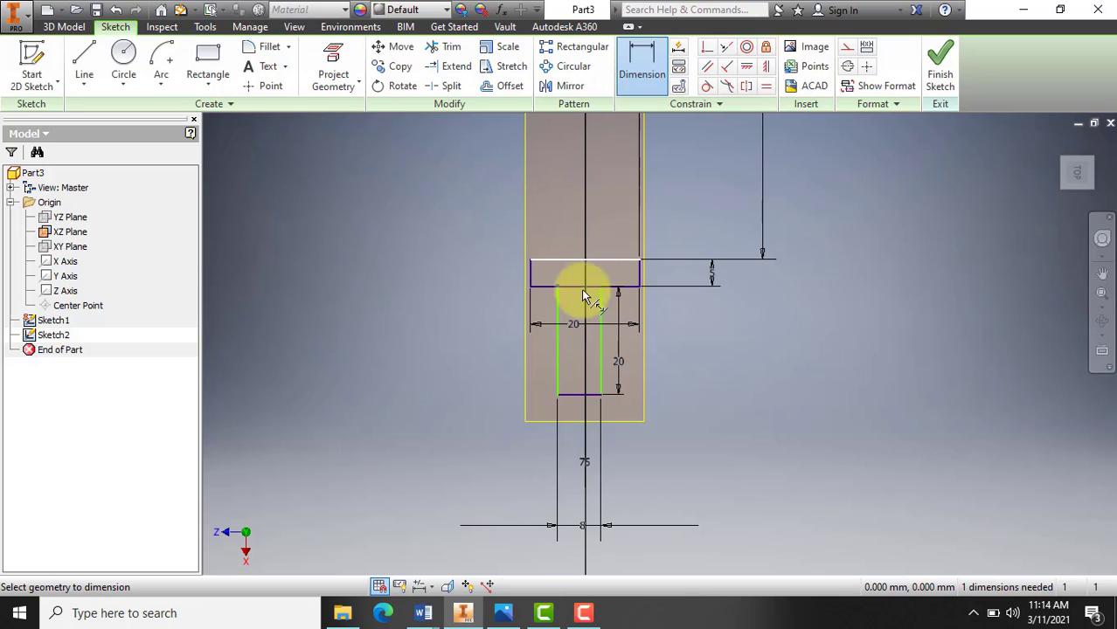
{"action": "scroll", "coordinate": [582, 333], "scroll_direction": "up", "scroll_amount": 3}
{"action": "scroll", "coordinate": [581, 334], "scroll_direction": "down", "scroll_amount": 10}
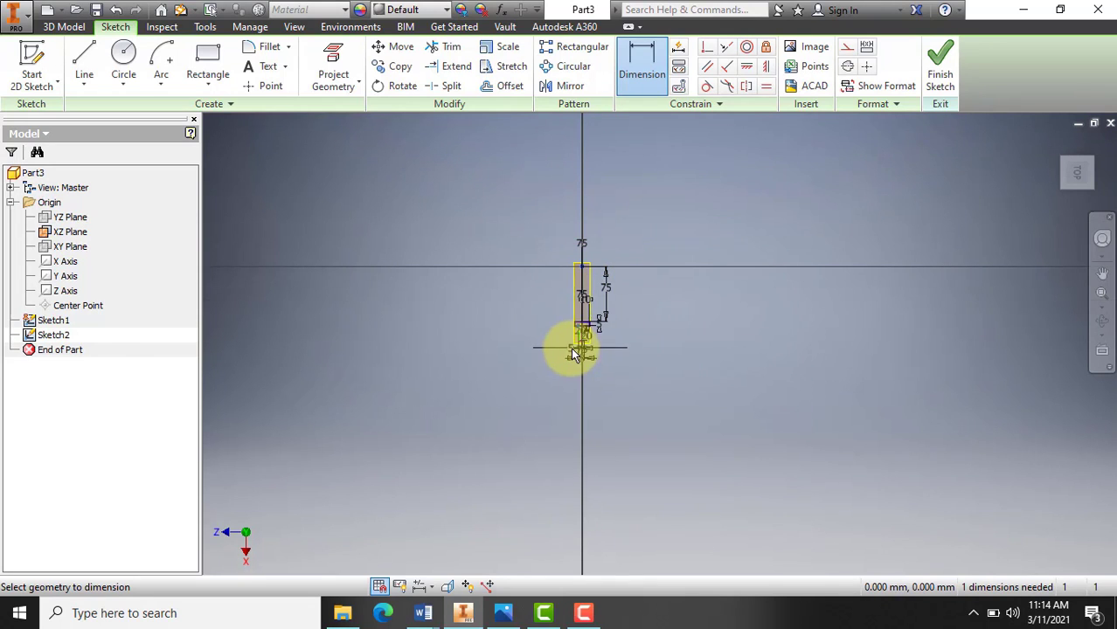
{"action": "scroll", "coordinate": [578, 348], "scroll_direction": "up", "scroll_amount": 5}
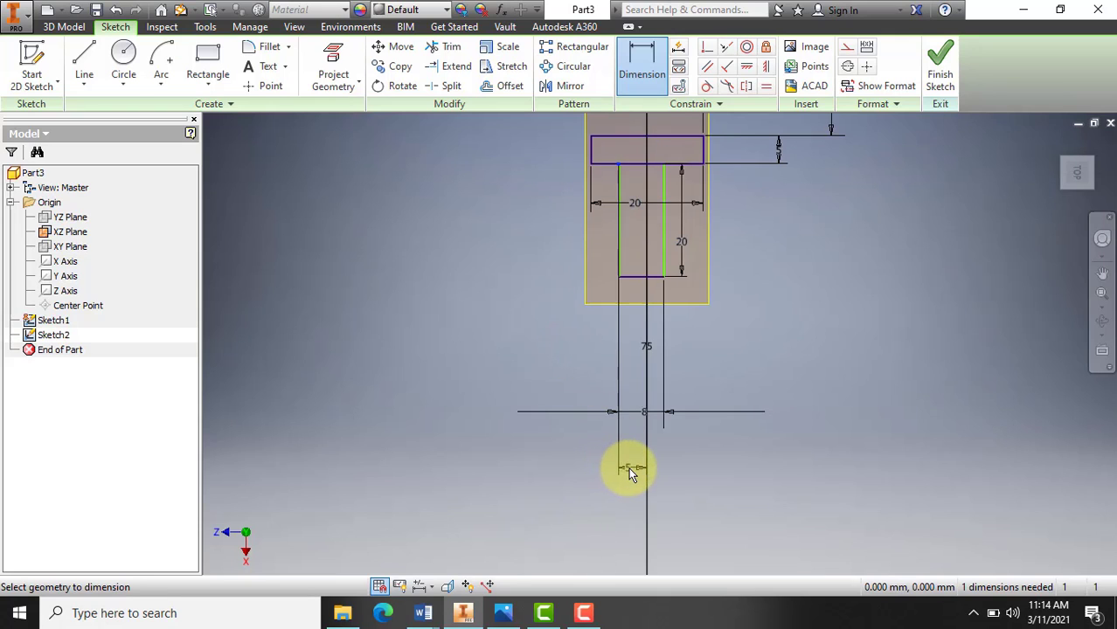
{"action": "left_click", "coordinate": [629, 471]}
{"action": "type", "text": "4"}
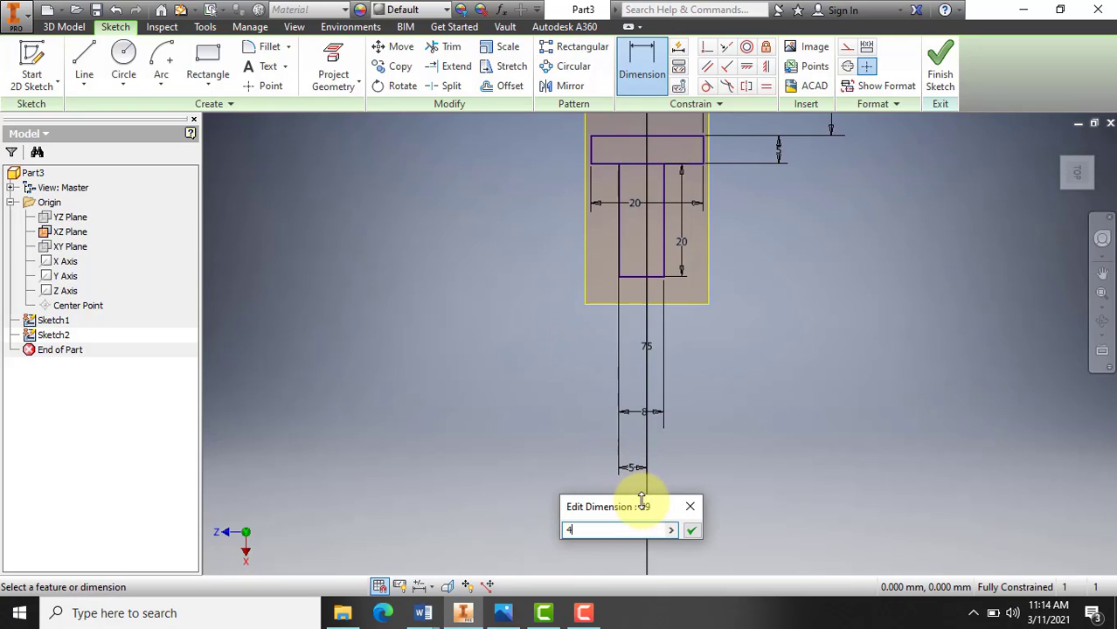
{"action": "key", "text": "Return"}
Trim the segment shared by the two rectangles to merge them into one T-shaped profile.
{"action": "scroll", "coordinate": [647, 494], "scroll_direction": "down", "scroll_amount": 3}
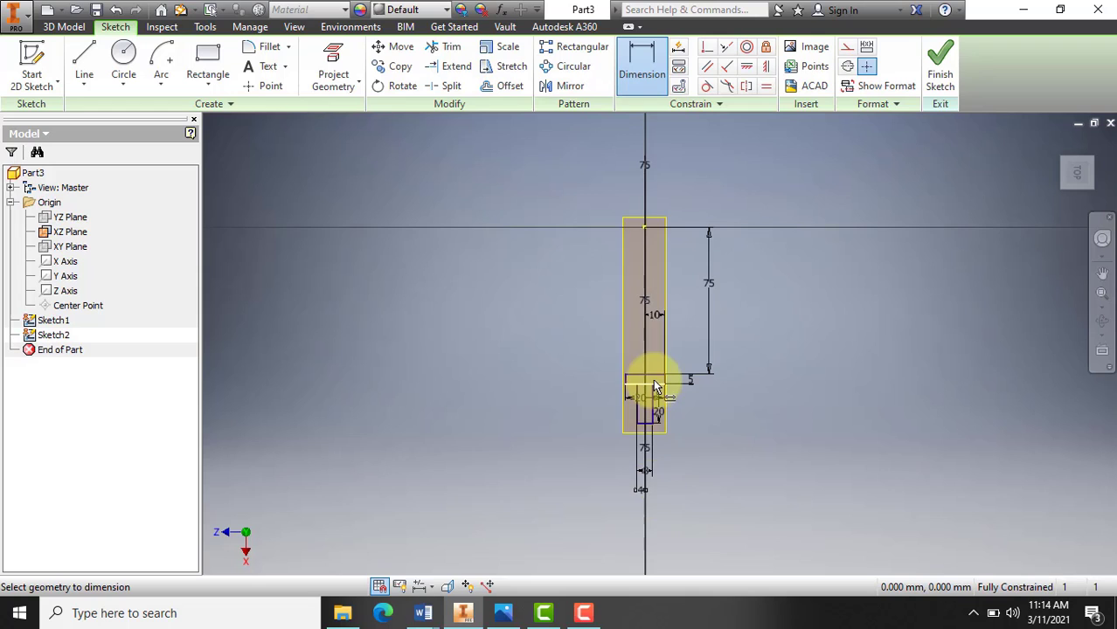
{"action": "scroll", "coordinate": [653, 378], "scroll_direction": "up", "scroll_amount": 5}
{"action": "scroll", "coordinate": [653, 379], "scroll_direction": "down", "scroll_amount": 2}
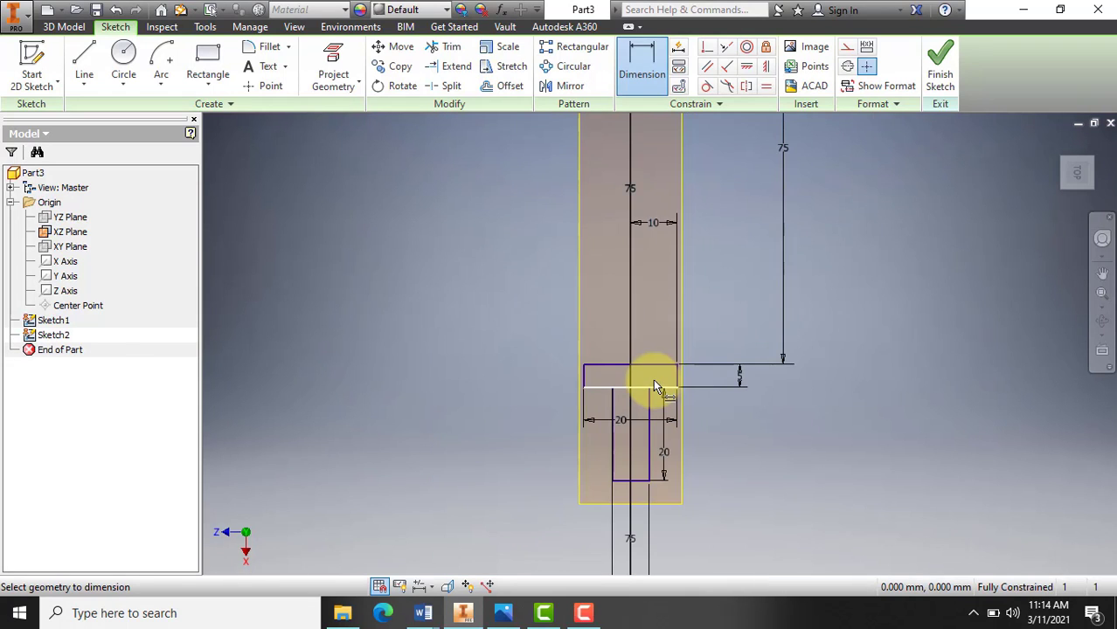
{"action": "scroll", "coordinate": [642, 386], "scroll_direction": "up", "scroll_amount": 2}
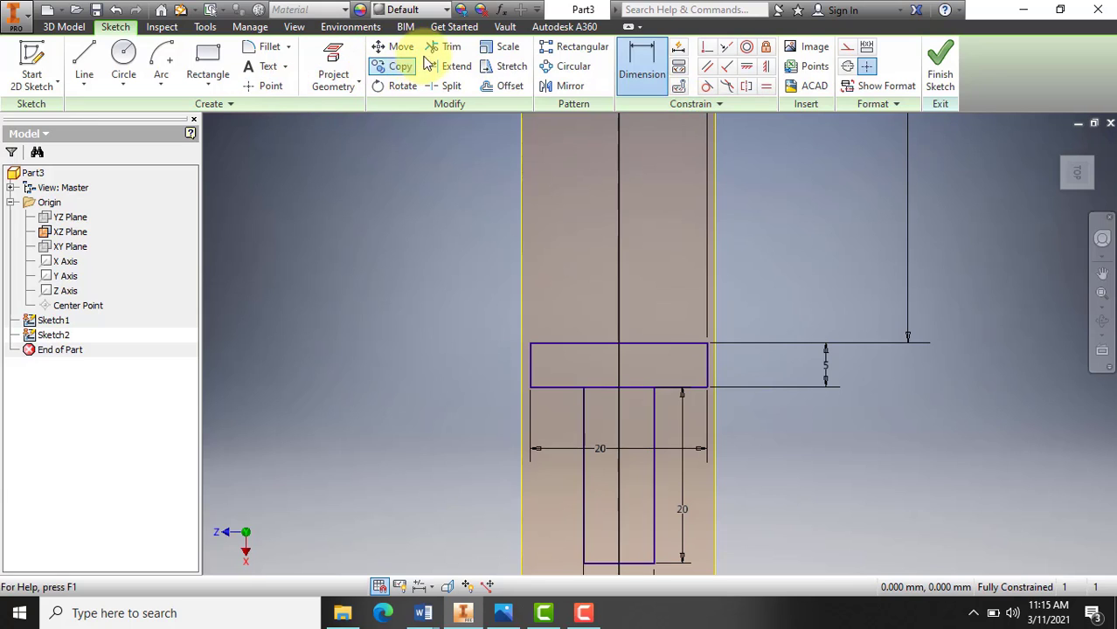
{"action": "left_click", "coordinate": [450, 48]}
{"action": "left_click", "coordinate": [610, 387]}
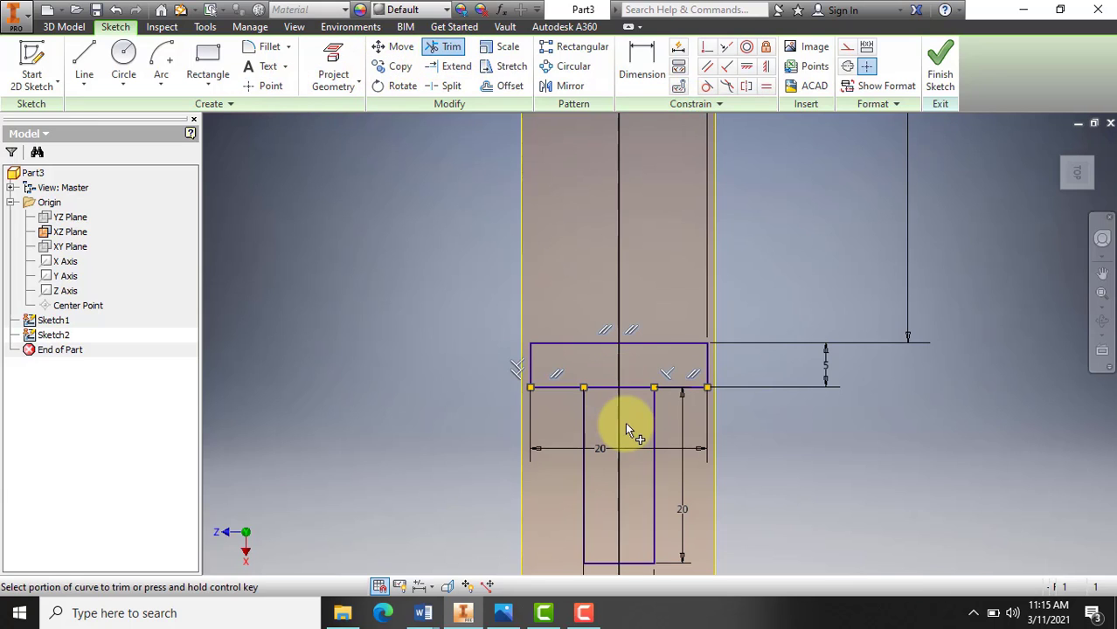
Try again to trim the segment shared by the two rectangles and finish the profile sketch.
{"action": "left_click", "coordinate": [636, 387]}
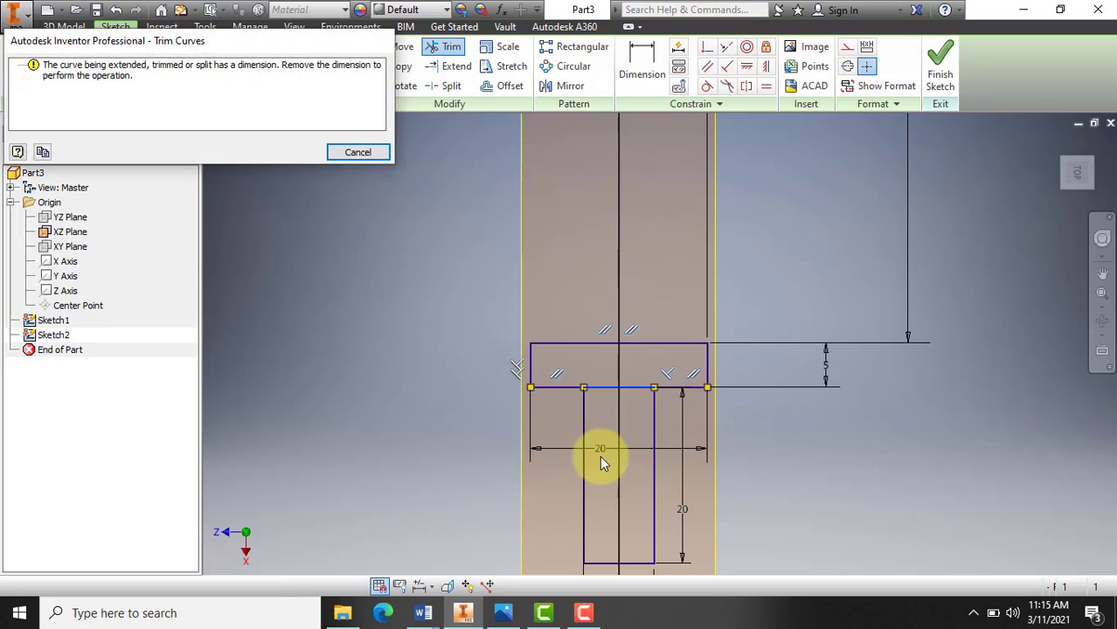
{"action": "left_click", "coordinate": [358, 153]}
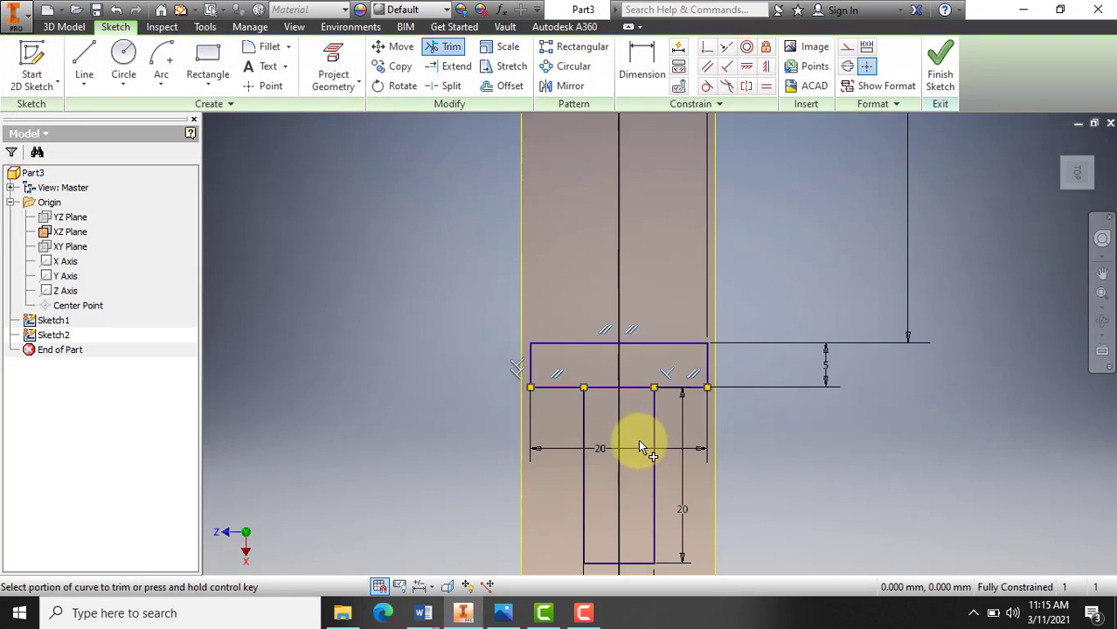
{"action": "scroll", "coordinate": [639, 404], "scroll_direction": "up", "scroll_amount": 3}
{"action": "scroll", "coordinate": [639, 404], "scroll_direction": "down", "scroll_amount": 4}
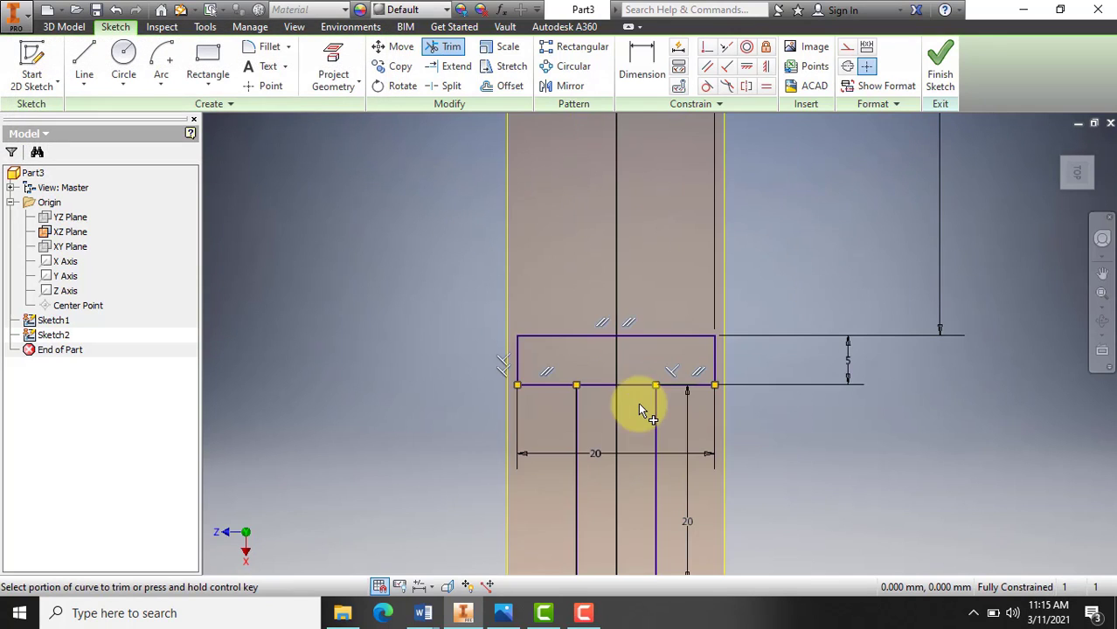
{"action": "scroll", "coordinate": [639, 404], "scroll_direction": "up", "scroll_amount": 6}
{"action": "left_click", "coordinate": [941, 63]}
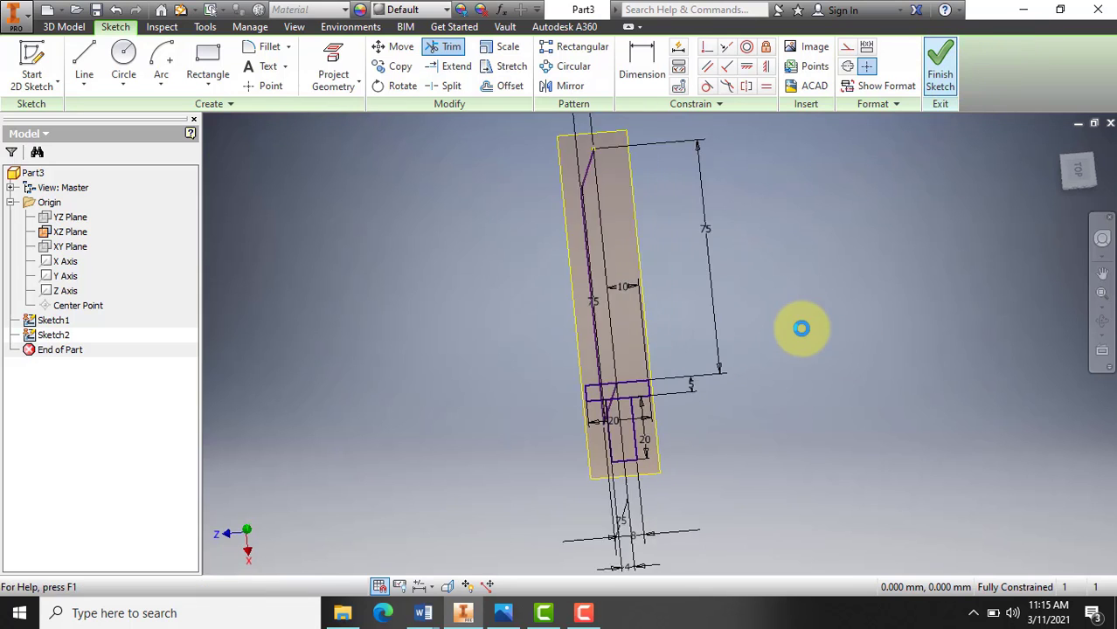
{"action": "scroll", "coordinate": [597, 334], "scroll_direction": "down", "scroll_amount": 5}
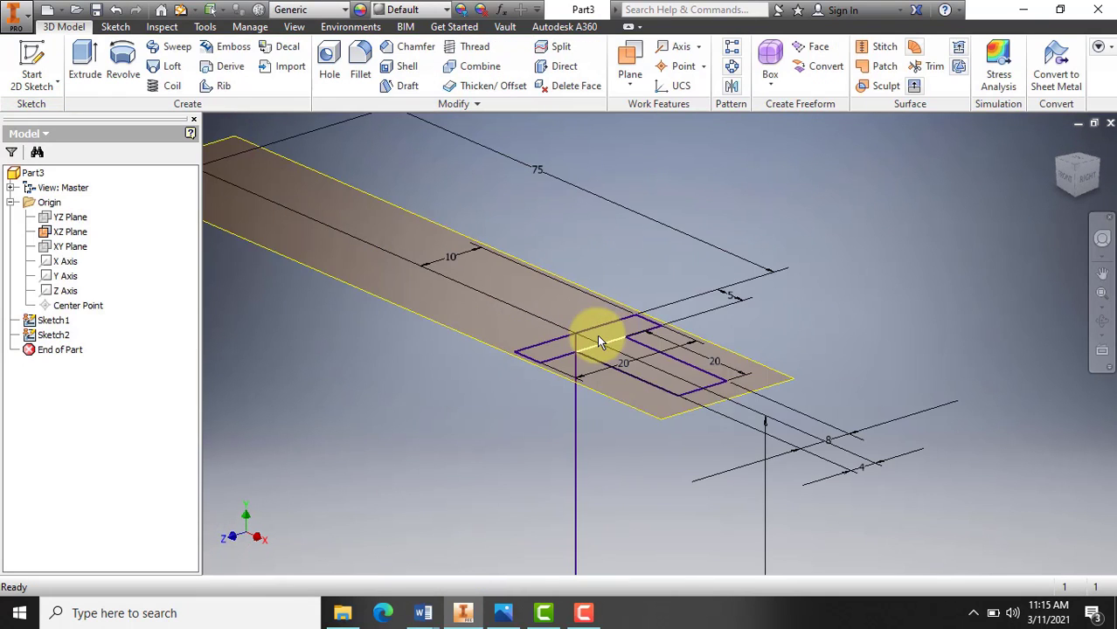
{"action": "scroll", "coordinate": [597, 334], "scroll_direction": "up", "scroll_amount": 4}
{"action": "scroll", "coordinate": [589, 350], "scroll_direction": "down", "scroll_amount": 2}
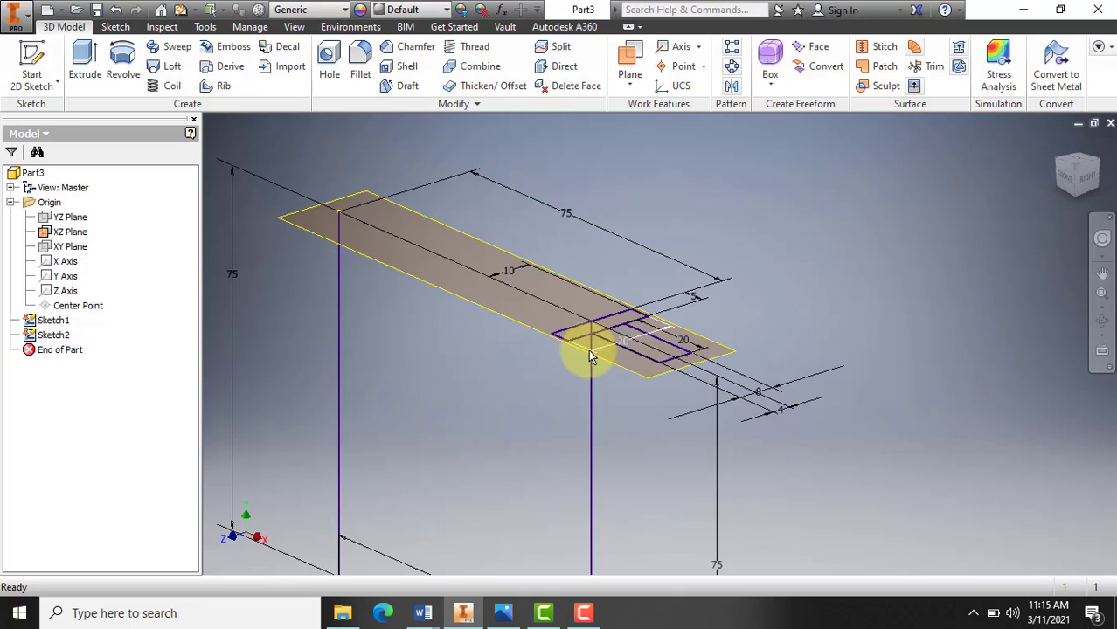
{"action": "left_click", "coordinate": [173, 49]}
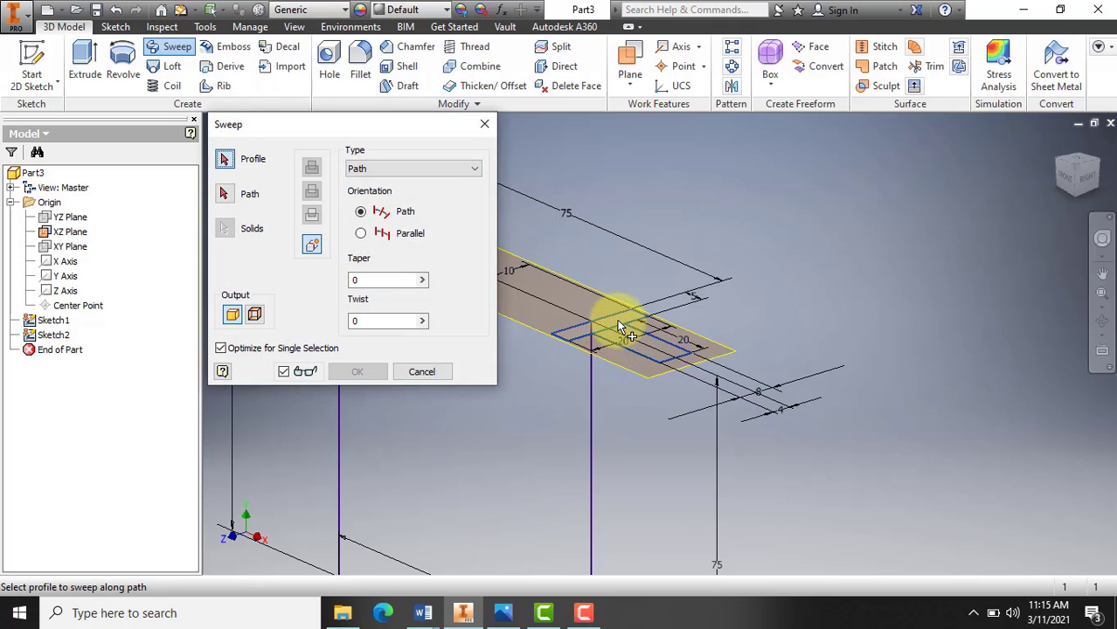
{"action": "left_click", "coordinate": [618, 325]}
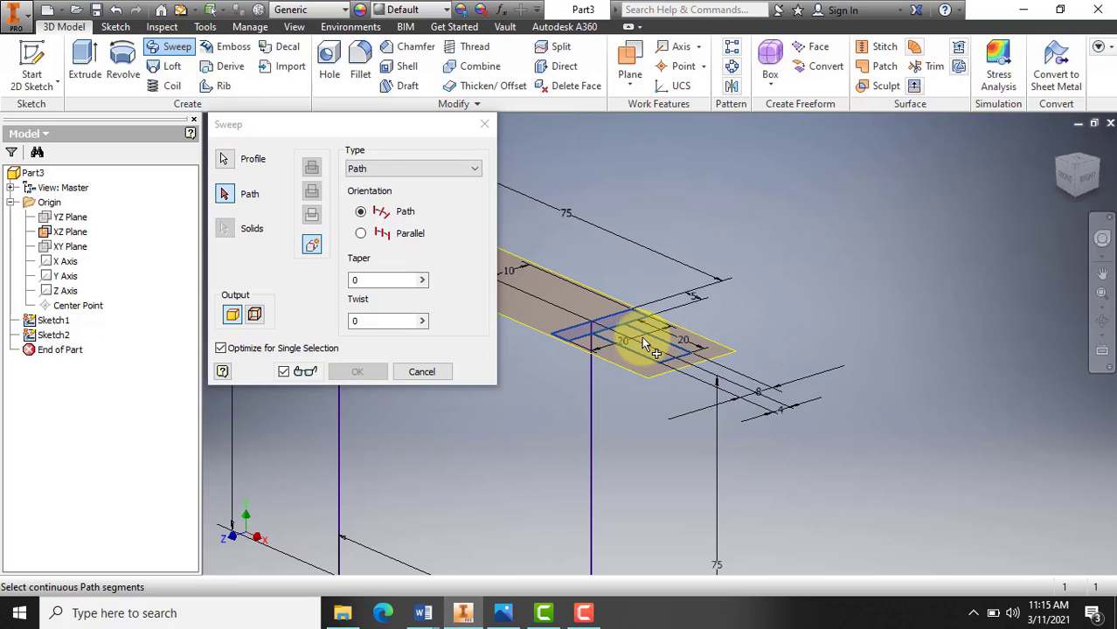
{"action": "scroll", "coordinate": [626, 340], "scroll_direction": "down", "scroll_amount": 2}
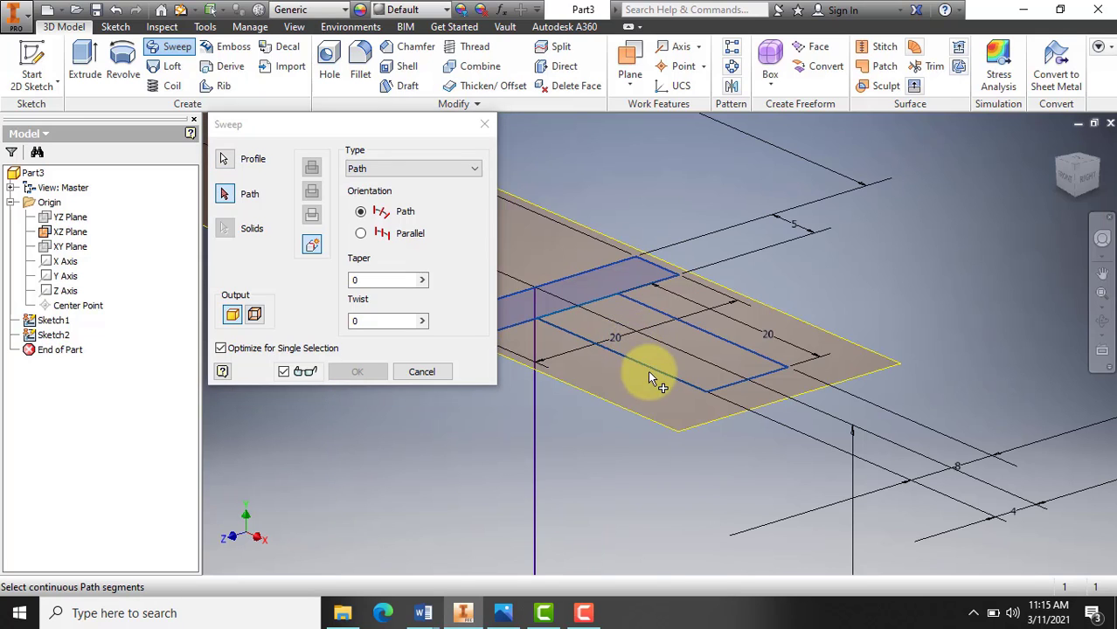
{"action": "scroll", "coordinate": [658, 363], "scroll_direction": "up", "scroll_amount": 3}
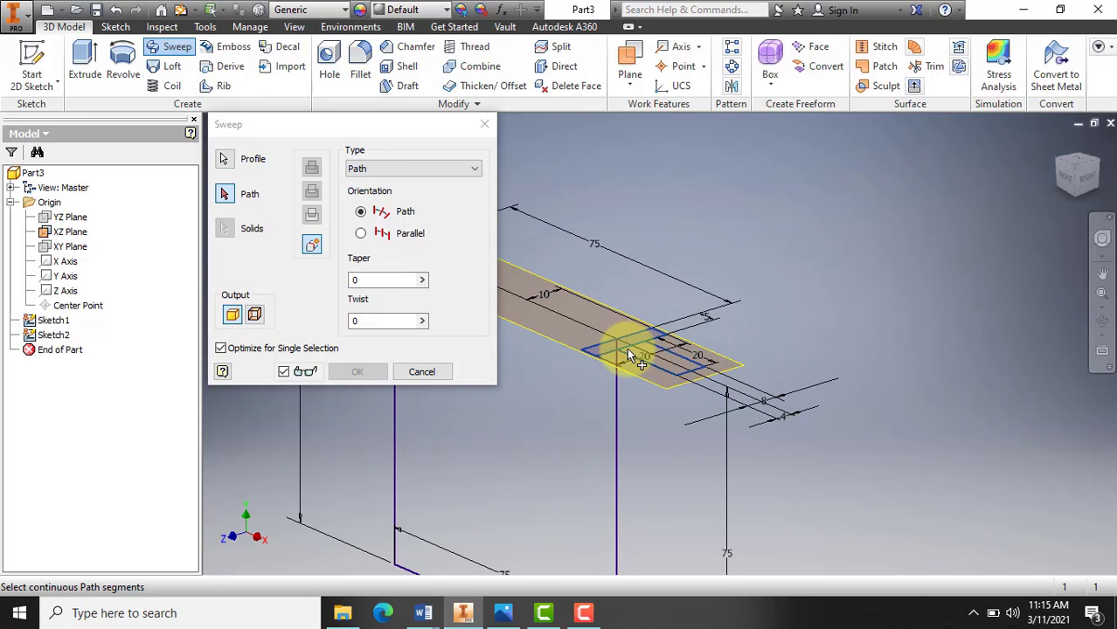
{"action": "scroll", "coordinate": [627, 353], "scroll_direction": "down", "scroll_amount": 3}
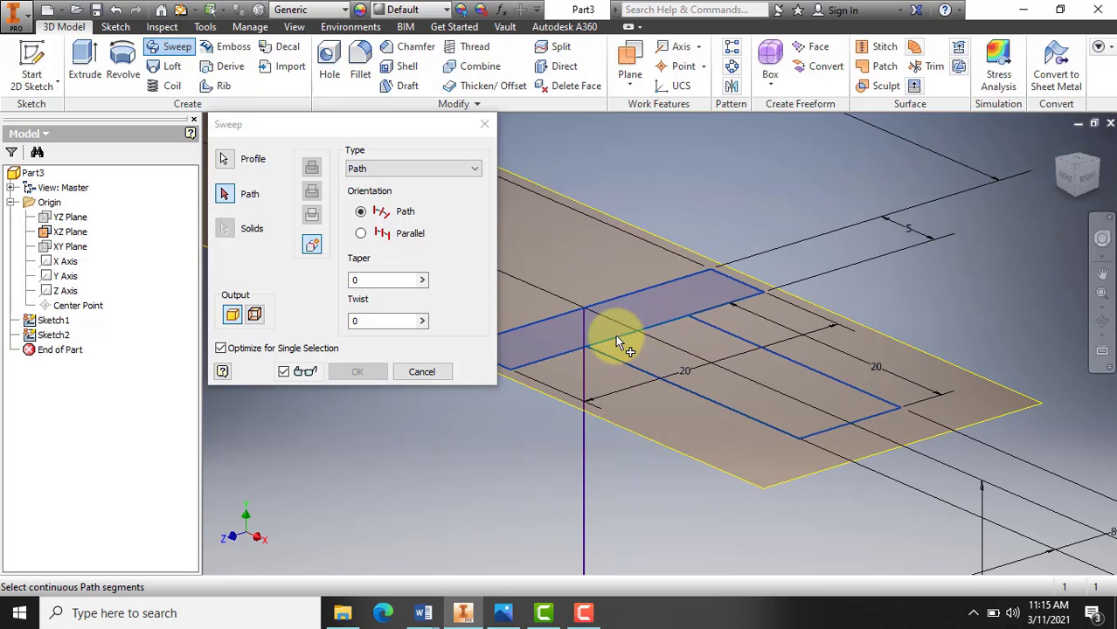
{"action": "scroll", "coordinate": [628, 339], "scroll_direction": "down", "scroll_amount": 3}
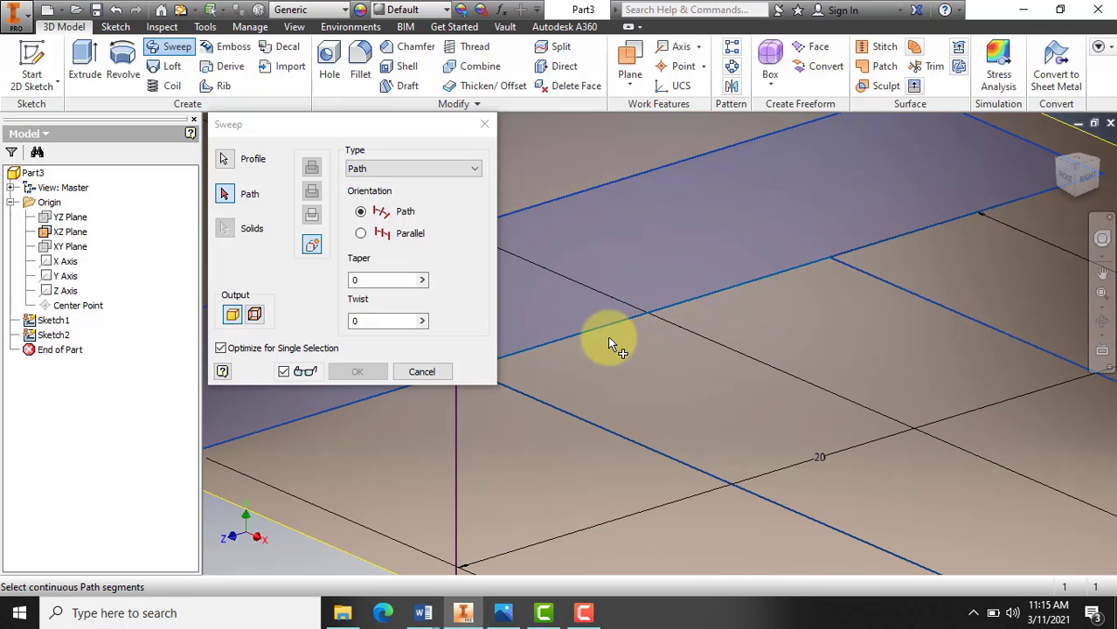
{"action": "scroll", "coordinate": [609, 338], "scroll_direction": "up", "scroll_amount": 3}
{"action": "left_click", "coordinate": [422, 372]}
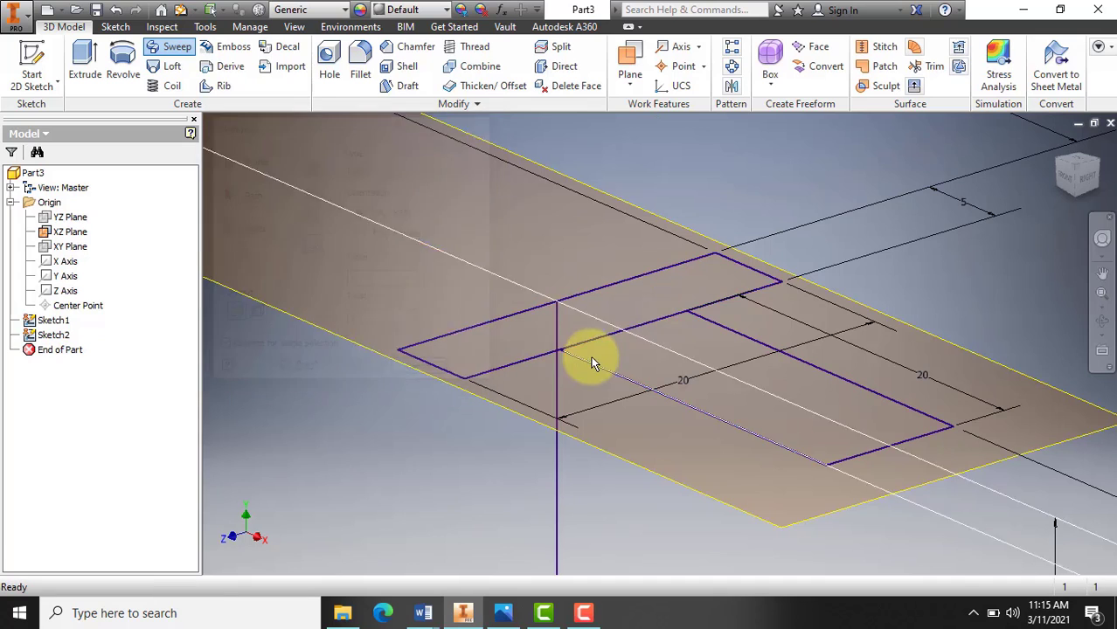
Reopen the profile sketch, delete the segment shared by the two rectangles to leave one T-shaped outline, and finish the sketch.
{"action": "left_click", "coordinate": [570, 346]}
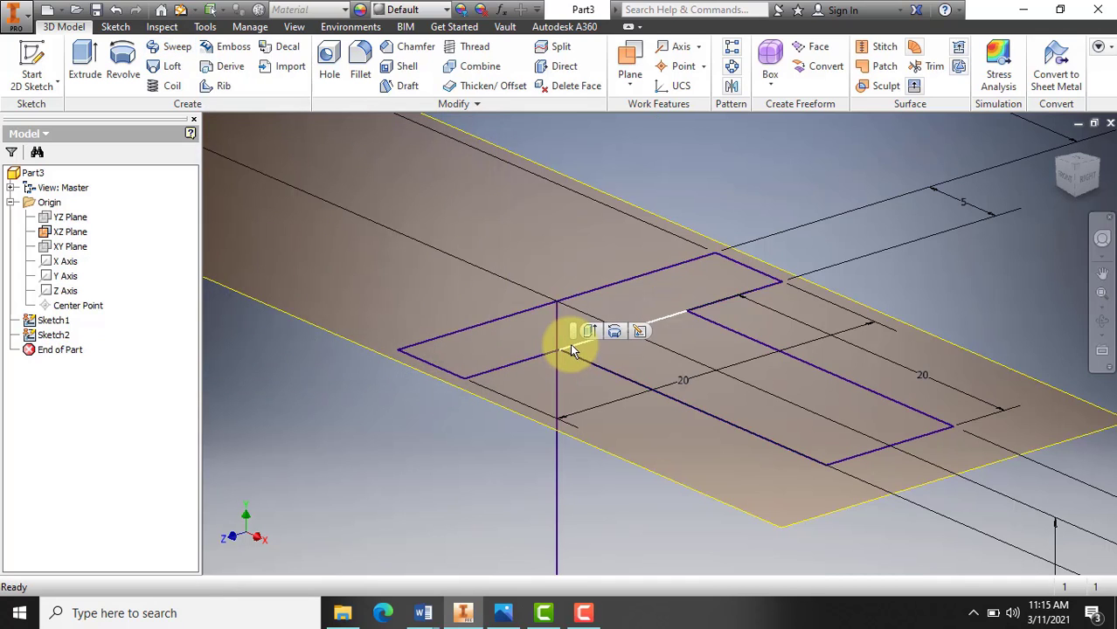
{"action": "left_click", "coordinate": [637, 331]}
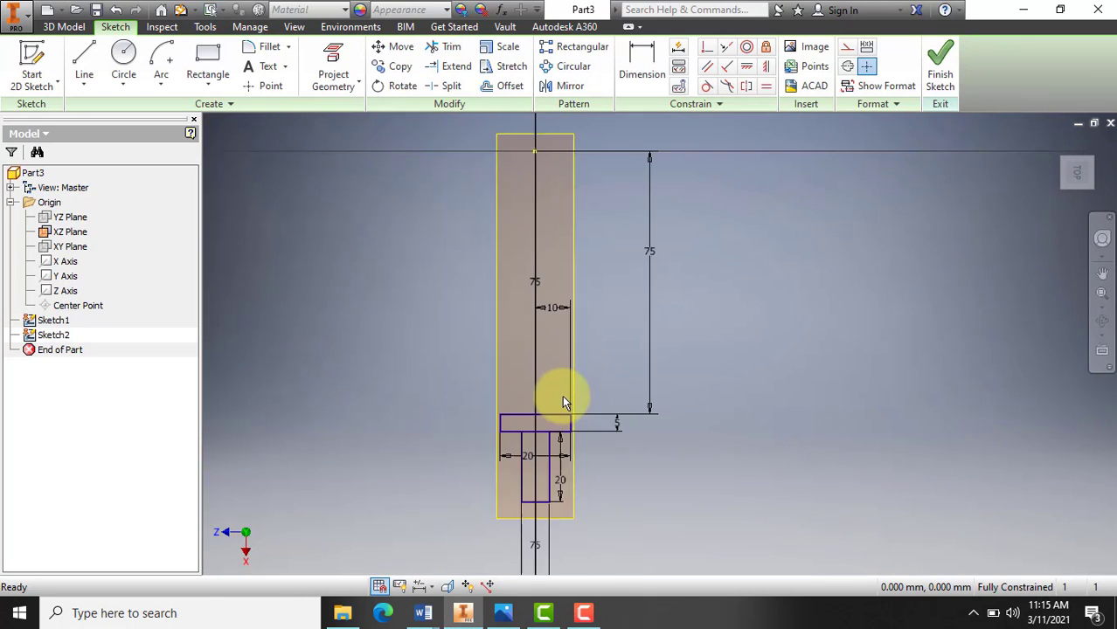
{"action": "scroll", "coordinate": [562, 401], "scroll_direction": "down", "scroll_amount": 5}
{"action": "scroll", "coordinate": [560, 404], "scroll_direction": "up", "scroll_amount": 6}
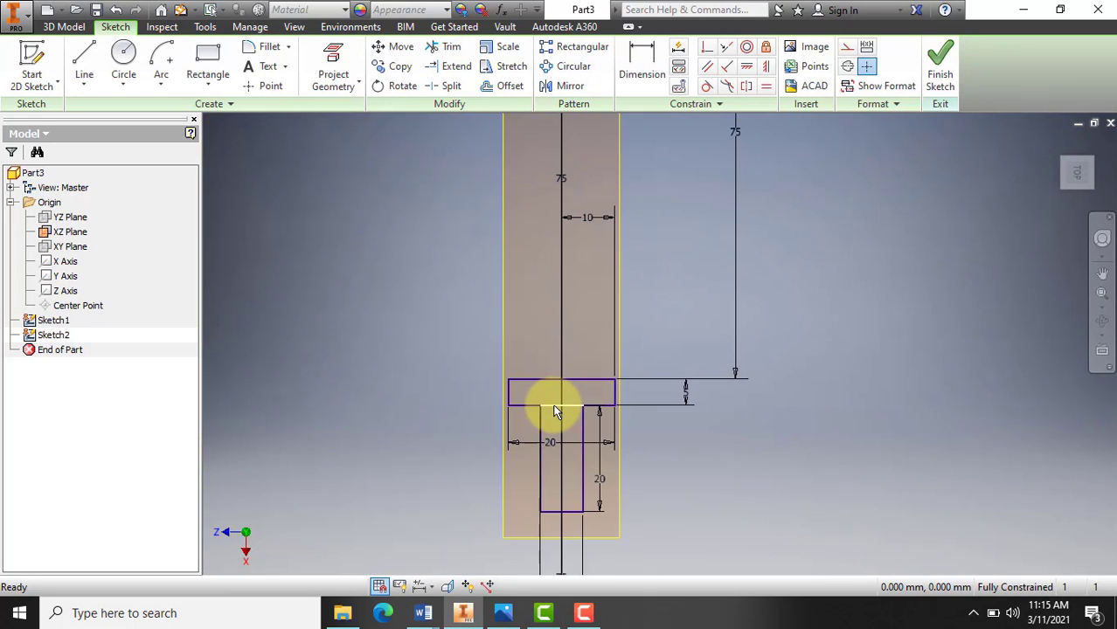
{"action": "left_click", "coordinate": [556, 409]}
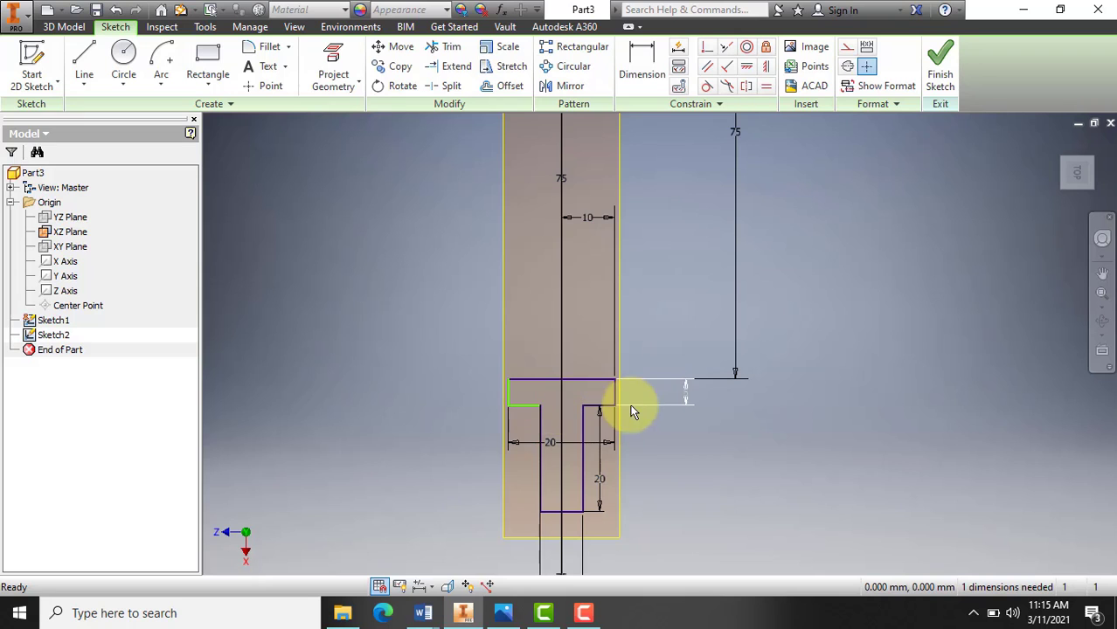
{"action": "left_click", "coordinate": [941, 70]}
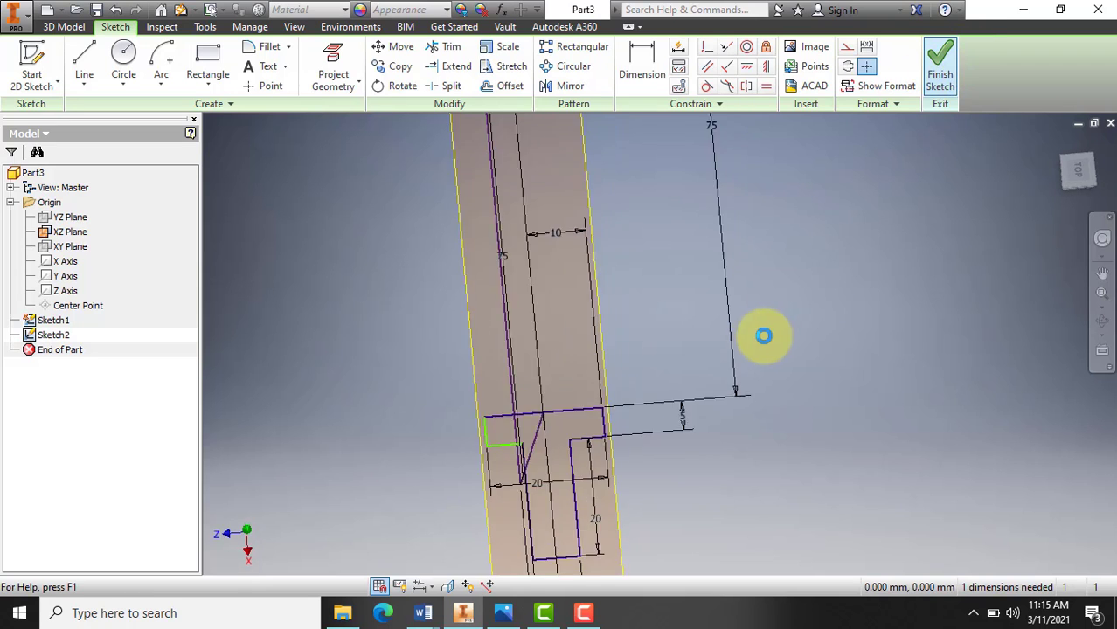
Set up a Sweep with the T-shaped region as the profile and the U-shaped sketch as the path.
{"action": "scroll", "coordinate": [658, 437], "scroll_direction": "down", "scroll_amount": 4}
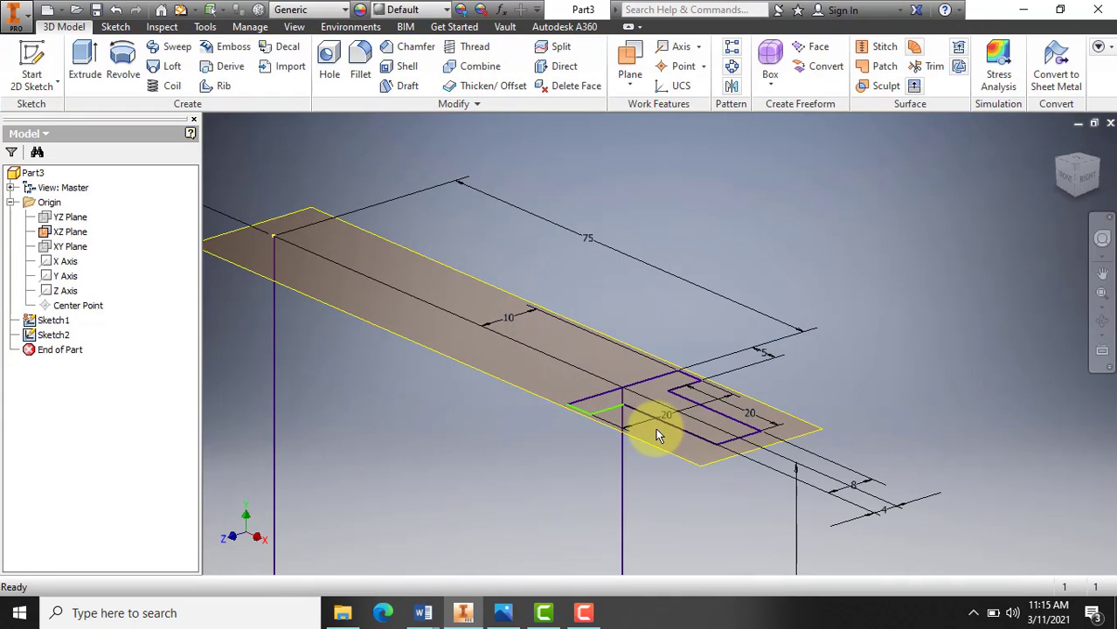
{"action": "scroll", "coordinate": [657, 437], "scroll_direction": "down", "scroll_amount": 4}
{"action": "scroll", "coordinate": [667, 481], "scroll_direction": "up", "scroll_amount": 4}
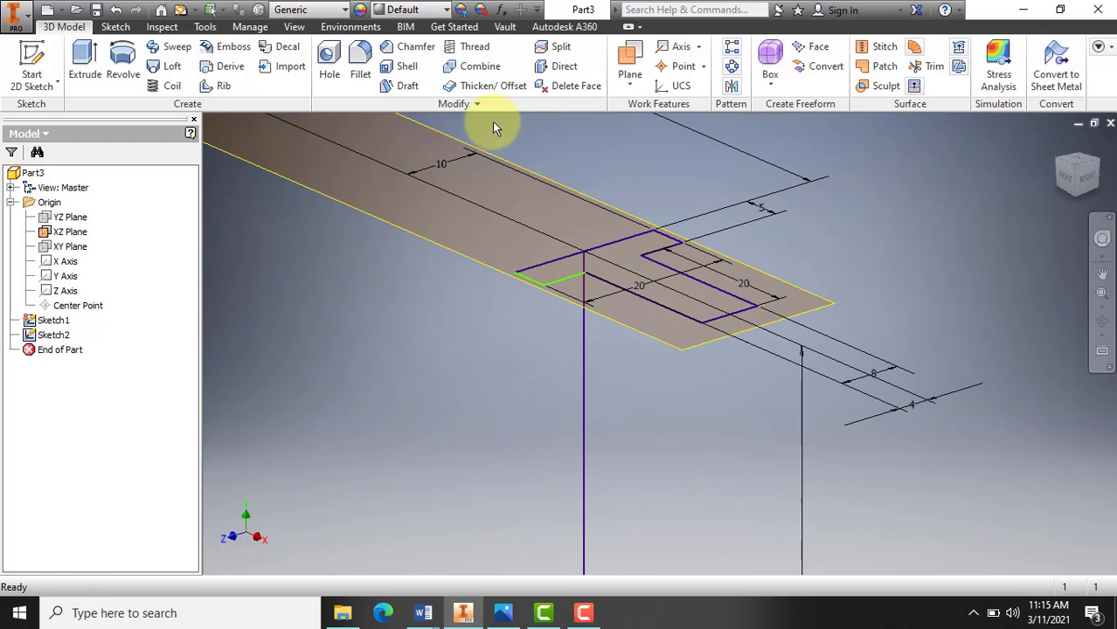
{"action": "left_click", "coordinate": [170, 47]}
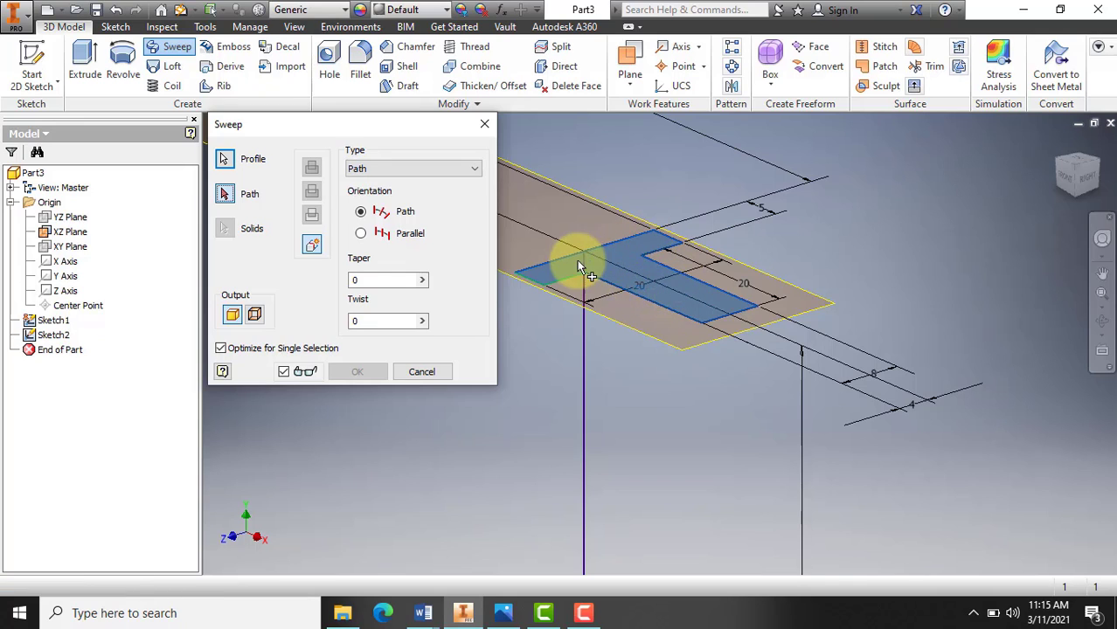
{"action": "left_click", "coordinate": [618, 274]}
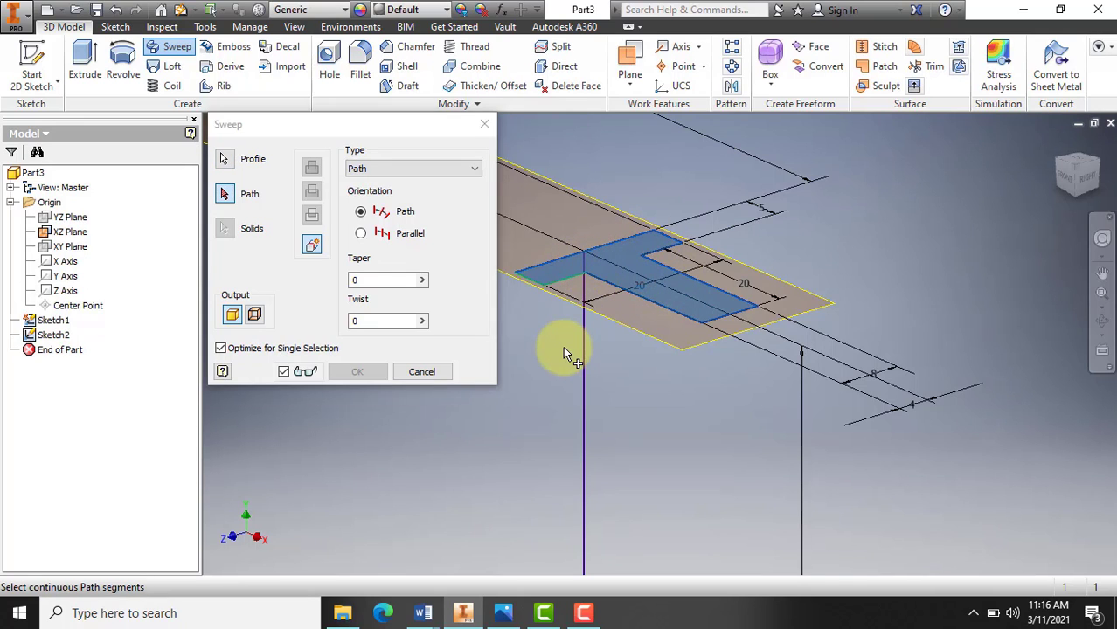
{"action": "left_click", "coordinate": [225, 194]}
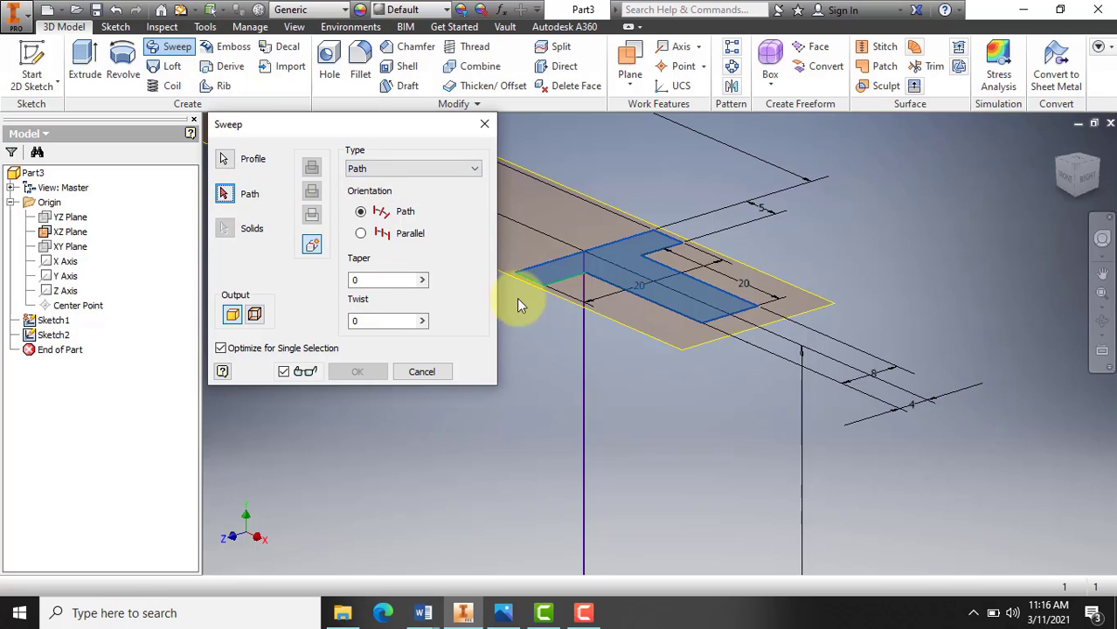
{"action": "scroll", "coordinate": [586, 358], "scroll_direction": "down", "scroll_amount": 5}
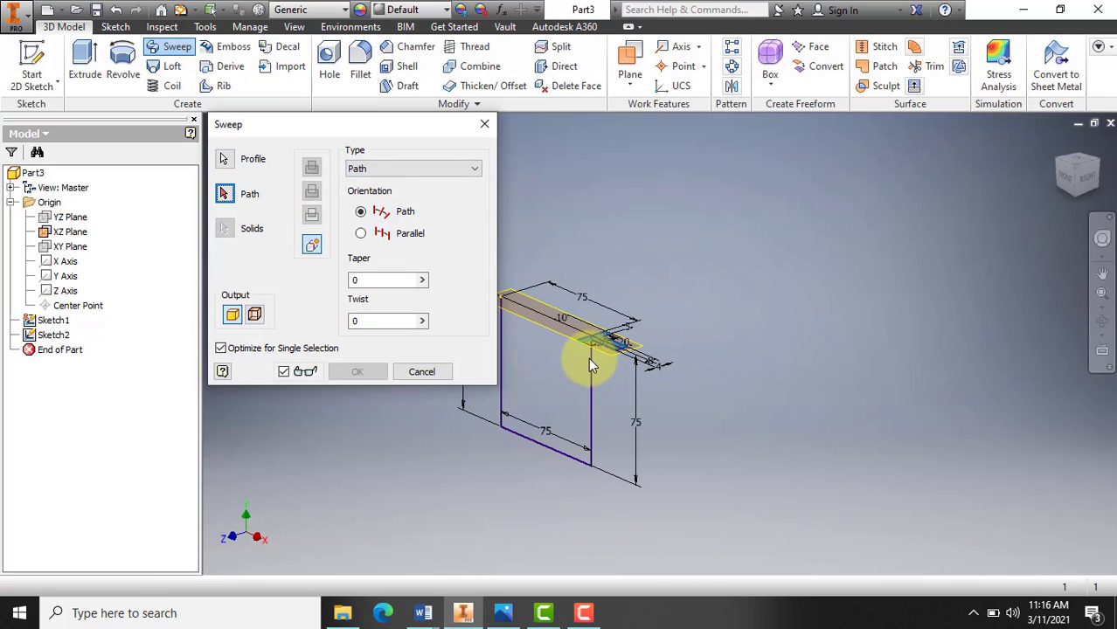
{"action": "left_click", "coordinate": [590, 368]}
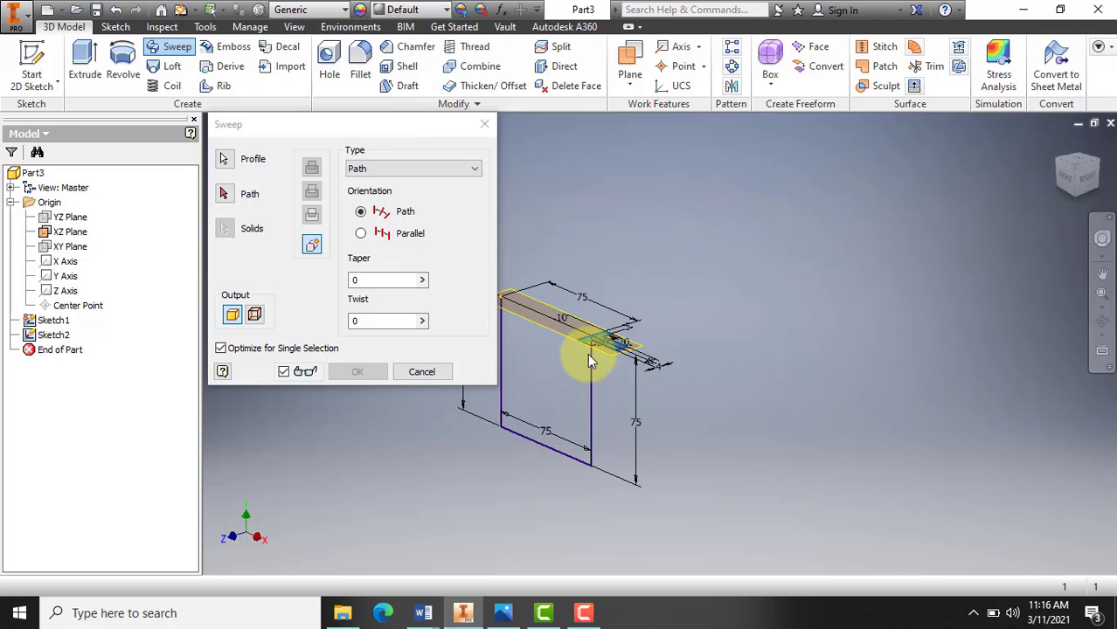
{"action": "scroll", "coordinate": [608, 361], "scroll_direction": "up", "scroll_amount": 3}
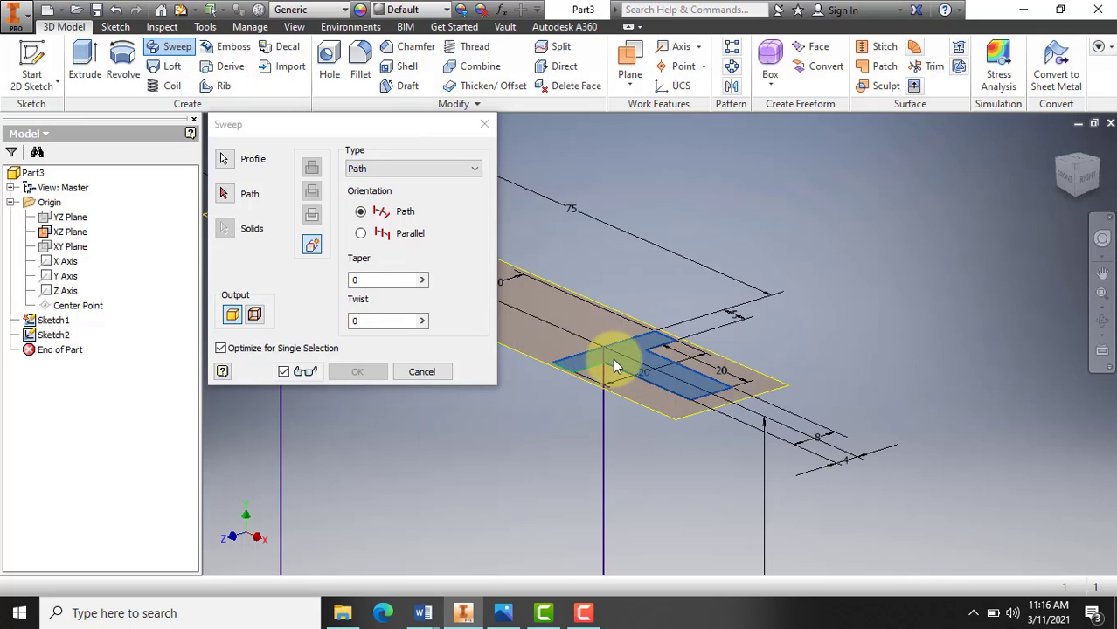
{"action": "scroll", "coordinate": [602, 351], "scroll_direction": "down", "scroll_amount": 3}
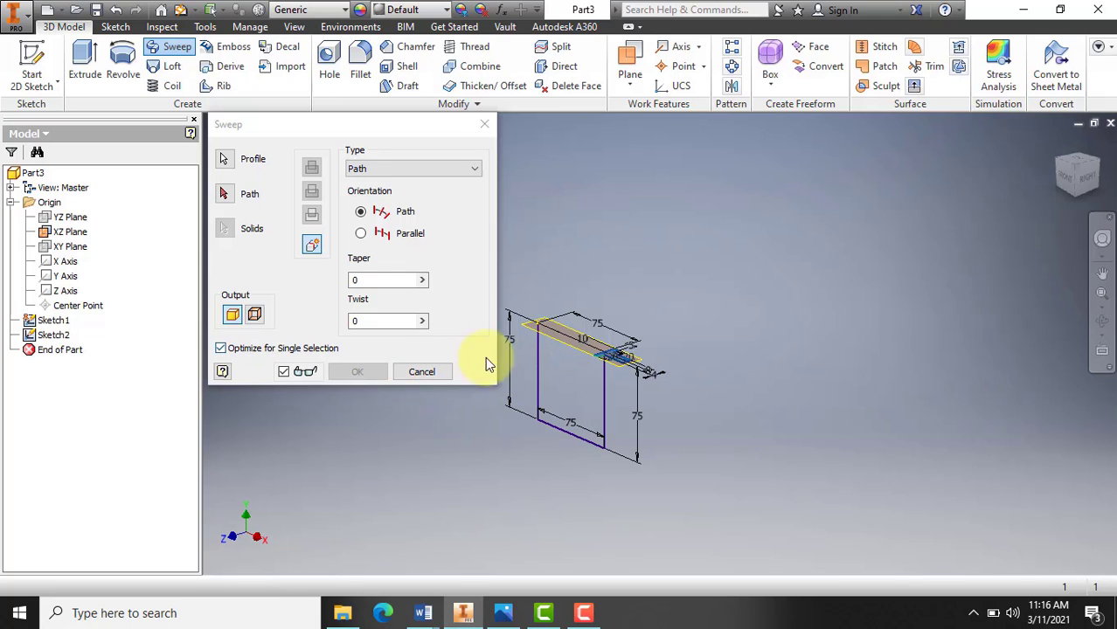
{"action": "left_click", "coordinate": [224, 193]}
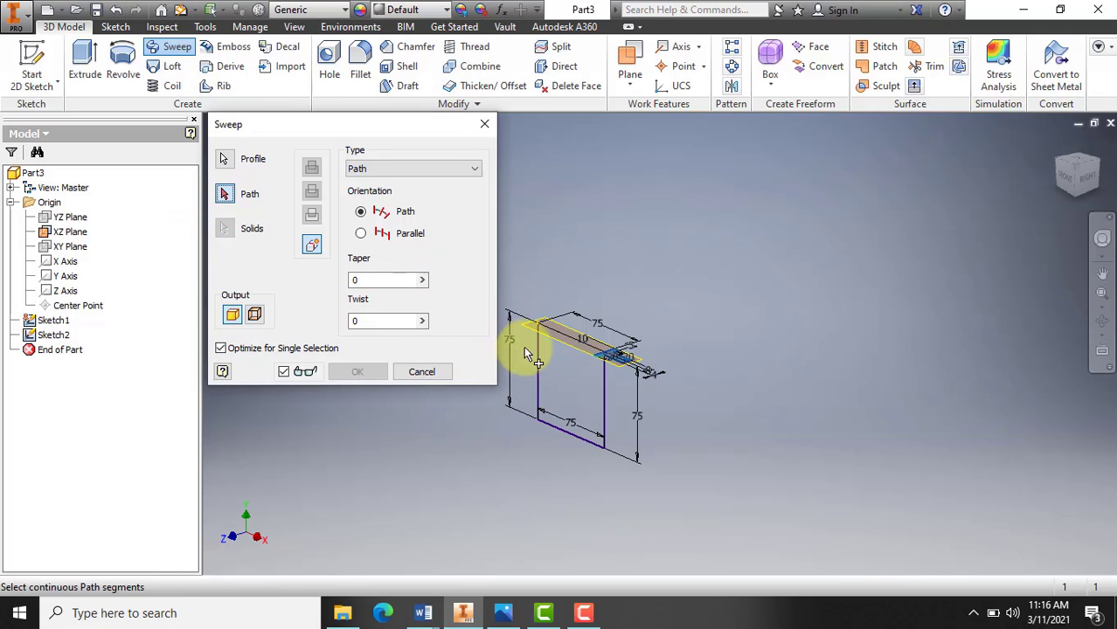
{"action": "scroll", "coordinate": [528, 350], "scroll_direction": "up", "scroll_amount": 3}
{"action": "left_click", "coordinate": [745, 406]}
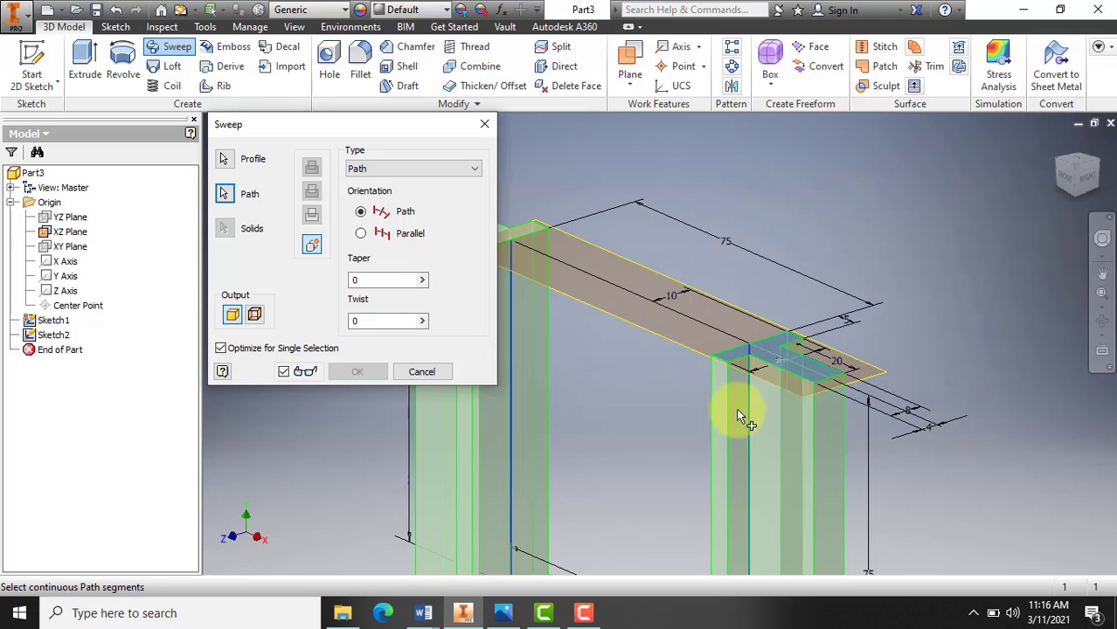
Check the sweep preview, complete the sweep as a solid, and inspect the U-shaped jaw body.
{"action": "scroll", "coordinate": [627, 416], "scroll_direction": "down", "scroll_amount": 3}
{"action": "scroll", "coordinate": [635, 463], "scroll_direction": "down", "scroll_amount": 4}
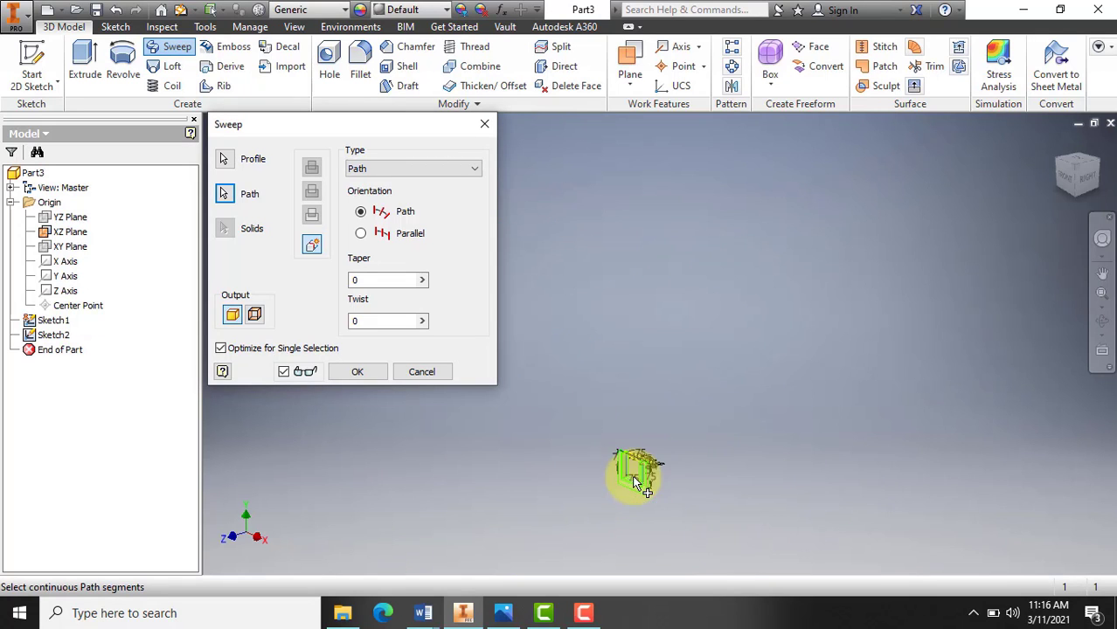
{"action": "scroll", "coordinate": [635, 489], "scroll_direction": "up", "scroll_amount": 8}
{"action": "scroll", "coordinate": [636, 489], "scroll_direction": "down", "scroll_amount": 4}
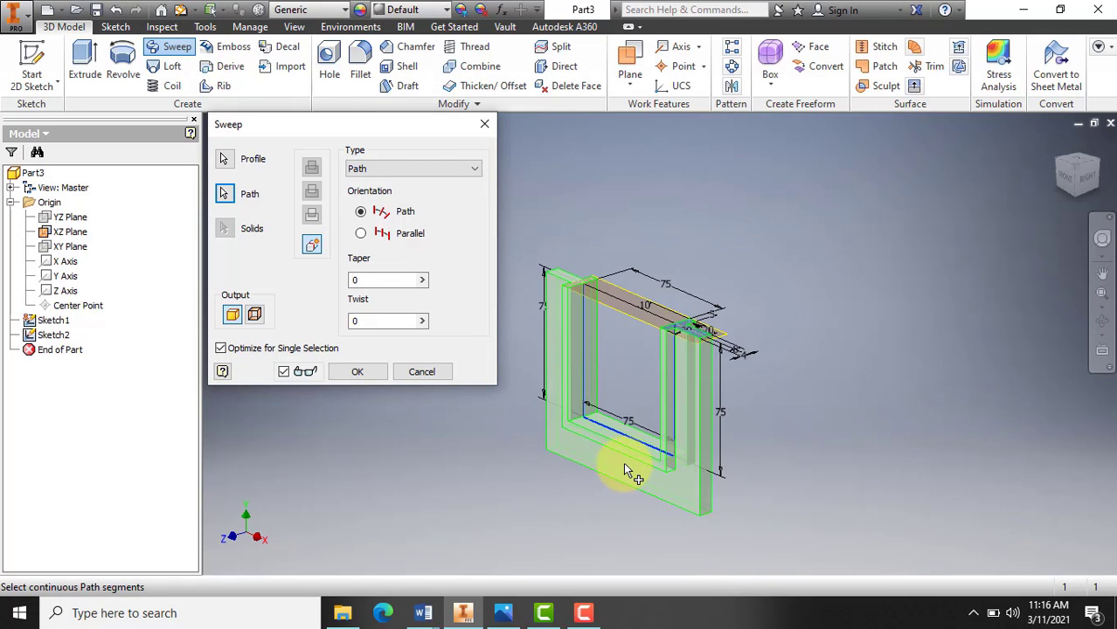
{"action": "scroll", "coordinate": [629, 473], "scroll_direction": "up", "scroll_amount": 2}
{"action": "scroll", "coordinate": [628, 472], "scroll_direction": "down", "scroll_amount": 2}
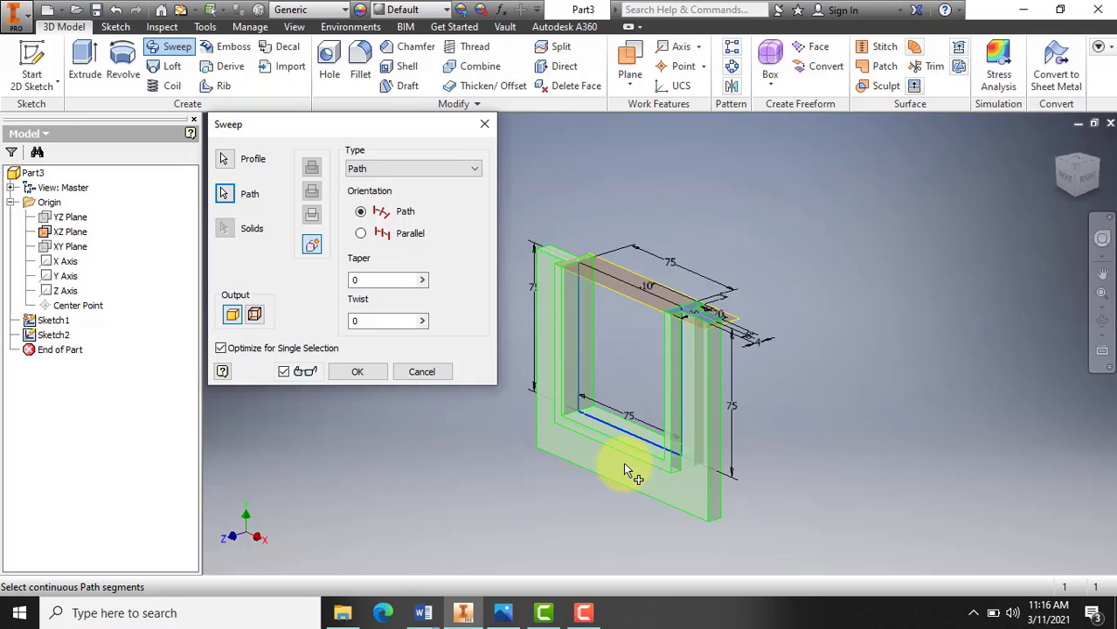
{"action": "left_click", "coordinate": [358, 371]}
{"action": "scroll", "coordinate": [667, 404], "scroll_direction": "up", "scroll_amount": 2}
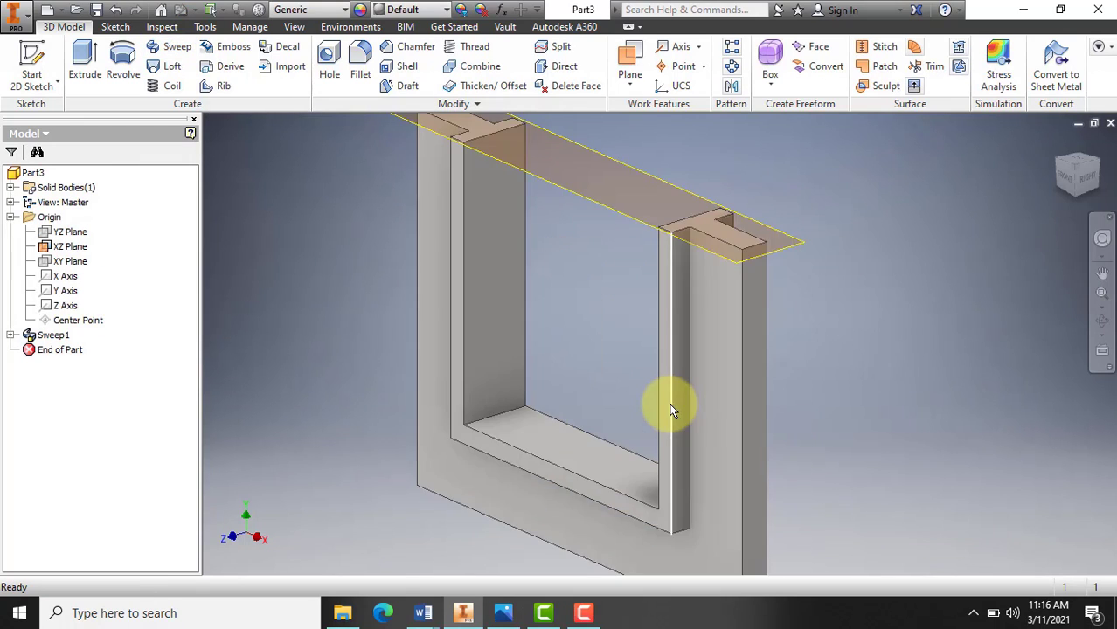
{"action": "scroll", "coordinate": [672, 412], "scroll_direction": "down", "scroll_amount": 3}
{"action": "scroll", "coordinate": [674, 484], "scroll_direction": "up", "scroll_amount": 4}
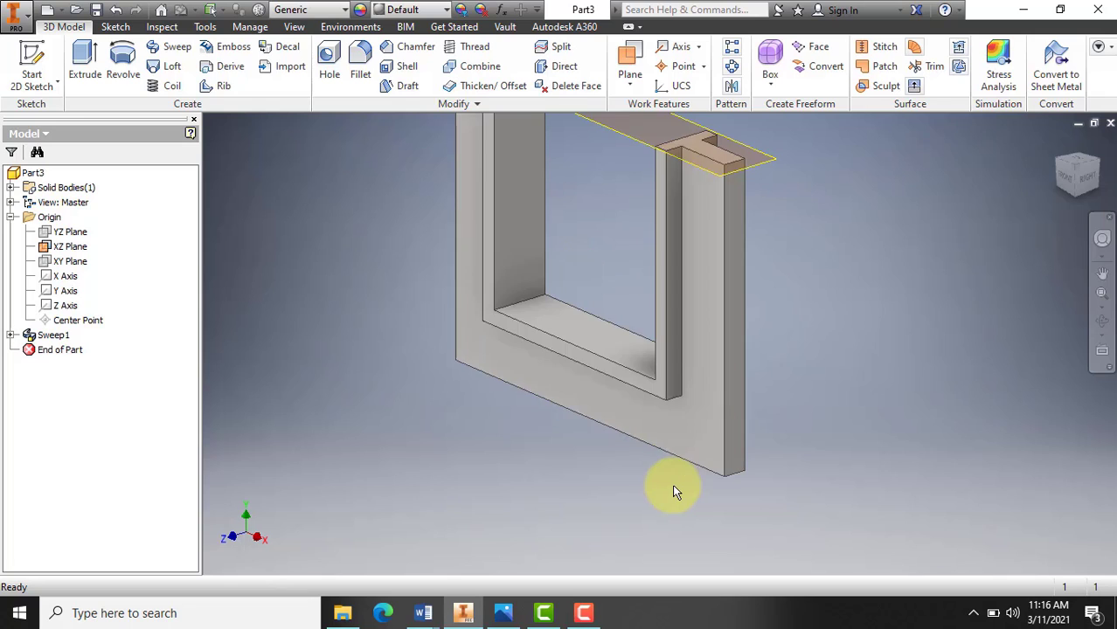
{"action": "scroll", "coordinate": [672, 483], "scroll_direction": "down", "scroll_amount": 4}
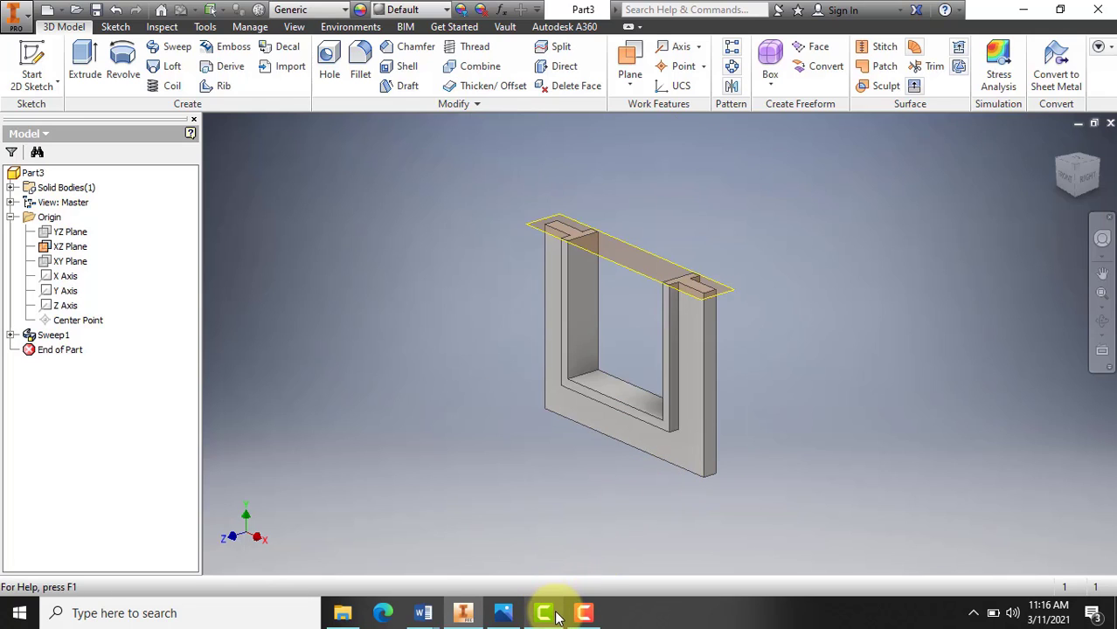
Switch to G-Klem.png in Photos to check the clamp jaw's corner radii, and return to the Inventor part.
{"action": "mouse_move", "coordinate": [448, 617]}
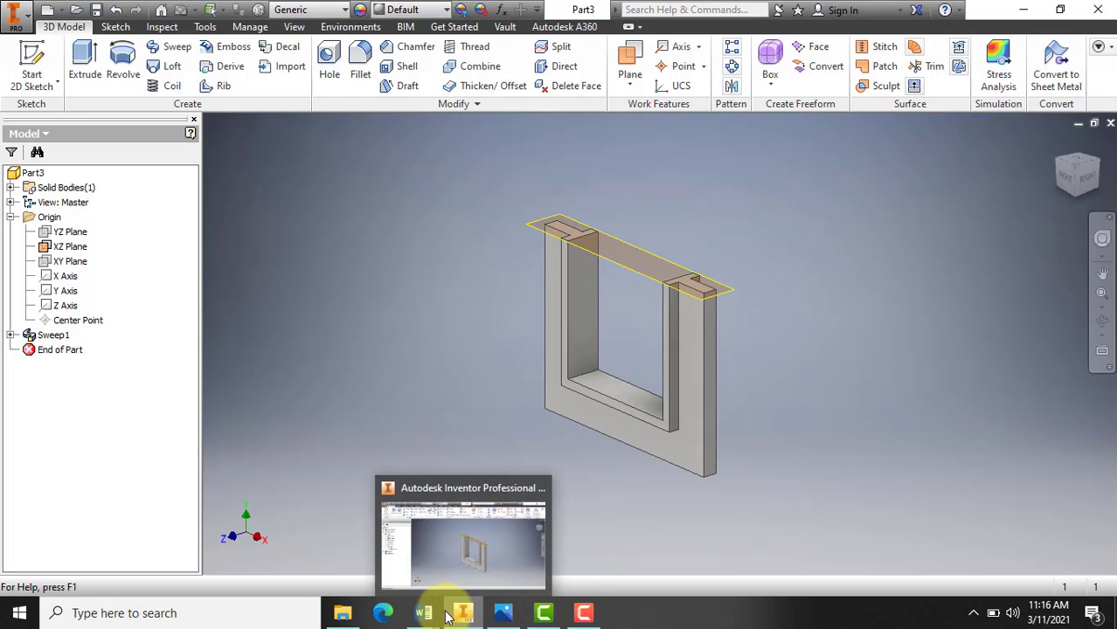
{"action": "mouse_move", "coordinate": [504, 613]}
{"action": "left_click", "coordinate": [506, 477]}
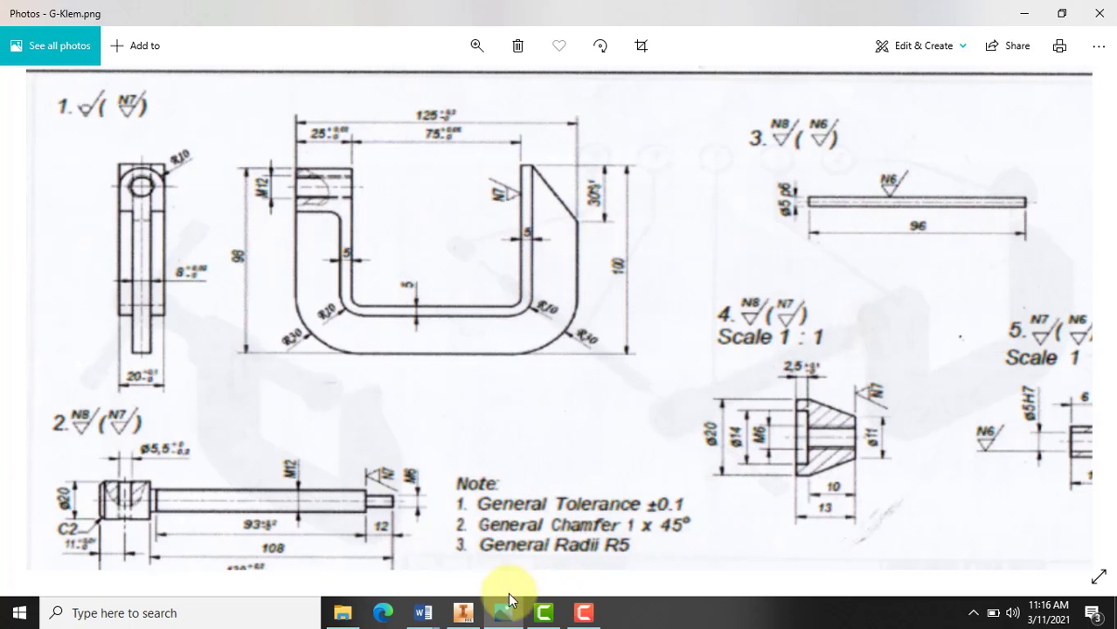
{"action": "left_click", "coordinate": [463, 612]}
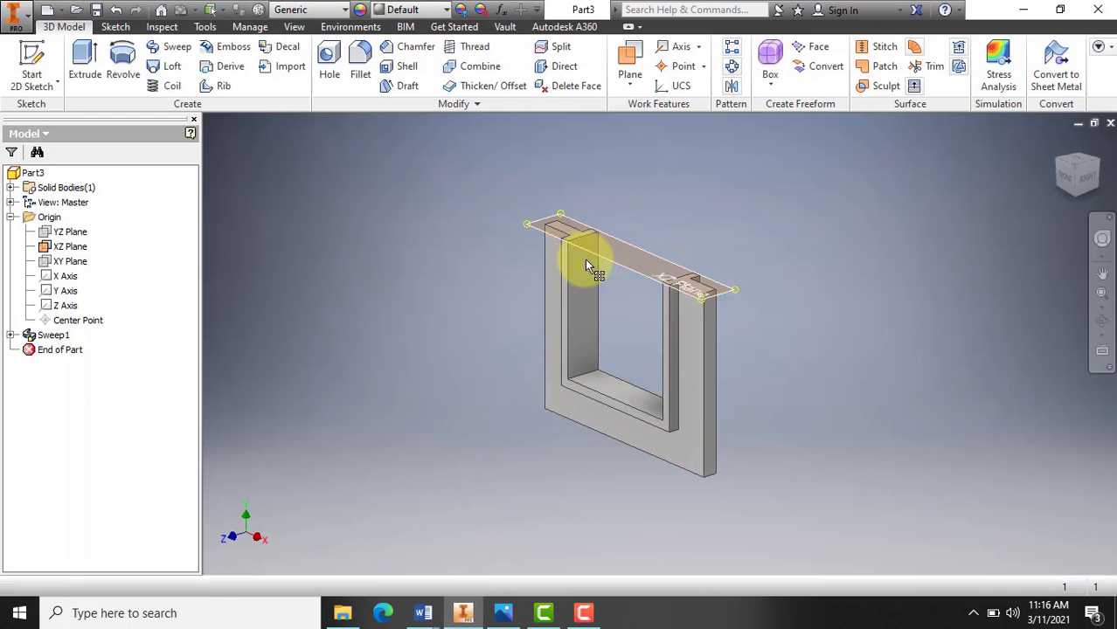
Fillet the two inner corner edges of the U-shaped jaw opening with a 5 mm radius.
{"action": "scroll", "coordinate": [589, 293], "scroll_direction": "down", "scroll_amount": 5}
{"action": "scroll", "coordinate": [589, 293], "scroll_direction": "up", "scroll_amount": 4}
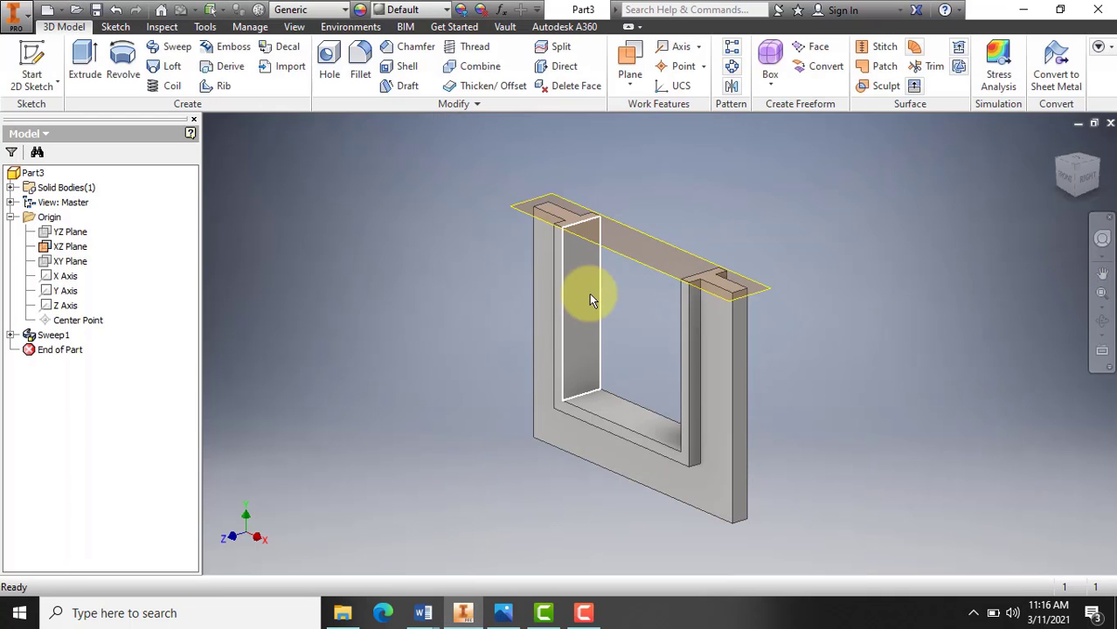
{"action": "left_click", "coordinate": [360, 68]}
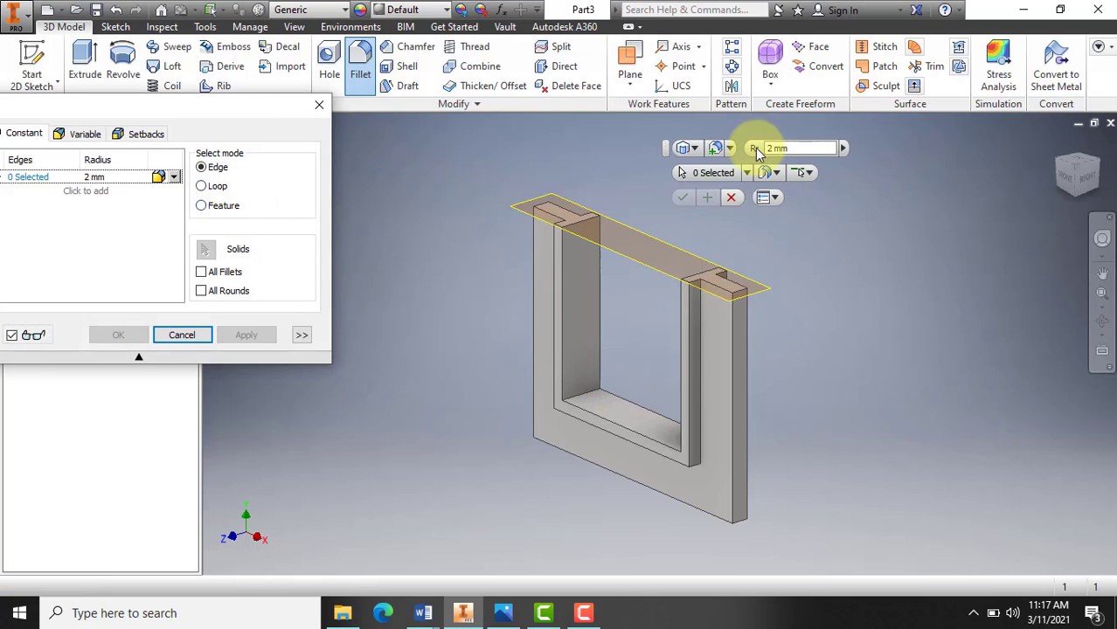
{"action": "left_click", "coordinate": [760, 149]}
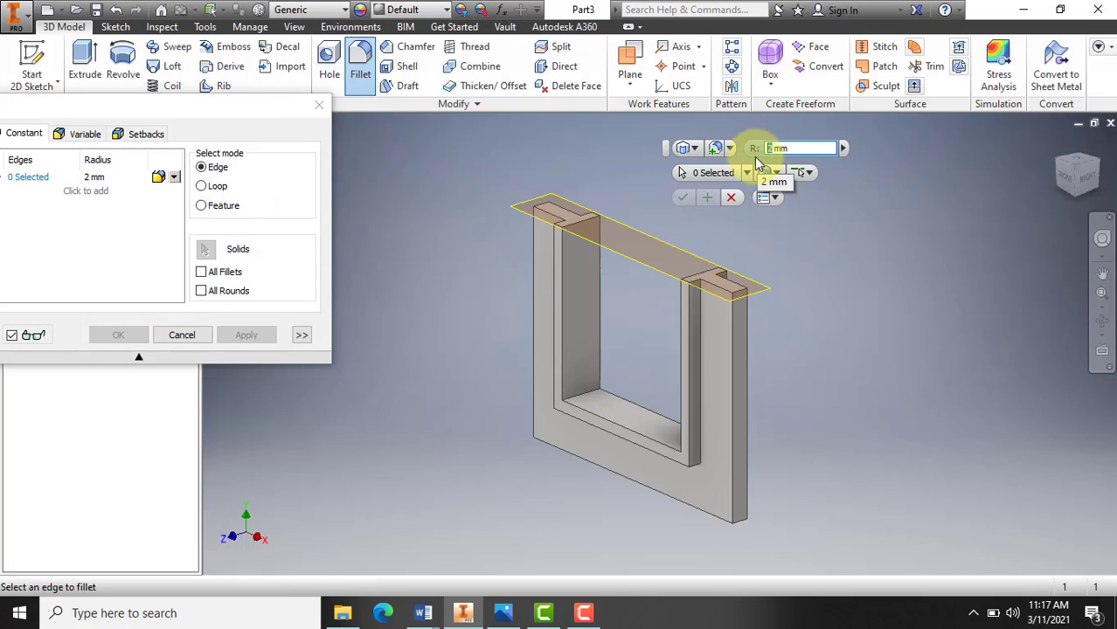
{"action": "left_click", "coordinate": [582, 402]}
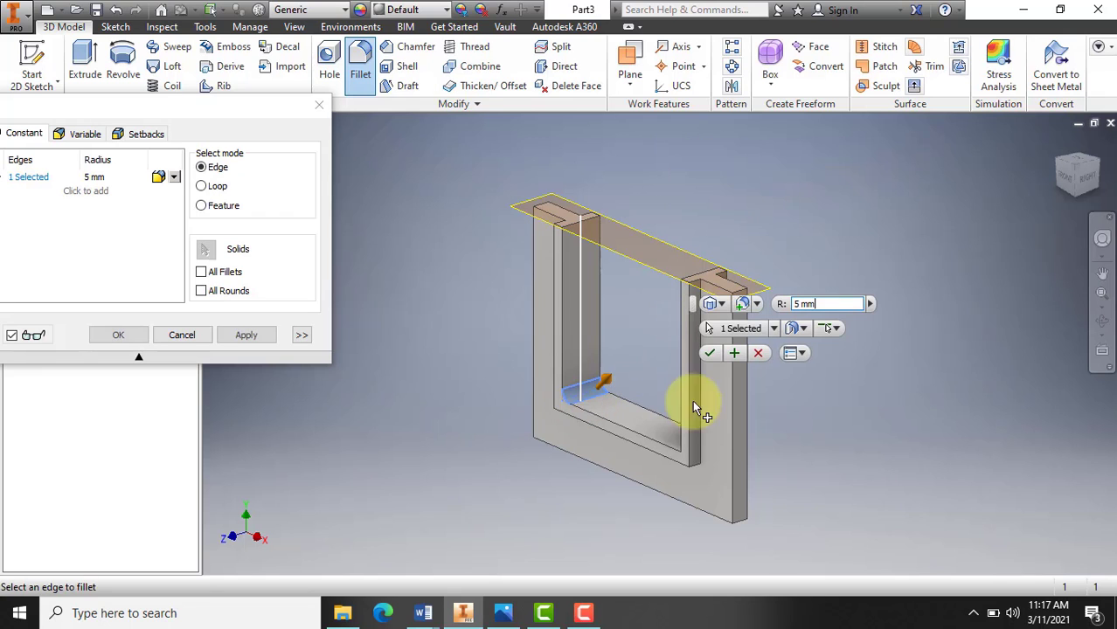
{"action": "left_click", "coordinate": [1104, 324]}
{"action": "left_click_drag", "start_coordinate": [644, 407], "coordinate": [710, 476]}
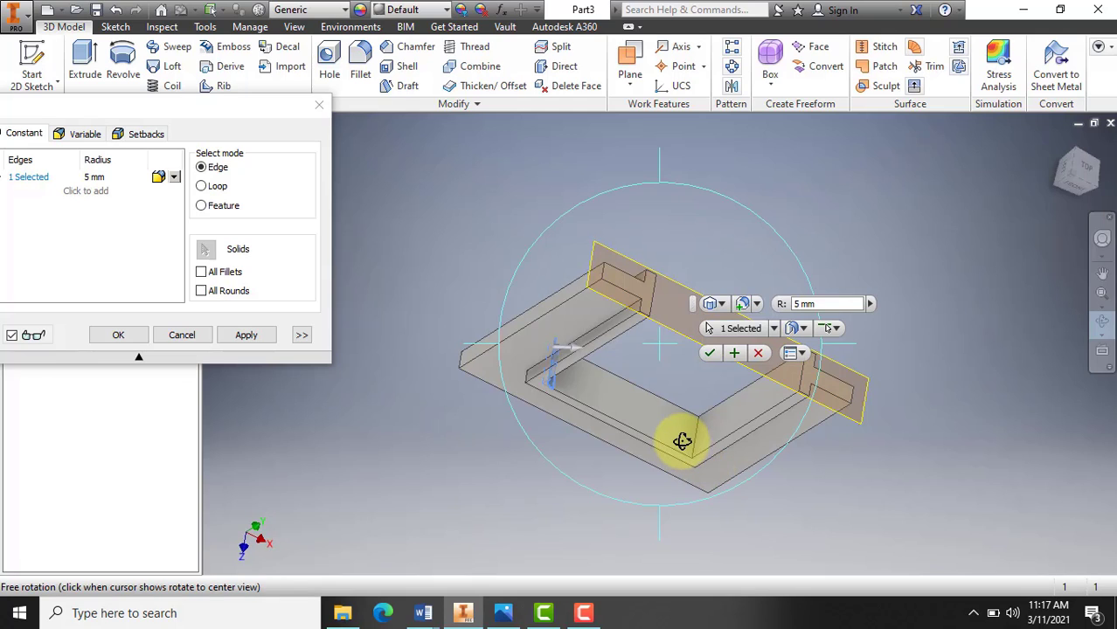
{"action": "key", "text": "Escape"}
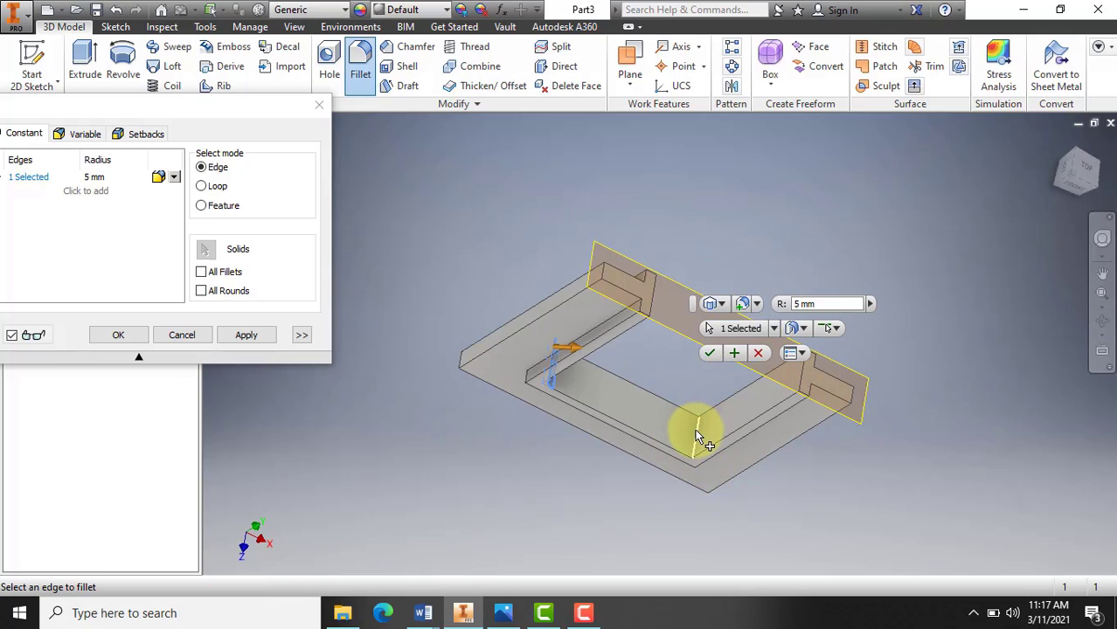
{"action": "left_click", "coordinate": [694, 449]}
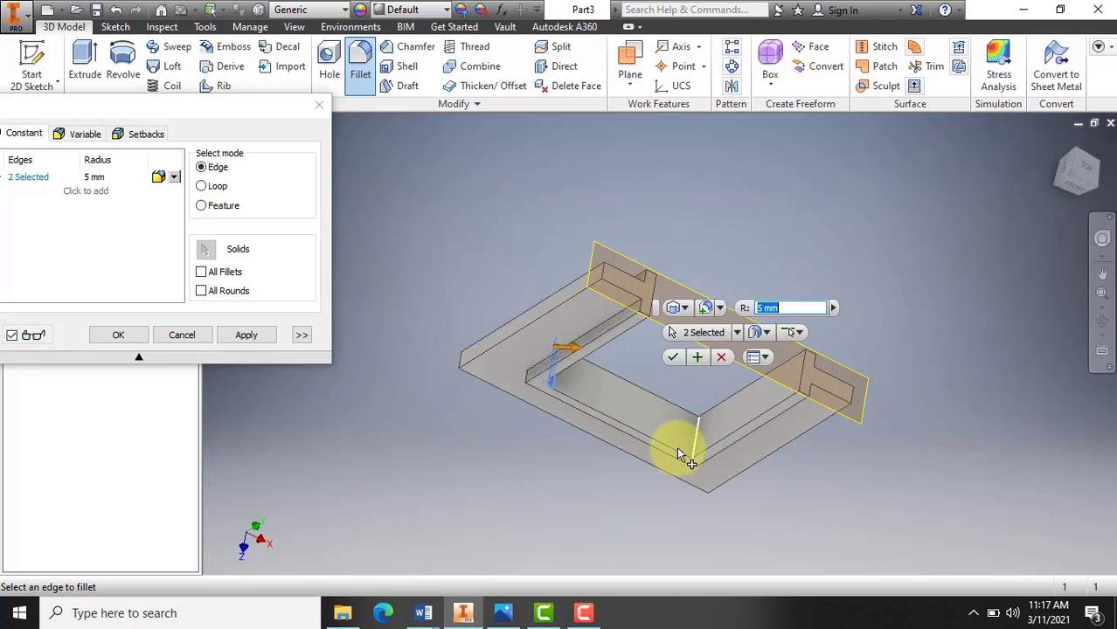
{"action": "left_click", "coordinate": [675, 357]}
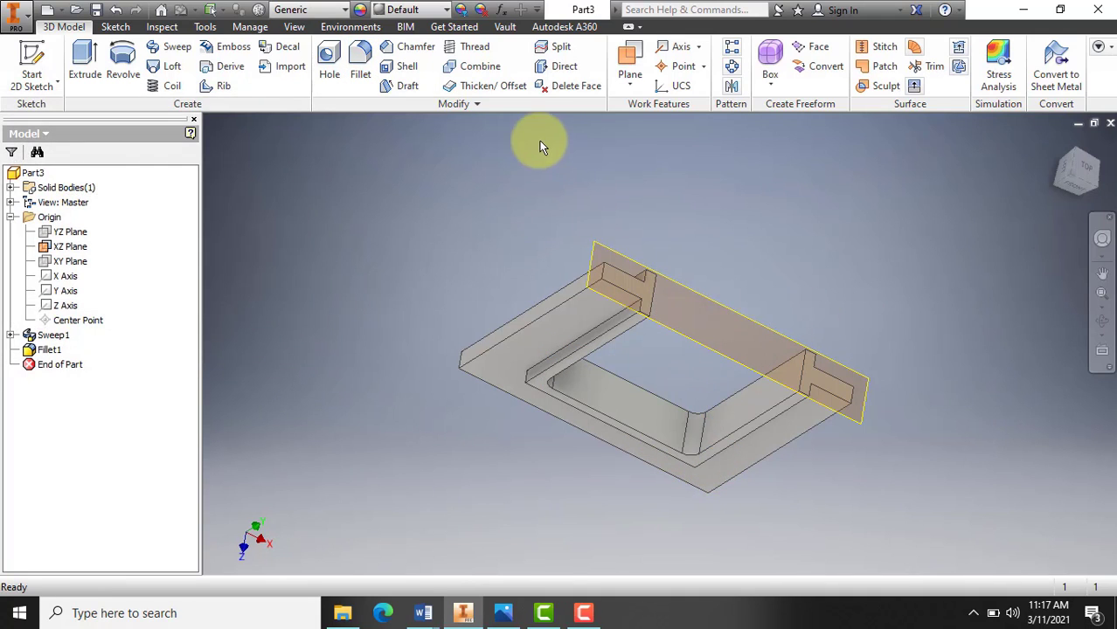
Set up a 10 mm Fillet on the two outer corner edges of the flange on one side of the web.
{"action": "key", "text": "F4"}
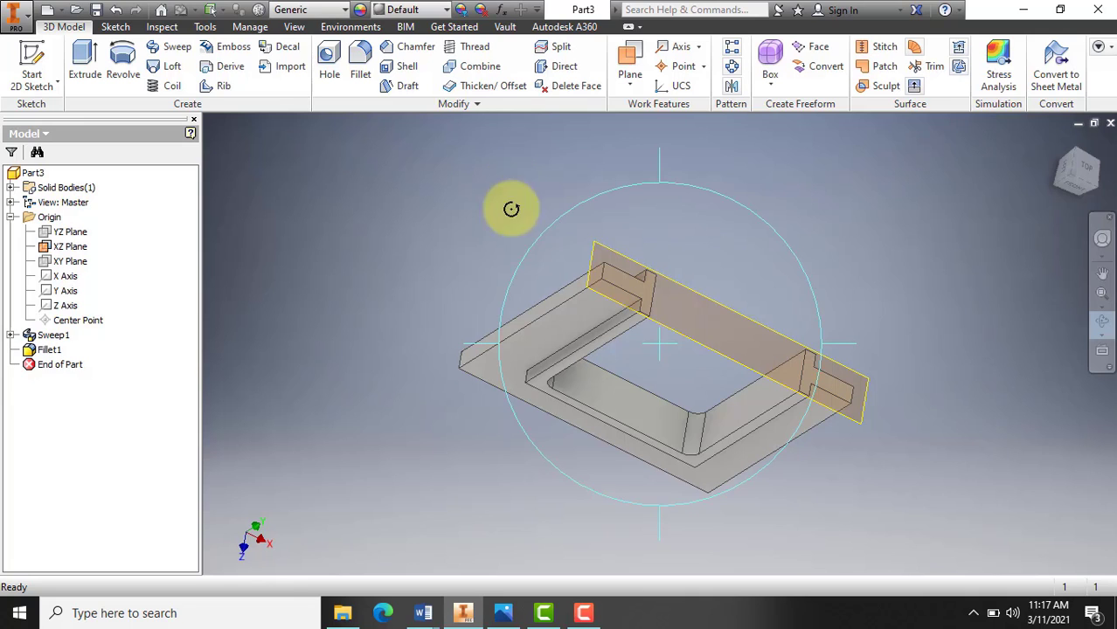
{"action": "left_click", "coordinate": [359, 59]}
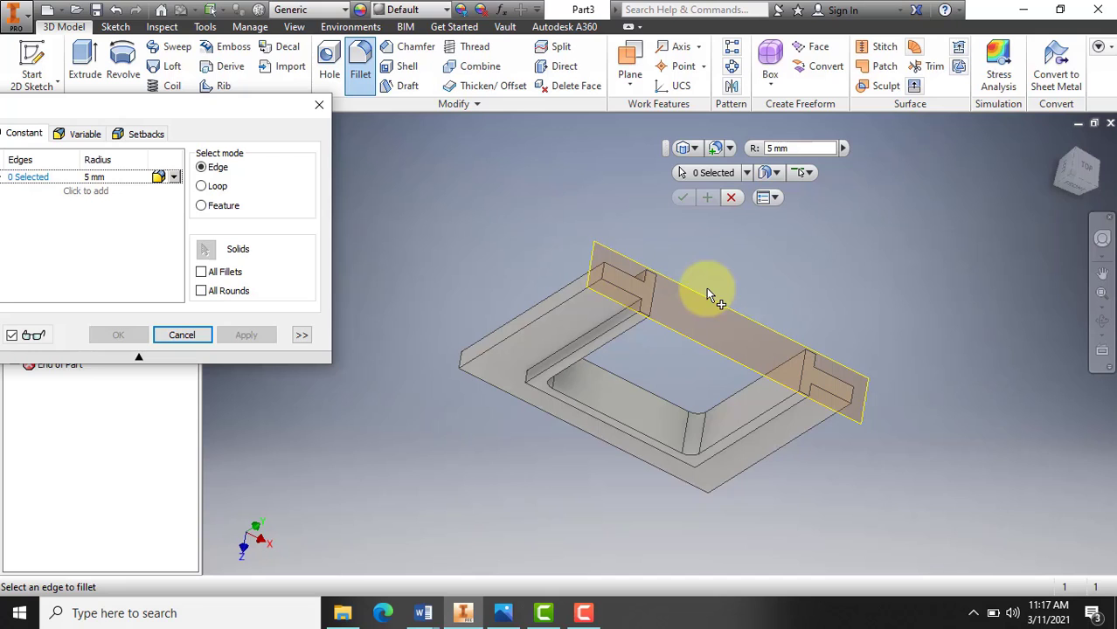
{"action": "left_click", "coordinate": [1102, 320]}
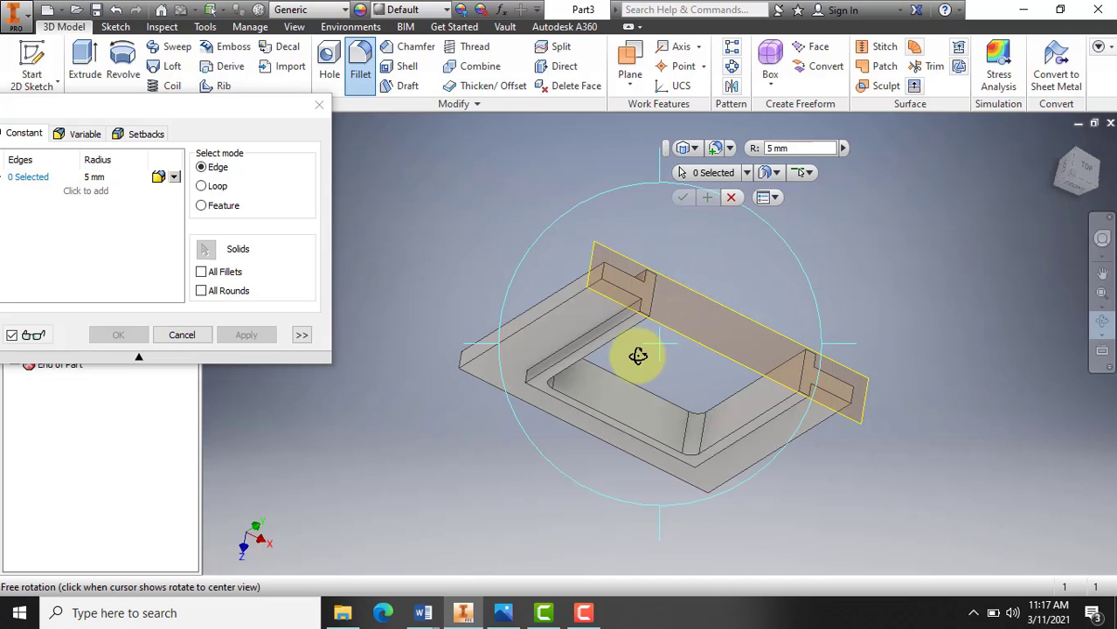
{"action": "left_click_drag", "start_coordinate": [638, 356], "coordinate": [625, 301]}
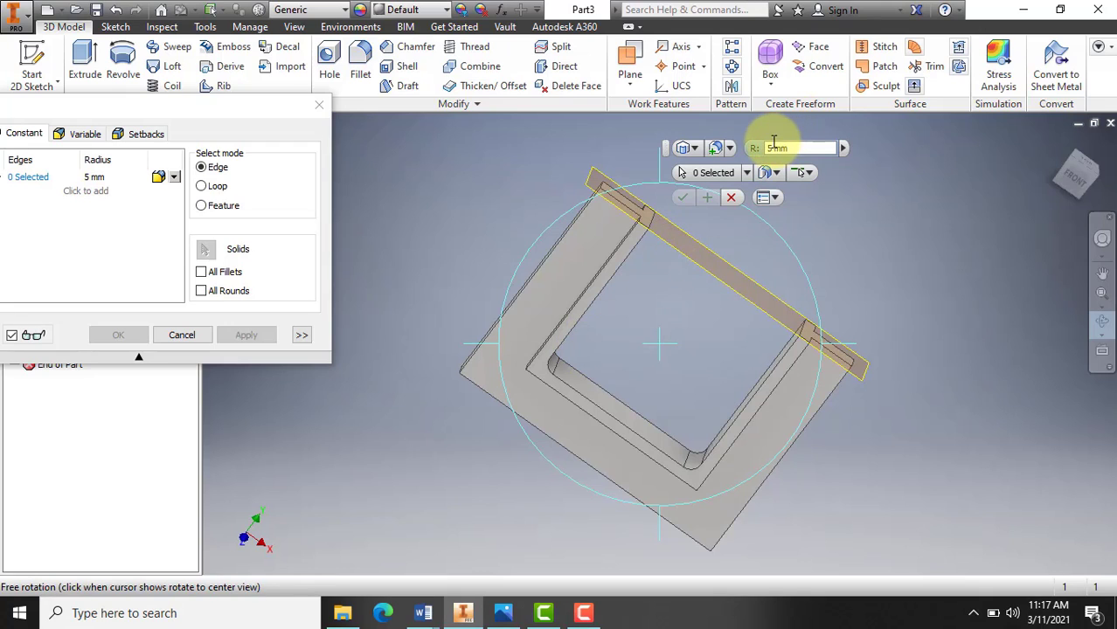
{"action": "left_click", "coordinate": [774, 147]}
{"action": "key", "text": "BackSpace"}
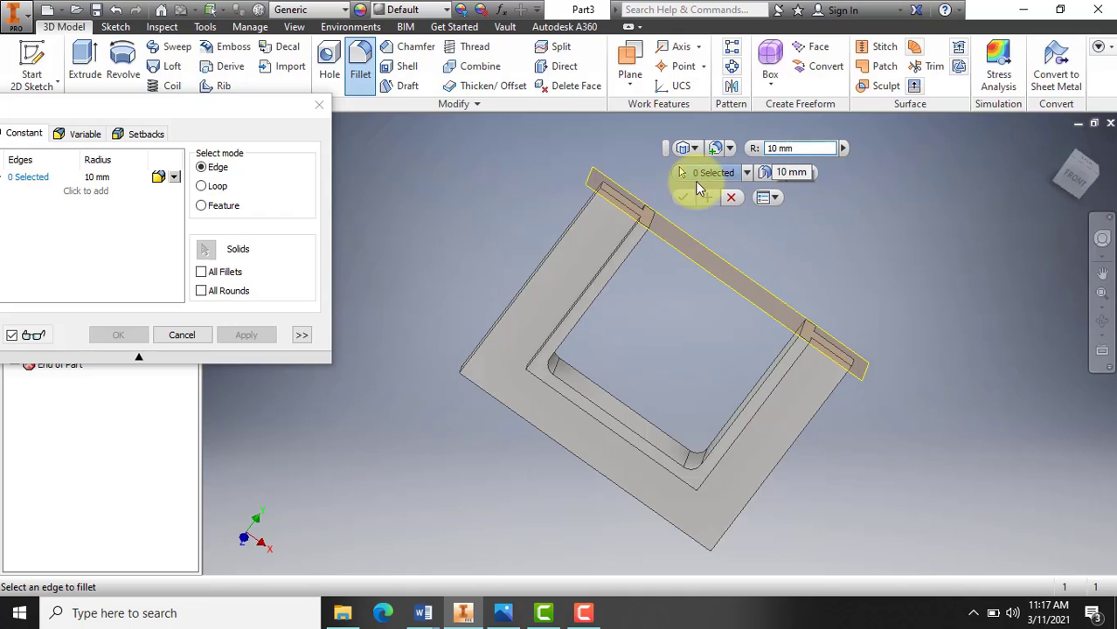
{"action": "left_click", "coordinate": [1101, 320]}
{"action": "left_click_drag", "start_coordinate": [668, 379], "coordinate": [709, 367]}
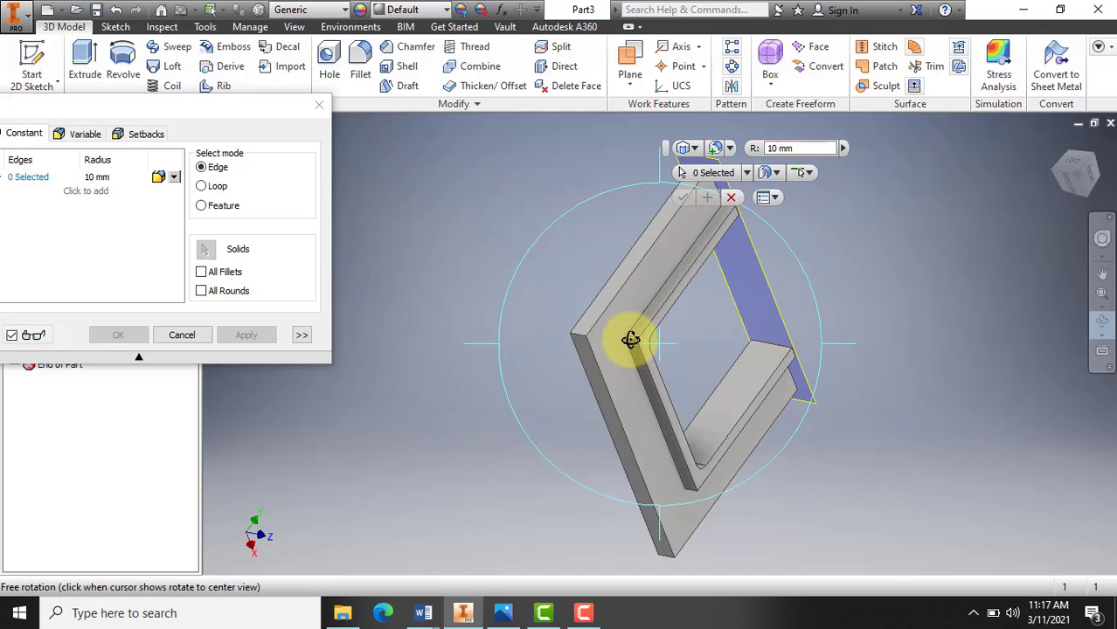
{"action": "key", "text": "Escape"}
{"action": "left_click", "coordinate": [631, 339]}
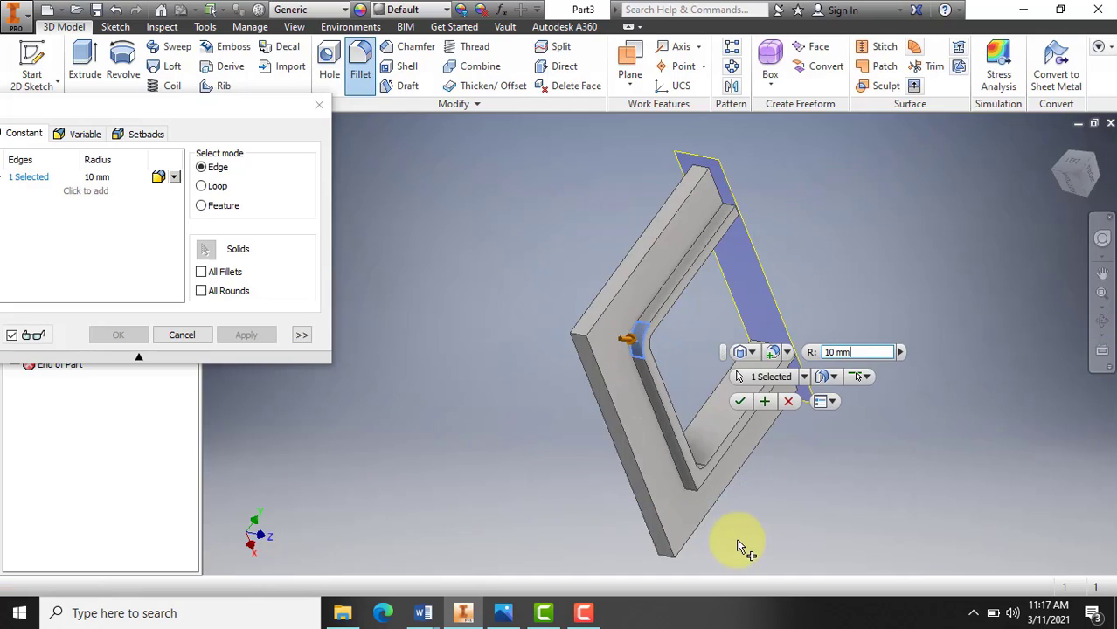
{"action": "left_click", "coordinate": [693, 494]}
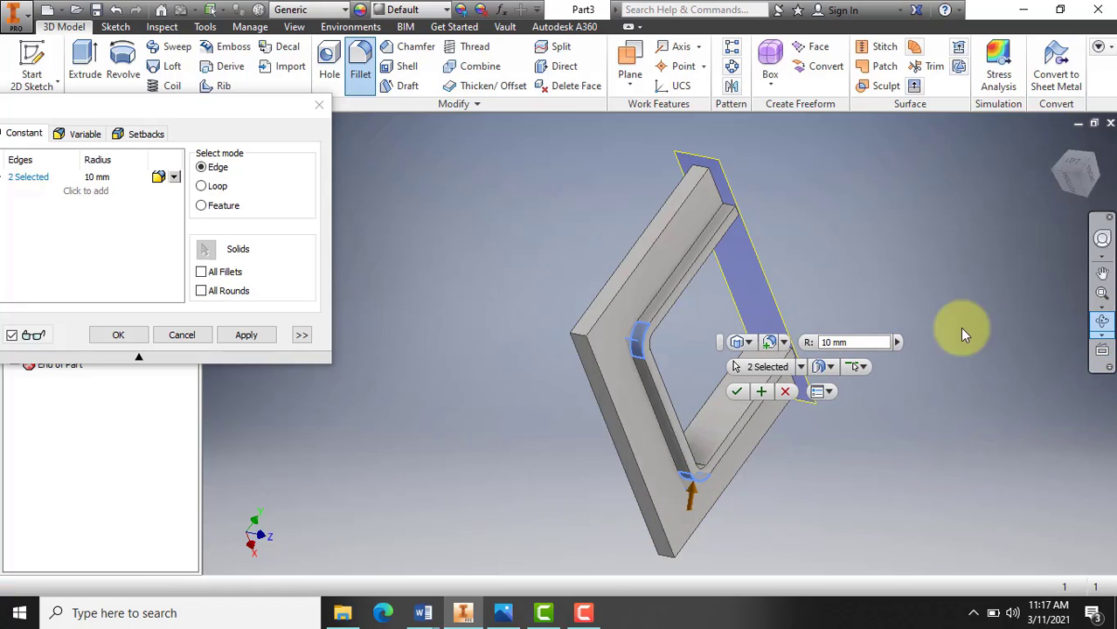
Add the two matching flange corner edges on the other side of the web to the 10 mm fillet and apply it.
{"action": "key", "text": "F4"}
{"action": "left_click_drag", "start_coordinate": [653, 324], "coordinate": [734, 423]}
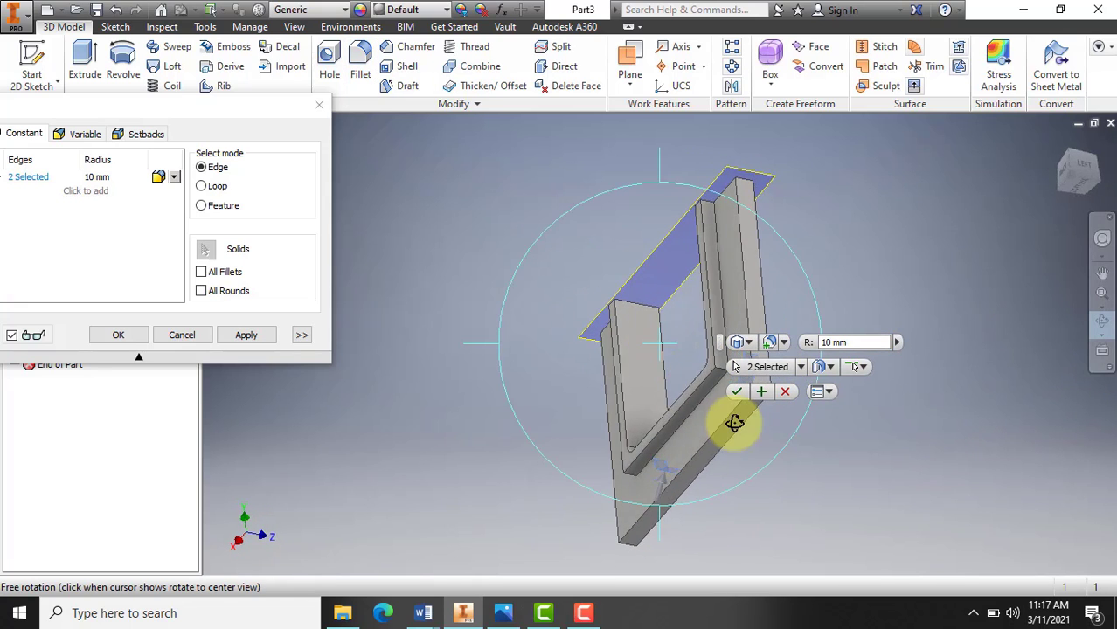
{"action": "scroll", "coordinate": [734, 424], "scroll_direction": "up", "scroll_amount": 5}
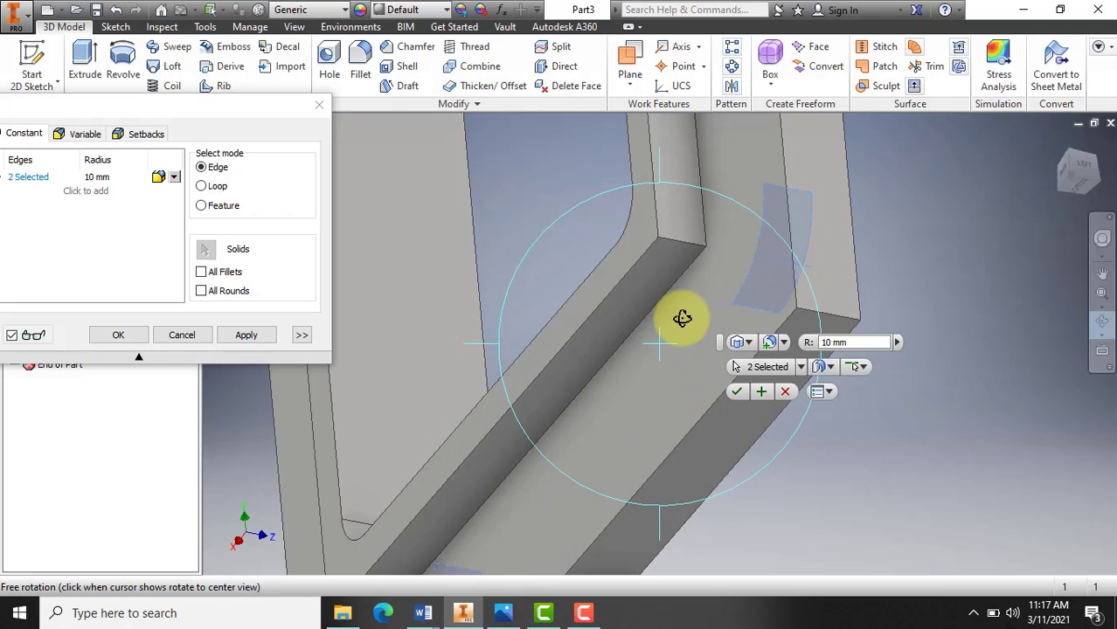
{"action": "key", "text": "Escape"}
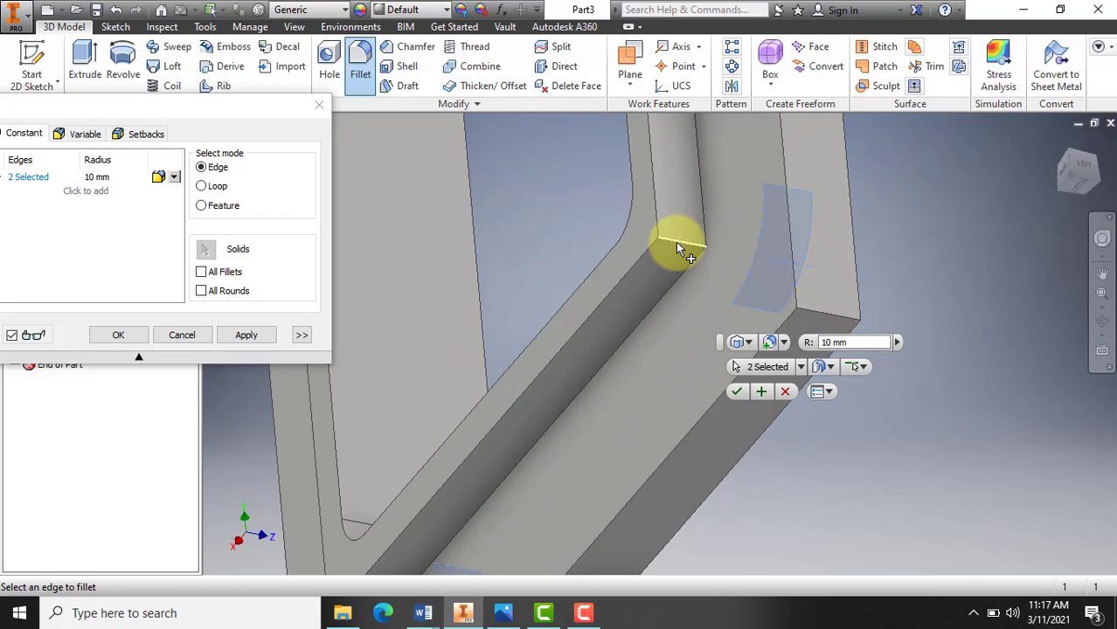
{"action": "left_click", "coordinate": [676, 248]}
{"action": "scroll", "coordinate": [660, 311], "scroll_direction": "down", "scroll_amount": 4}
{"action": "scroll", "coordinate": [529, 460], "scroll_direction": "up", "scroll_amount": 4}
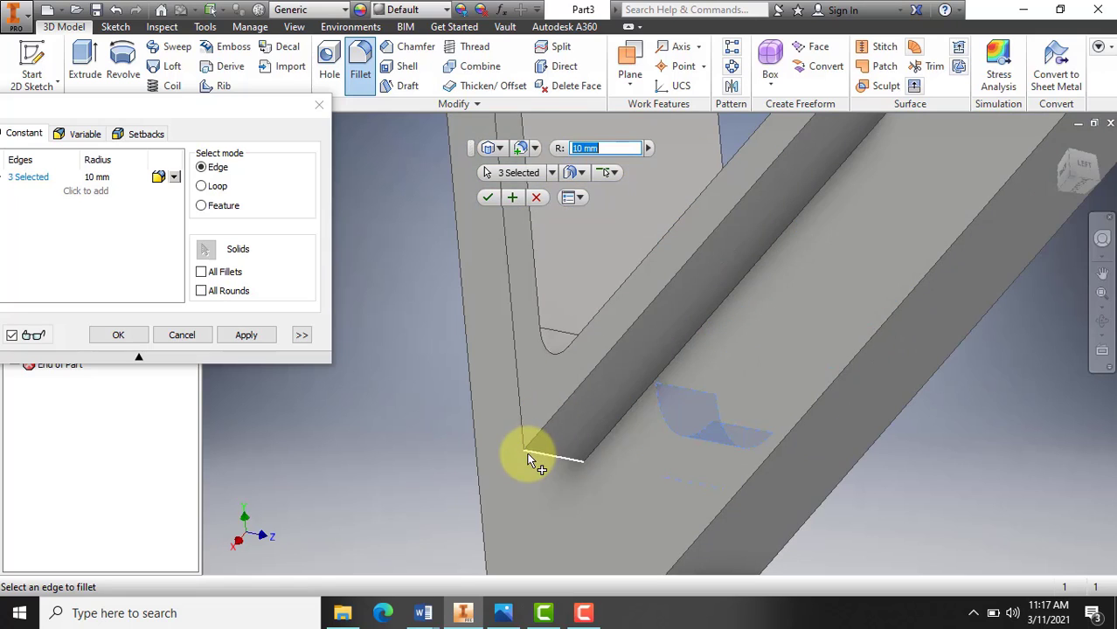
{"action": "left_click", "coordinate": [518, 450]}
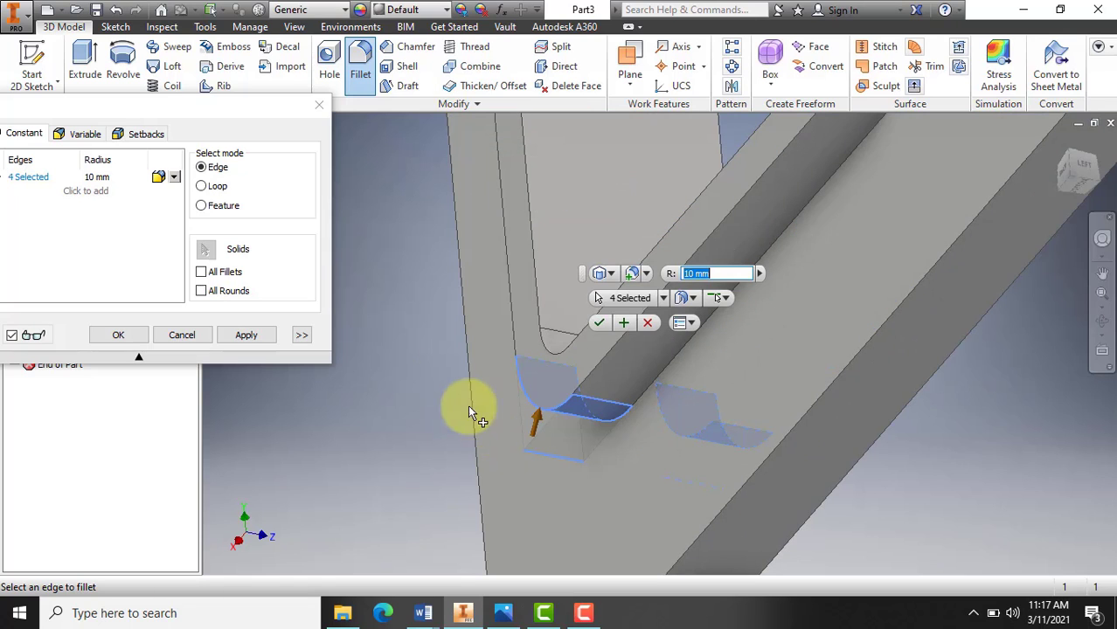
{"action": "left_click", "coordinate": [598, 323]}
{"action": "scroll", "coordinate": [555, 365], "scroll_direction": "down", "scroll_amount": 5}
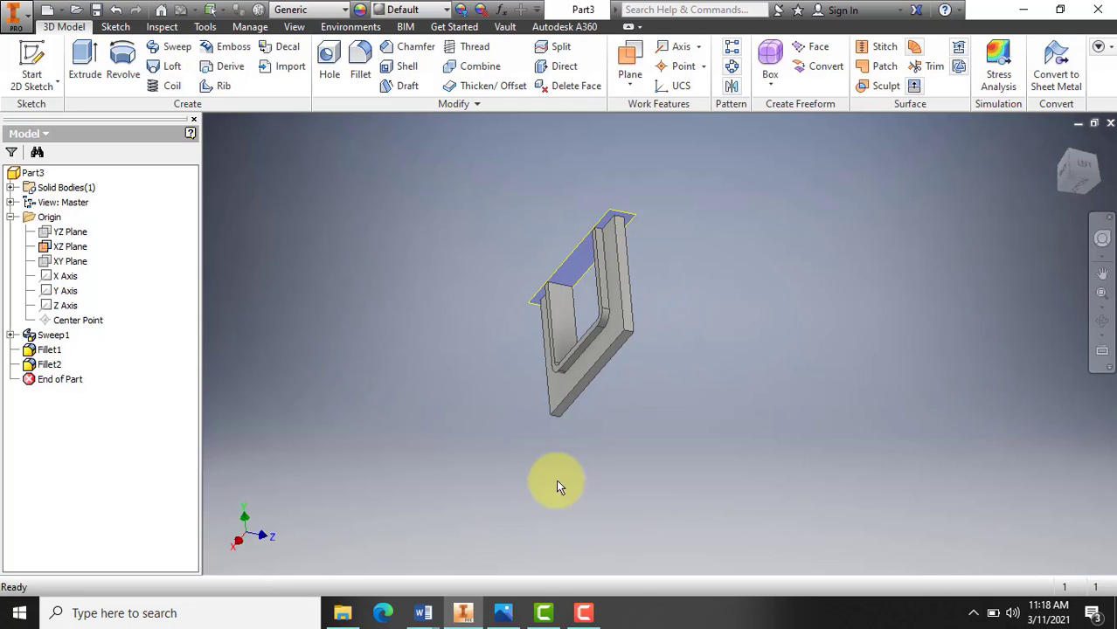
Enlarge the clamp jaw view in G-Klem.png in Photos to check its outer corner radii, and return to Inventor.
{"action": "mouse_move", "coordinate": [511, 617]}
{"action": "left_click", "coordinate": [563, 517]}
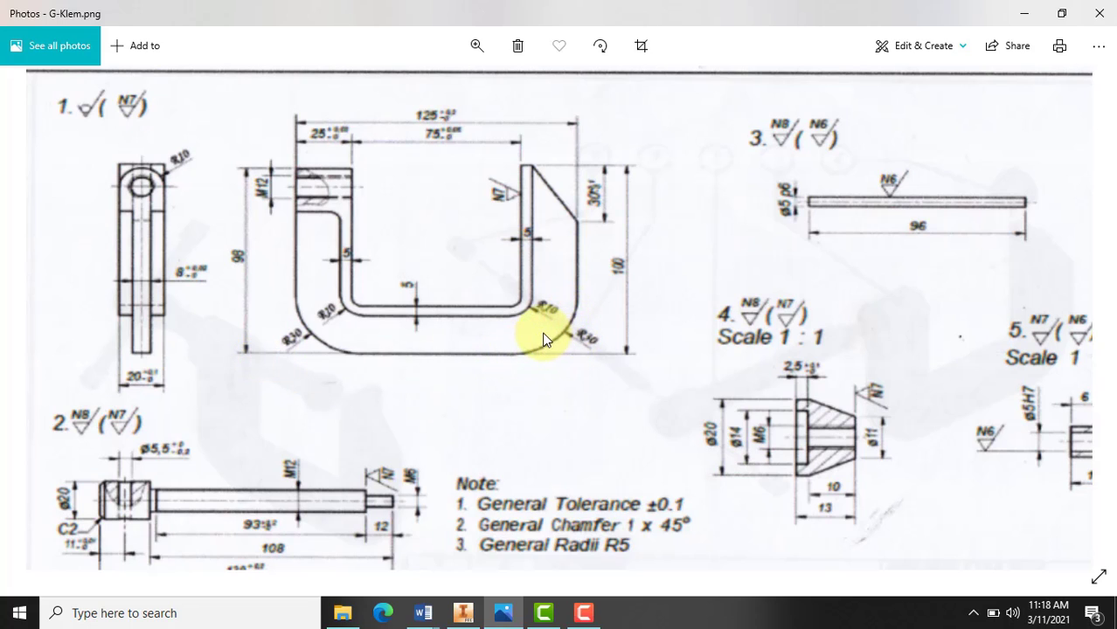
{"action": "left_click", "coordinate": [478, 49]}
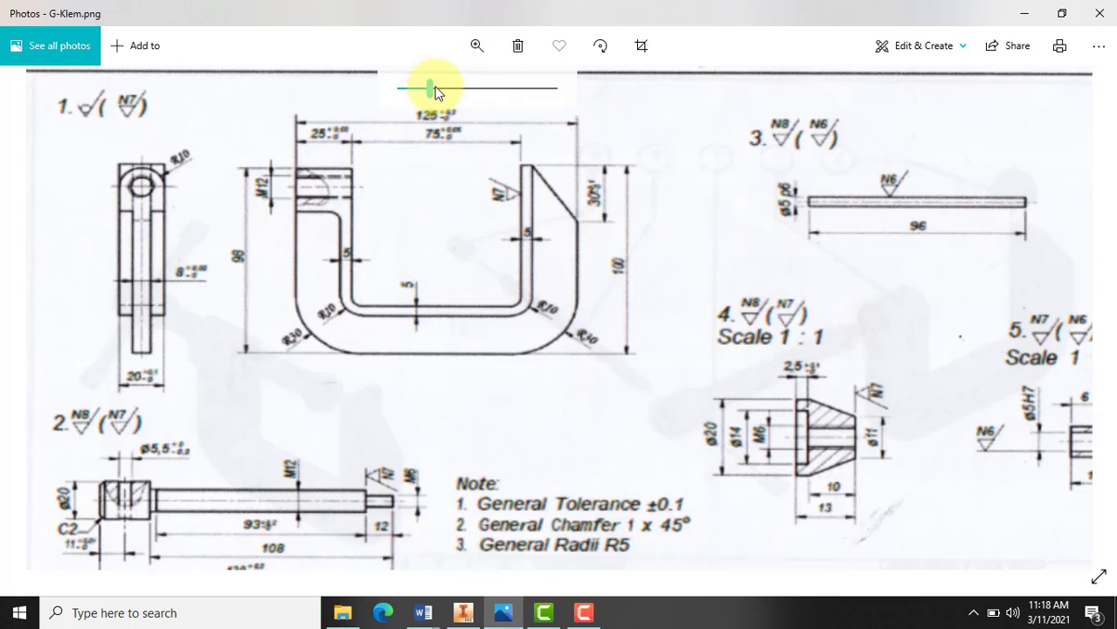
{"action": "left_click_drag", "start_coordinate": [431, 90], "coordinate": [493, 119]}
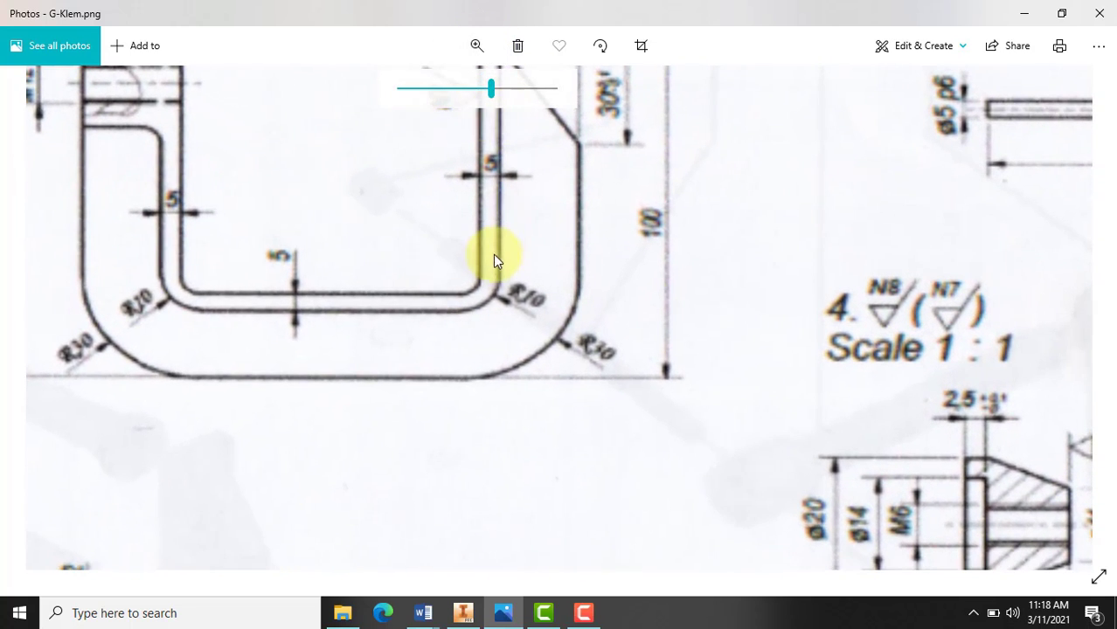
{"action": "left_click_drag", "start_coordinate": [498, 266], "coordinate": [625, 394]}
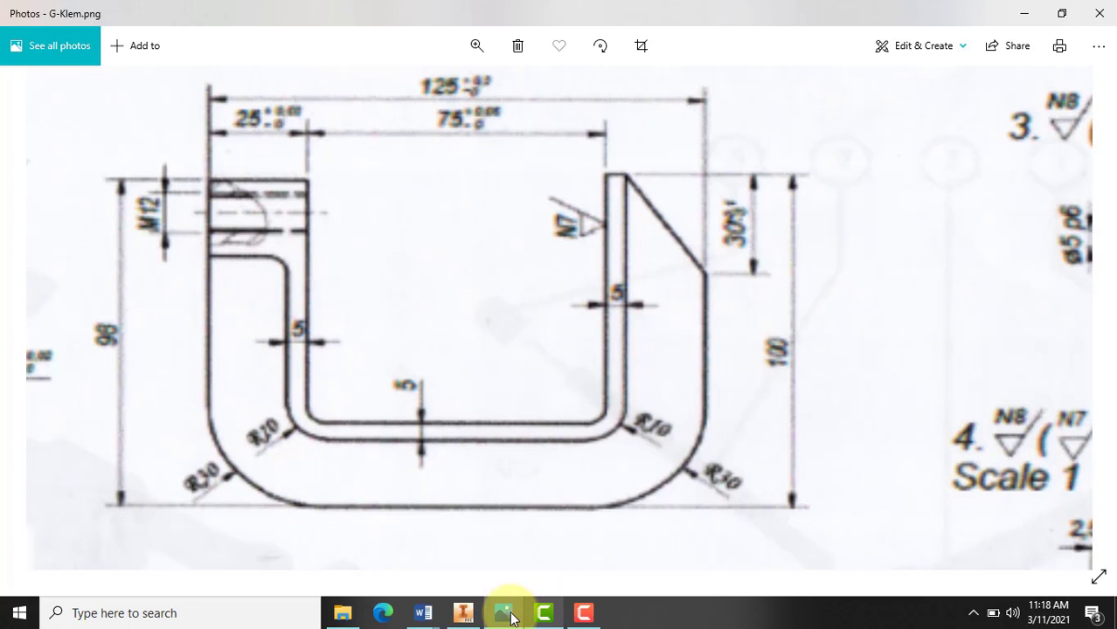
{"action": "left_click", "coordinate": [476, 617]}
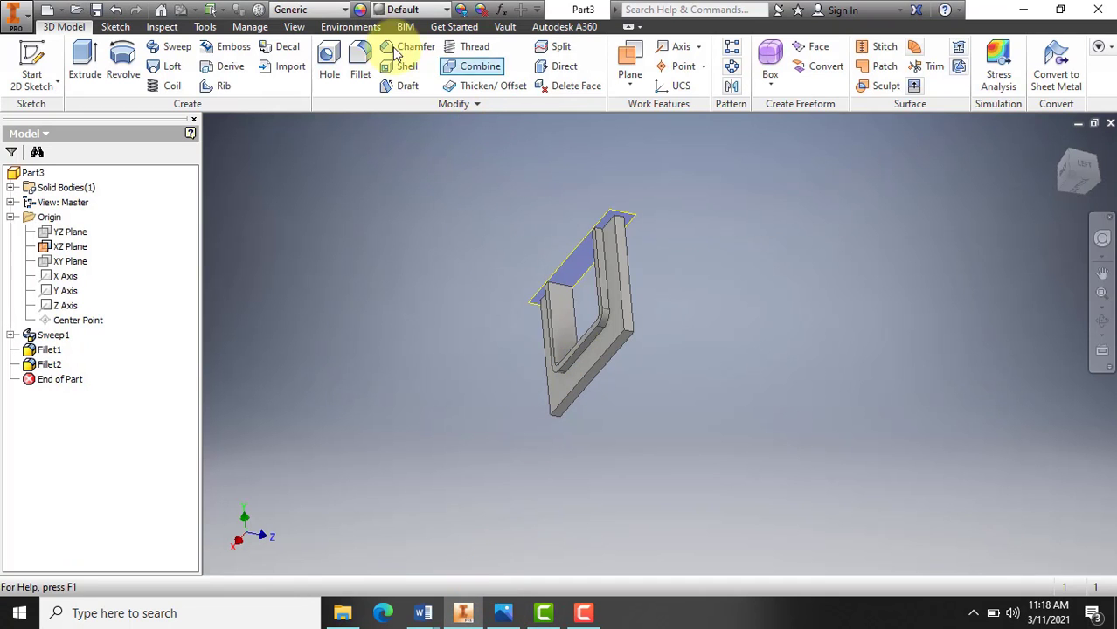
Fillet the two outer corner edges at the base of the U-shaped body with a 30 mm radius.
{"action": "left_click", "coordinate": [361, 60]}
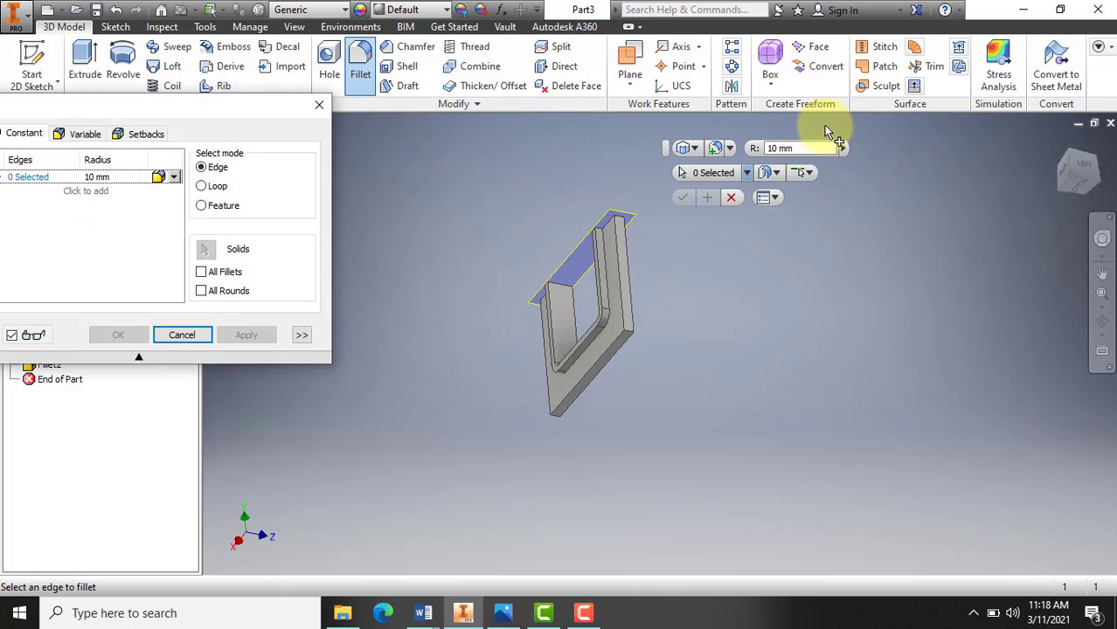
{"action": "left_click", "coordinate": [769, 148]}
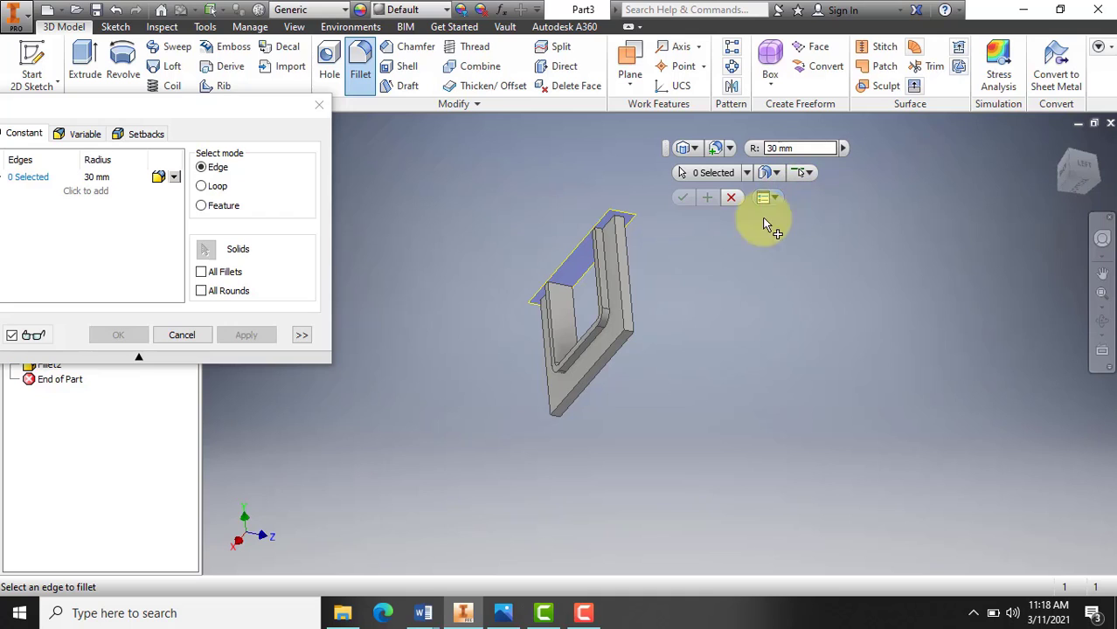
{"action": "scroll", "coordinate": [626, 328], "scroll_direction": "down", "scroll_amount": 2}
{"action": "scroll", "coordinate": [620, 324], "scroll_direction": "up", "scroll_amount": 5}
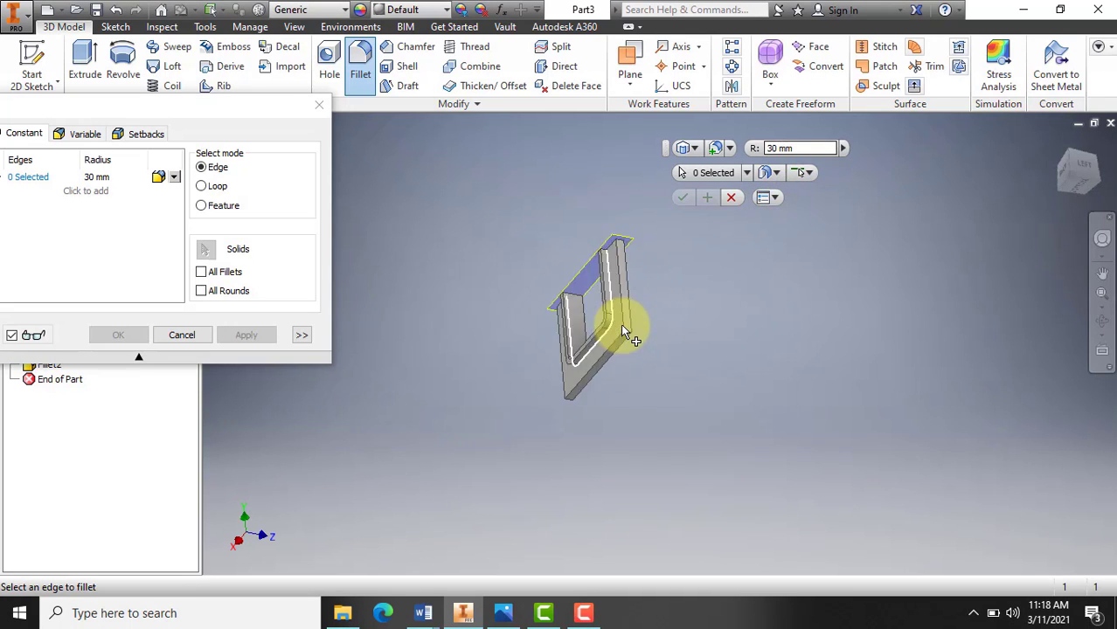
{"action": "left_click", "coordinate": [637, 349]}
{"action": "scroll", "coordinate": [642, 341], "scroll_direction": "down", "scroll_amount": 5}
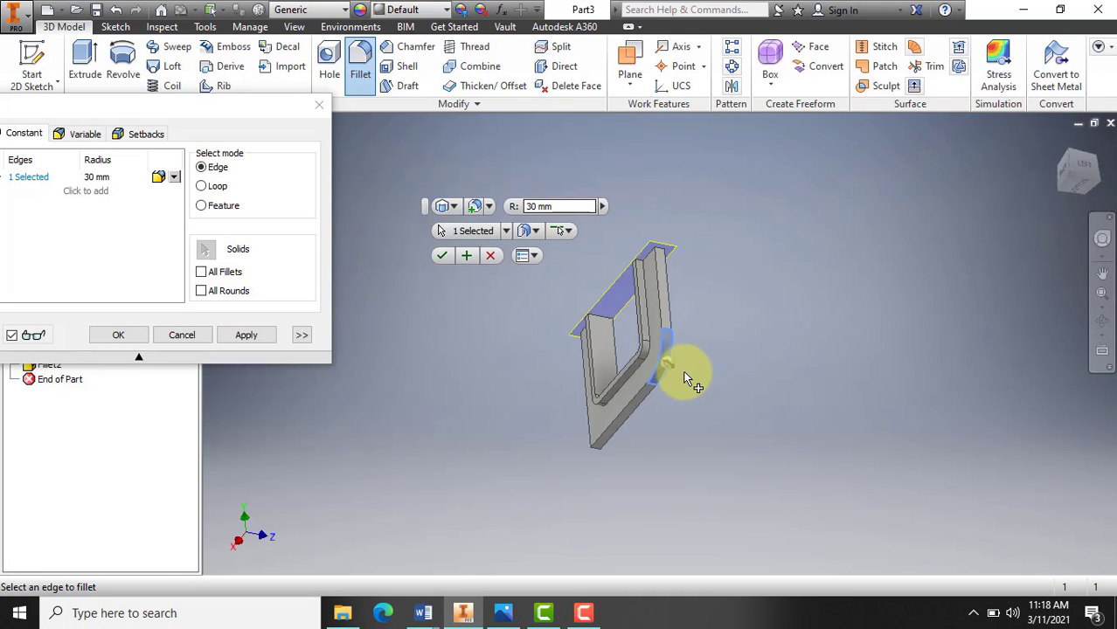
{"action": "scroll", "coordinate": [647, 424], "scroll_direction": "up", "scroll_amount": 5}
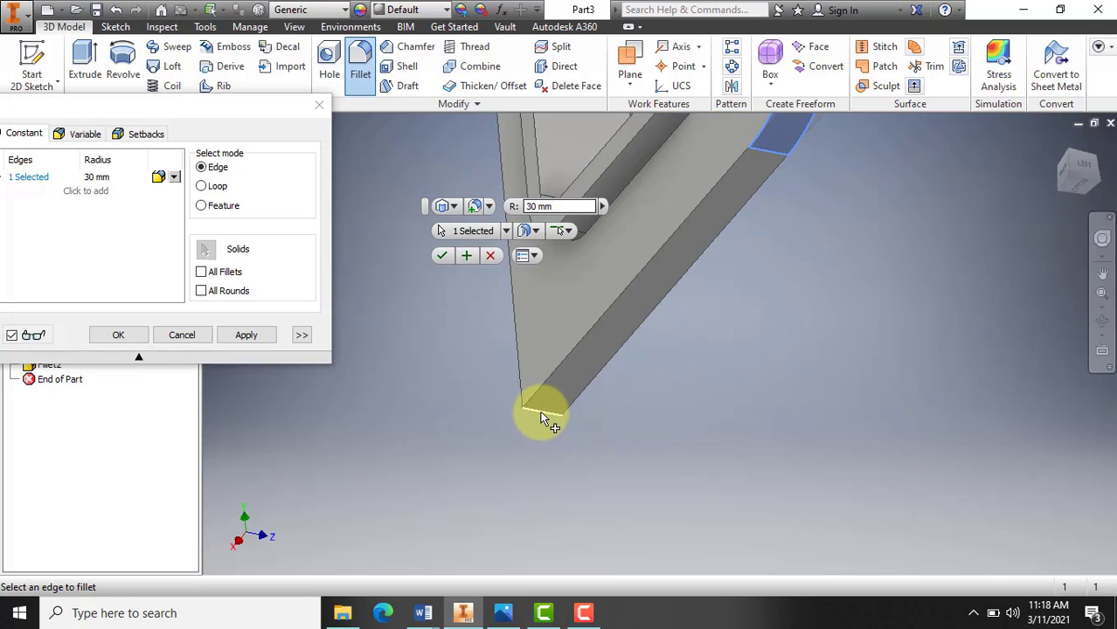
{"action": "left_click", "coordinate": [542, 417]}
{"action": "left_click", "coordinate": [622, 263]}
{"action": "scroll", "coordinate": [706, 402], "scroll_direction": "down", "scroll_amount": 4}
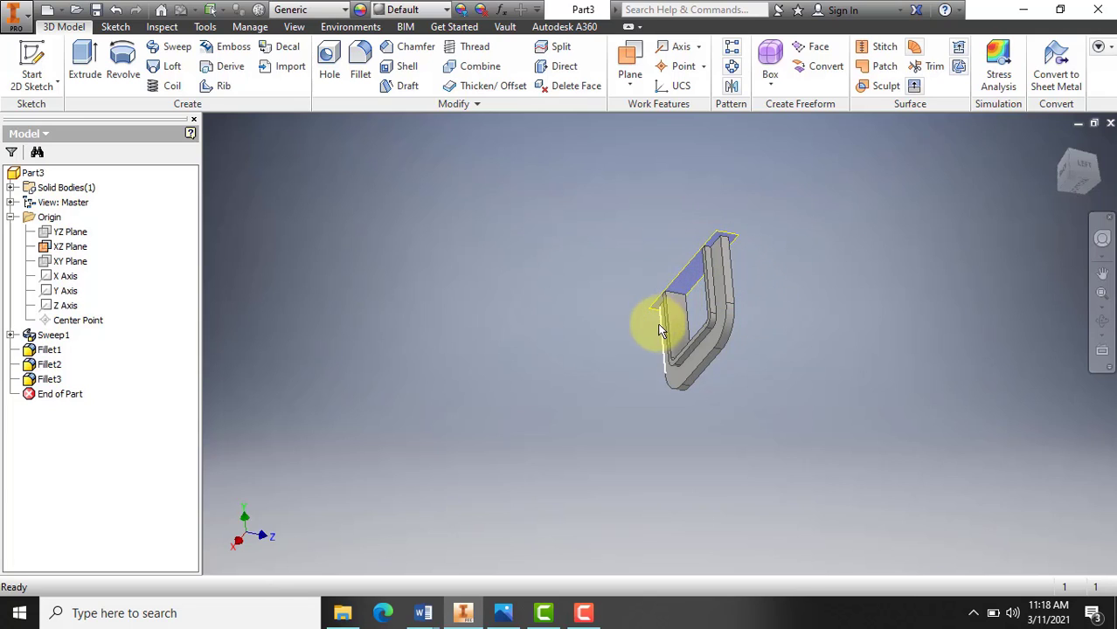
Start a new sketch on the flat U-shaped side face of the web.
{"action": "scroll", "coordinate": [664, 332], "scroll_direction": "up", "scroll_amount": 4}
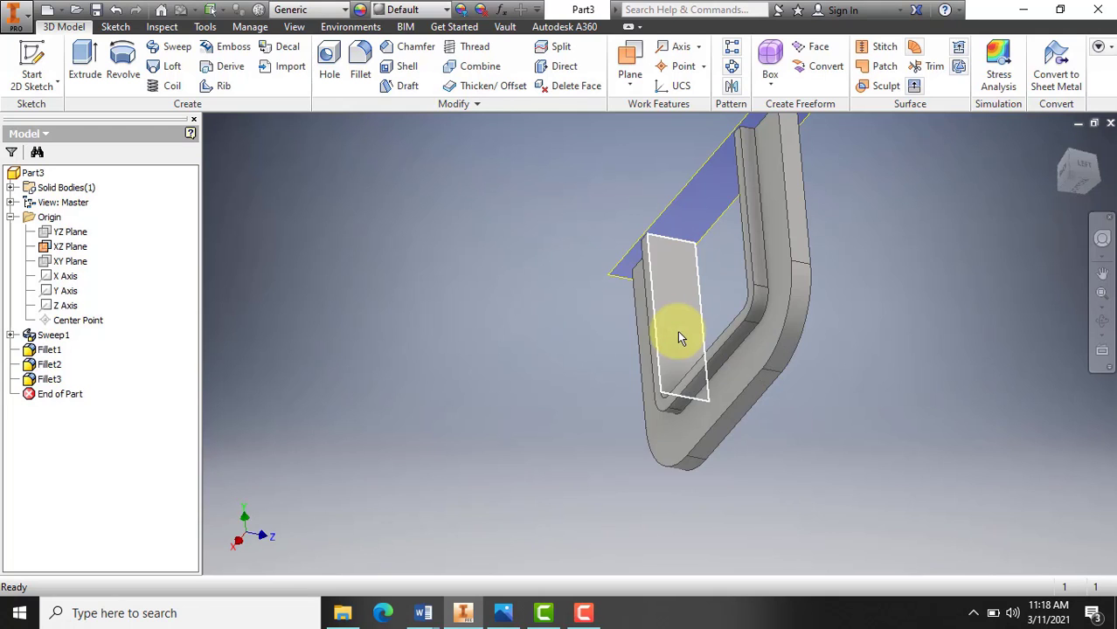
{"action": "left_click", "coordinate": [1101, 320]}
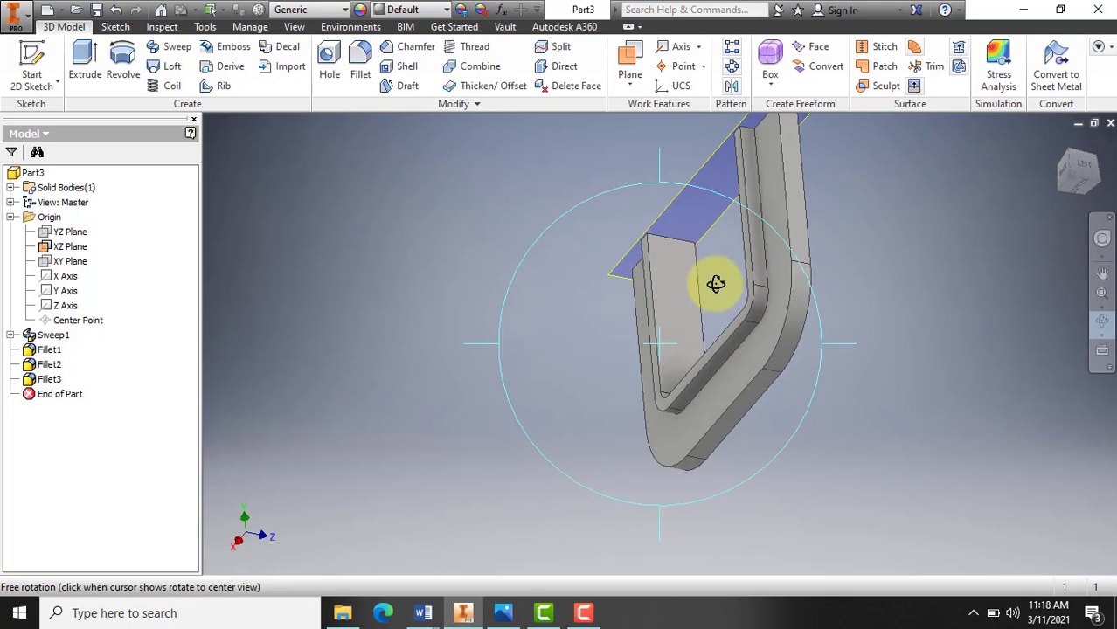
{"action": "left_click_drag", "start_coordinate": [716, 281], "coordinate": [623, 288]}
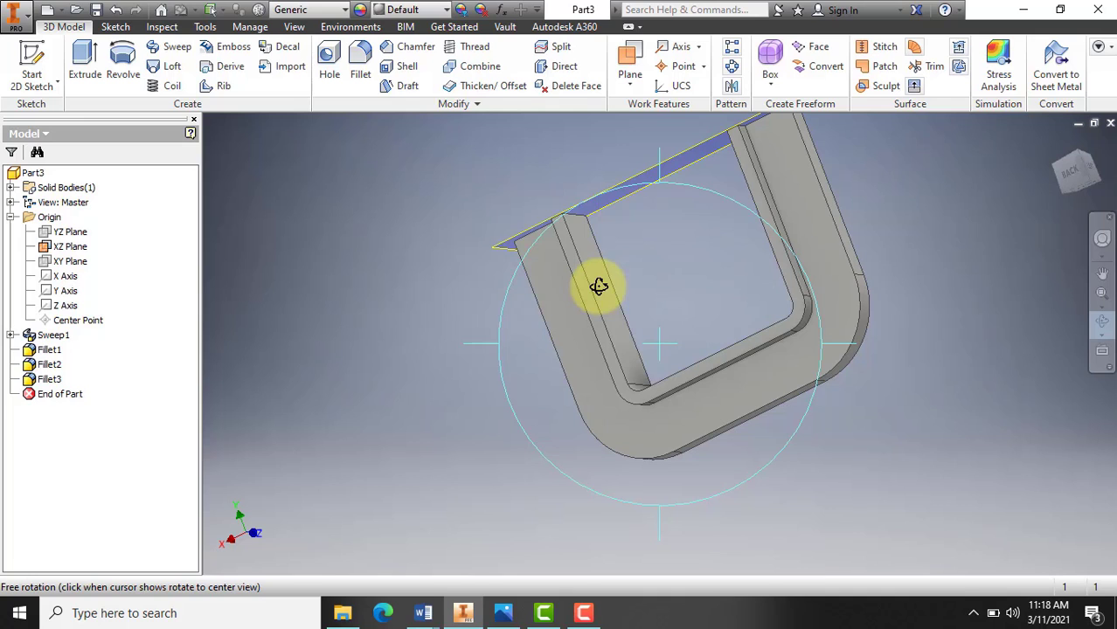
{"action": "key", "text": "Escape"}
{"action": "left_click", "coordinate": [549, 274]}
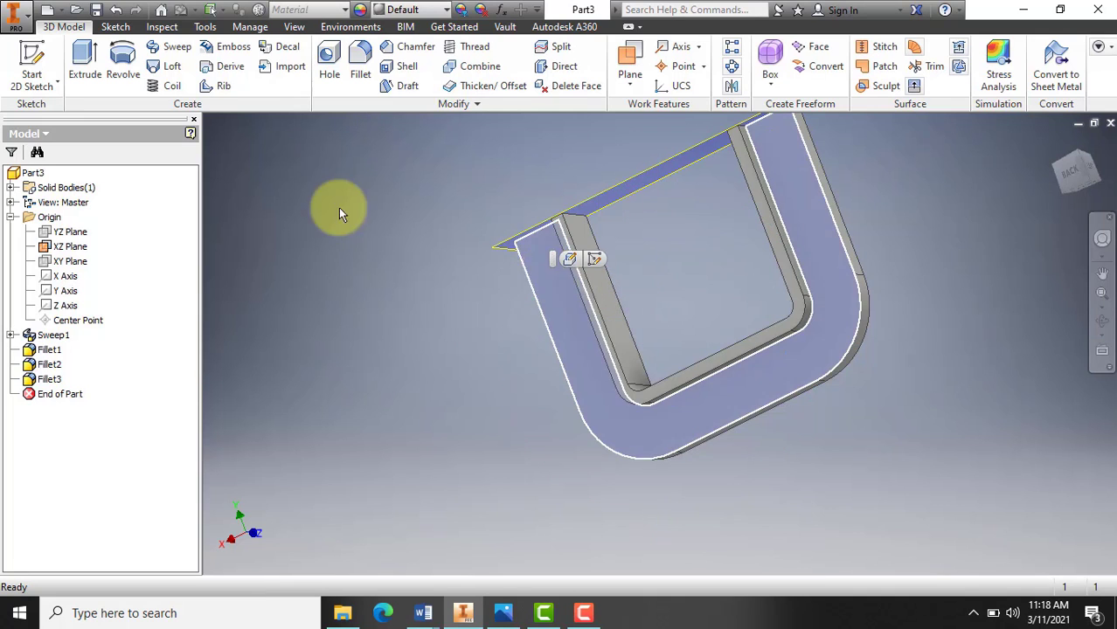
{"action": "left_click", "coordinate": [593, 257]}
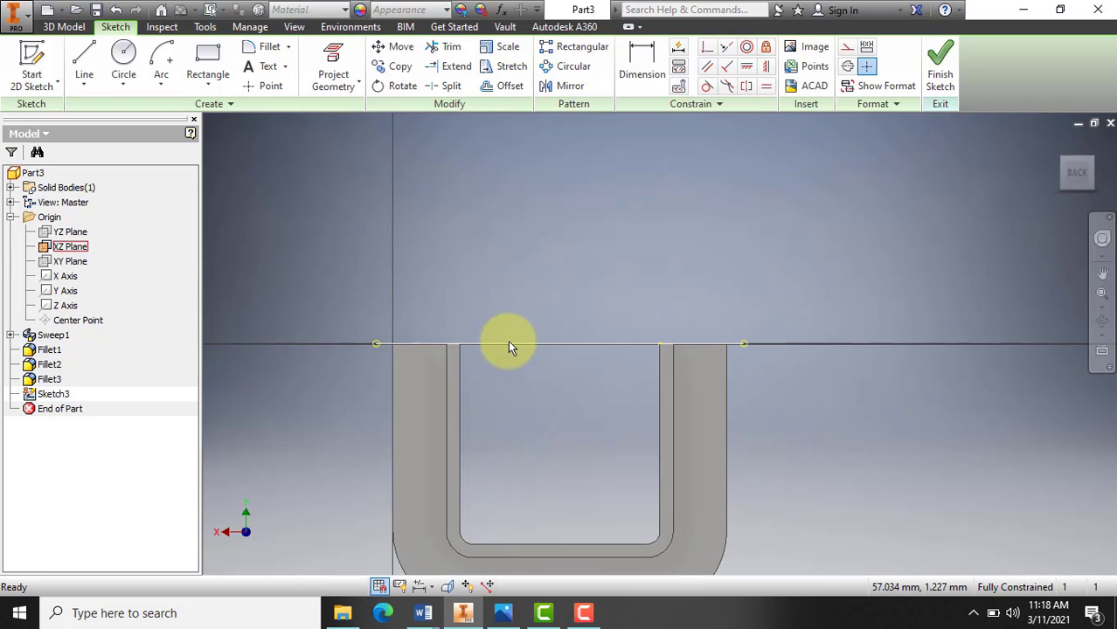
Check the slanted end of the jaw arm in G-Klem.png in Photos, and return to Inventor.
{"action": "left_click", "coordinate": [424, 615]}
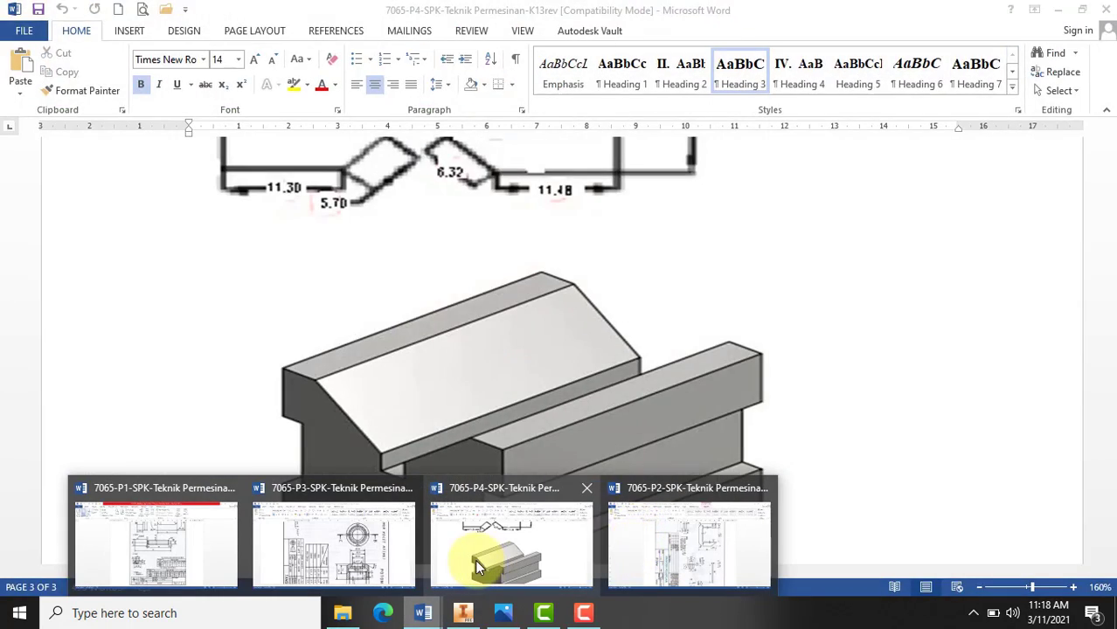
{"action": "mouse_move", "coordinate": [664, 564]}
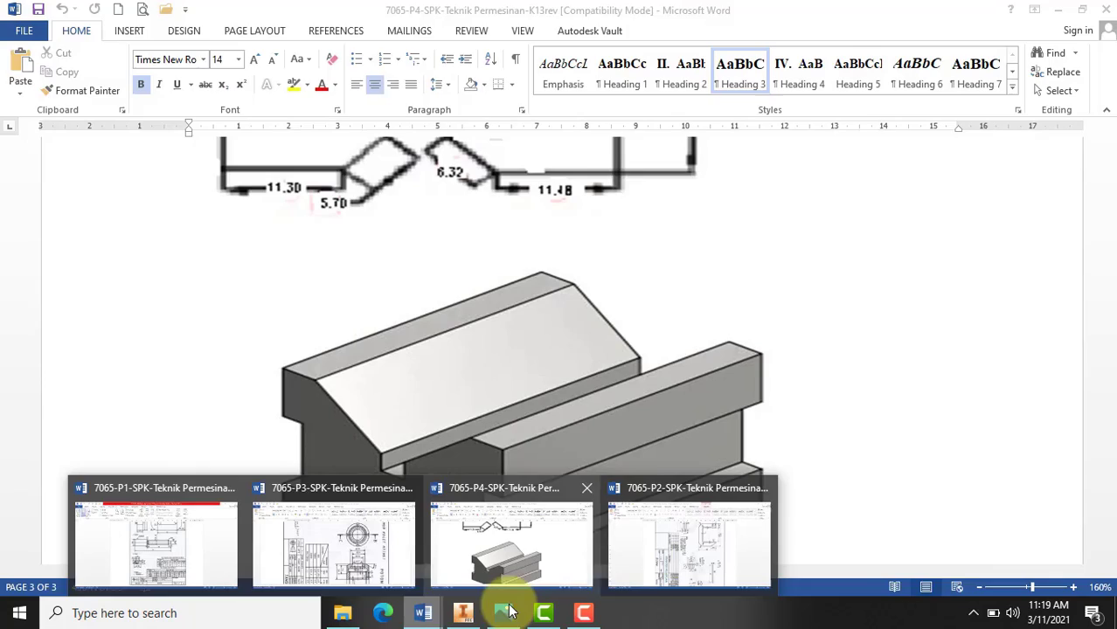
{"action": "left_click", "coordinate": [505, 614]}
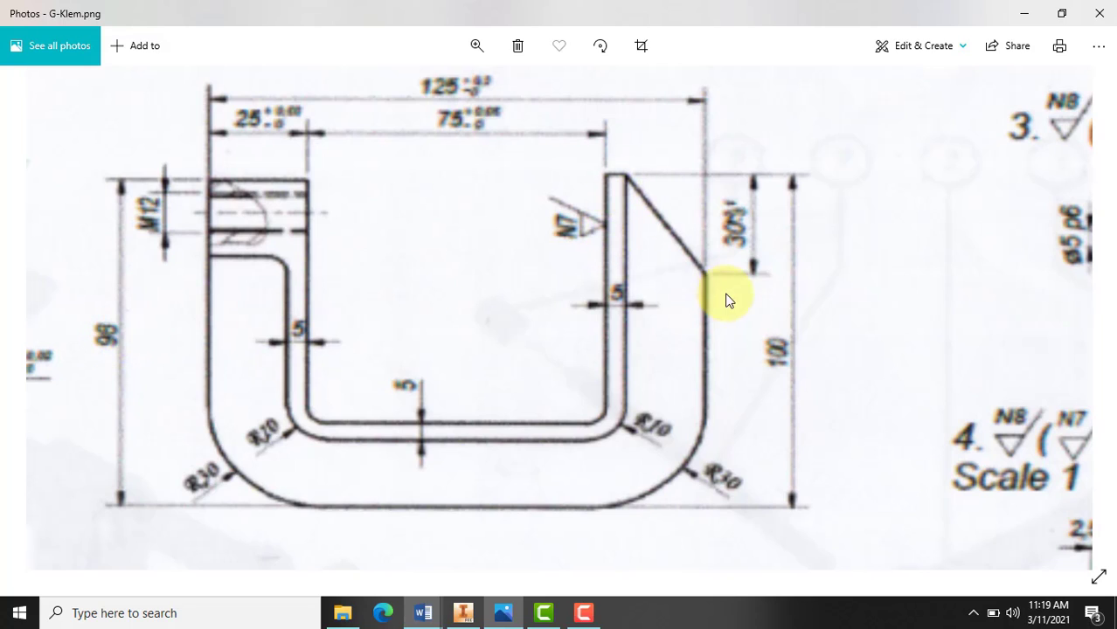
{"action": "left_click", "coordinate": [464, 612]}
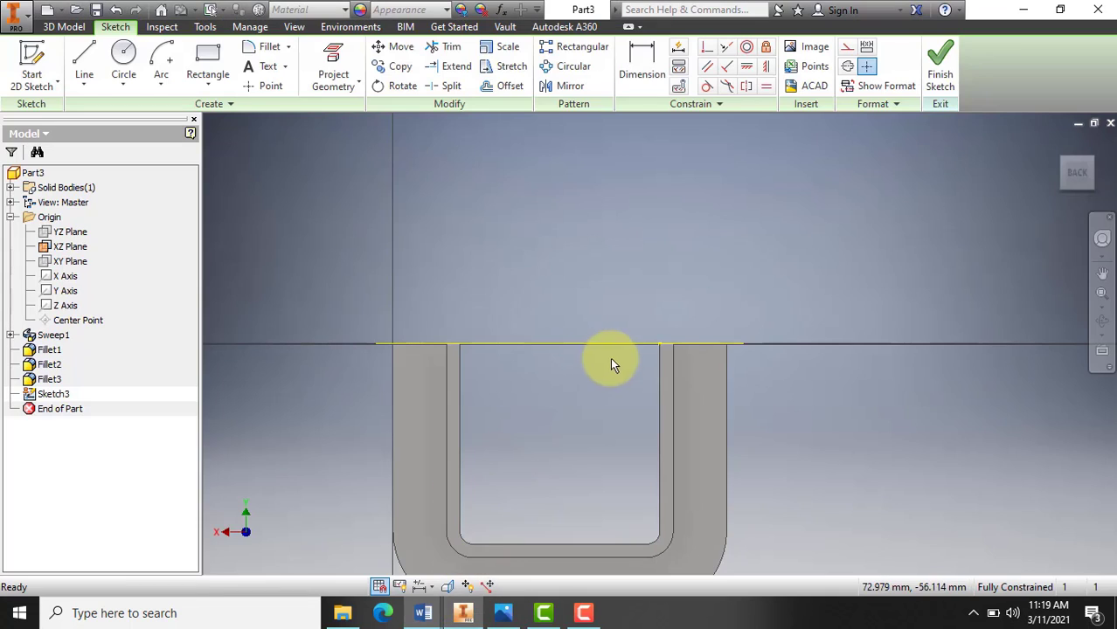
Sketch a closed triangle at the arm's open end, from the flange-web corner to the outer edge, 20 mm wide and about 27 mm high.
{"action": "scroll", "coordinate": [698, 367], "scroll_direction": "up", "scroll_amount": 5}
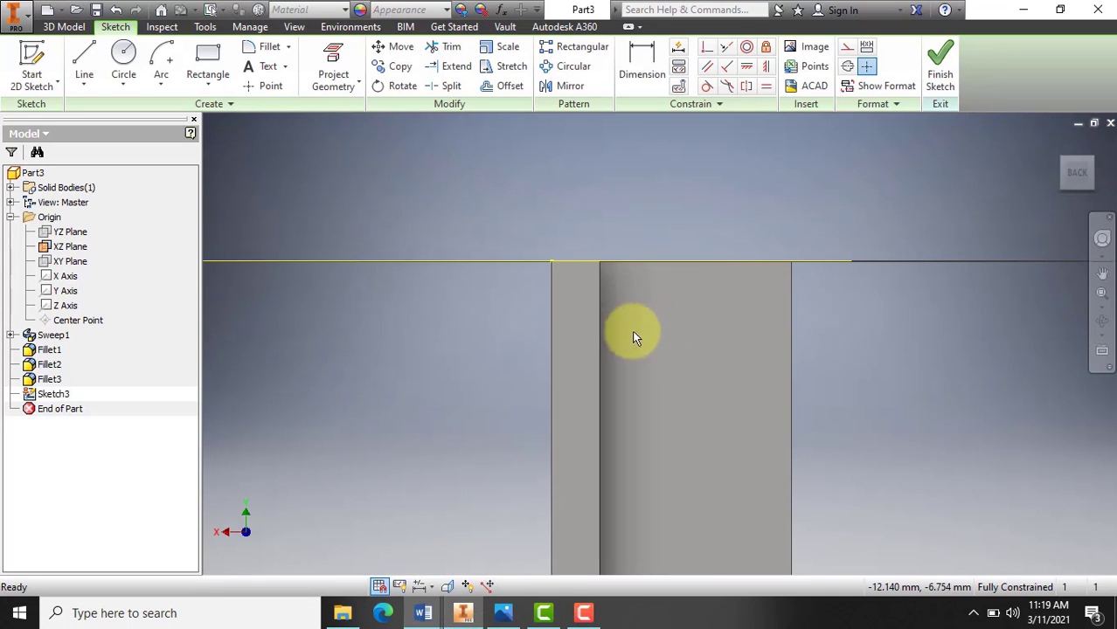
{"action": "scroll", "coordinate": [635, 336], "scroll_direction": "down", "scroll_amount": 4}
{"action": "left_click", "coordinate": [84, 59]}
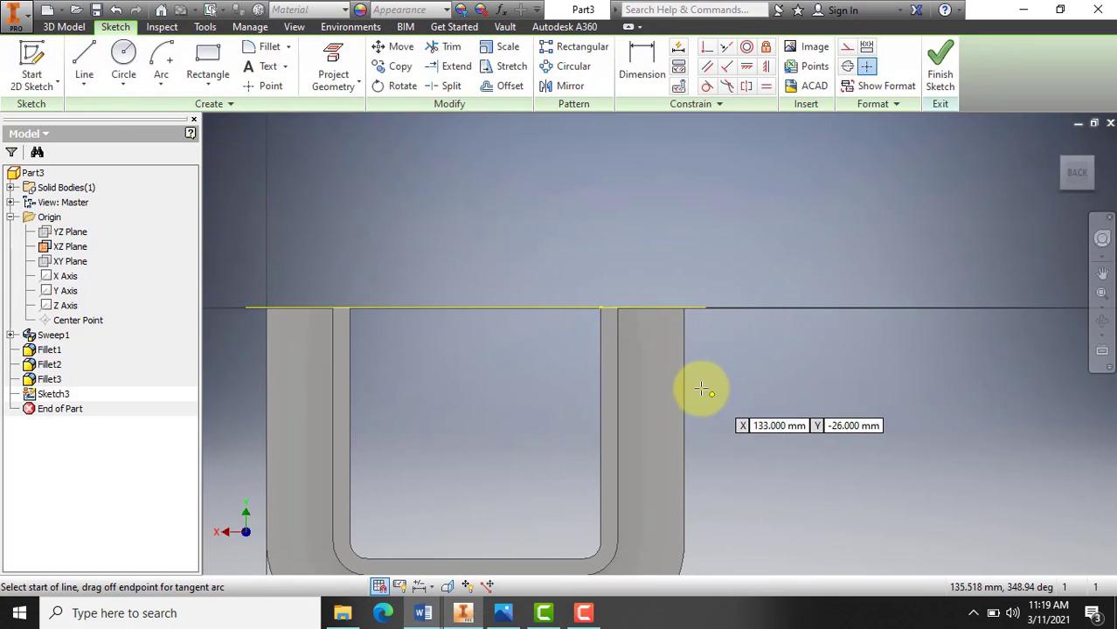
{"action": "scroll", "coordinate": [670, 371], "scroll_direction": "up", "scroll_amount": 2}
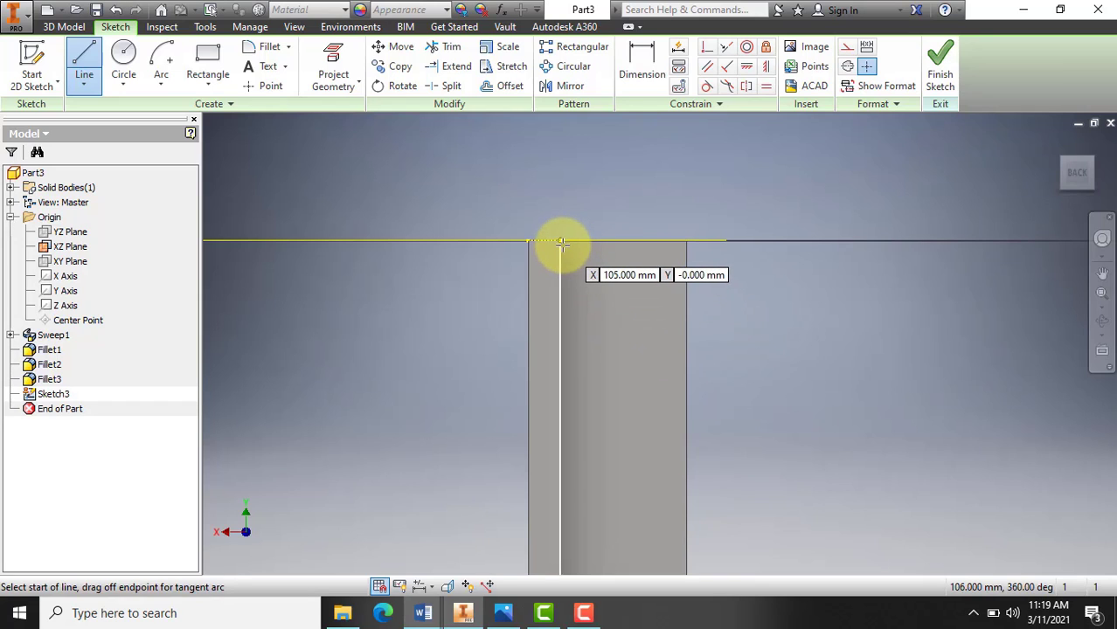
{"action": "scroll", "coordinate": [562, 244], "scroll_direction": "down", "scroll_amount": 3}
{"action": "scroll", "coordinate": [564, 249], "scroll_direction": "up", "scroll_amount": 5}
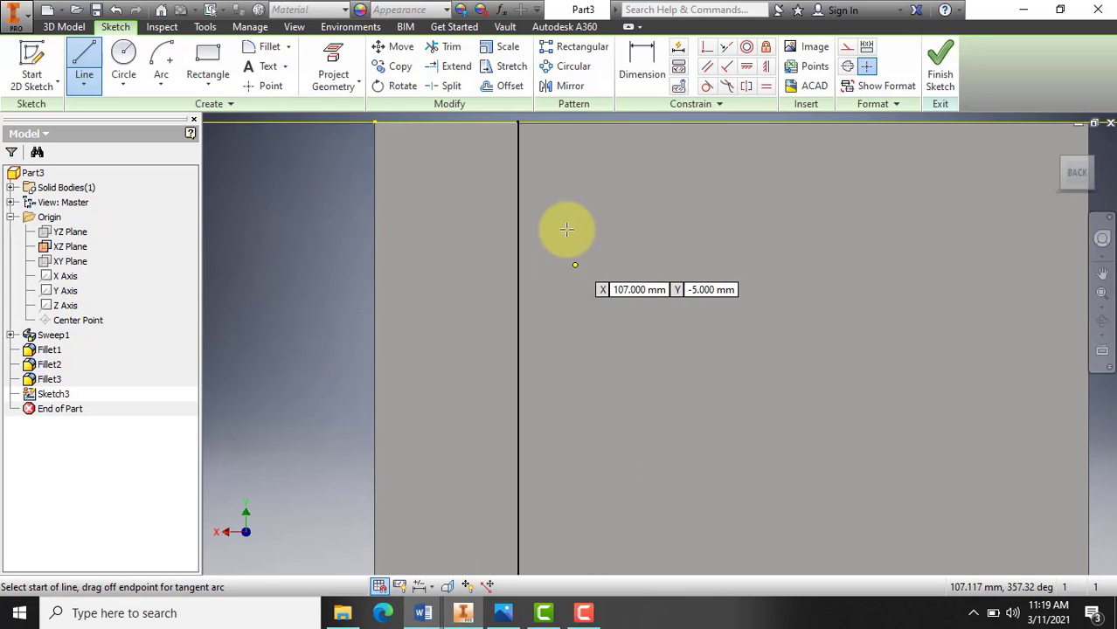
{"action": "left_click", "coordinate": [518, 123]}
{"action": "scroll", "coordinate": [761, 358], "scroll_direction": "down", "scroll_amount": 3}
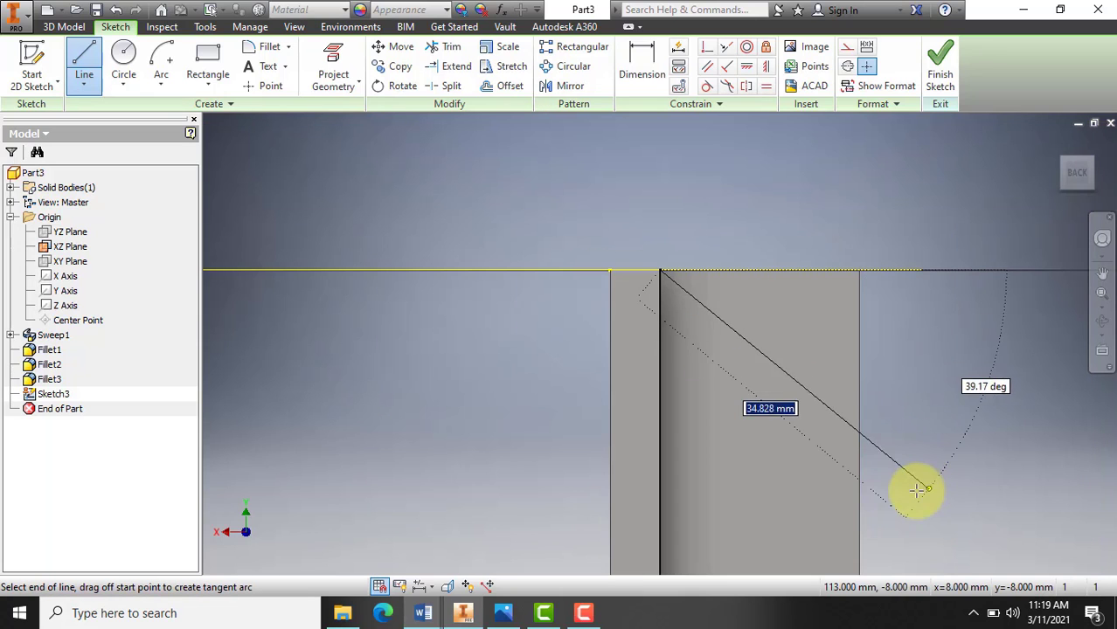
{"action": "left_click", "coordinate": [861, 541]}
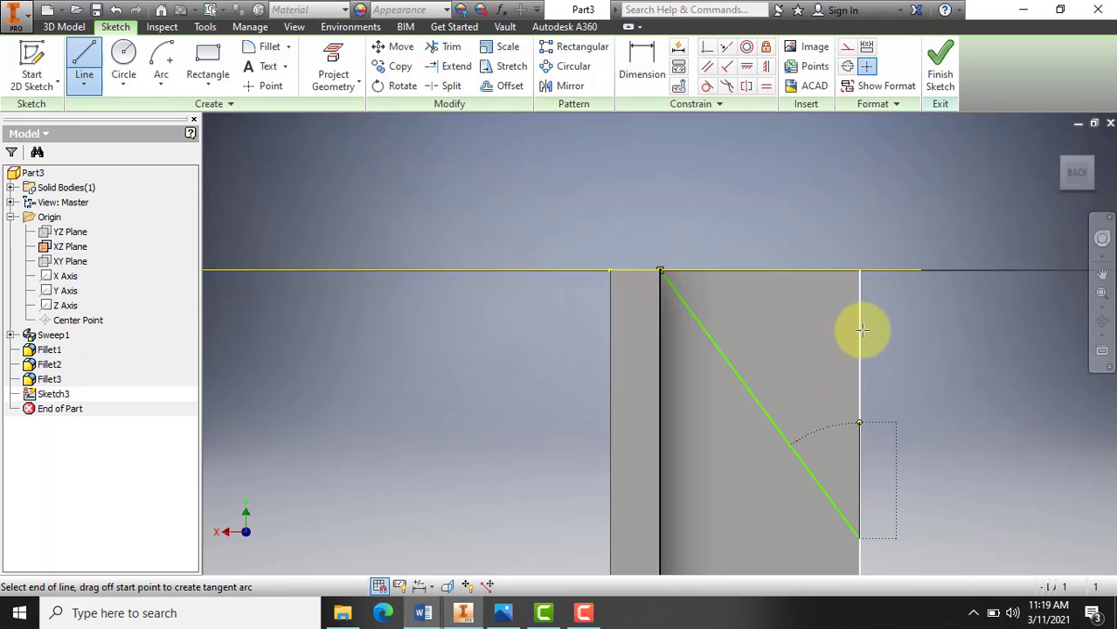
{"action": "left_click", "coordinate": [860, 271]}
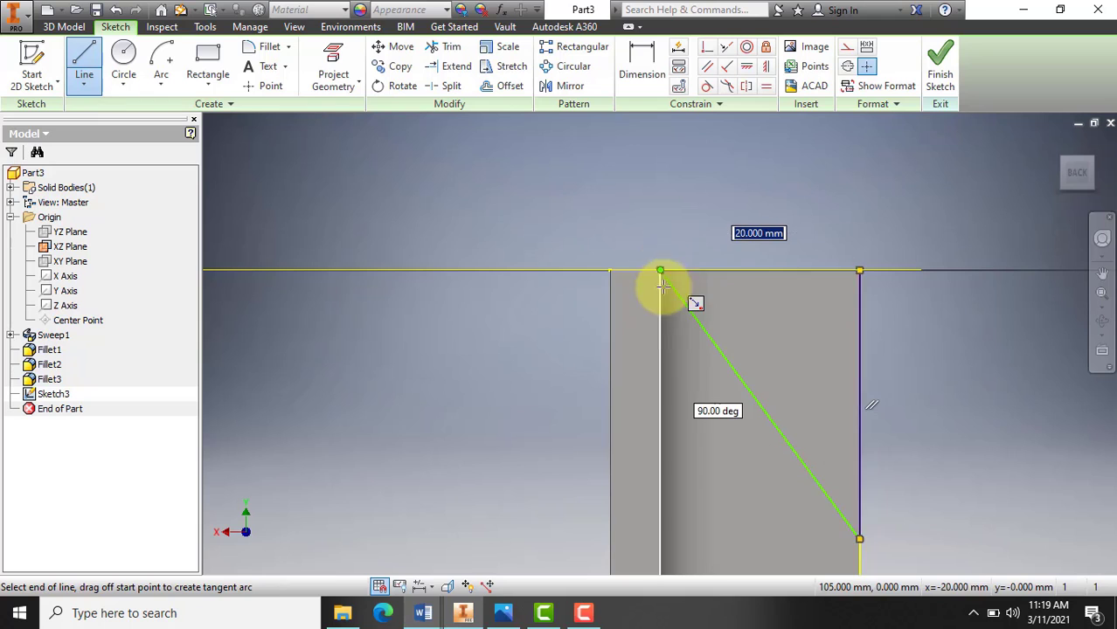
{"action": "left_click", "coordinate": [662, 271]}
{"action": "scroll", "coordinate": [781, 316], "scroll_direction": "down", "scroll_amount": 2}
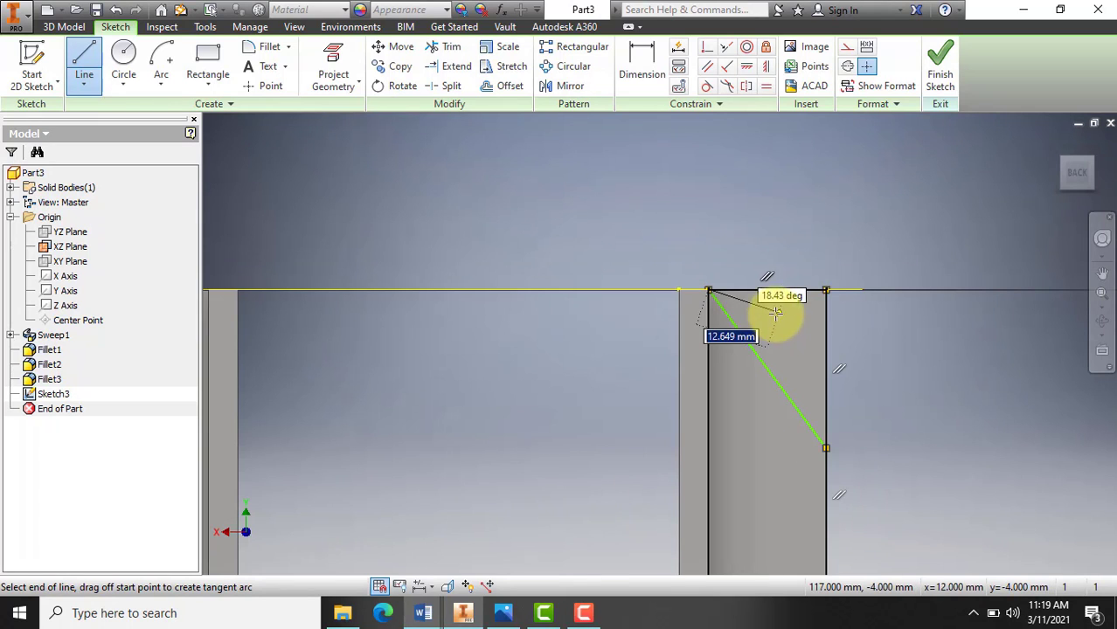
{"action": "key", "text": "Escape"}
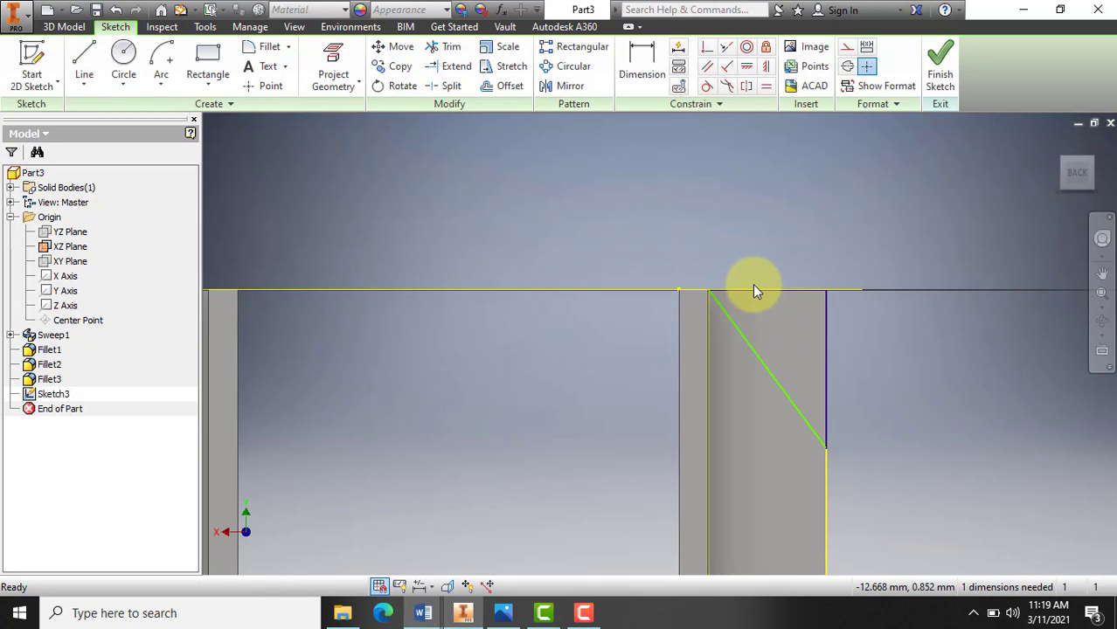
{"action": "left_click", "coordinate": [655, 72]}
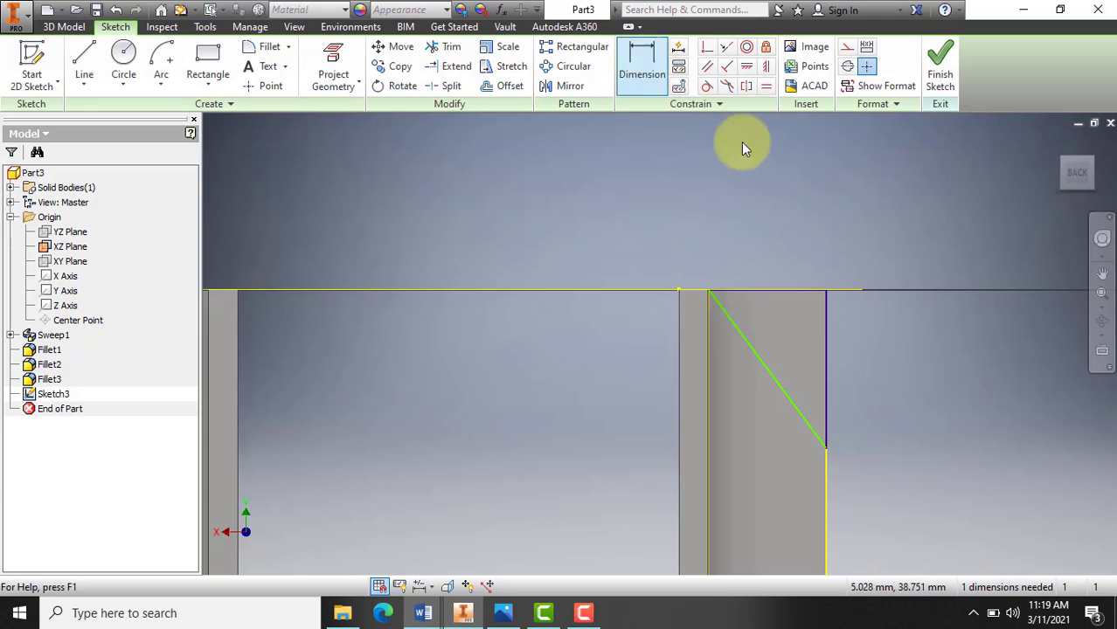
{"action": "left_click", "coordinate": [826, 373]}
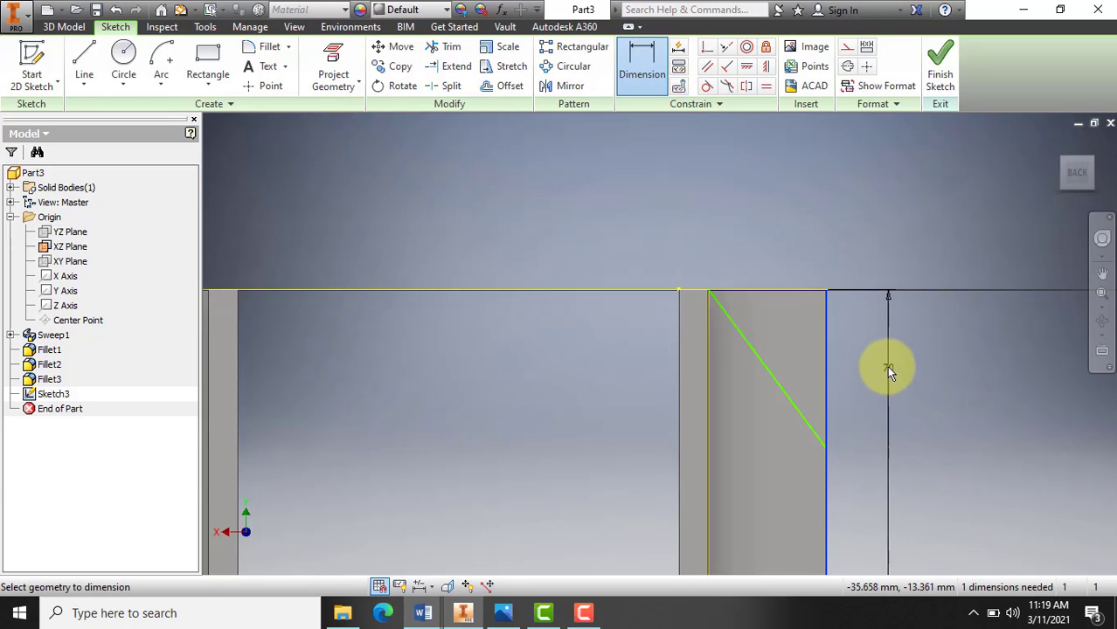
{"action": "scroll", "coordinate": [884, 367], "scroll_direction": "down", "scroll_amount": 3}
{"action": "scroll", "coordinate": [883, 367], "scroll_direction": "up", "scroll_amount": 4}
{"action": "key", "text": "Escape"}
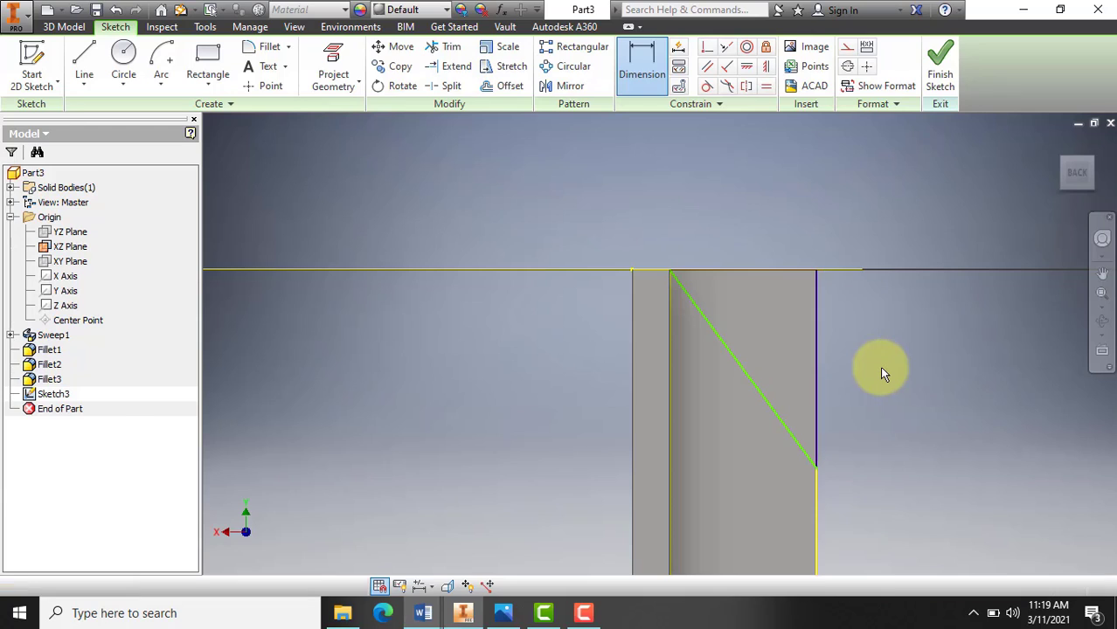
{"action": "key", "text": "Escape"}
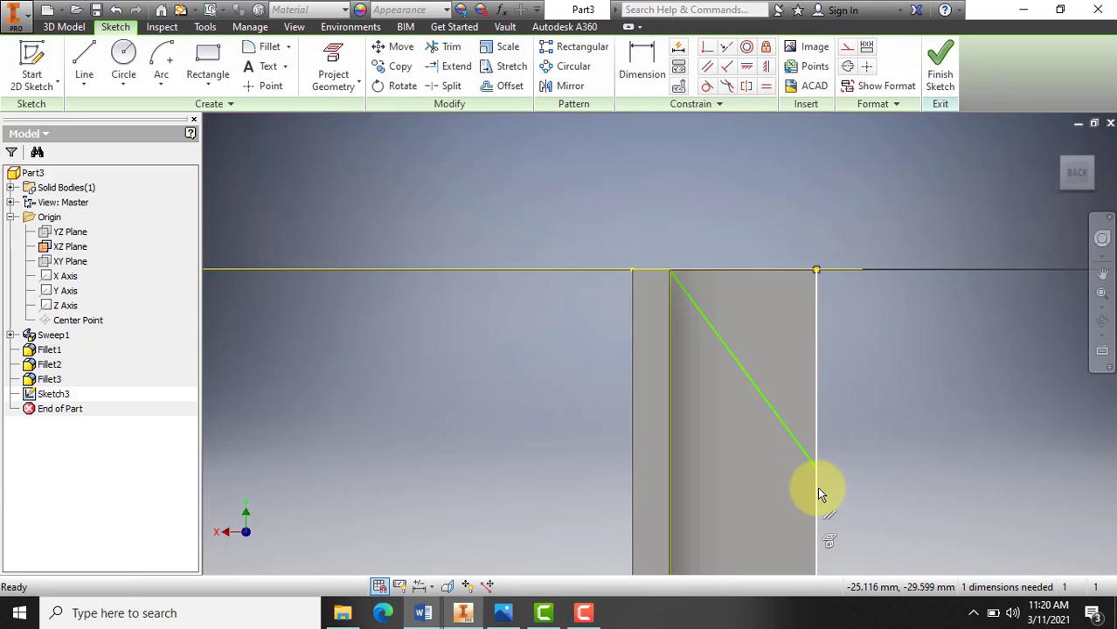
Delete the projected outer edge of the arm and dimension the triangle's vertical side.
{"action": "left_click", "coordinate": [818, 486]}
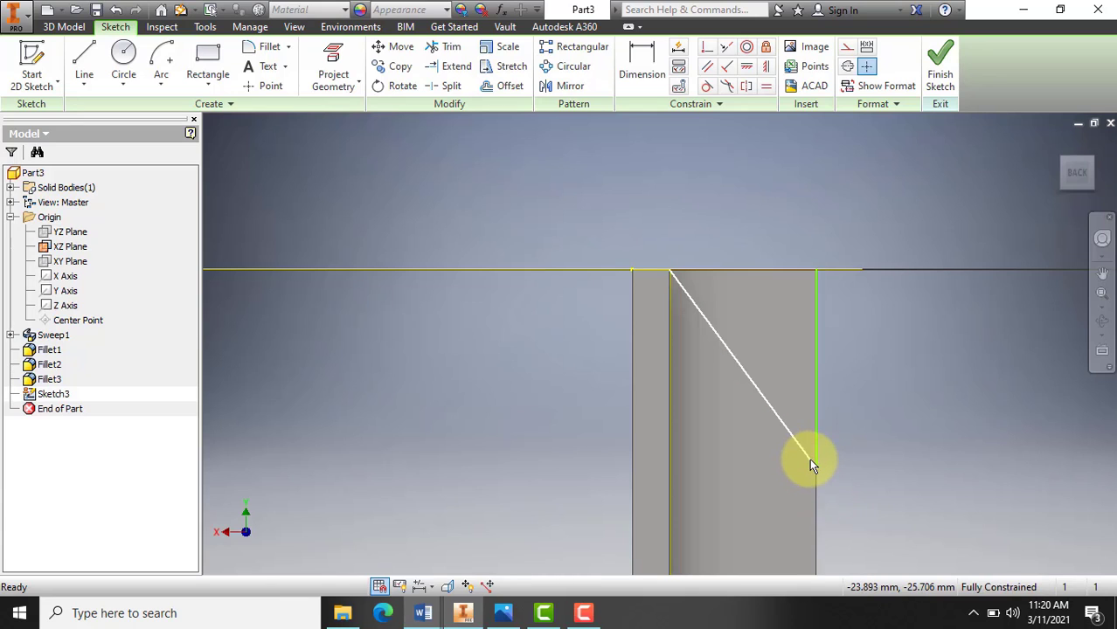
{"action": "left_click", "coordinate": [810, 458]}
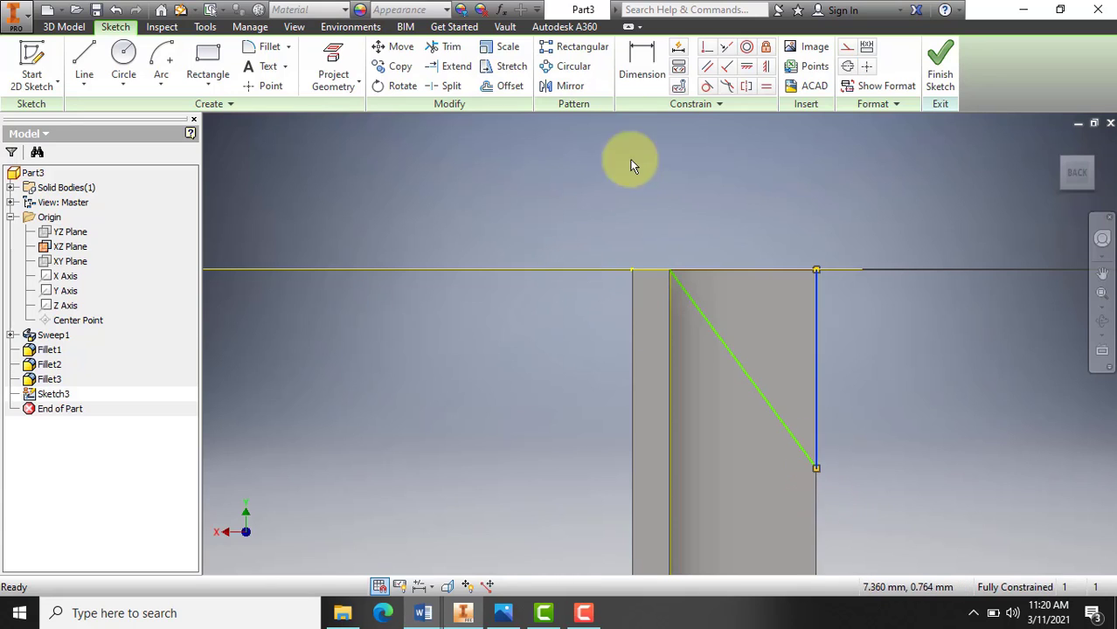
{"action": "left_click", "coordinate": [641, 63]}
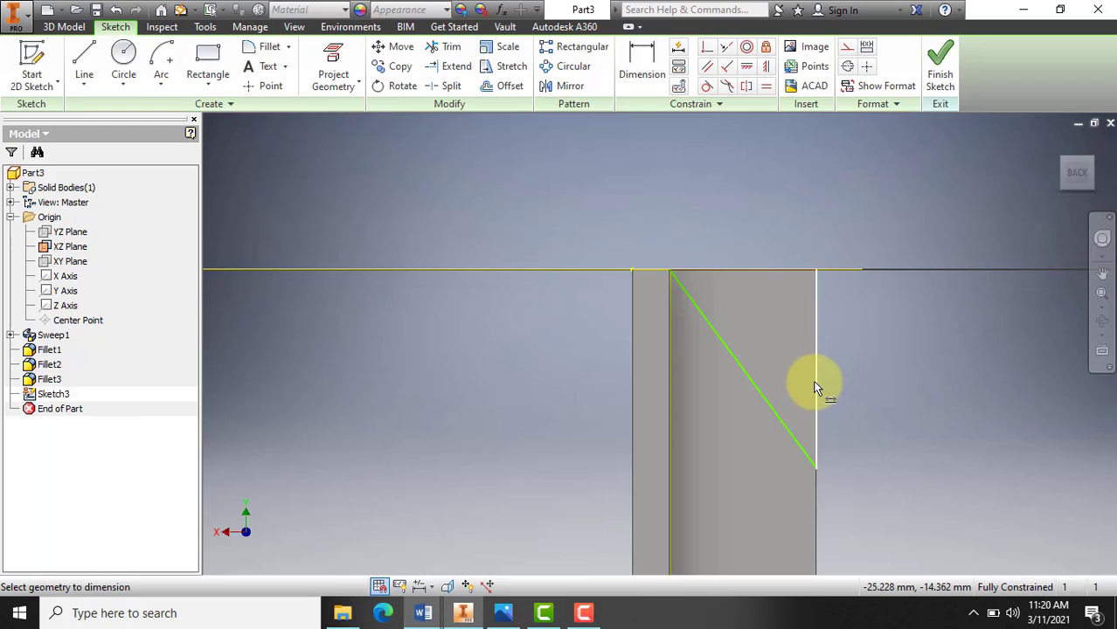
{"action": "left_click", "coordinate": [815, 387]}
{"action": "left_click", "coordinate": [870, 374]}
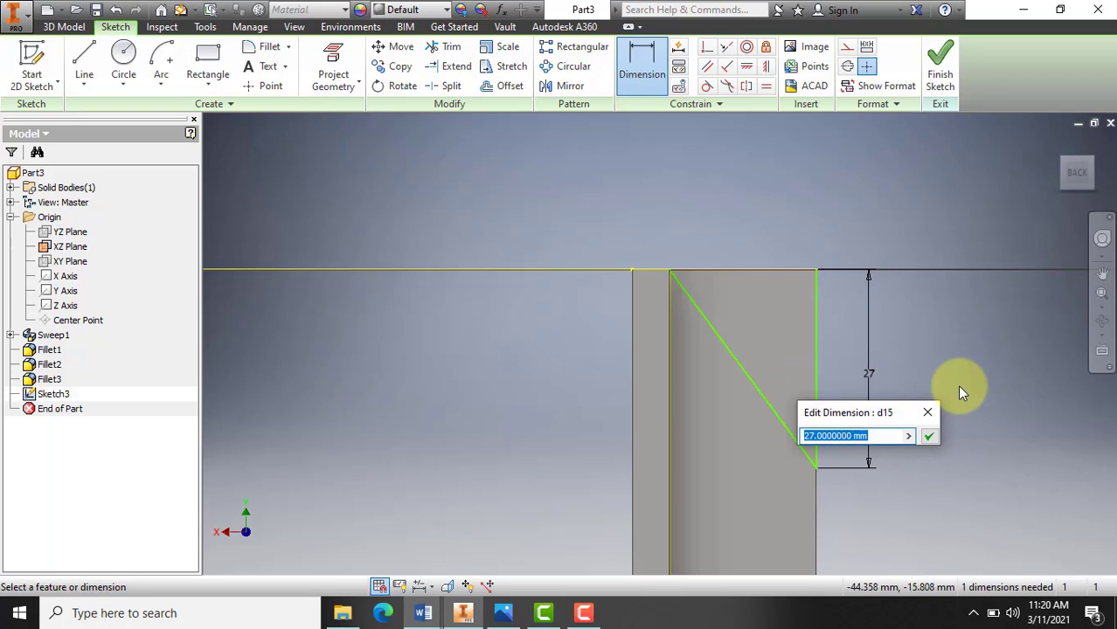
{"action": "type", "text": "3"}
{"action": "key", "text": "Return"}
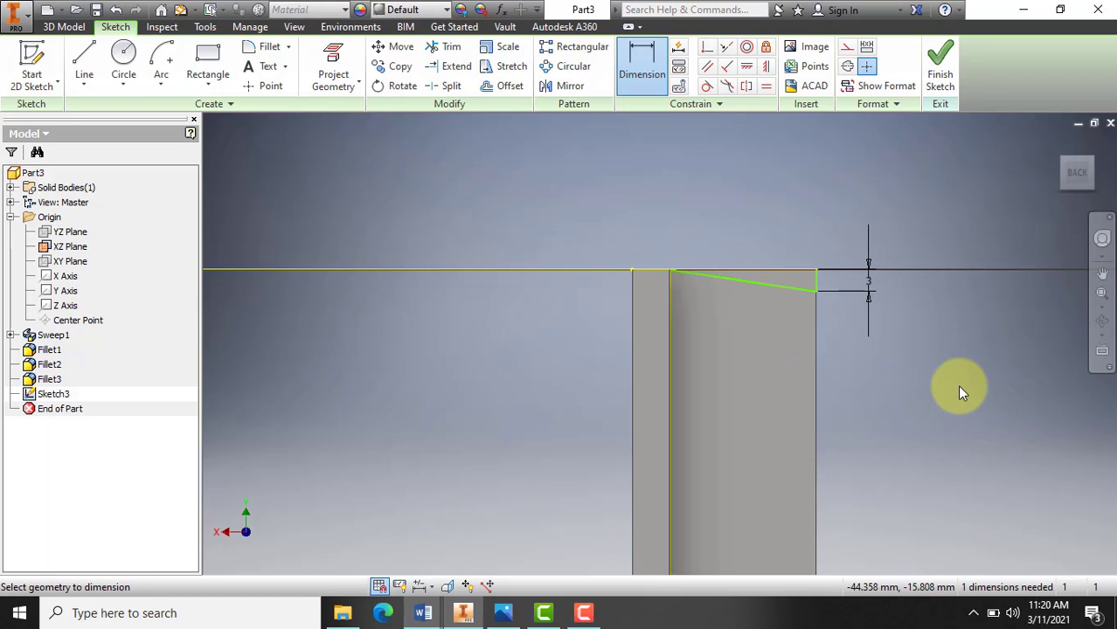
{"action": "left_click", "coordinate": [115, 10]}
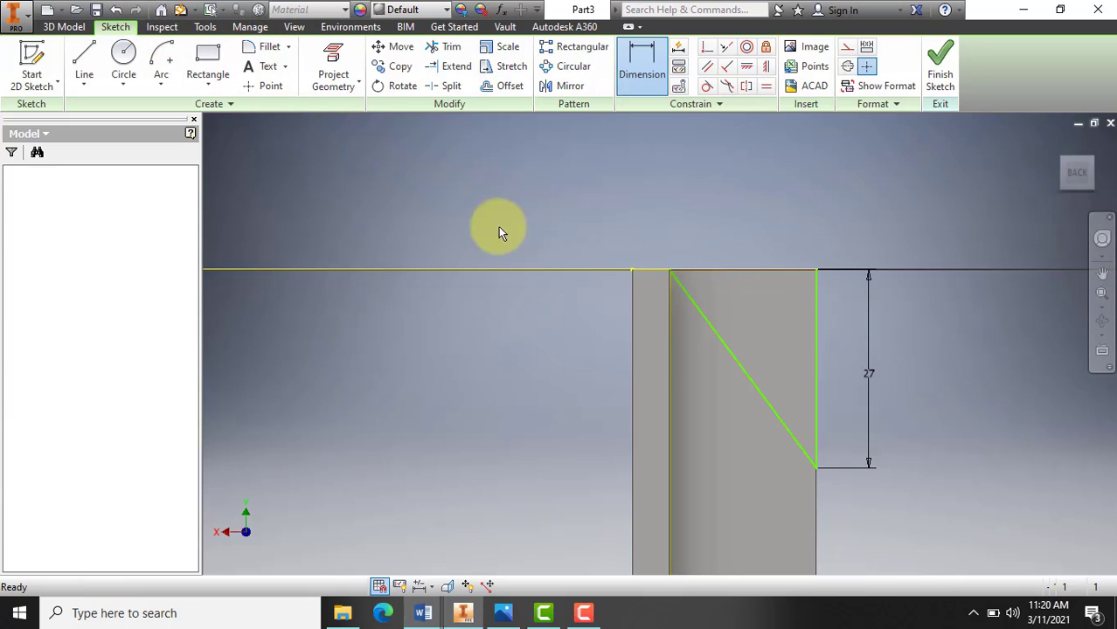
Set the triangle's vertical side dimension to 30 mm.
{"action": "double_click", "coordinate": [870, 377]}
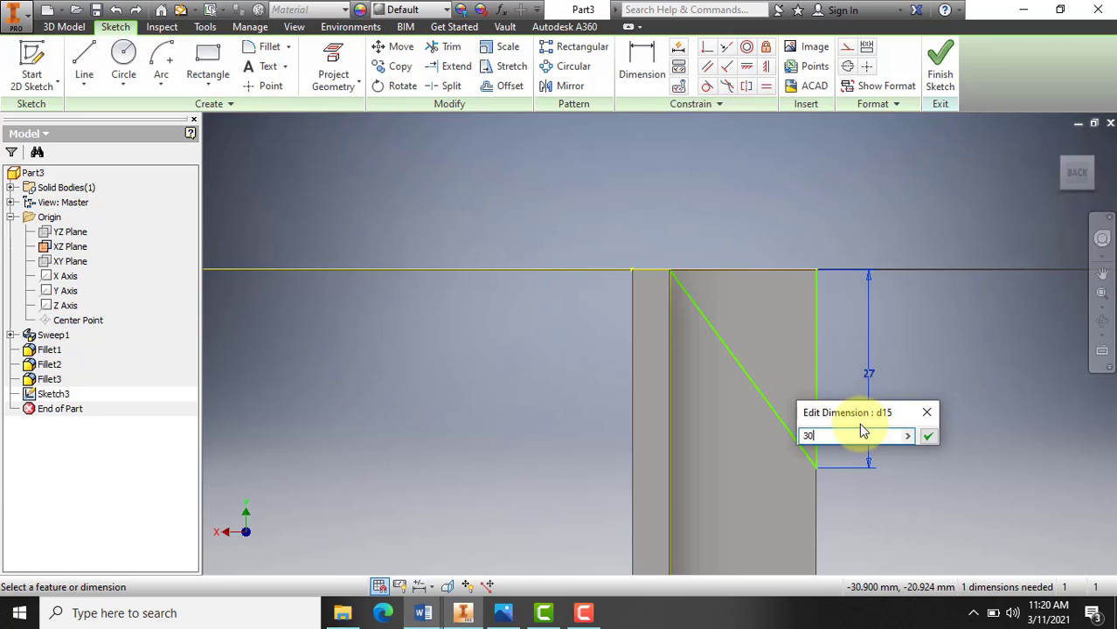
{"action": "left_click", "coordinate": [928, 436]}
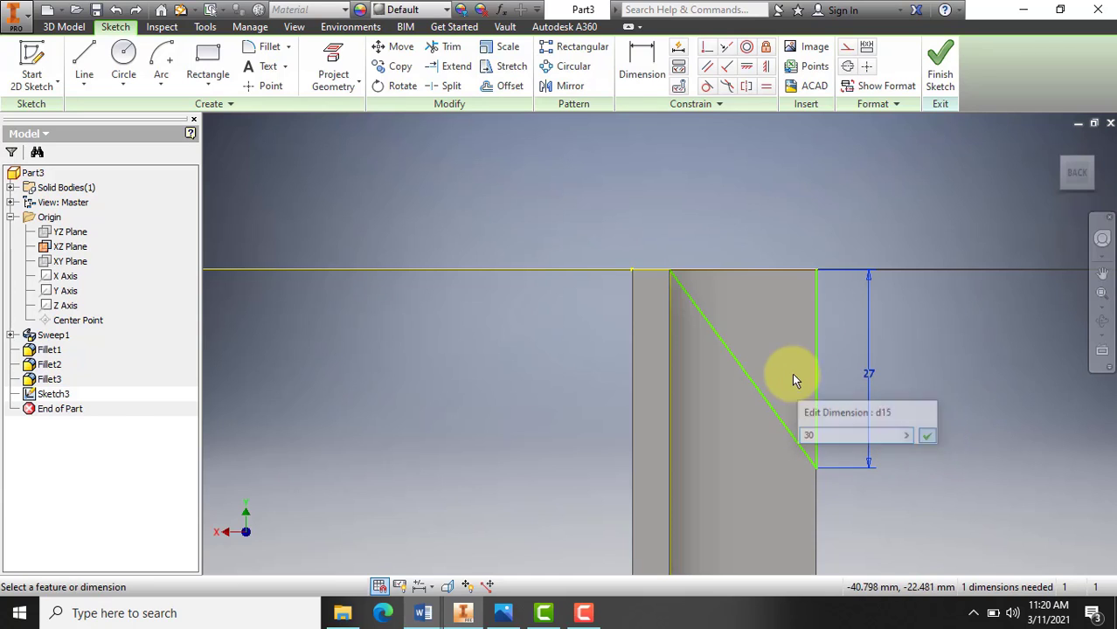
{"action": "left_click", "coordinate": [643, 65]}
{"action": "left_click", "coordinate": [747, 268]}
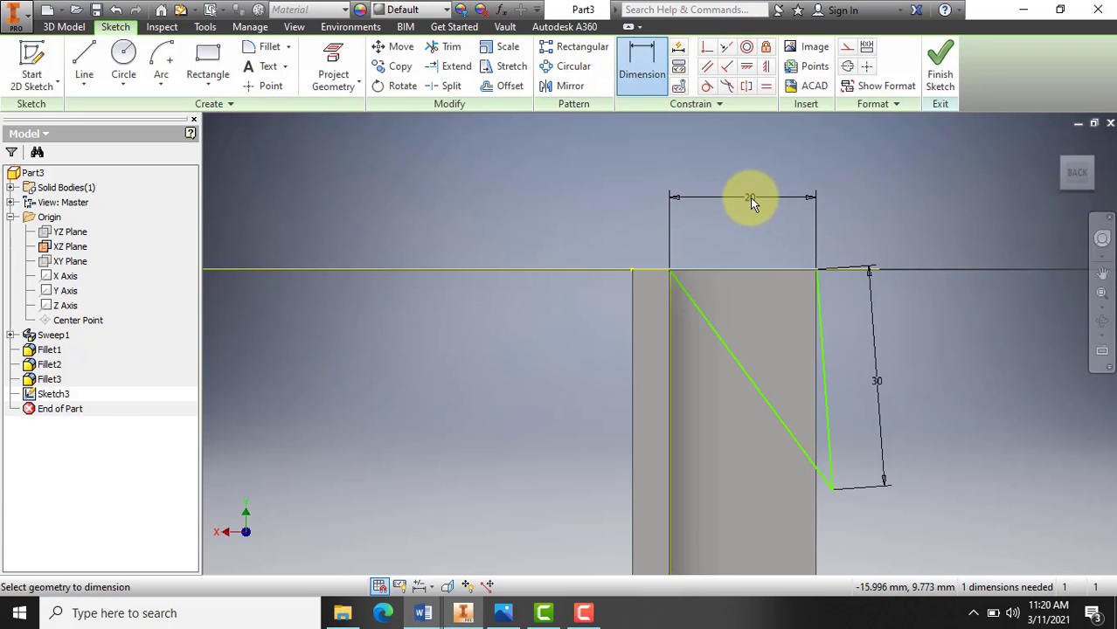
{"action": "left_click", "coordinate": [750, 199]}
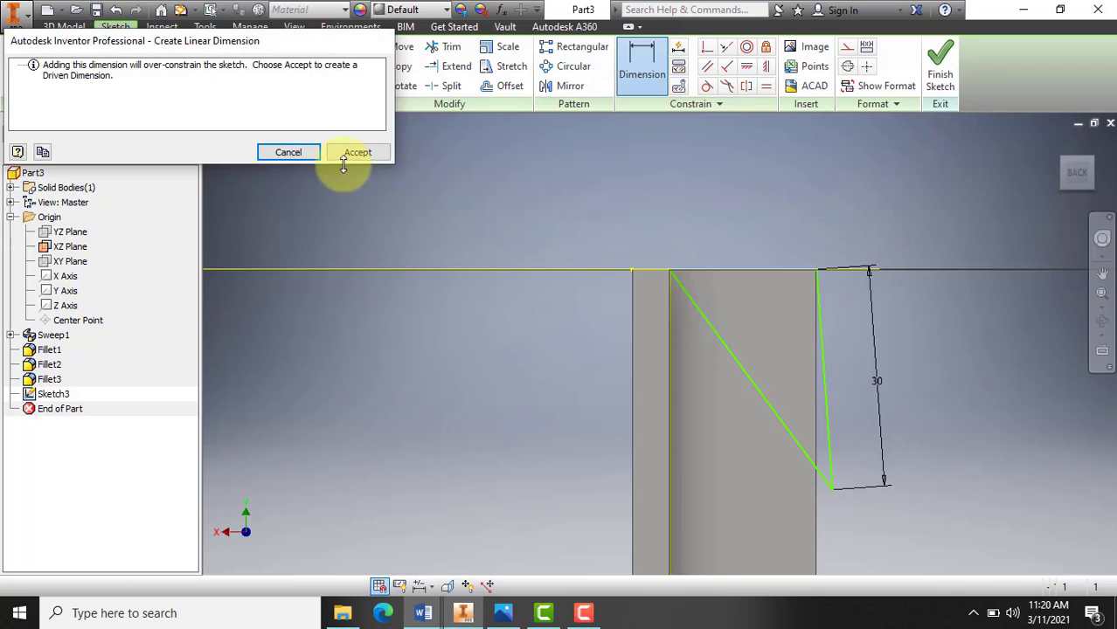
{"action": "left_click", "coordinate": [297, 152]}
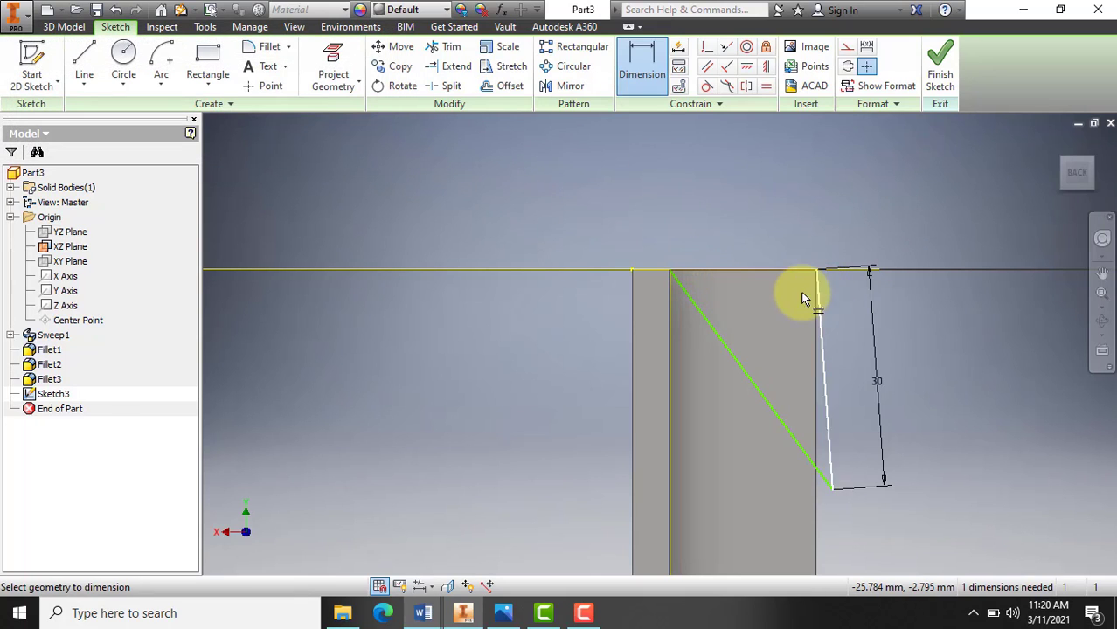
Dimension the horizontal extent of the triangle's slanted side and set it to 20 mm.
{"action": "left_click", "coordinate": [642, 55]}
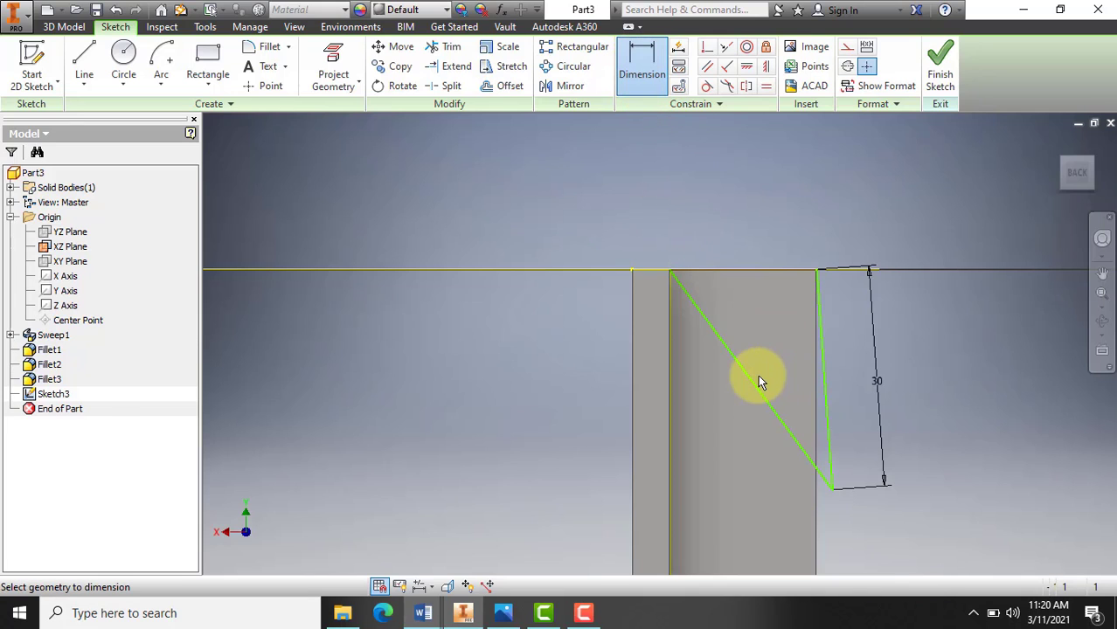
{"action": "left_click", "coordinate": [754, 377]}
{"action": "left_click", "coordinate": [743, 187]}
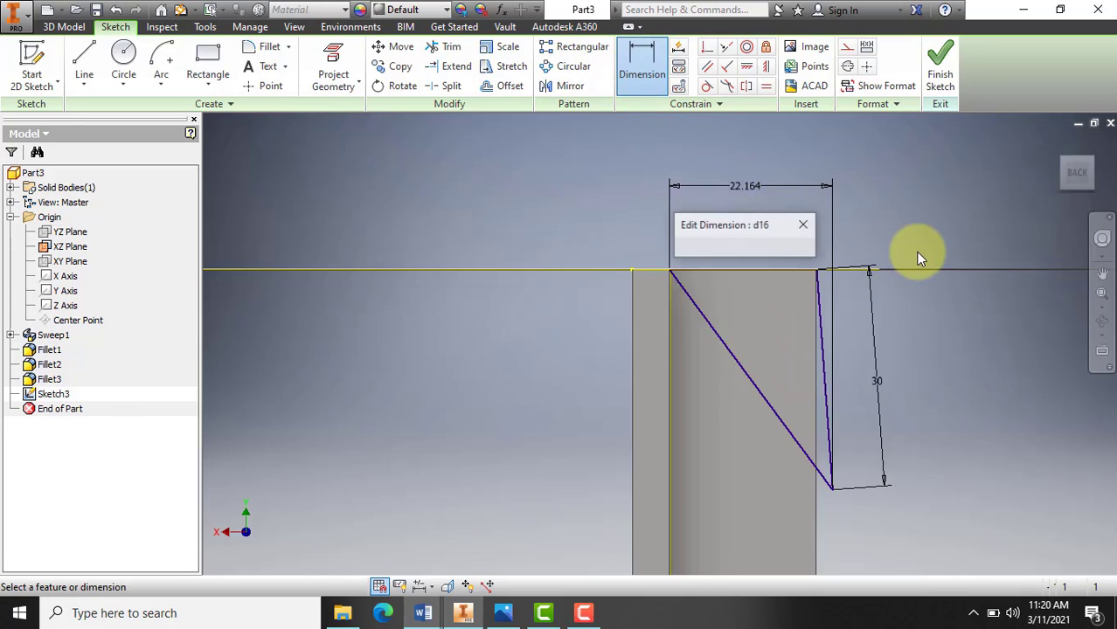
{"action": "key", "text": "BackSpace"}
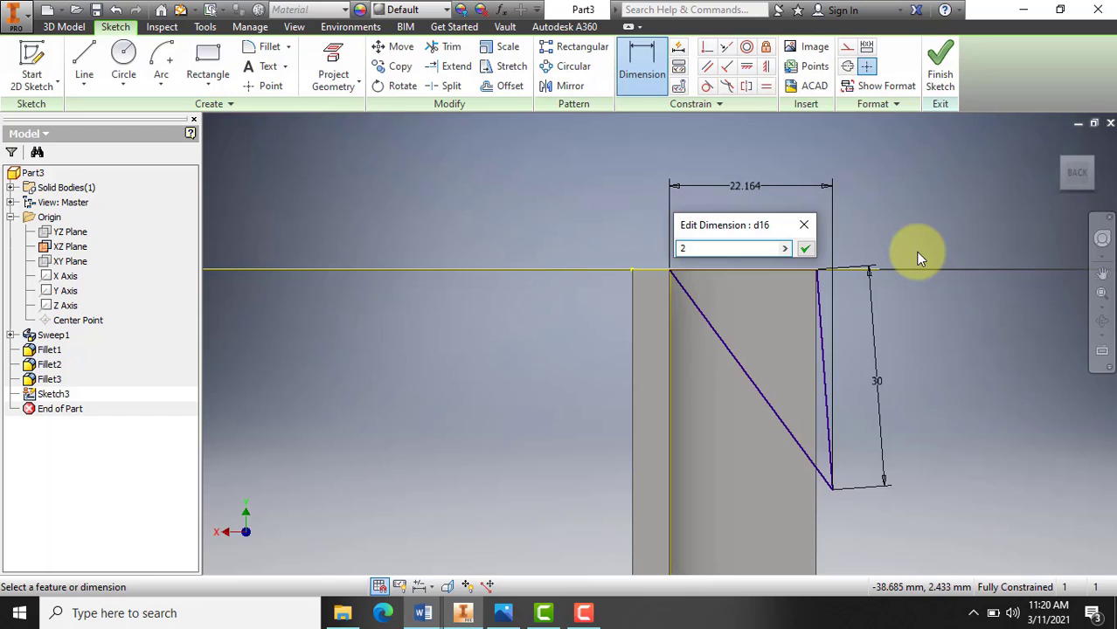
{"action": "key", "text": "Return"}
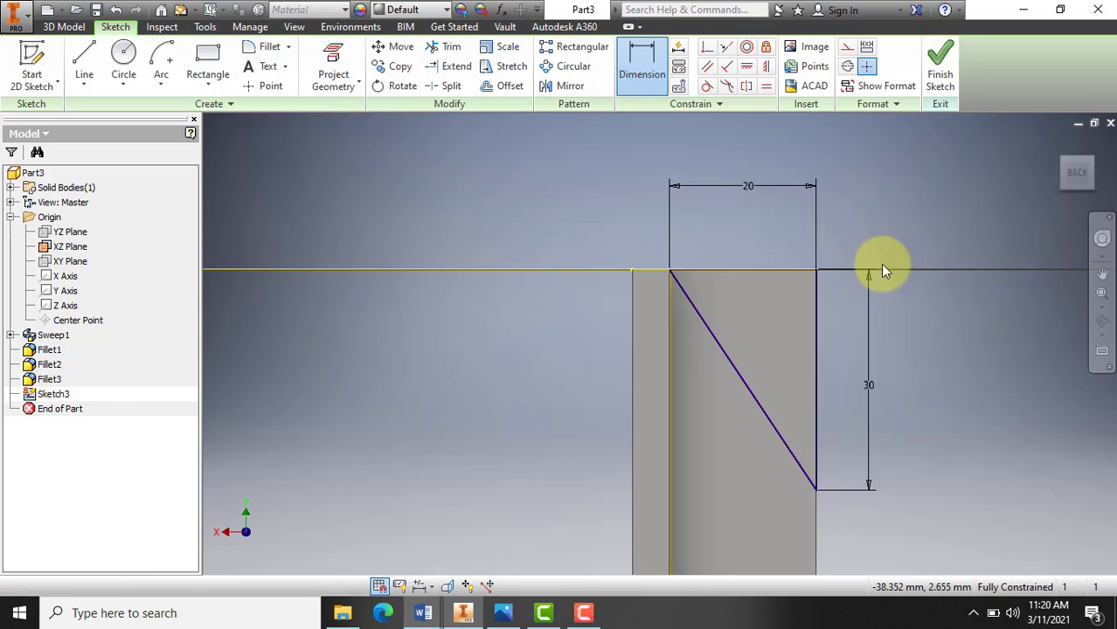
Finish the triangle sketch and hide the XZ work plane.
{"action": "scroll", "coordinate": [699, 324], "scroll_direction": "up", "scroll_amount": 4}
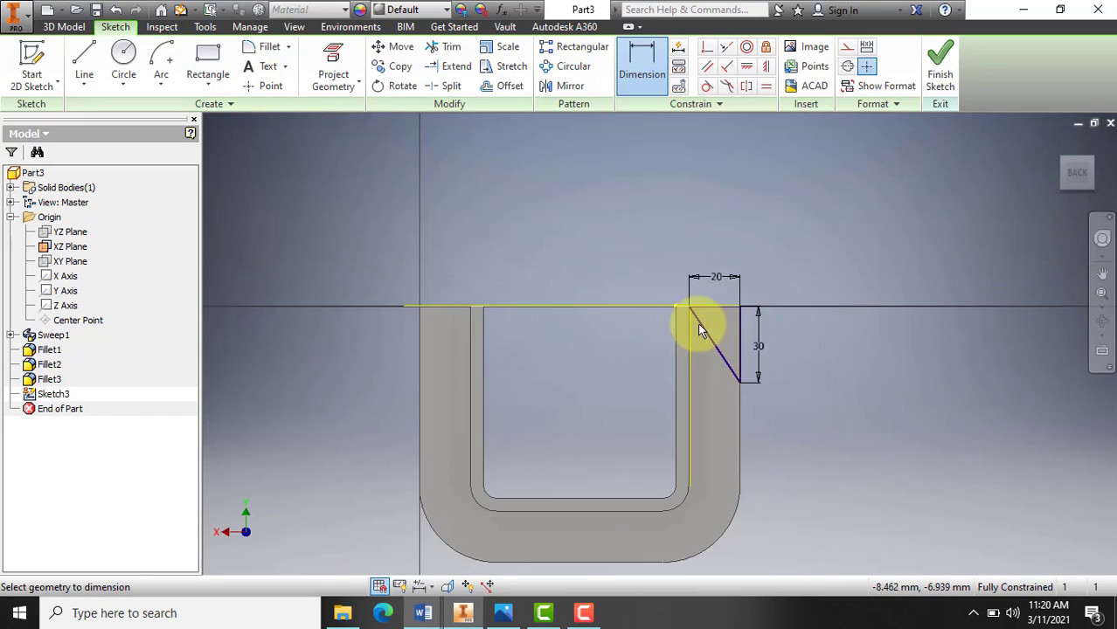
{"action": "left_click", "coordinate": [936, 85]}
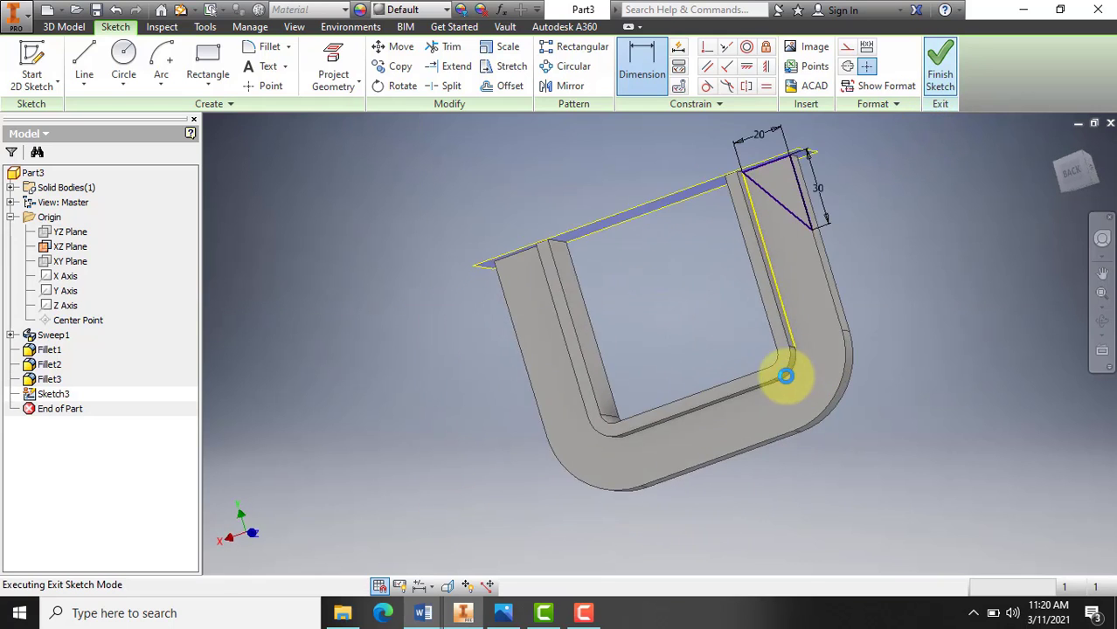
{"action": "scroll", "coordinate": [773, 252], "scroll_direction": "down", "scroll_amount": 5}
{"action": "scroll", "coordinate": [798, 187], "scroll_direction": "up", "scroll_amount": 5}
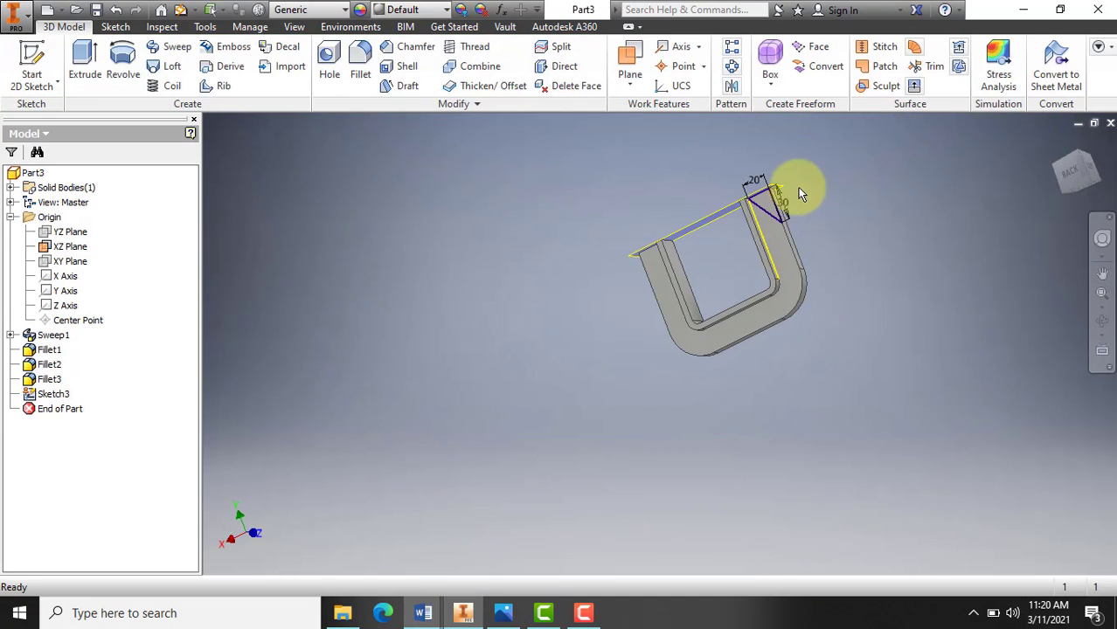
{"action": "scroll", "coordinate": [799, 168], "scroll_direction": "down", "scroll_amount": 6}
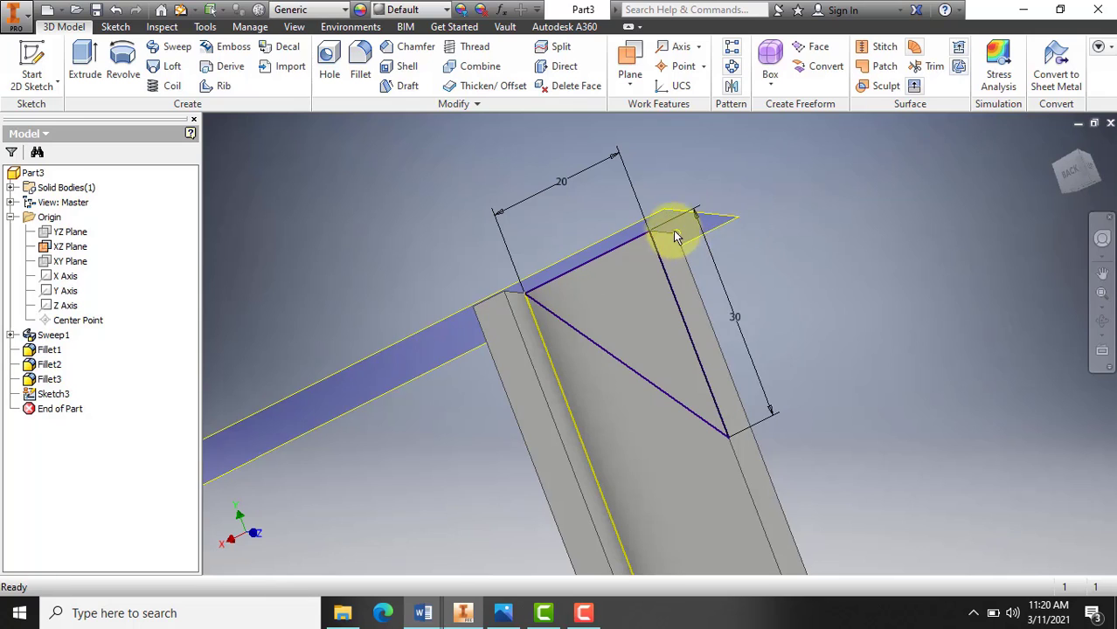
{"action": "left_click", "coordinate": [665, 213]}
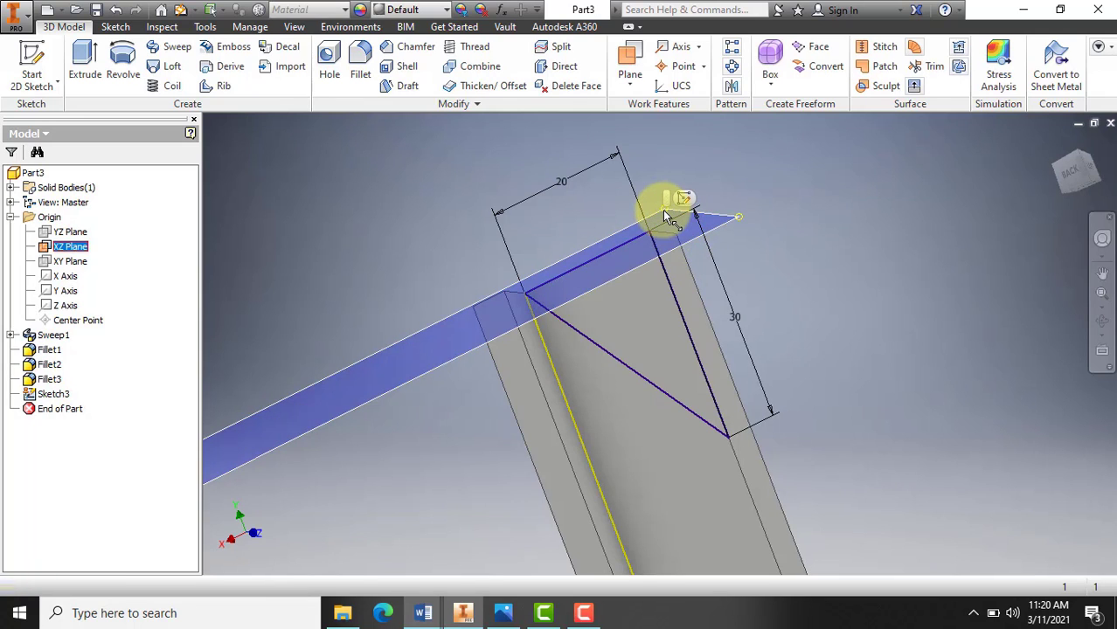
{"action": "right_click", "coordinate": [663, 210]}
{"action": "left_click", "coordinate": [699, 231]}
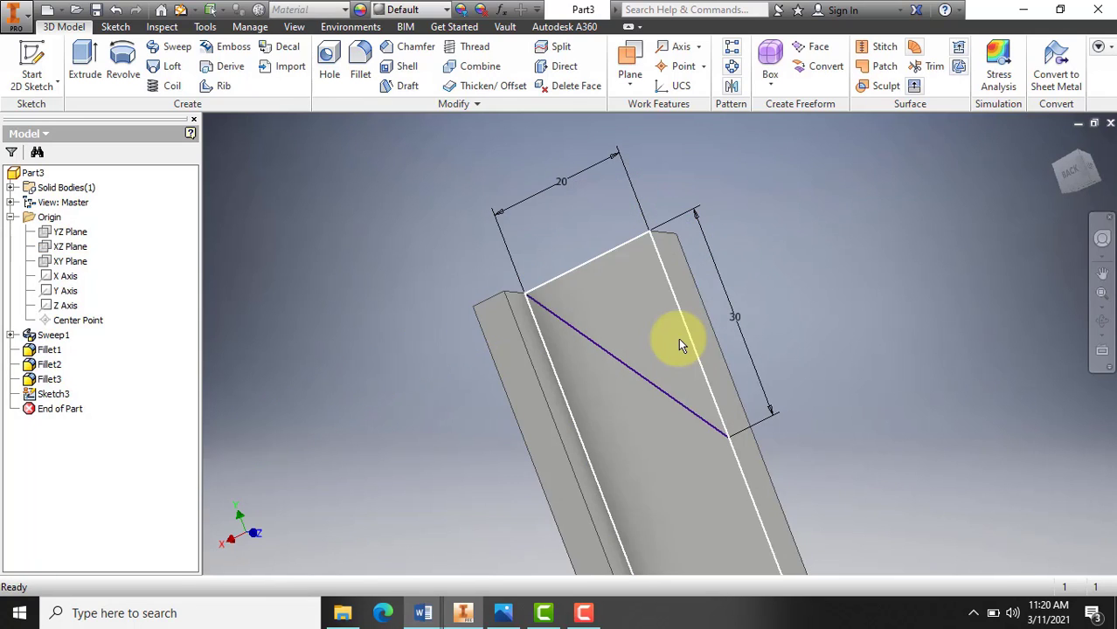
Extrude the triangle as a 10 mm cut in Direction 2 to bevel the web at the arm's open end.
{"action": "scroll", "coordinate": [679, 337], "scroll_direction": "up", "scroll_amount": 3}
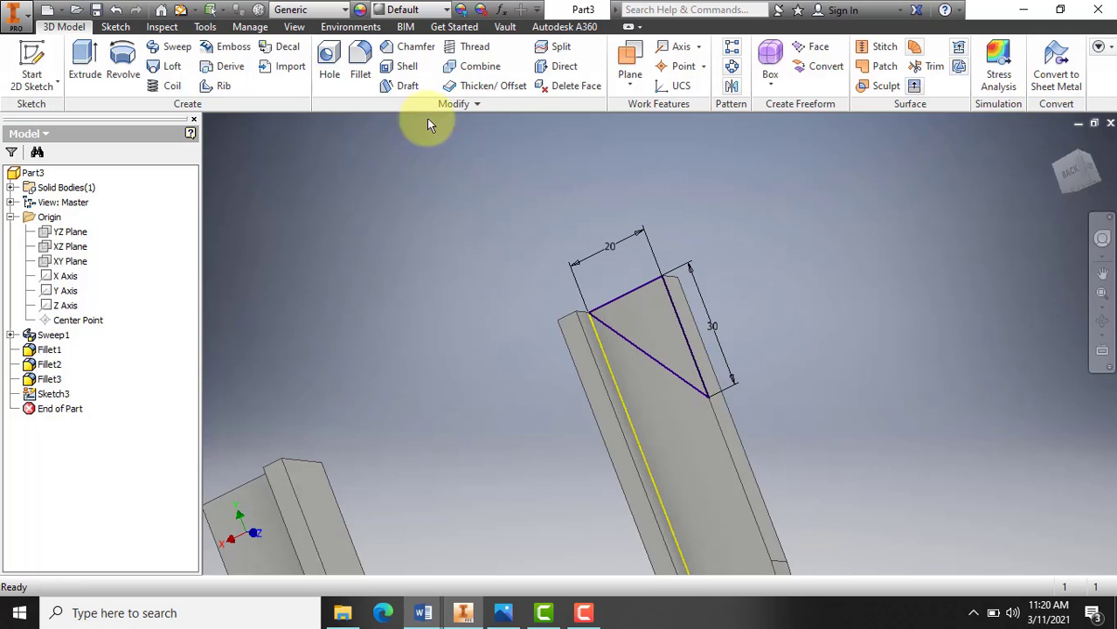
{"action": "left_click", "coordinate": [85, 59]}
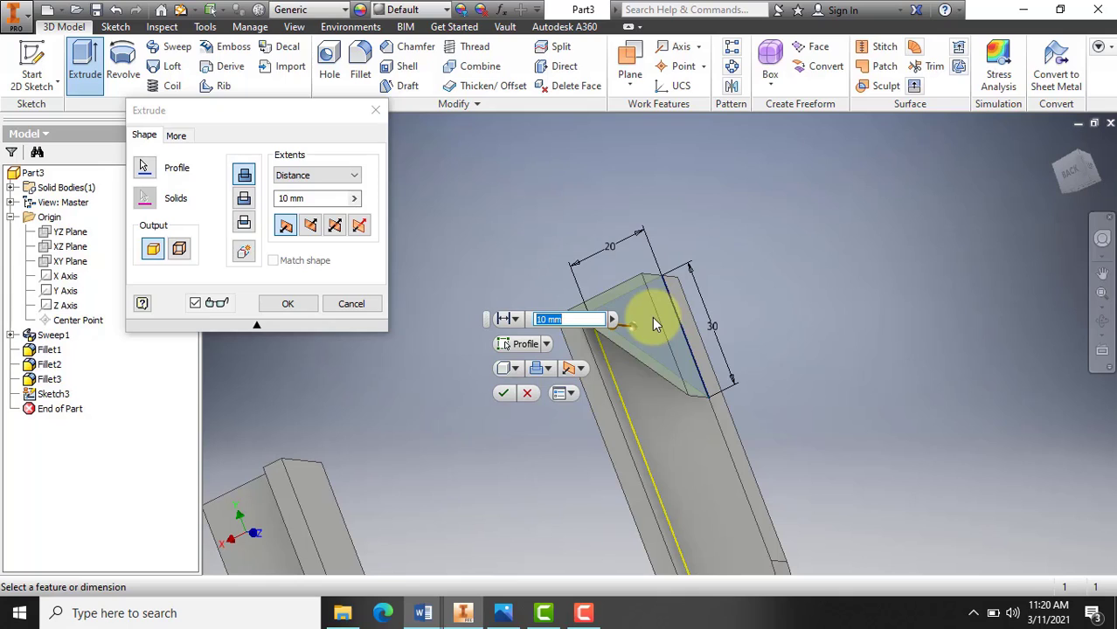
{"action": "left_click", "coordinate": [547, 320]}
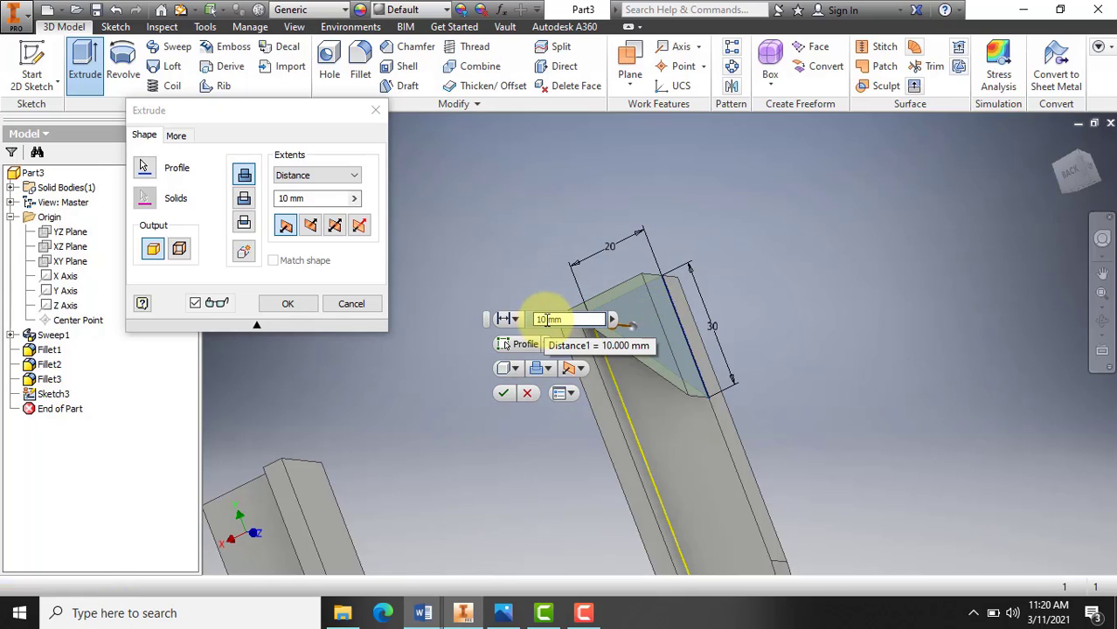
{"action": "left_click_drag", "start_coordinate": [548, 320], "coordinate": [530, 326]}
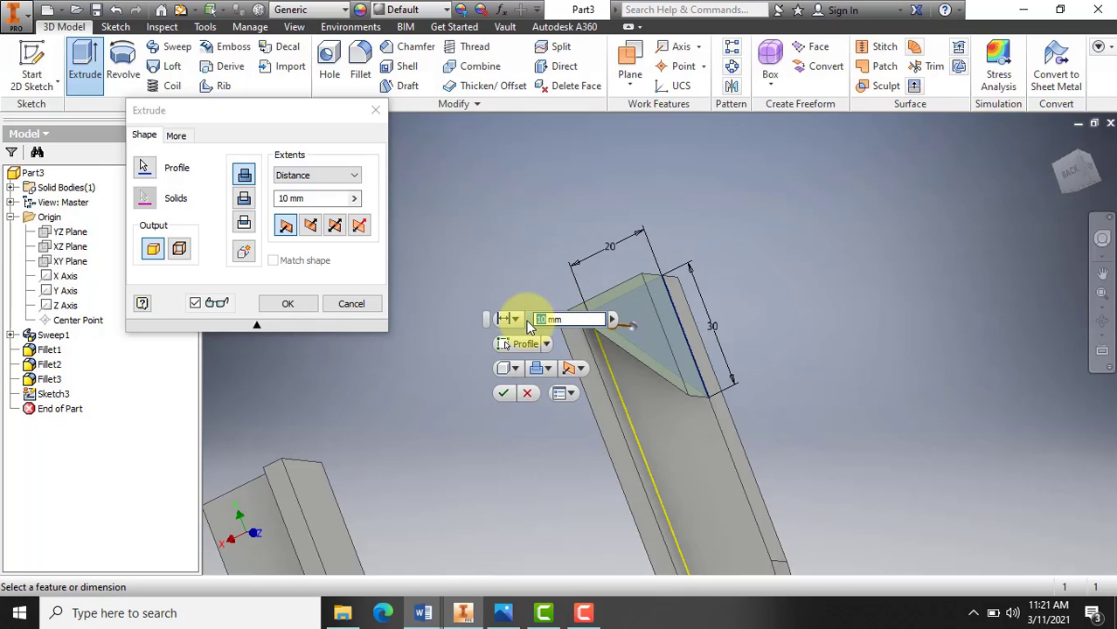
{"action": "left_click", "coordinate": [582, 369]}
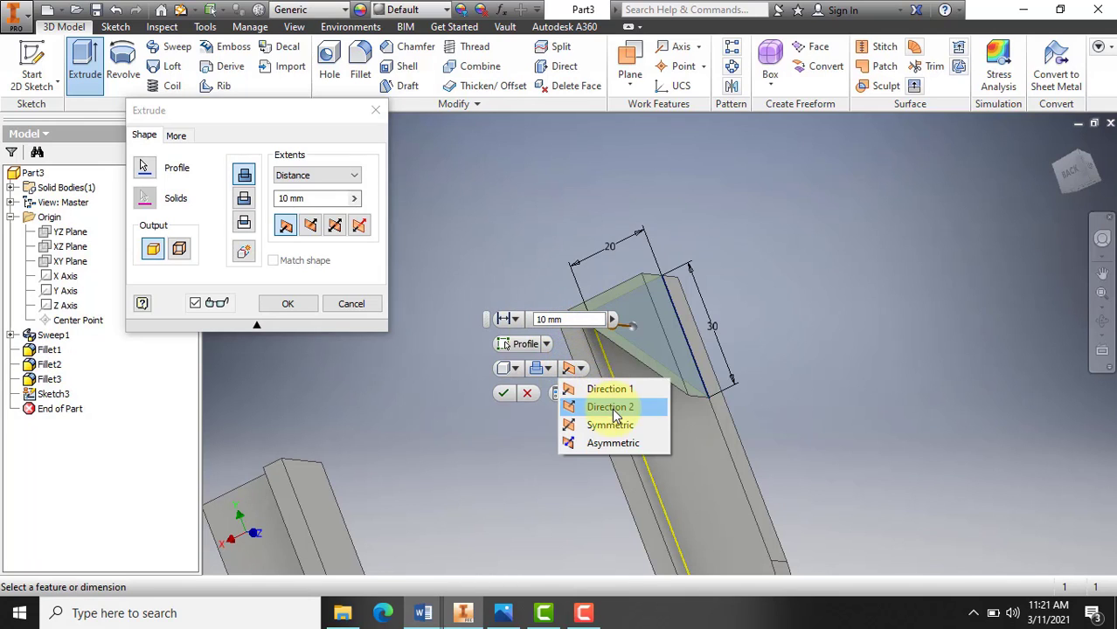
{"action": "left_click", "coordinate": [601, 399]}
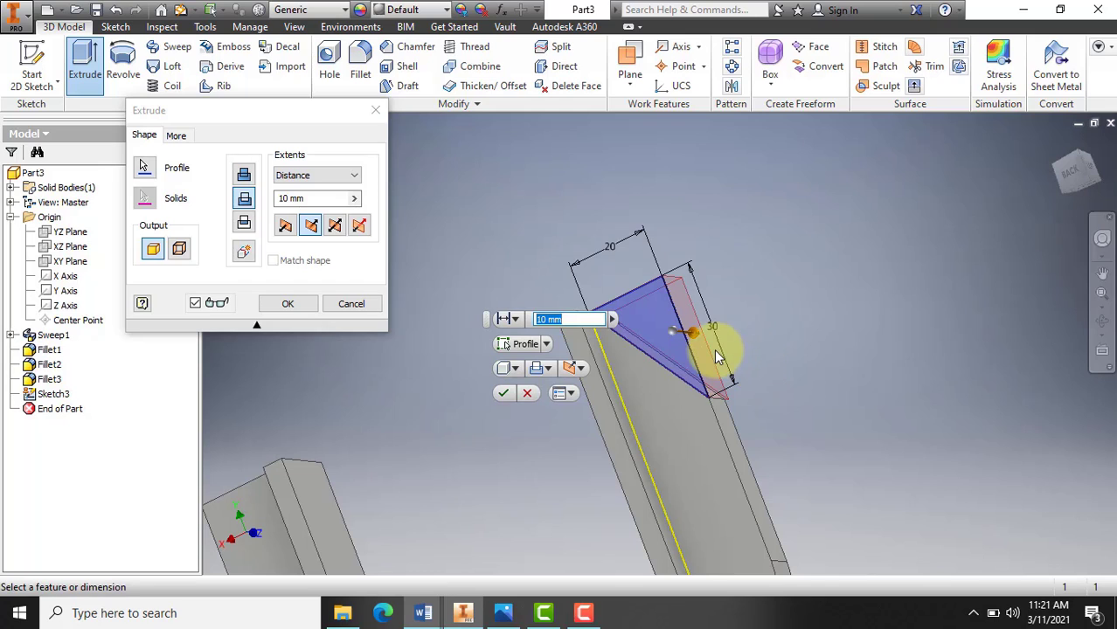
{"action": "left_click", "coordinate": [549, 368]}
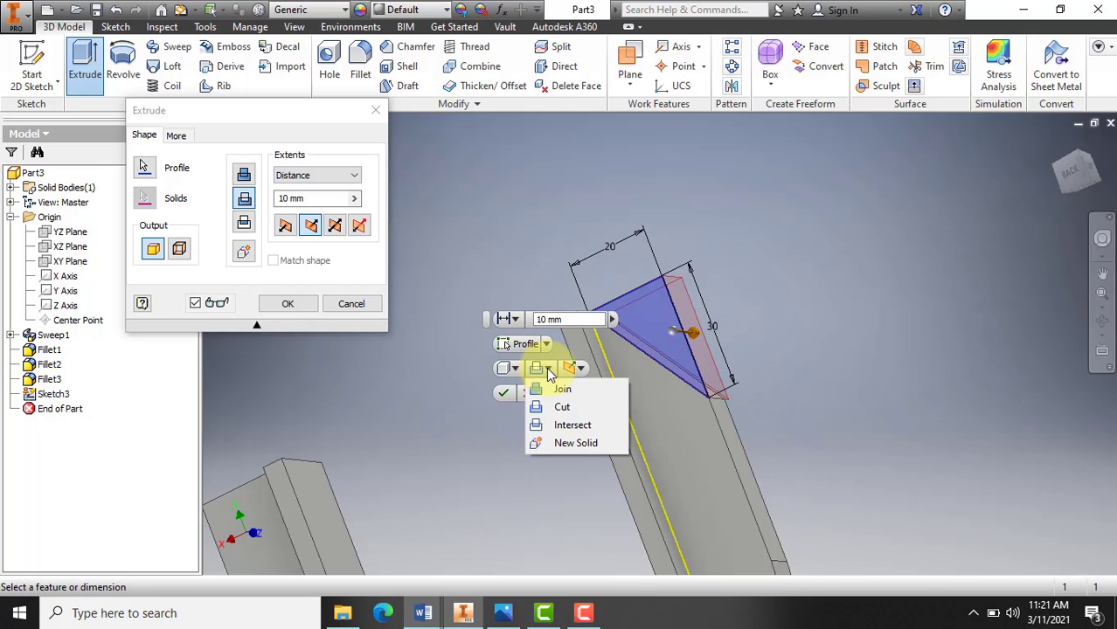
{"action": "left_click", "coordinate": [550, 409]}
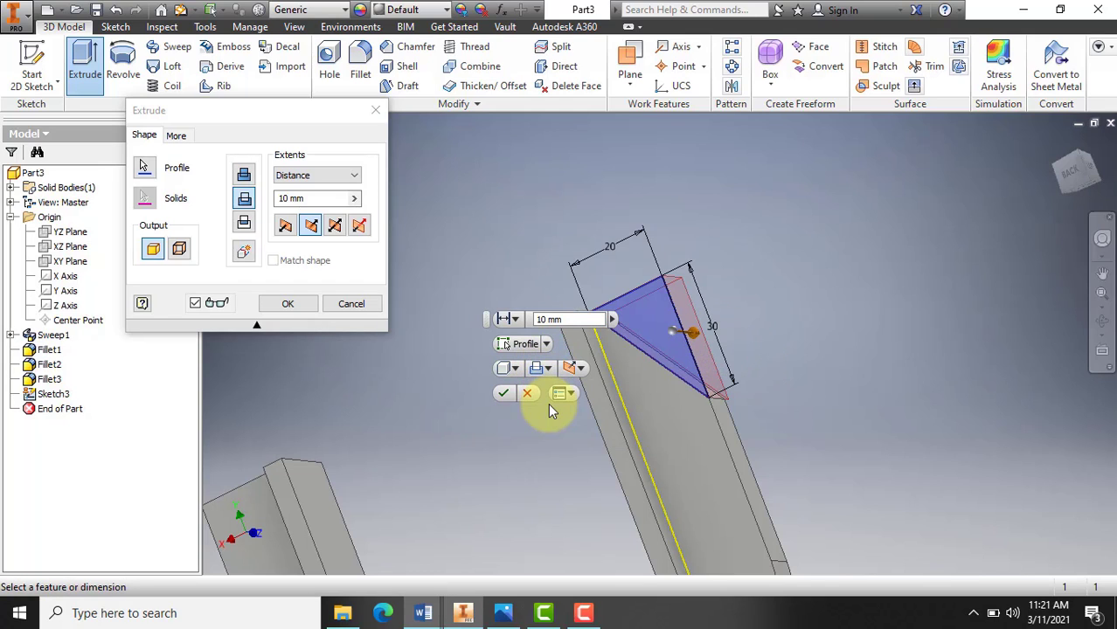
{"action": "left_click", "coordinate": [509, 394]}
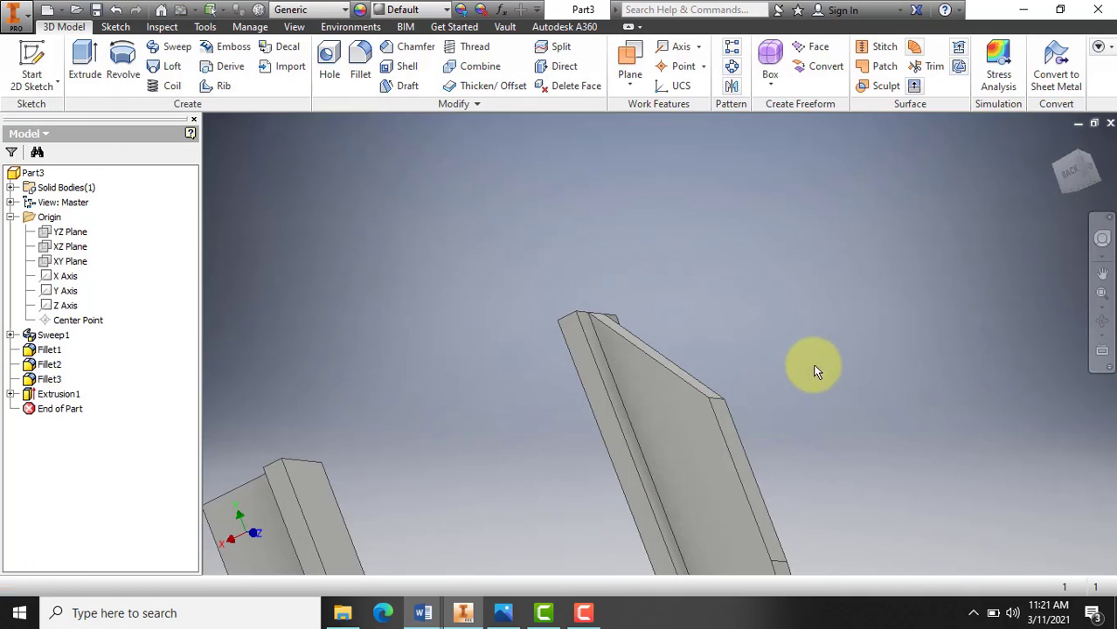
Start a new sketch on the flat U-shaped side face of the web.
{"action": "scroll", "coordinate": [732, 391], "scroll_direction": "up", "scroll_amount": 3}
{"action": "scroll", "coordinate": [733, 389], "scroll_direction": "down", "scroll_amount": 3}
{"action": "scroll", "coordinate": [732, 389], "scroll_direction": "up", "scroll_amount": 3}
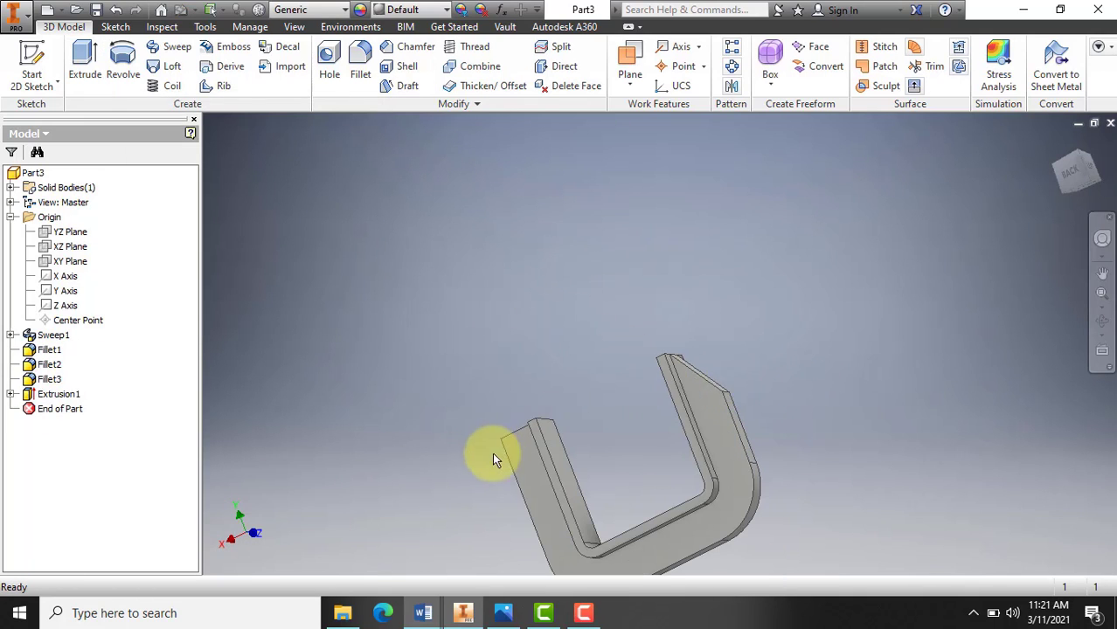
{"action": "scroll", "coordinate": [522, 460], "scroll_direction": "down", "scroll_amount": 1}
{"action": "left_click", "coordinate": [523, 456]}
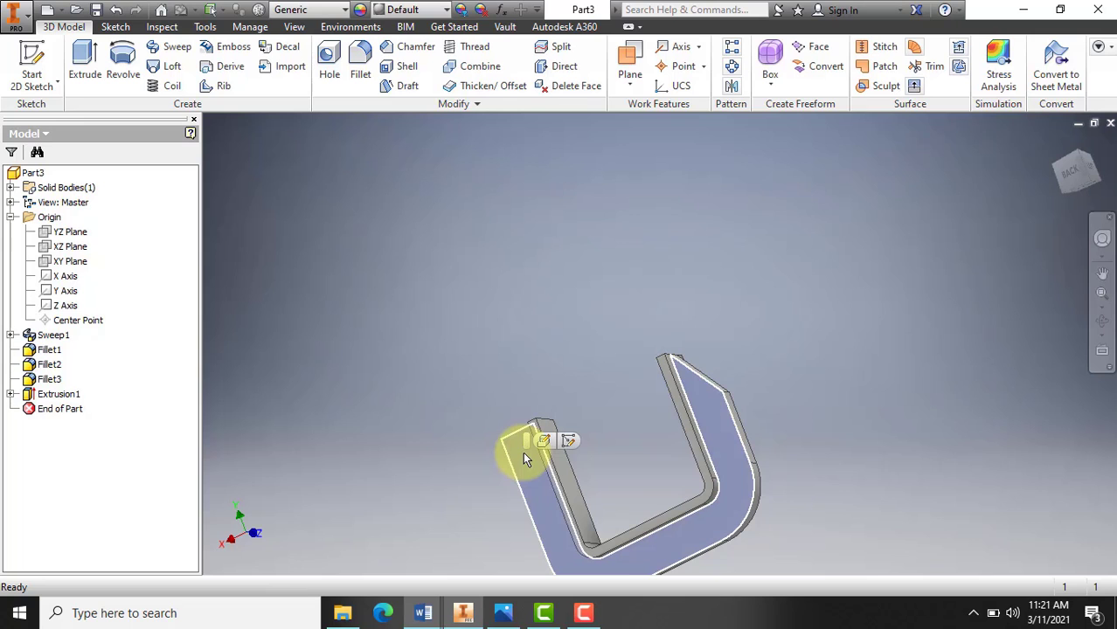
{"action": "left_click", "coordinate": [569, 439]}
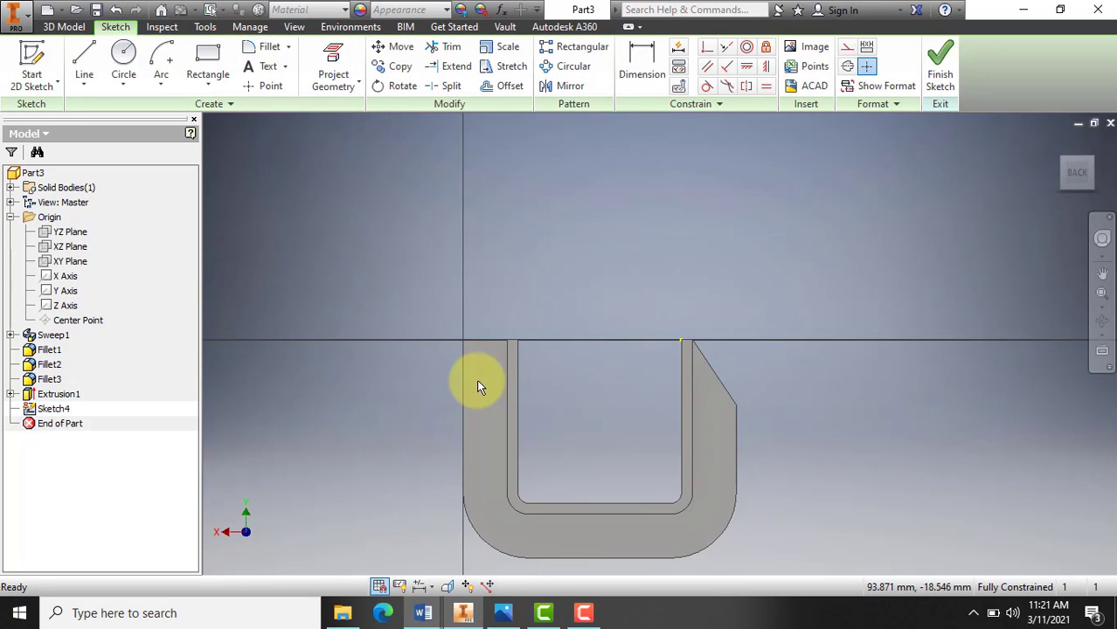
Check the M12 threaded end of the other arm in G-Klem.png in Photos, and return to Inventor.
{"action": "scroll", "coordinate": [476, 380], "scroll_direction": "down", "scroll_amount": 3}
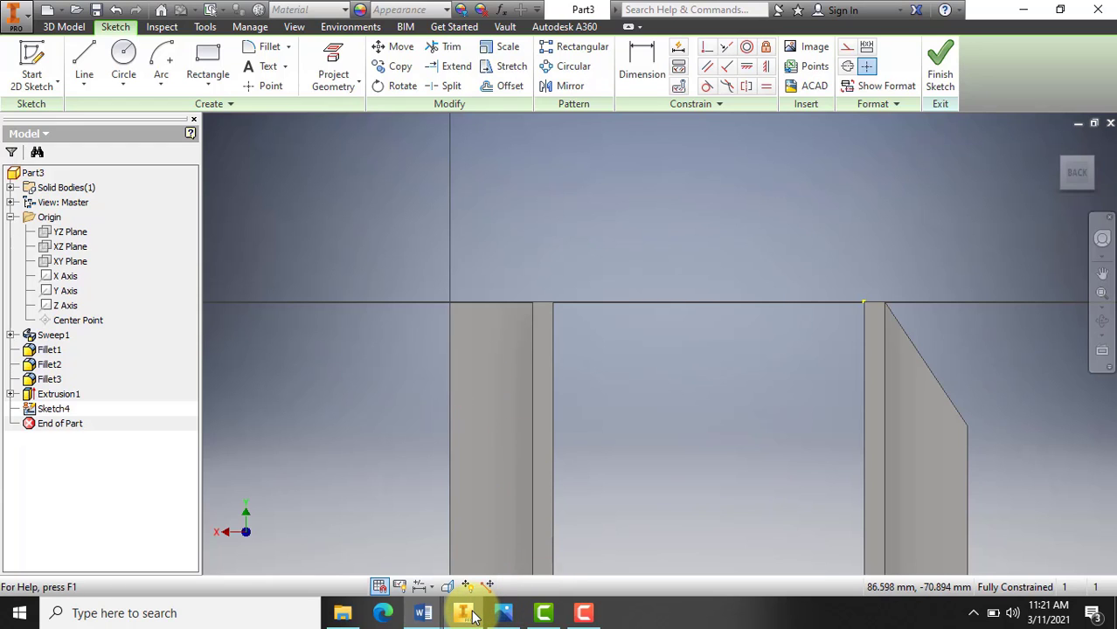
{"action": "mouse_move", "coordinate": [498, 618]}
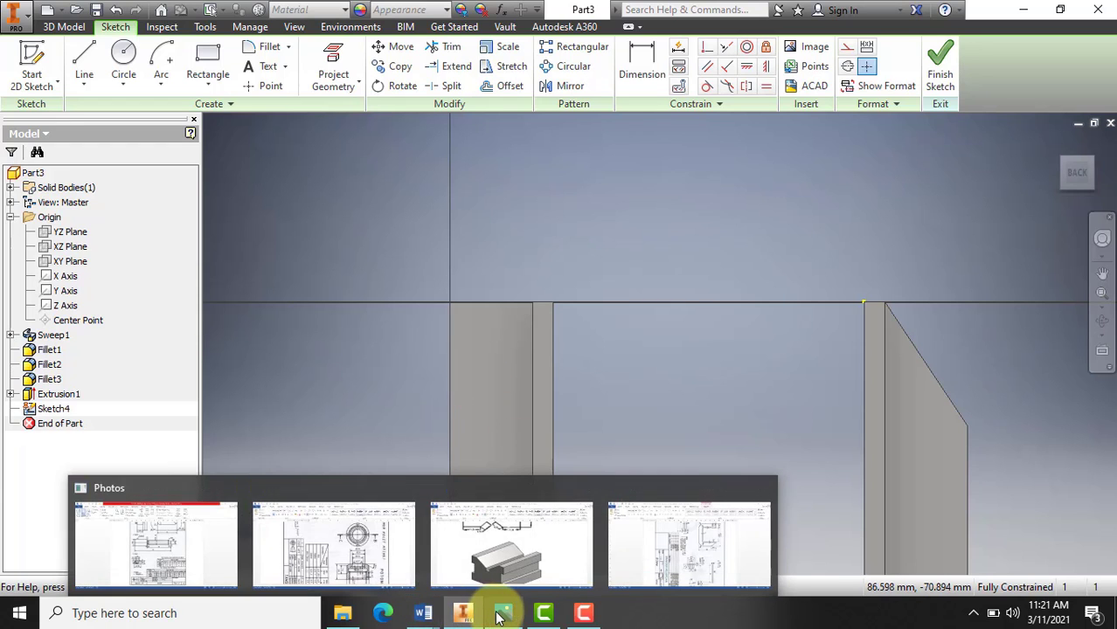
{"action": "left_click", "coordinate": [495, 533]}
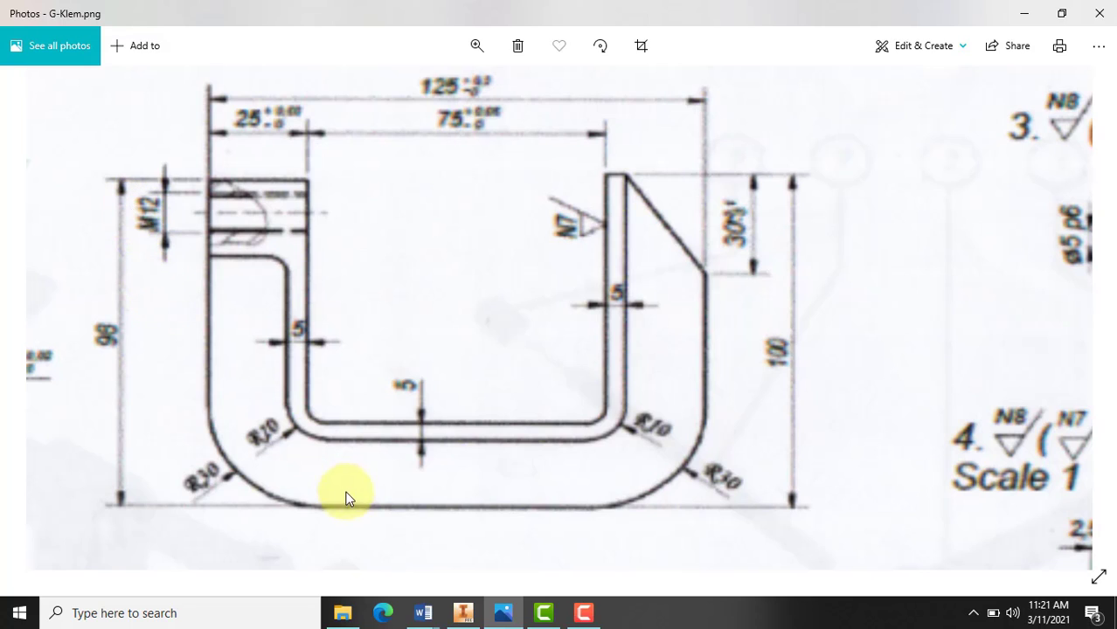
{"action": "left_click", "coordinate": [464, 615]}
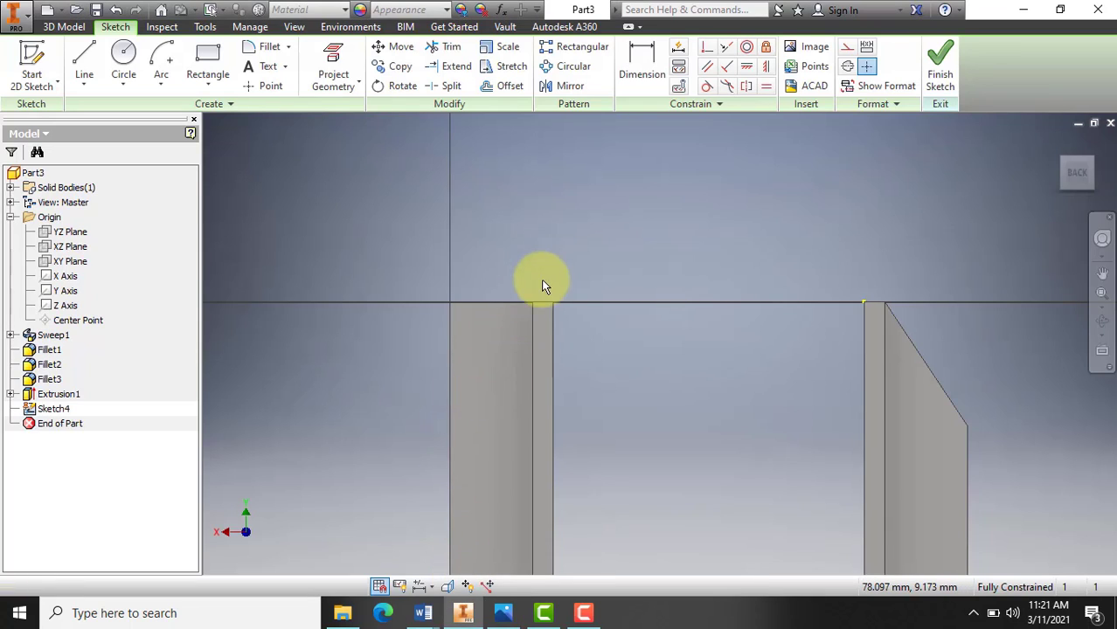
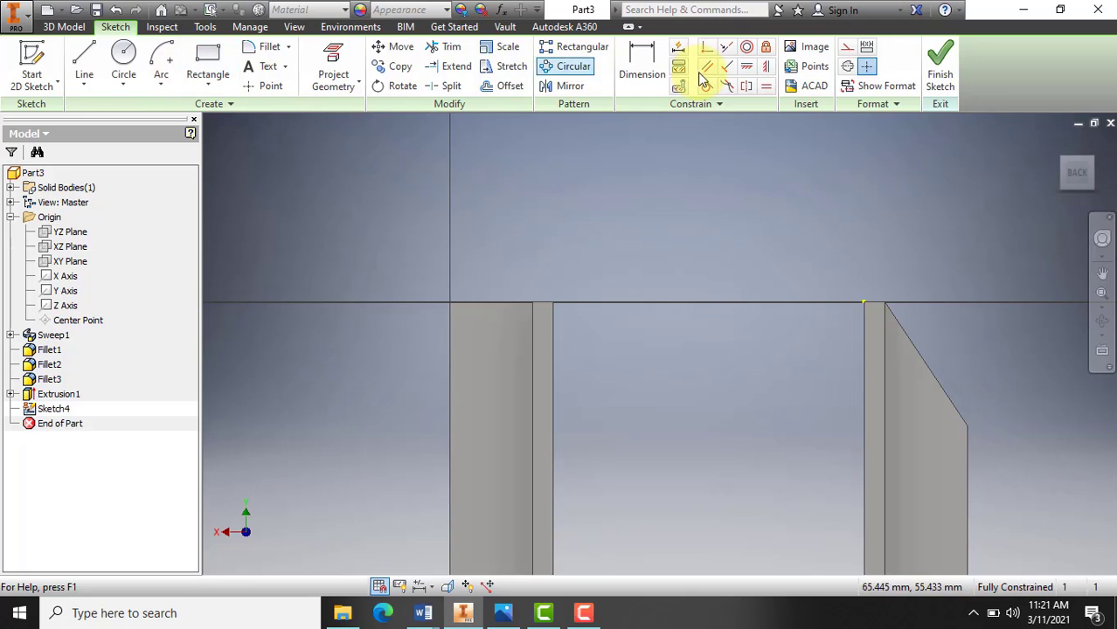
Sketch a rectangle about 41 mm wide across the unbevelled arm's end from its inner corner, and set its height to 2 mm.
{"action": "left_click", "coordinate": [210, 58]}
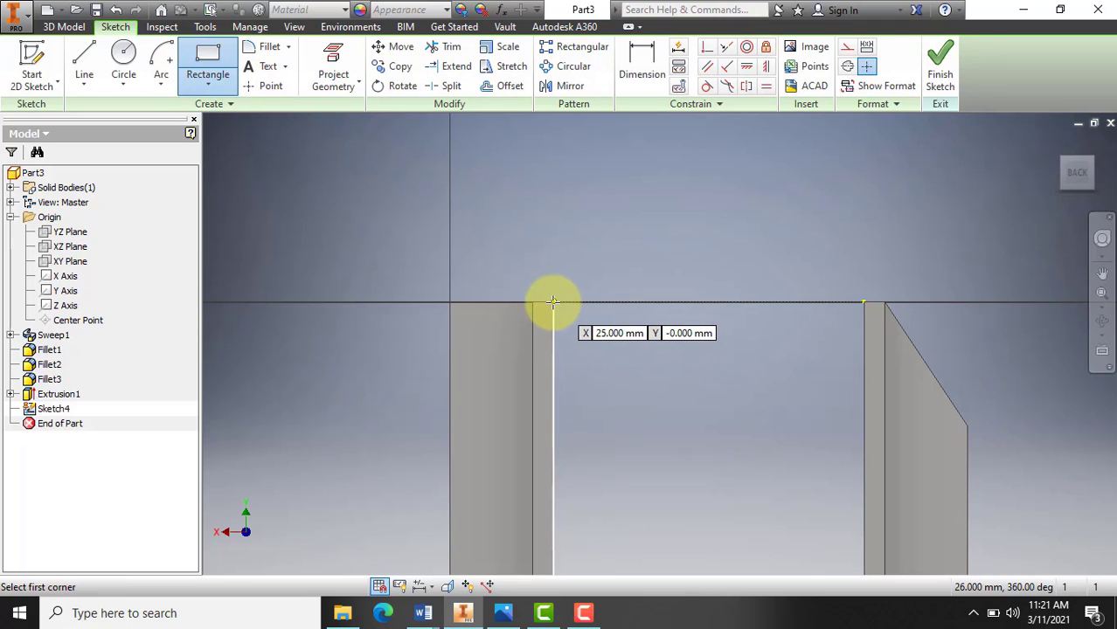
{"action": "left_click", "coordinate": [551, 303]}
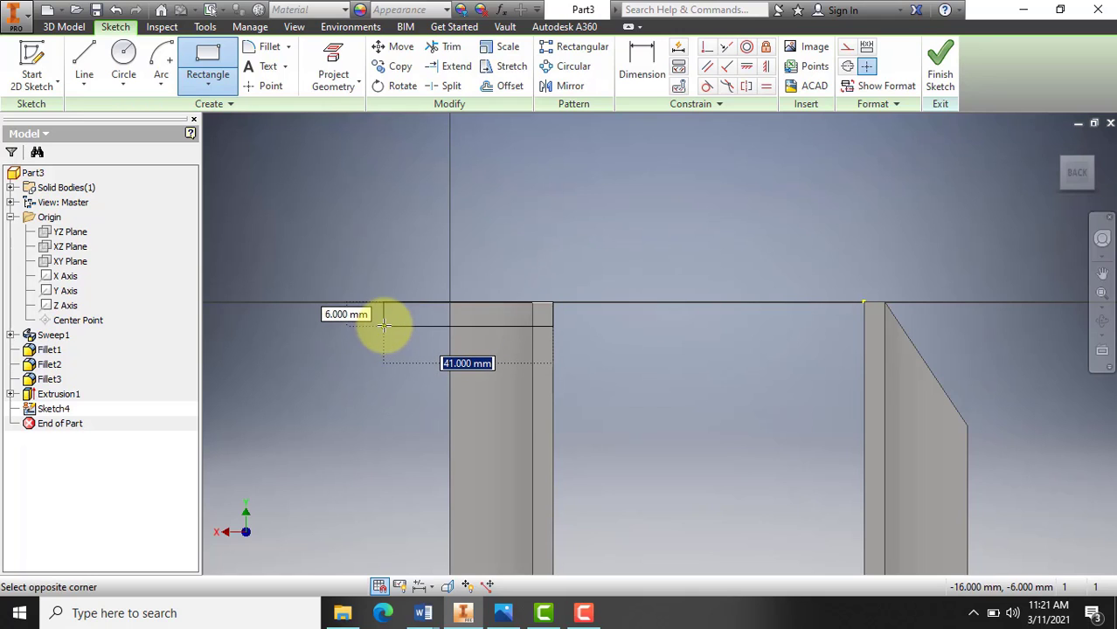
{"action": "left_click", "coordinate": [383, 330]}
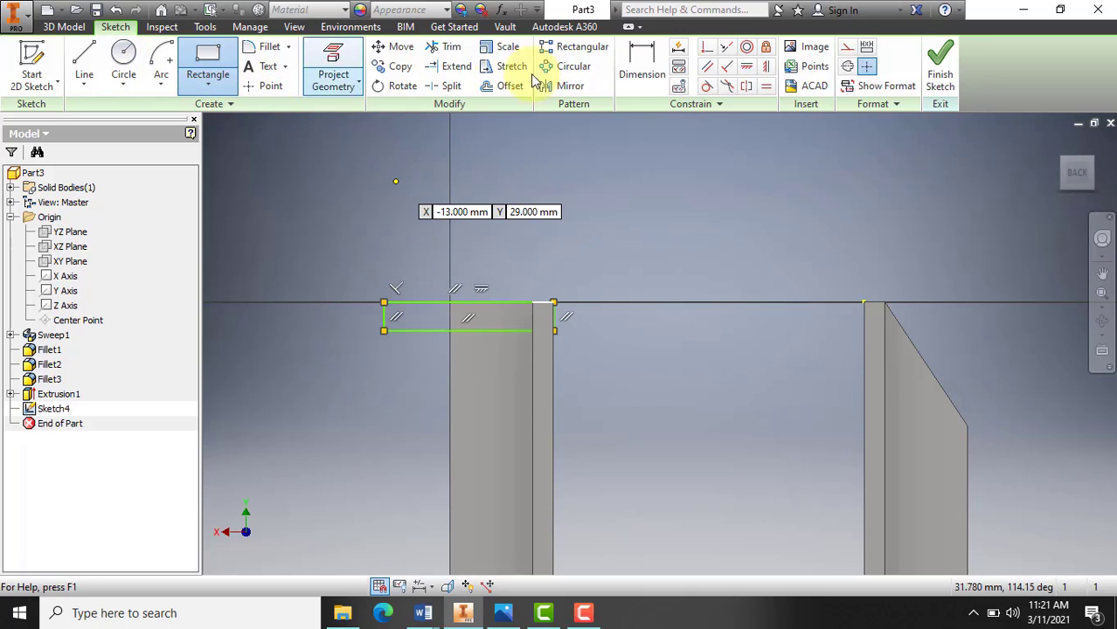
{"action": "left_click", "coordinate": [641, 57]}
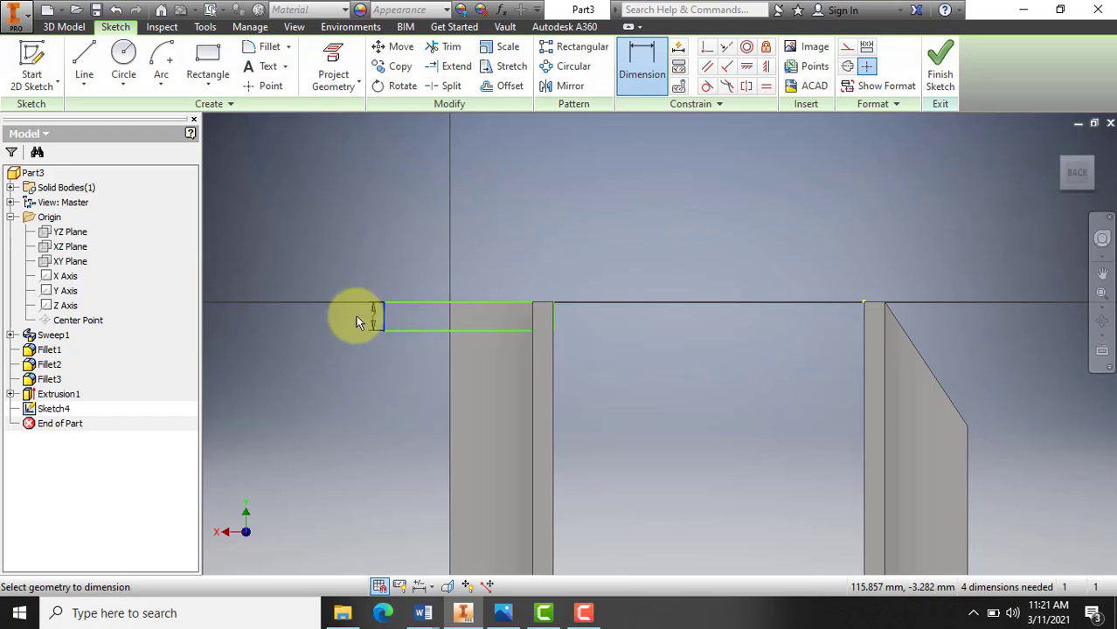
{"action": "left_click", "coordinate": [333, 315]}
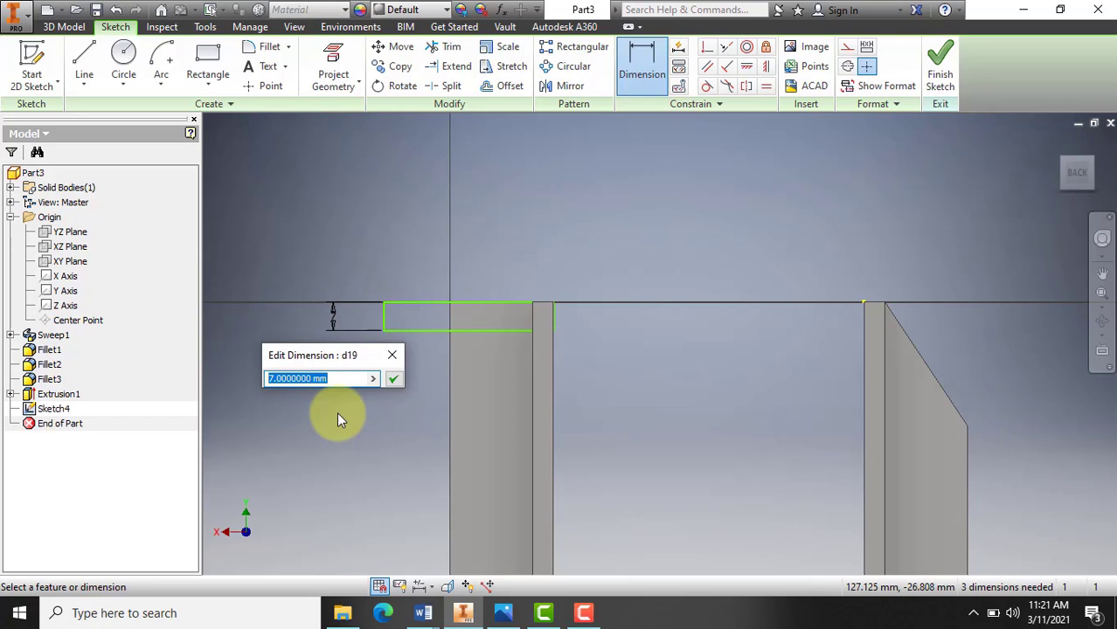
{"action": "type", "text": "2"}
{"action": "key", "text": "Return"}
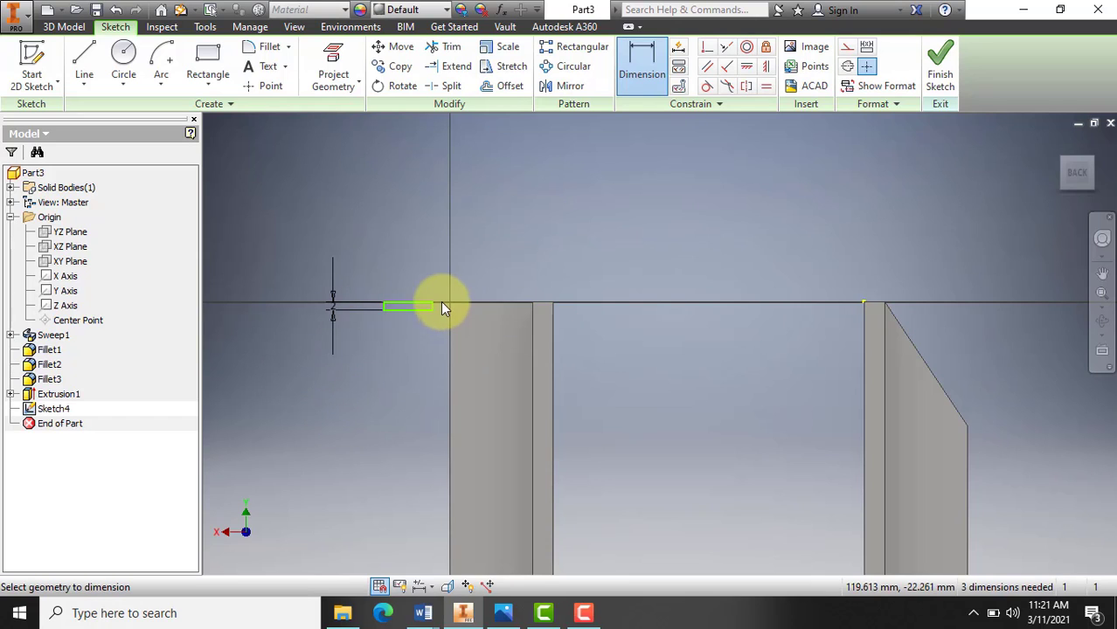
Dimension the rectangle's width to 30 mm.
{"action": "scroll", "coordinate": [441, 306], "scroll_direction": "down", "scroll_amount": 3}
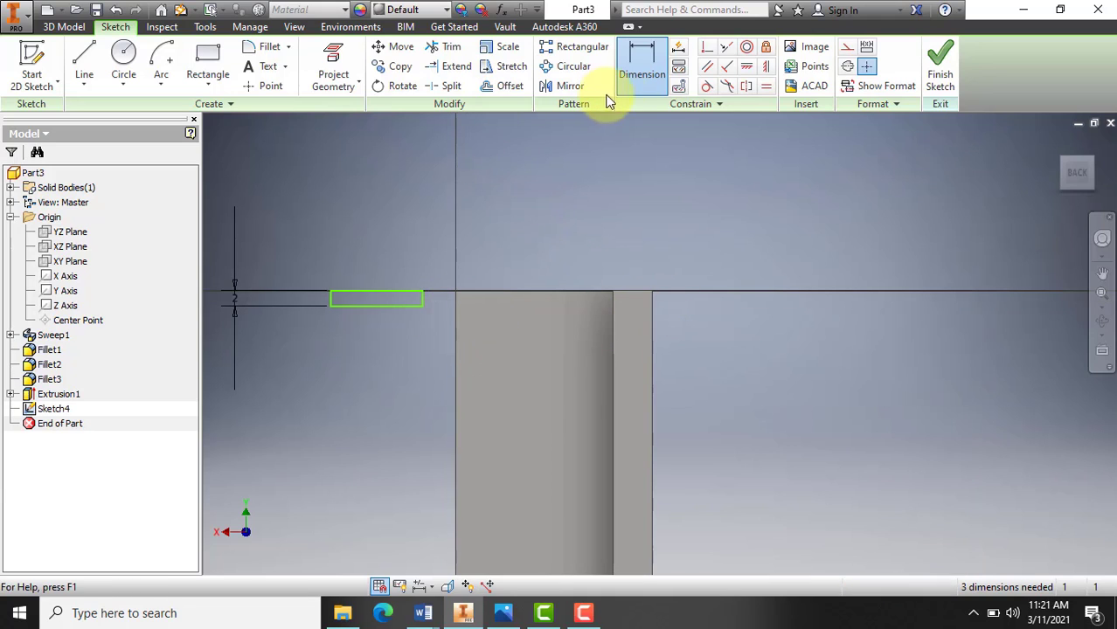
{"action": "left_click", "coordinate": [377, 304]}
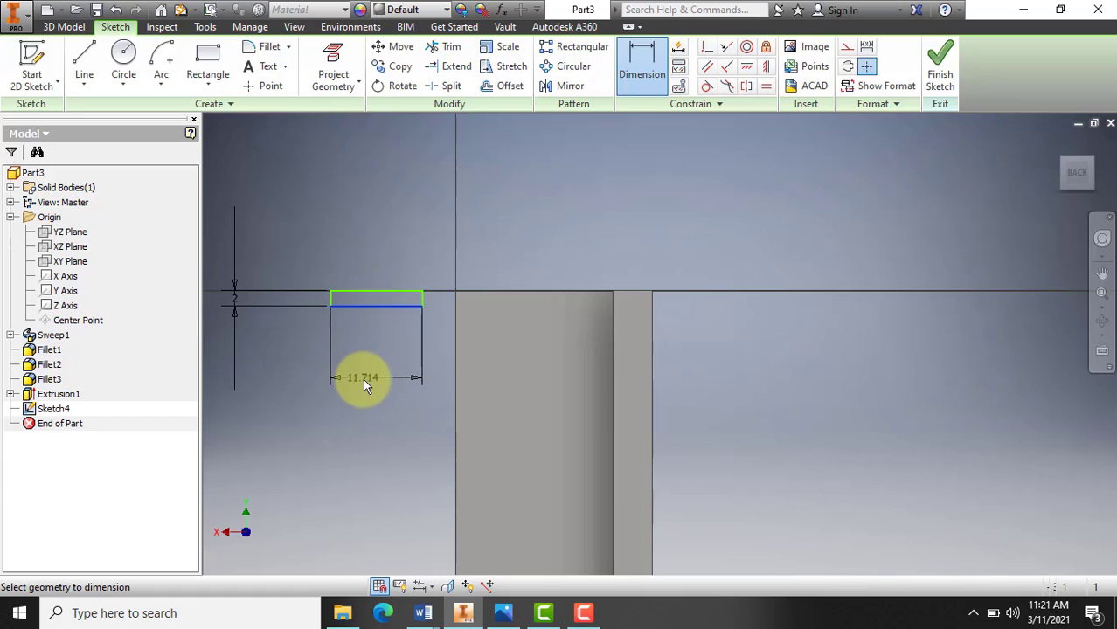
{"action": "left_click", "coordinate": [375, 374]}
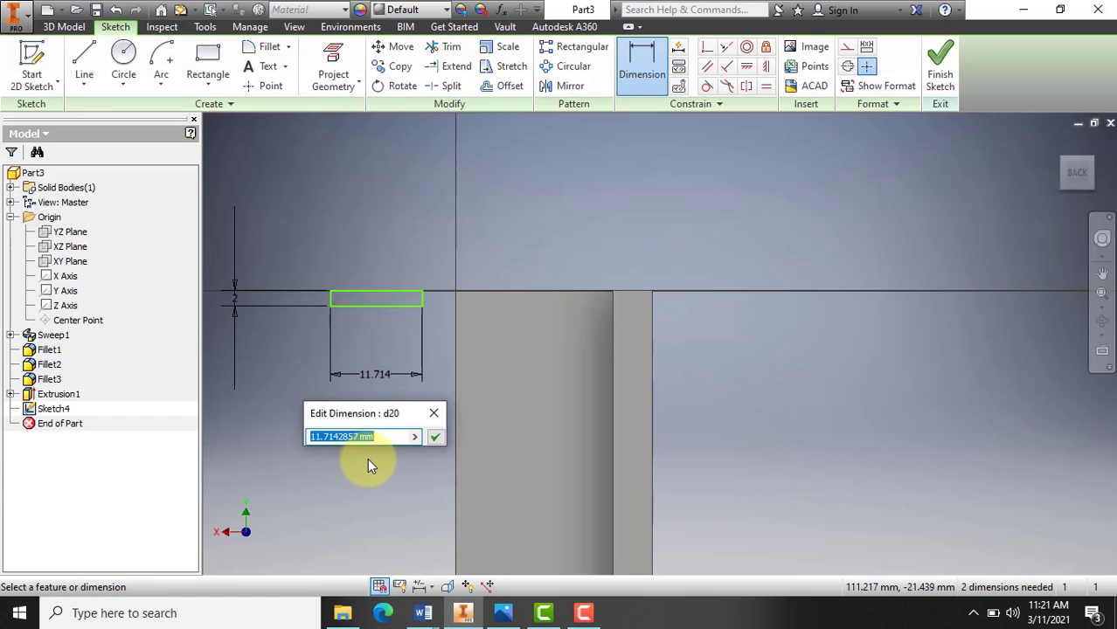
{"action": "type", "text": "30"}
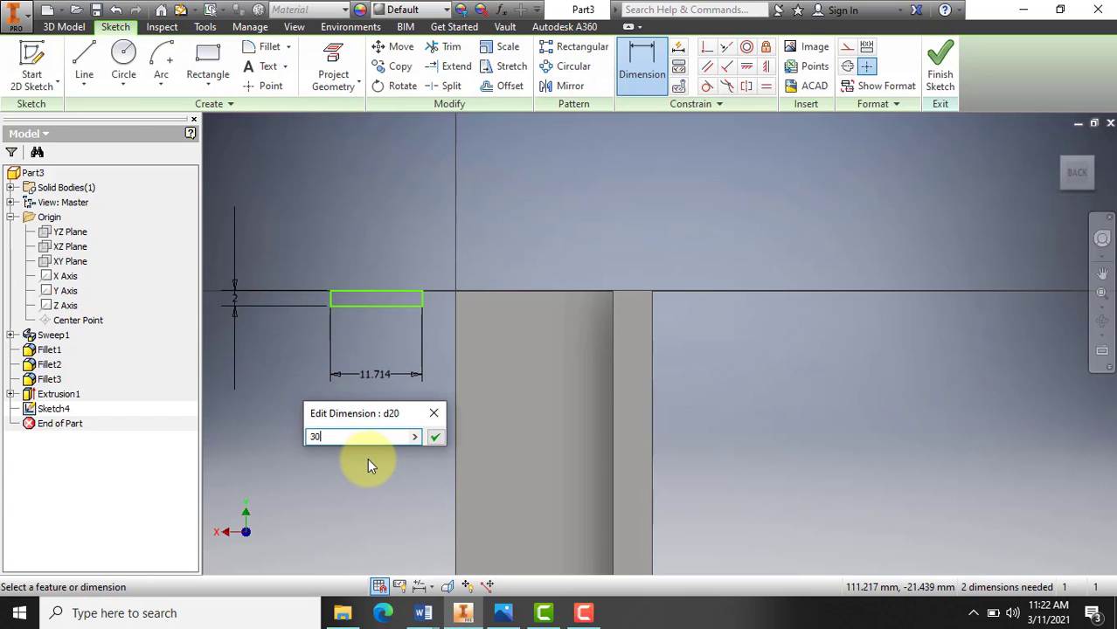
{"action": "left_click", "coordinate": [434, 436]}
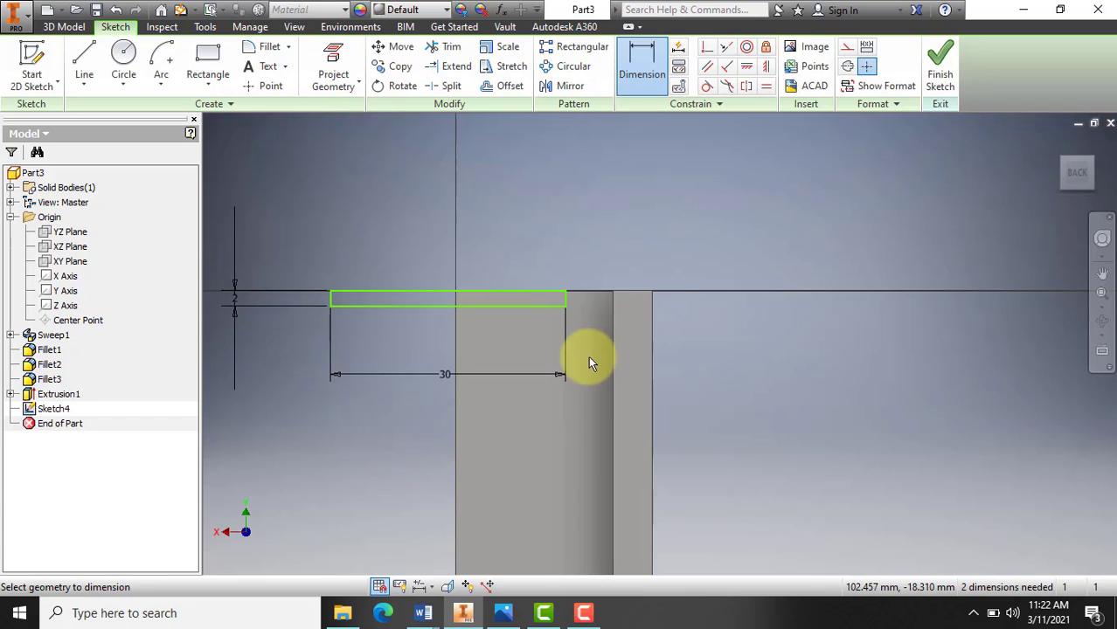
{"action": "left_click", "coordinate": [645, 67]}
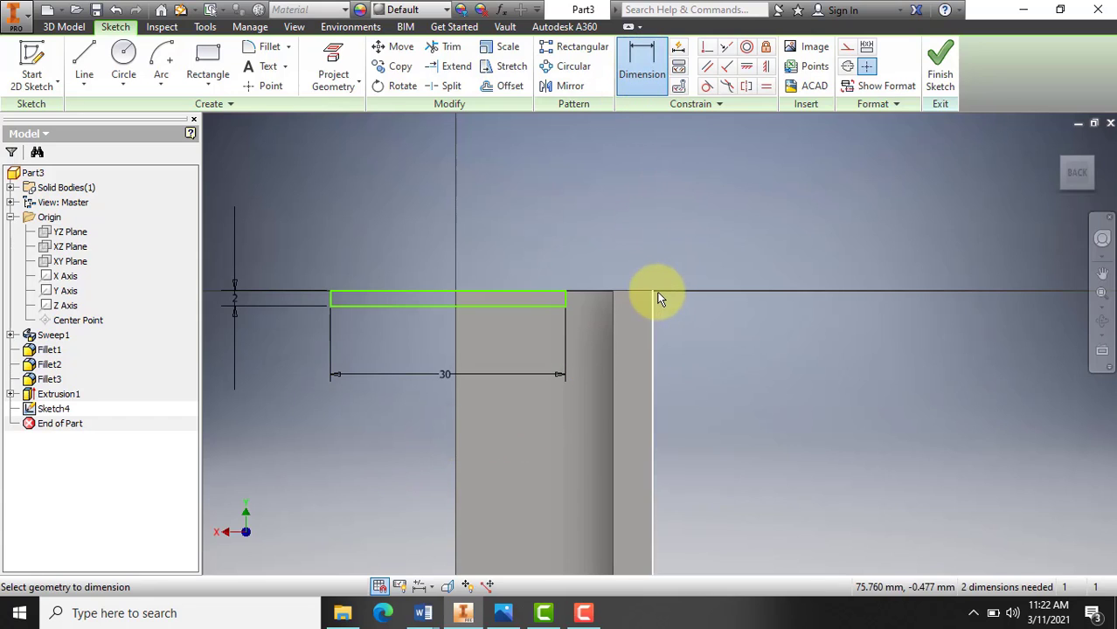
{"action": "left_click", "coordinate": [652, 294]}
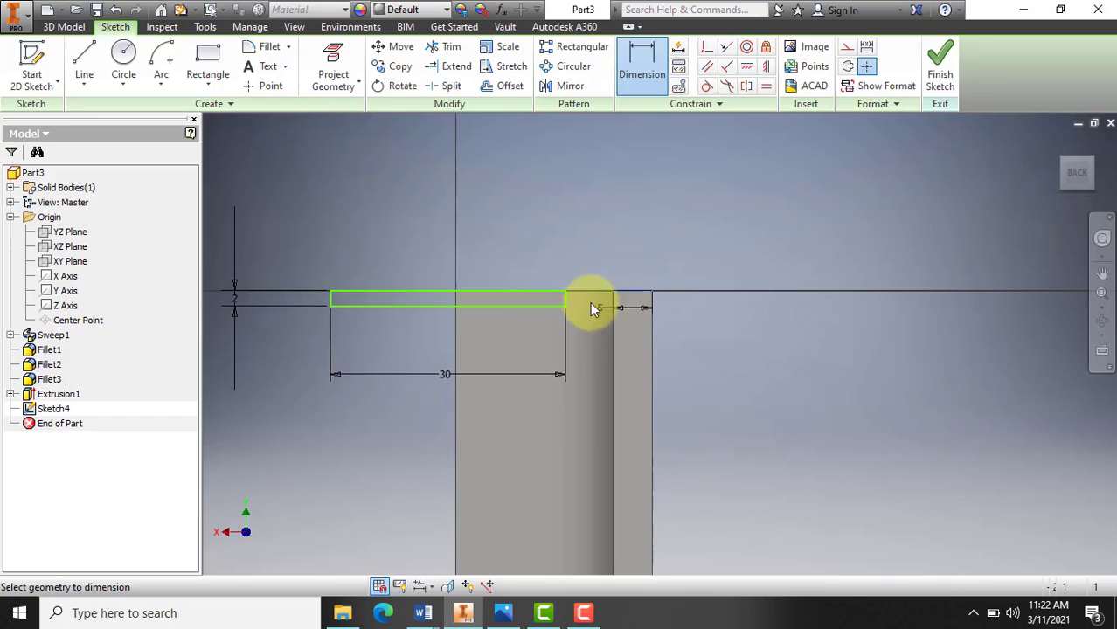
{"action": "left_click", "coordinate": [566, 298]}
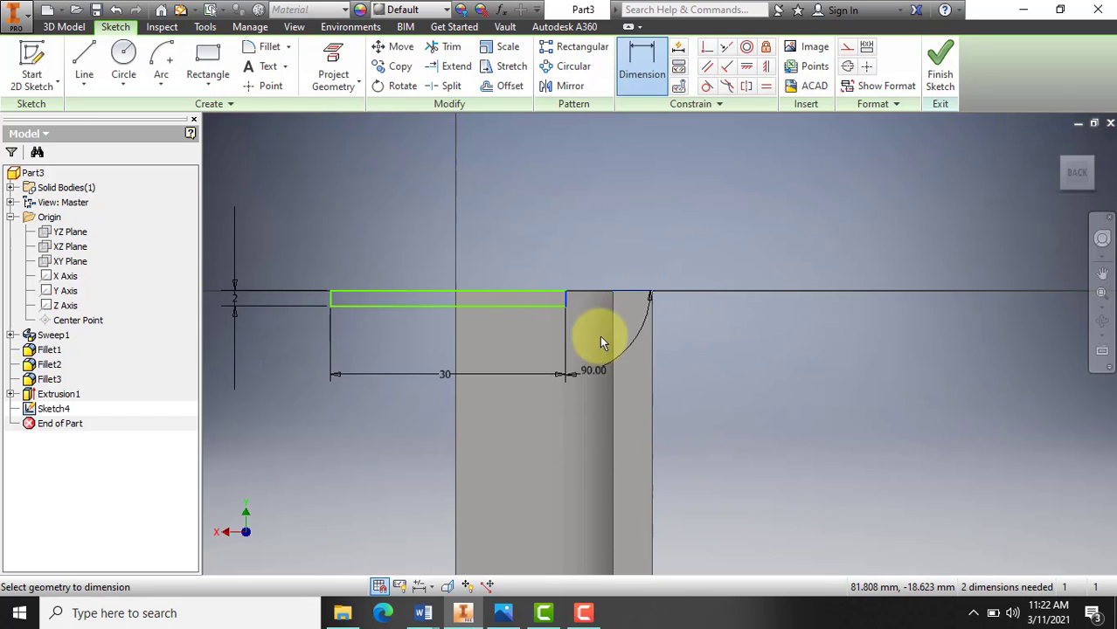
{"action": "key", "text": "Escape"}
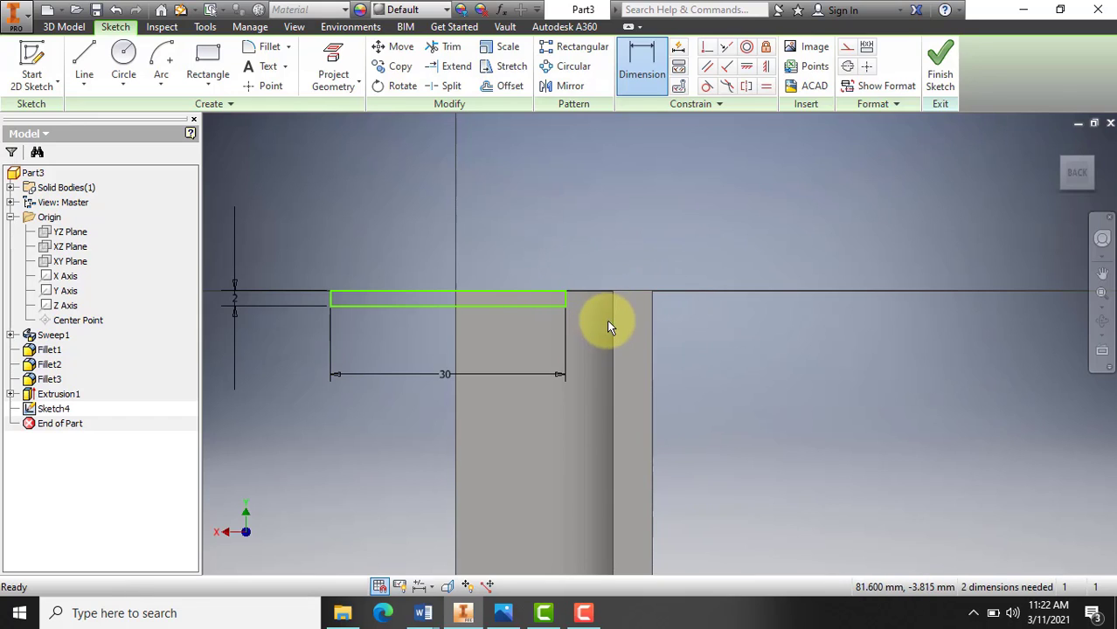
Set the distance between the rectangle's short side and the arm's inner edge to 0 mm, and finish the sketch.
{"action": "left_click", "coordinate": [643, 65]}
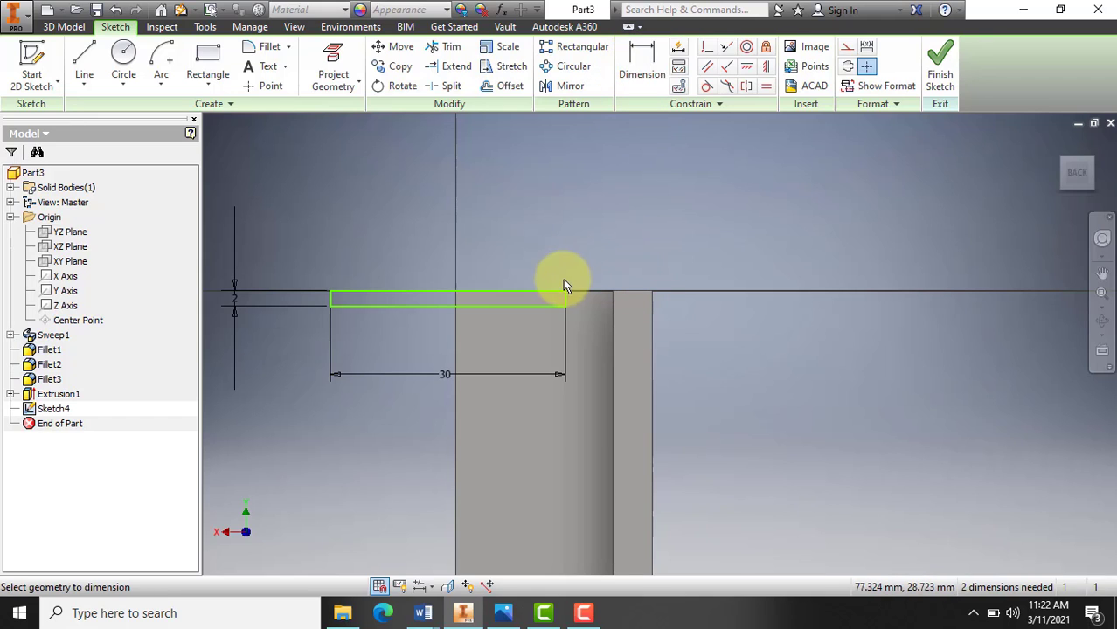
{"action": "left_click", "coordinate": [654, 315]}
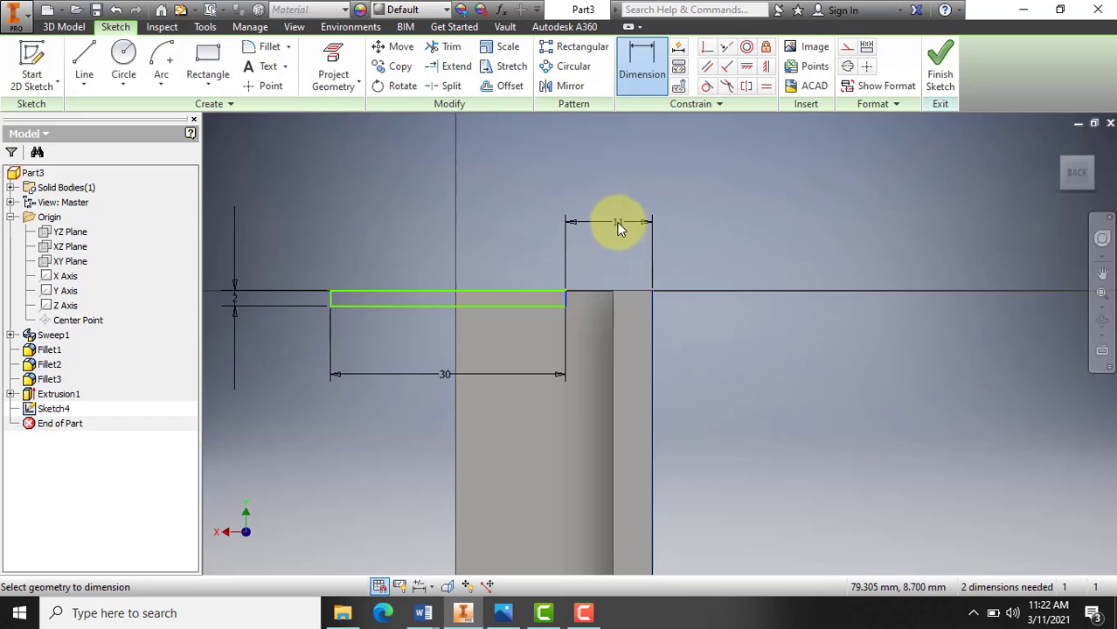
{"action": "left_click", "coordinate": [618, 226]}
{"action": "type", "text": "0"}
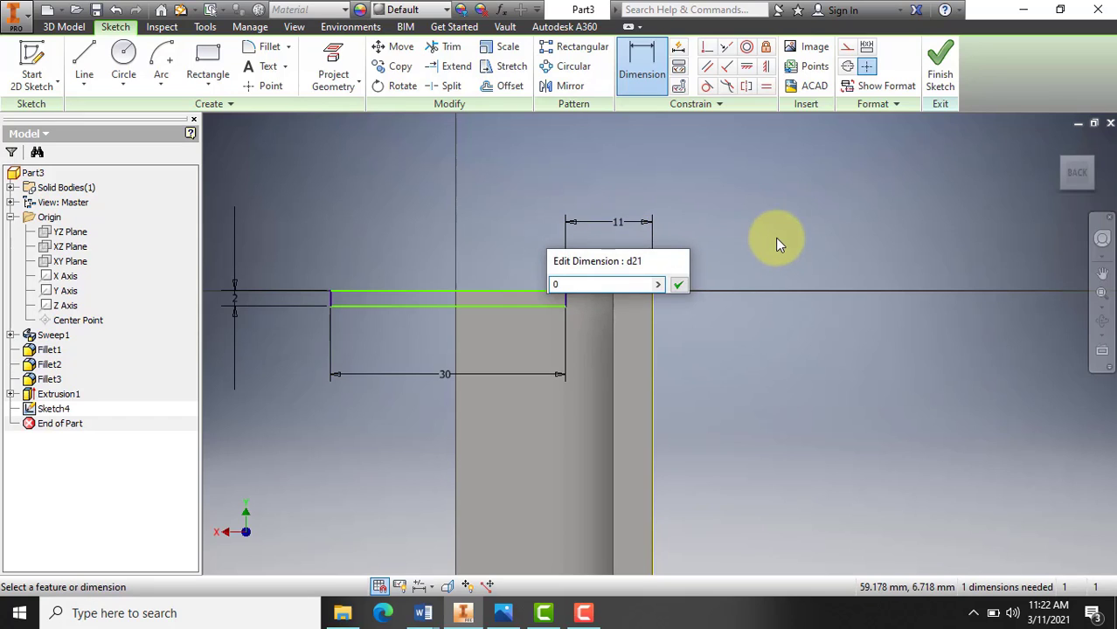
{"action": "key", "text": "Return"}
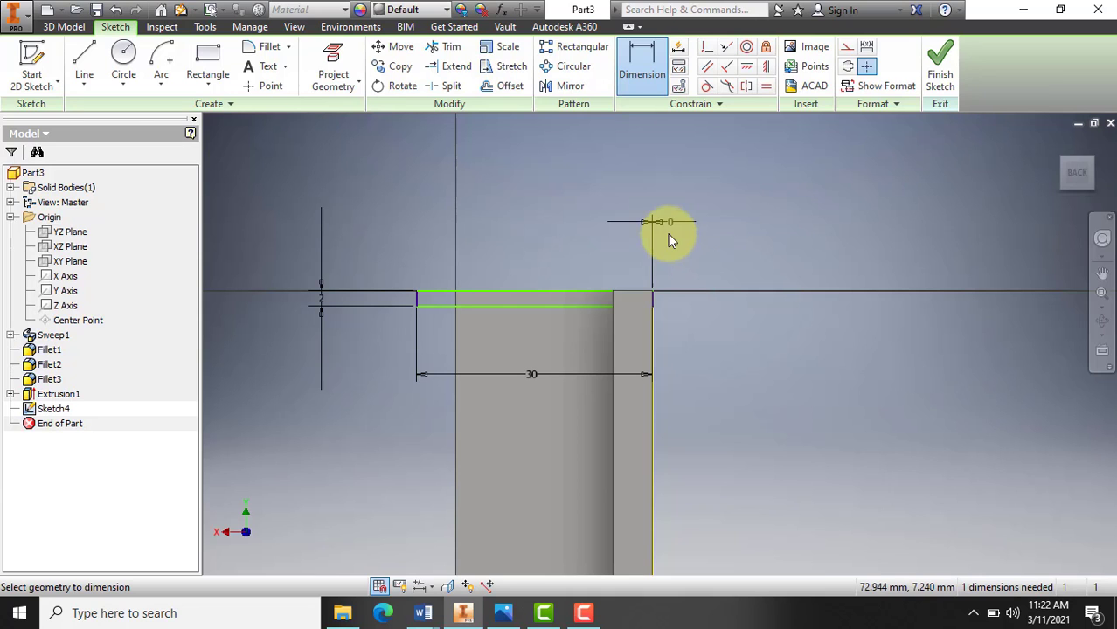
{"action": "left_click", "coordinate": [942, 63]}
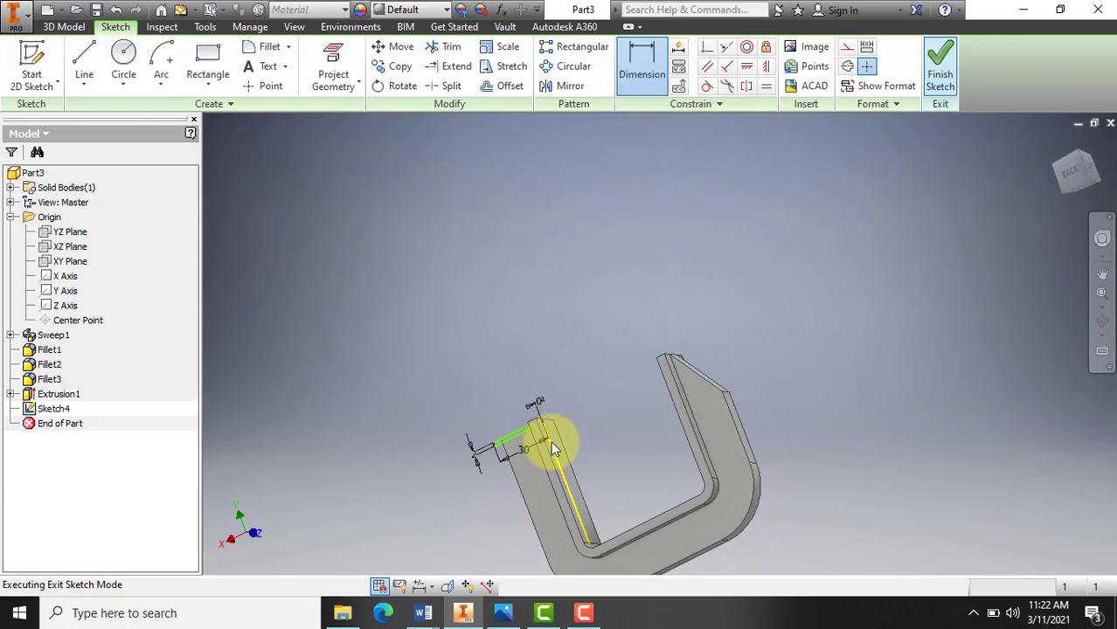
Extrude the rectangle as a 40 mm symmetric cut to trim the end of the unbevelled arm.
{"action": "scroll", "coordinate": [531, 436], "scroll_direction": "down", "scroll_amount": 6}
{"action": "scroll", "coordinate": [493, 414], "scroll_direction": "up", "scroll_amount": 4}
{"action": "scroll", "coordinate": [447, 415], "scroll_direction": "down", "scroll_amount": 4}
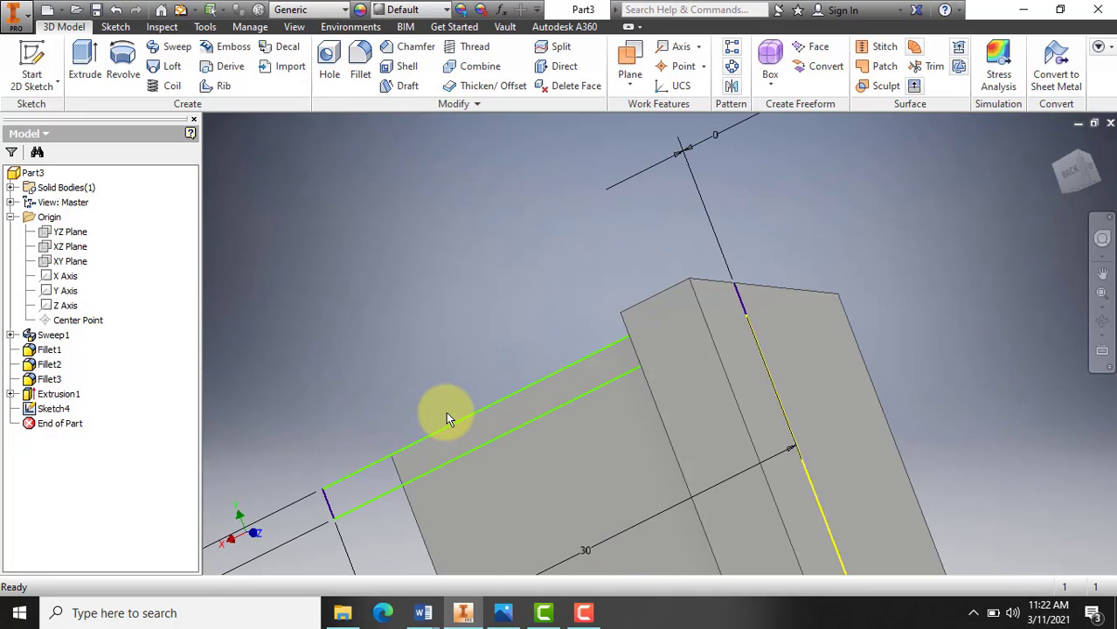
{"action": "scroll", "coordinate": [446, 415], "scroll_direction": "up", "scroll_amount": 2}
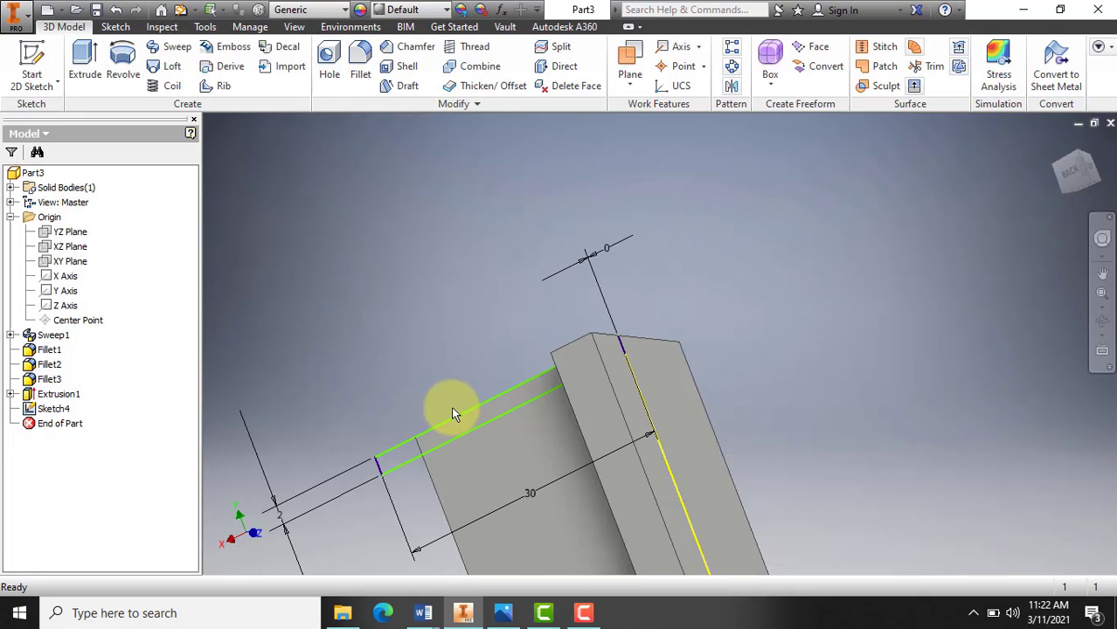
{"action": "left_click", "coordinate": [85, 63]}
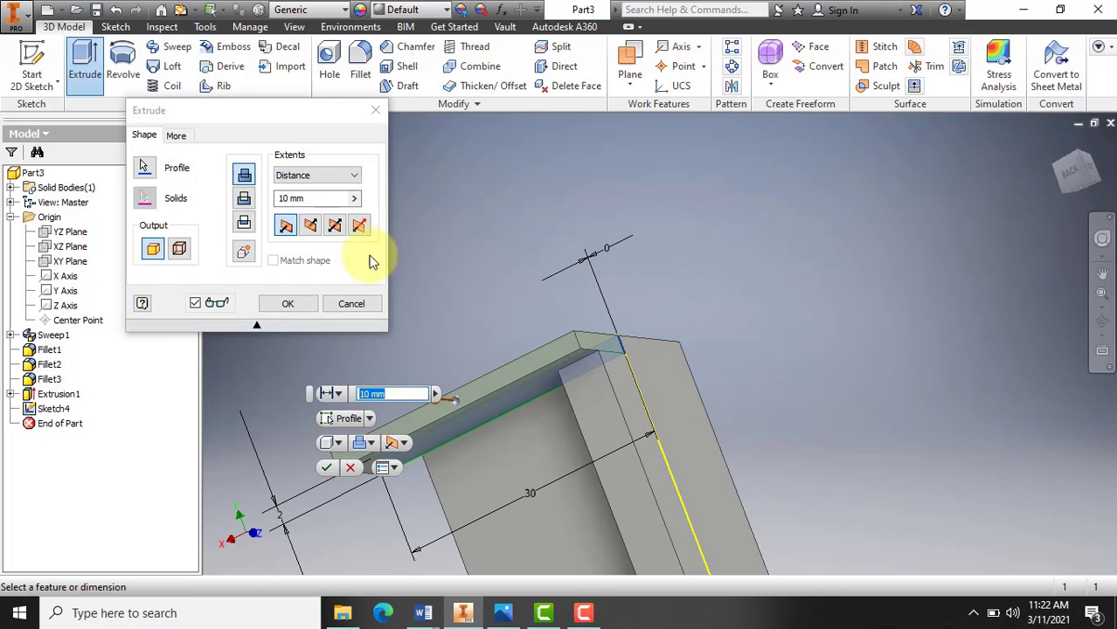
{"action": "left_click", "coordinate": [338, 228]}
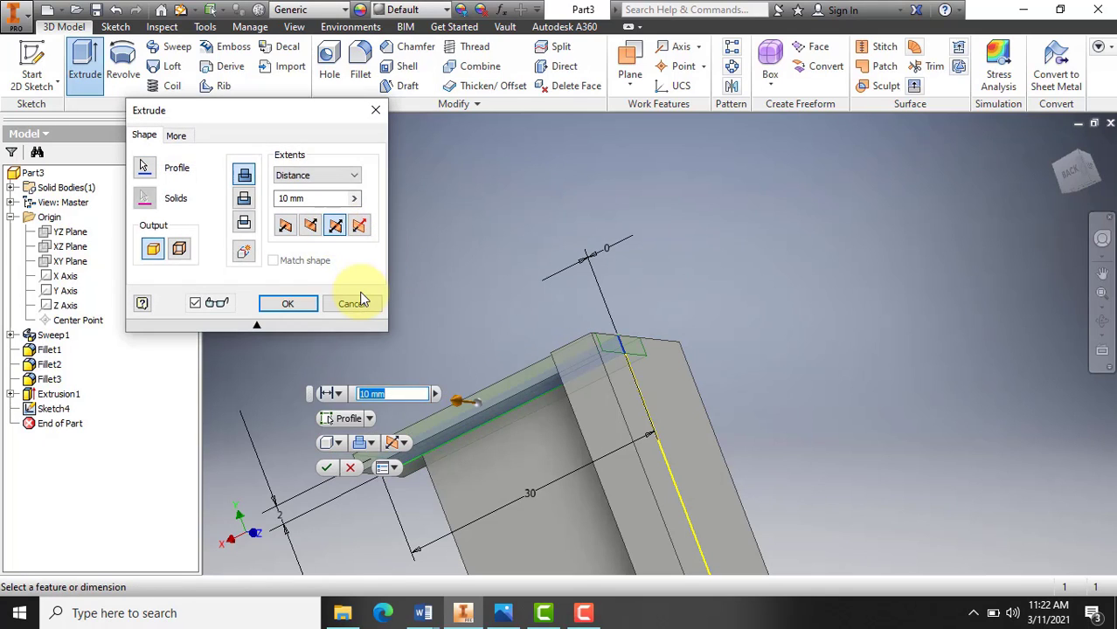
{"action": "double_click", "coordinate": [280, 199]}
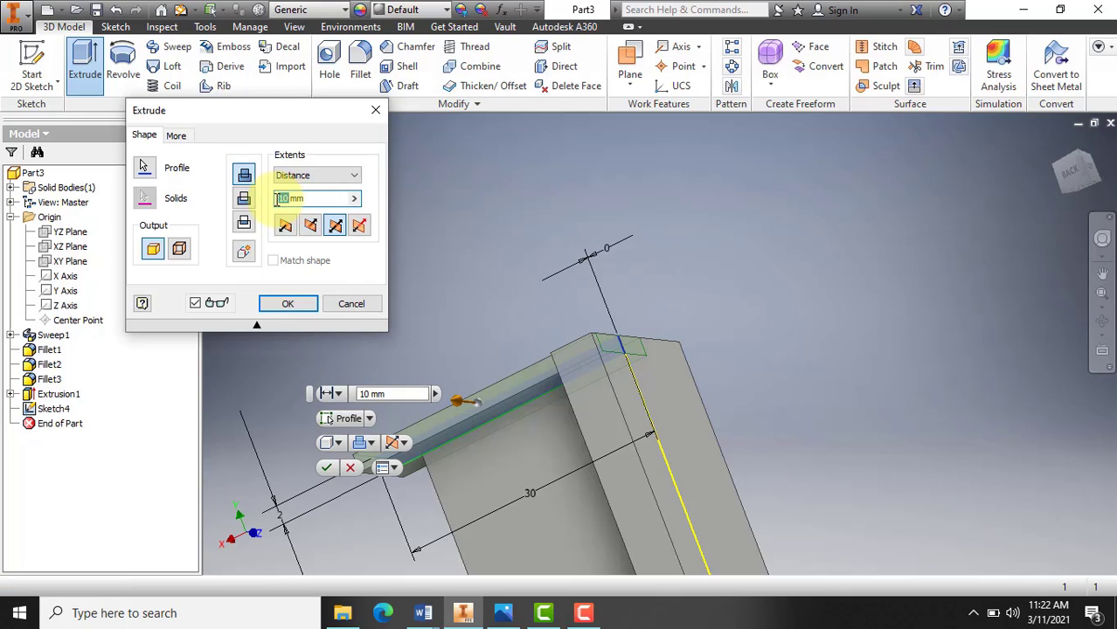
{"action": "type", "text": "20"}
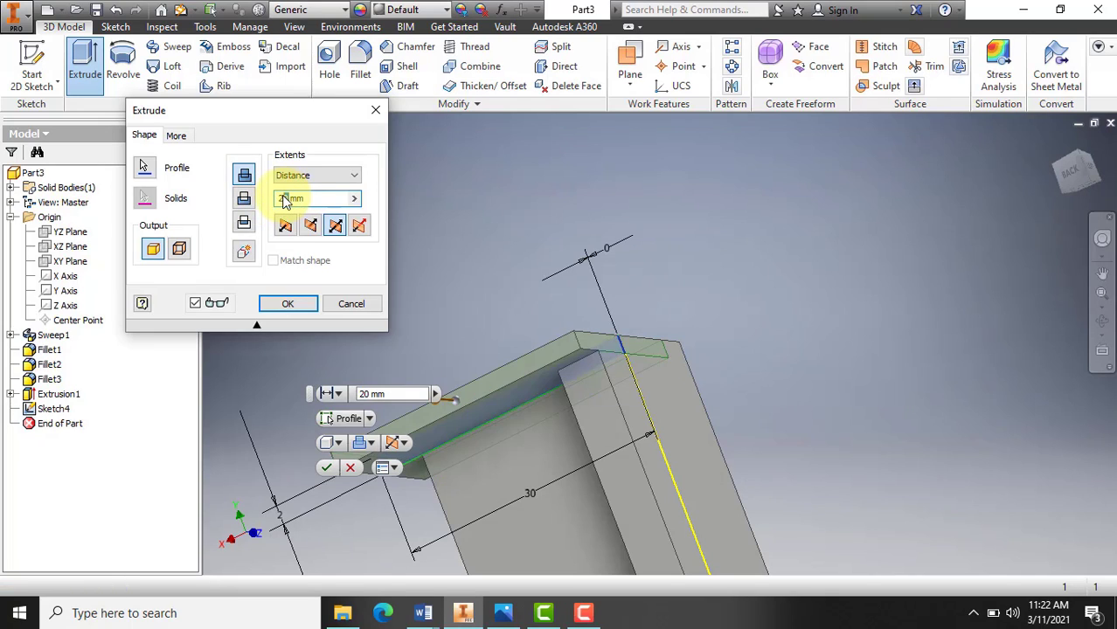
{"action": "key", "text": "BackSpace"}
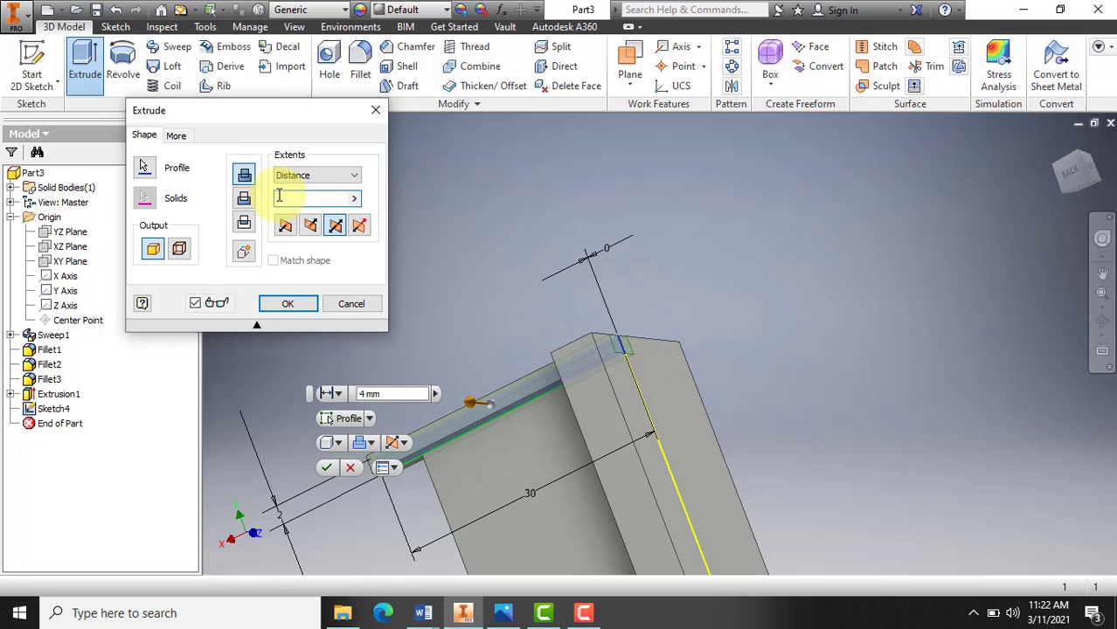
{"action": "type", "text": "40"}
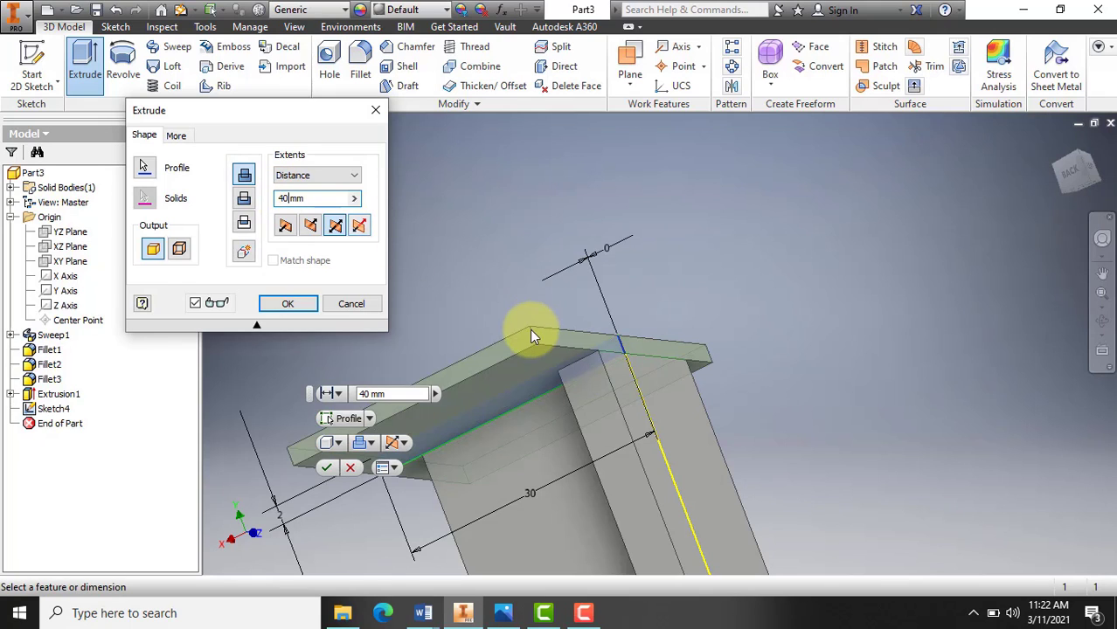
{"action": "left_click", "coordinate": [246, 199]}
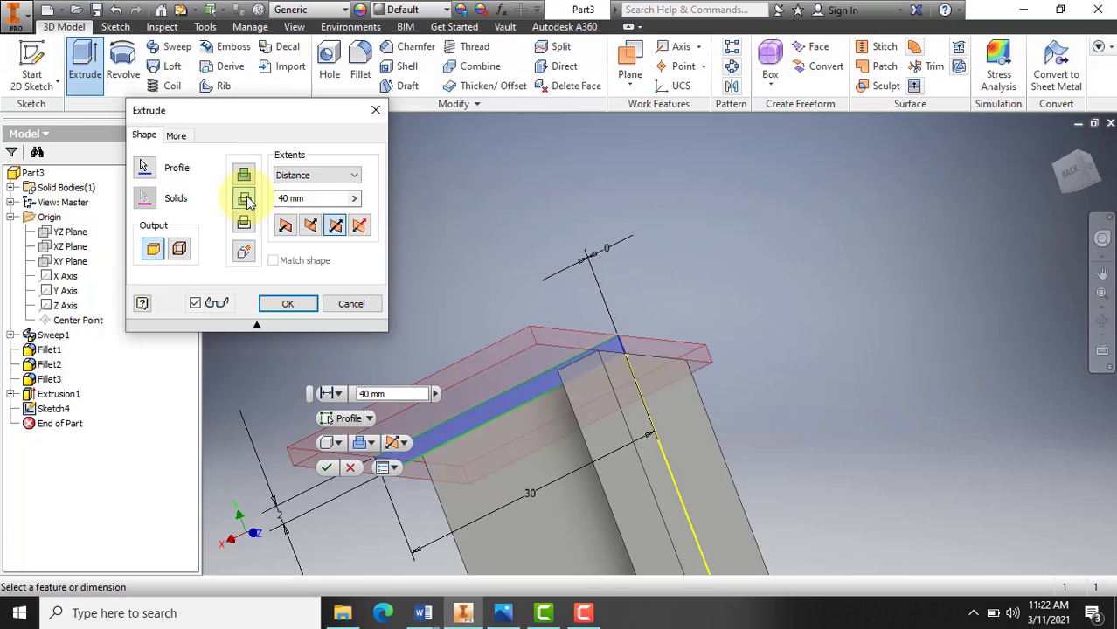
{"action": "left_click", "coordinate": [291, 304]}
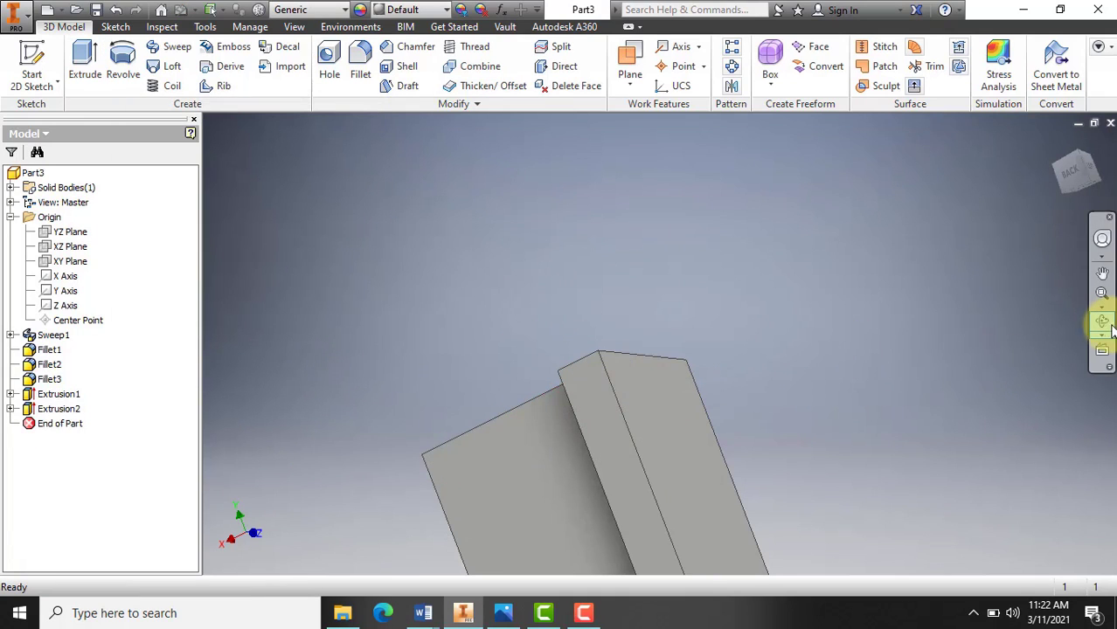
Examine the trimmed arm end and its position relative to the bevelled arm.
{"action": "left_click", "coordinate": [1104, 324]}
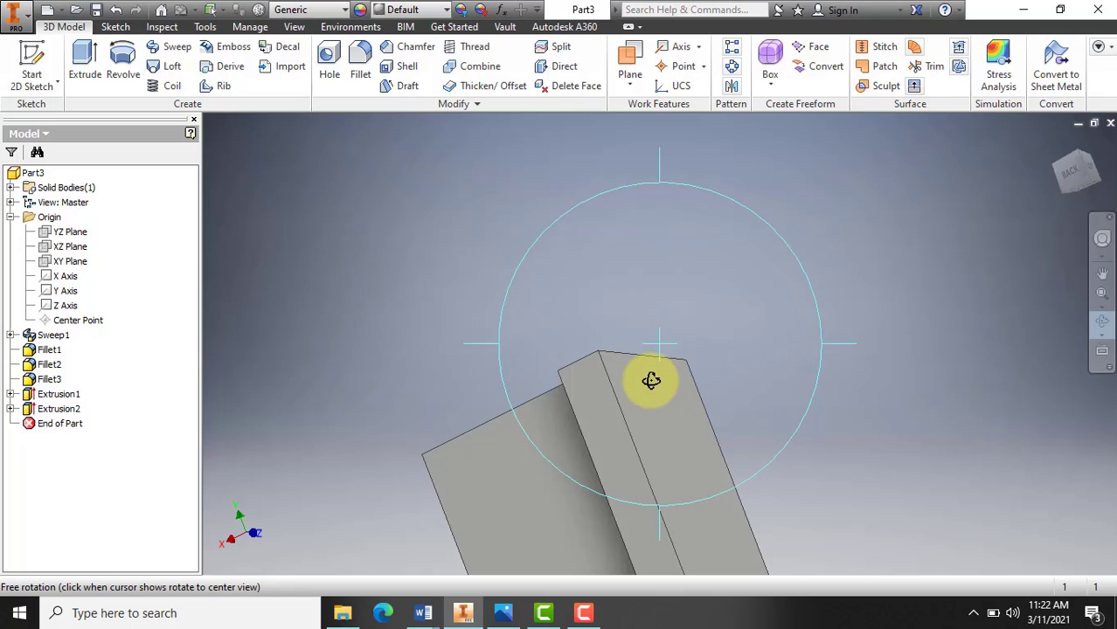
{"action": "left_click_drag", "start_coordinate": [653, 382], "coordinate": [653, 380]}
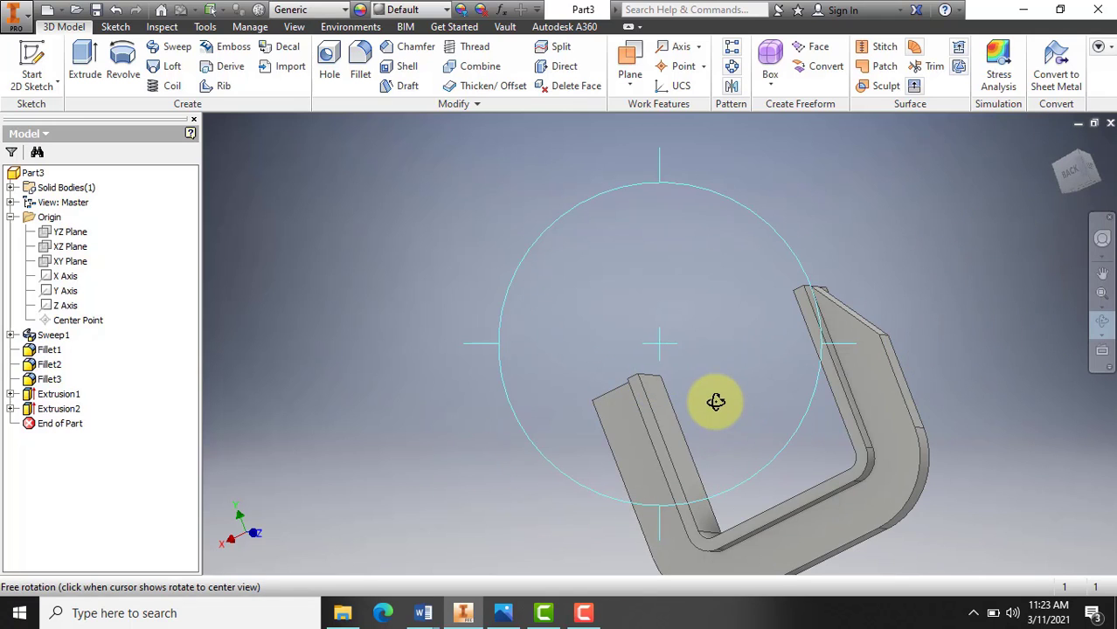
{"action": "key", "text": "Escape"}
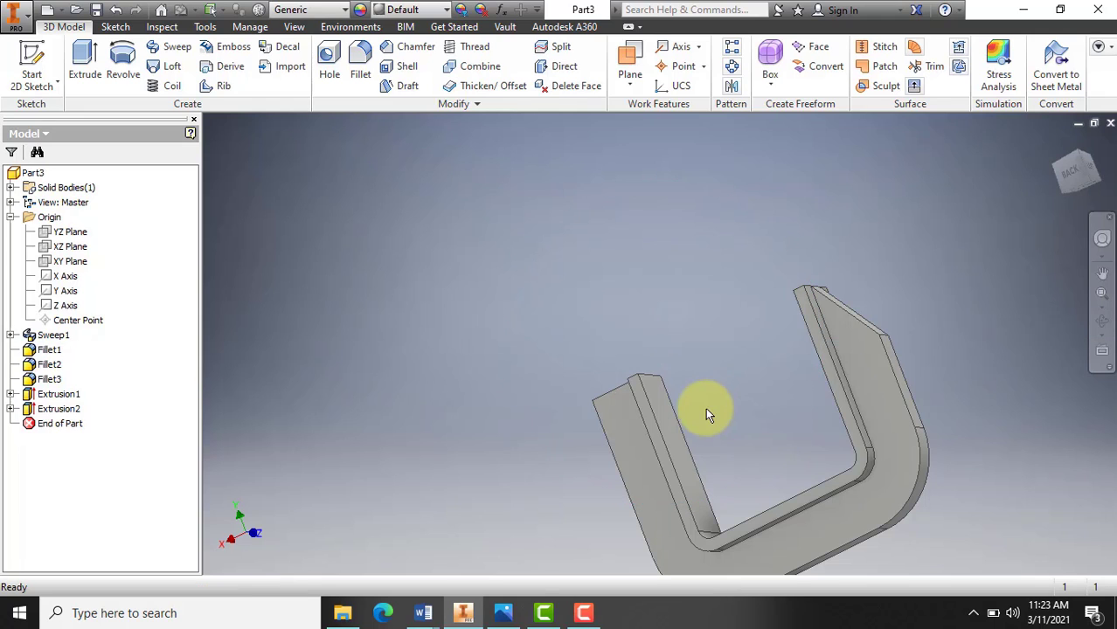
{"action": "scroll", "coordinate": [670, 425], "scroll_direction": "up", "scroll_amount": 2}
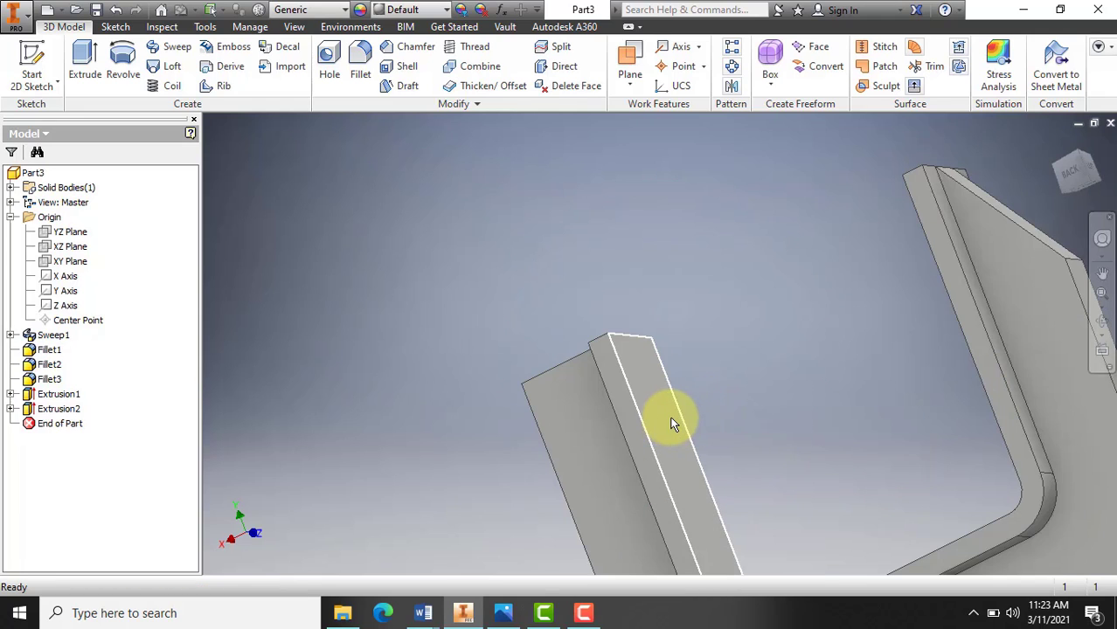
{"action": "scroll", "coordinate": [671, 424], "scroll_direction": "down", "scroll_amount": 3}
{"action": "scroll", "coordinate": [673, 419], "scroll_direction": "up", "scroll_amount": 3}
{"action": "scroll", "coordinate": [673, 419], "scroll_direction": "down", "scroll_amount": 3}
{"action": "scroll", "coordinate": [678, 428], "scroll_direction": "up", "scroll_amount": 2}
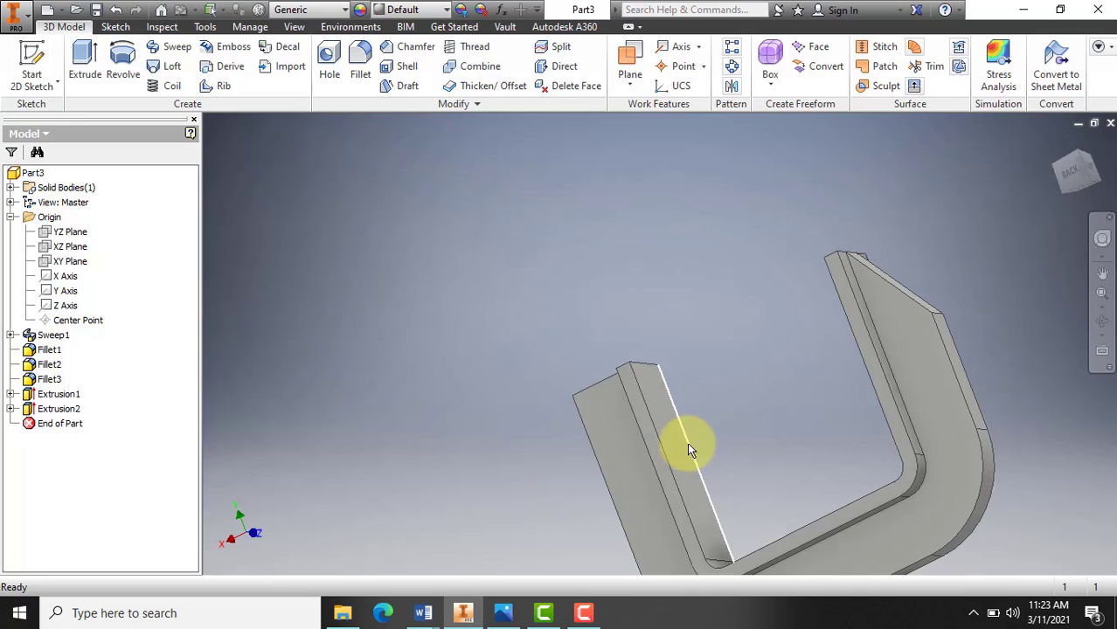
Switch to the G-Klem.png drawing in Photos and check the end view for the rounding radius of the M12 arm end.
{"action": "scroll", "coordinate": [653, 408], "scroll_direction": "down", "scroll_amount": 1}
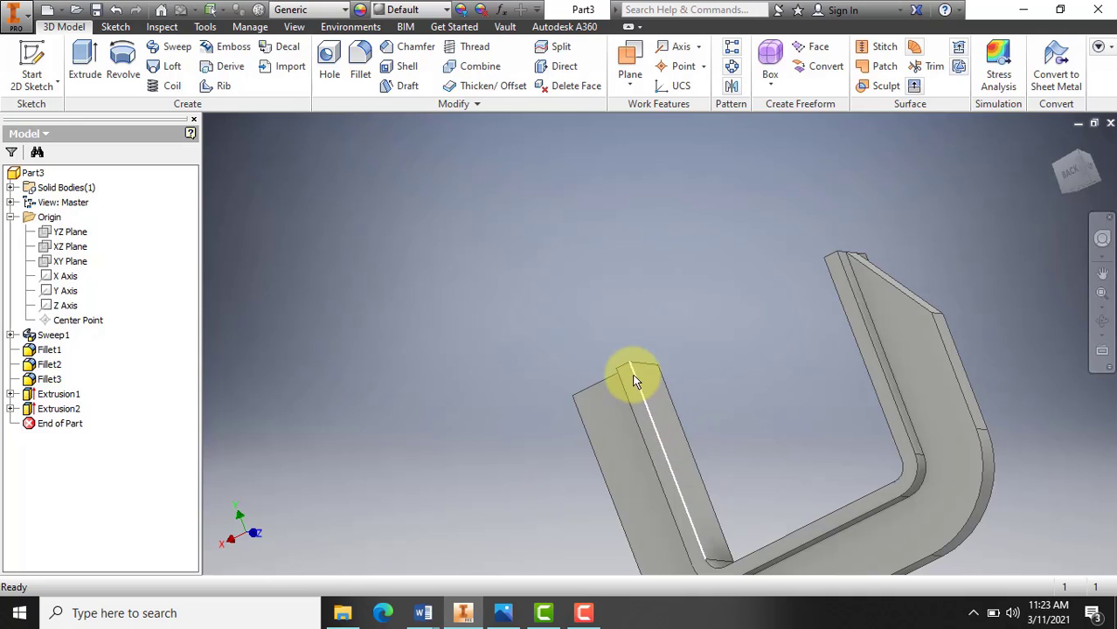
{"action": "left_click", "coordinate": [503, 613]}
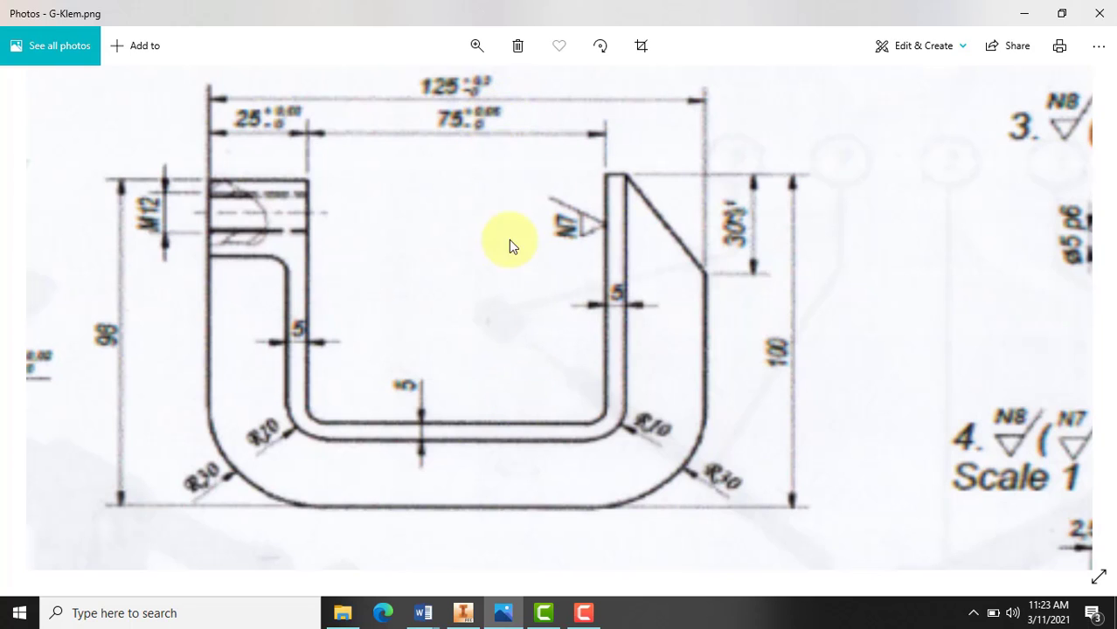
{"action": "left_click", "coordinate": [477, 46]}
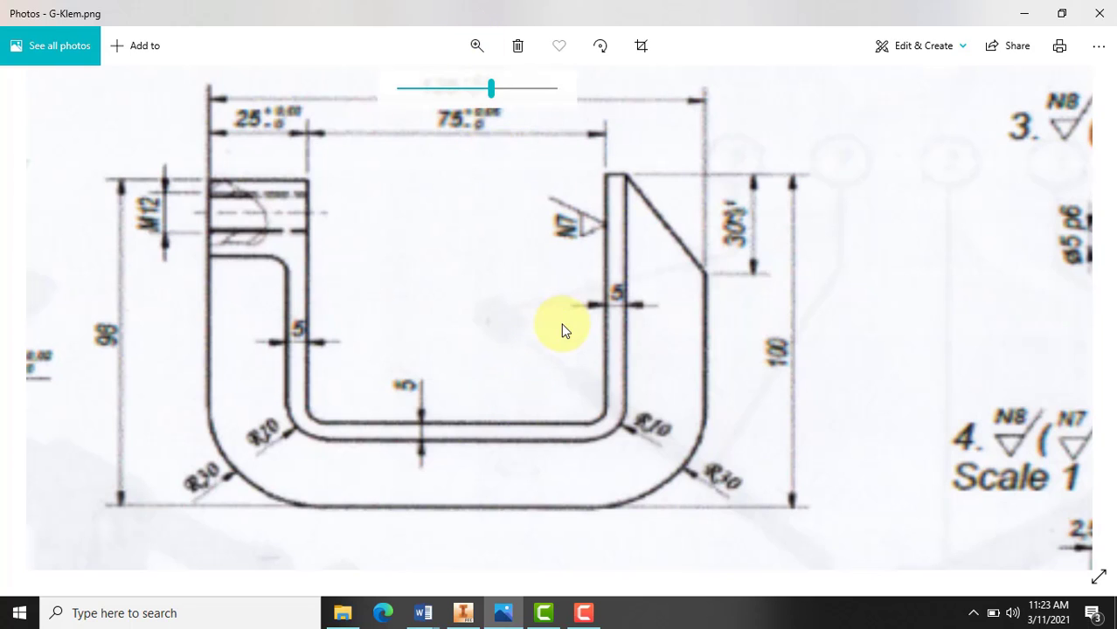
{"action": "left_click_drag", "start_coordinate": [492, 89], "coordinate": [449, 90]}
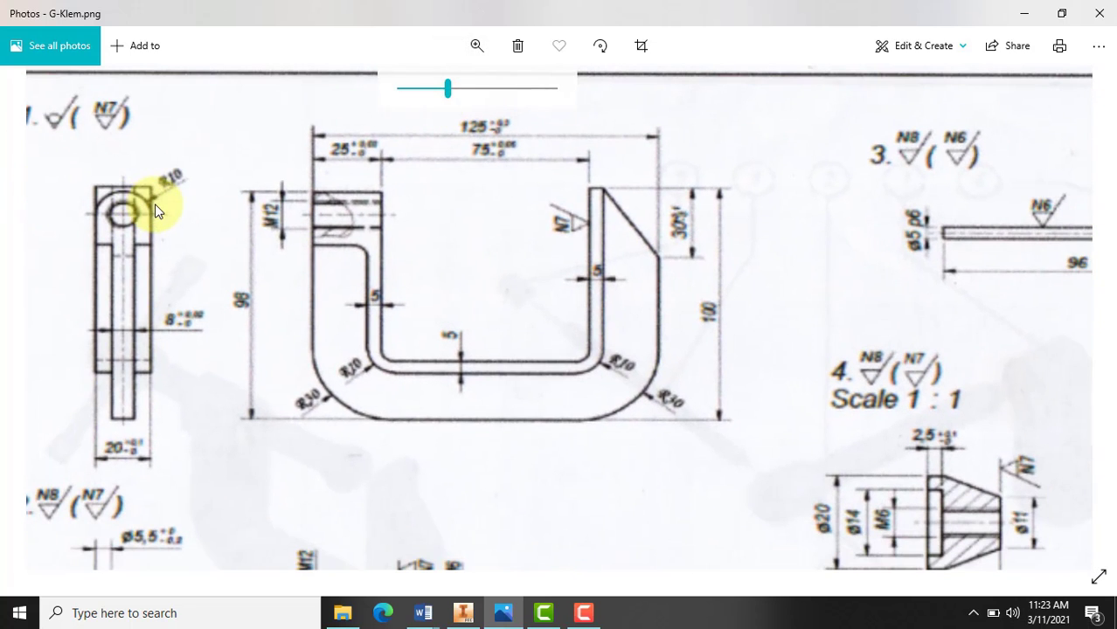
{"action": "left_click", "coordinate": [468, 613]}
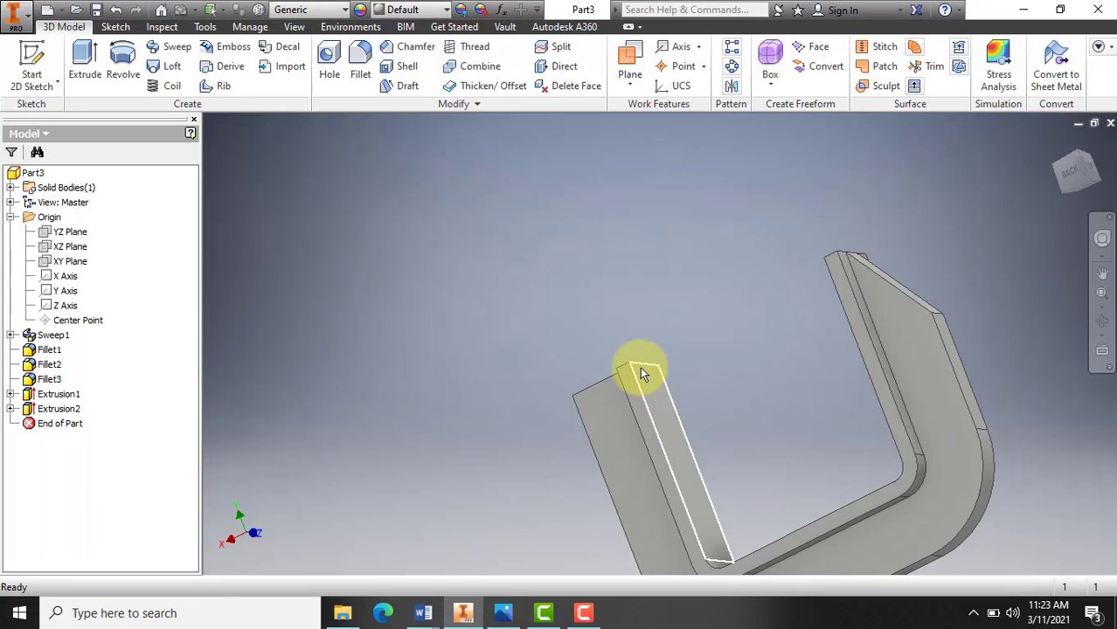
Return to Inventor and fillet the two outer corner edges at the unbevelled arm's trimmed end with a 10 mm radius.
{"action": "left_click", "coordinate": [1101, 321]}
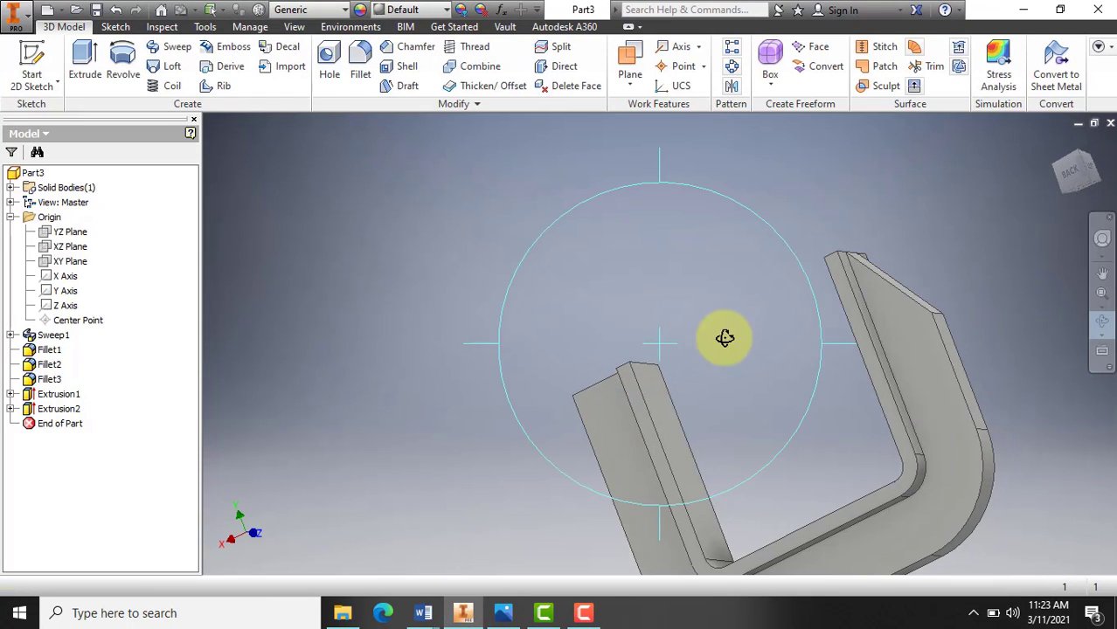
{"action": "left_click_drag", "start_coordinate": [699, 341], "coordinate": [670, 409]}
{"action": "scroll", "coordinate": [673, 216], "scroll_direction": "up", "scroll_amount": 2}
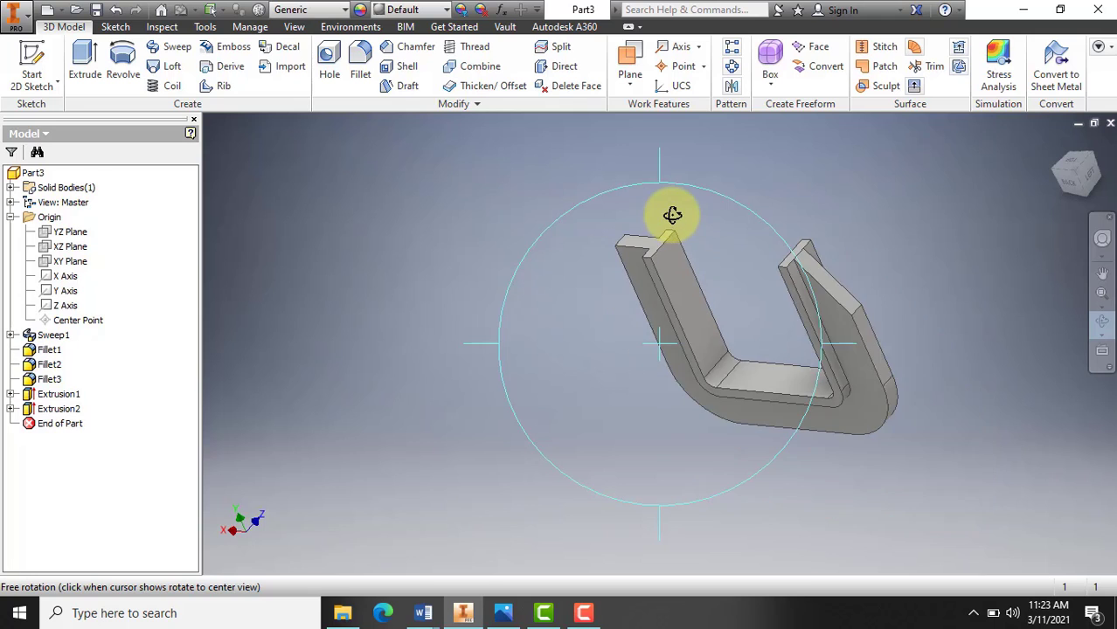
{"action": "scroll", "coordinate": [667, 229], "scroll_direction": "down", "scroll_amount": 3}
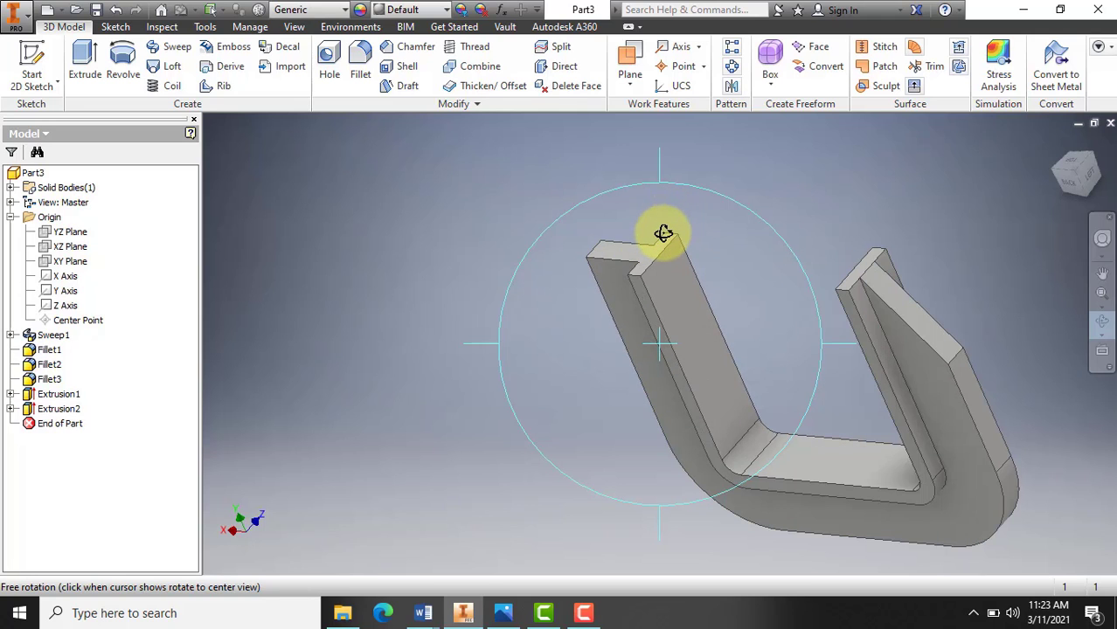
{"action": "key", "text": "Escape"}
{"action": "left_click", "coordinate": [364, 67]}
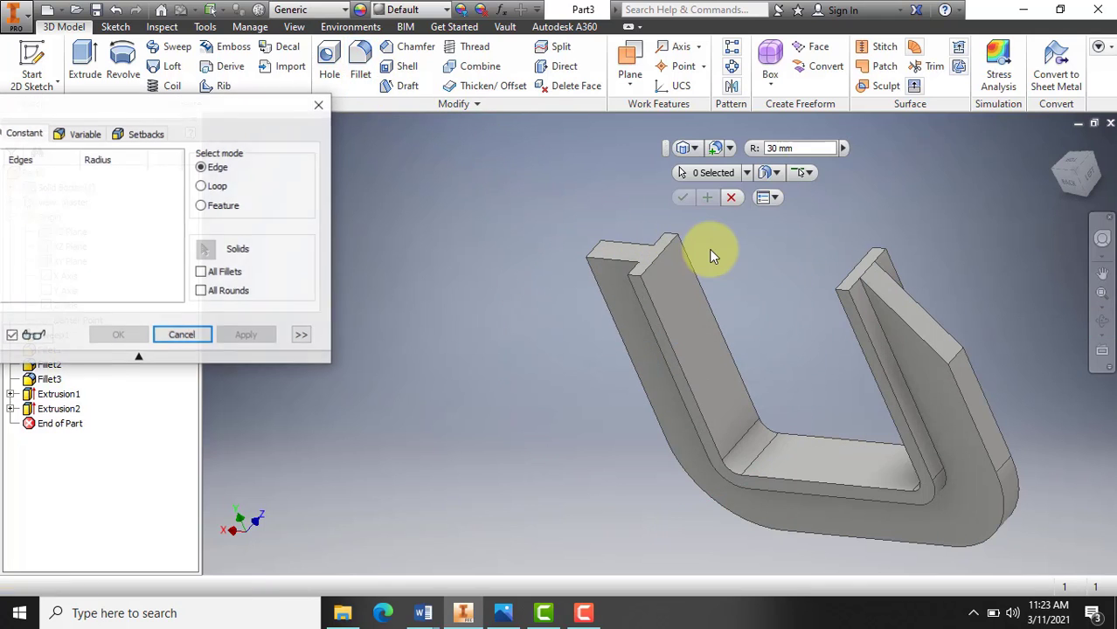
{"action": "left_click", "coordinate": [771, 148]}
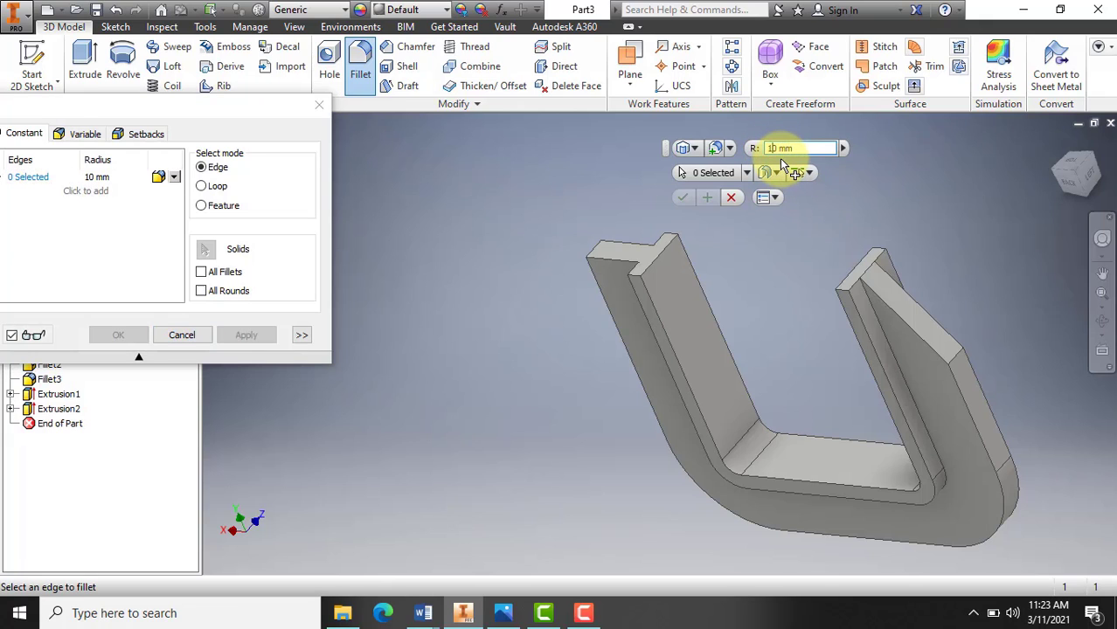
{"action": "left_click", "coordinate": [636, 273]}
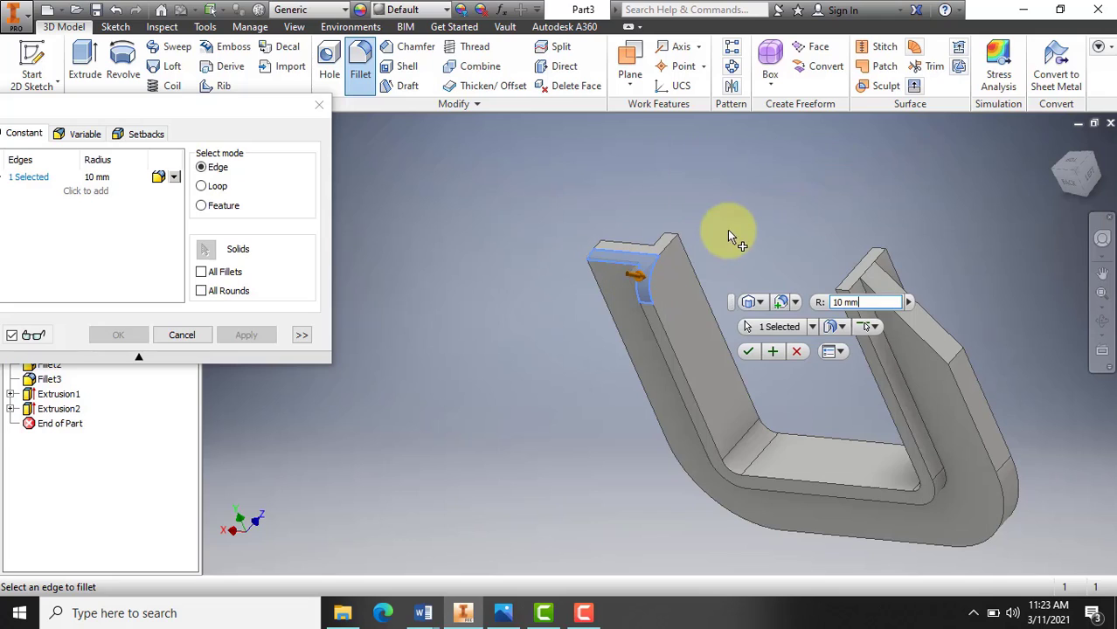
{"action": "left_click", "coordinate": [673, 238]}
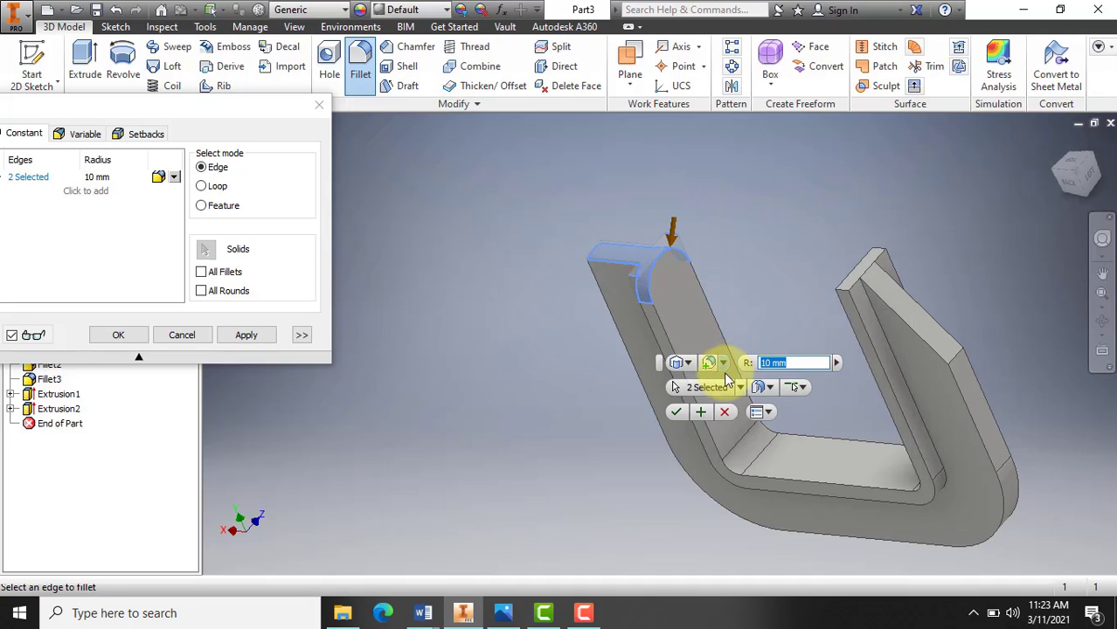
{"action": "left_click", "coordinate": [678, 416]}
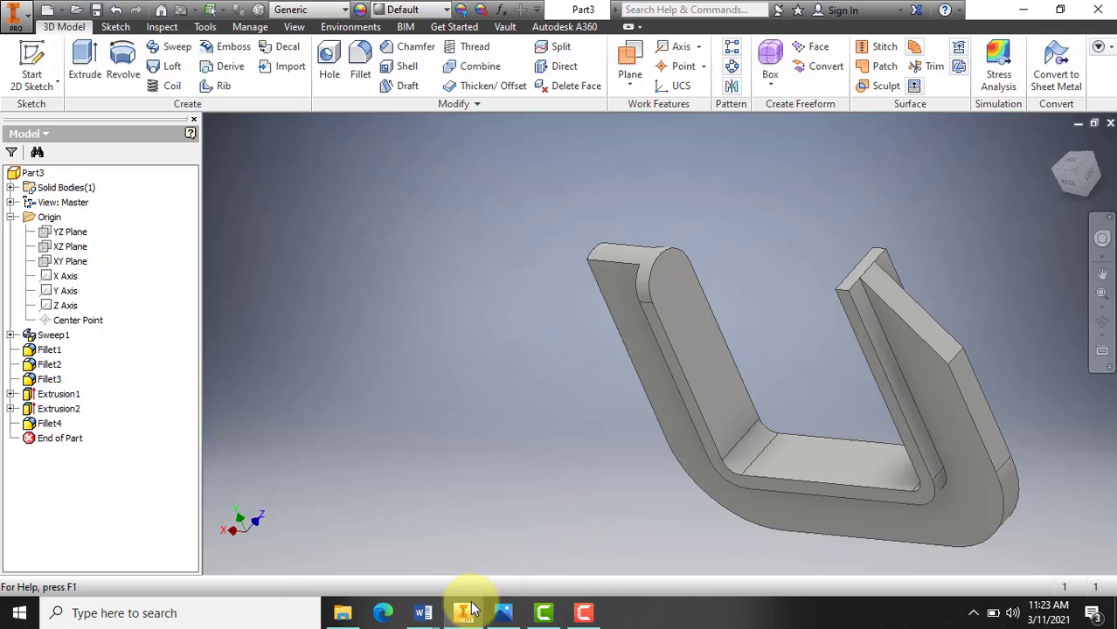
{"action": "mouse_move", "coordinate": [466, 612]}
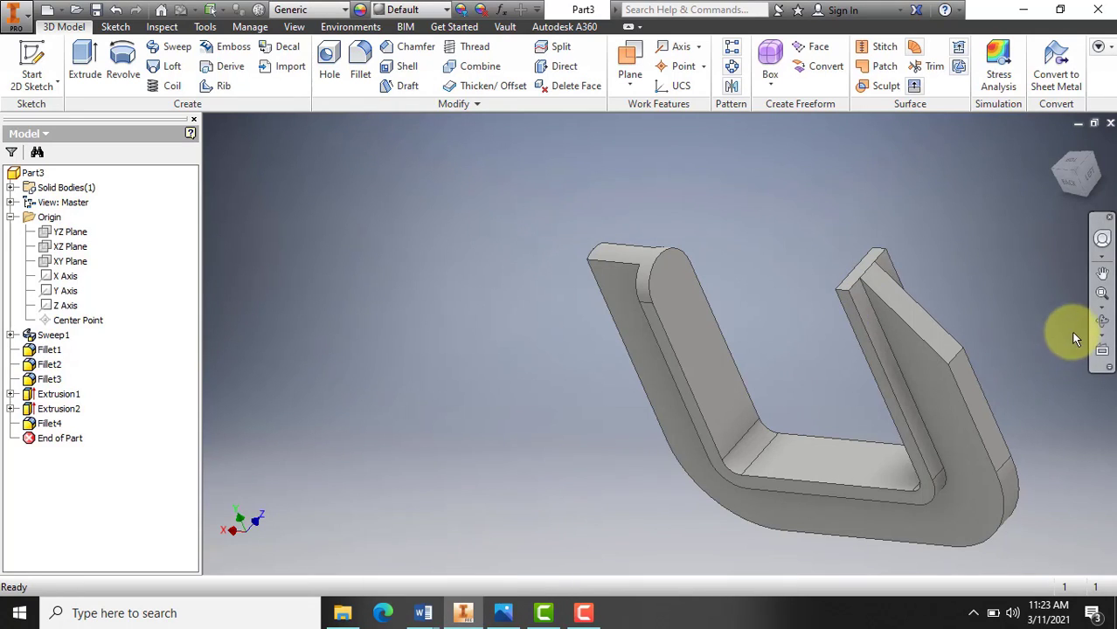
Start a sketch on the narrow outer face of the clamp arm that has the rounded end.
{"action": "left_click", "coordinate": [1102, 320]}
{"action": "left_click_drag", "start_coordinate": [646, 321], "coordinate": [682, 245]}
{"action": "scroll", "coordinate": [673, 255], "scroll_direction": "up", "scroll_amount": 3}
{"action": "scroll", "coordinate": [671, 259], "scroll_direction": "down", "scroll_amount": 5}
{"action": "key", "text": "Escape"}
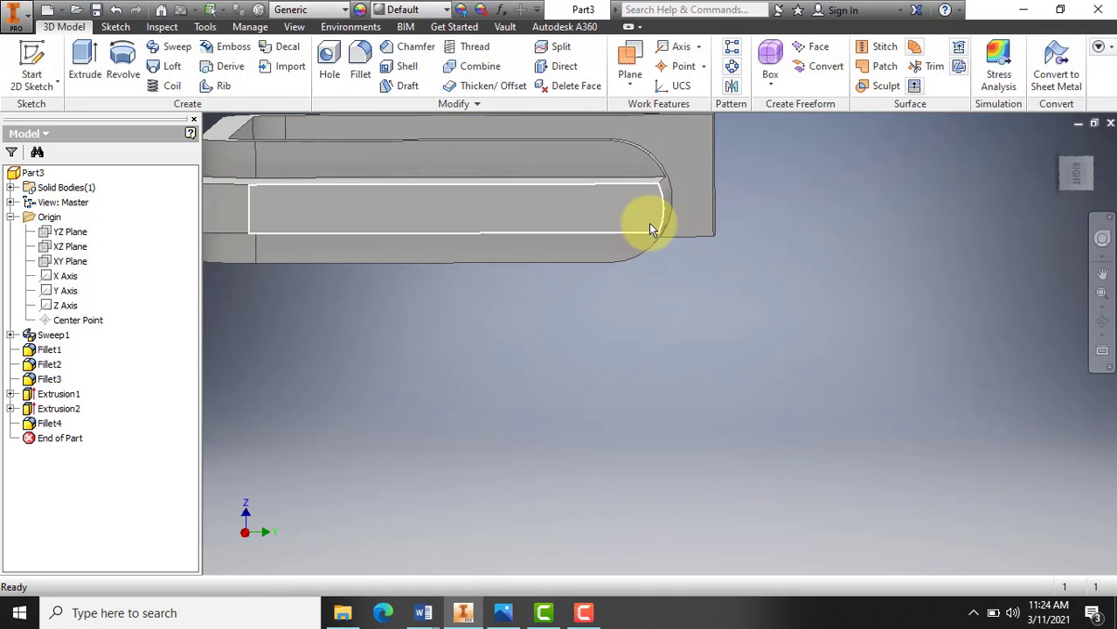
{"action": "left_click", "coordinate": [648, 222]}
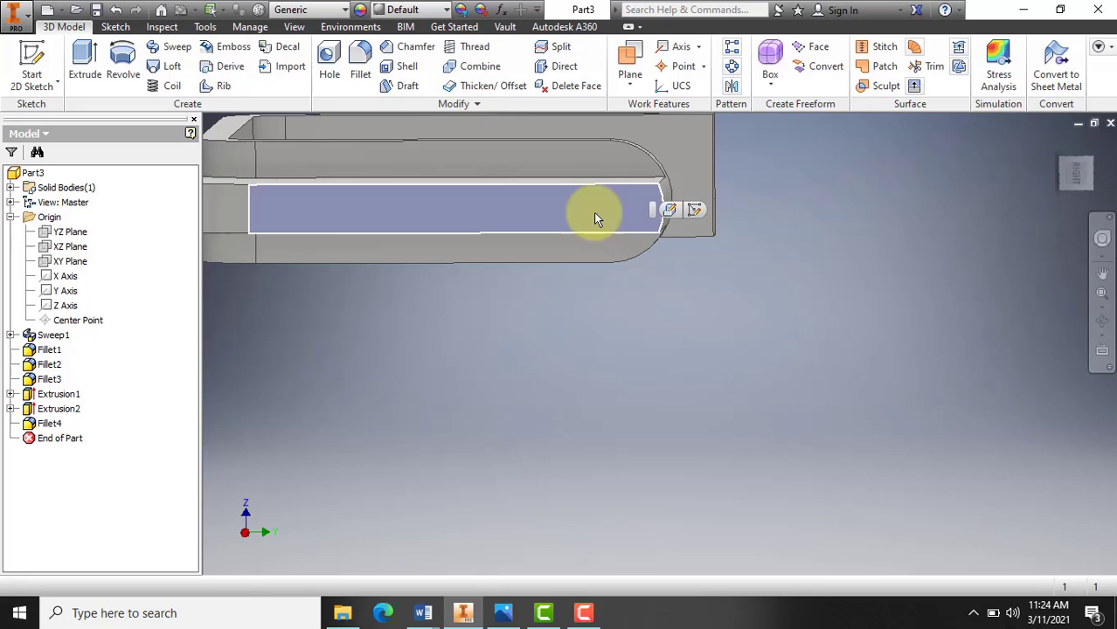
{"action": "left_click", "coordinate": [694, 210]}
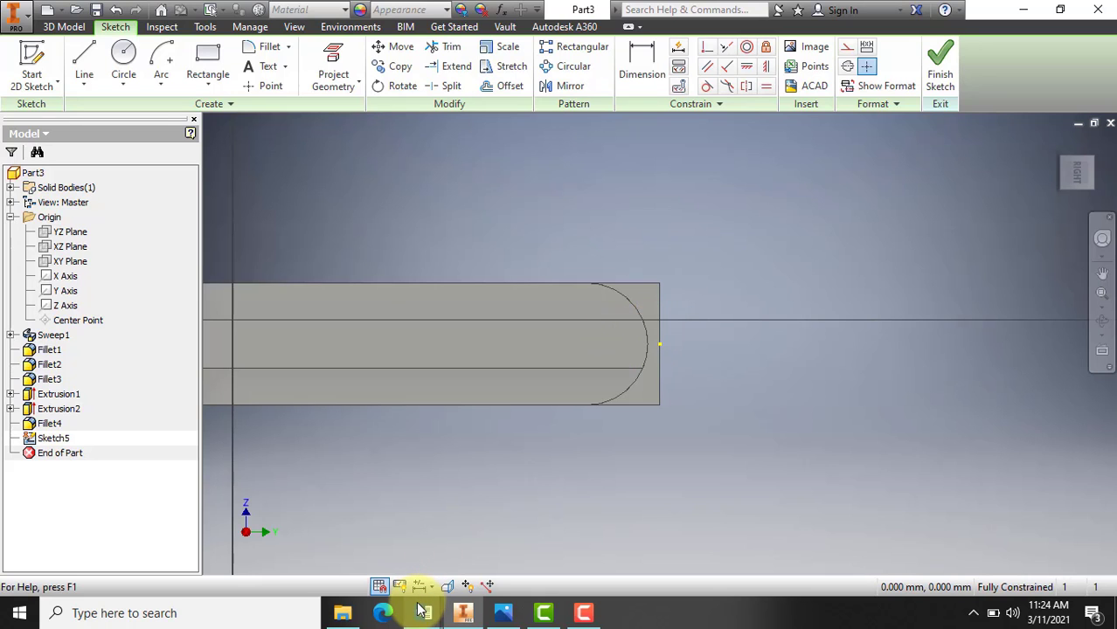
Check the clamp drawing G-Klem.png in Photos and project the arm's rounded end edge into the sketch in Inventor.
{"action": "mouse_move", "coordinate": [424, 612]}
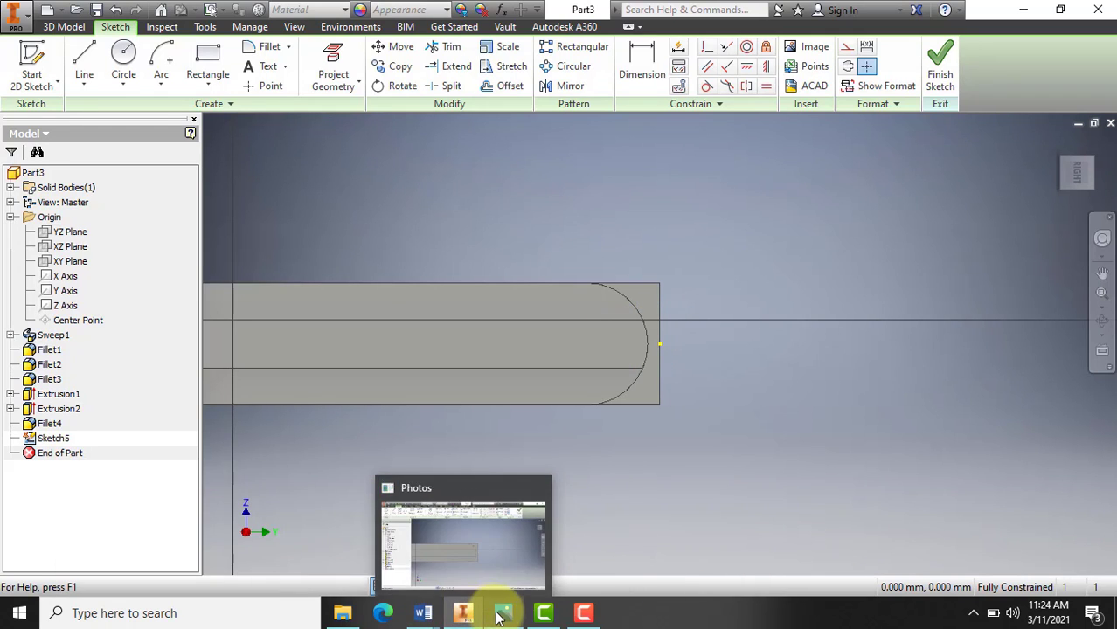
{"action": "left_click", "coordinate": [504, 612]}
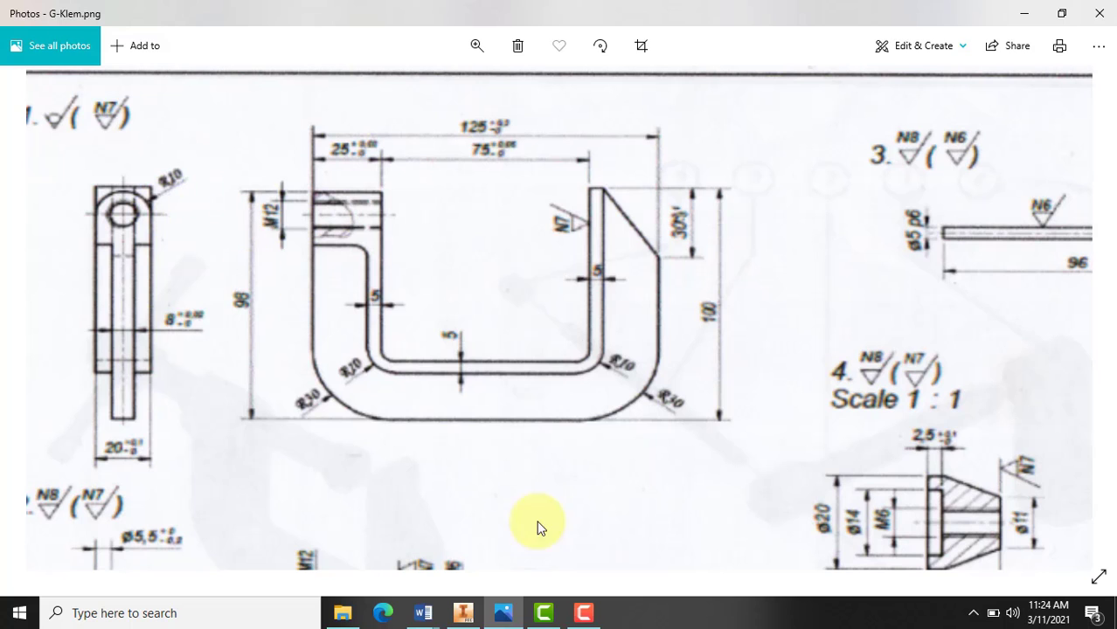
{"action": "left_click", "coordinate": [461, 613]}
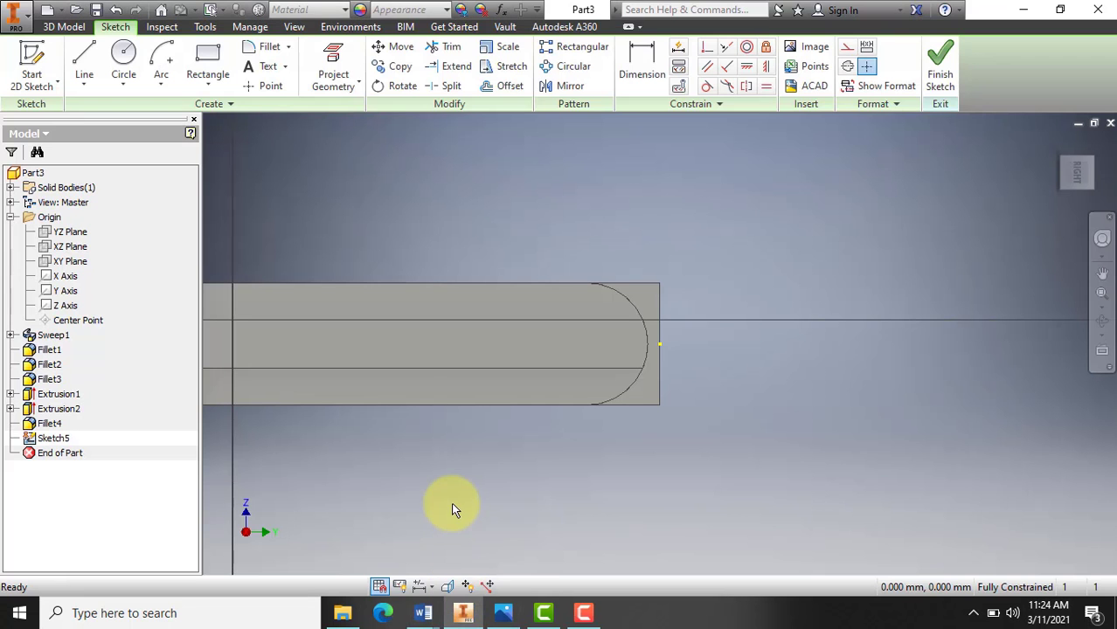
{"action": "left_click", "coordinate": [647, 336]}
{"action": "left_click", "coordinate": [335, 72]}
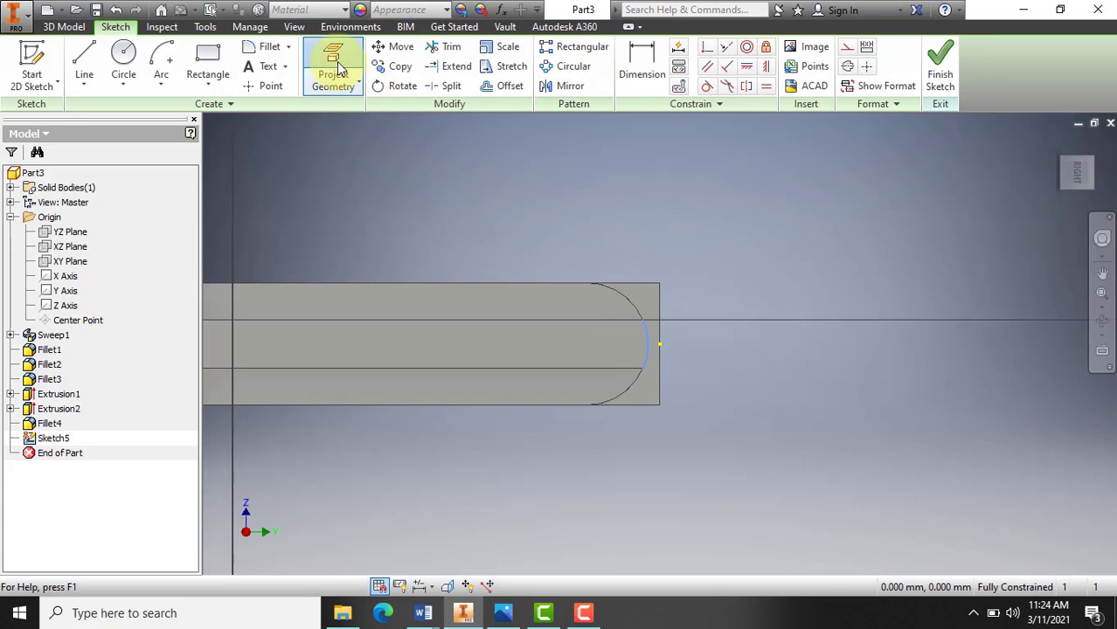
{"action": "left_click", "coordinate": [587, 350]}
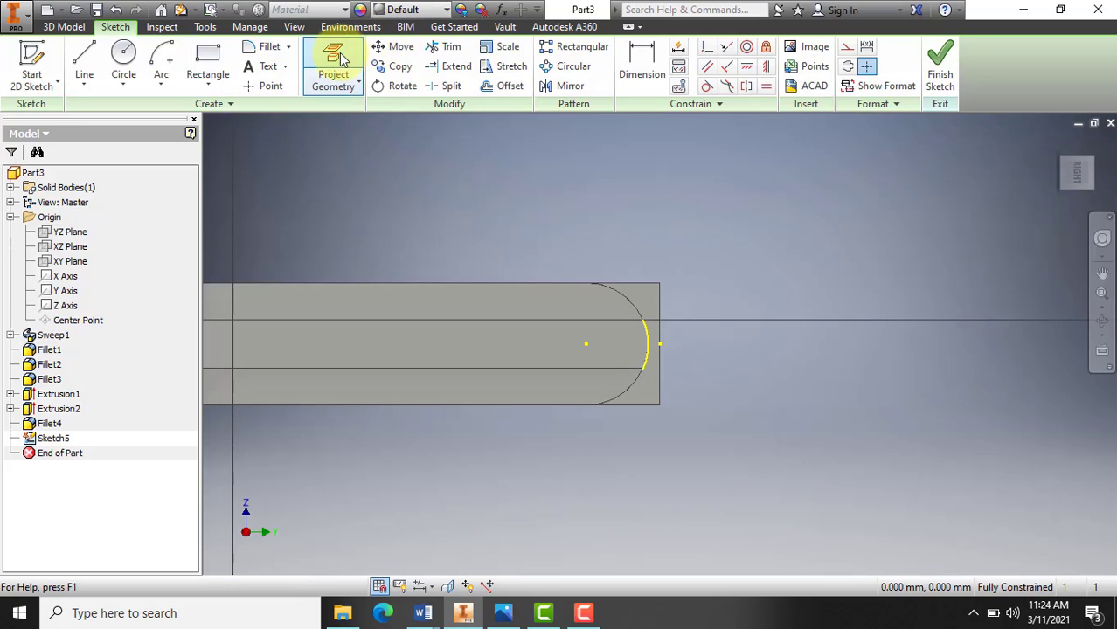
Draw a center-point arc about the projected arc's center, spanning the rounded end from one long edge to the other.
{"action": "left_click", "coordinate": [164, 87]}
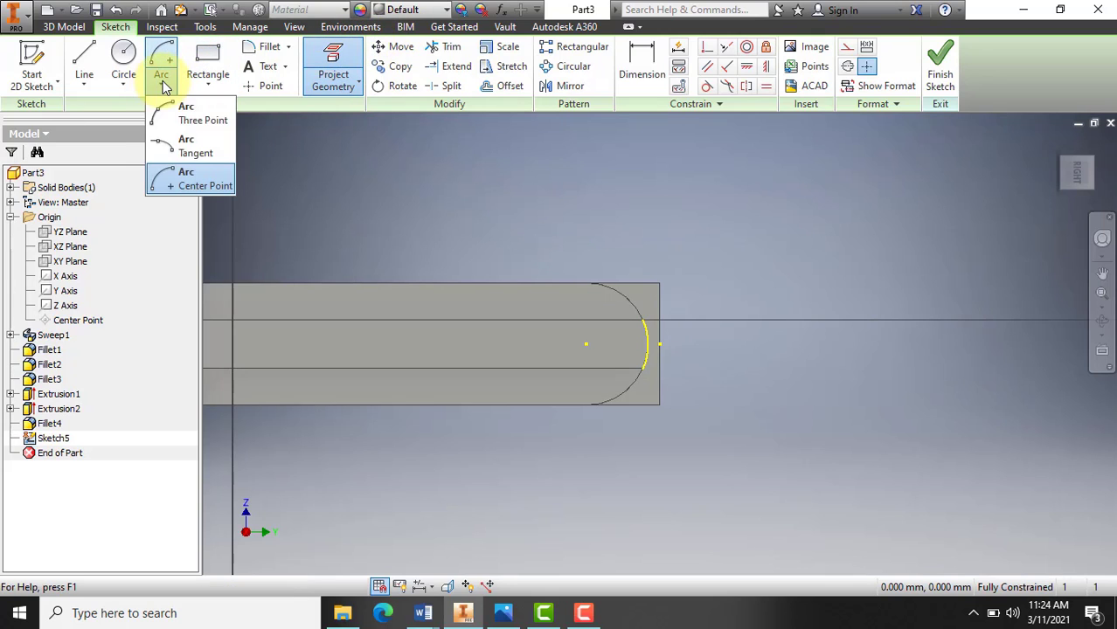
{"action": "left_click", "coordinate": [193, 181]}
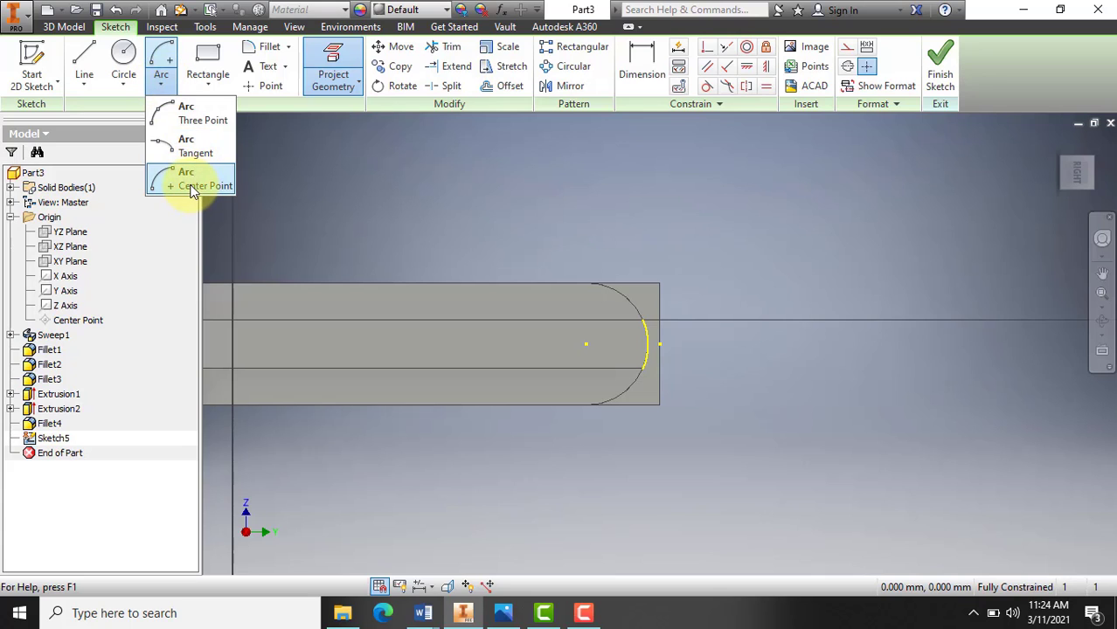
{"action": "left_click", "coordinate": [586, 344]}
{"action": "left_click", "coordinate": [592, 282]}
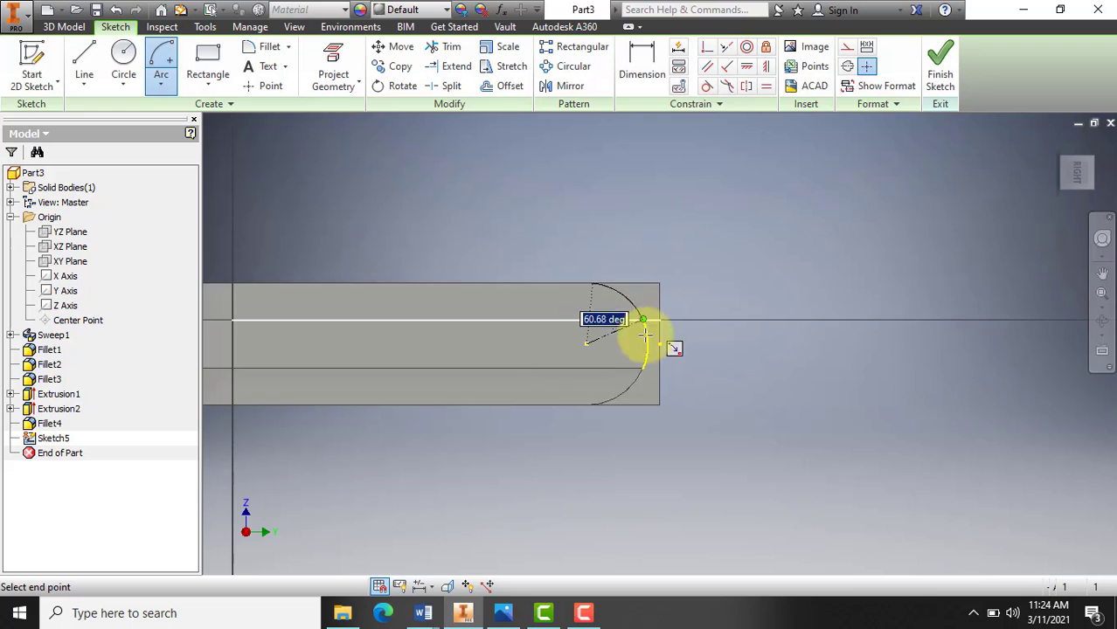
{"action": "left_click", "coordinate": [587, 403]}
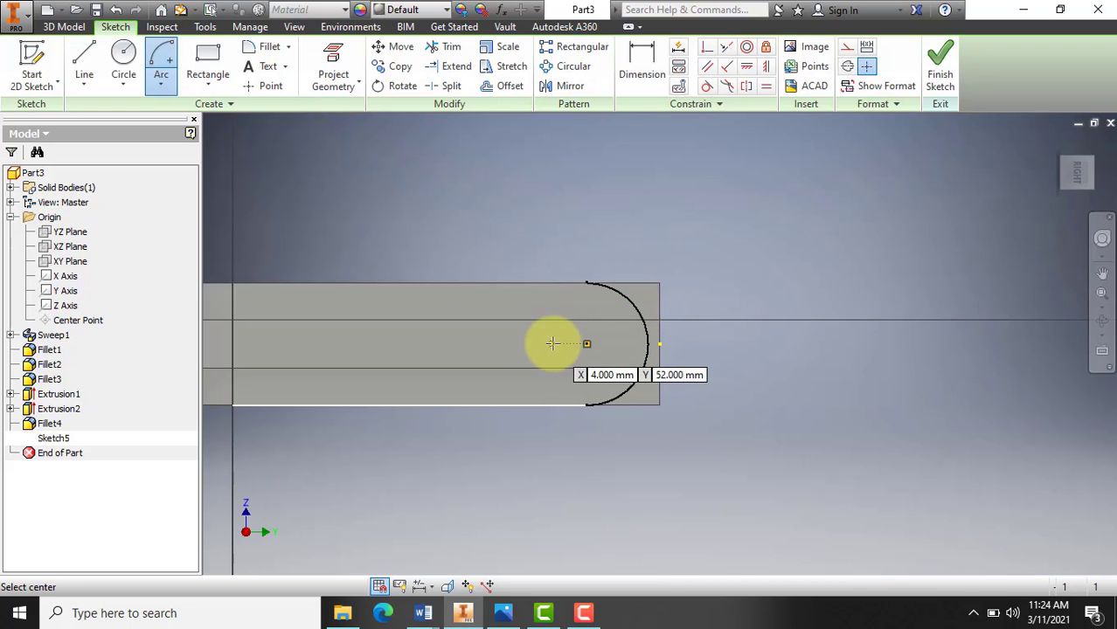
Close the arc into a profile with a 15 mm line, a perpendicular line and a returning line, and finish the sketch.
{"action": "left_click", "coordinate": [84, 63]}
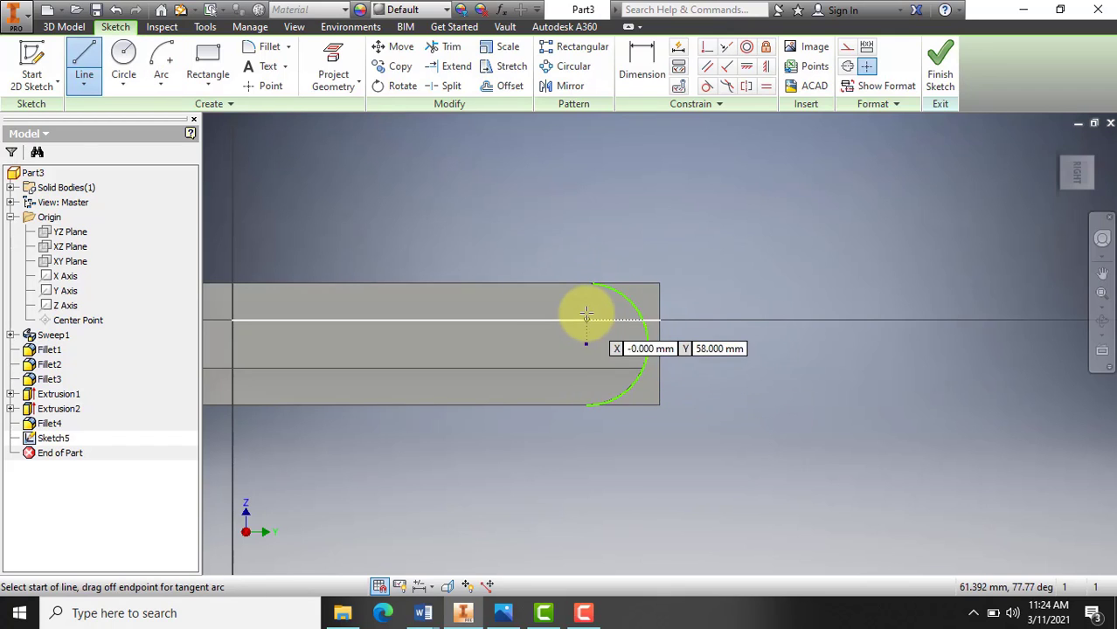
{"action": "left_click", "coordinate": [594, 284]}
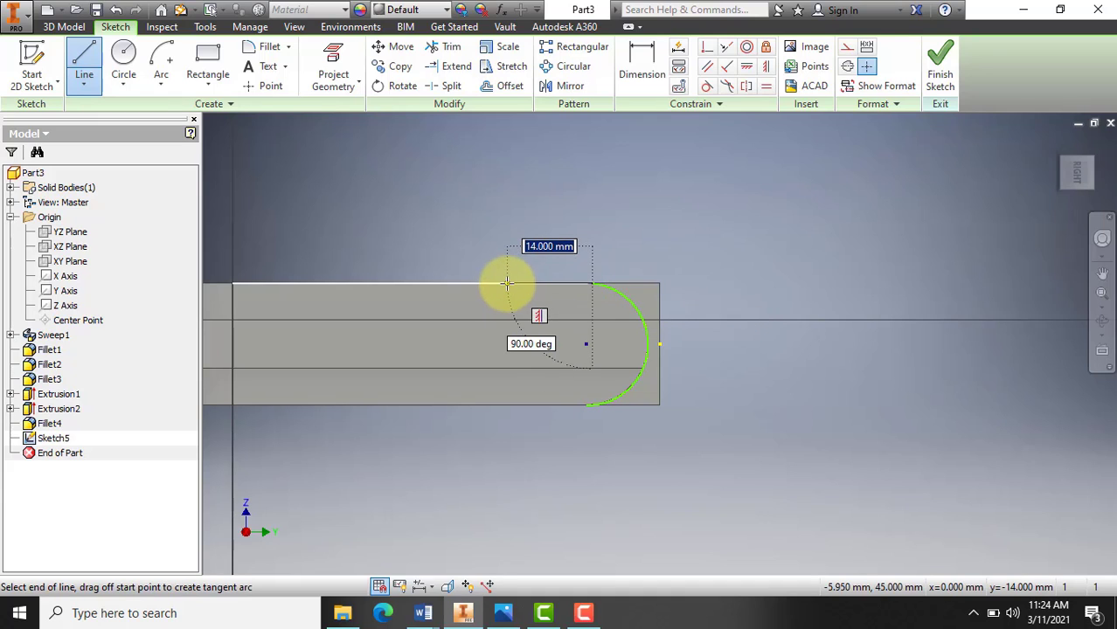
{"action": "type", "text": "15"}
{"action": "key", "text": "Return"}
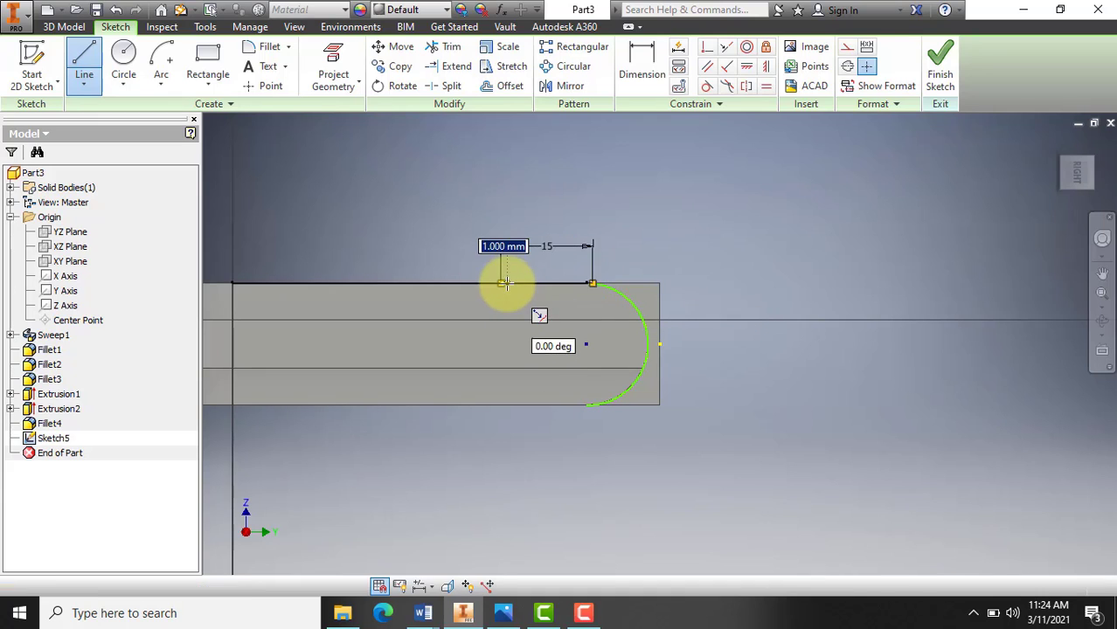
{"action": "left_click", "coordinate": [501, 405]}
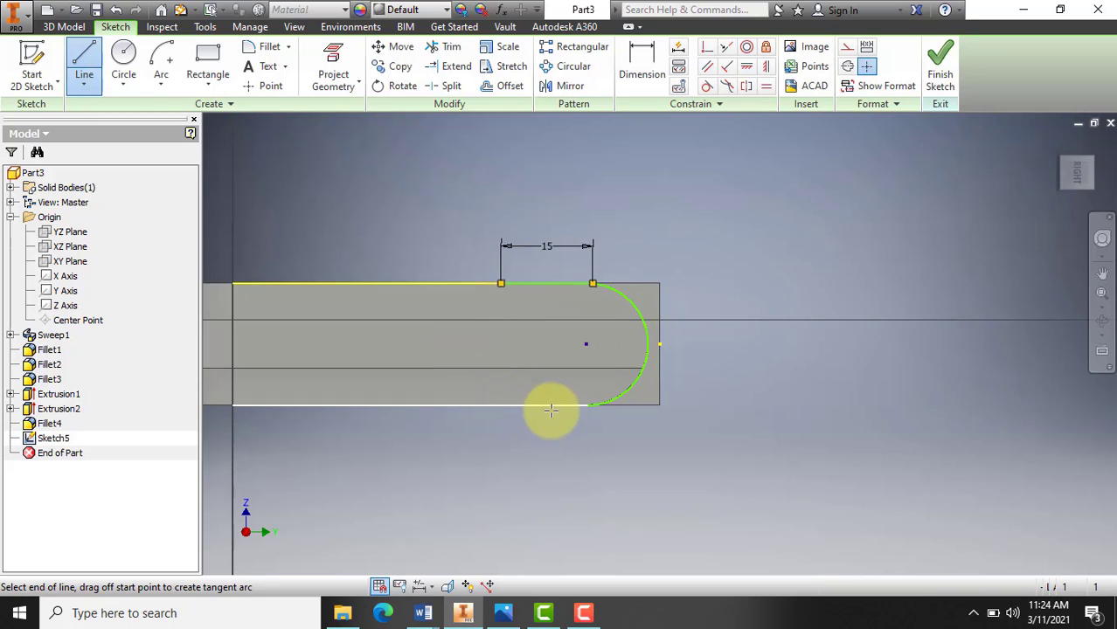
{"action": "left_click", "coordinate": [587, 406]}
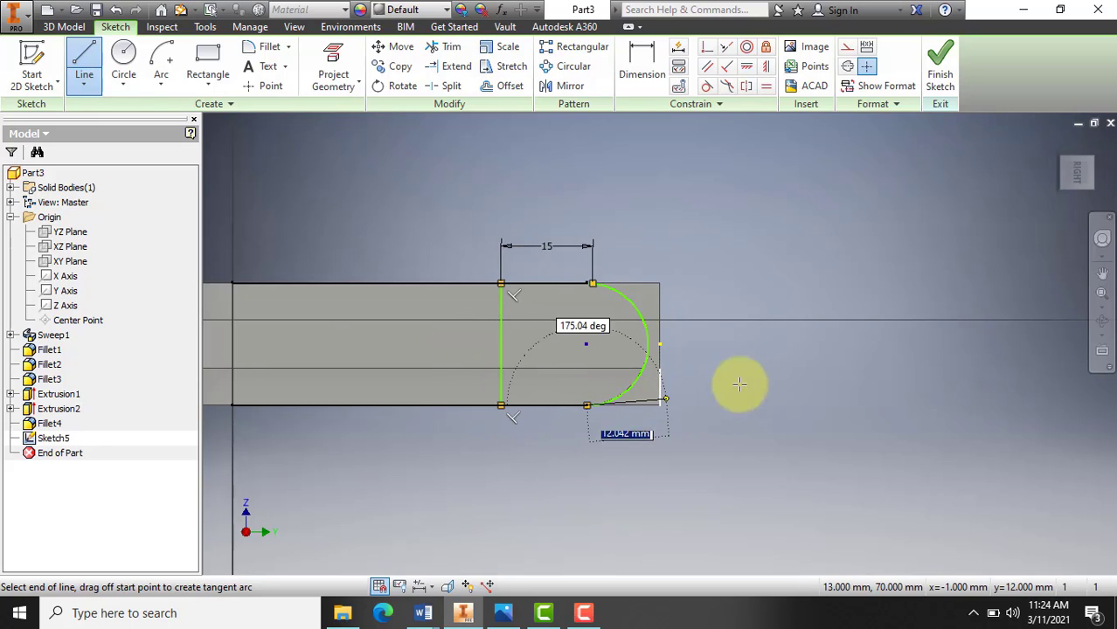
{"action": "left_click", "coordinate": [942, 80]}
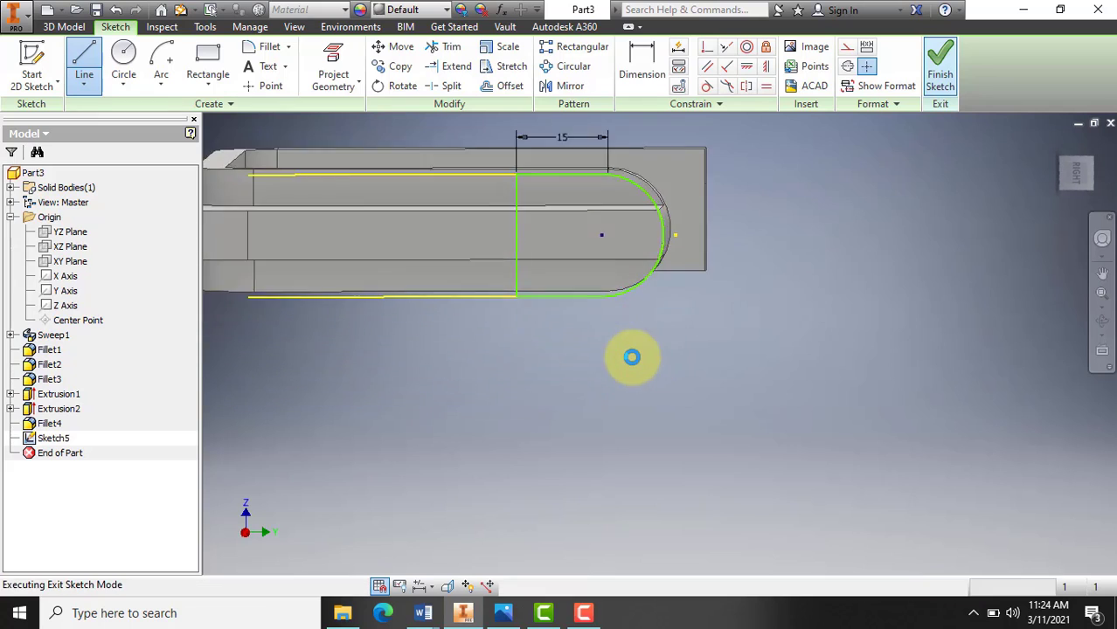
Extrude the rounded end profile as a 20 mm cut in Direction 2 through the clamp arm.
{"action": "scroll", "coordinate": [616, 388], "scroll_direction": "up", "scroll_amount": 2}
{"action": "scroll", "coordinate": [616, 388], "scroll_direction": "down", "scroll_amount": 2}
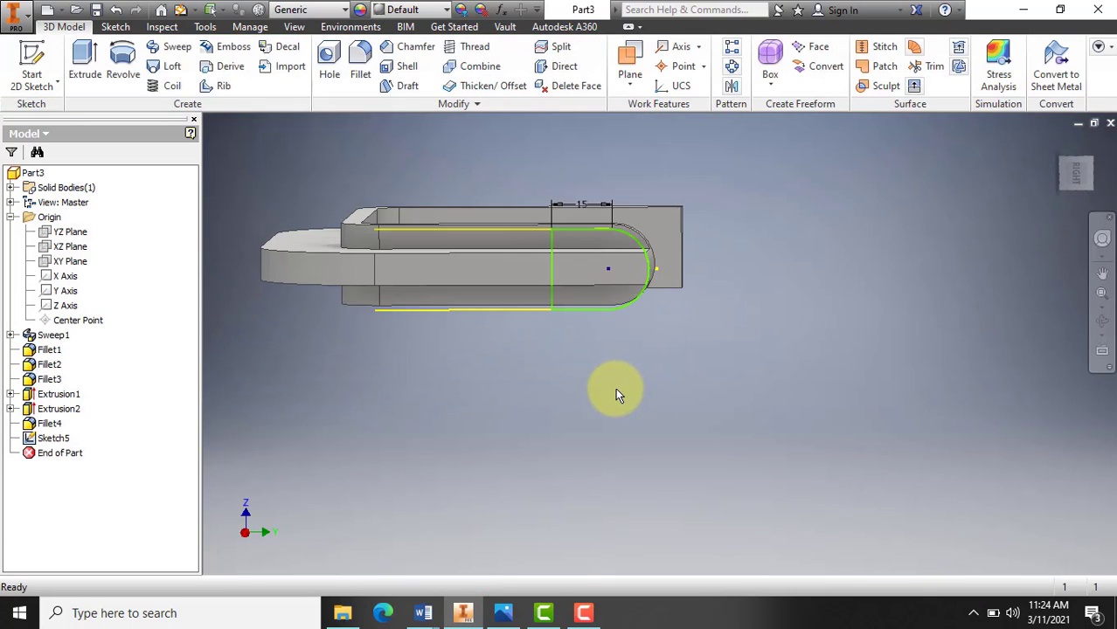
{"action": "scroll", "coordinate": [634, 203], "scroll_direction": "up", "scroll_amount": 2}
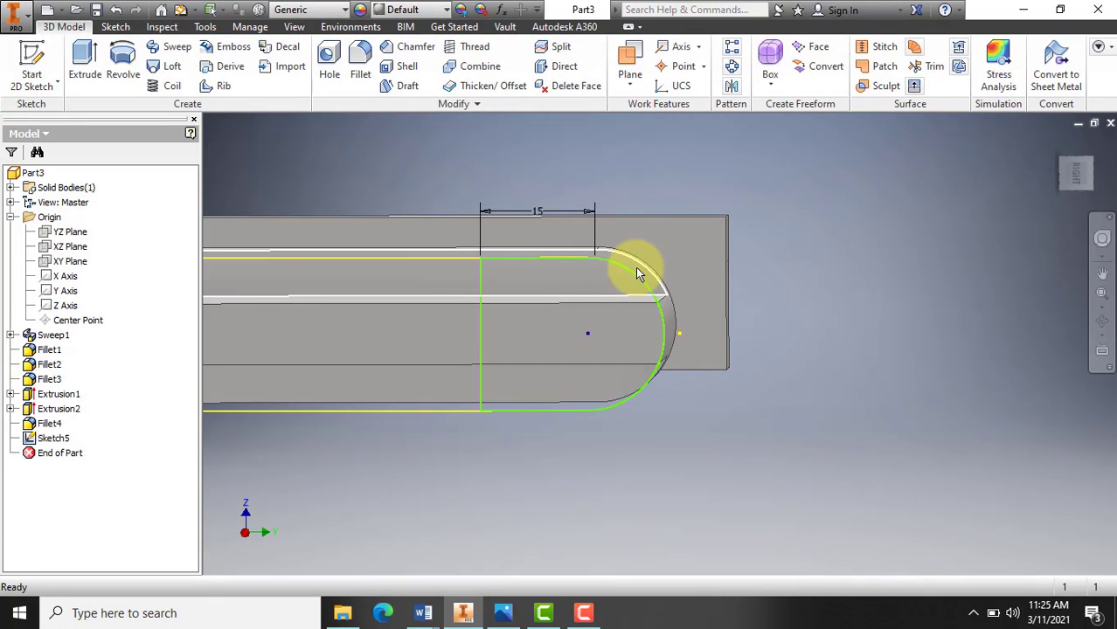
{"action": "left_click", "coordinate": [85, 63]}
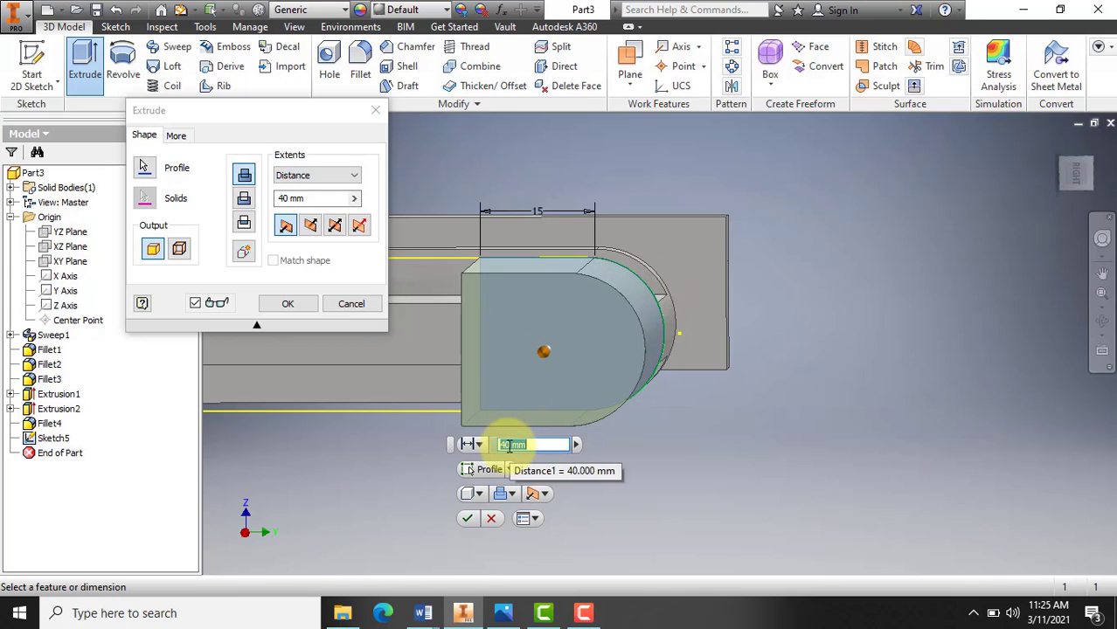
{"action": "left_click", "coordinate": [506, 445]}
{"action": "key", "text": "BackSpace"}
{"action": "type", "text": "2"}
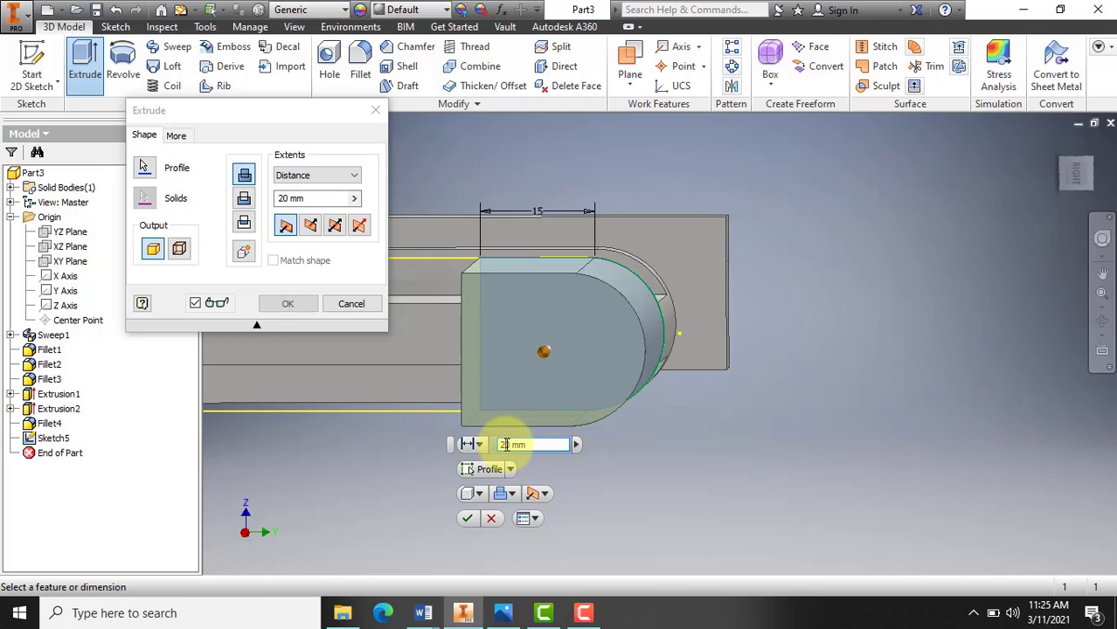
{"action": "left_click", "coordinate": [513, 495]}
{"action": "left_click", "coordinate": [525, 515]}
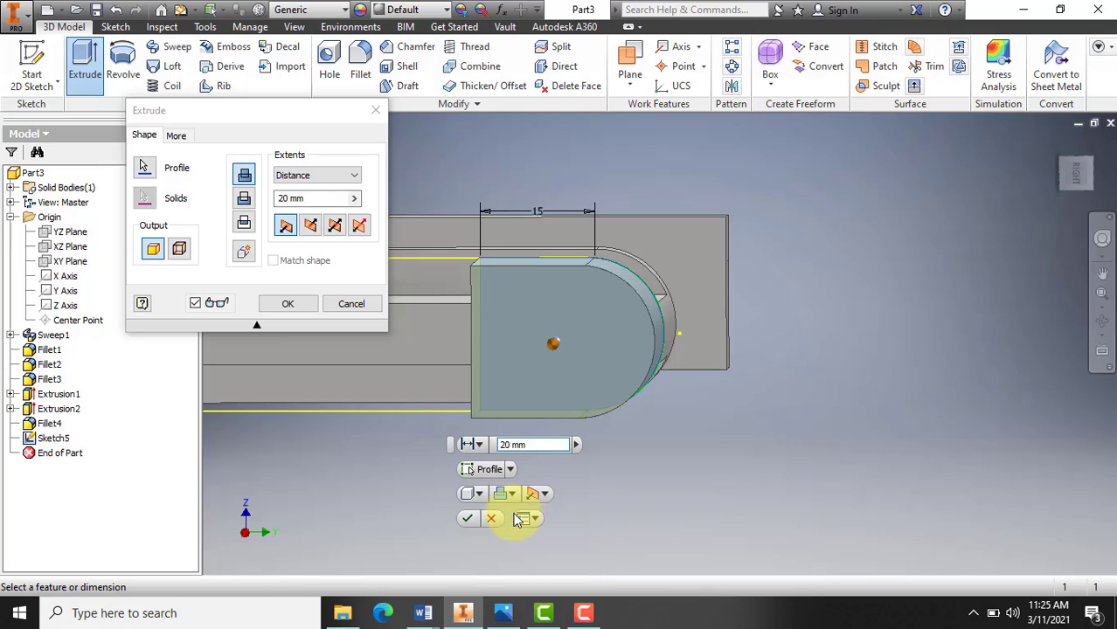
{"action": "left_click", "coordinate": [548, 496]}
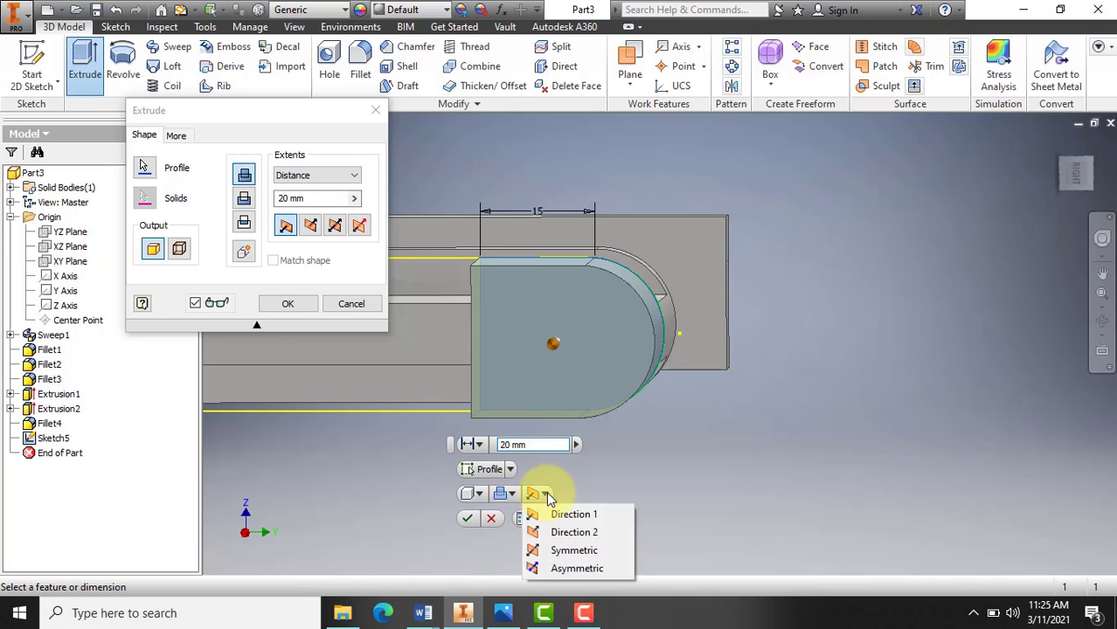
{"action": "left_click", "coordinate": [566, 530]}
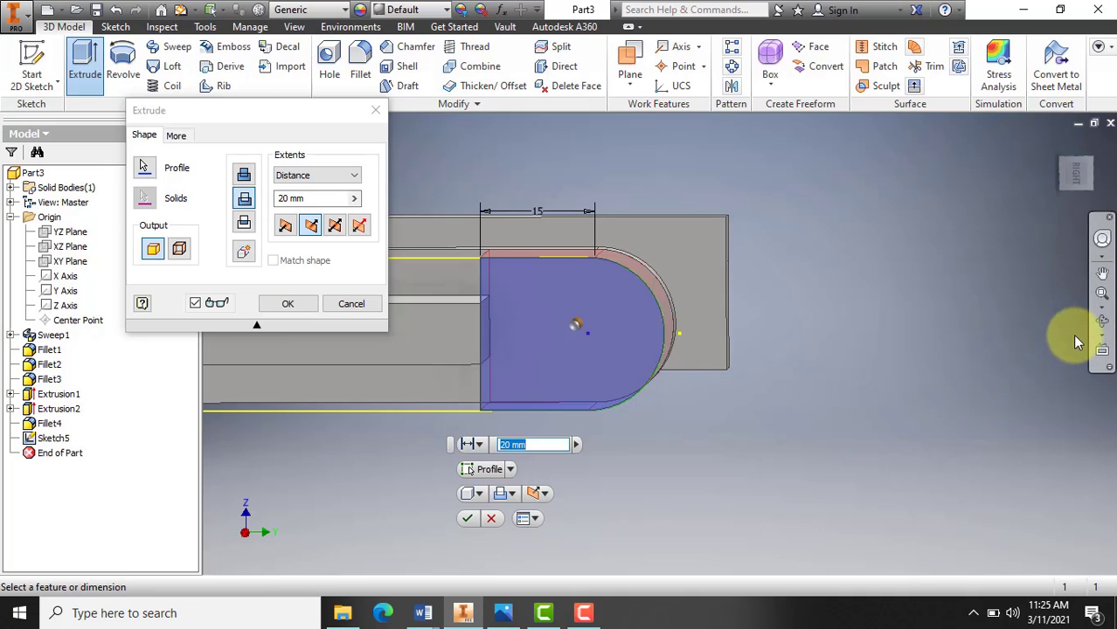
{"action": "left_click", "coordinate": [1103, 321]}
{"action": "left_click_drag", "start_coordinate": [645, 383], "coordinate": [651, 345]}
{"action": "left_click_drag", "start_coordinate": [642, 356], "coordinate": [572, 393]}
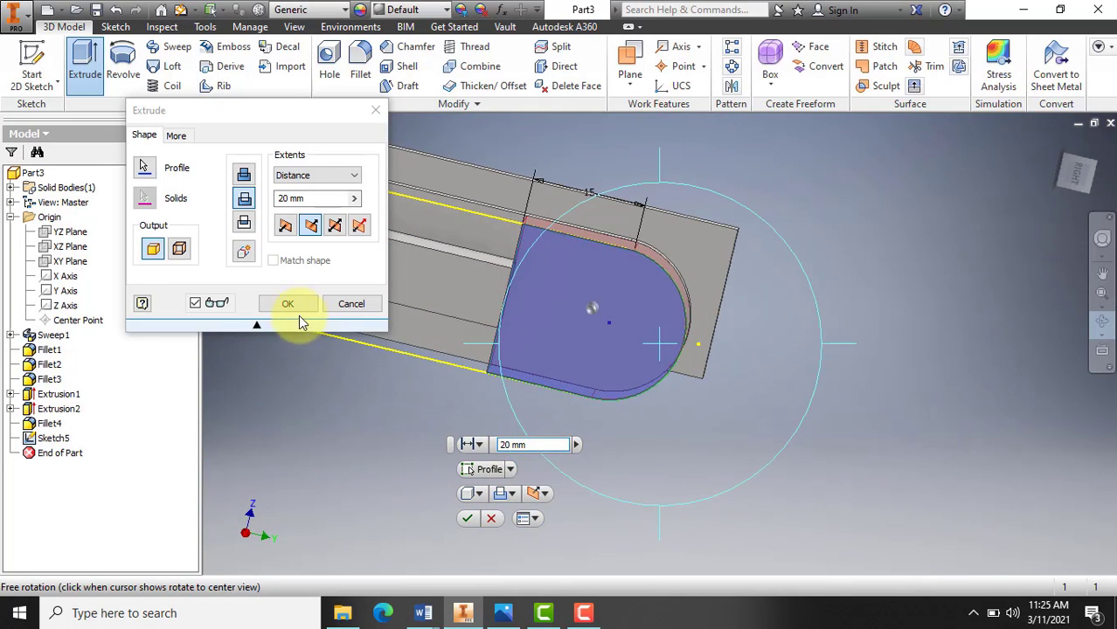
{"action": "left_click", "coordinate": [289, 304]}
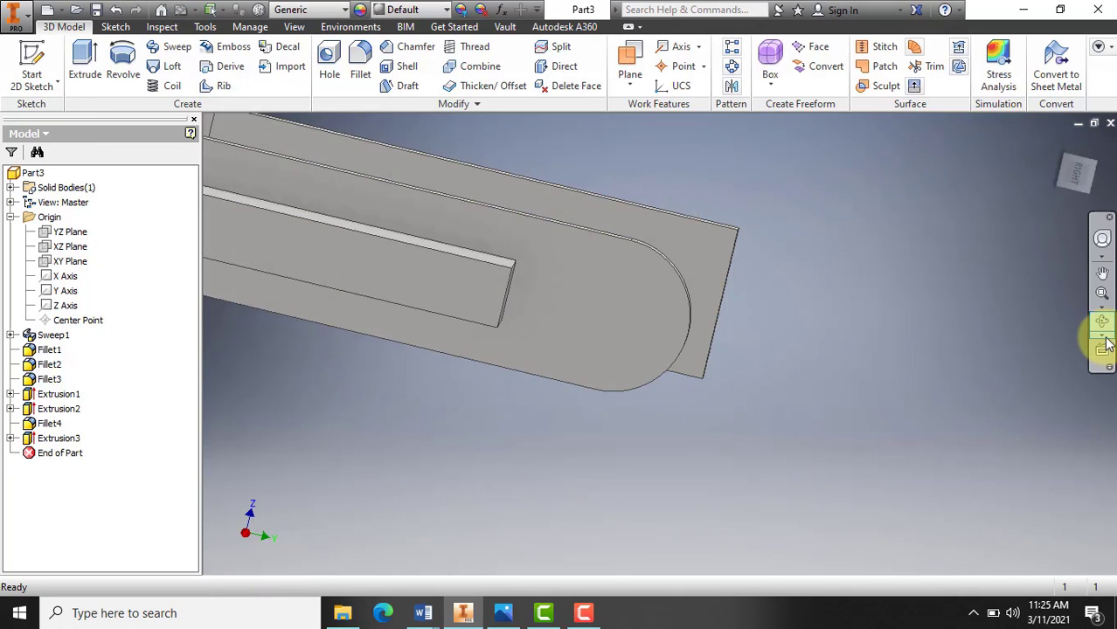
Inspect the arm's end from the home view and undo the last extruded cut.
{"action": "left_click", "coordinate": [1055, 147]}
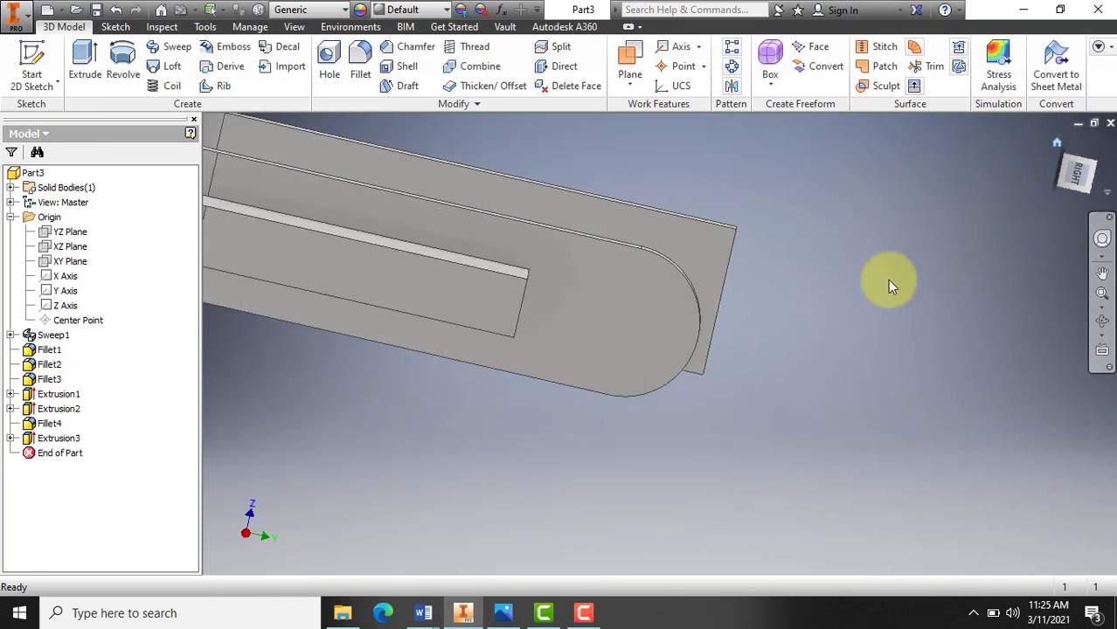
{"action": "scroll", "coordinate": [900, 355], "scroll_direction": "up", "scroll_amount": 5}
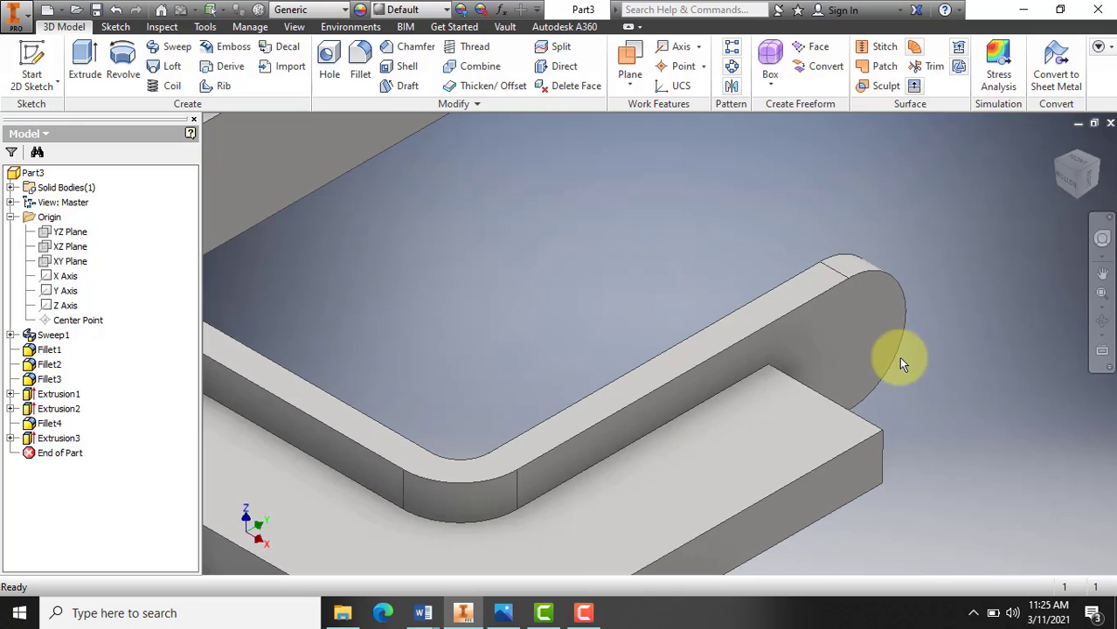
{"action": "scroll", "coordinate": [810, 370], "scroll_direction": "down", "scroll_amount": 4}
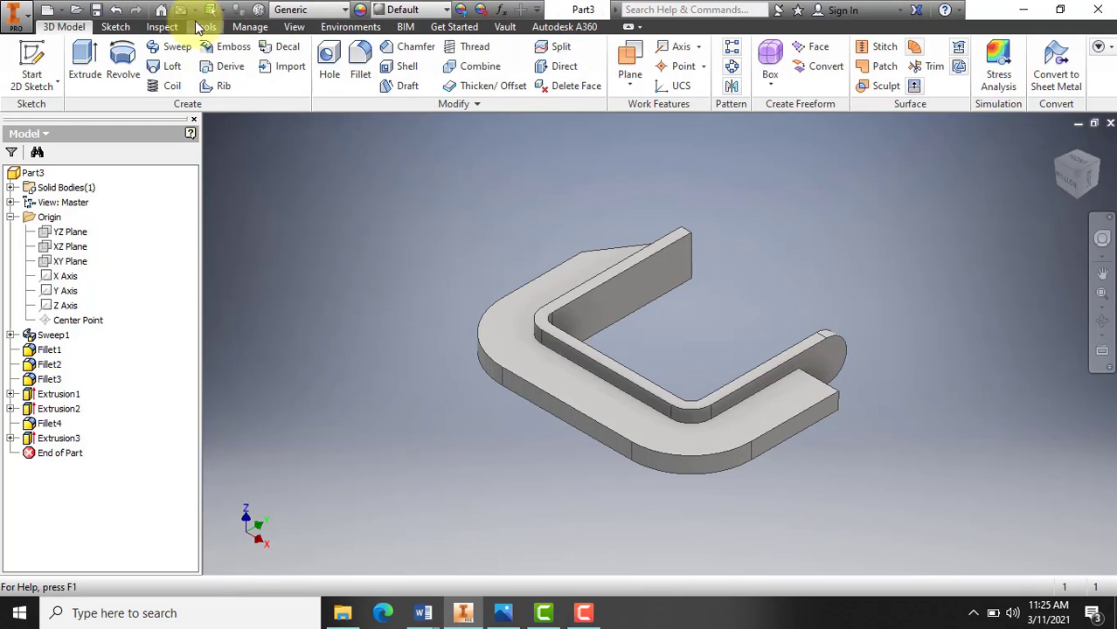
{"action": "left_click", "coordinate": [115, 10]}
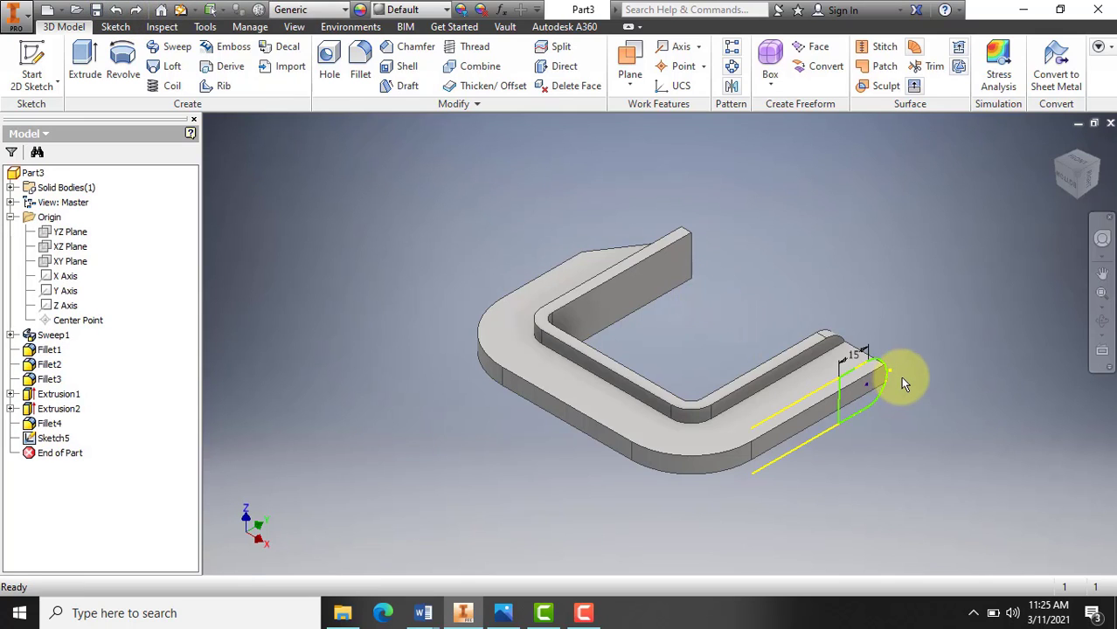
Extrude the rounded end profile 20 mm in Direction 2 through the clamp arm as a Join.
{"action": "scroll", "coordinate": [901, 377], "scroll_direction": "up", "scroll_amount": 2}
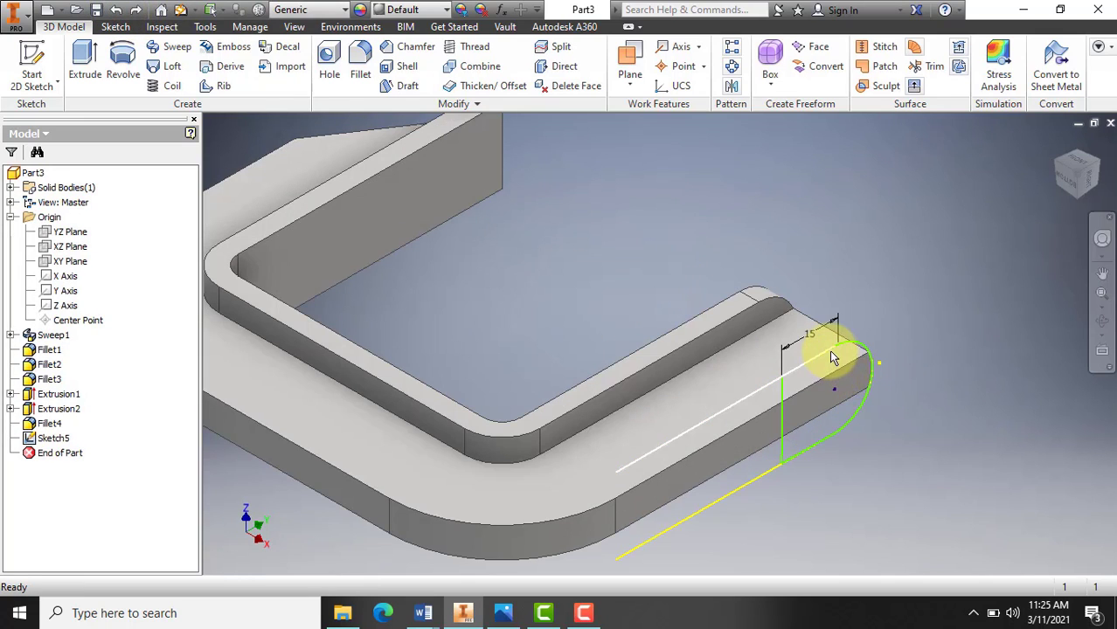
{"action": "left_click", "coordinate": [735, 411]}
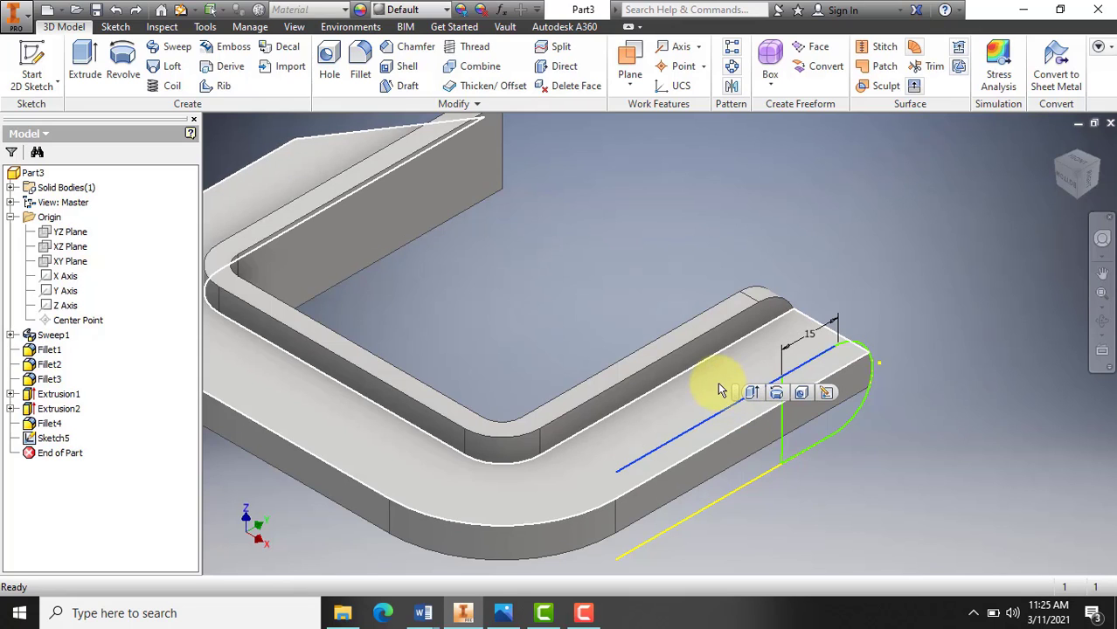
{"action": "key", "text": "Escape"}
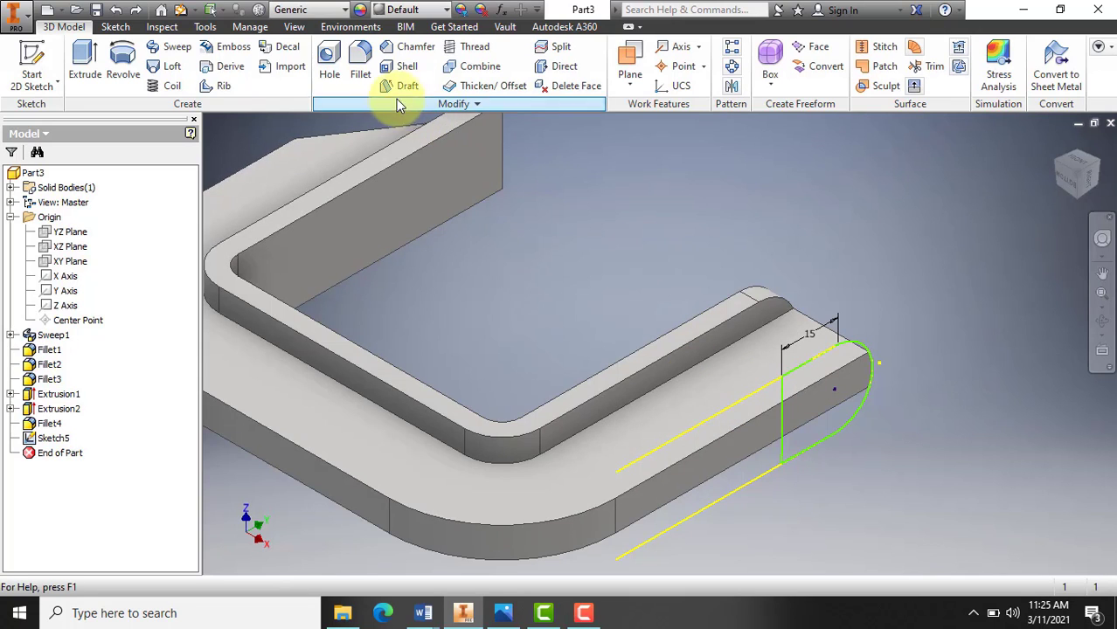
{"action": "left_click", "coordinate": [84, 61]}
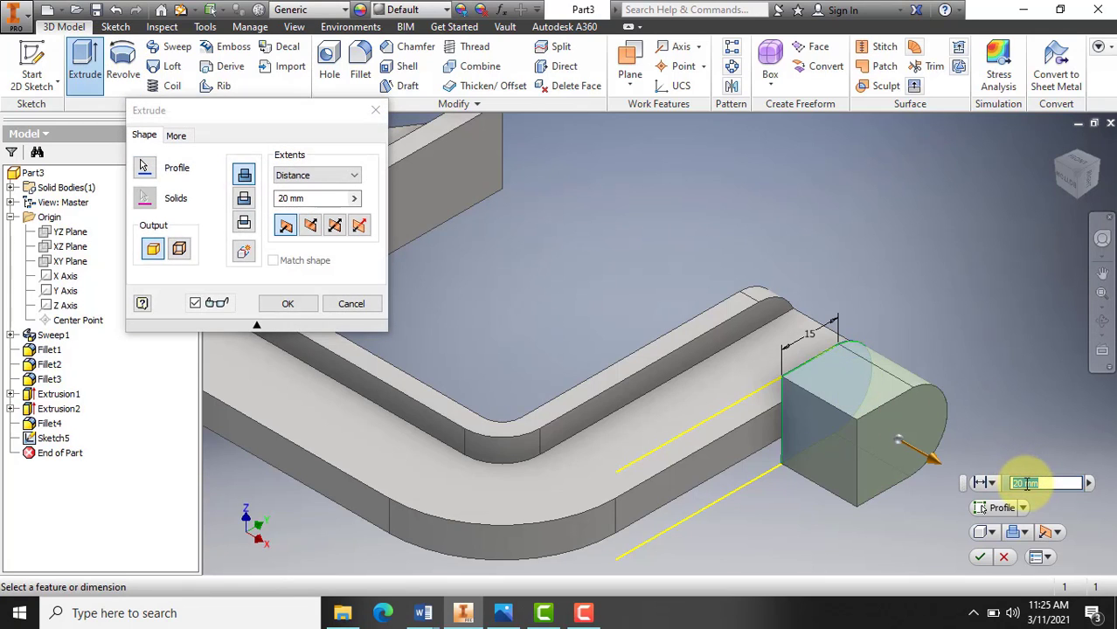
{"action": "left_click", "coordinate": [1061, 533]}
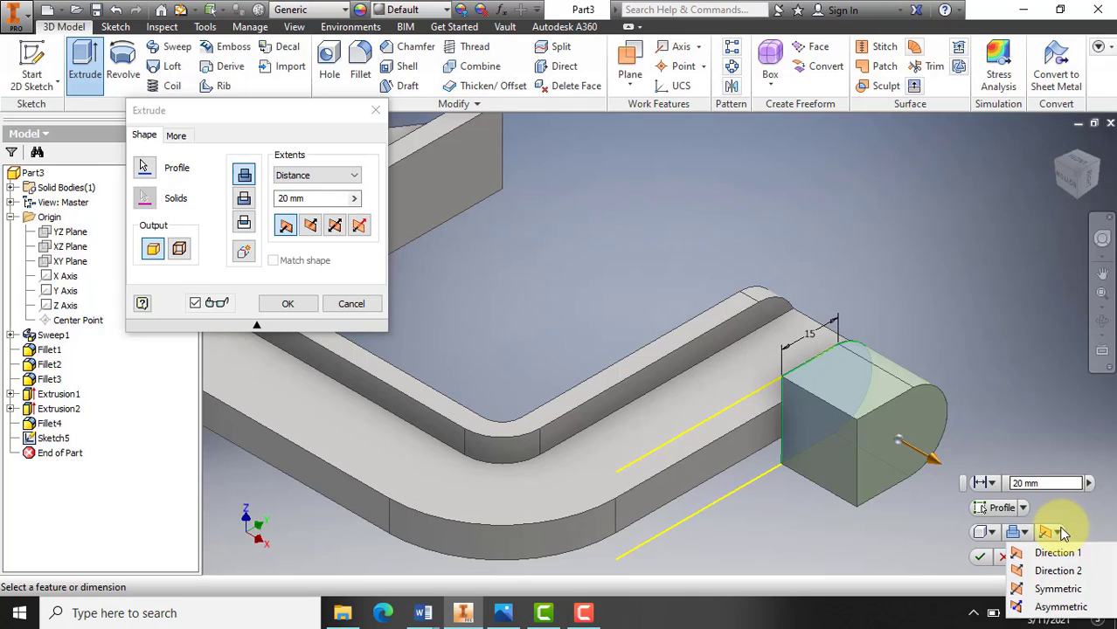
{"action": "left_click", "coordinate": [1056, 571]}
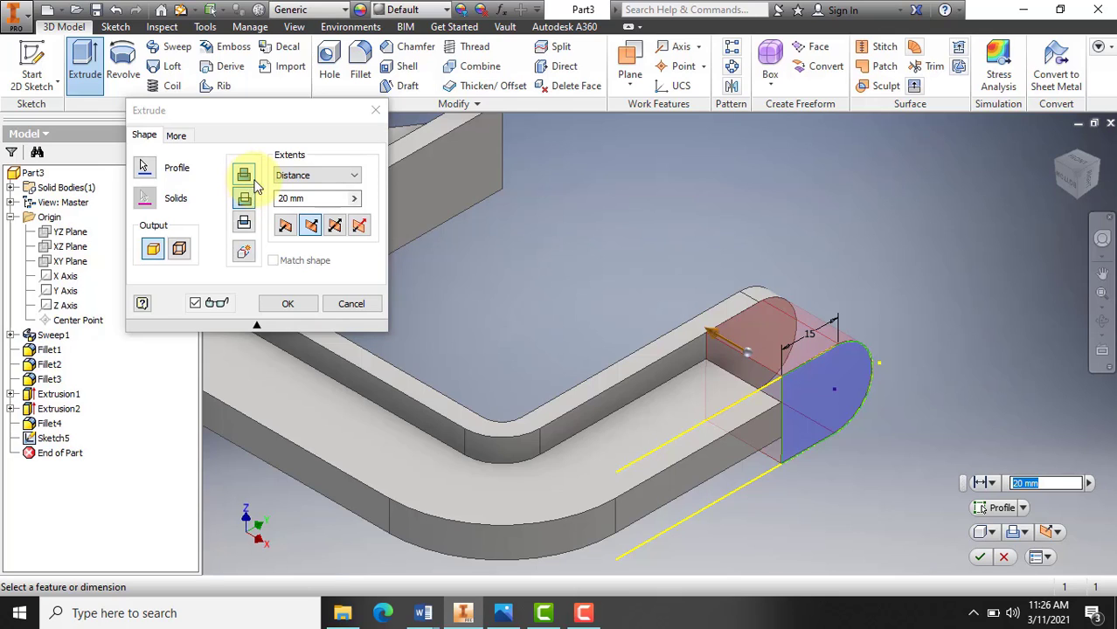
{"action": "left_click", "coordinate": [1018, 531]}
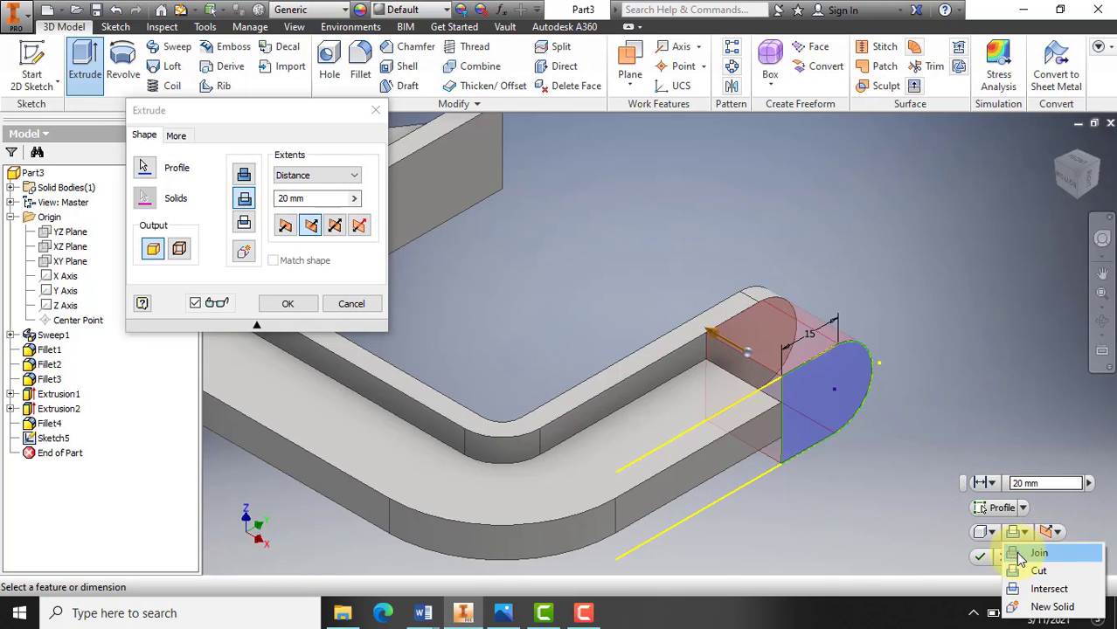
{"action": "left_click", "coordinate": [1036, 554]}
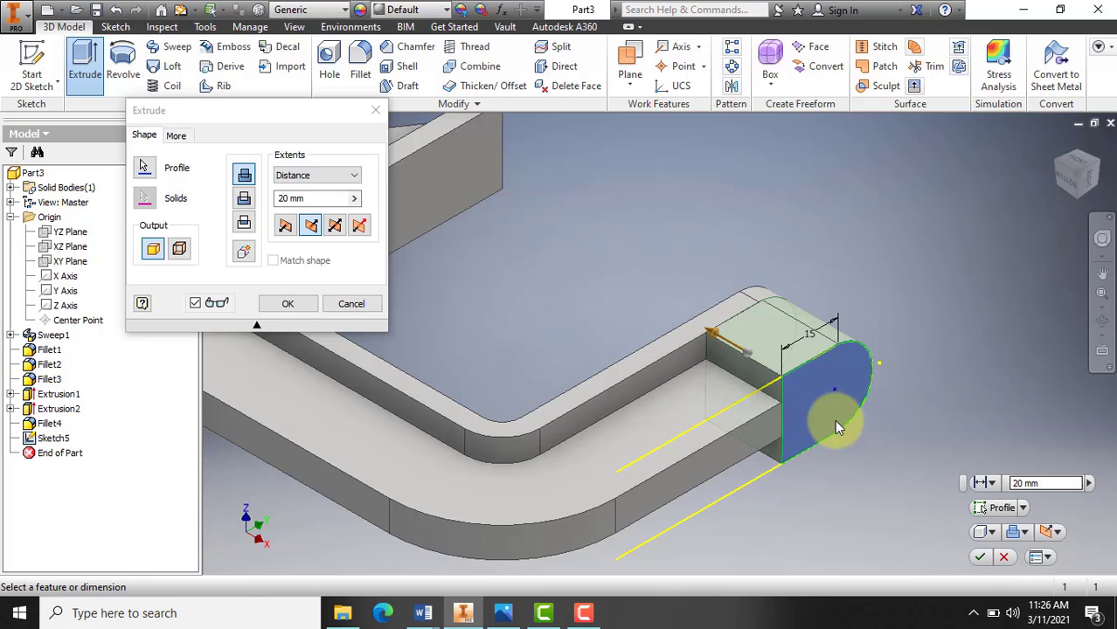
{"action": "left_click", "coordinate": [980, 557]}
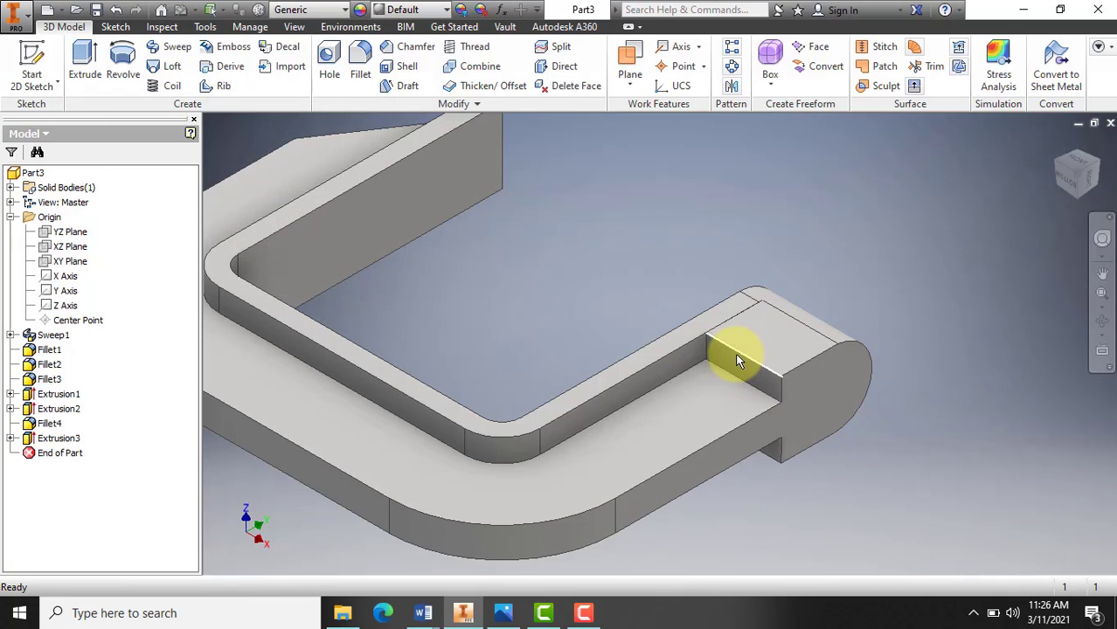
Check the G-Klem drawing in Photos and set up a 5 mm fillet on the inner corner edge between the end block and arm rib.
{"action": "mouse_move", "coordinate": [466, 617]}
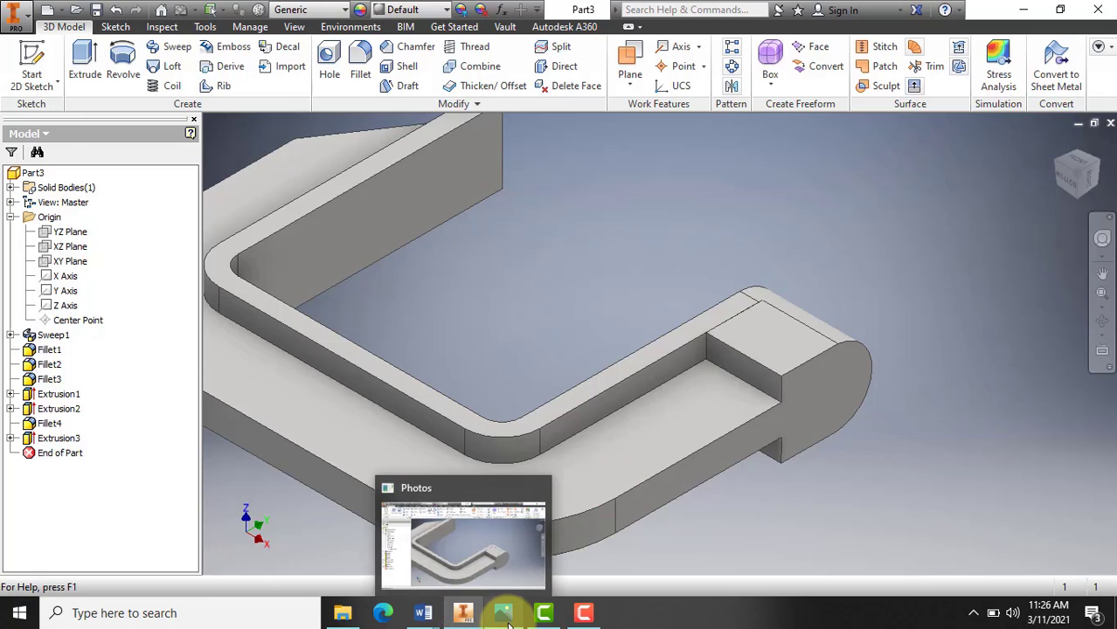
{"action": "left_click", "coordinate": [503, 614]}
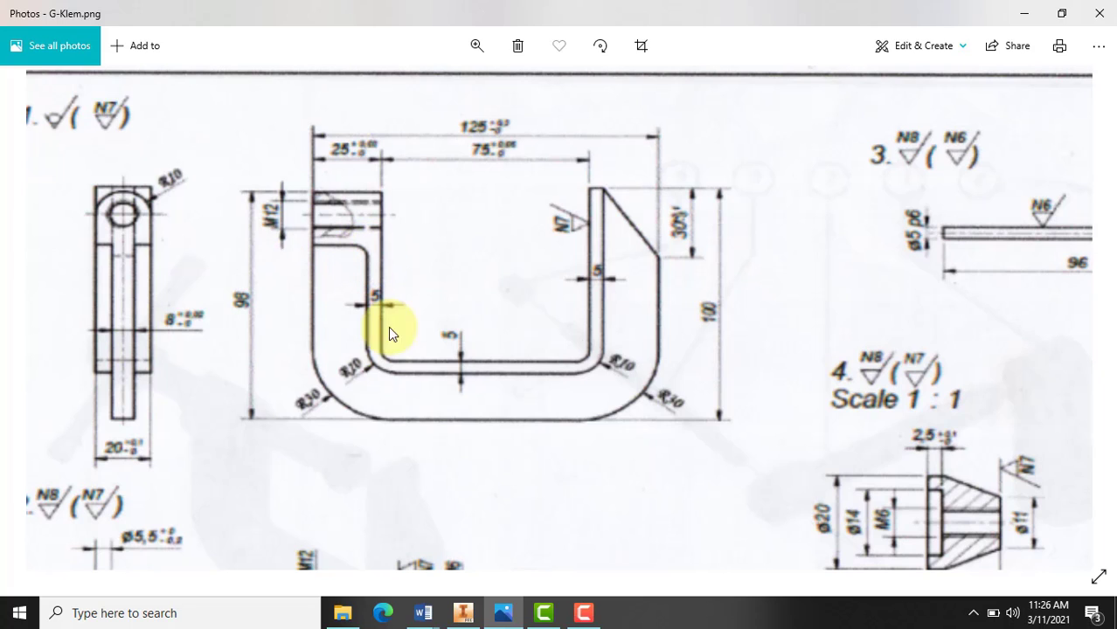
{"action": "left_click", "coordinate": [464, 613]}
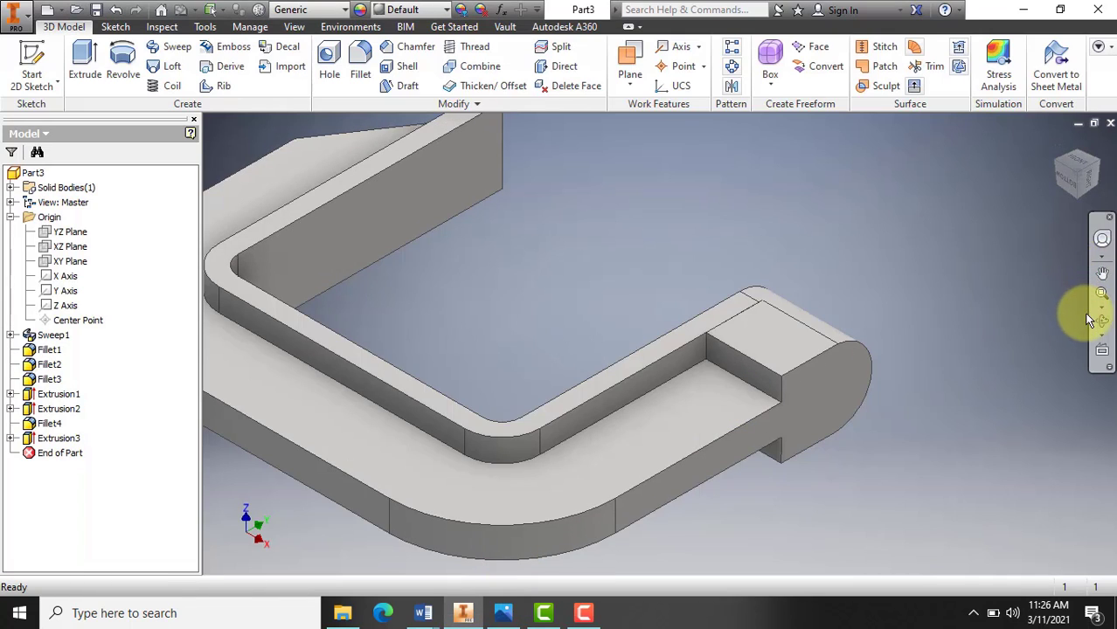
{"action": "left_click", "coordinate": [364, 59]}
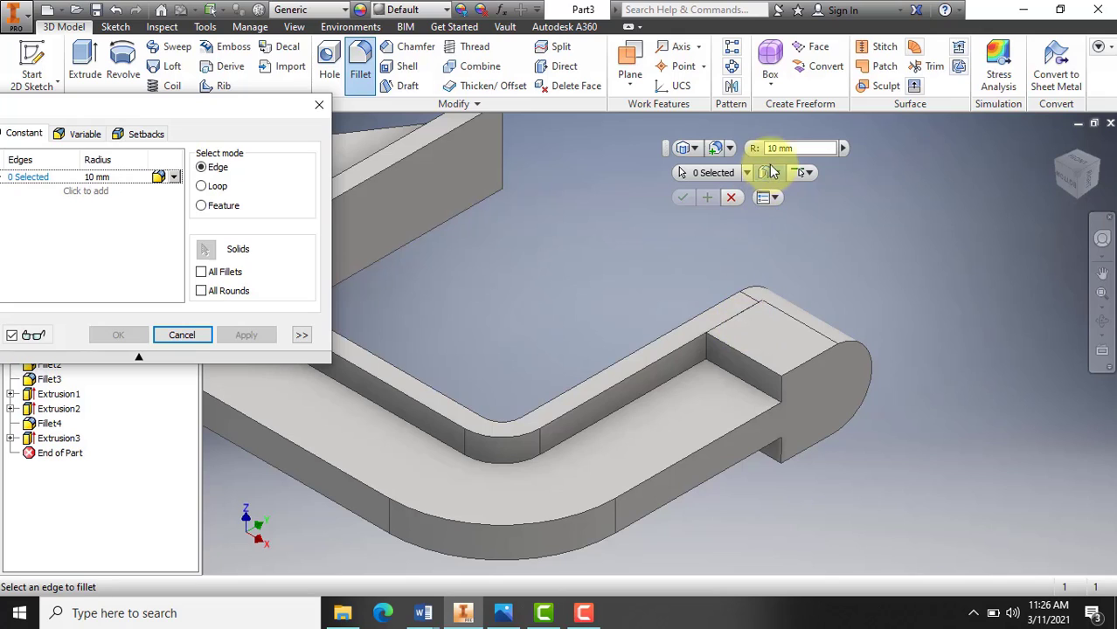
{"action": "double_click", "coordinate": [773, 147]}
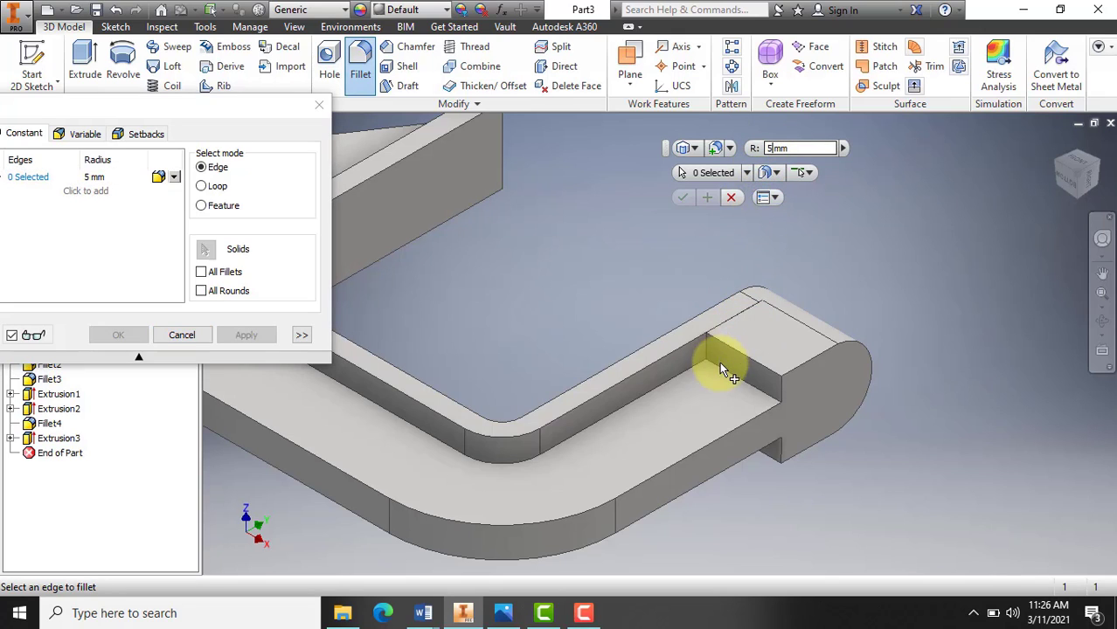
{"action": "scroll", "coordinate": [717, 362], "scroll_direction": "up", "scroll_amount": 5}
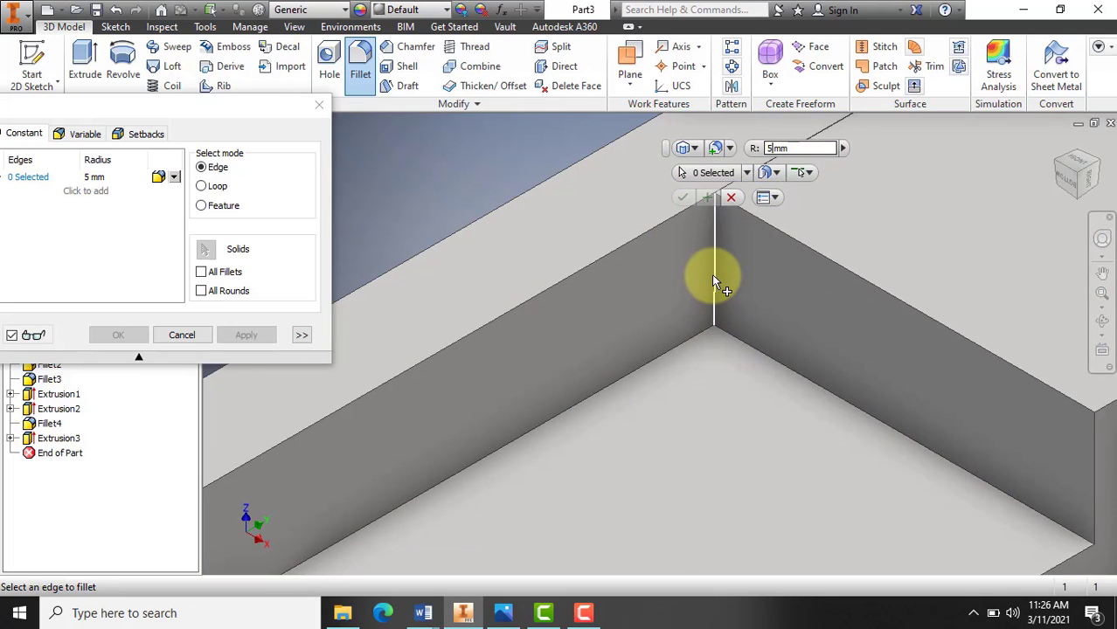
{"action": "left_click", "coordinate": [714, 281]}
{"action": "scroll", "coordinate": [648, 385], "scroll_direction": "down", "scroll_amount": 5}
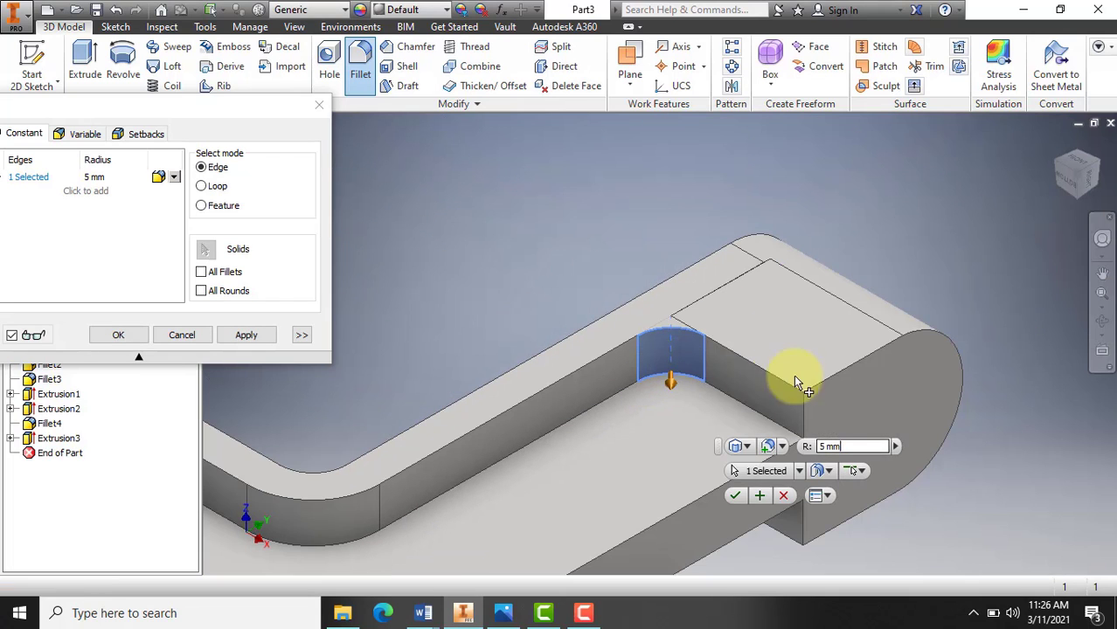
Add the matching inner corner edge on the block's opposite side to the 5 mm fillet and apply it.
{"action": "left_click", "coordinate": [1102, 322]}
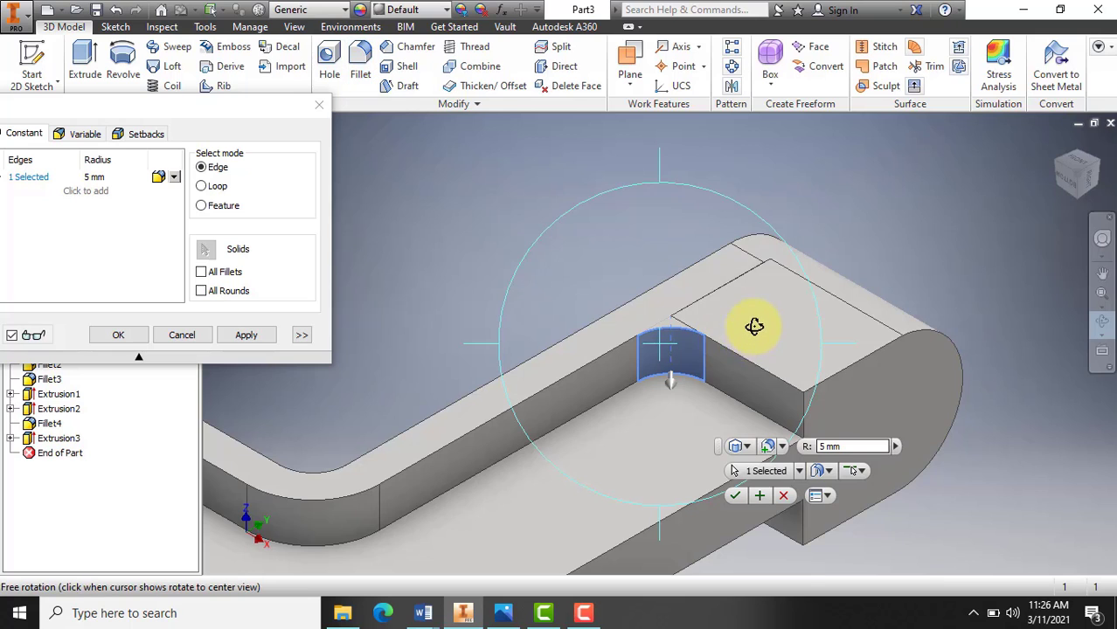
{"action": "left_click_drag", "start_coordinate": [754, 327], "coordinate": [578, 374]}
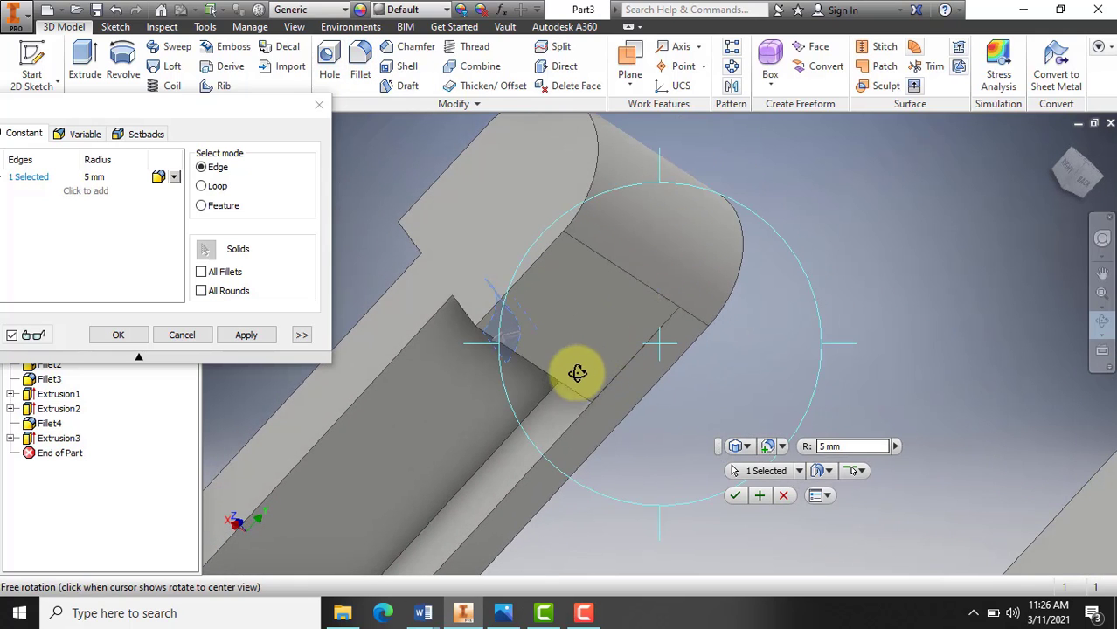
{"action": "left_click_drag", "start_coordinate": [623, 317], "coordinate": [678, 303]}
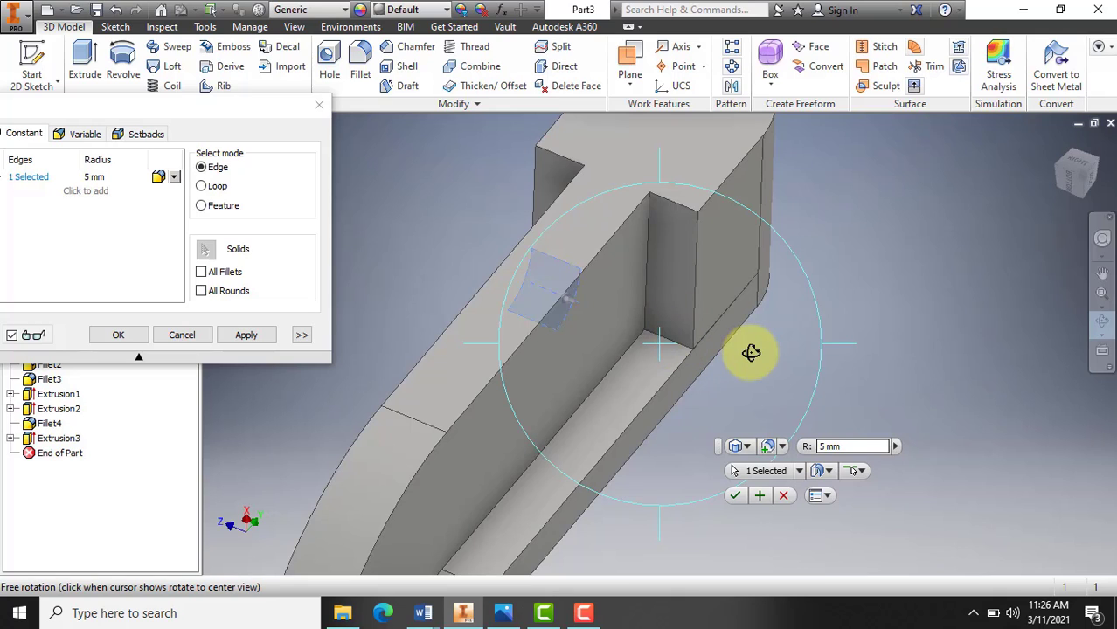
{"action": "key", "text": "Escape"}
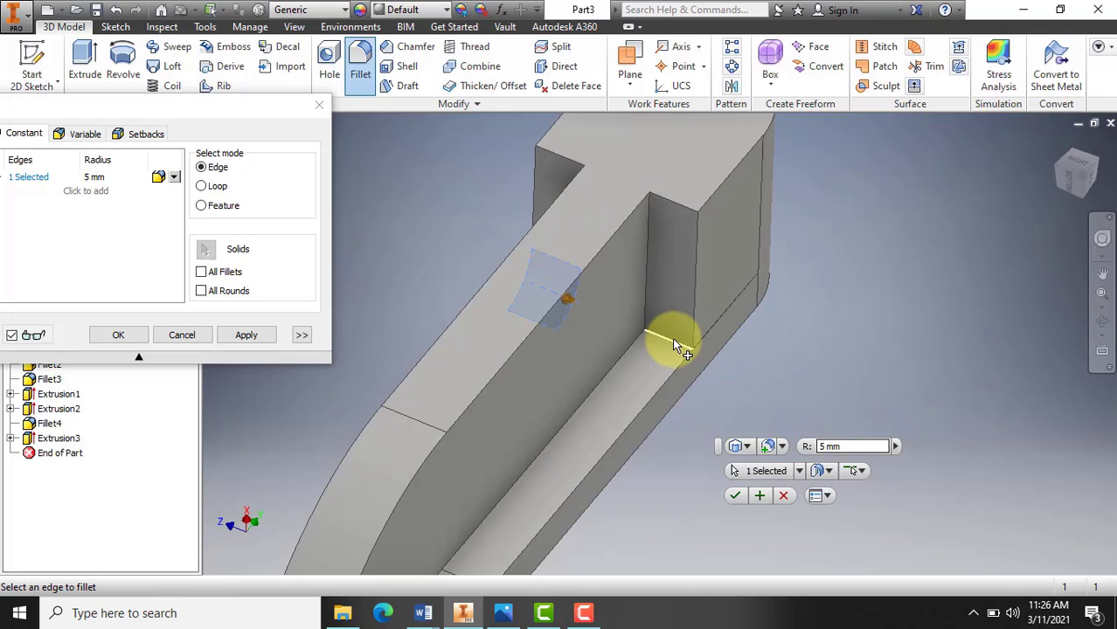
{"action": "left_click", "coordinate": [674, 341]}
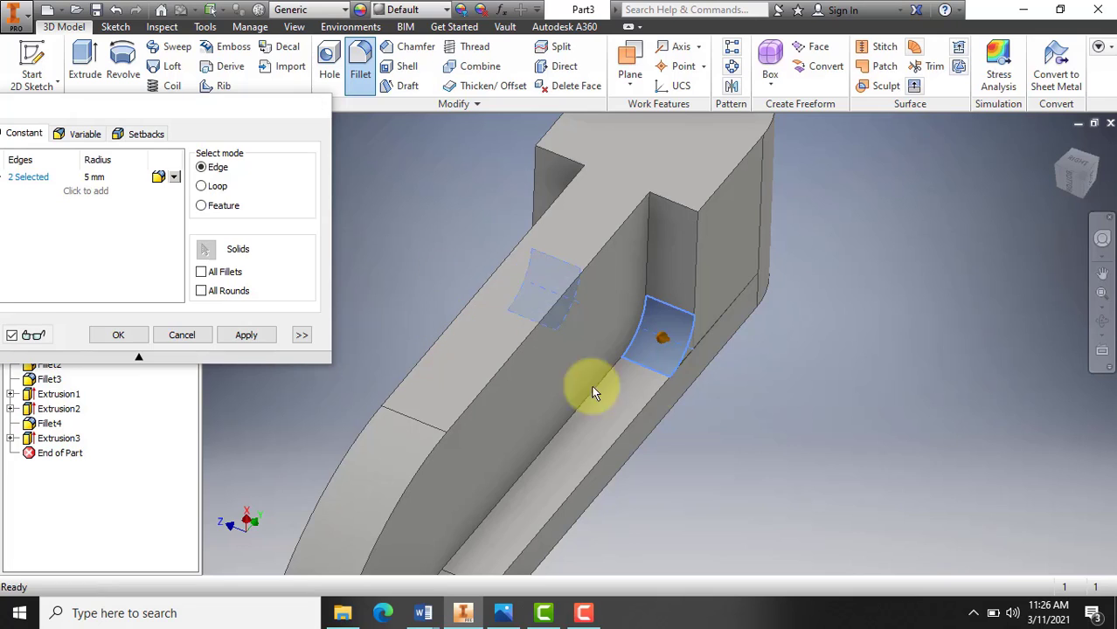
{"action": "left_click", "coordinate": [1102, 322]}
{"action": "left_click_drag", "start_coordinate": [769, 384], "coordinate": [648, 426]}
{"action": "scroll", "coordinate": [648, 426], "scroll_direction": "up", "scroll_amount": 5}
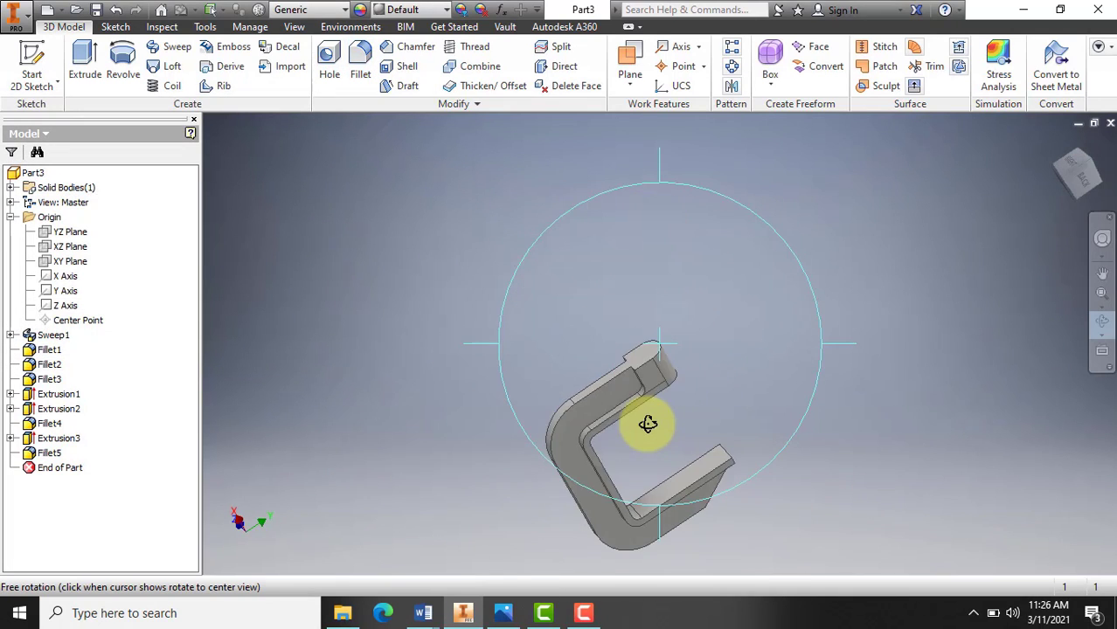
{"action": "scroll", "coordinate": [647, 425], "scroll_direction": "up", "scroll_amount": 4}
{"action": "scroll", "coordinate": [655, 454], "scroll_direction": "down", "scroll_amount": 5}
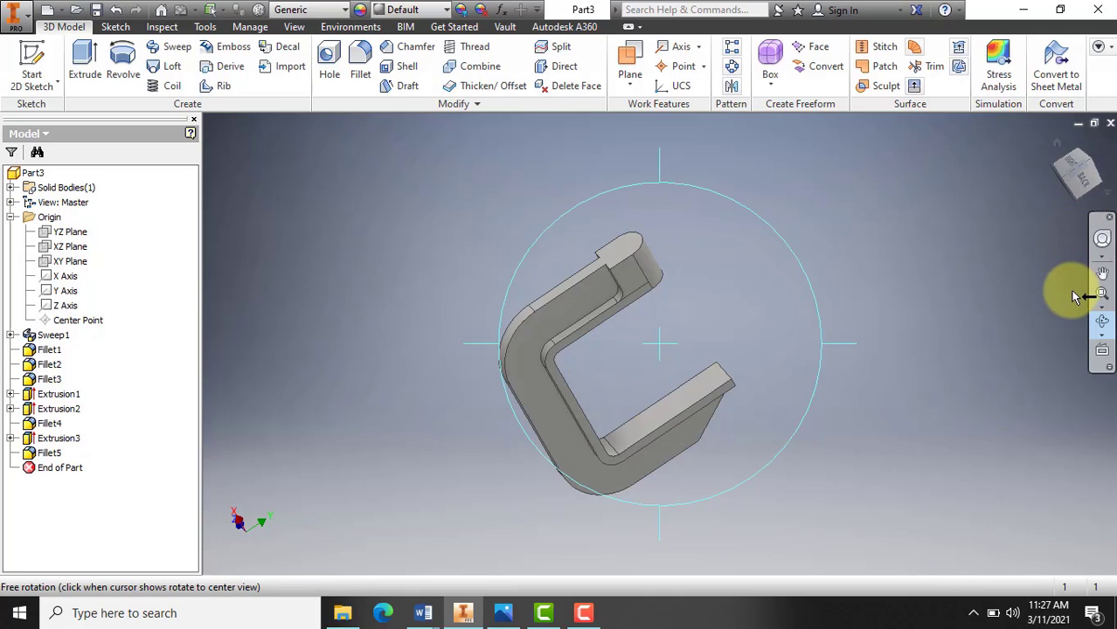
{"action": "key", "text": "Escape"}
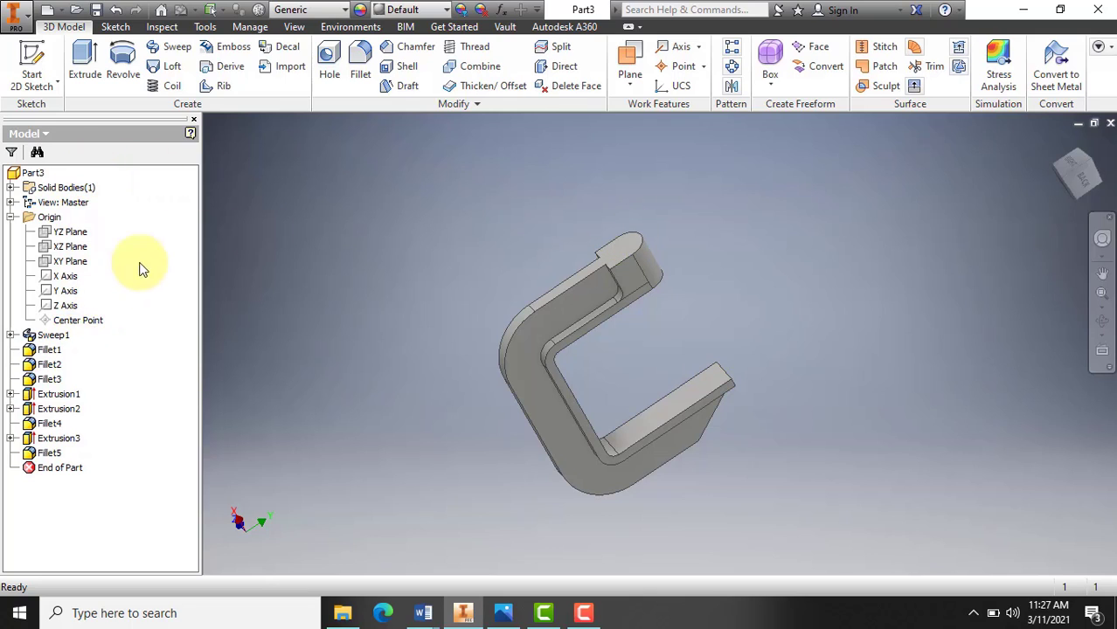
Set up a concentric hole on the end block's outer flat face, centered on its rounded edge.
{"action": "left_click", "coordinate": [621, 254]}
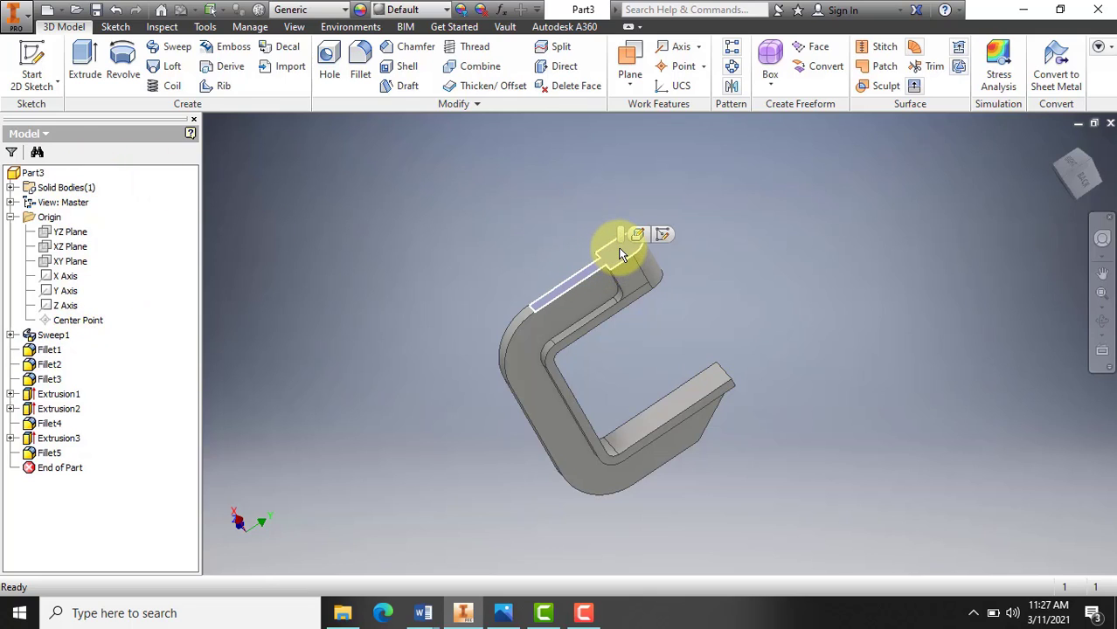
{"action": "left_click", "coordinate": [329, 70]}
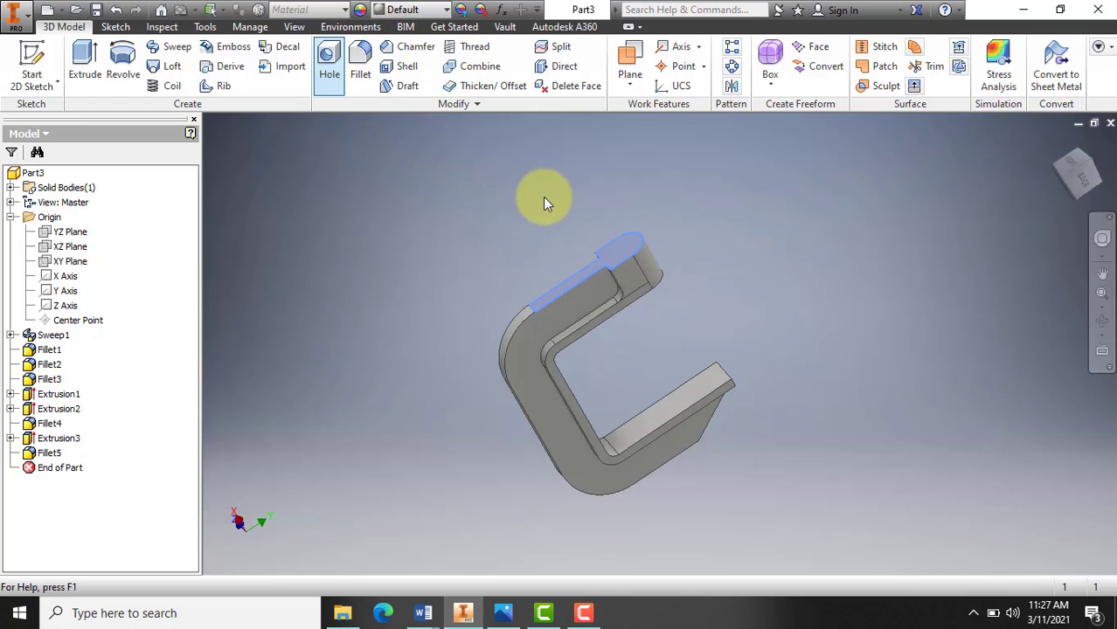
{"action": "scroll", "coordinate": [603, 243], "scroll_direction": "down", "scroll_amount": 5}
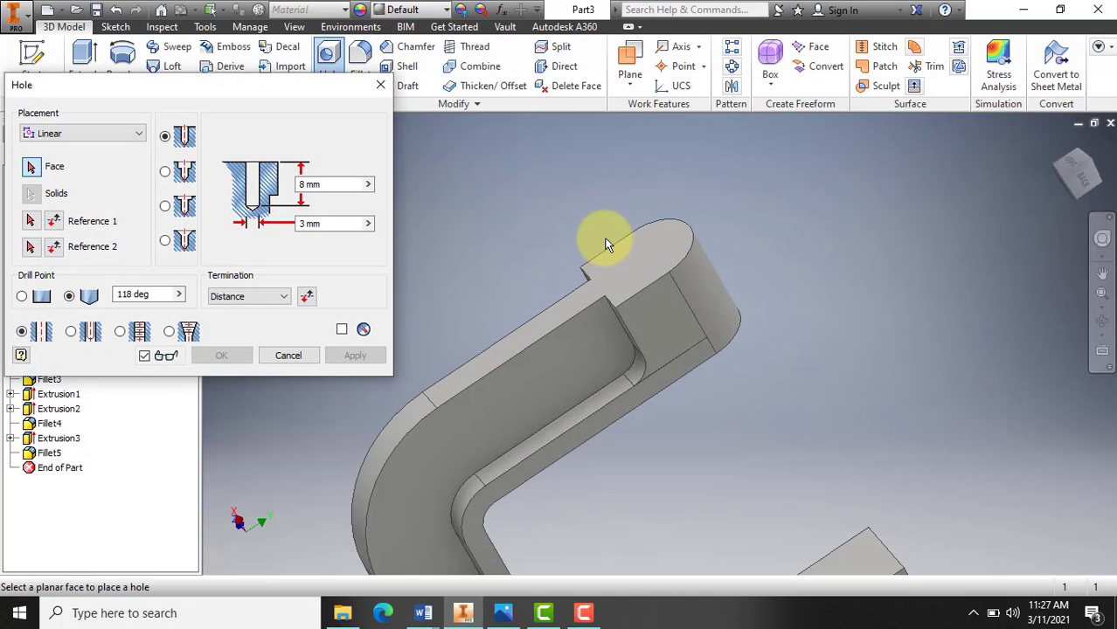
{"action": "left_click", "coordinate": [136, 134]}
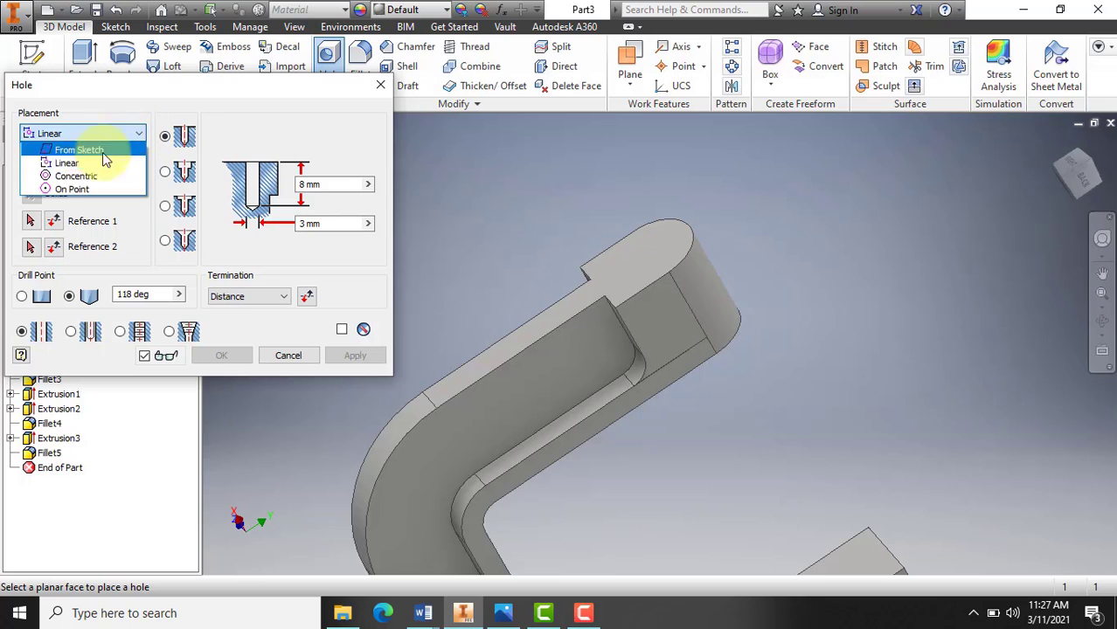
{"action": "left_click", "coordinate": [85, 179]}
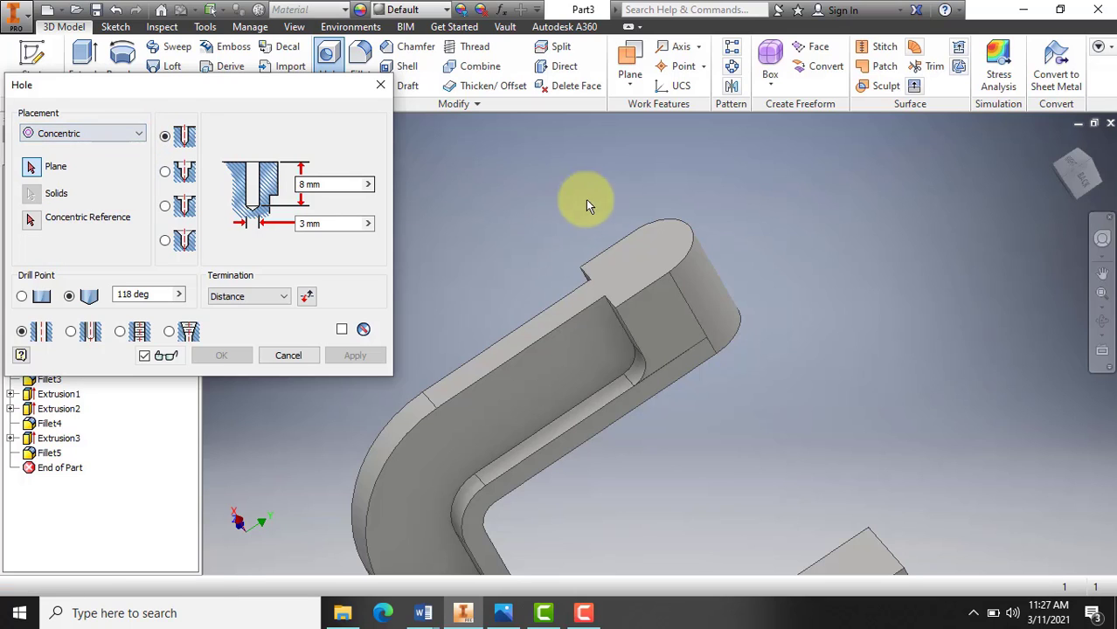
{"action": "left_click", "coordinate": [660, 242]}
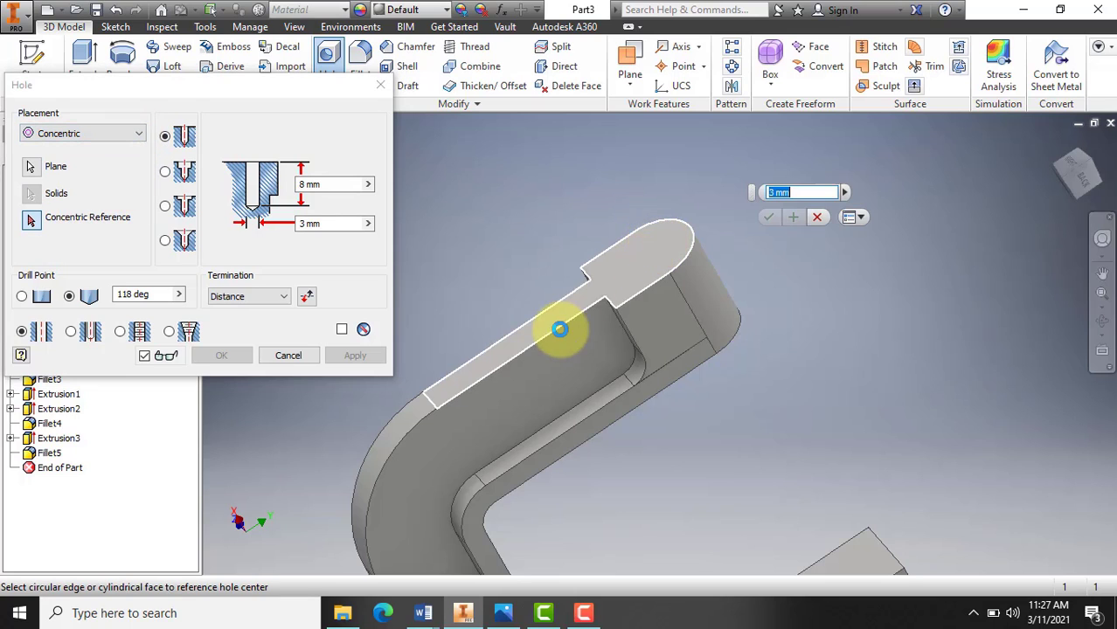
{"action": "left_click", "coordinate": [660, 226]}
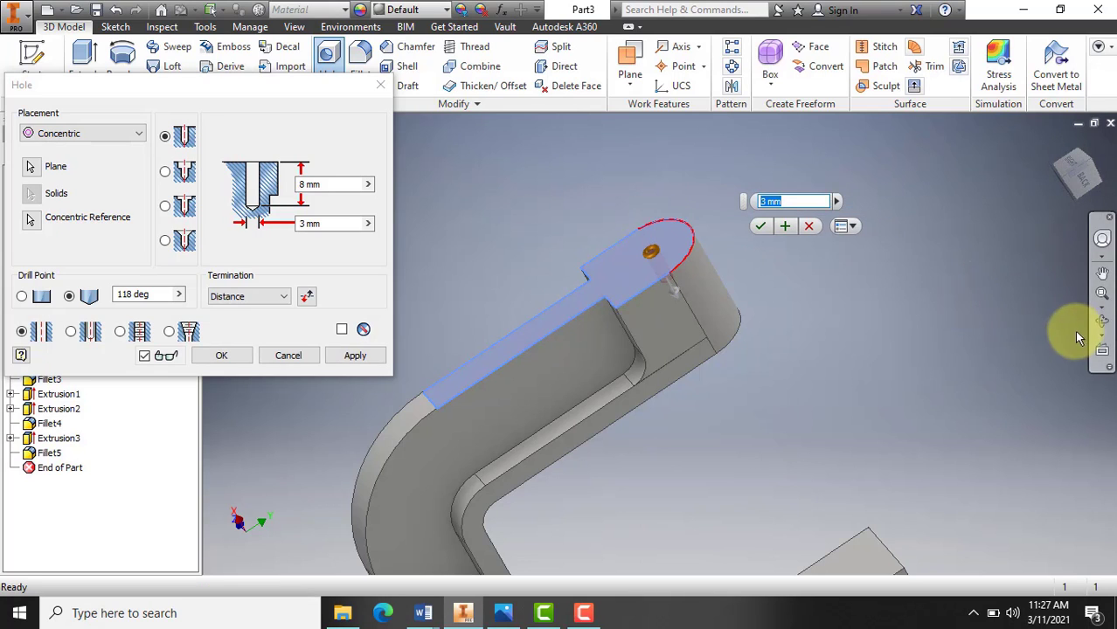
Check the hole callout on the G-Klem drawing in Photos and make the Inventor hole tapped with an ISO Metric profile thread, size 12.
{"action": "scroll", "coordinate": [741, 341], "scroll_direction": "down", "scroll_amount": 3}
{"action": "scroll", "coordinate": [741, 341], "scroll_direction": "up", "scroll_amount": 5}
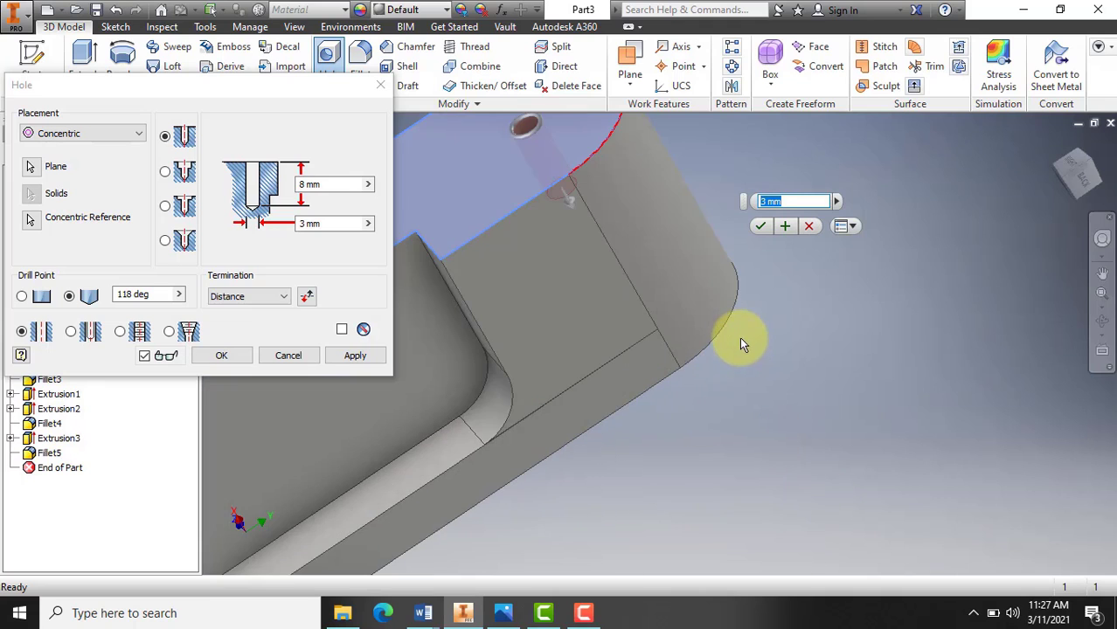
{"action": "left_click", "coordinate": [1103, 323]}
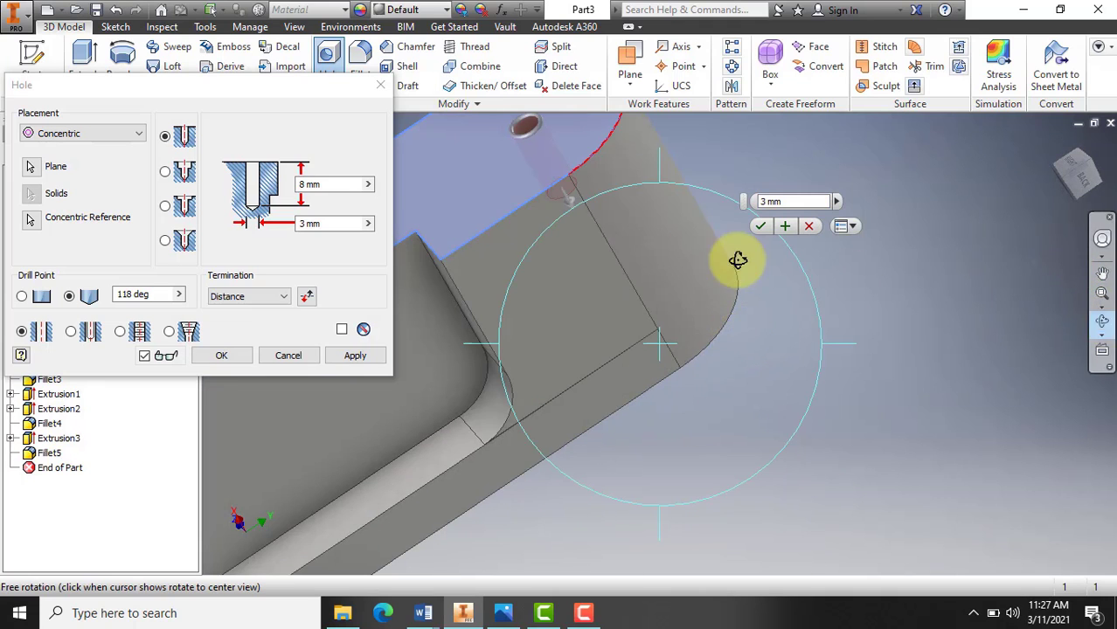
{"action": "left_click_drag", "start_coordinate": [669, 240], "coordinate": [682, 286]}
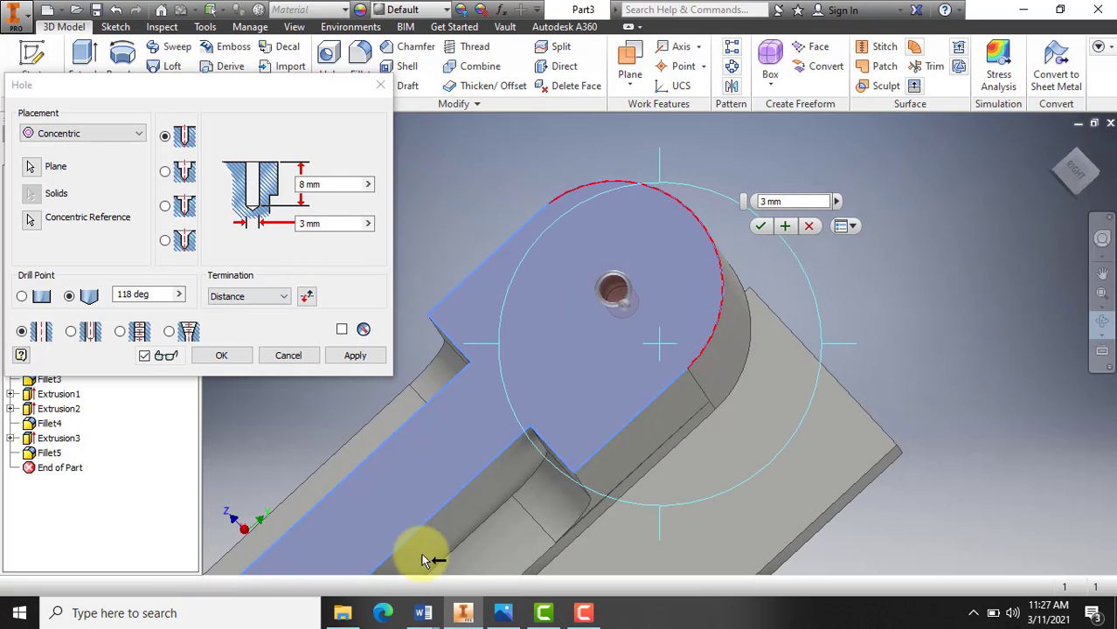
{"action": "left_click", "coordinate": [496, 615]}
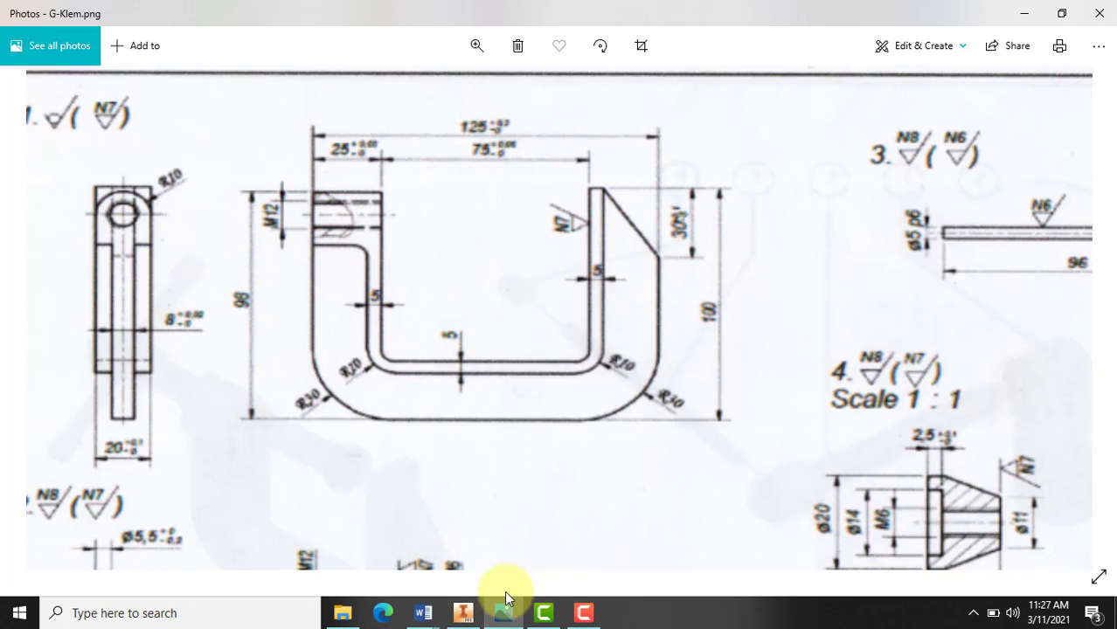
{"action": "left_click", "coordinate": [462, 613]}
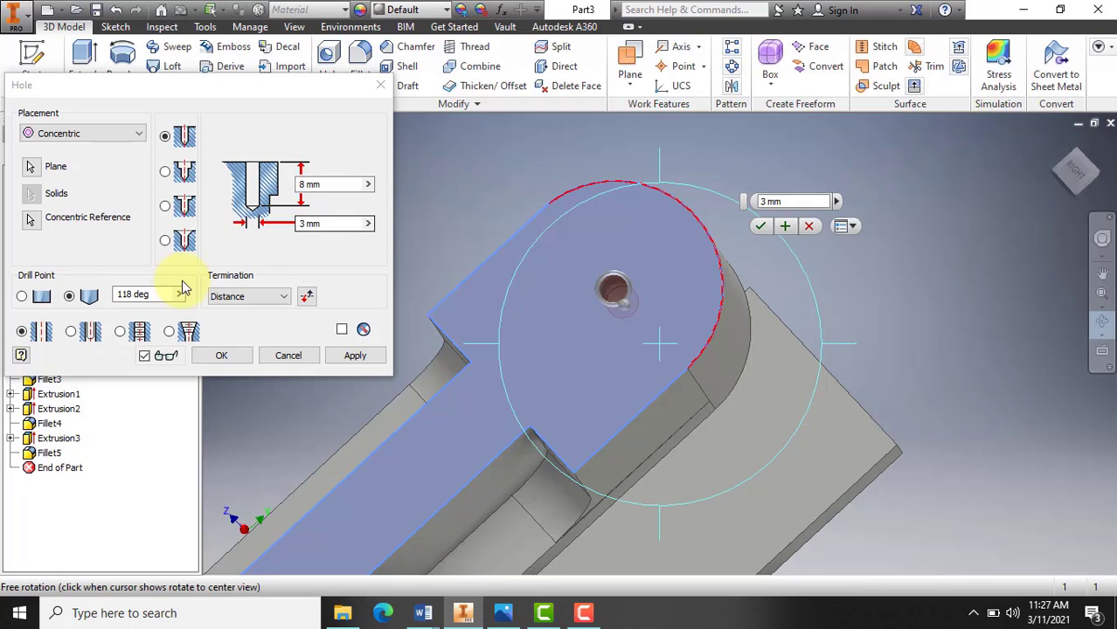
{"action": "left_click", "coordinate": [138, 336]}
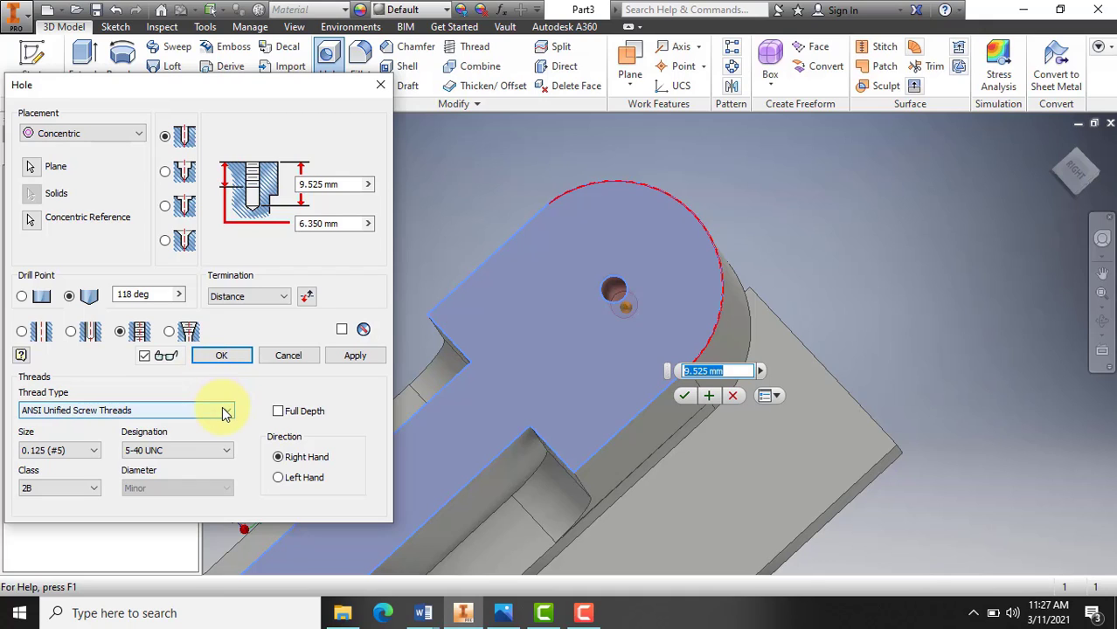
{"action": "left_click", "coordinate": [218, 410]}
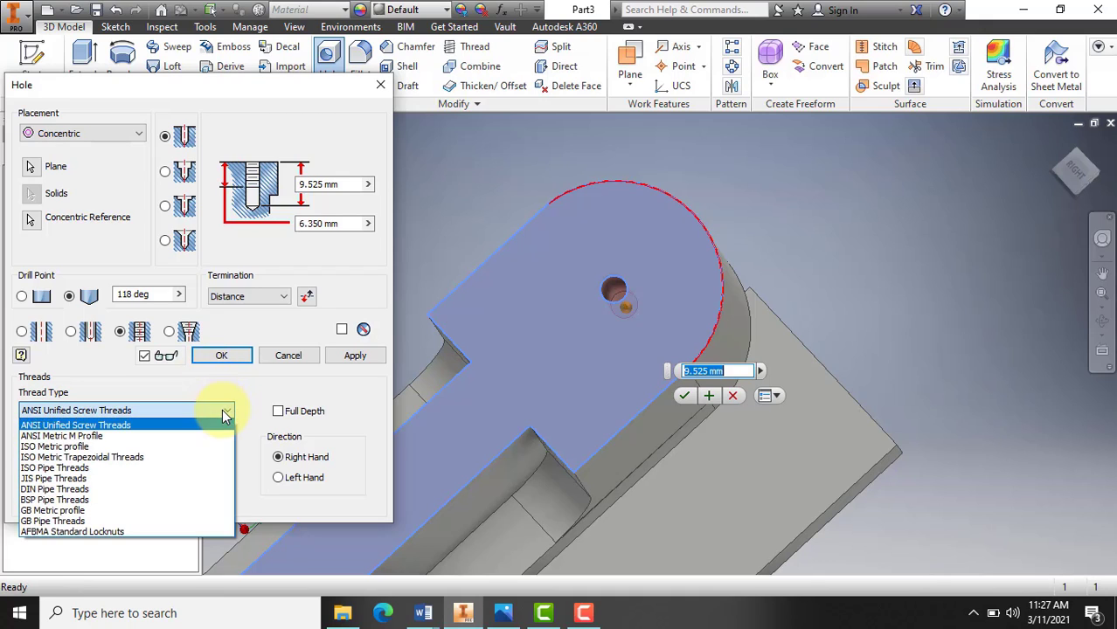
{"action": "left_click", "coordinate": [86, 445]}
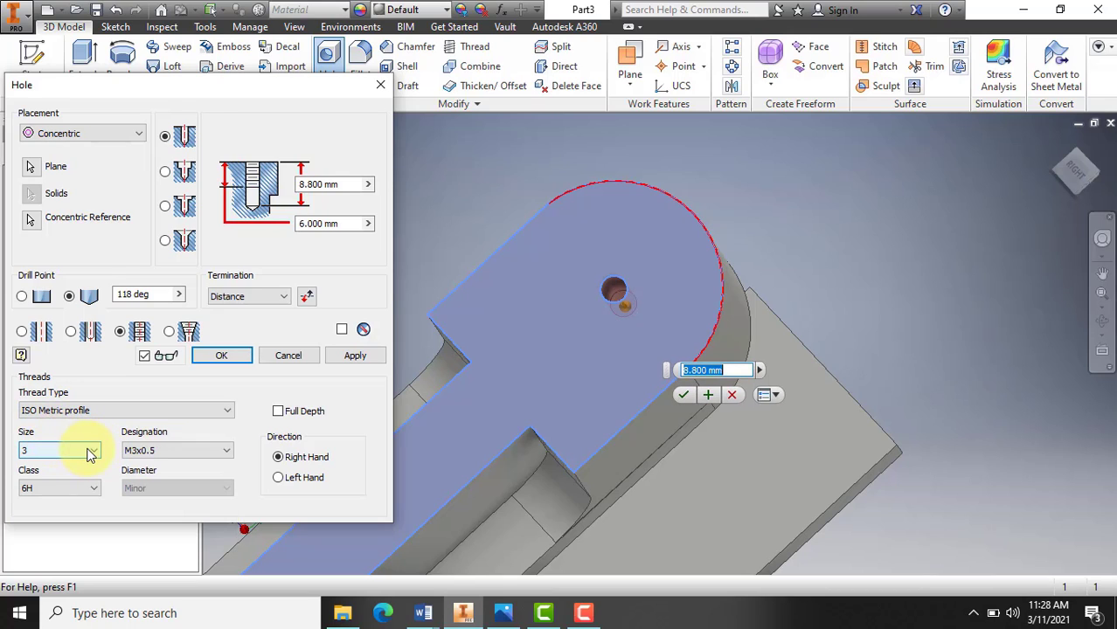
{"action": "left_click", "coordinate": [91, 451]}
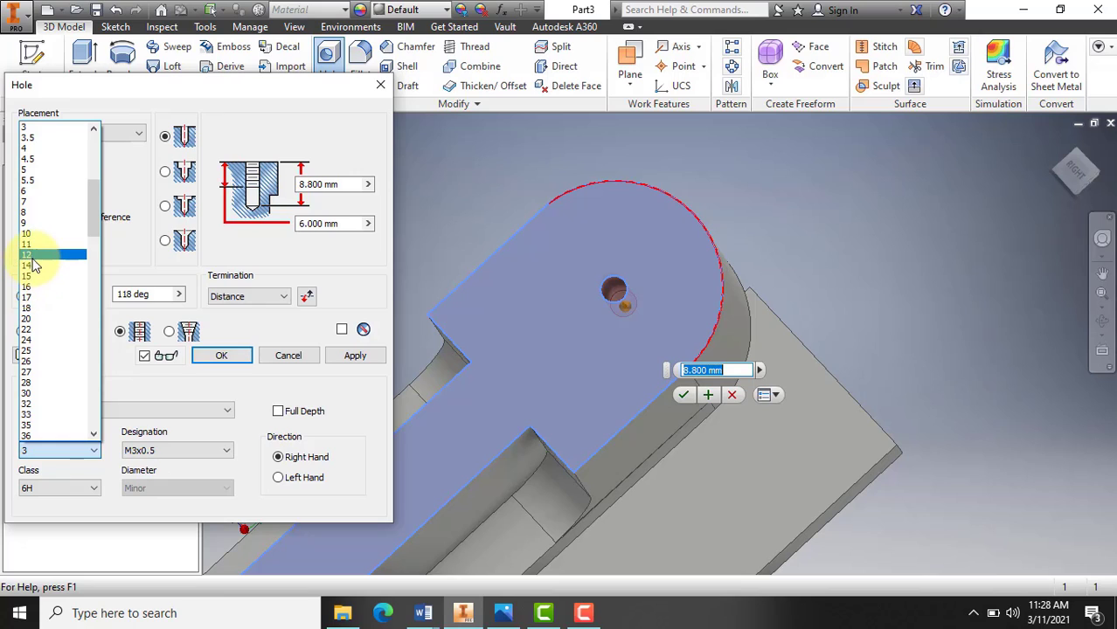
{"action": "left_click", "coordinate": [33, 257]}
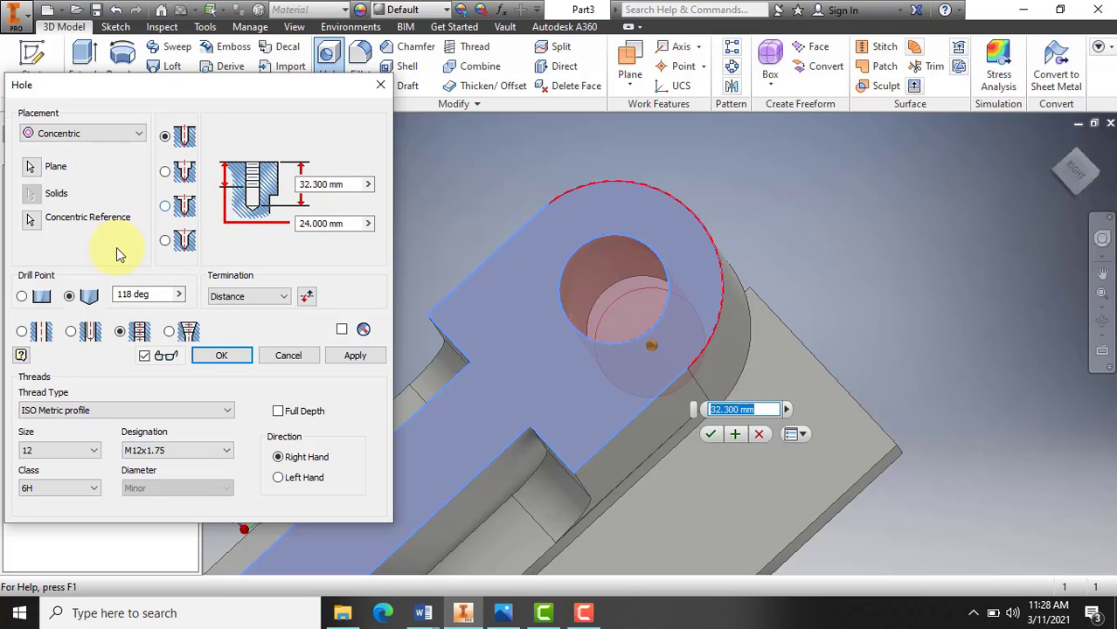
Give the tapped hole a flat drill point, set its hole depth and thread depth to 25 mm, and create it.
{"action": "left_click", "coordinate": [22, 297]}
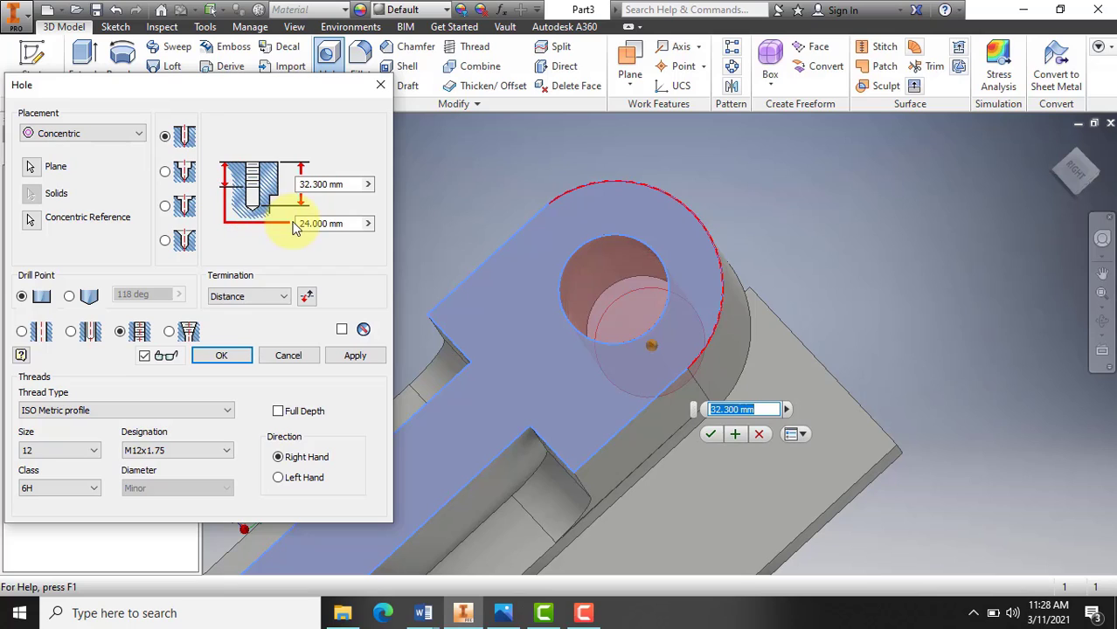
{"action": "left_click_drag", "start_coordinate": [327, 185], "coordinate": [281, 190]}
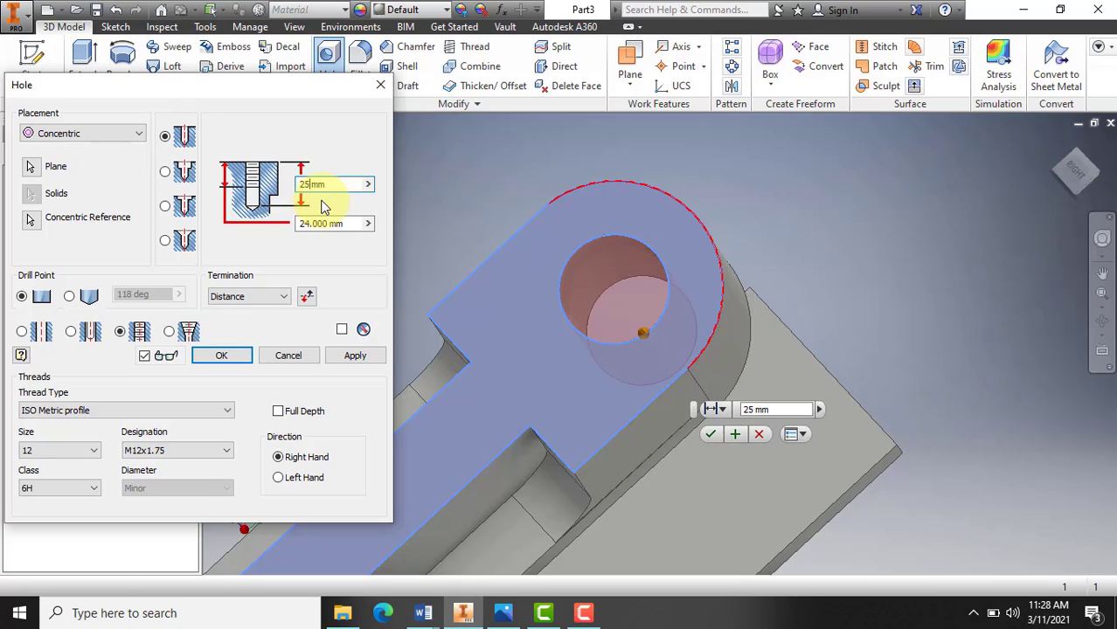
{"action": "left_click_drag", "start_coordinate": [331, 224], "coordinate": [295, 226]}
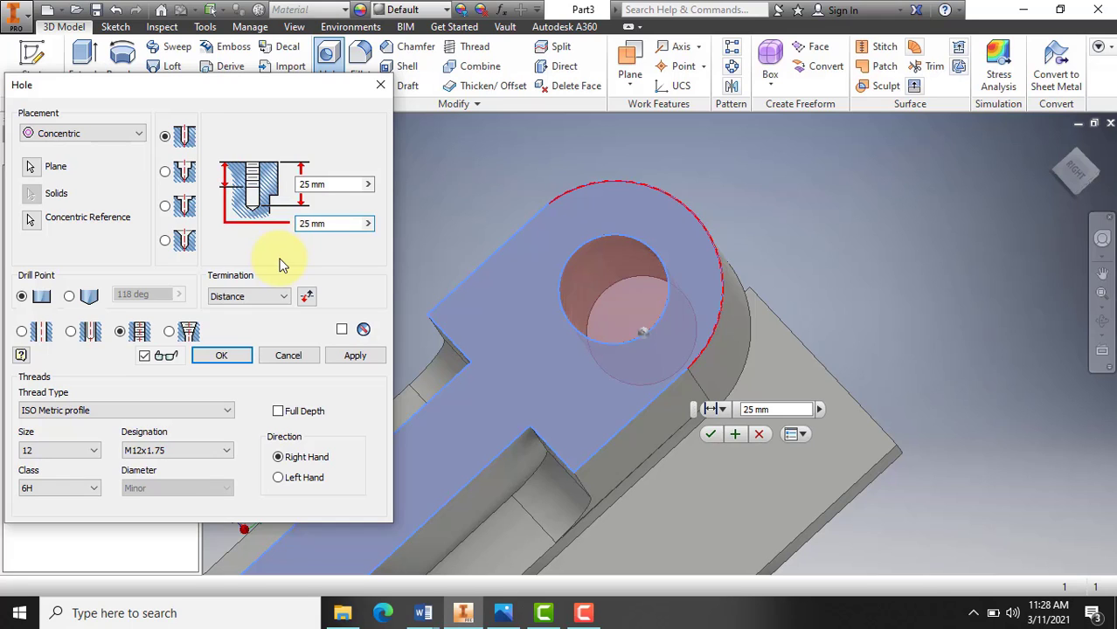
{"action": "left_click", "coordinate": [230, 358]}
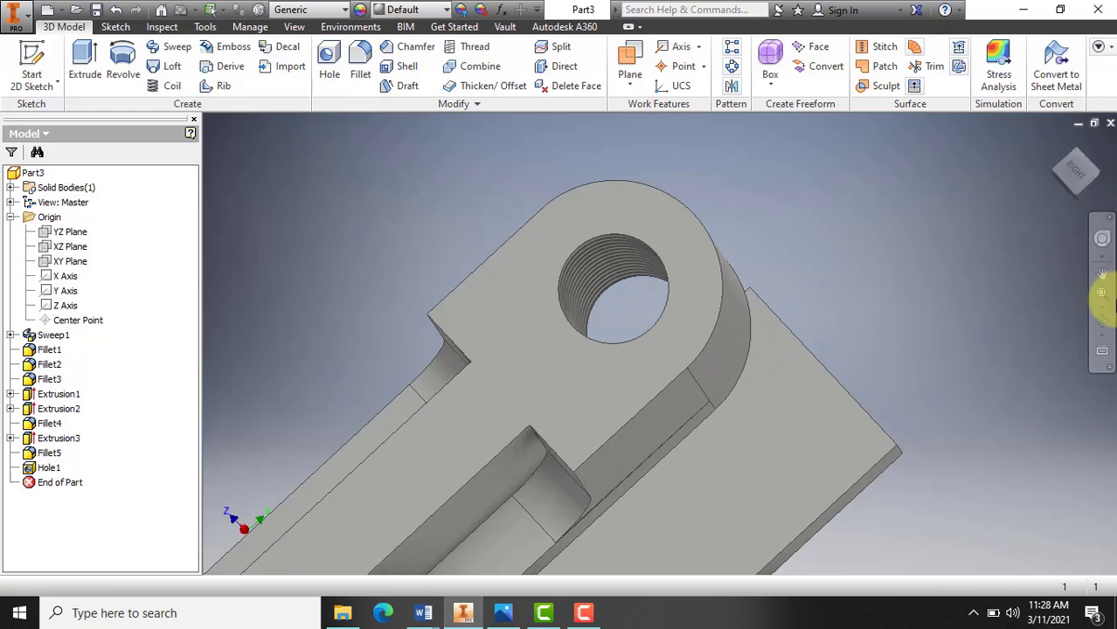
Chamfer the threaded hole's circular edge on the end block's outer face by 0.5 mm.
{"action": "left_click", "coordinate": [1101, 320]}
{"action": "left_click_drag", "start_coordinate": [693, 279], "coordinate": [624, 266]}
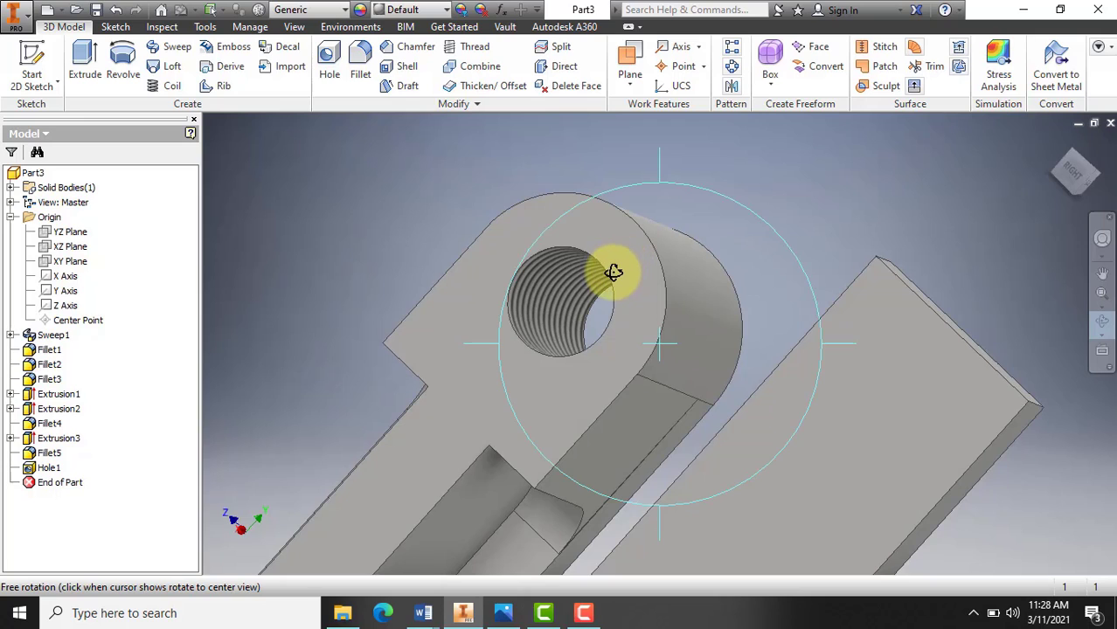
{"action": "key", "text": "Escape"}
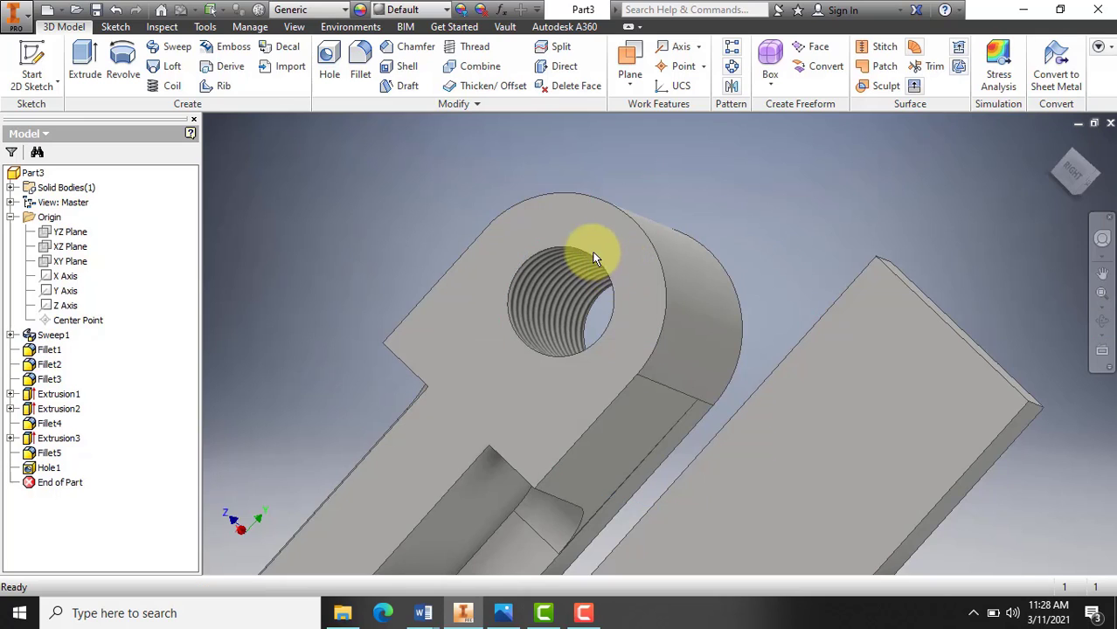
{"action": "left_click", "coordinate": [404, 46]}
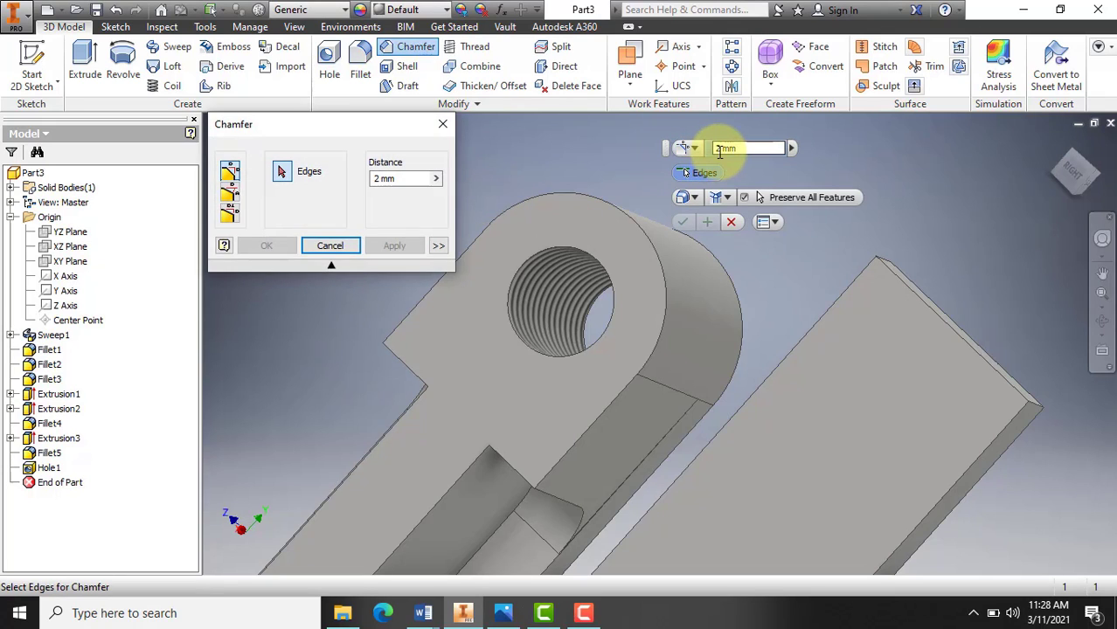
{"action": "left_click", "coordinate": [721, 149]}
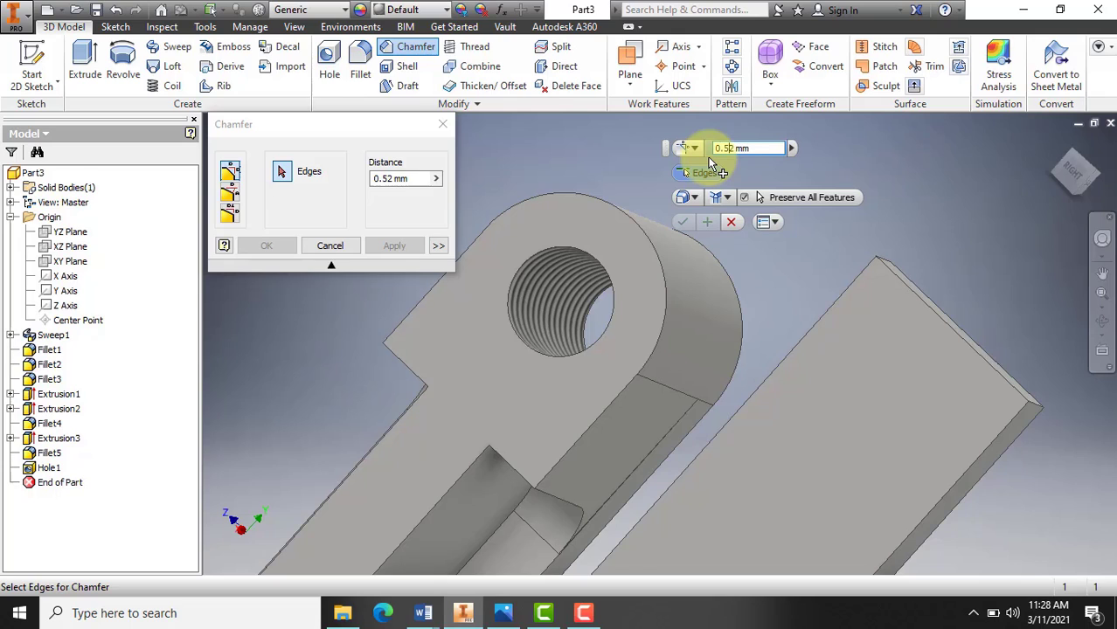
{"action": "left_click", "coordinate": [532, 254]}
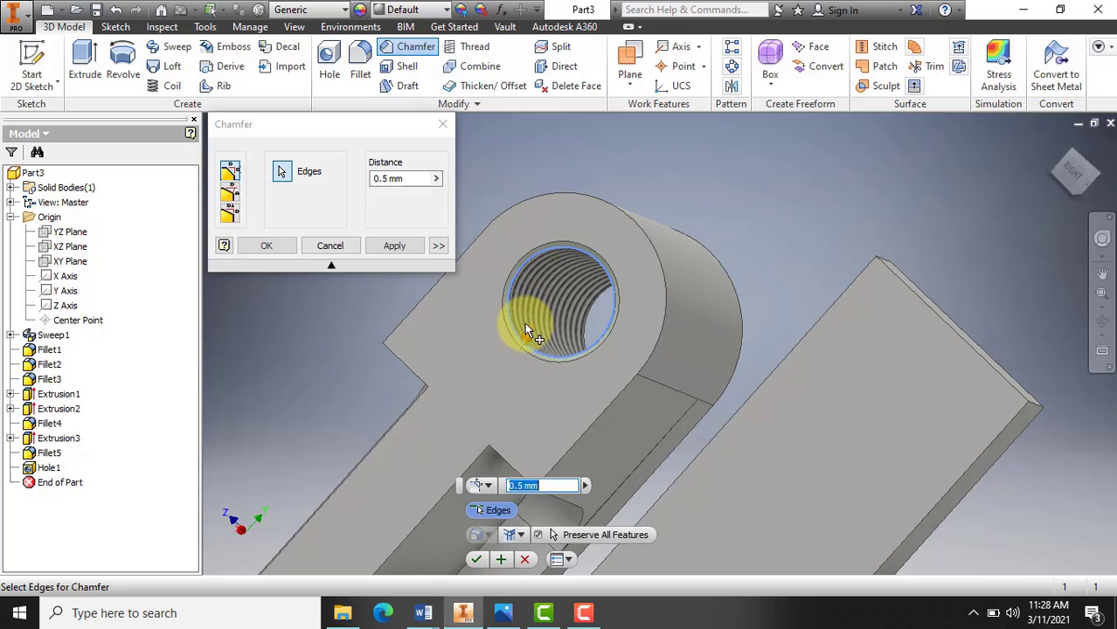
{"action": "left_click", "coordinate": [477, 559]}
Examine the whole clamp body from several angles and review the remaining parts and general notes on the G-Klem drawing in Photos.
{"action": "scroll", "coordinate": [544, 424], "scroll_direction": "up", "scroll_amount": 5}
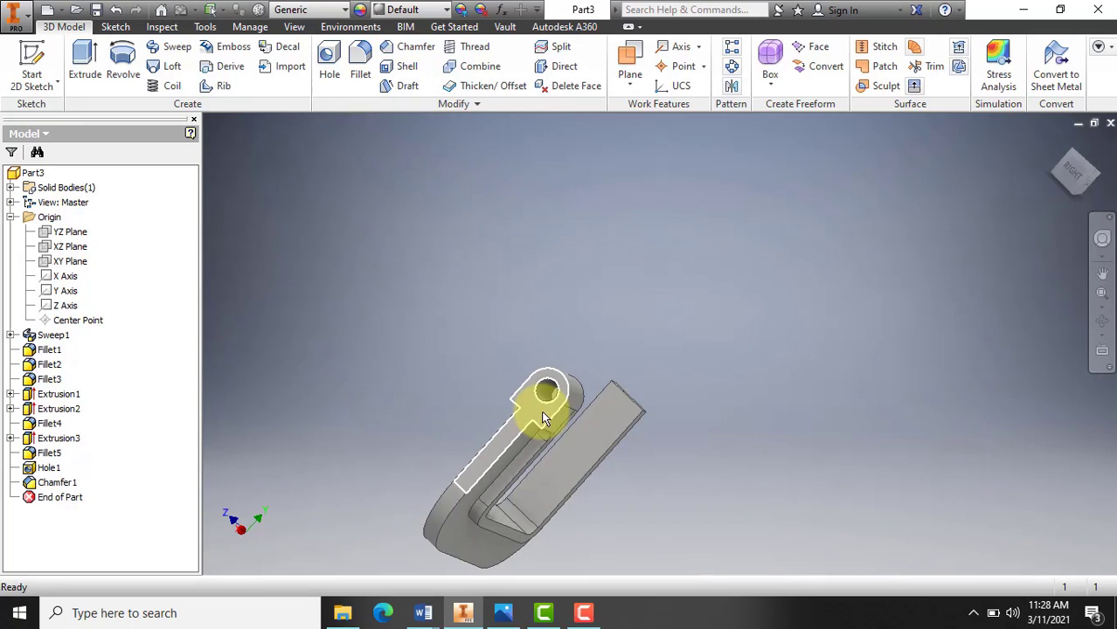
{"action": "left_click", "coordinate": [1103, 321]}
{"action": "left_click_drag", "start_coordinate": [584, 423], "coordinate": [551, 450]}
{"action": "scroll", "coordinate": [550, 429], "scroll_direction": "down", "scroll_amount": 5}
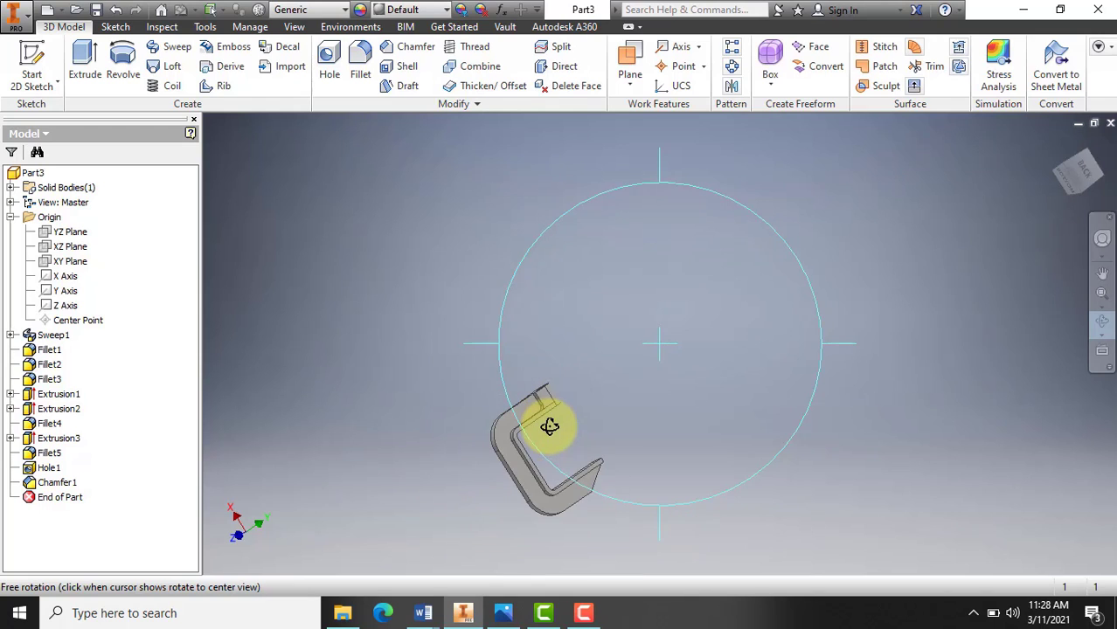
{"action": "left_click_drag", "start_coordinate": [562, 420], "coordinate": [532, 494]}
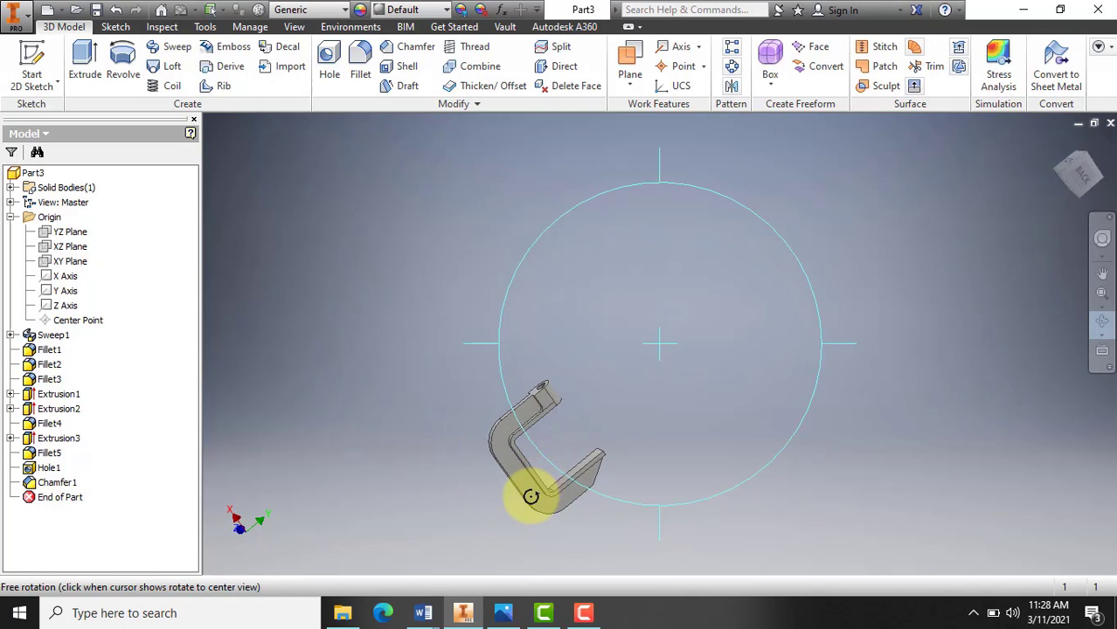
{"action": "scroll", "coordinate": [532, 492], "scroll_direction": "up", "scroll_amount": 5}
{"action": "left_click_drag", "start_coordinate": [582, 349], "coordinate": [573, 376]}
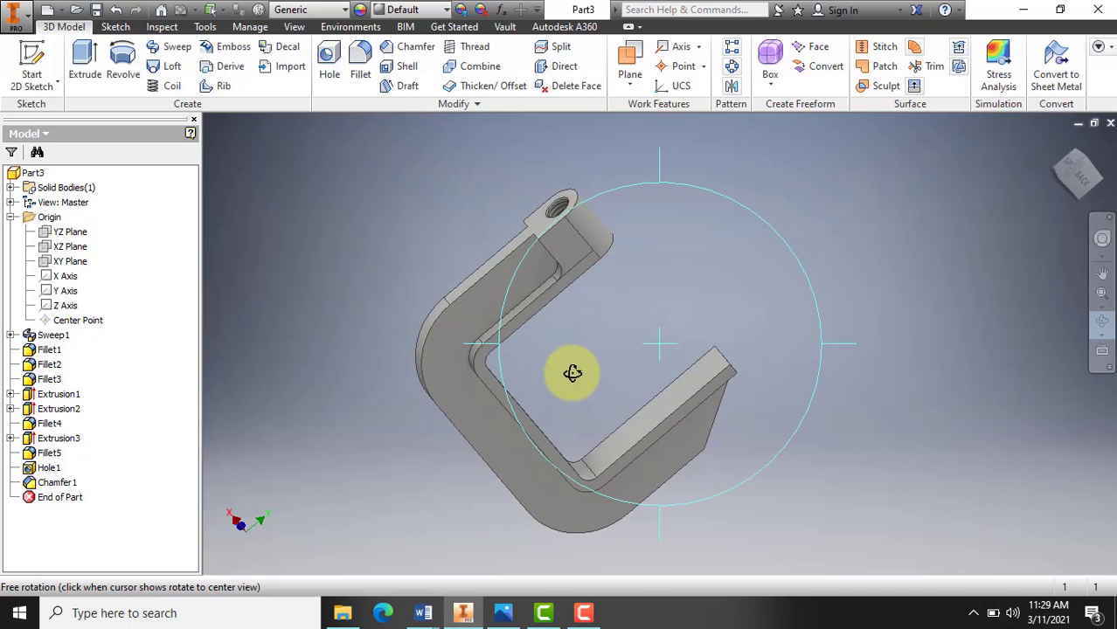
{"action": "left_click", "coordinate": [502, 614]}
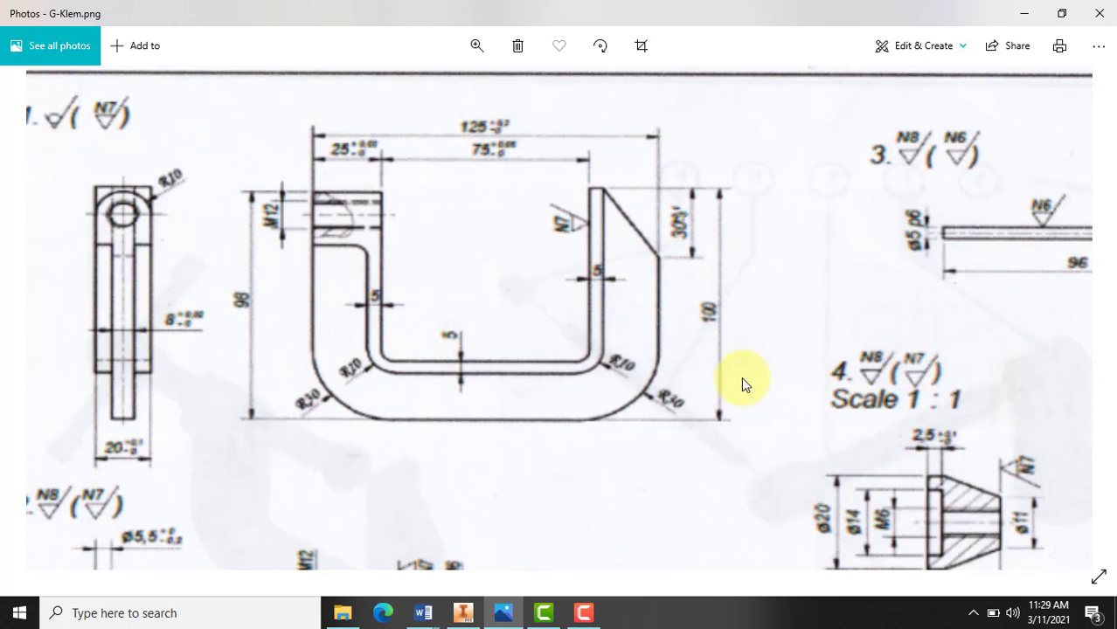
{"action": "left_click", "coordinate": [476, 46]}
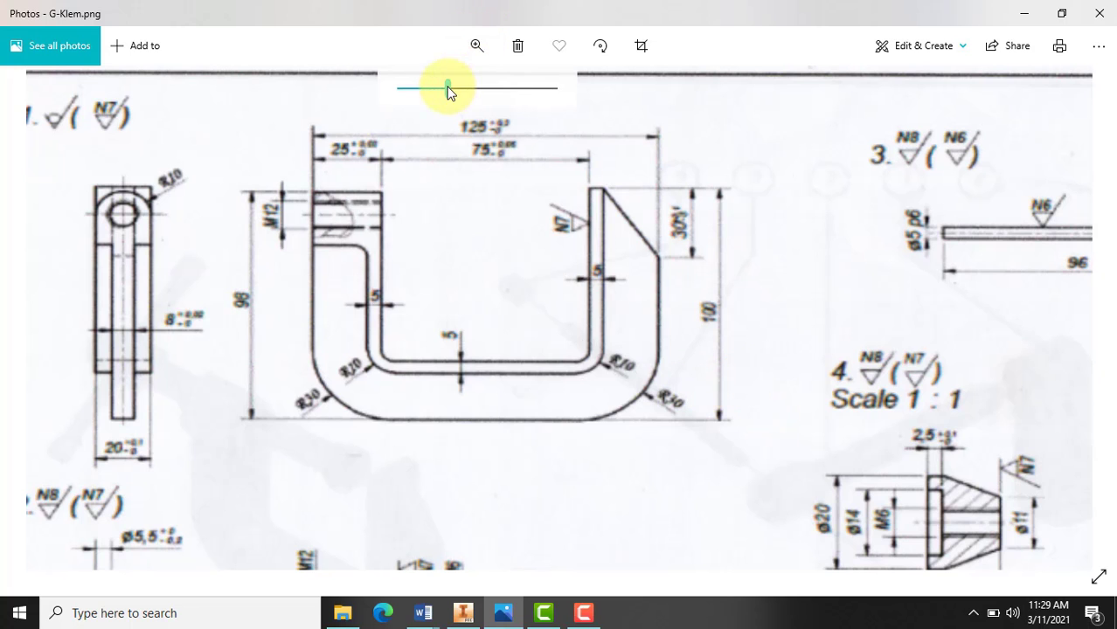
{"action": "left_click_drag", "start_coordinate": [447, 89], "coordinate": [423, 91]}
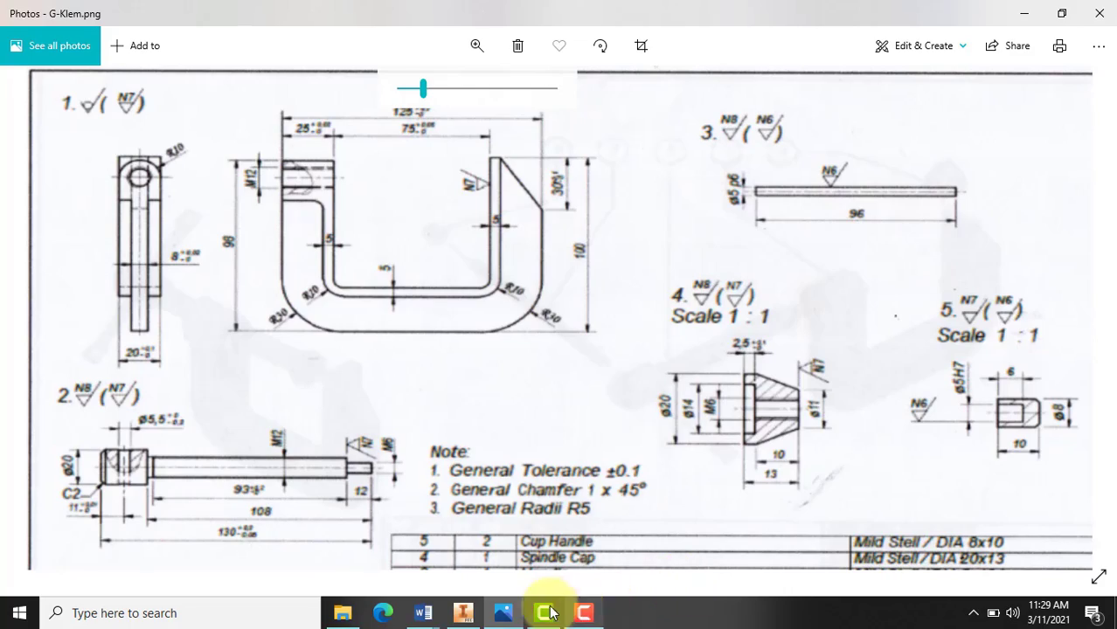
{"action": "left_click", "coordinate": [579, 615]}
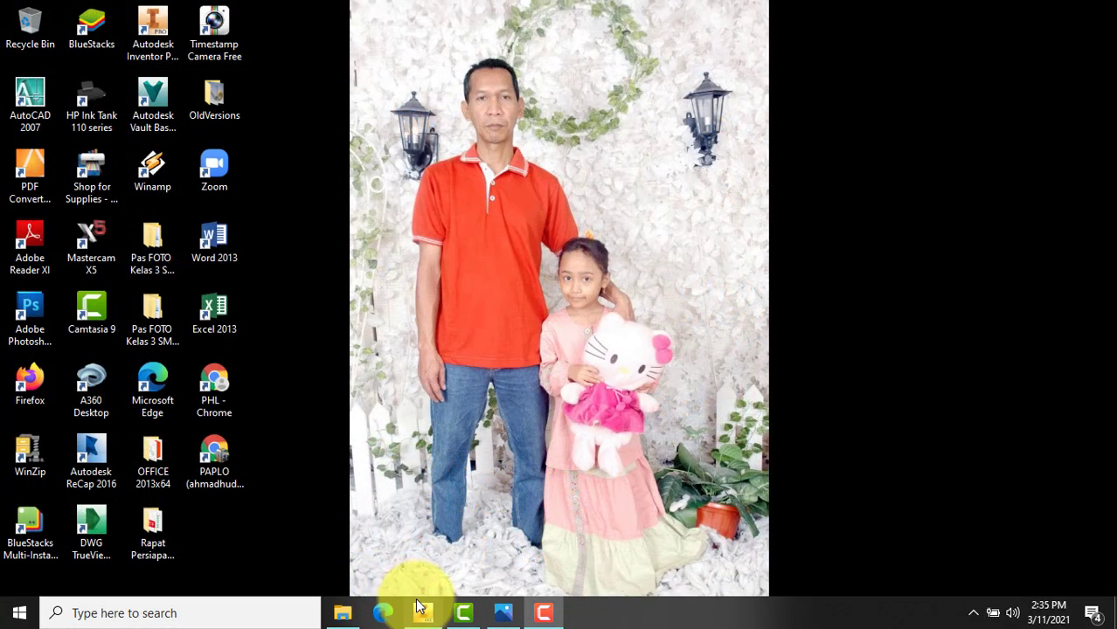
Switch to Inventor, create a new metric part from Standard (mm).ipt, and start a 2D sketch on its XY plane.
{"action": "mouse_move", "coordinate": [442, 612]}
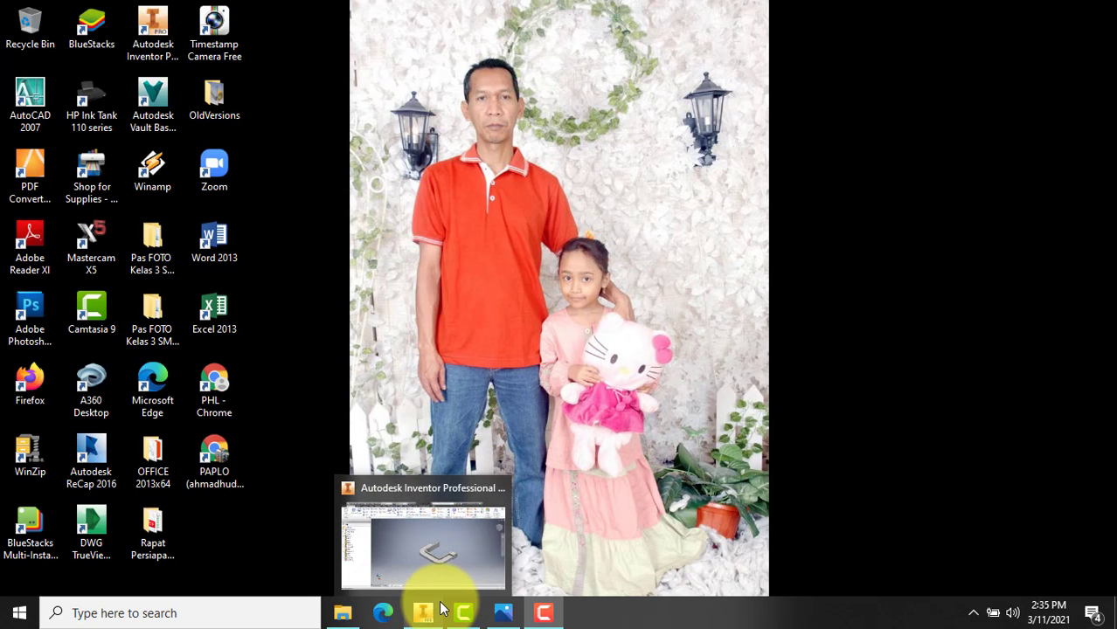
{"action": "left_click", "coordinate": [424, 611]}
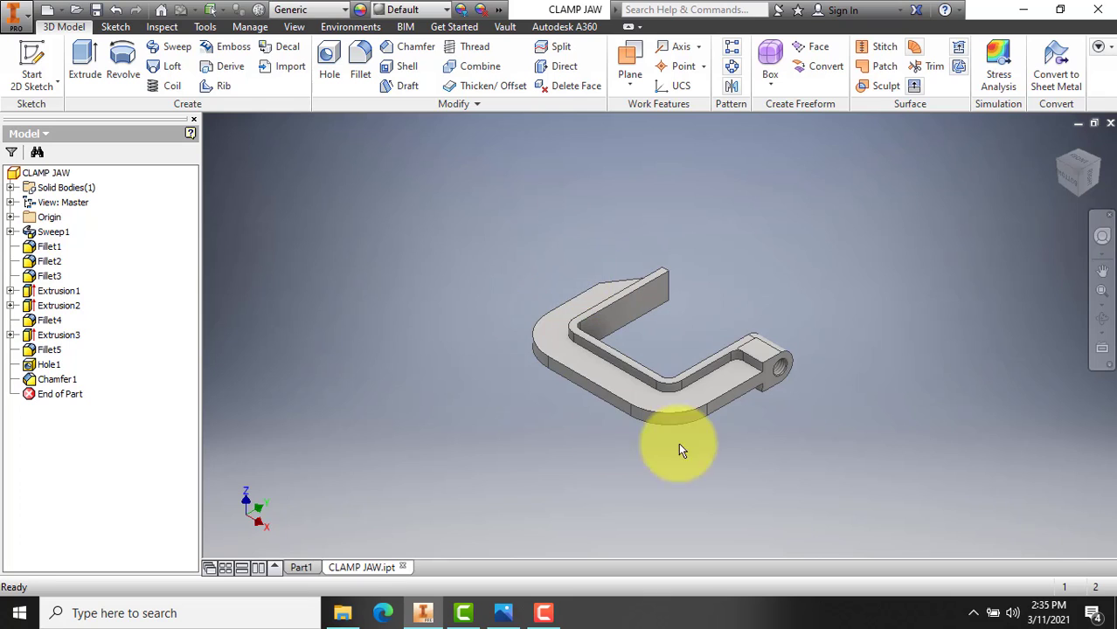
{"action": "left_click", "coordinate": [33, 58]}
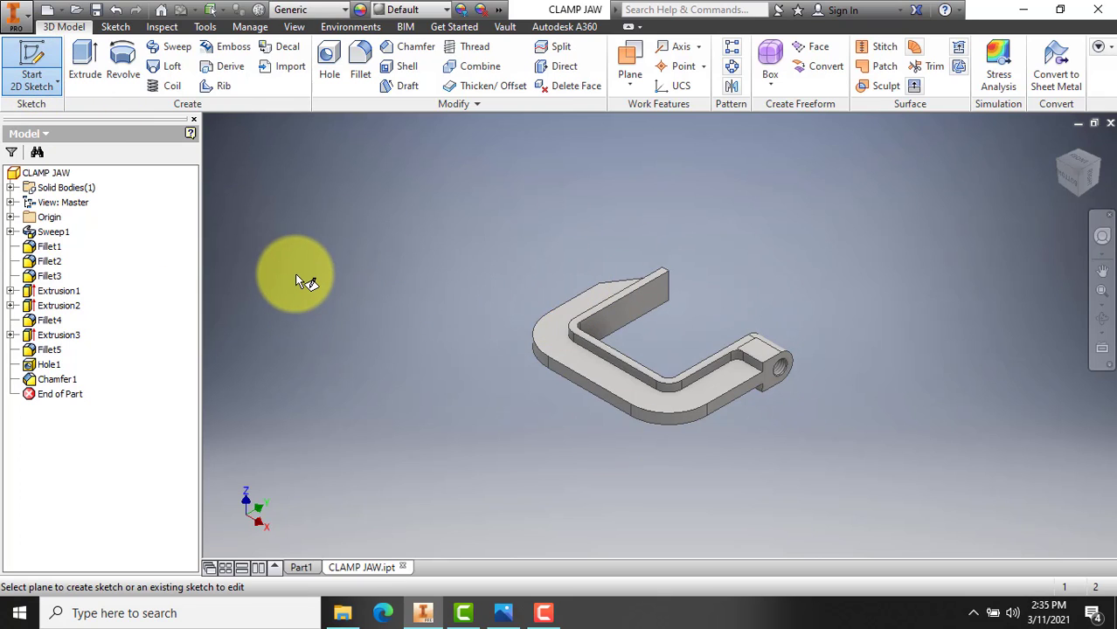
{"action": "left_click", "coordinate": [47, 10]}
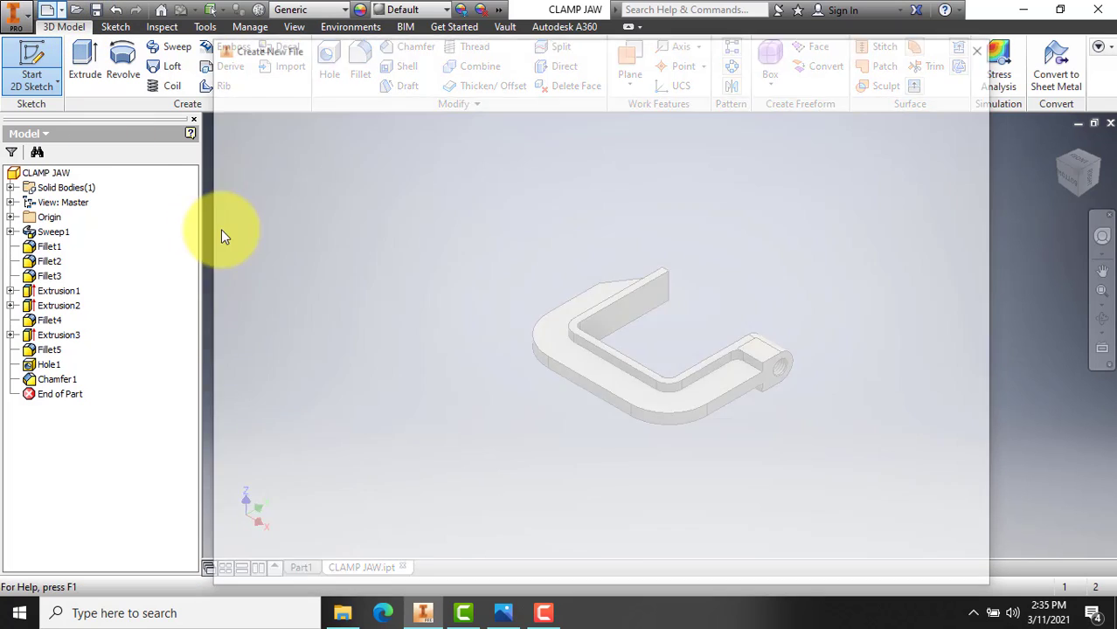
{"action": "left_click", "coordinate": [567, 141]}
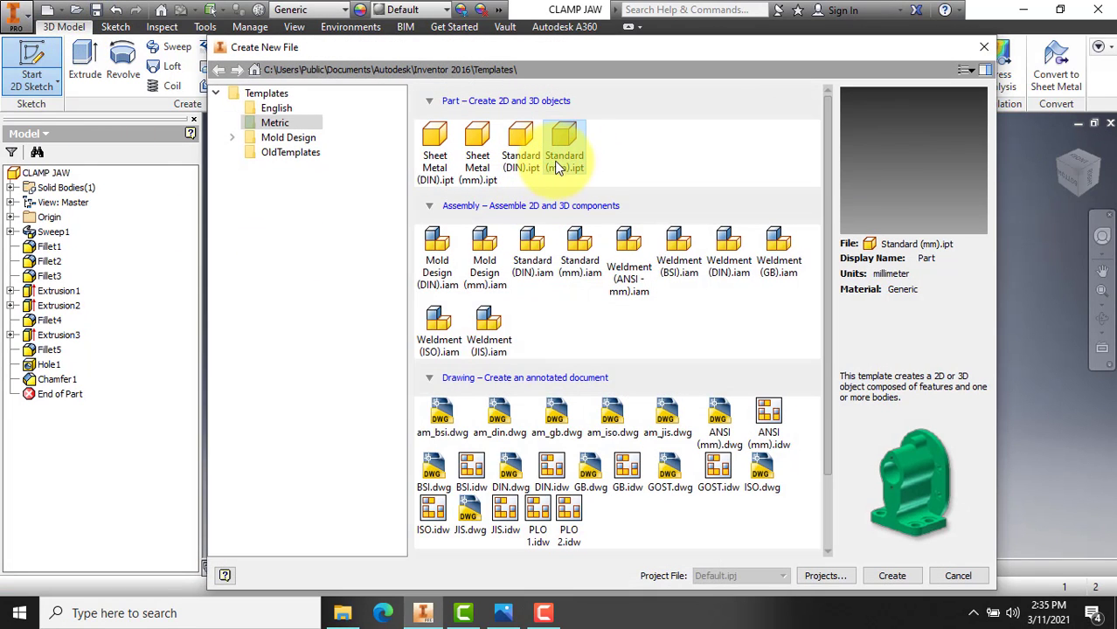
{"action": "left_click", "coordinate": [887, 576]}
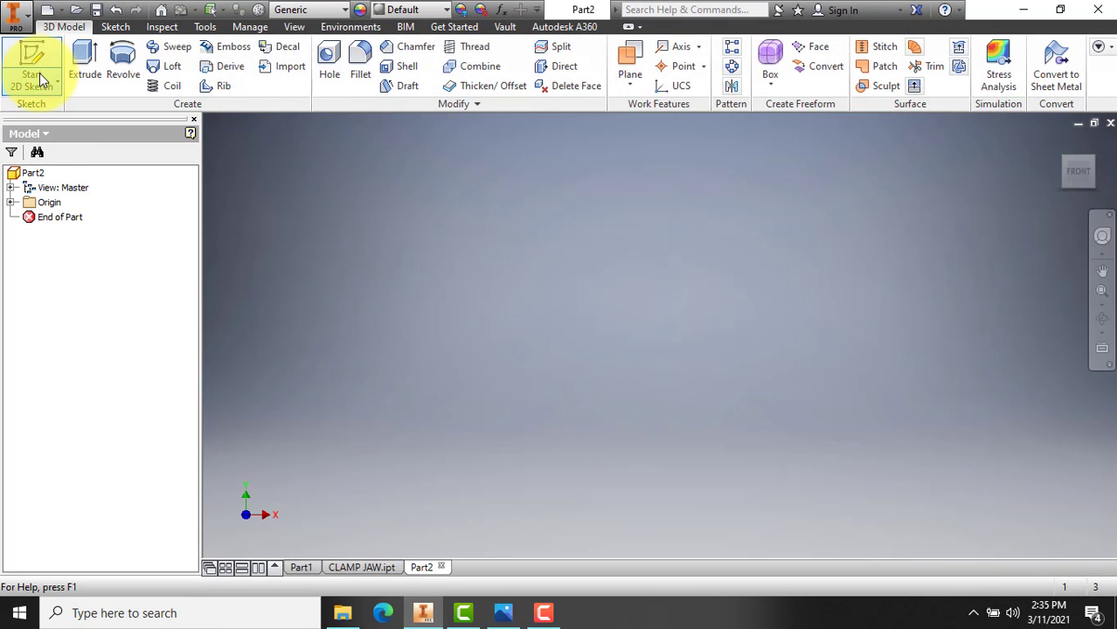
{"action": "left_click", "coordinate": [31, 58]}
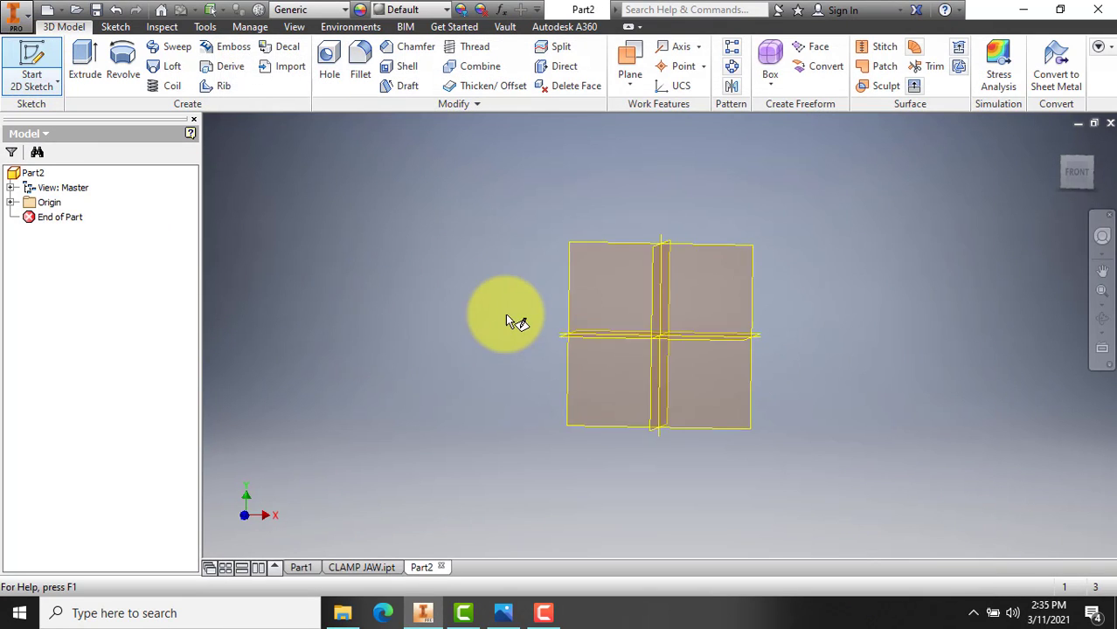
{"action": "left_click", "coordinate": [724, 281]}
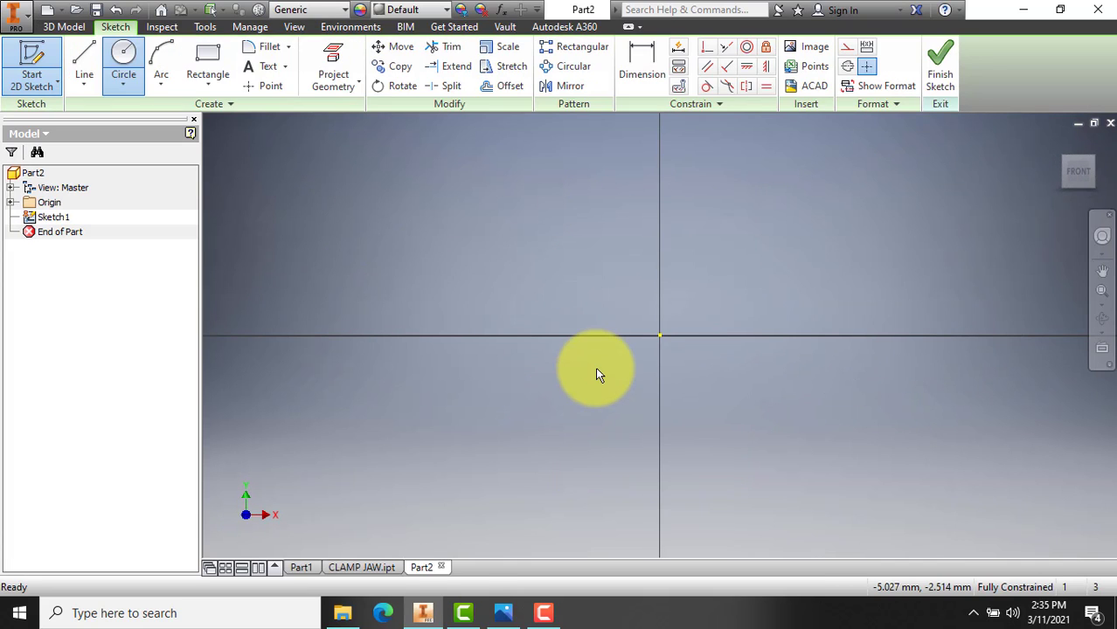
Switch to the G-Klem drawing in Photos and enlarge the part 2 spindle view to examine its dimensions.
{"action": "left_click", "coordinate": [503, 613]}
{"action": "scroll", "coordinate": [192, 366], "scroll_direction": "down", "scroll_amount": 4}
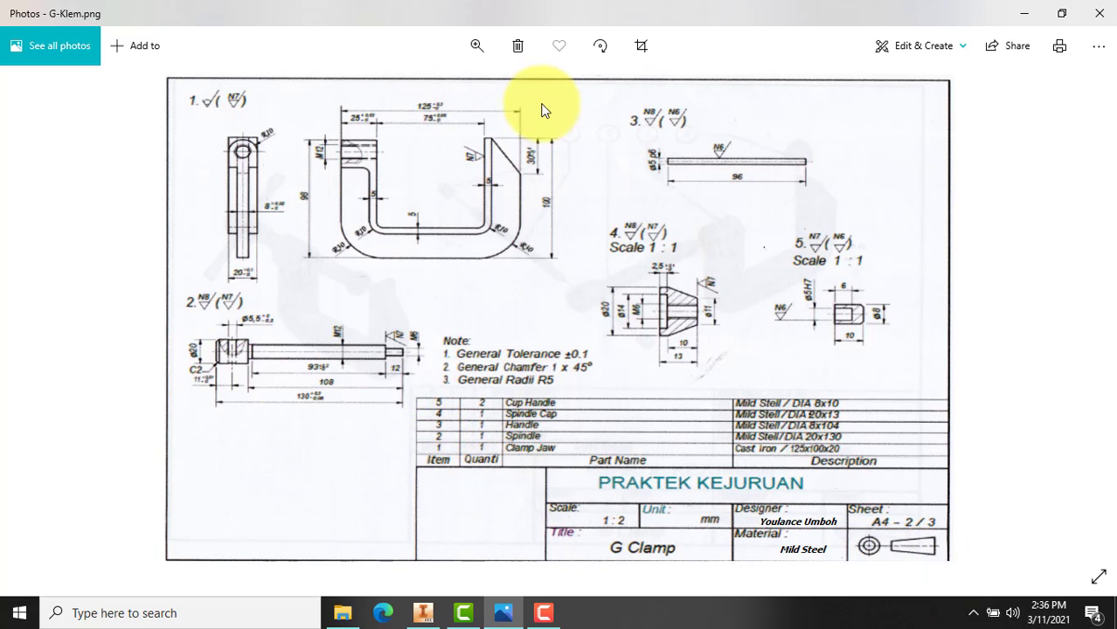
{"action": "left_click", "coordinate": [476, 45]}
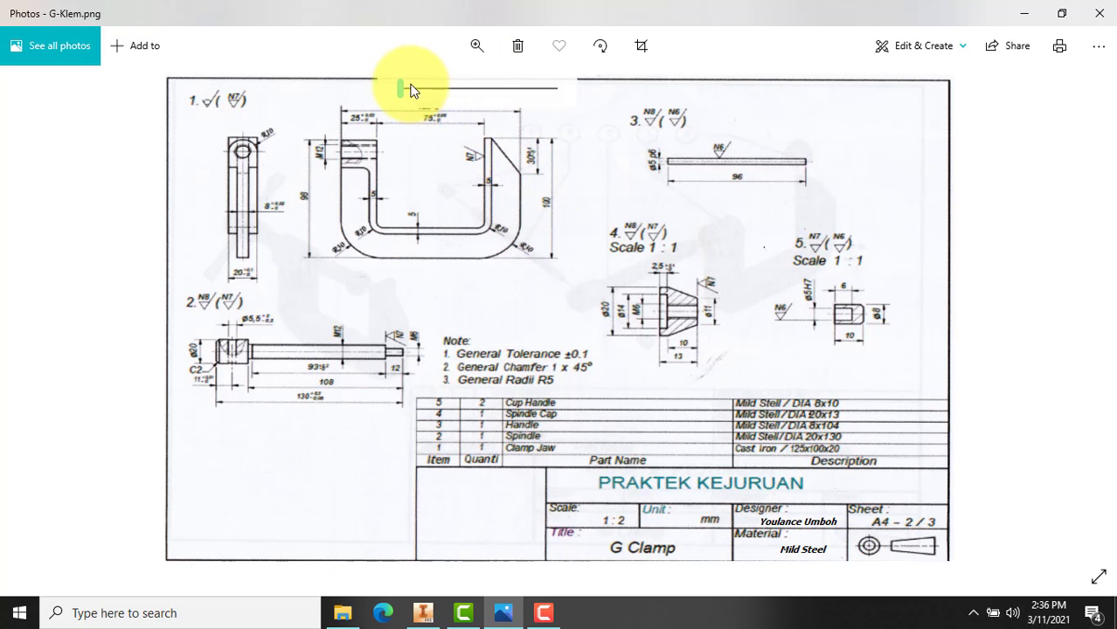
{"action": "left_click_drag", "start_coordinate": [404, 89], "coordinate": [445, 91]}
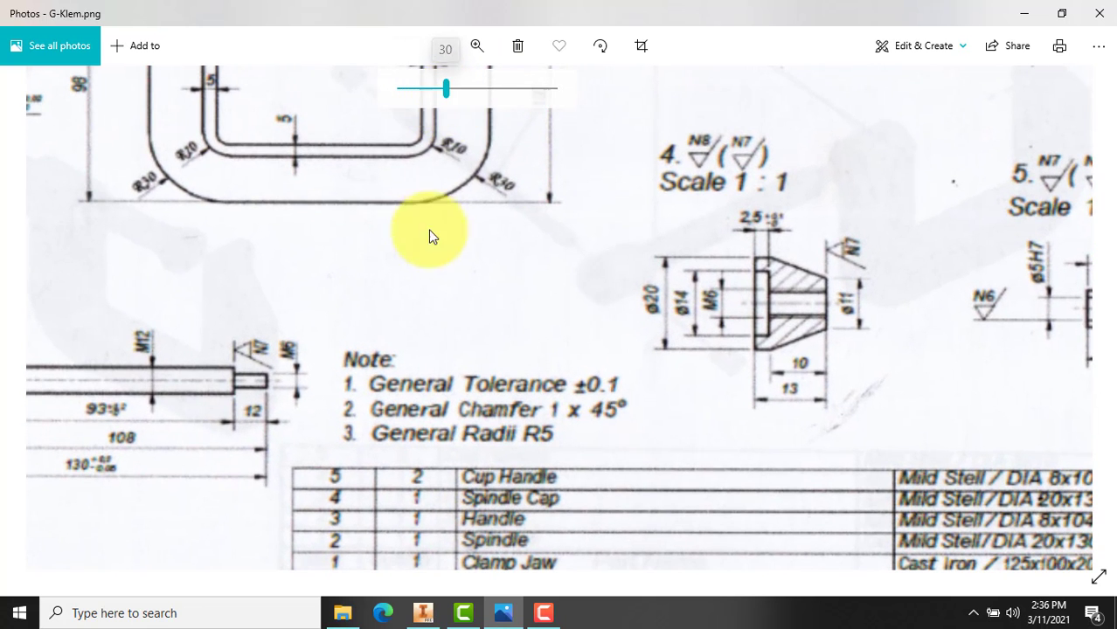
{"action": "left_click_drag", "start_coordinate": [565, 319], "coordinate": [700, 312]}
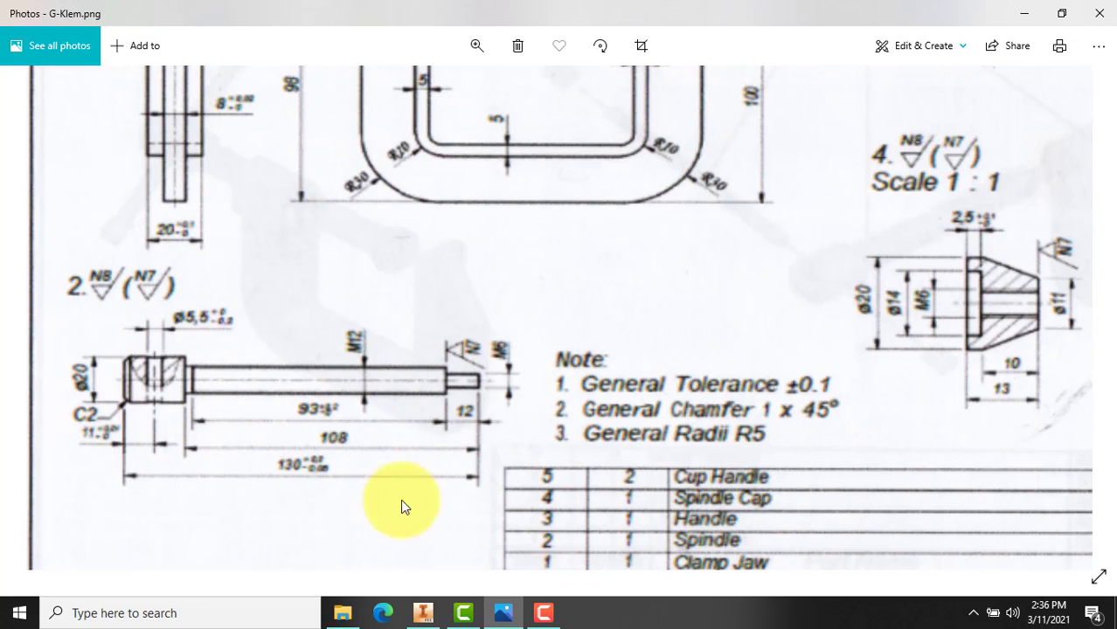
Switch back to Inventor, sketch a 12 mm diameter circle centred on the origin, and finish the sketch.
{"action": "left_click", "coordinate": [423, 611]}
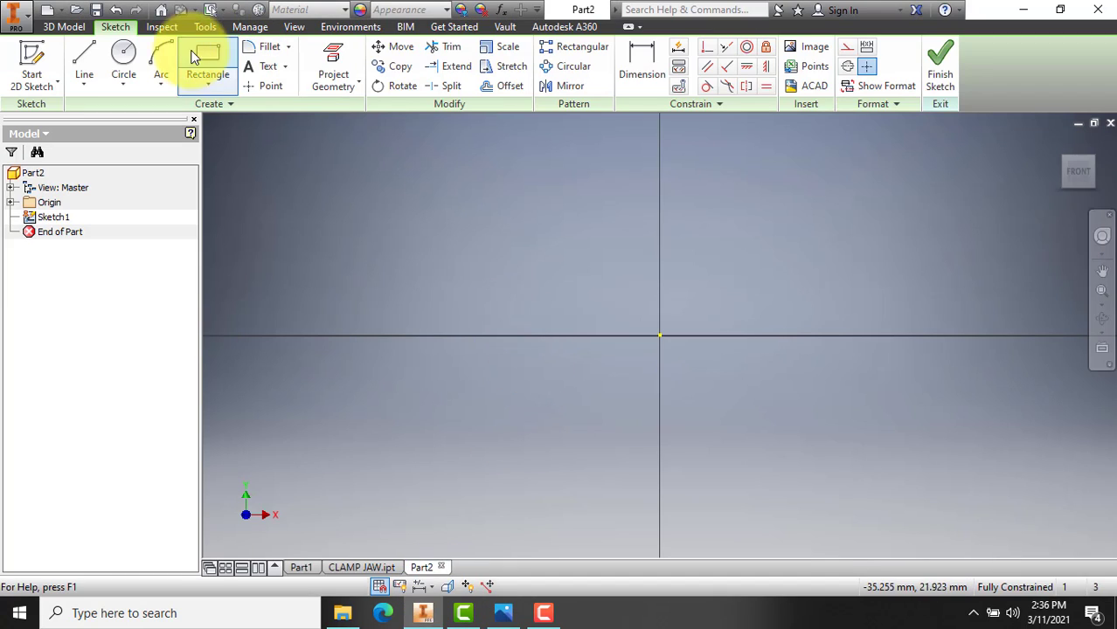
{"action": "left_click", "coordinate": [123, 55]}
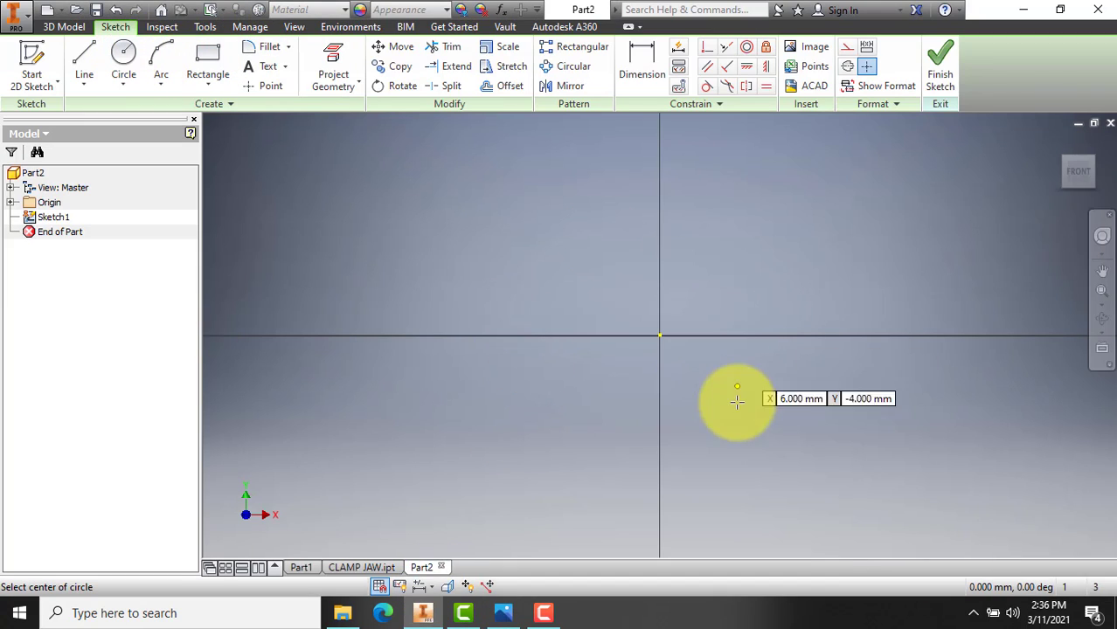
{"action": "left_click", "coordinate": [660, 336]}
{"action": "type", "text": "12"}
{"action": "key", "text": "Return"}
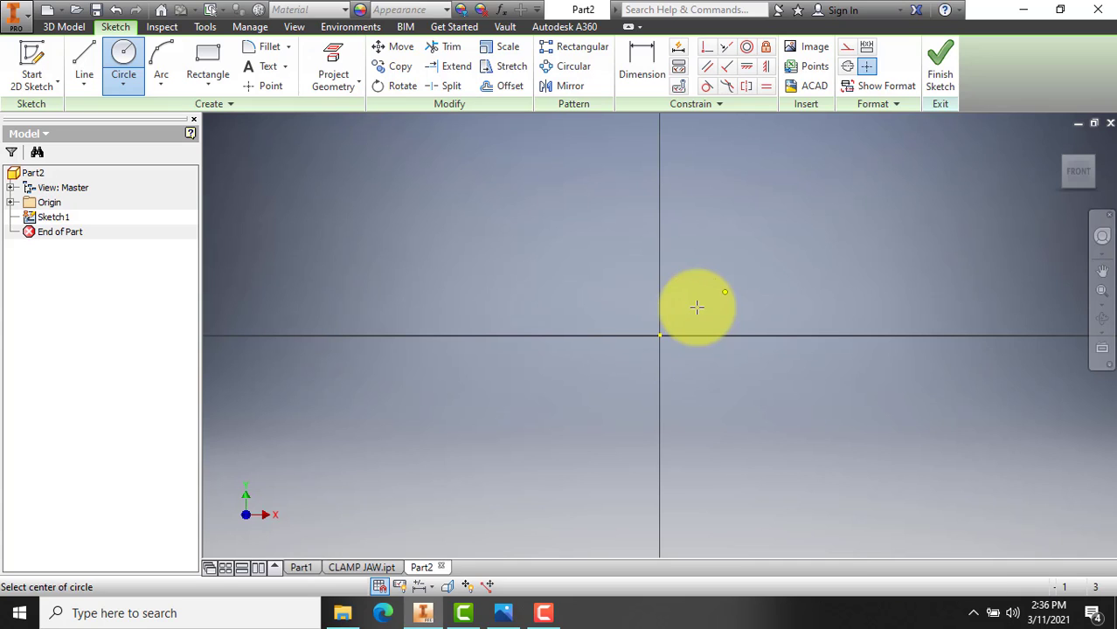
{"action": "left_click", "coordinate": [936, 83]}
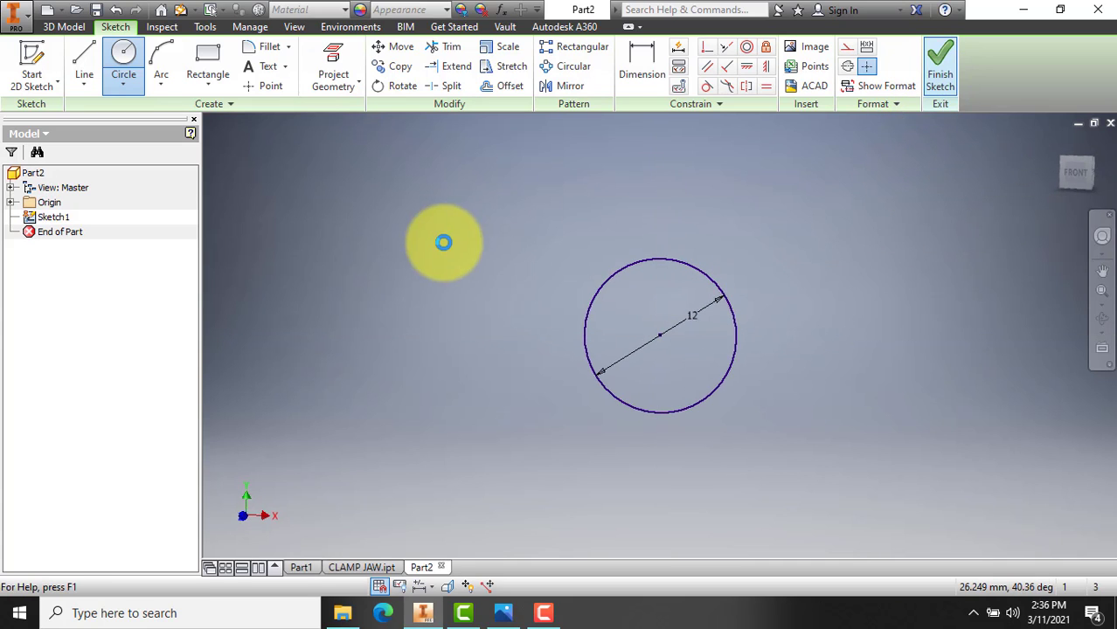
Extrude the 12 mm circle by 96 mm to form the spindle rod.
{"action": "left_click", "coordinate": [87, 62]}
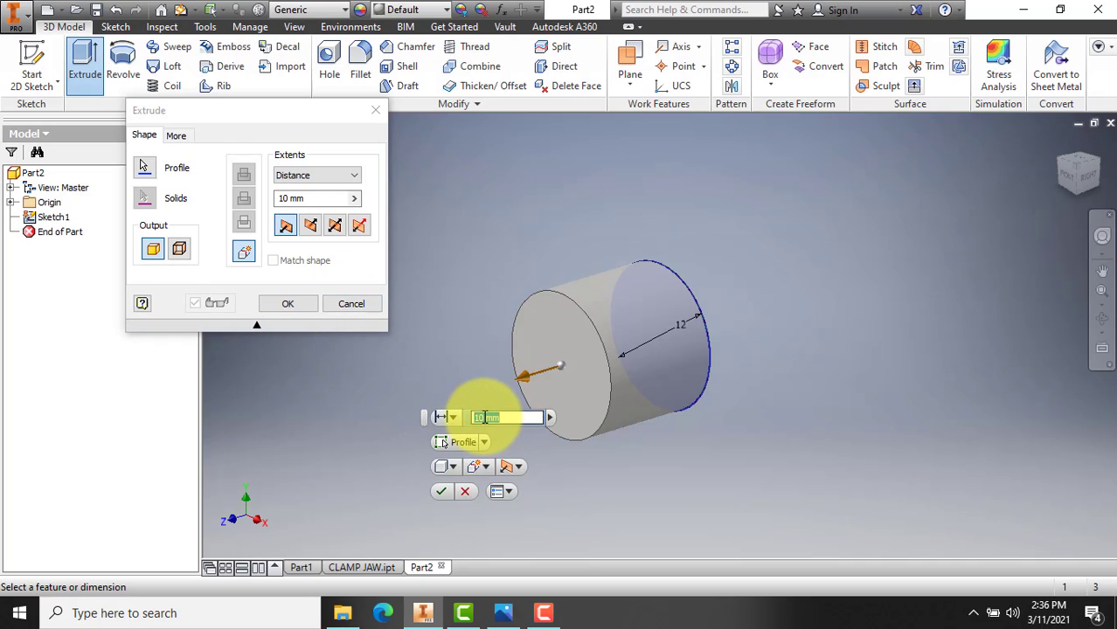
{"action": "type", "text": "1"}
{"action": "key", "text": "BackSpace"}
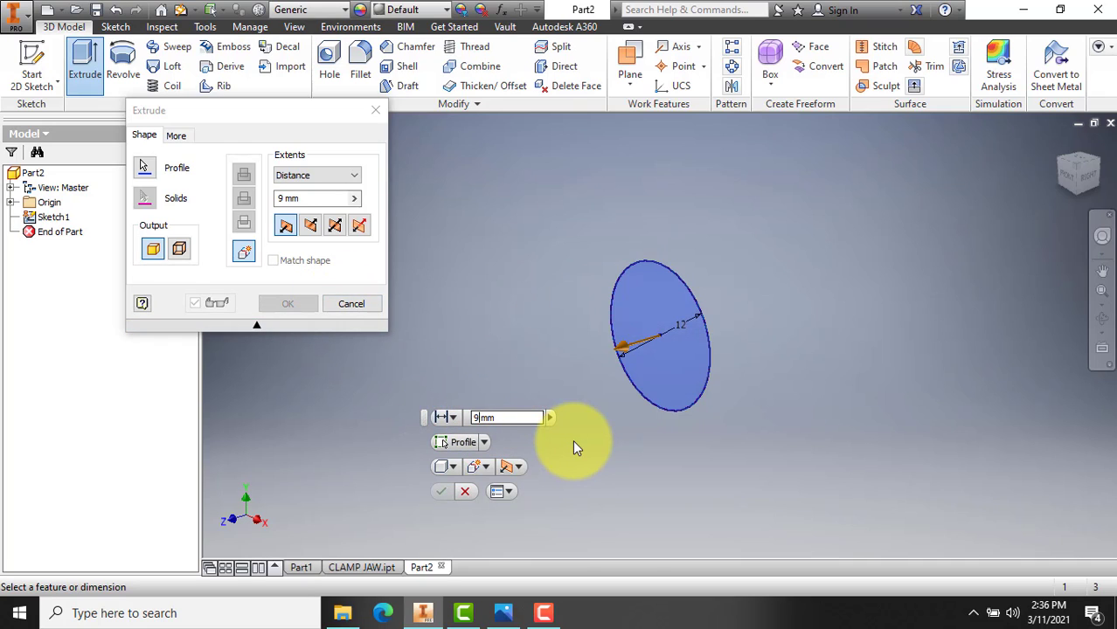
{"action": "type", "text": "96"}
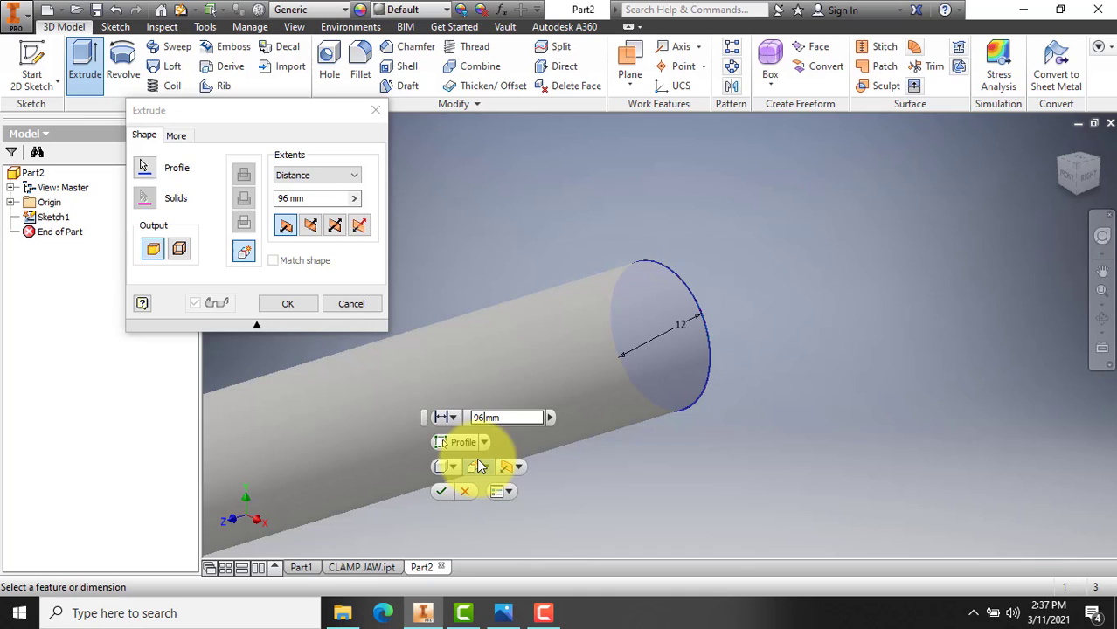
{"action": "left_click", "coordinate": [440, 491]}
Start a 2D sketch on the flat end face of the rod opposite its original sketch plane.
{"action": "scroll", "coordinate": [695, 497], "scroll_direction": "down", "scroll_amount": 5}
{"action": "scroll", "coordinate": [643, 507], "scroll_direction": "up", "scroll_amount": 3}
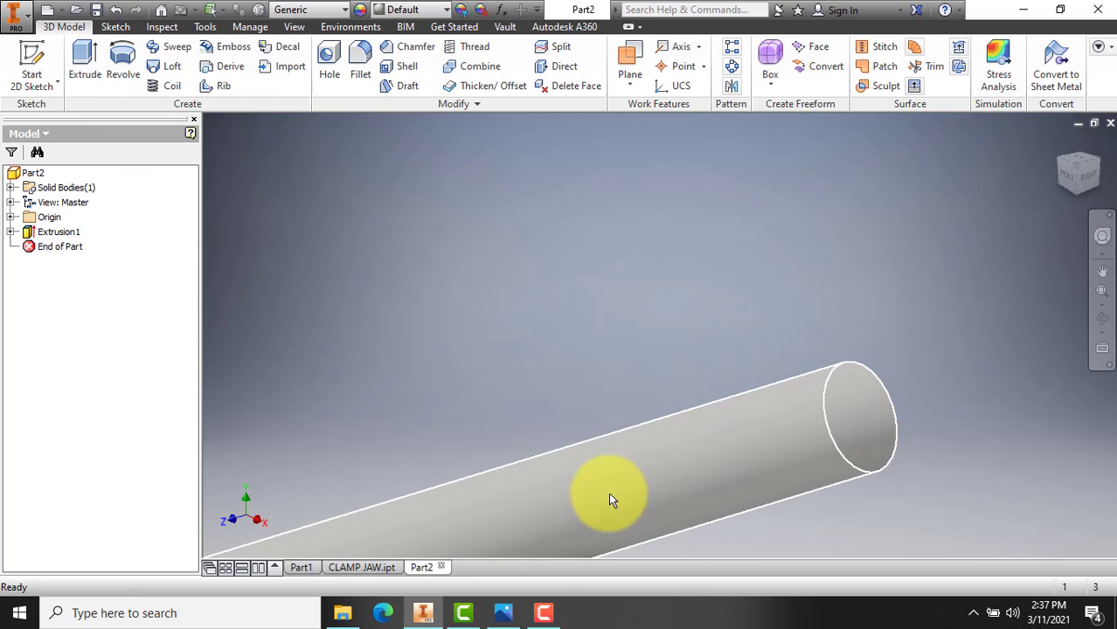
{"action": "scroll", "coordinate": [611, 499], "scroll_direction": "down", "scroll_amount": 8}
{"action": "scroll", "coordinate": [568, 549], "scroll_direction": "up", "scroll_amount": 3}
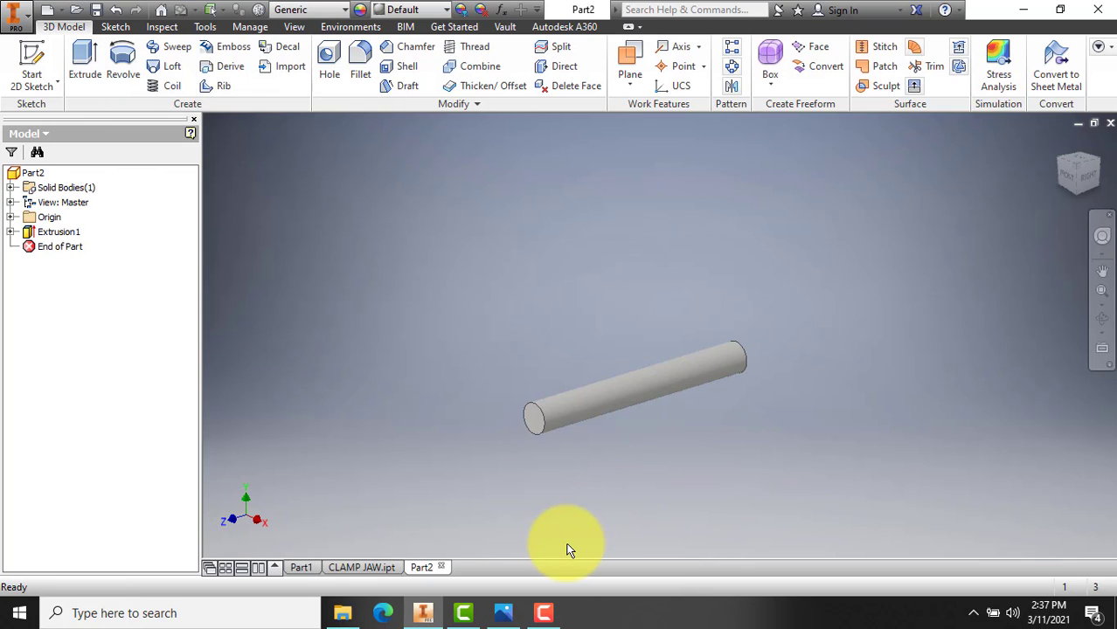
{"action": "scroll", "coordinate": [564, 486], "scroll_direction": "up", "scroll_amount": 3}
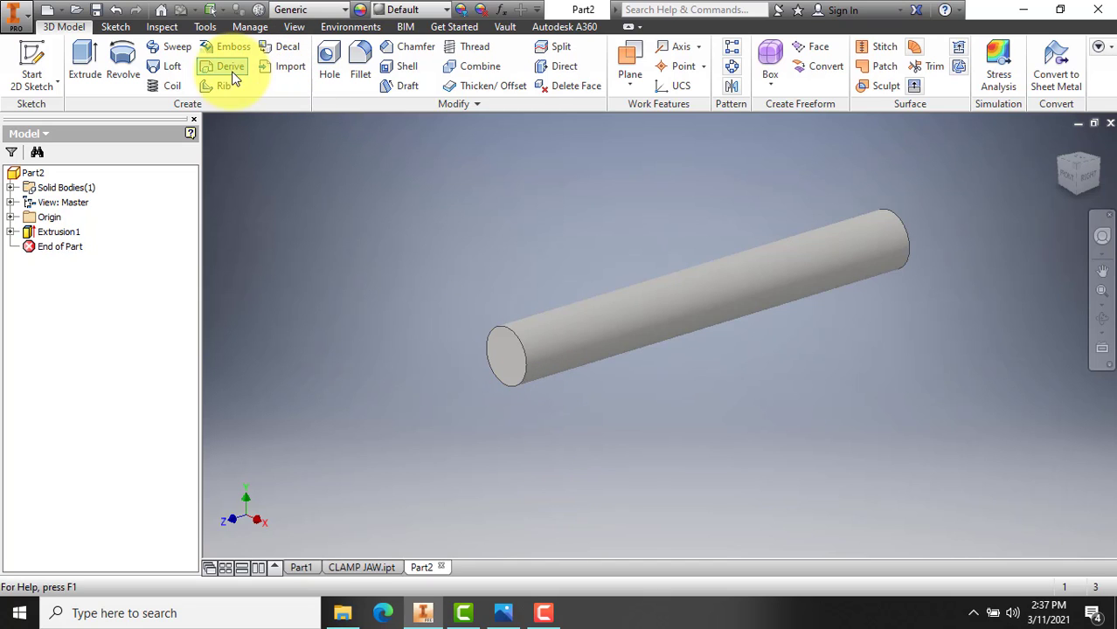
{"action": "left_click", "coordinate": [33, 57]}
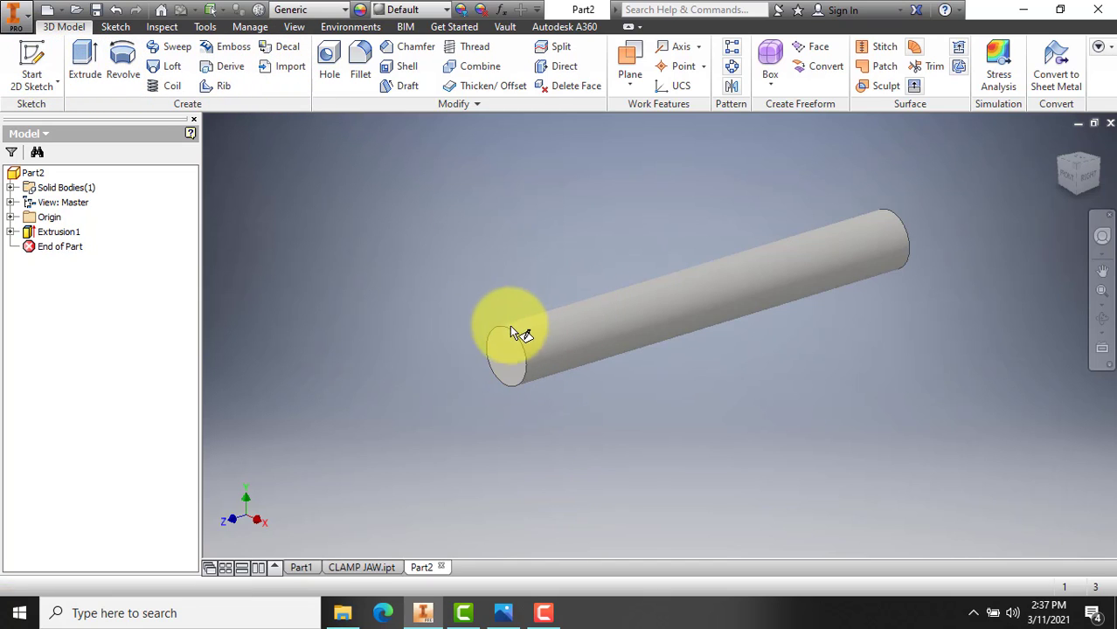
{"action": "left_click", "coordinate": [506, 353]}
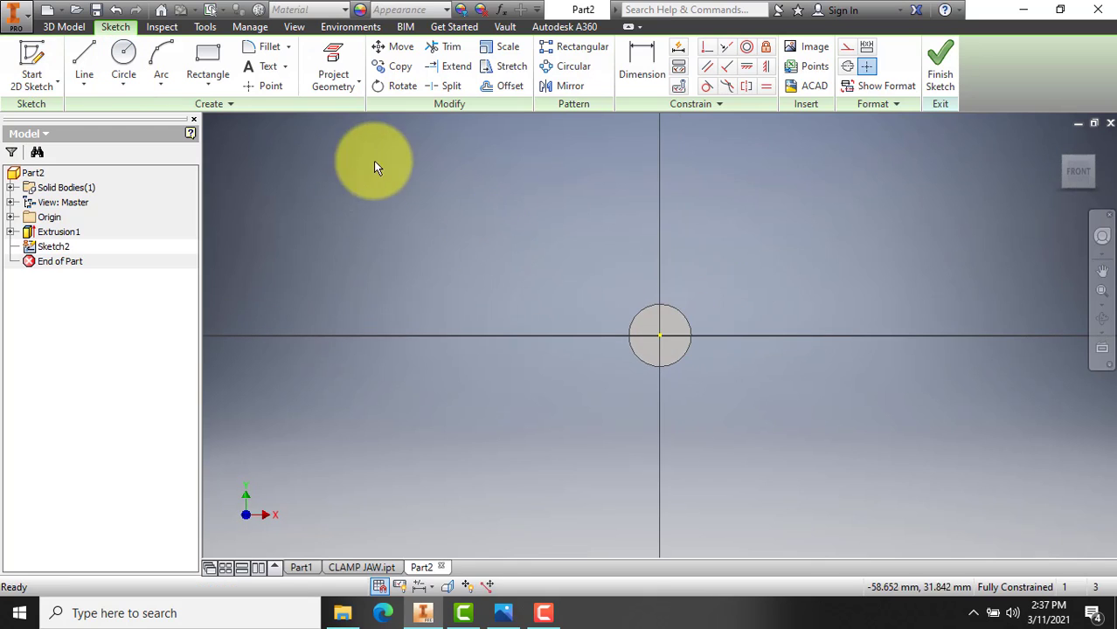
Check the spindle drawing in Photos, return to Inventor, and sketch a 20 mm diameter circle centred on the rod's end face.
{"action": "left_click", "coordinate": [501, 615]}
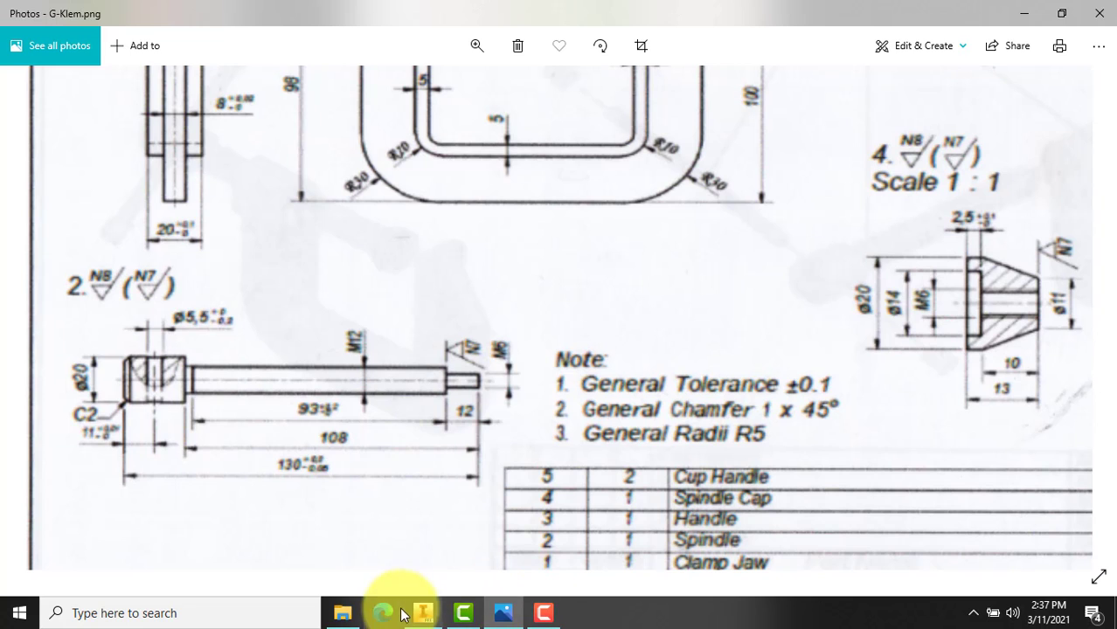
{"action": "left_click", "coordinate": [429, 613]}
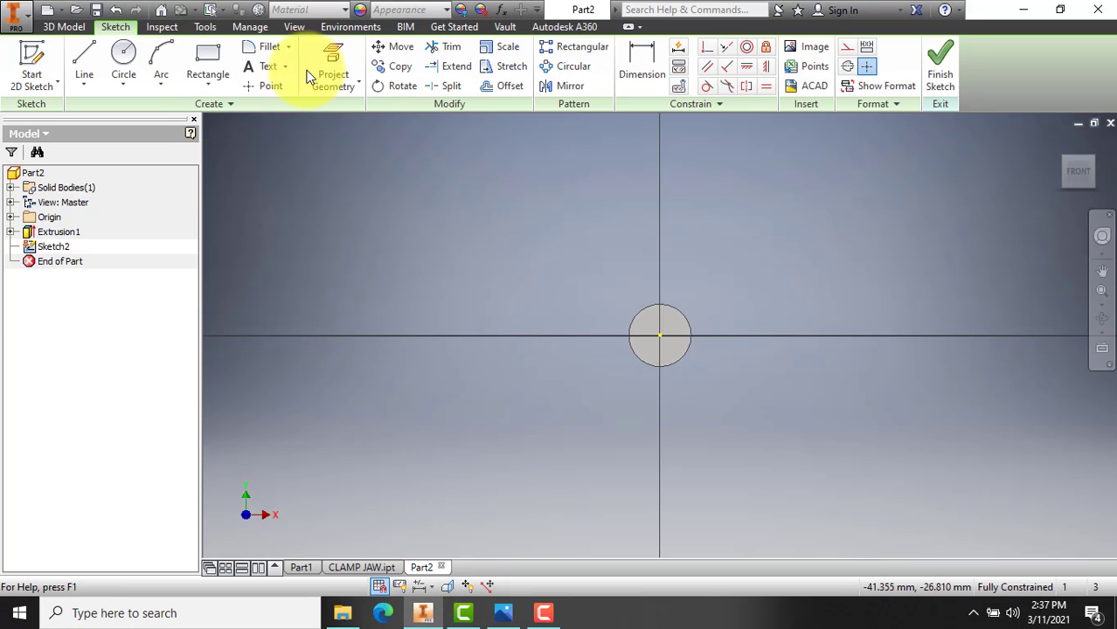
{"action": "left_click", "coordinate": [123, 58]}
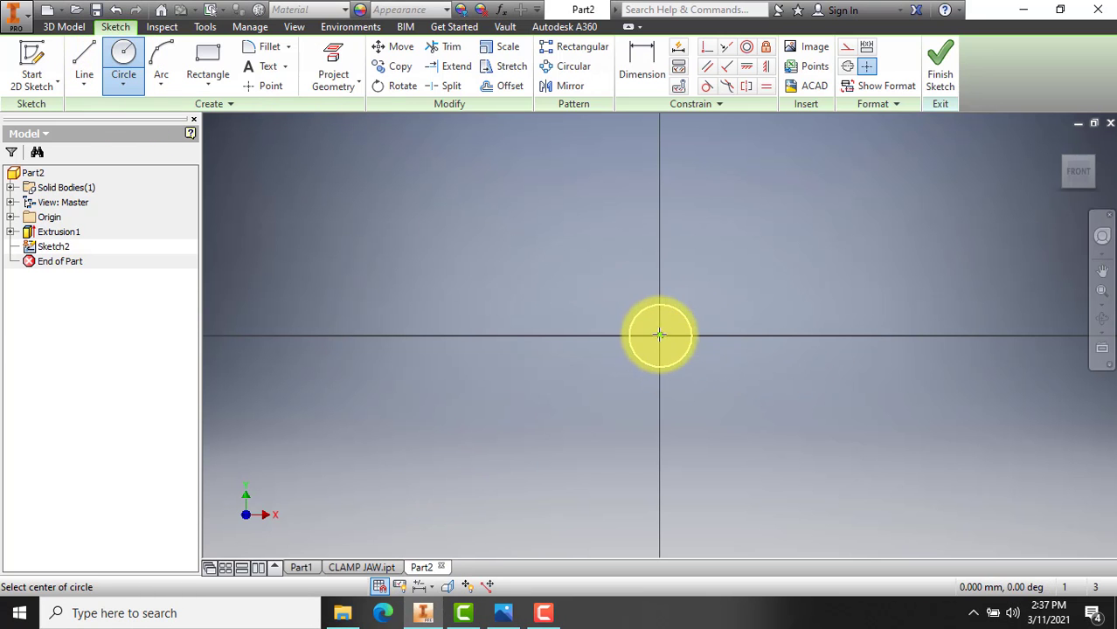
{"action": "left_click", "coordinate": [659, 336]}
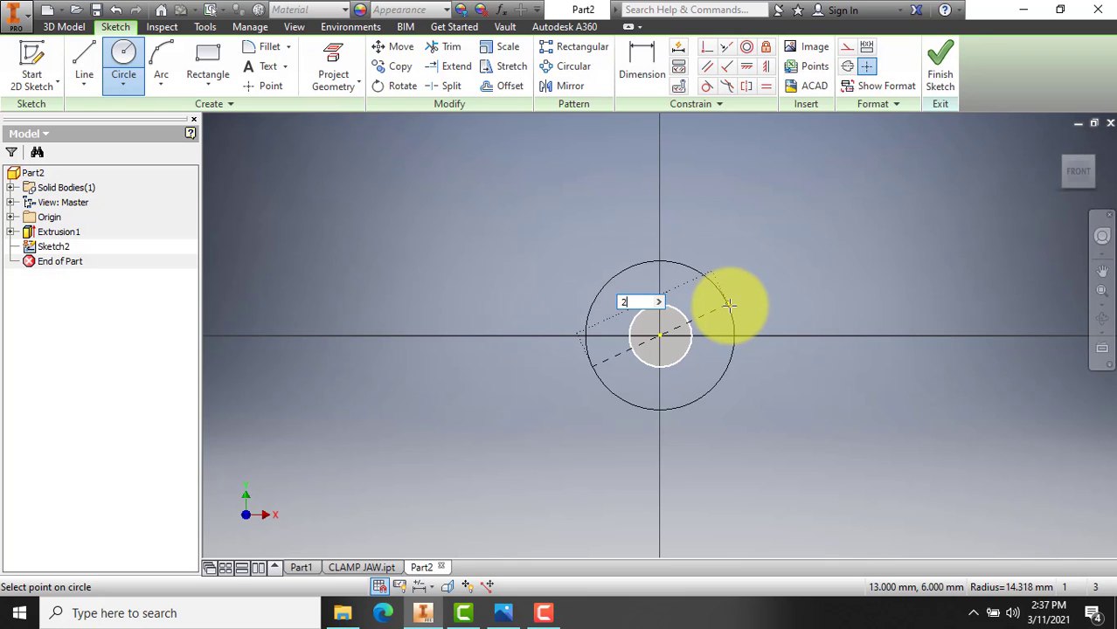
{"action": "type", "text": "20"}
{"action": "key", "text": "Return"}
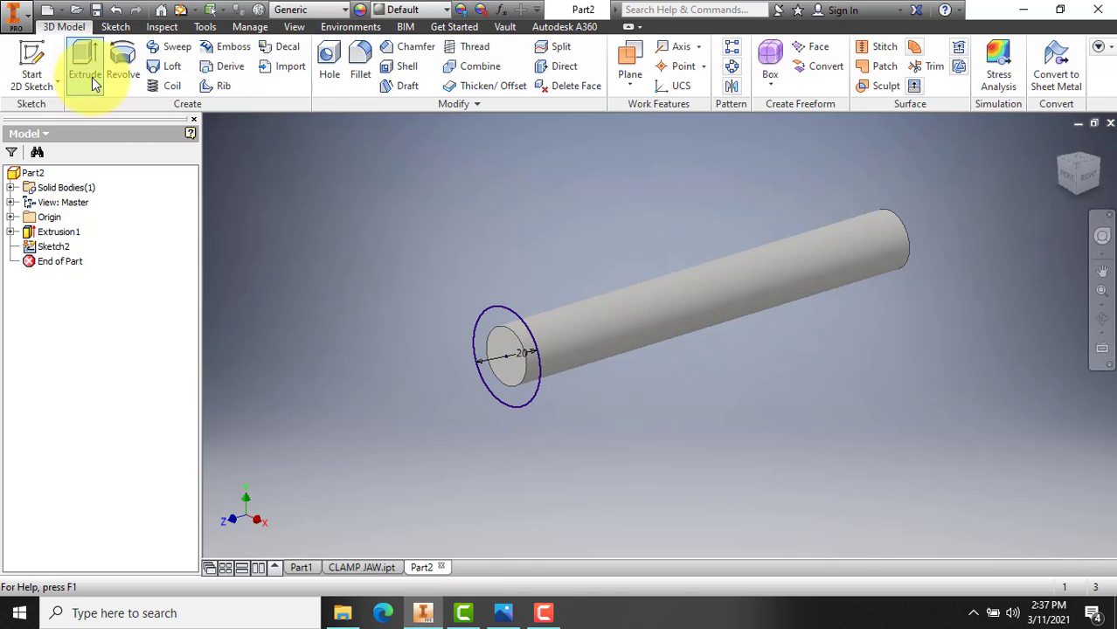
Extrude the 20 mm circle 22 mm outward from the rod's end, joined to it as the spindle head.
{"action": "left_click", "coordinate": [87, 63]}
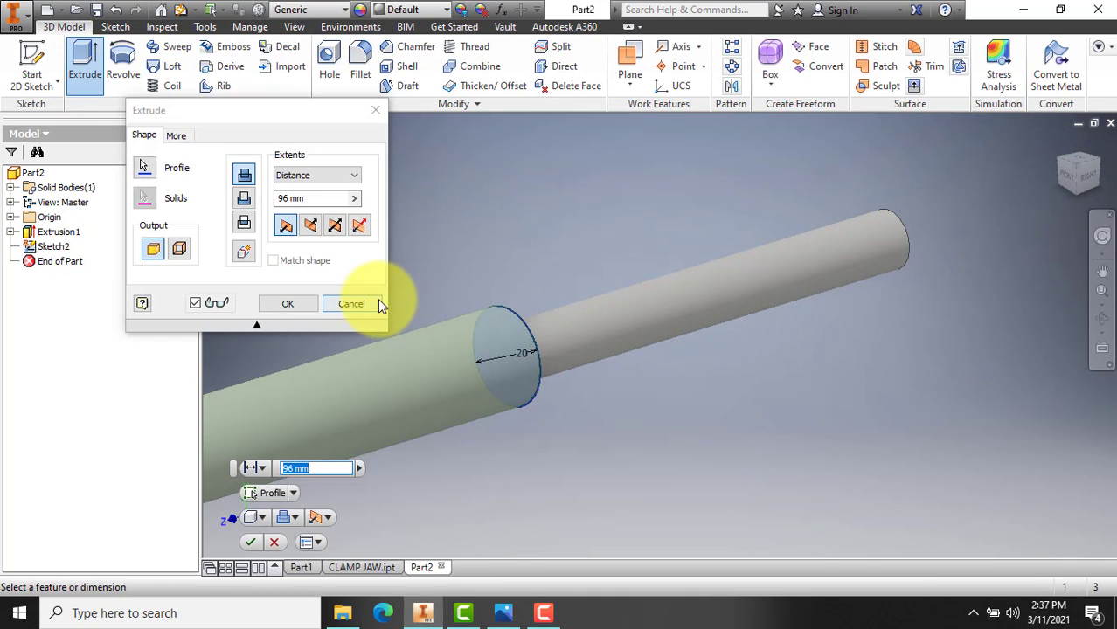
{"action": "left_click", "coordinate": [280, 199]}
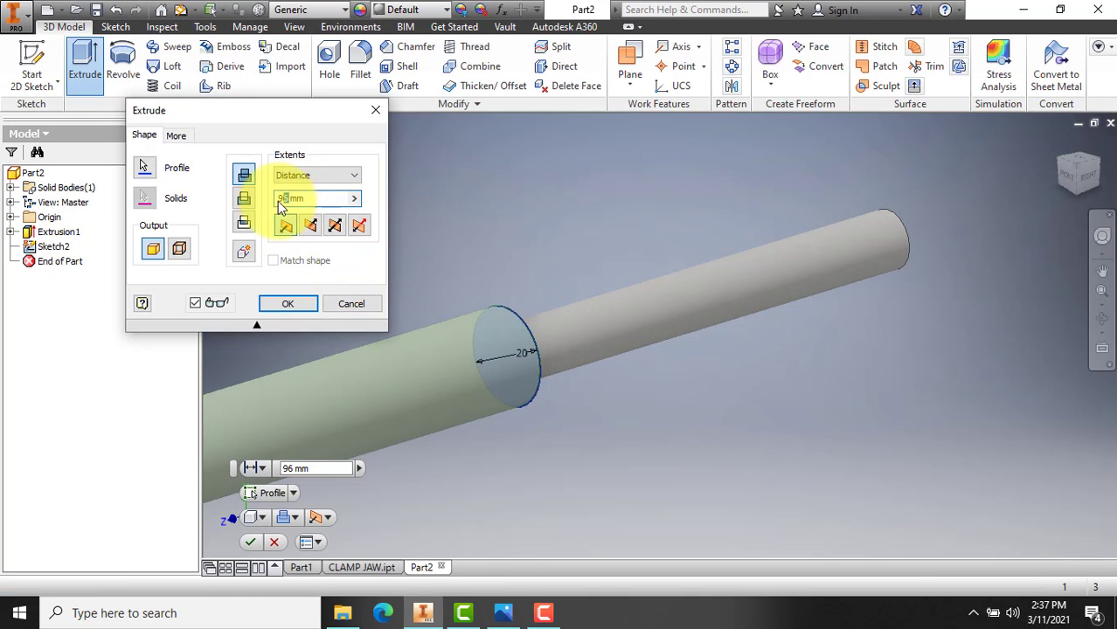
{"action": "type", "text": "22"}
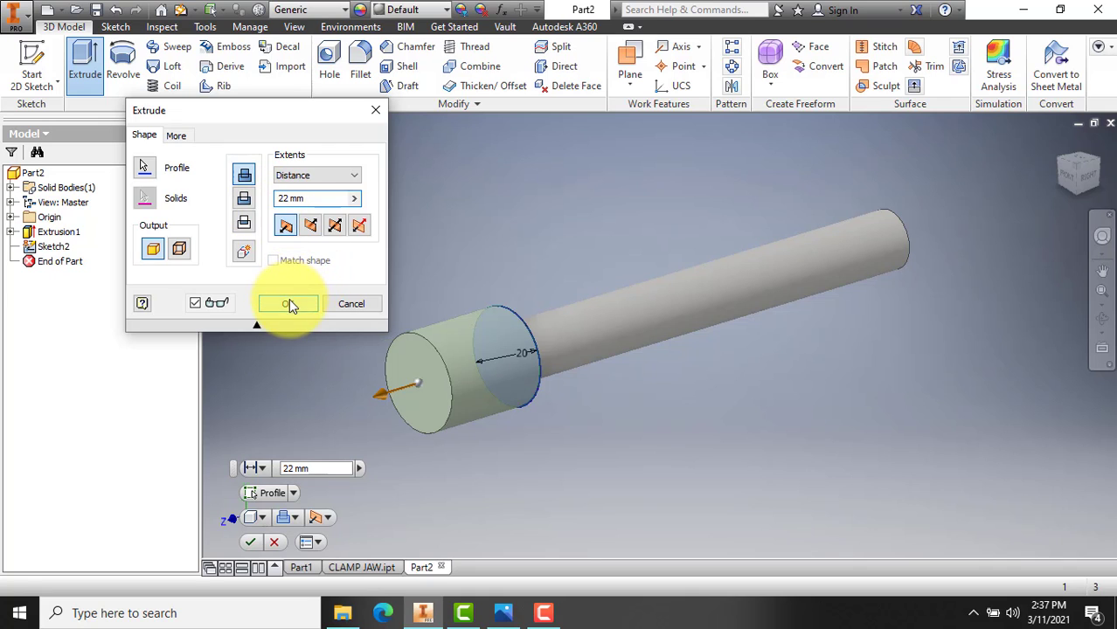
{"action": "left_click", "coordinate": [289, 298]}
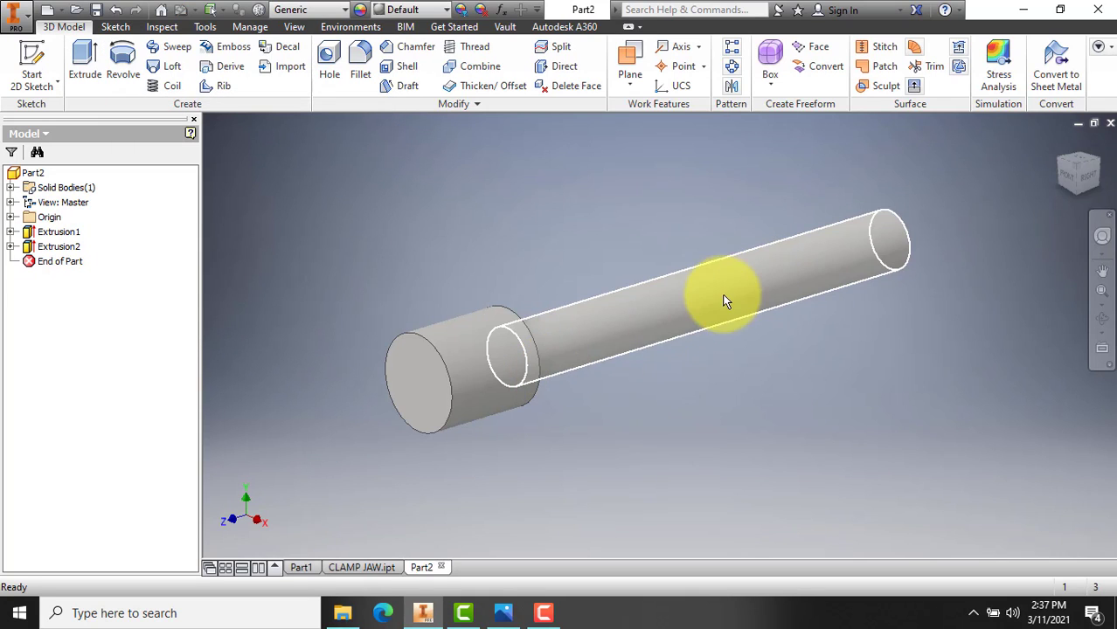
Create a sketch on the rod's free end face with a centred 6 mm diameter circle.
{"action": "left_click", "coordinate": [1104, 325]}
{"action": "left_click", "coordinate": [1099, 322]}
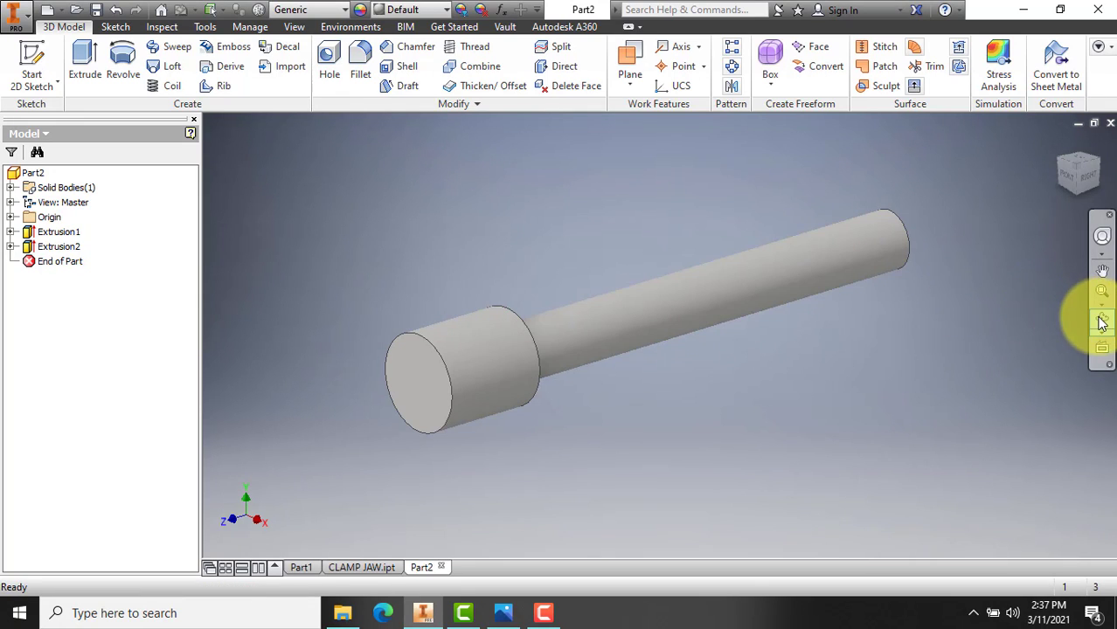
{"action": "left_click", "coordinate": [1102, 323]}
{"action": "left_click_drag", "start_coordinate": [687, 264], "coordinate": [535, 147]}
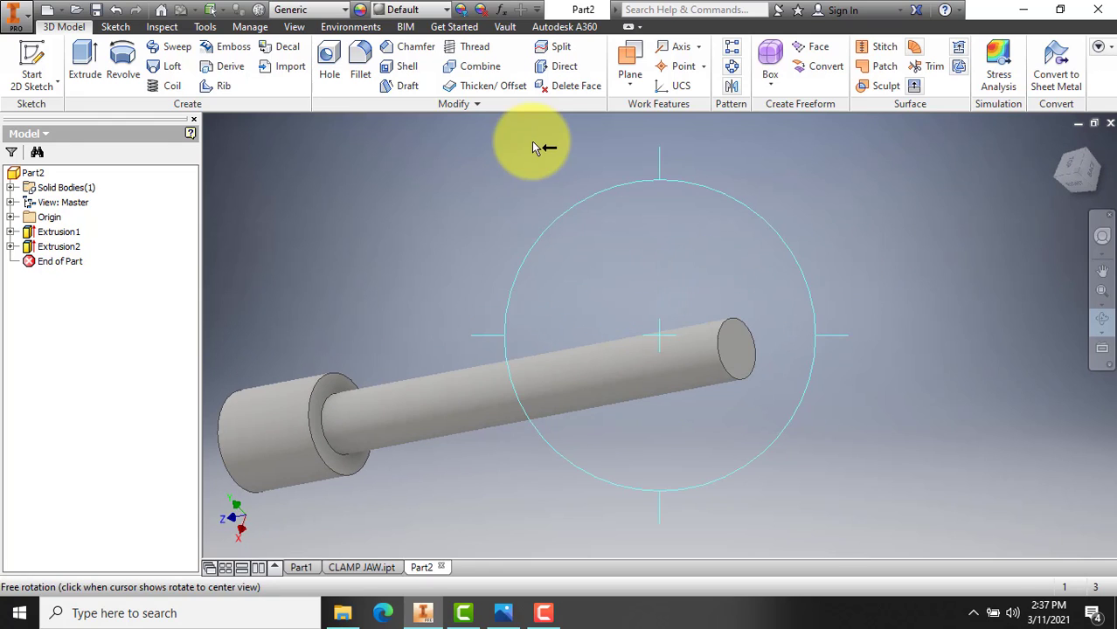
{"action": "key", "text": "Escape"}
{"action": "left_click", "coordinate": [739, 347]}
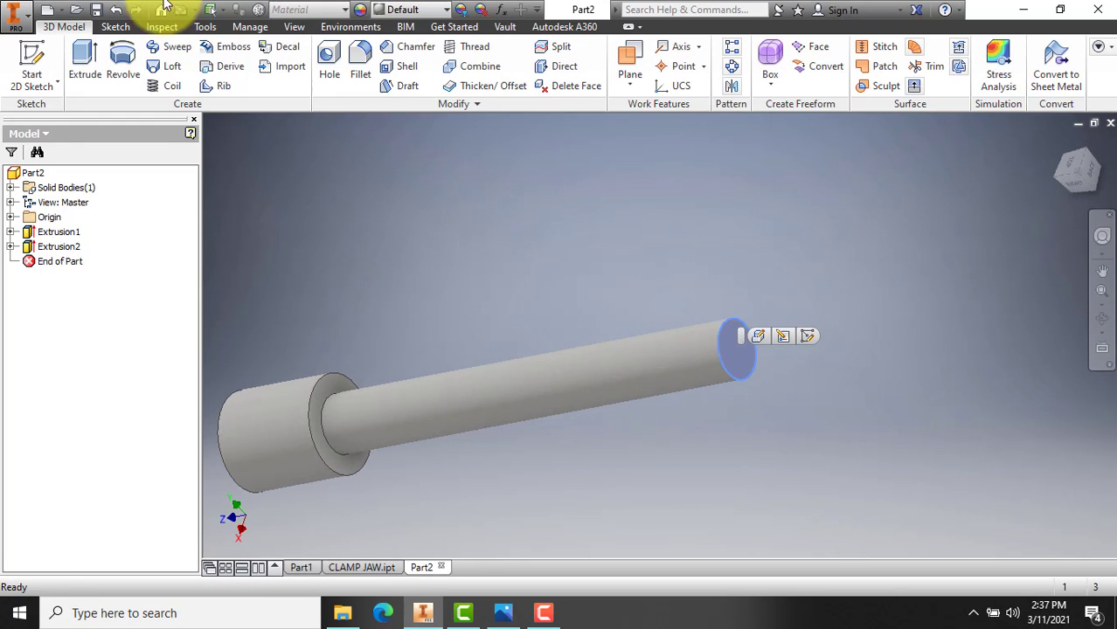
{"action": "left_click", "coordinate": [52, 67]}
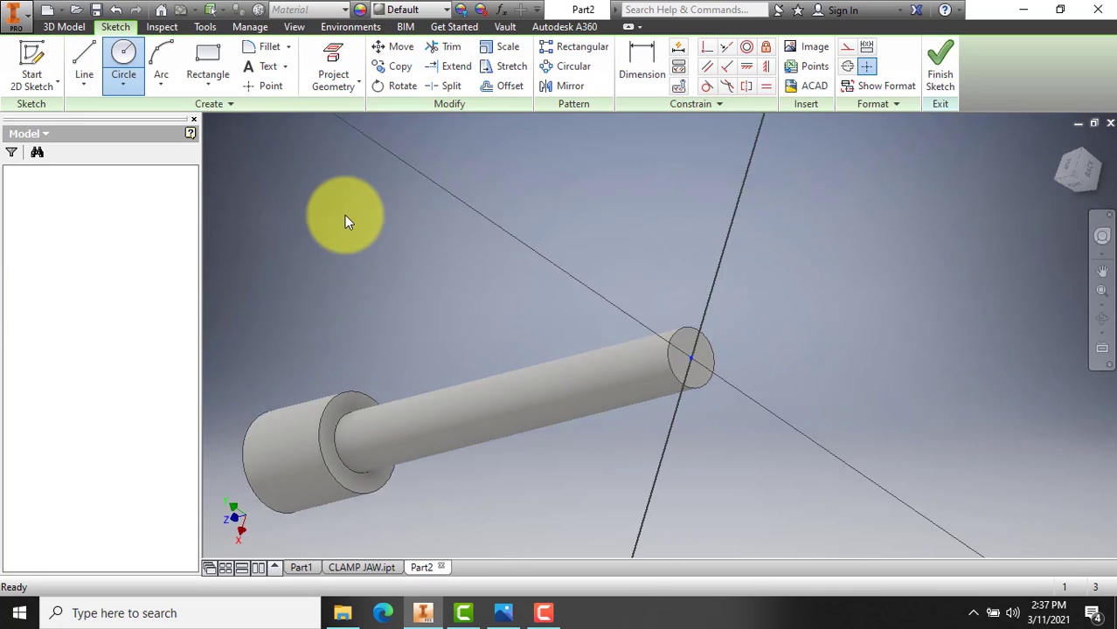
{"action": "left_click", "coordinate": [123, 54]}
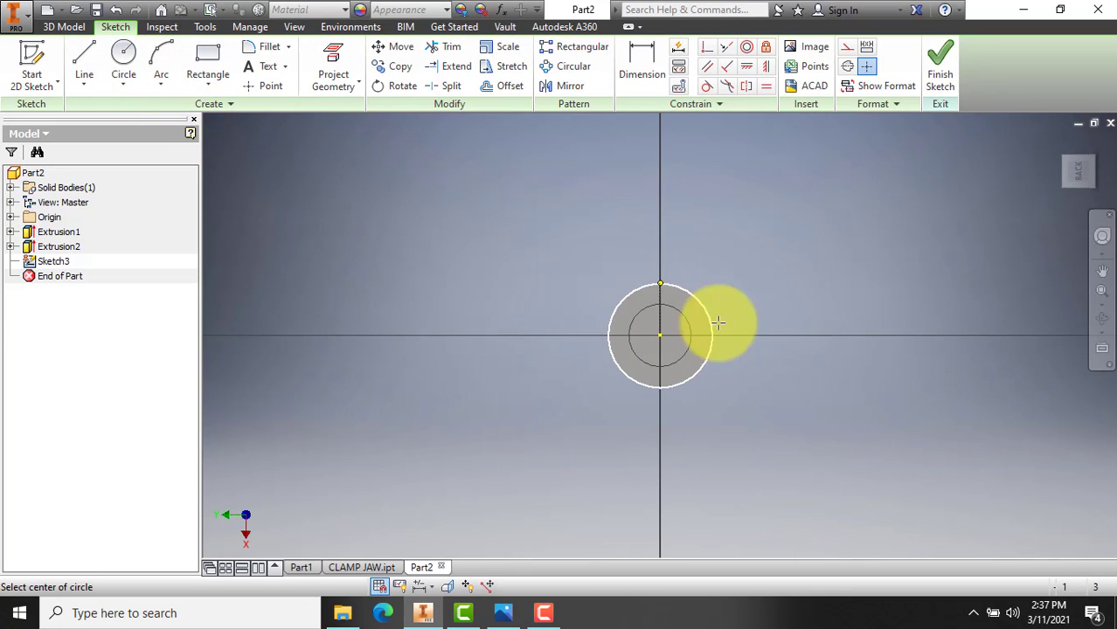
{"action": "left_click", "coordinate": [661, 333]}
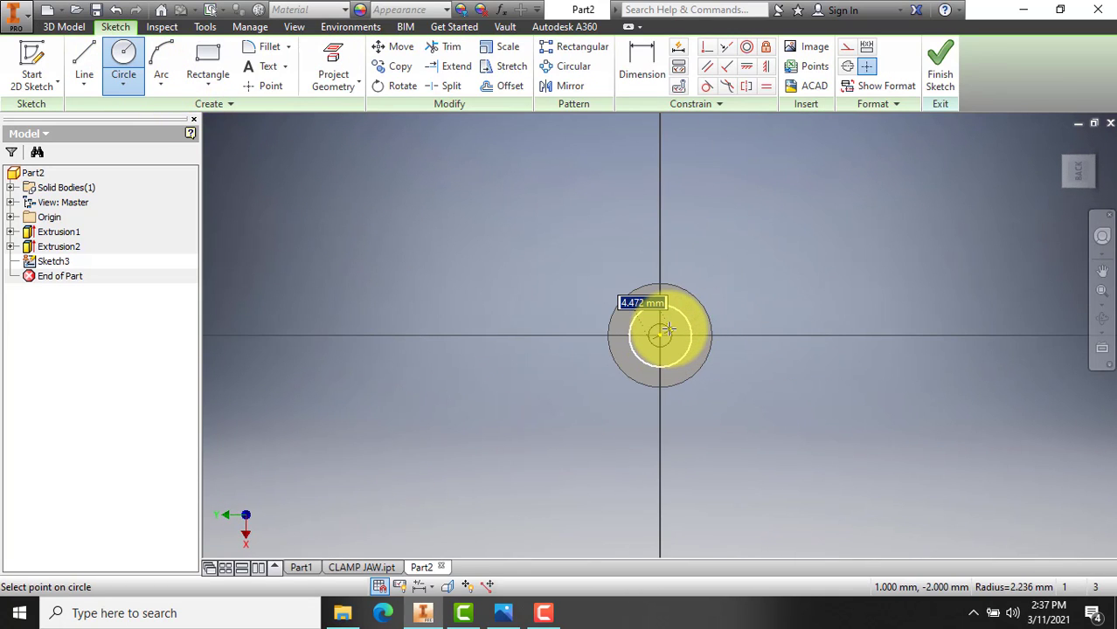
{"action": "key", "text": "Return"}
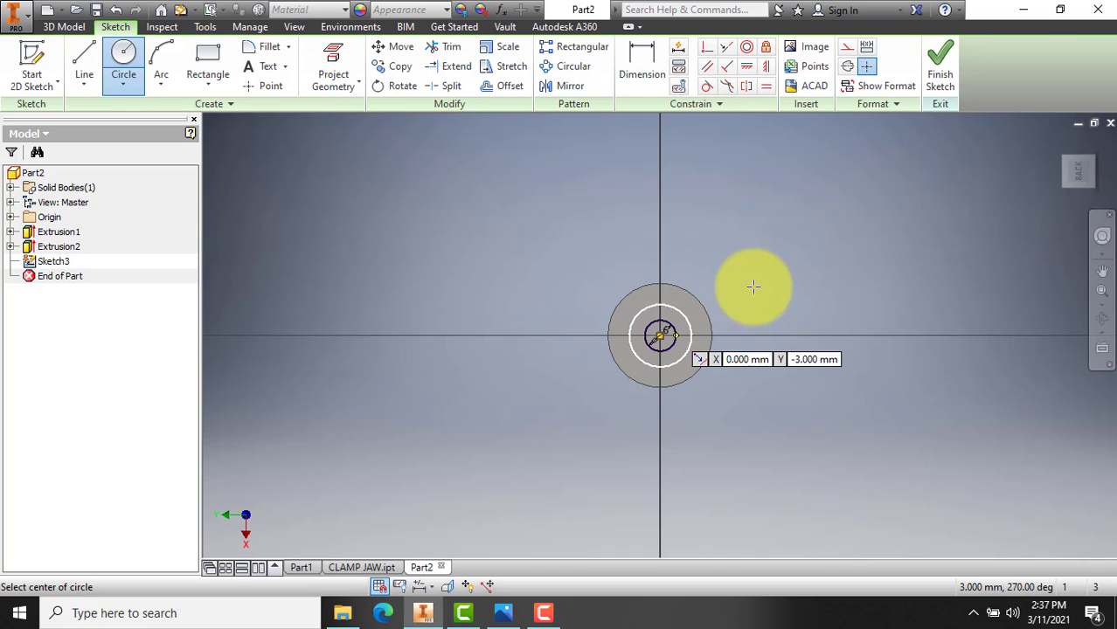
{"action": "left_click", "coordinate": [935, 79]}
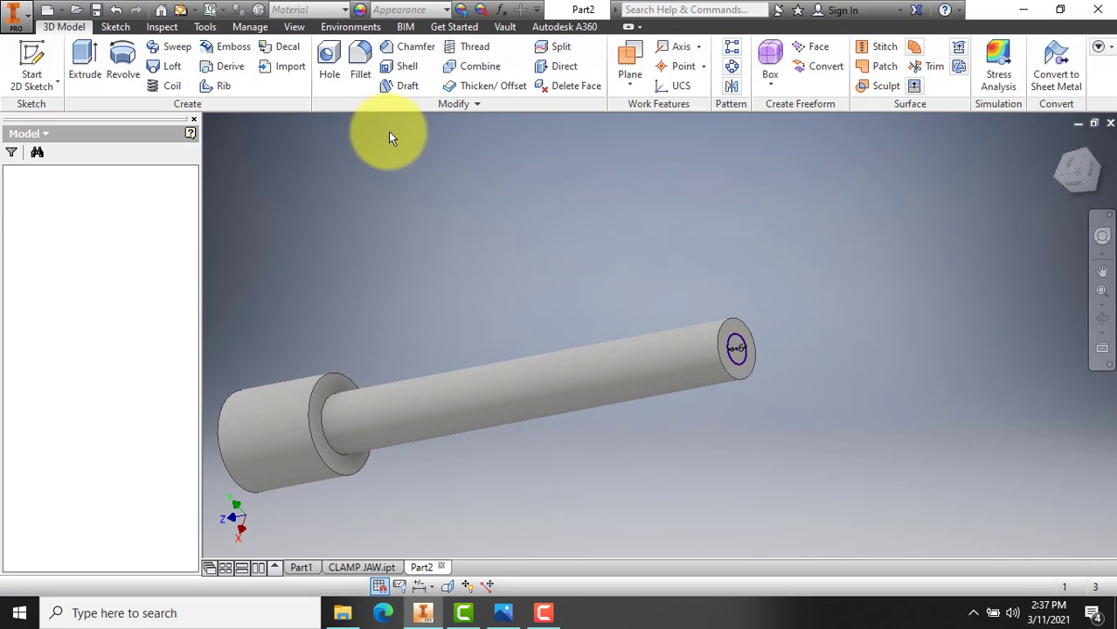
Extrude the 6 mm circle 12 mm outward from the rod's free end, joined to it as the reduced end.
{"action": "left_click", "coordinate": [80, 60]}
{"action": "left_click", "coordinate": [741, 376]}
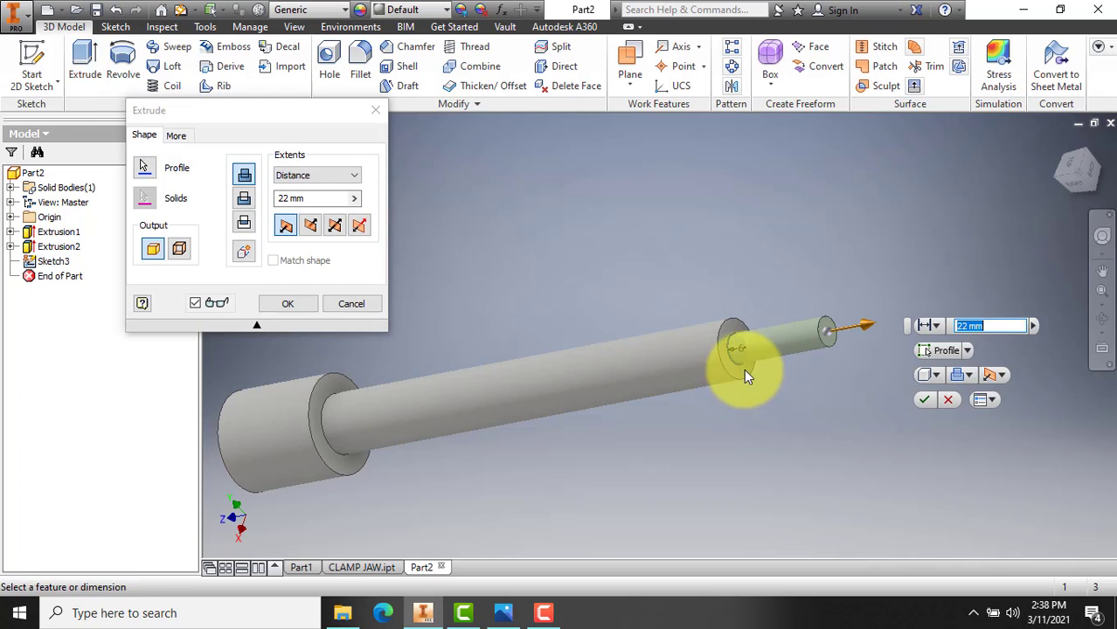
{"action": "left_click", "coordinate": [963, 328]}
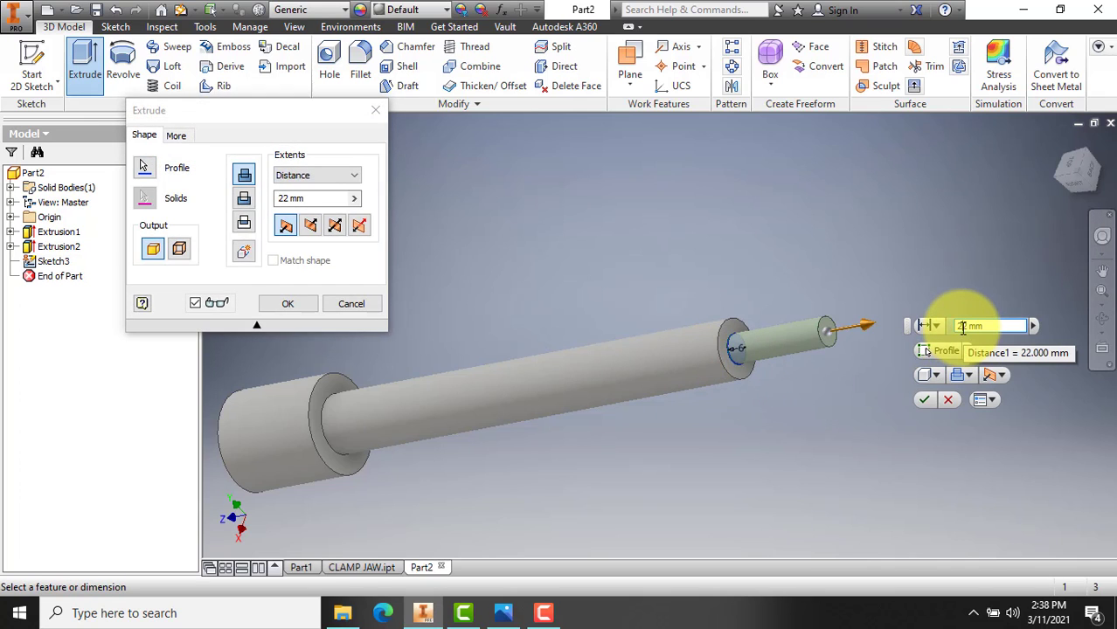
{"action": "left_click", "coordinate": [925, 401]}
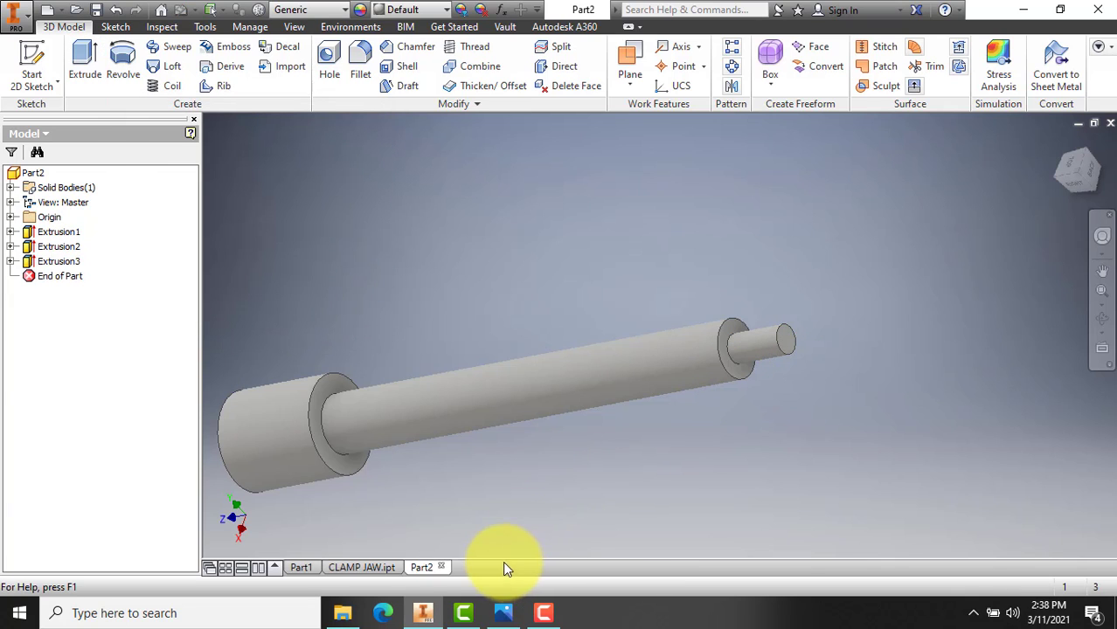
Check the spindle drawing in Photos, return to Inventor, and start a 93 mm long thread on the rod's main cylindrical face, measured from the reduced end.
{"action": "left_click", "coordinate": [503, 612]}
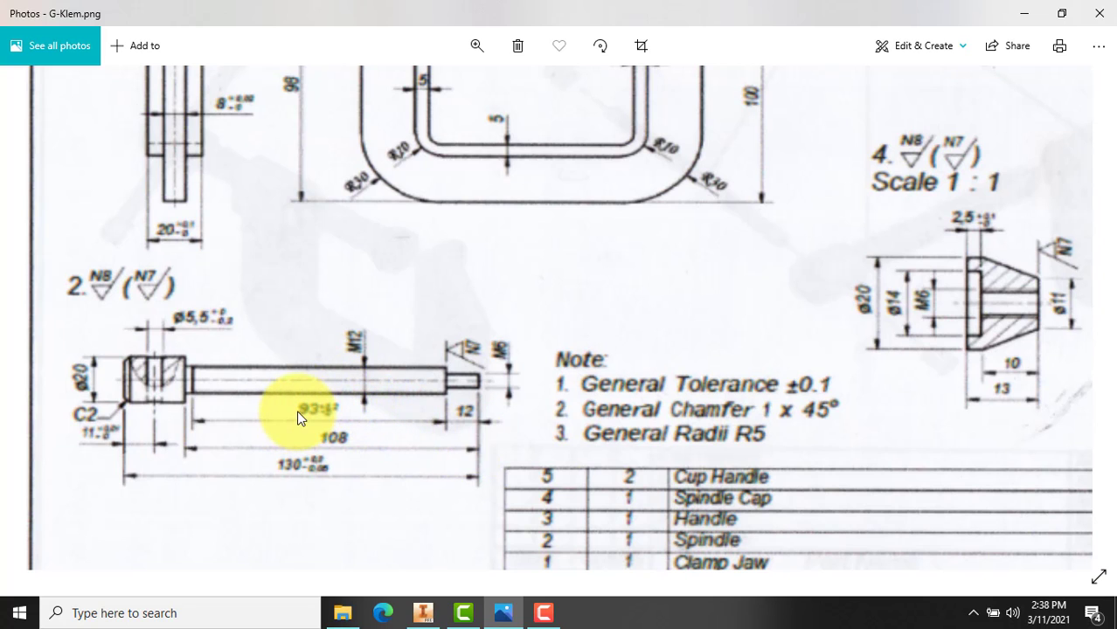
{"action": "left_click", "coordinate": [422, 615]}
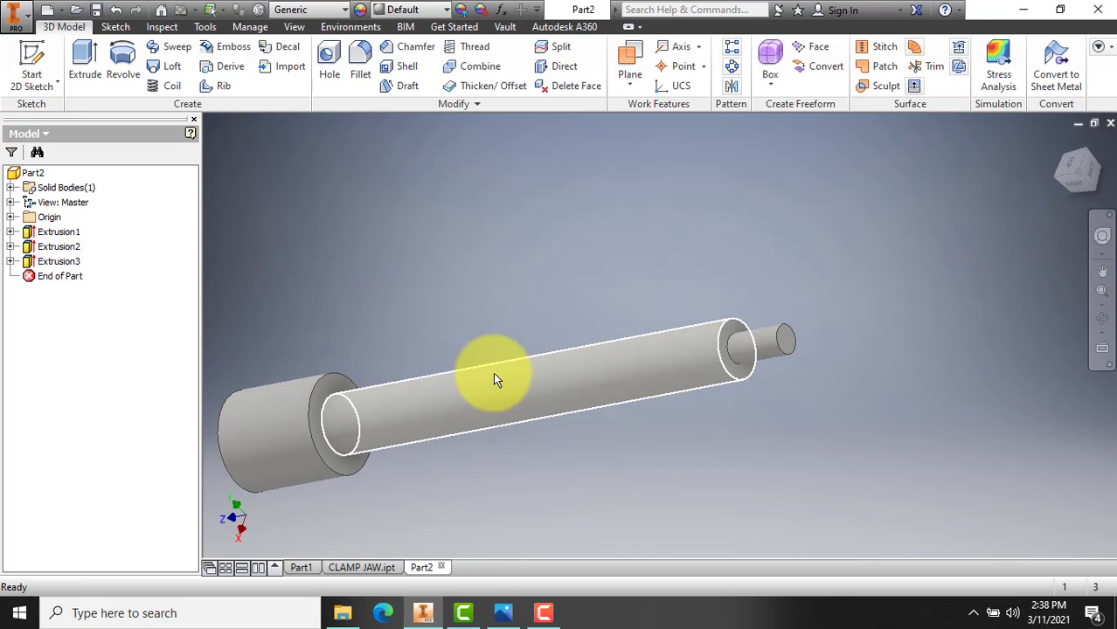
{"action": "left_click", "coordinate": [584, 386]}
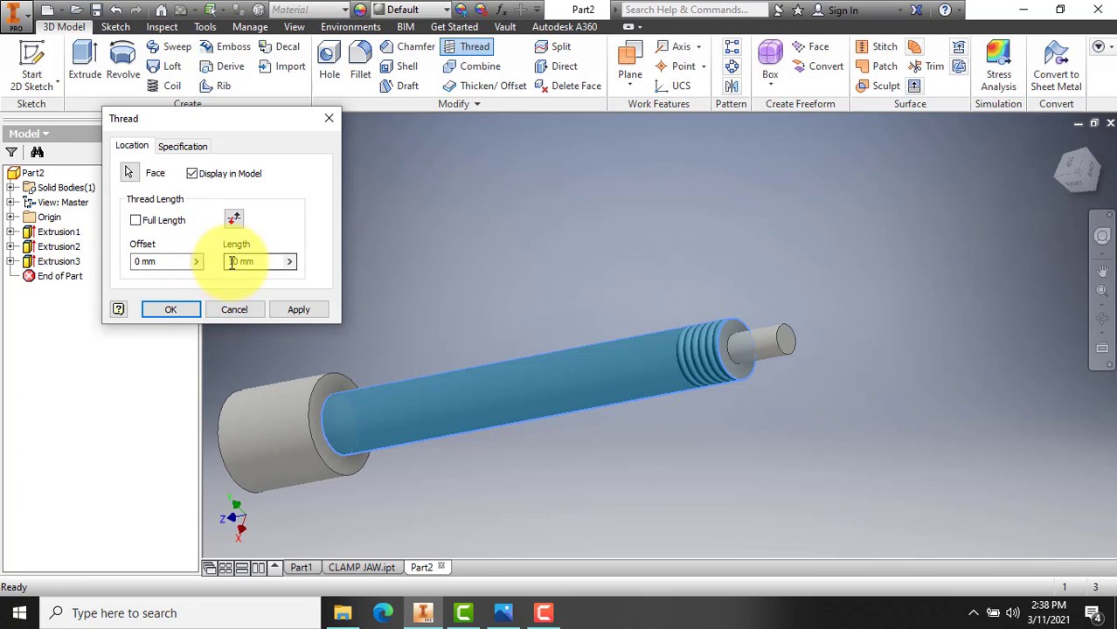
{"action": "double_click", "coordinate": [234, 262]}
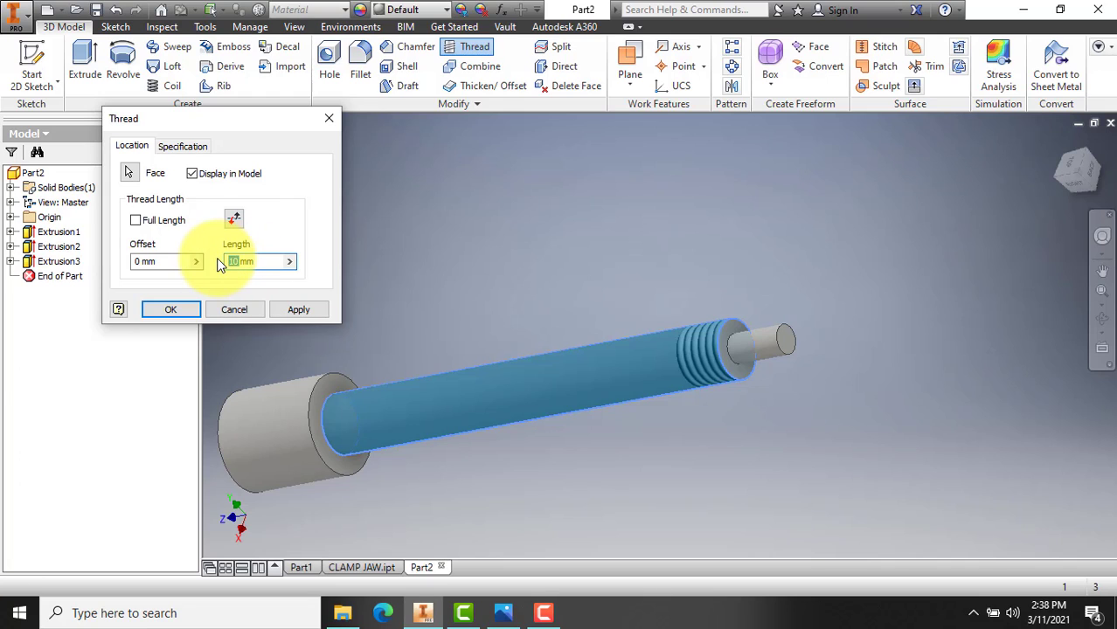
{"action": "type", "text": "93"}
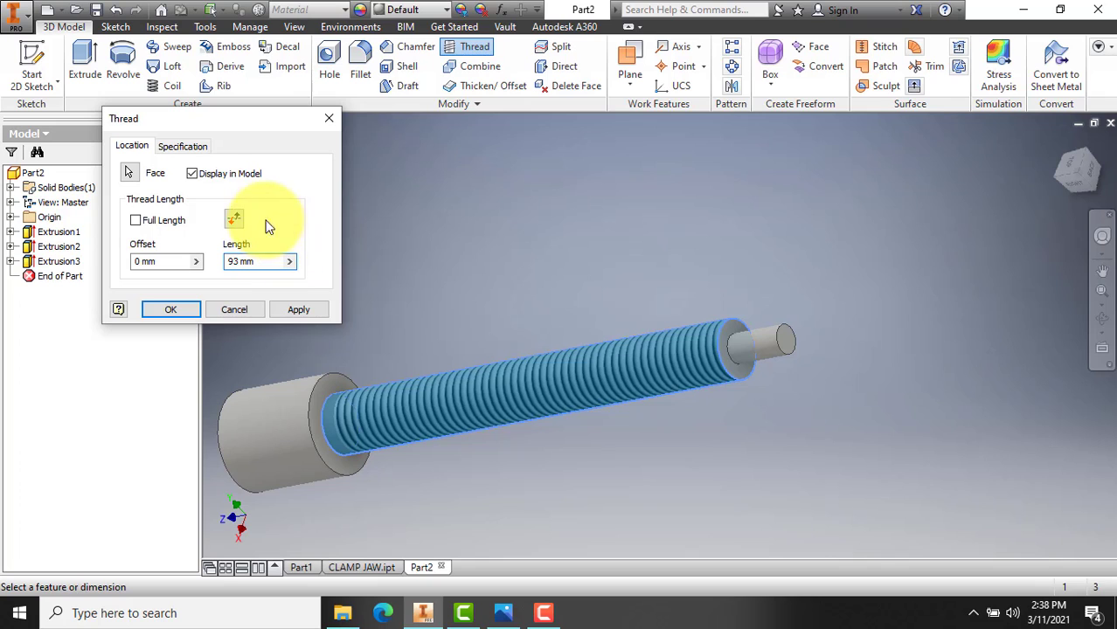
Set the rod's thread type to ISO Metric profile, designation M12x1.75, and apply the thread.
{"action": "left_click", "coordinate": [190, 150]}
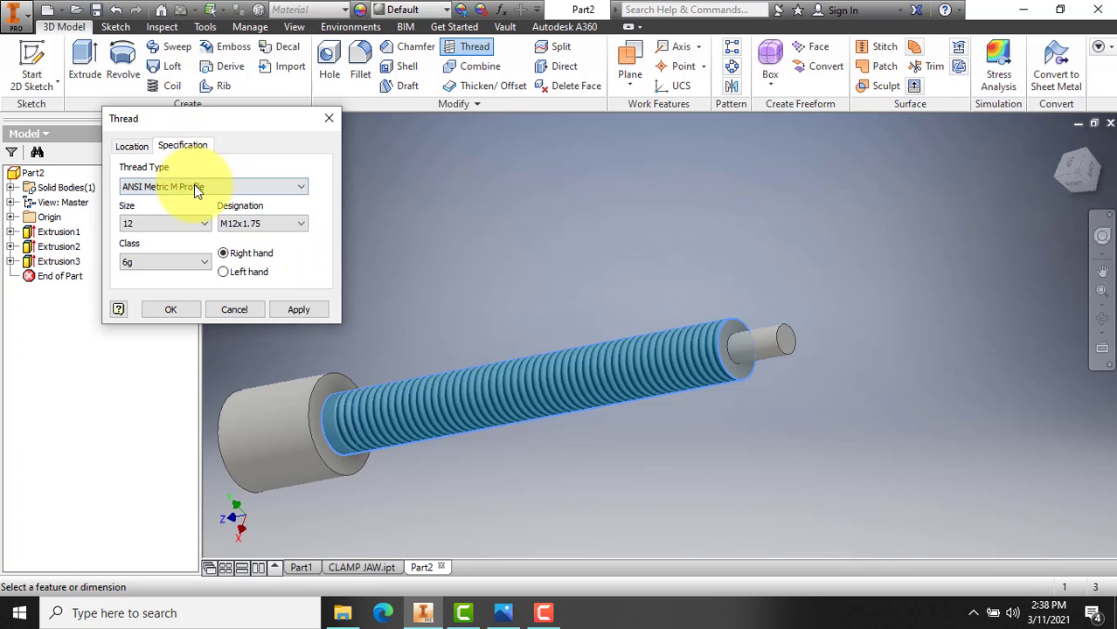
{"action": "left_click", "coordinate": [259, 192]}
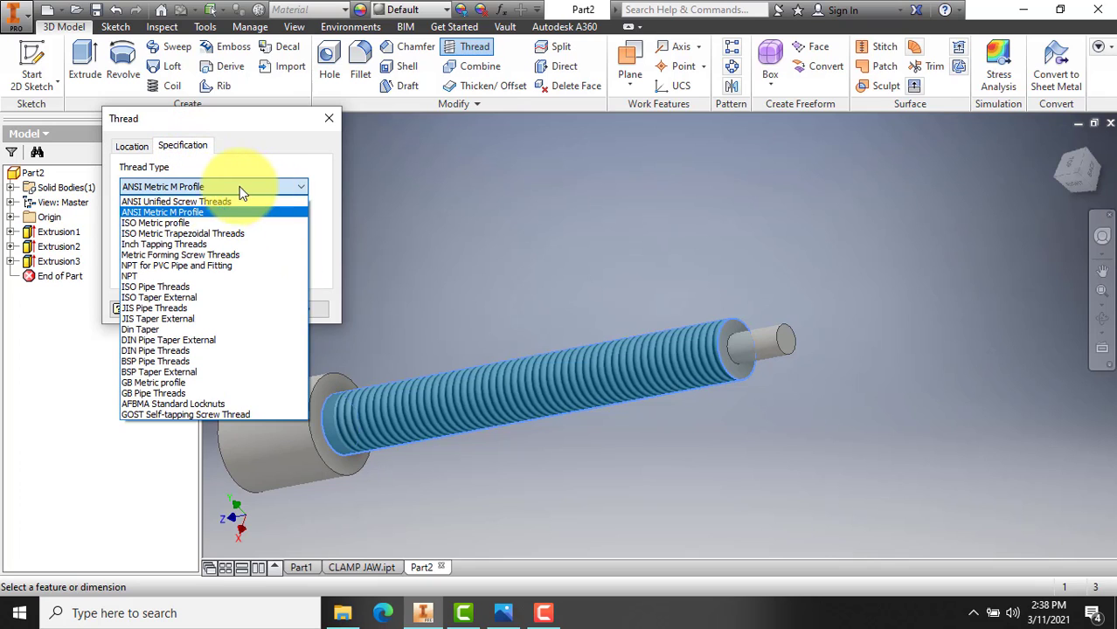
{"action": "left_click", "coordinate": [182, 225]}
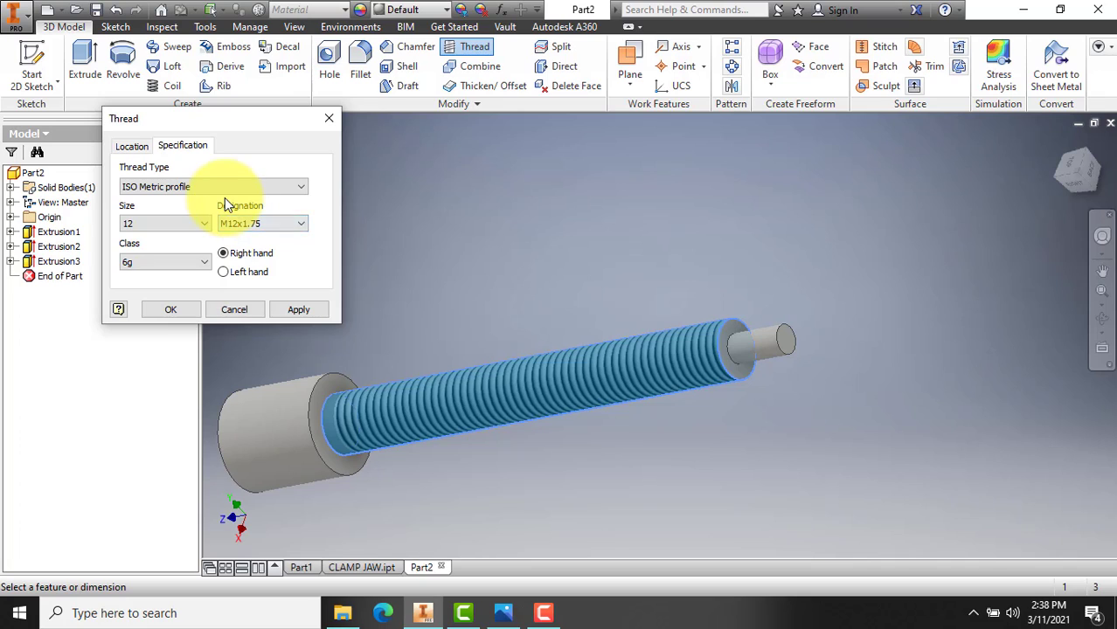
{"action": "left_click", "coordinate": [296, 309]}
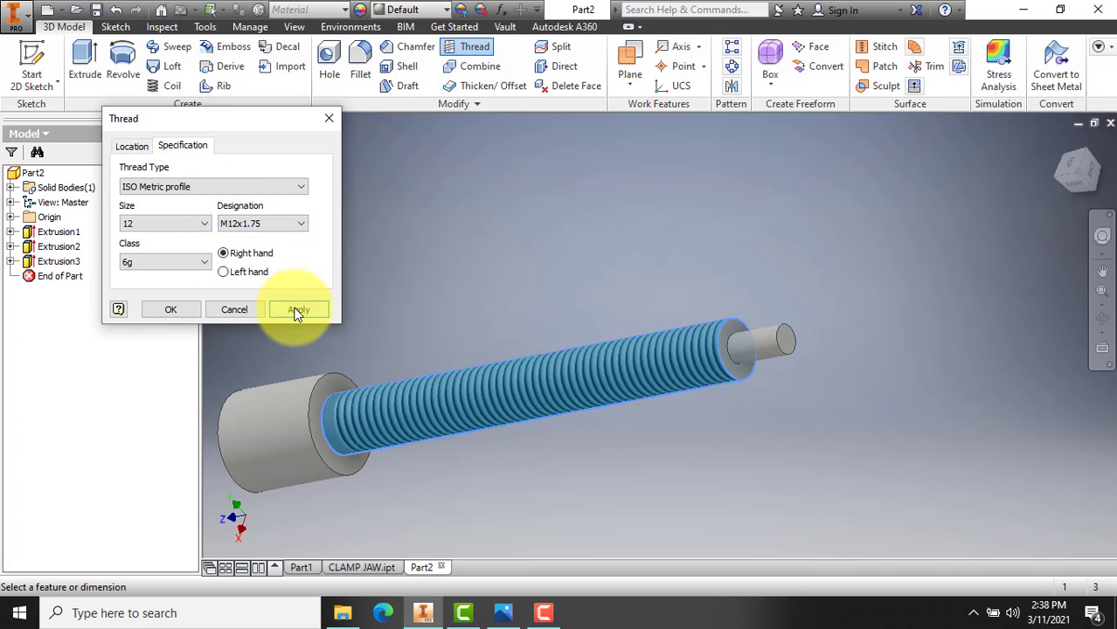
Thread the reduced end over an 11 mm length as ANSI Metric M Profile M6x1, checking the drawing in Photos for its length.
{"action": "left_click", "coordinate": [767, 349]}
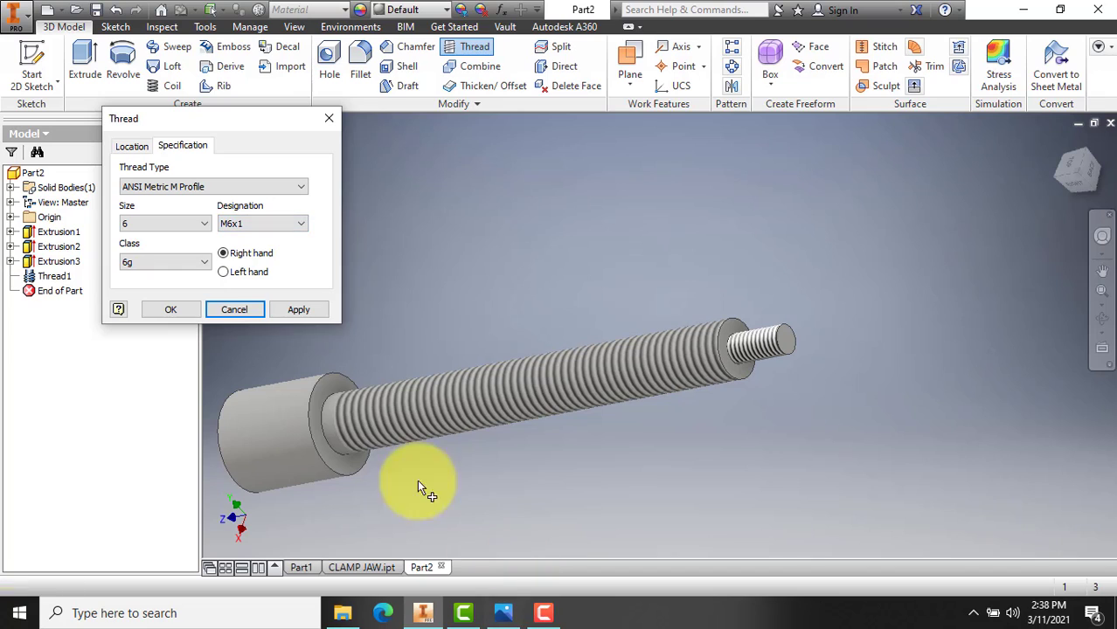
{"action": "left_click", "coordinate": [140, 148]}
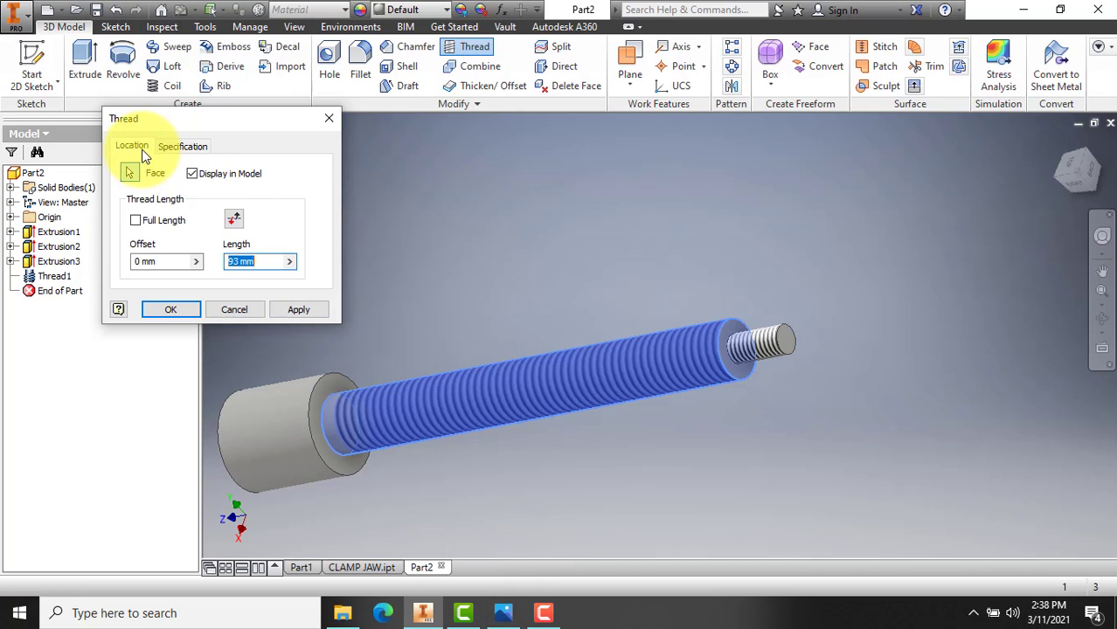
{"action": "left_click", "coordinate": [501, 612]}
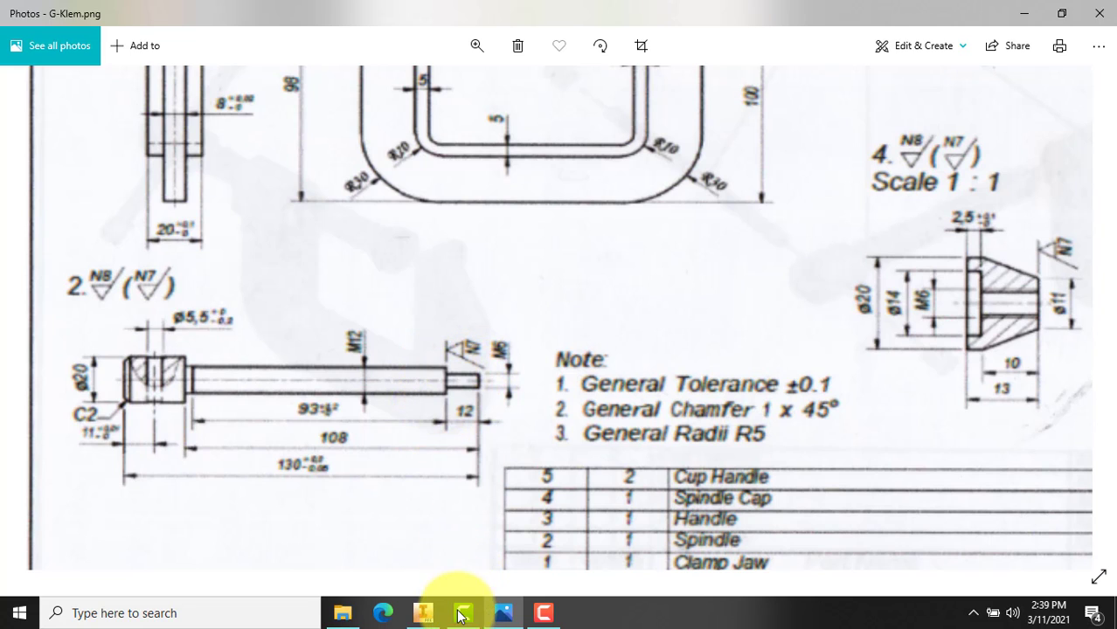
{"action": "left_click", "coordinate": [424, 613]}
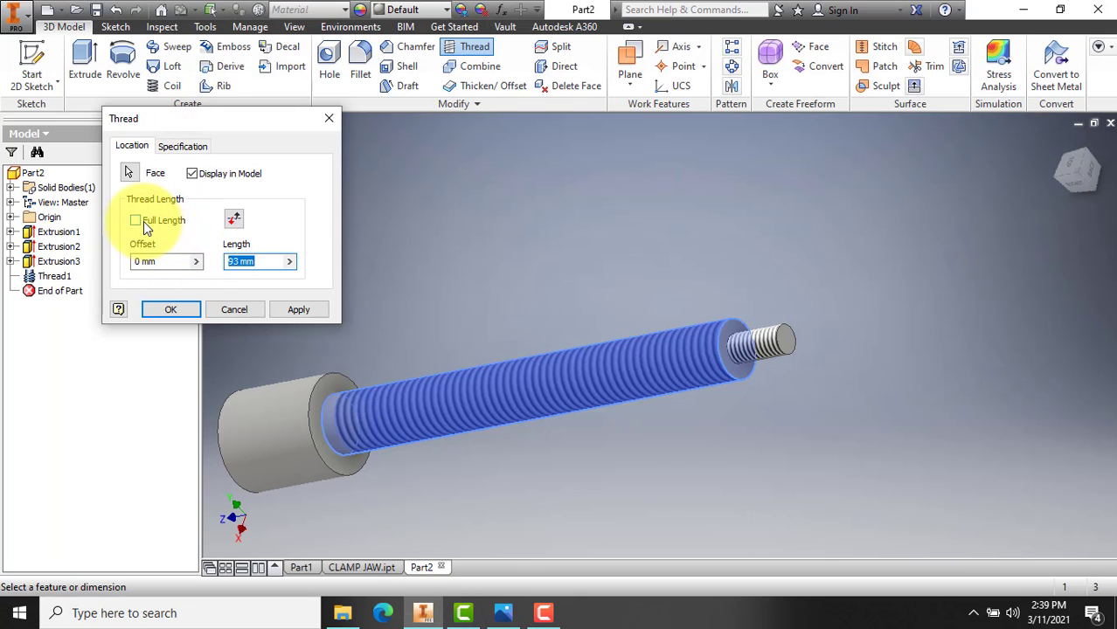
{"action": "left_click_drag", "start_coordinate": [241, 260], "coordinate": [209, 259]}
{"action": "type", "text": "11"}
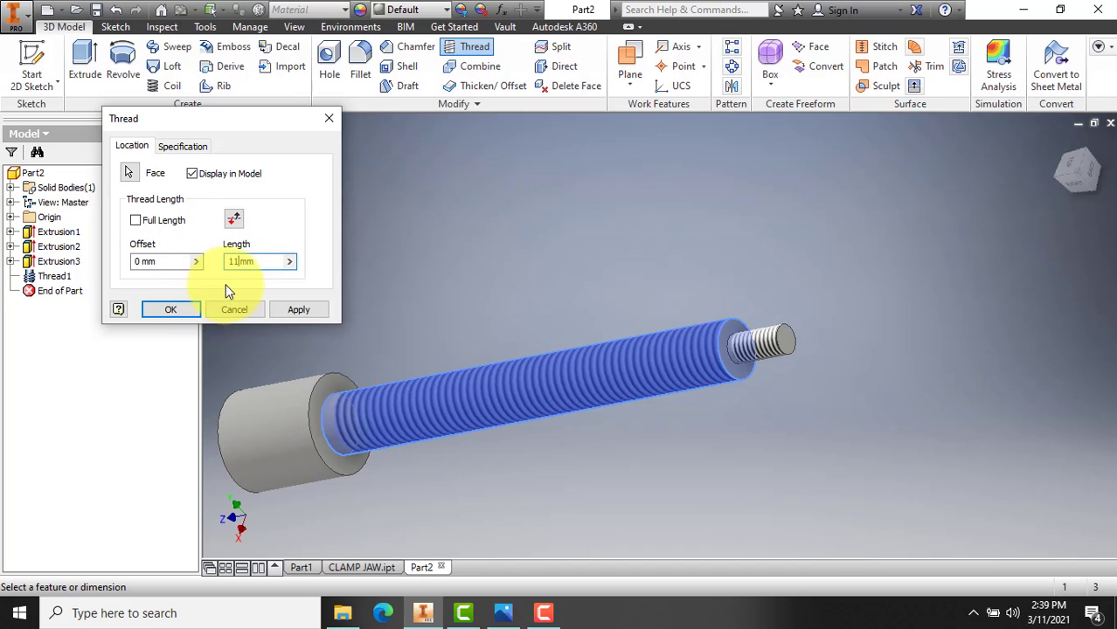
{"action": "left_click", "coordinate": [181, 147]}
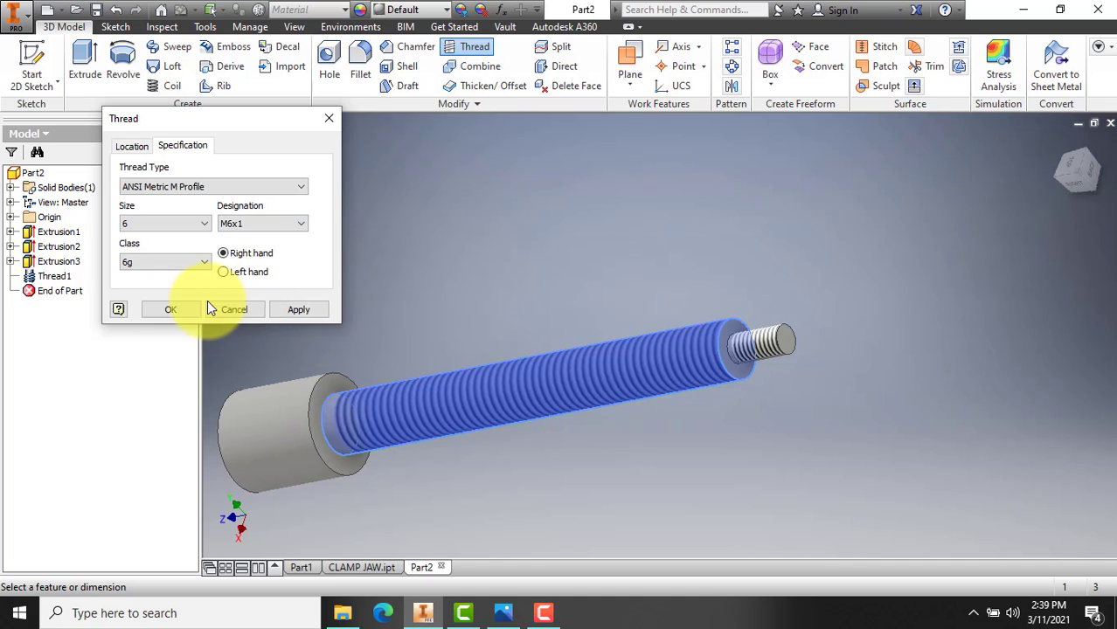
{"action": "left_click", "coordinate": [172, 309]}
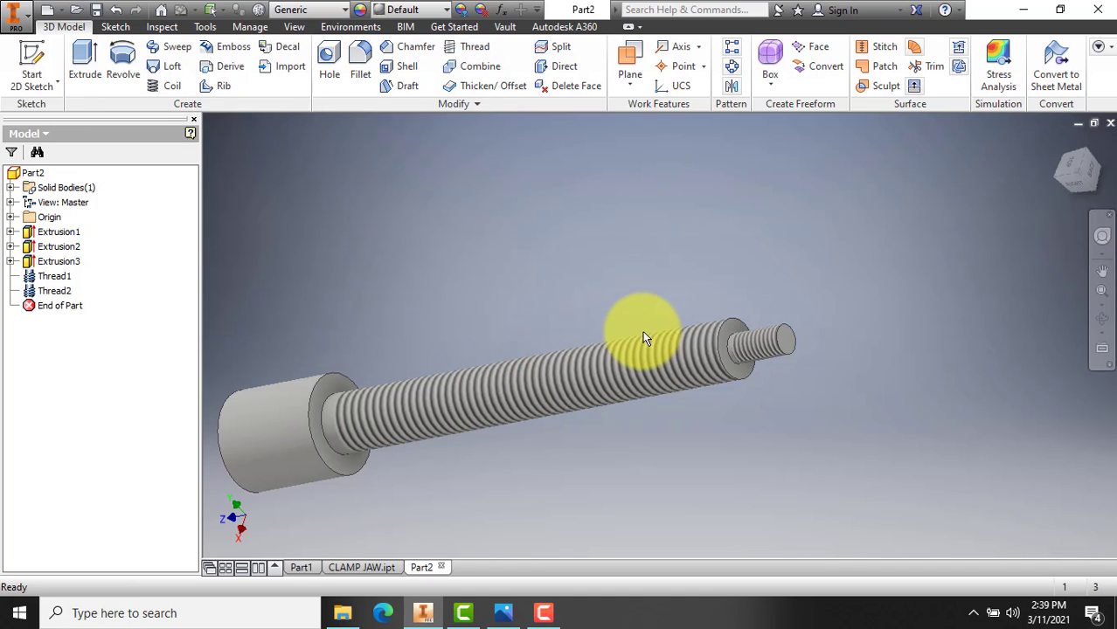
Chamfer the outer edge of the reduced end's tip by 0.5 mm.
{"action": "scroll", "coordinate": [647, 330], "scroll_direction": "down", "scroll_amount": 5}
{"action": "scroll", "coordinate": [805, 371], "scroll_direction": "up", "scroll_amount": 4}
{"action": "scroll", "coordinate": [1027, 397], "scroll_direction": "down", "scroll_amount": 3}
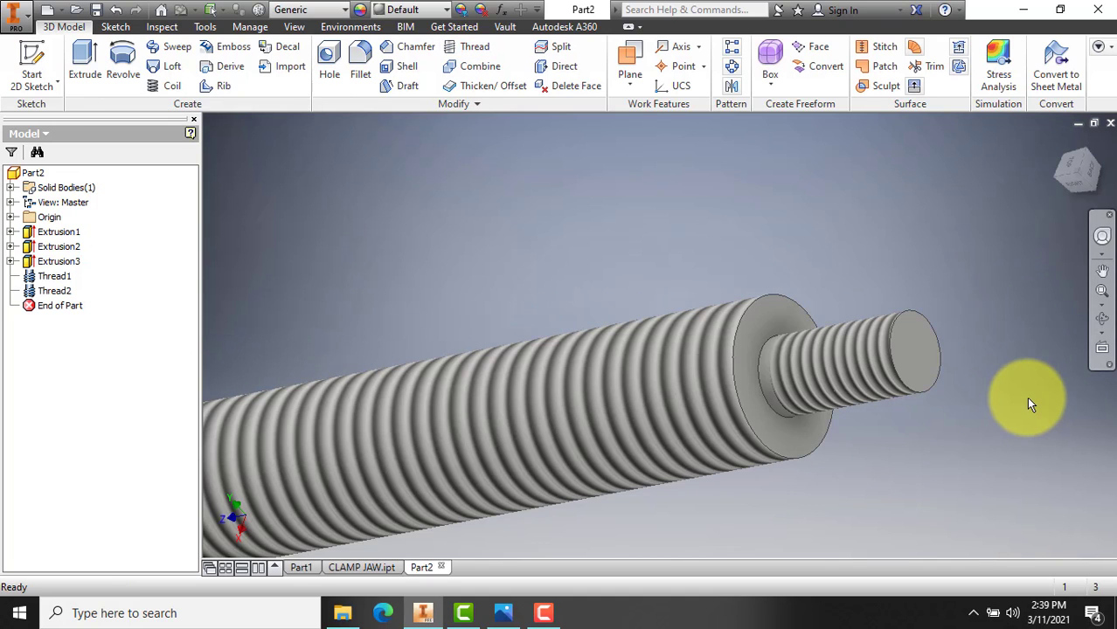
{"action": "left_click", "coordinate": [392, 48]}
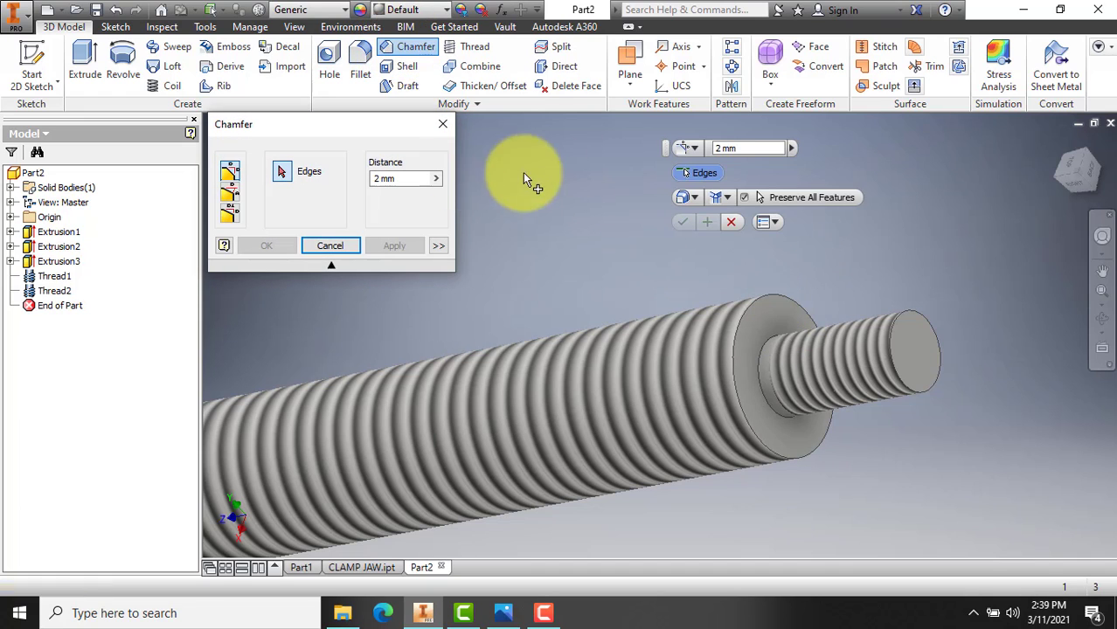
{"action": "left_click", "coordinate": [716, 149]}
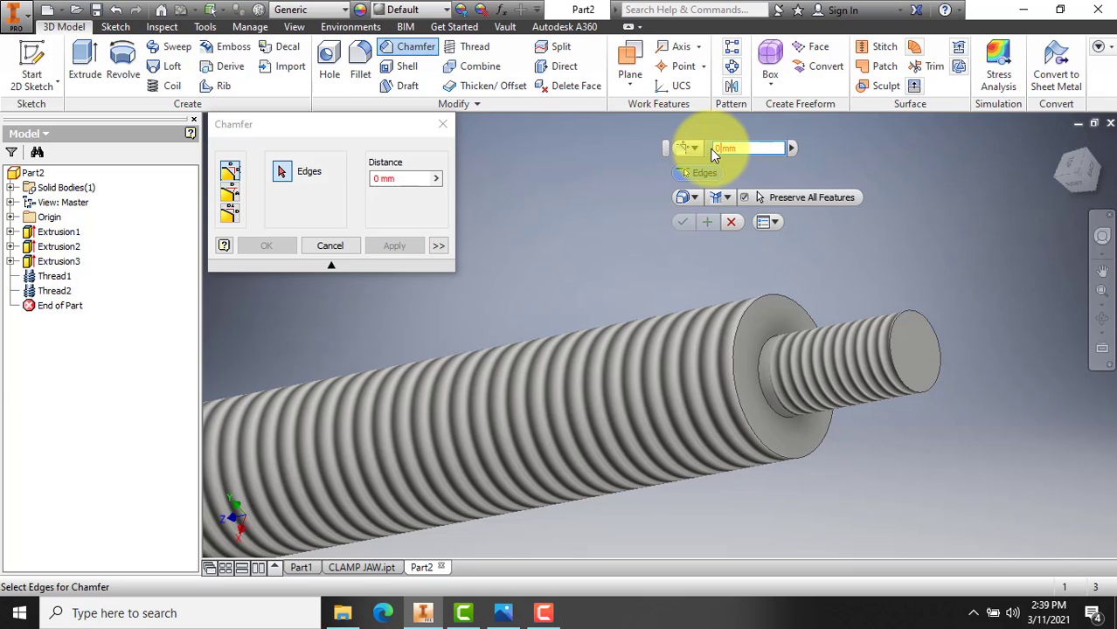
{"action": "type", "text": "0.5"}
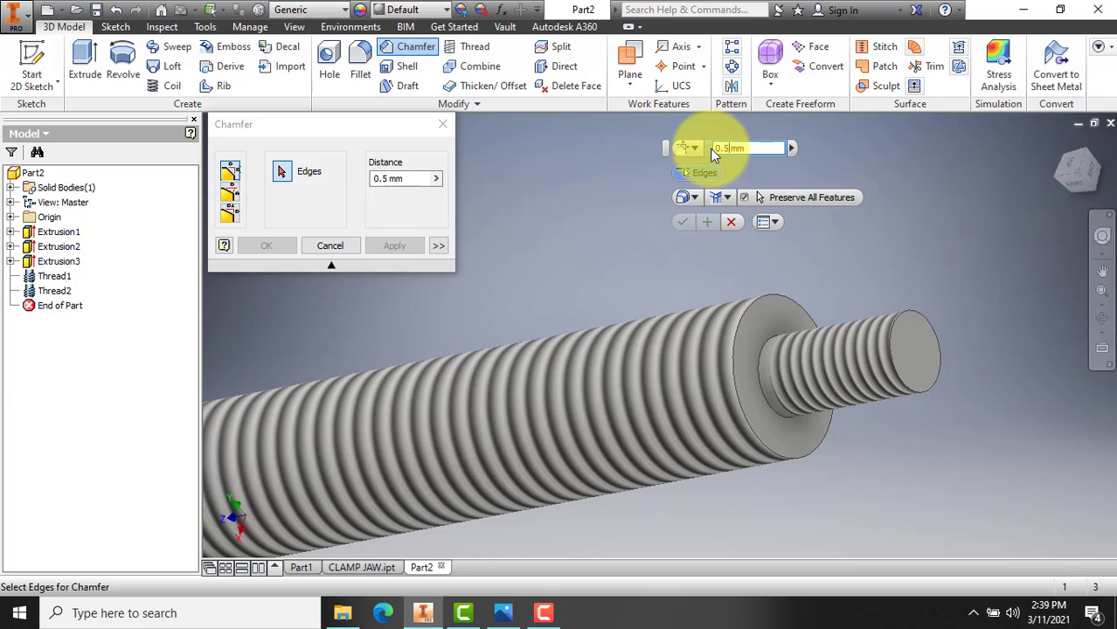
{"action": "left_click", "coordinate": [895, 327]}
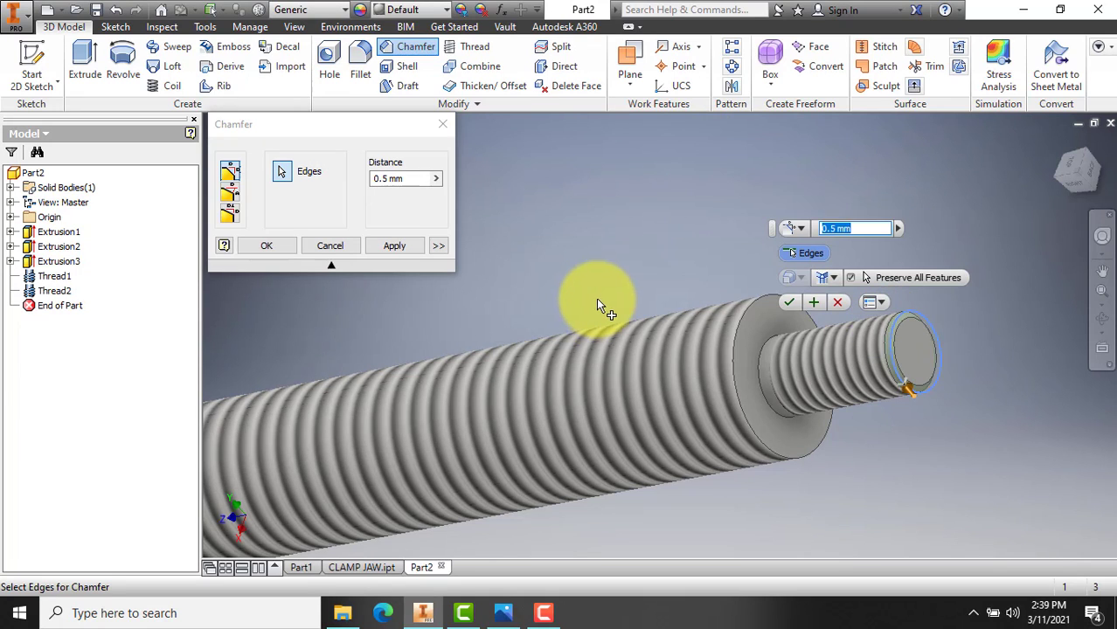
{"action": "left_click", "coordinate": [790, 301]}
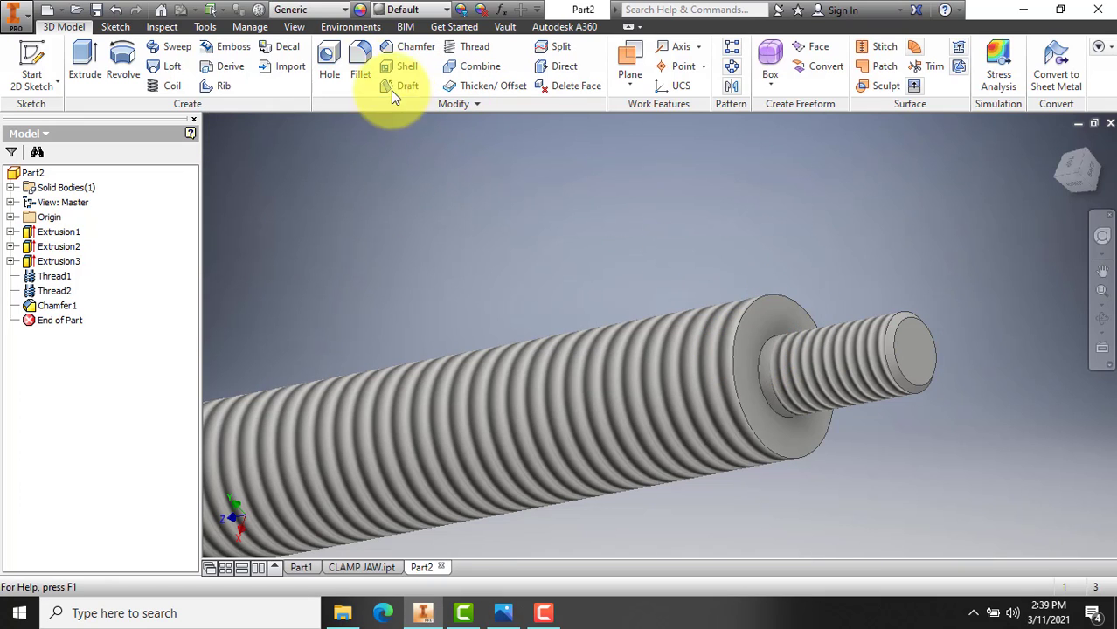
Fillet the edge where the reduced end meets the rod's shoulder with a 0.6 mm radius.
{"action": "left_click", "coordinate": [361, 61]}
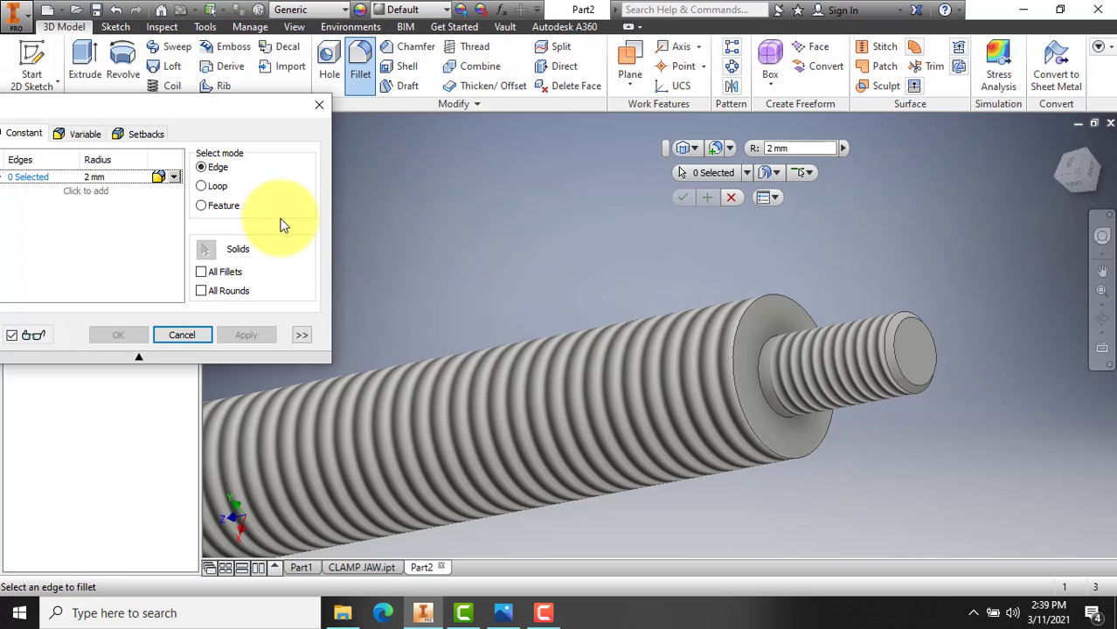
{"action": "left_click", "coordinate": [763, 149]}
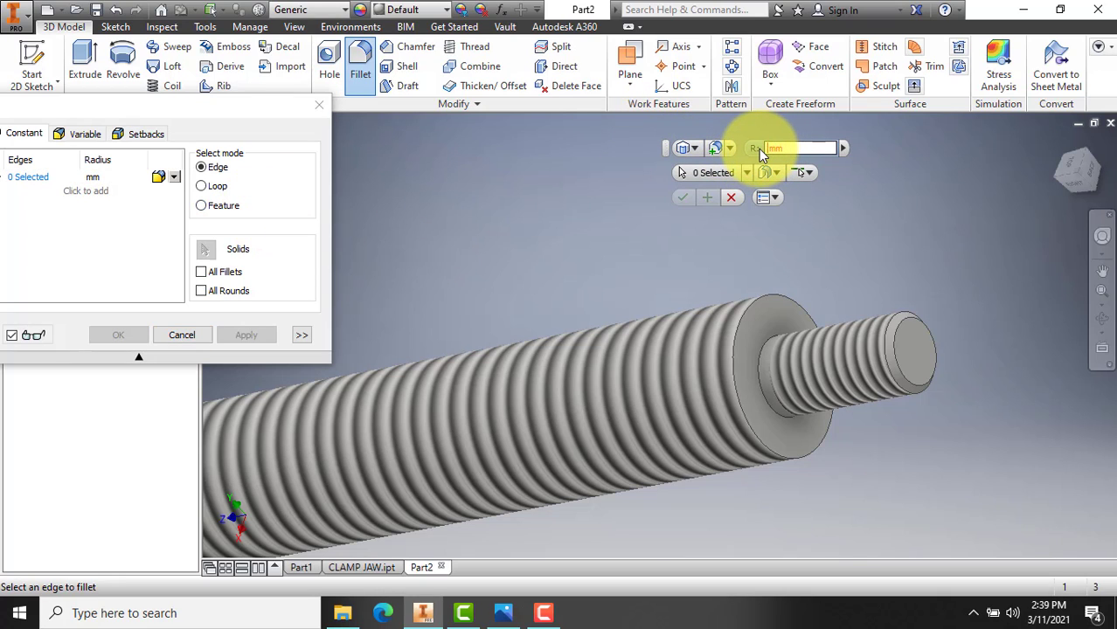
{"action": "type", "text": "0.6"}
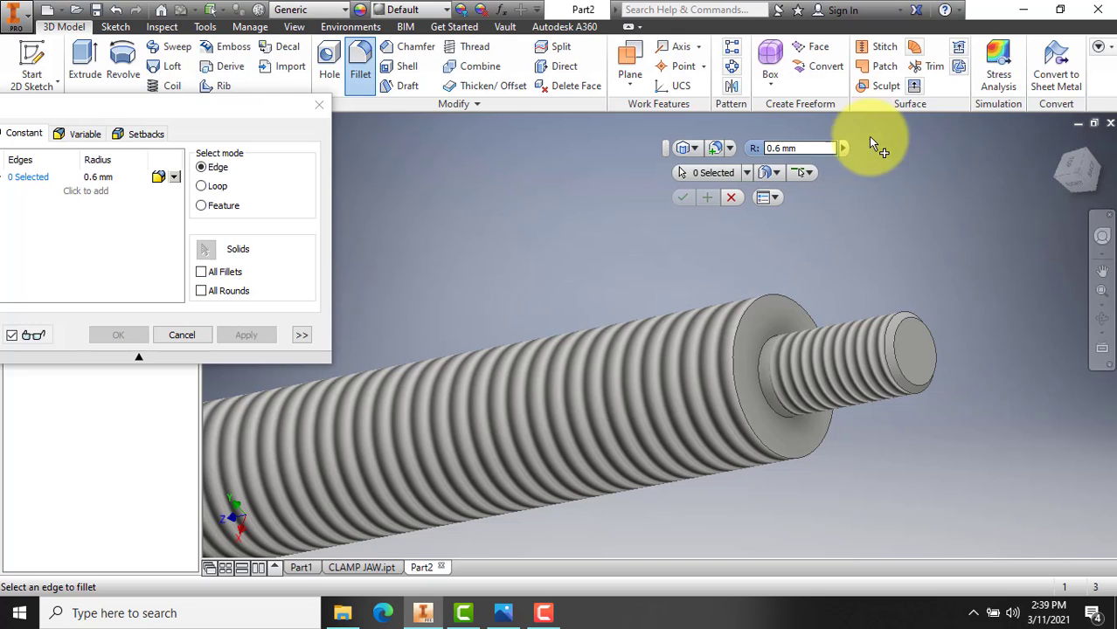
{"action": "left_click", "coordinate": [758, 356]}
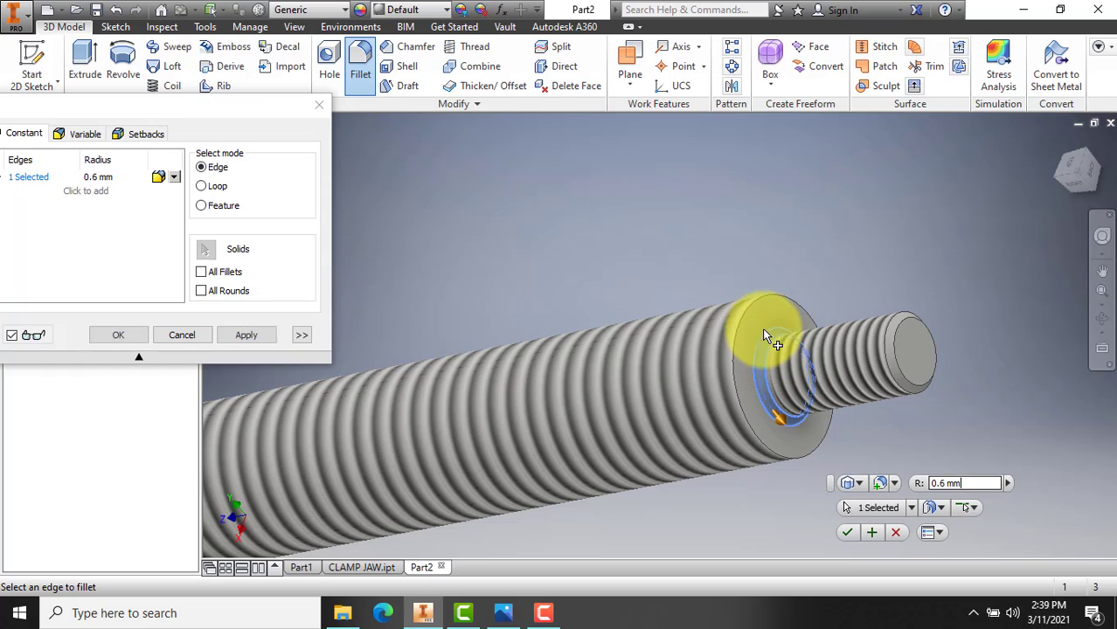
{"action": "left_click", "coordinate": [846, 533]}
Fillet the edge where the threaded rod meets the spindle head with a 0.6 mm radius.
{"action": "scroll", "coordinate": [813, 365], "scroll_direction": "down", "scroll_amount": 5}
{"action": "scroll", "coordinate": [612, 388], "scroll_direction": "up", "scroll_amount": 4}
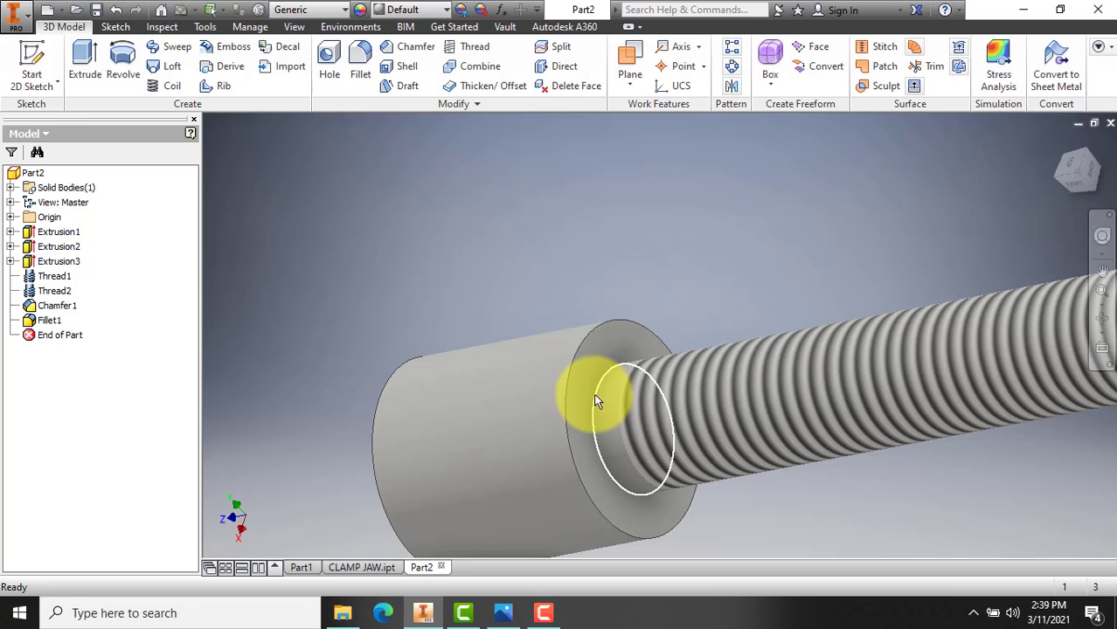
{"action": "left_click", "coordinate": [360, 61]}
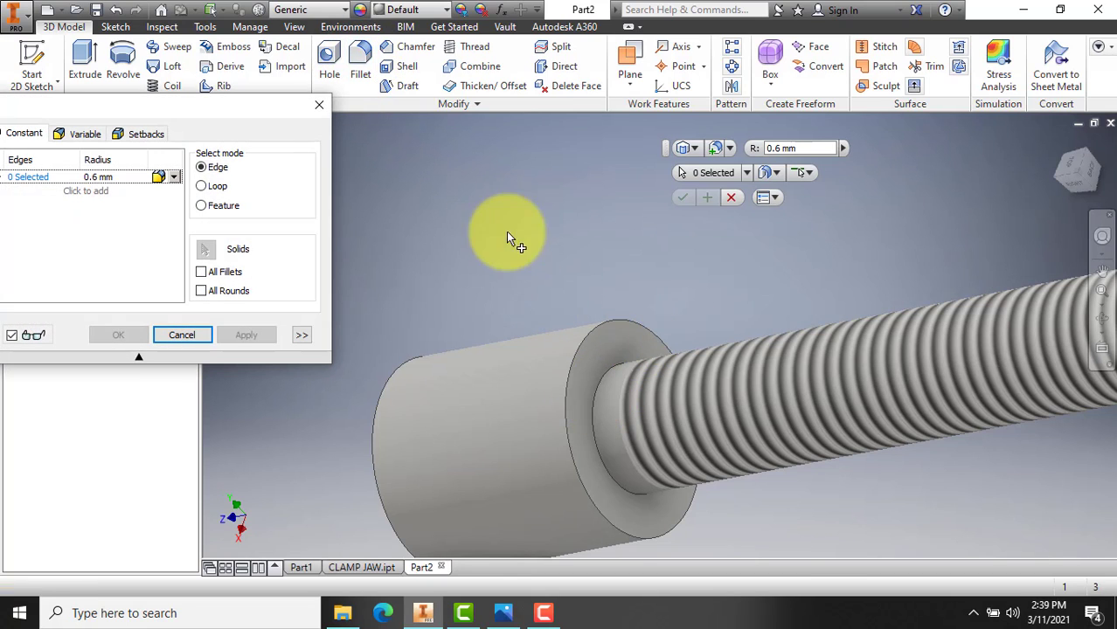
{"action": "left_click", "coordinate": [594, 417]}
{"action": "left_click", "coordinate": [767, 349]}
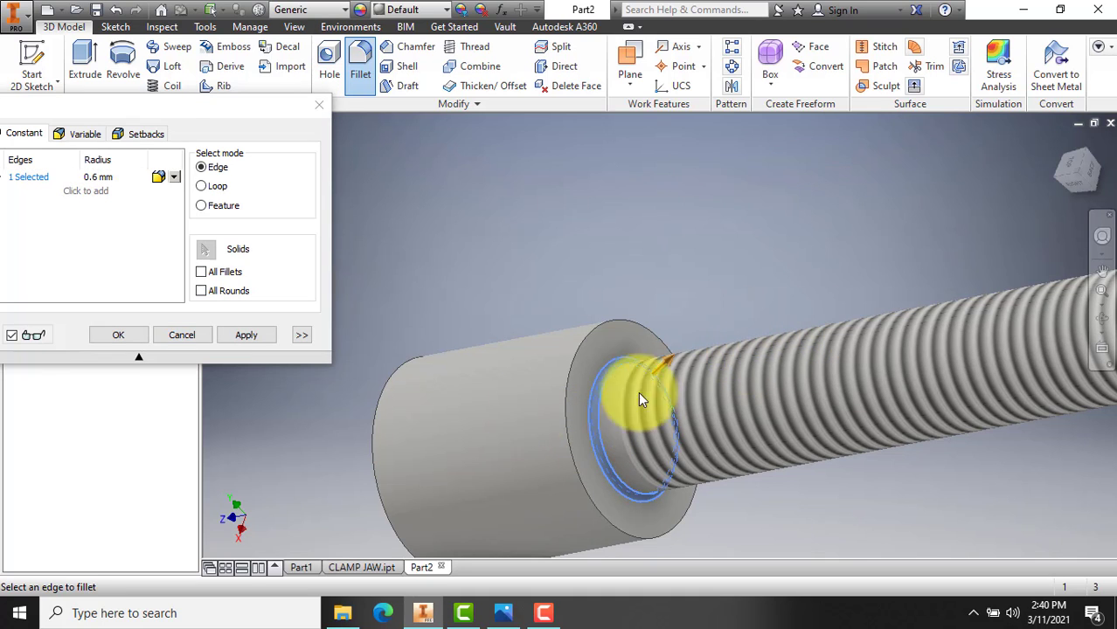
{"action": "scroll", "coordinate": [456, 351], "scroll_direction": "down", "scroll_amount": 3}
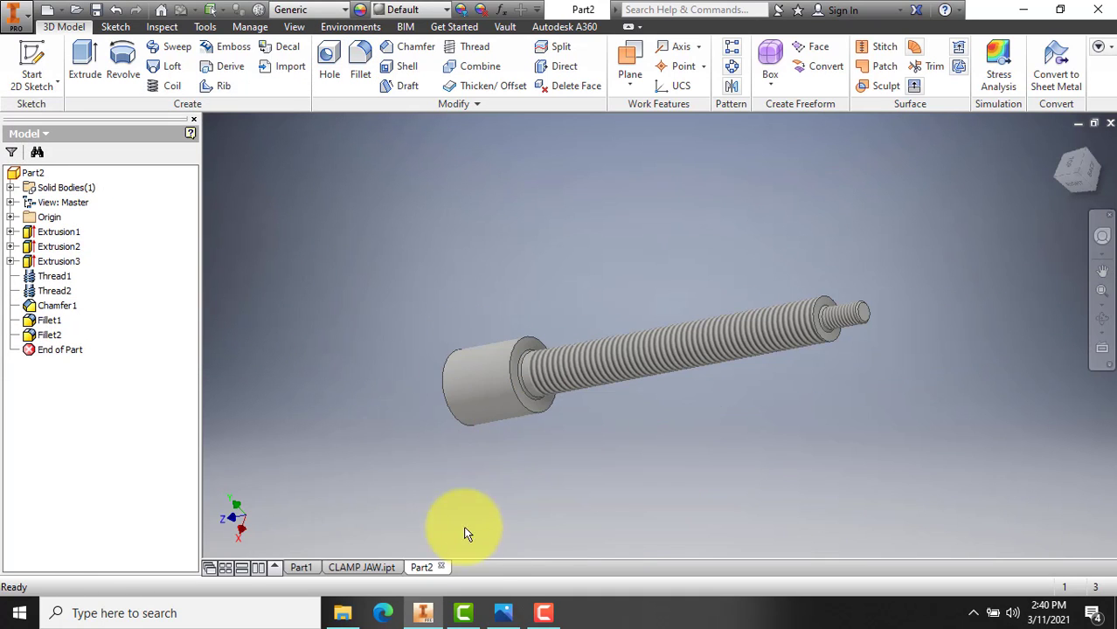
Check the spindle head's hole details in the G-Klem drawing in Photos, and start a sketch on Inventor's XZ plane.
{"action": "left_click", "coordinate": [504, 613]}
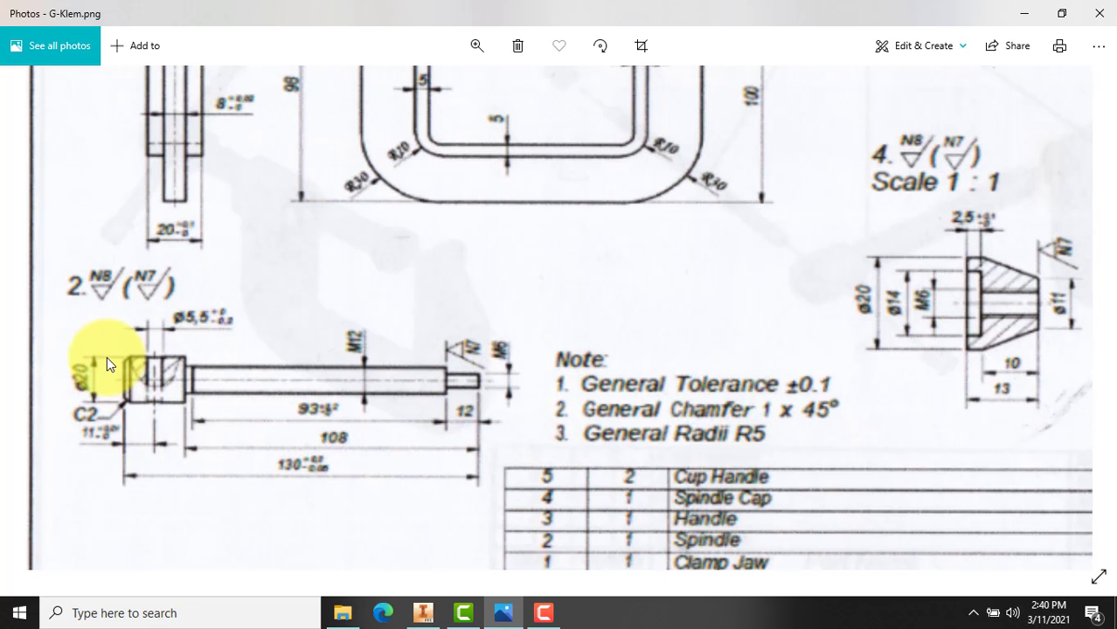
{"action": "scroll", "coordinate": [112, 378], "scroll_direction": "up", "scroll_amount": 2}
{"action": "scroll", "coordinate": [114, 366], "scroll_direction": "up", "scroll_amount": 1}
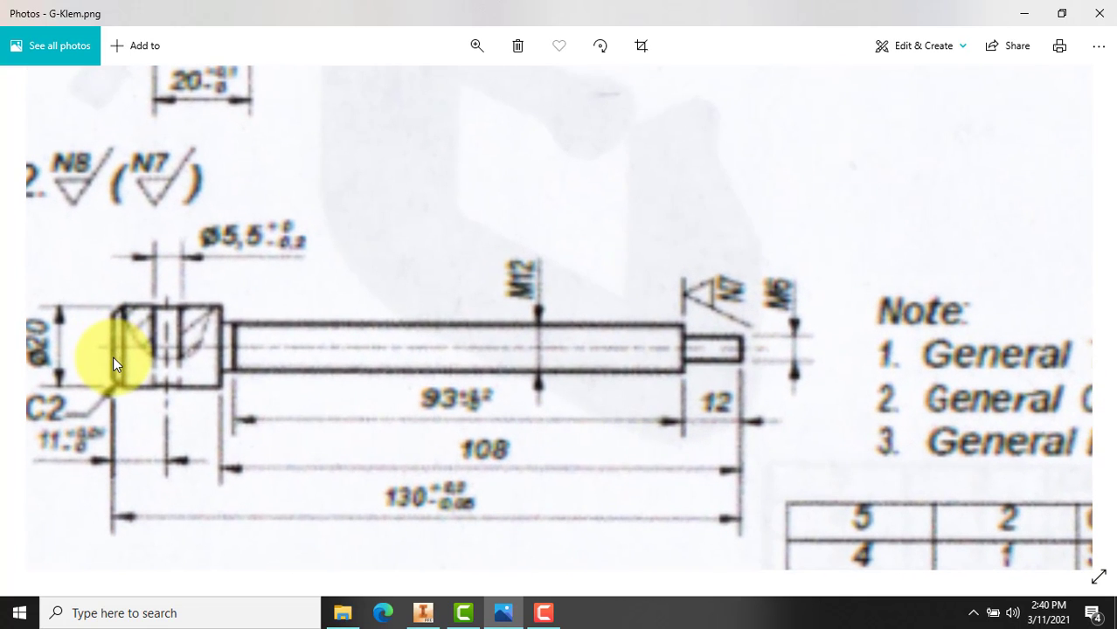
{"action": "mouse_move", "coordinate": [314, 322]}
{"action": "left_mouse_down"}
{"action": "mouse_move", "coordinate": [422, 337]}
{"action": "mouse_move", "coordinate": [383, 353]}
{"action": "left_mouse_up"}
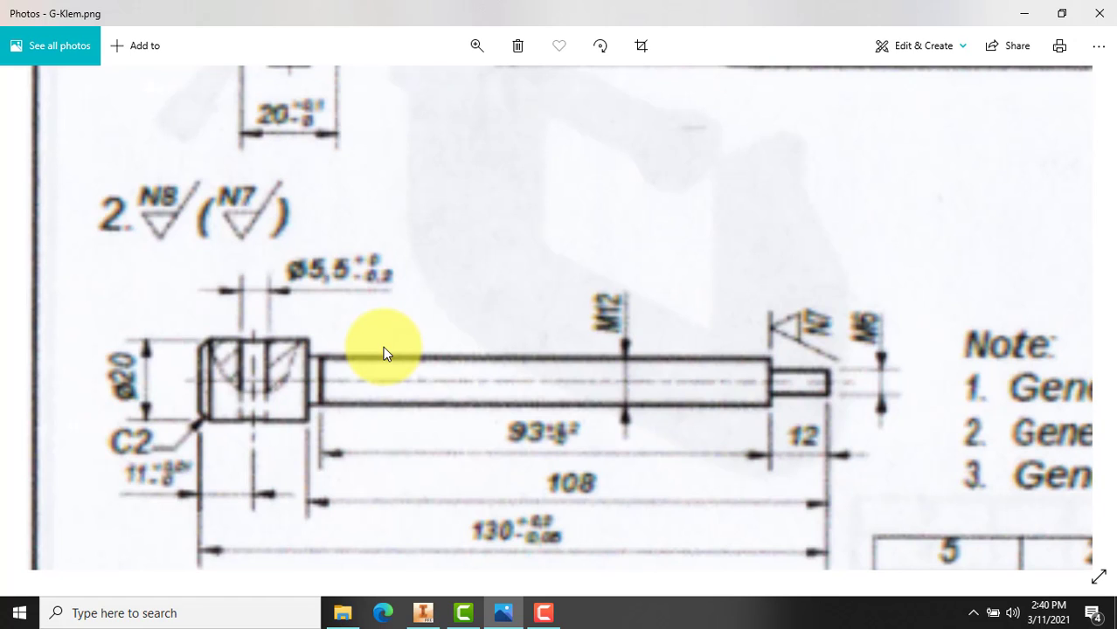
{"action": "scroll", "coordinate": [401, 344], "scroll_direction": "down", "scroll_amount": 3}
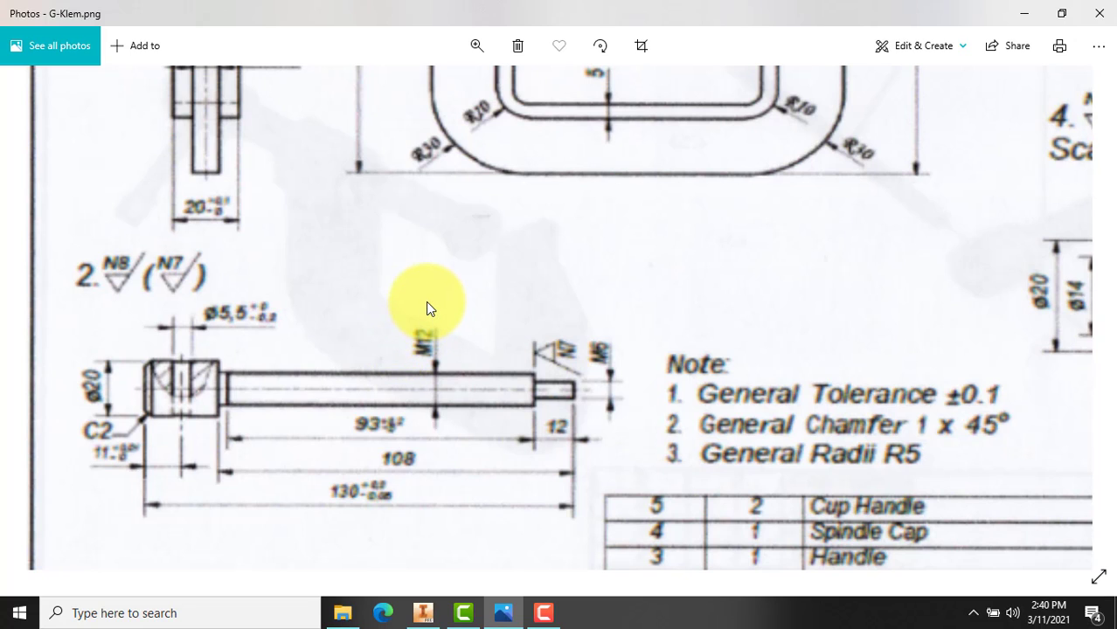
{"action": "left_click", "coordinate": [423, 613]}
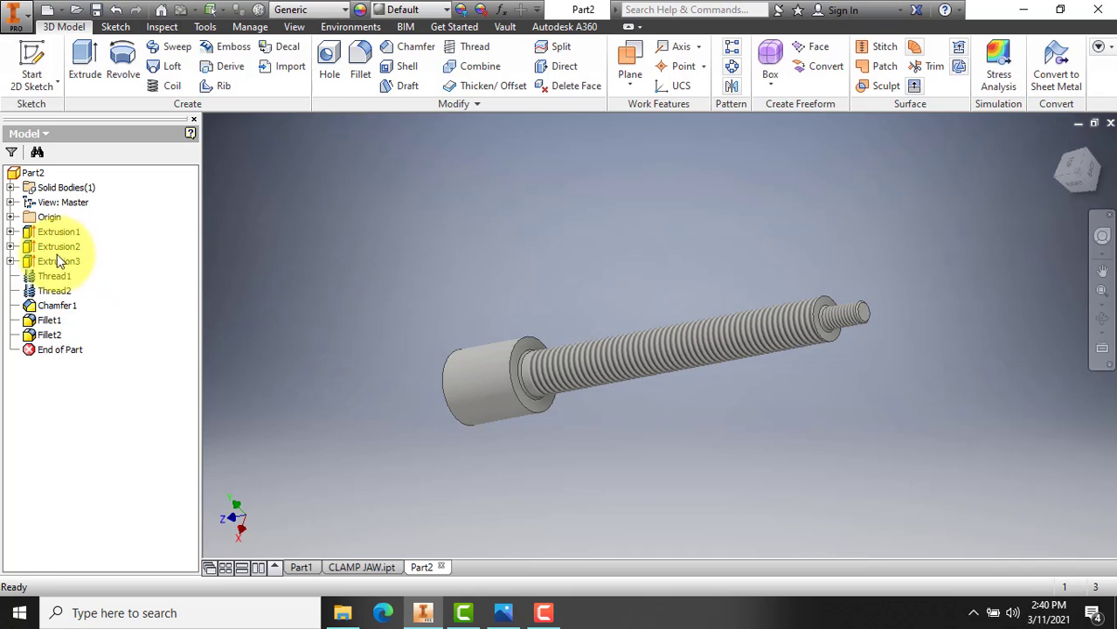
{"action": "left_click", "coordinate": [11, 218]}
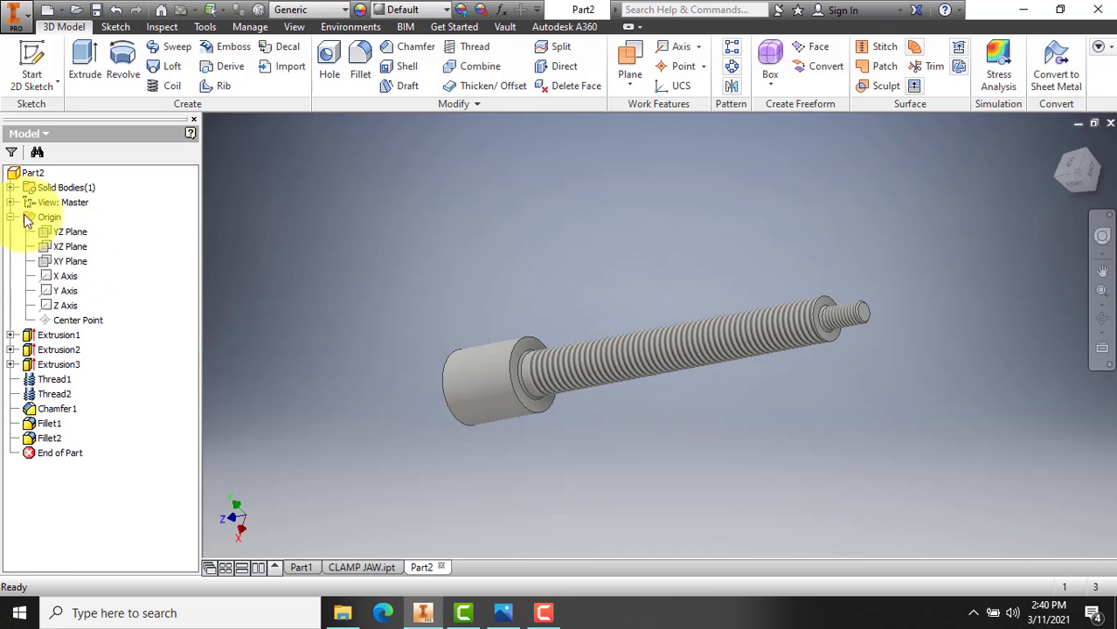
{"action": "left_click", "coordinate": [77, 247]}
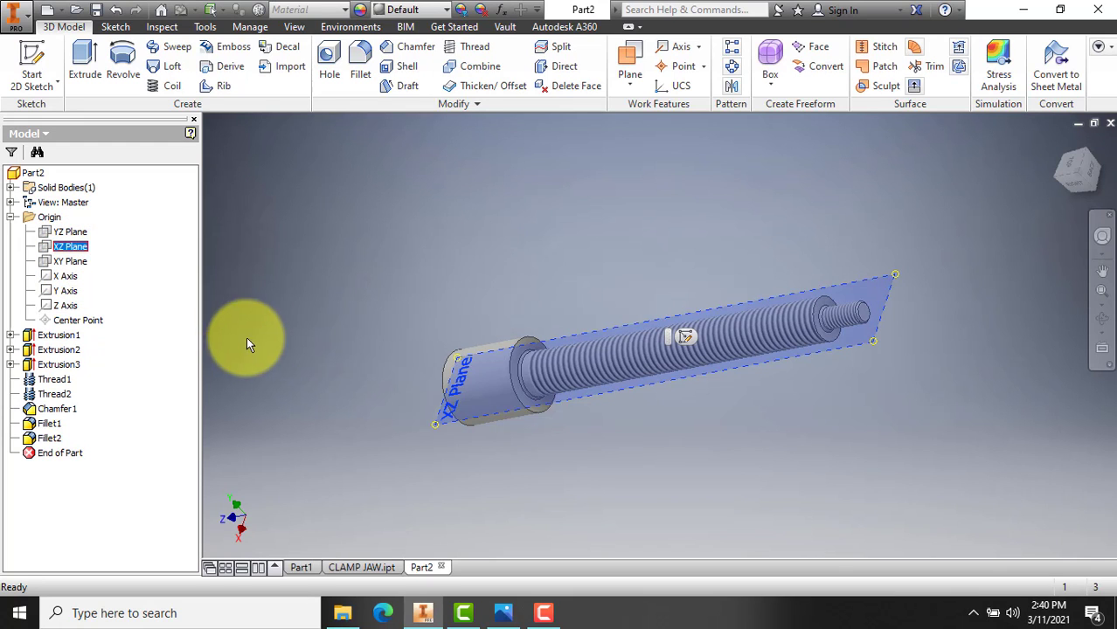
{"action": "left_click", "coordinate": [683, 337]}
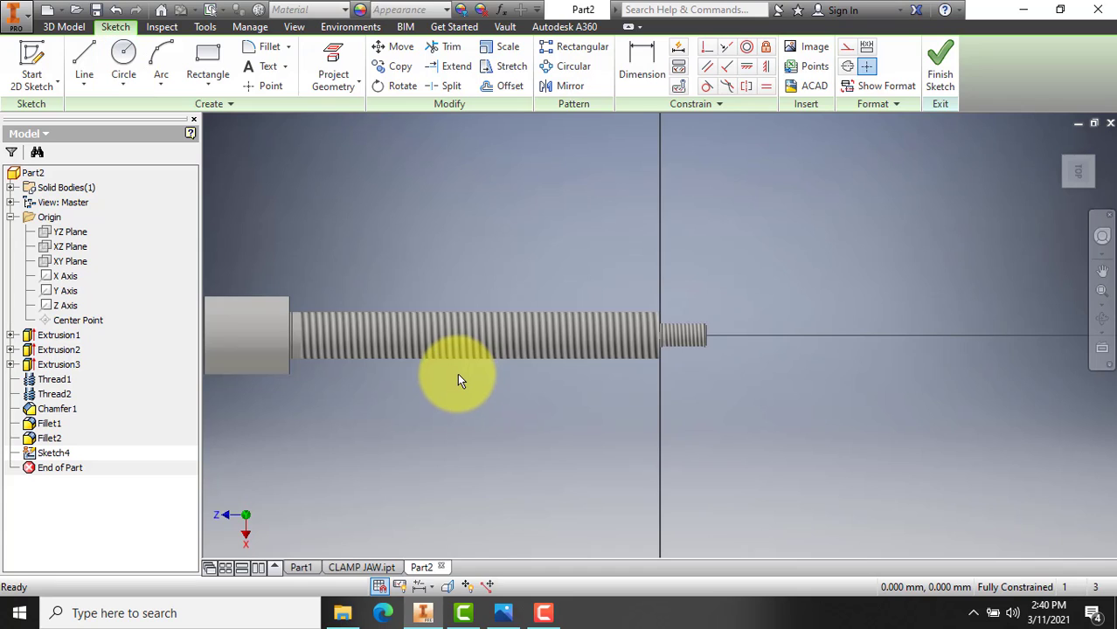
Make the XZ plane visible and slice the graphics at the sketch plane to expose the spindle's section.
{"action": "scroll", "coordinate": [457, 373], "scroll_direction": "down", "scroll_amount": 3}
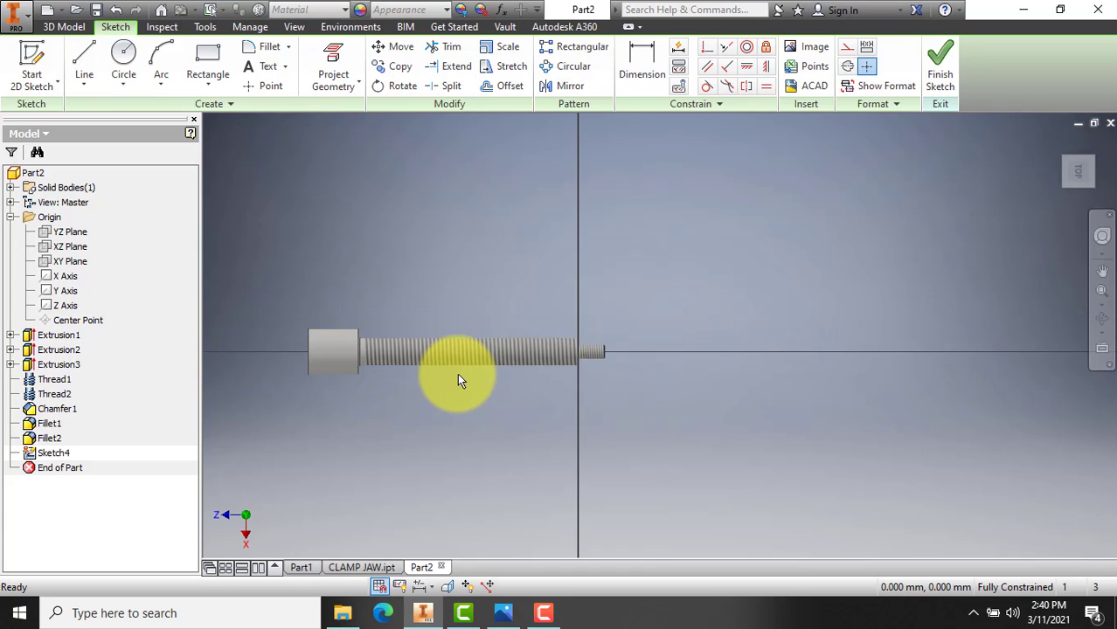
{"action": "left_click", "coordinate": [72, 249]}
{"action": "right_click", "coordinate": [72, 251]}
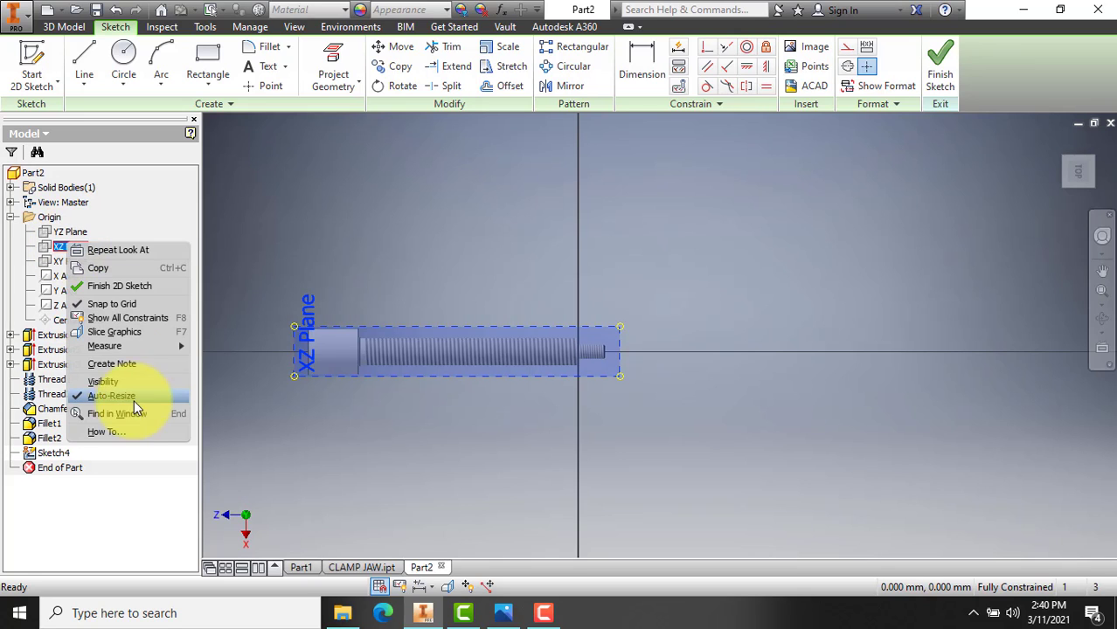
{"action": "left_click", "coordinate": [107, 385]}
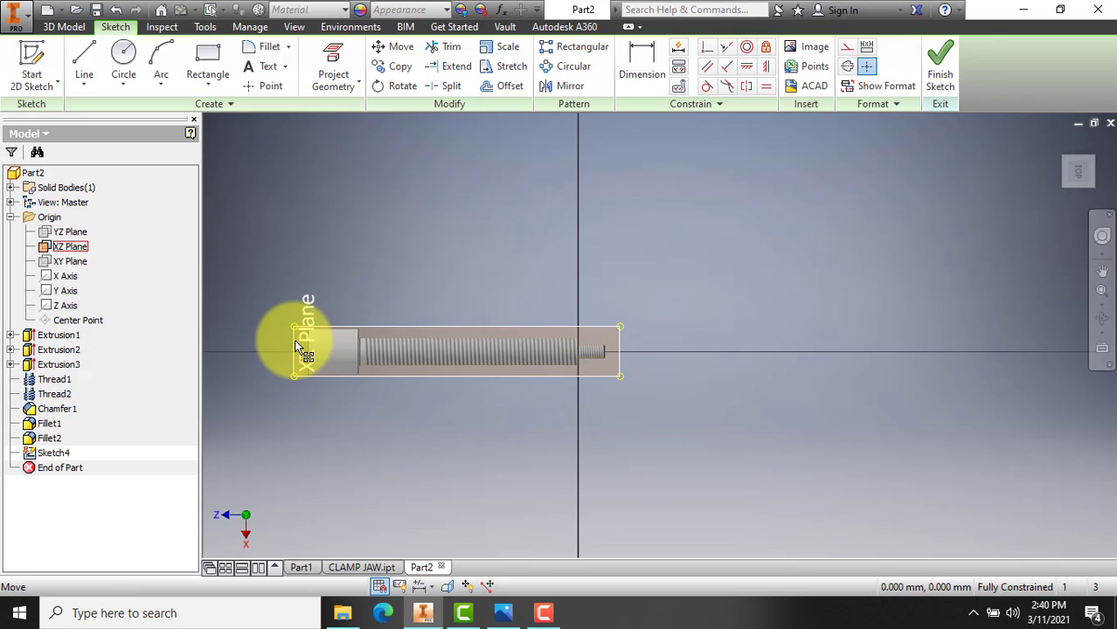
{"action": "right_click", "coordinate": [294, 339]}
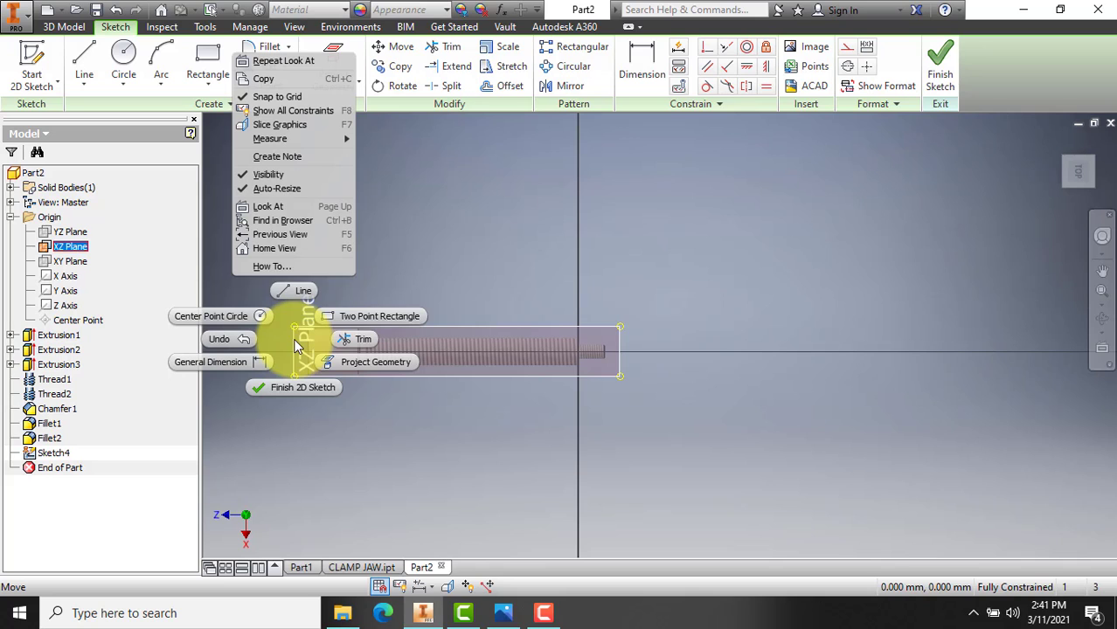
{"action": "left_click", "coordinate": [289, 125]}
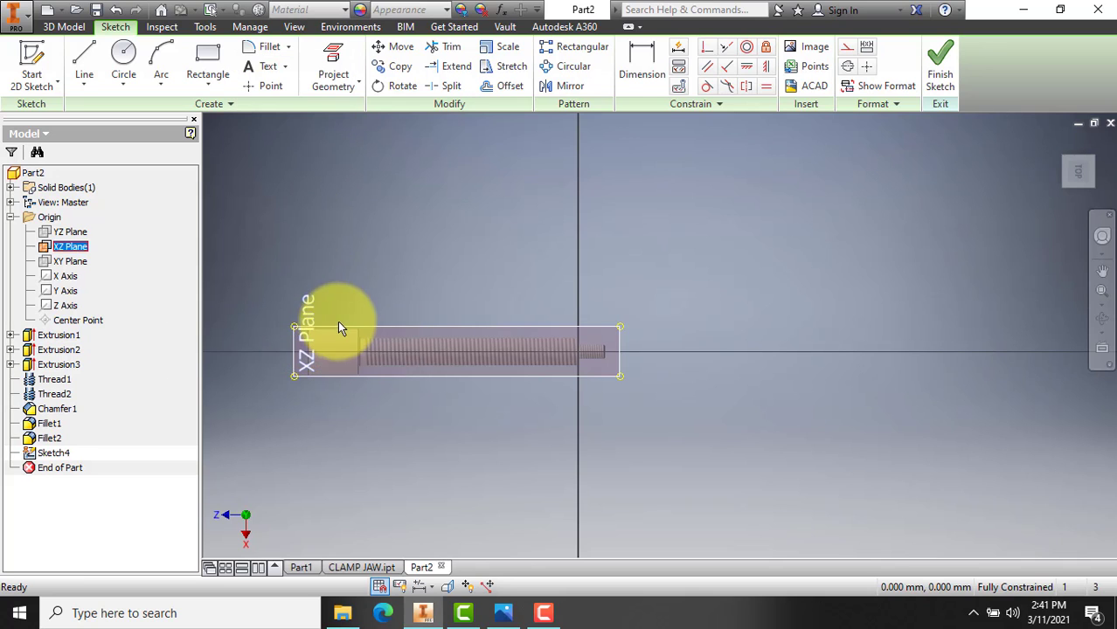
Sketch a 6.5 mm diameter circle centred on the axis inside the spindle head.
{"action": "scroll", "coordinate": [304, 365], "scroll_direction": "down", "scroll_amount": 6}
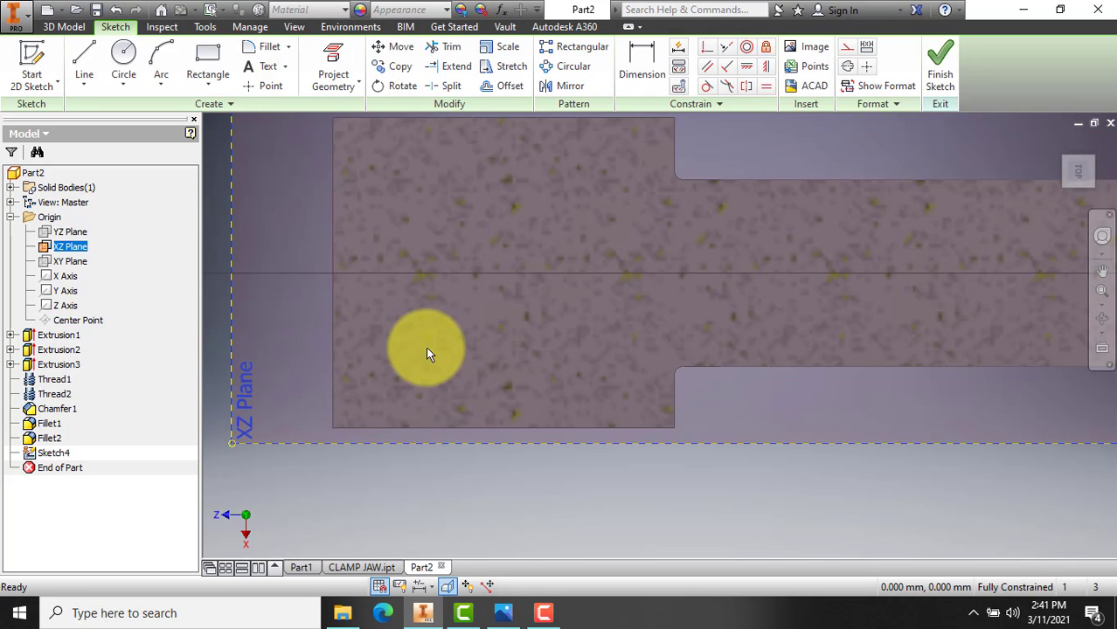
{"action": "scroll", "coordinate": [427, 353], "scroll_direction": "up", "scroll_amount": 3}
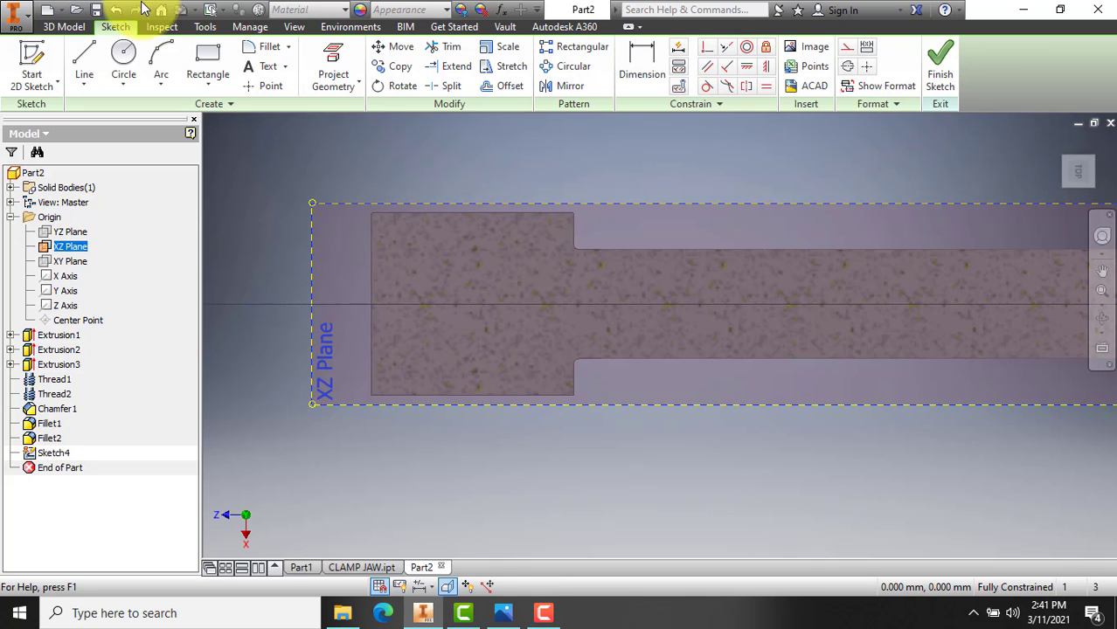
{"action": "left_click", "coordinate": [124, 54]}
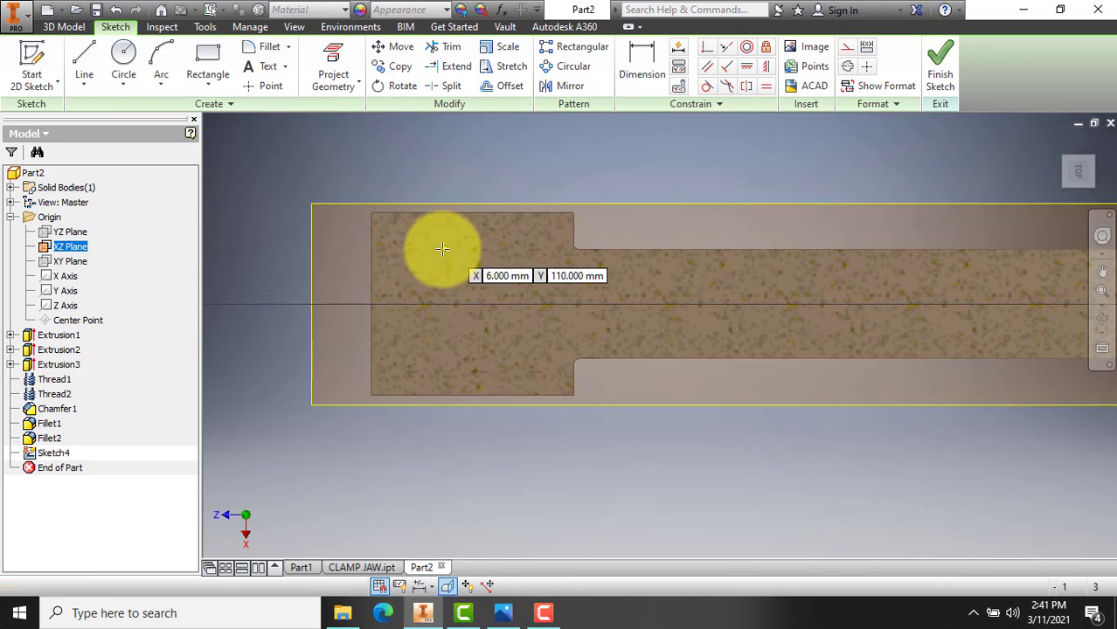
{"action": "left_click", "coordinate": [472, 303]}
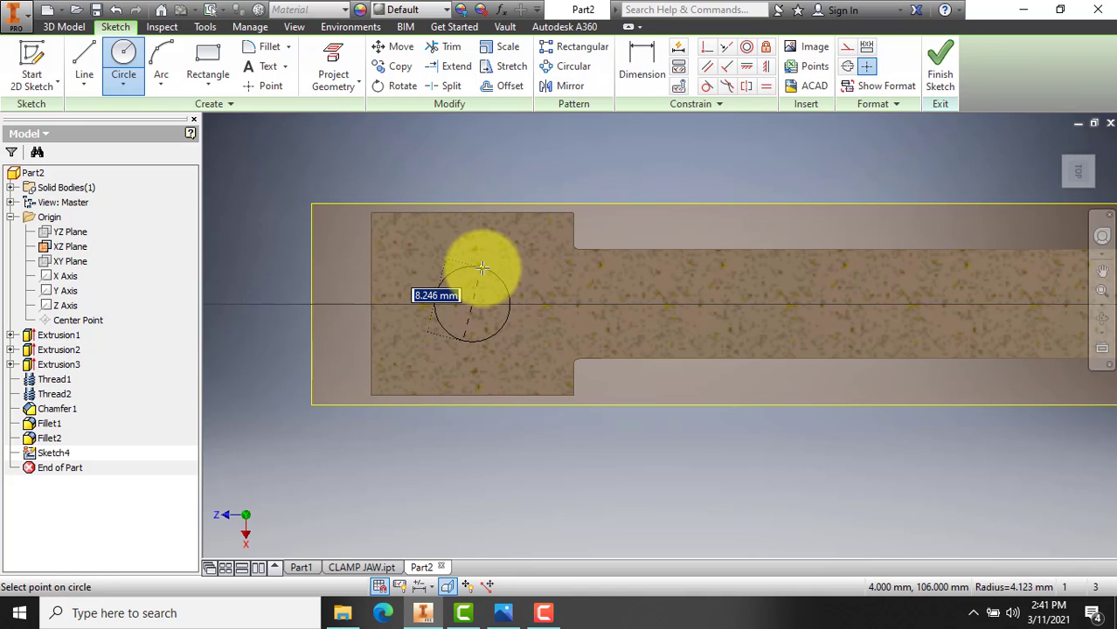
{"action": "type", "text": "6"}
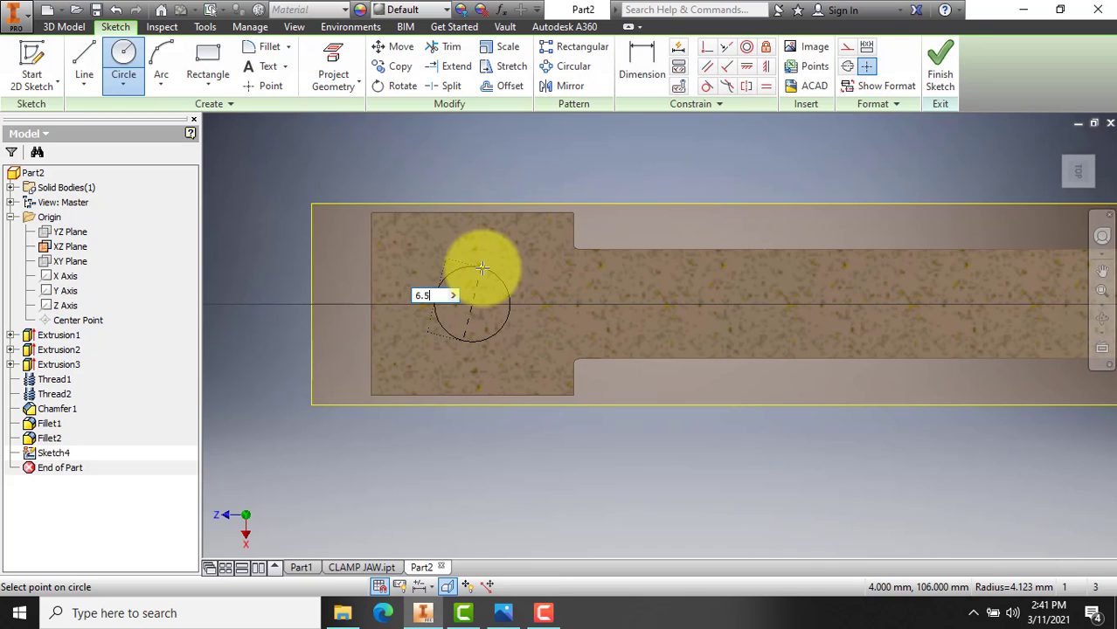
{"action": "key", "text": "Return"}
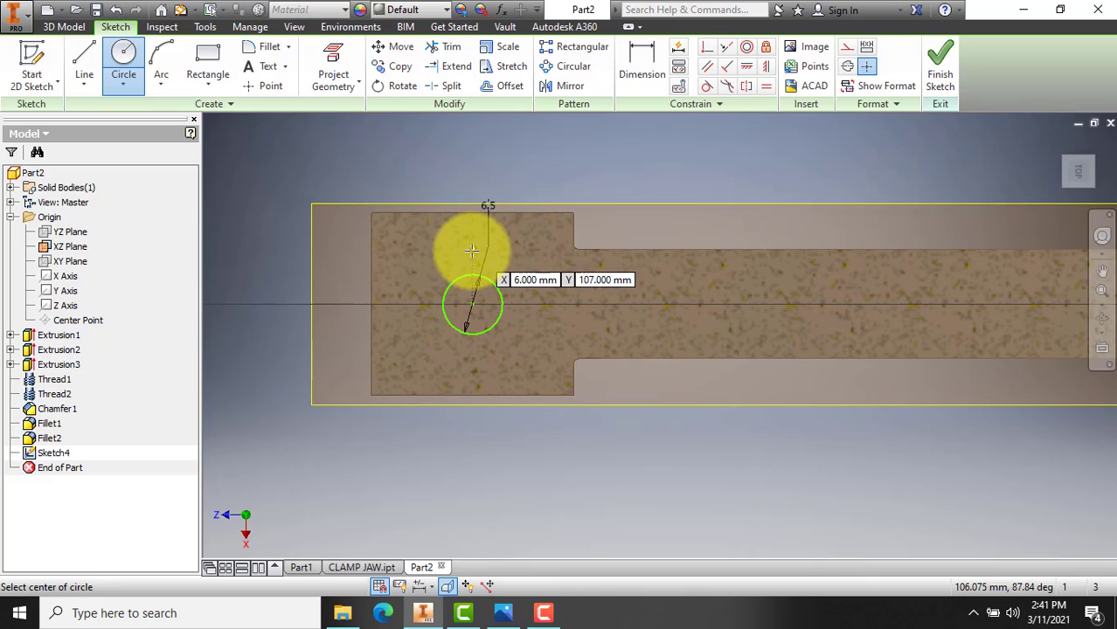
Dimension the circle's centre at 11 mm from the outer end face of the spindle head.
{"action": "left_click", "coordinate": [643, 58]}
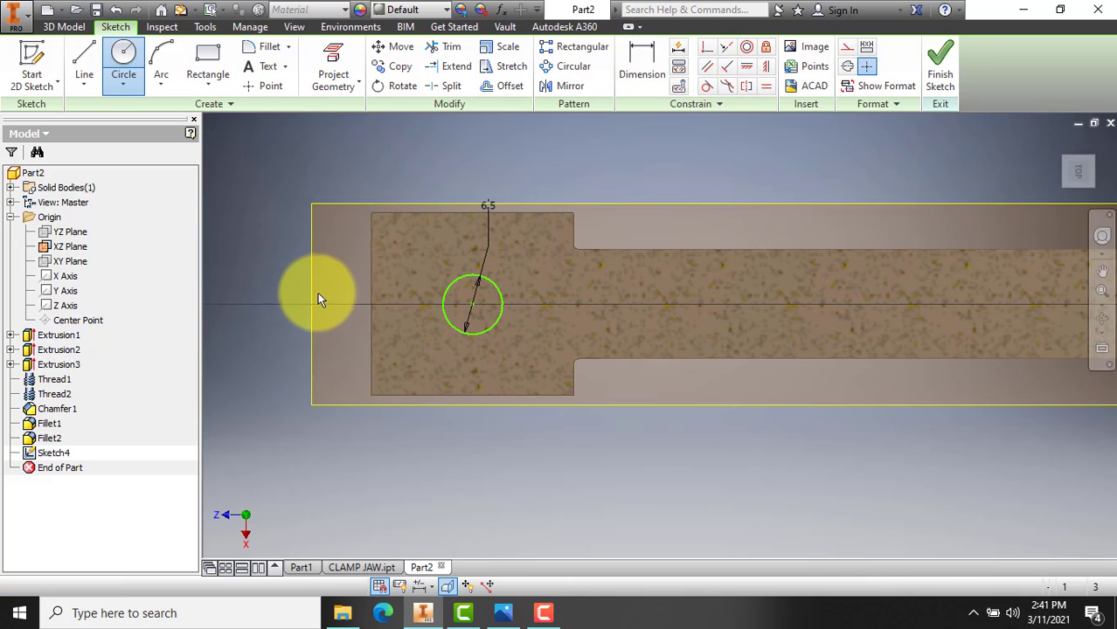
{"action": "left_click", "coordinate": [374, 267]}
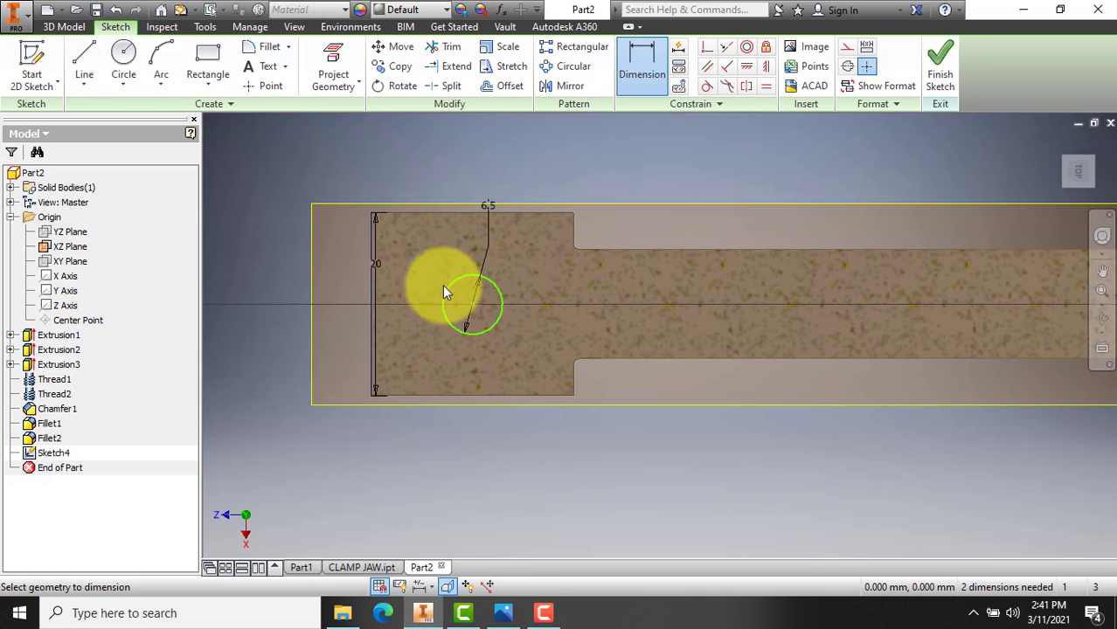
{"action": "left_click", "coordinate": [471, 302]}
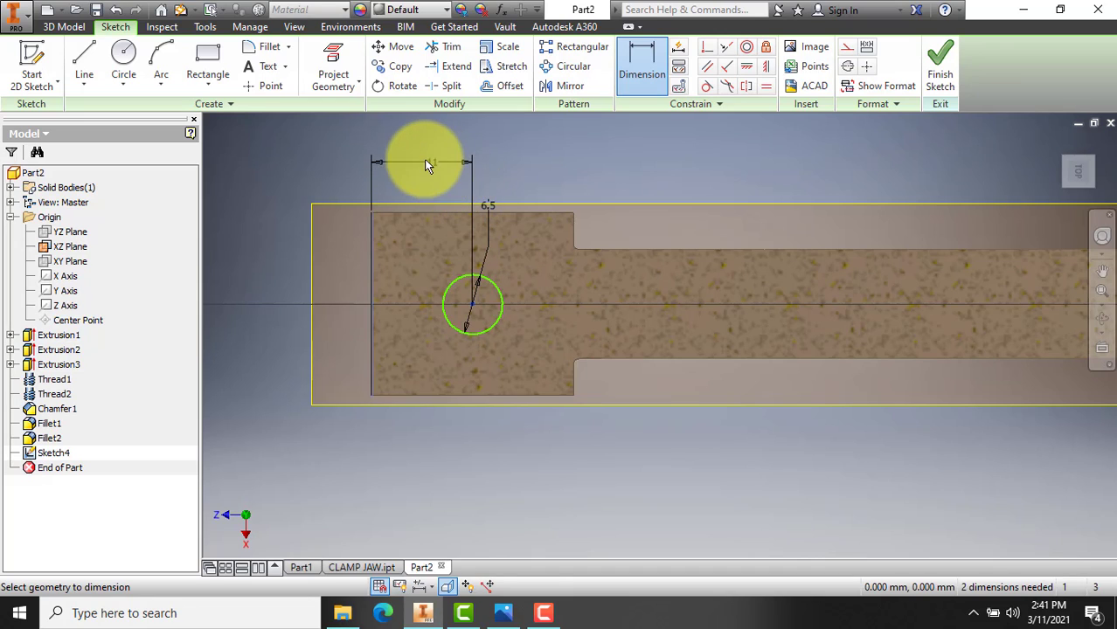
{"action": "left_click", "coordinate": [424, 160]}
{"action": "type", "text": "10"}
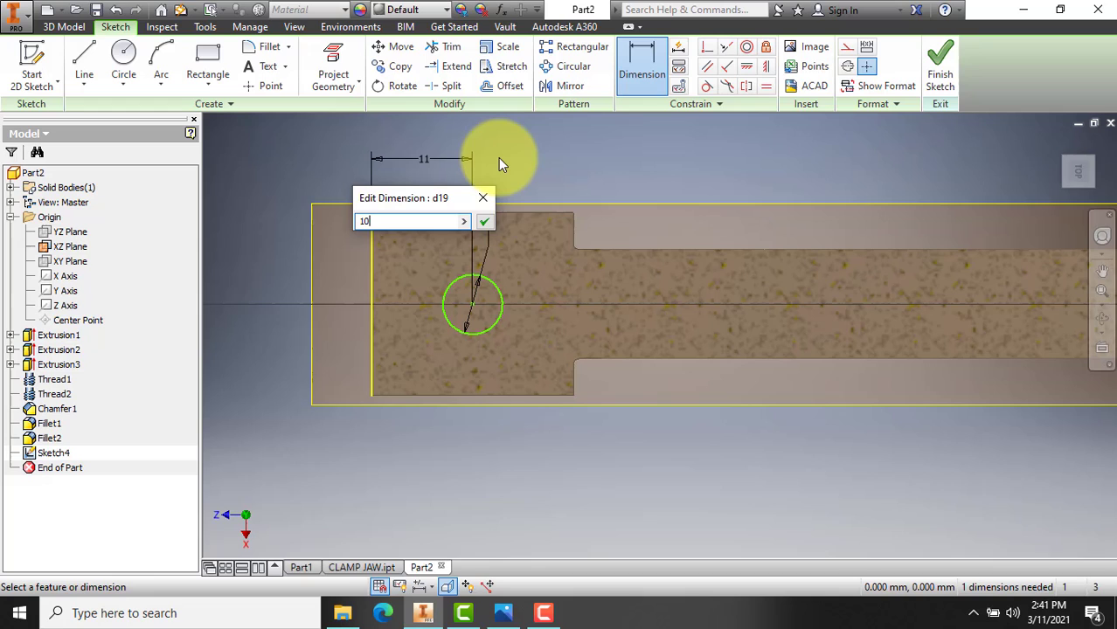
{"action": "key", "text": "BackSpace"}
{"action": "type", "text": "1"}
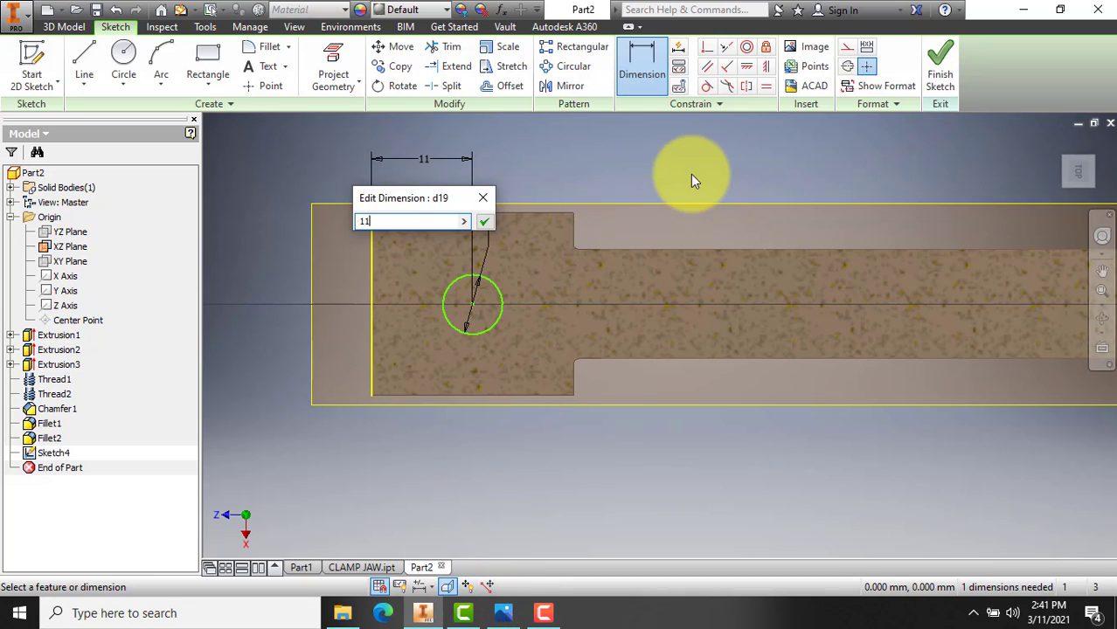
{"action": "left_click", "coordinate": [486, 223]}
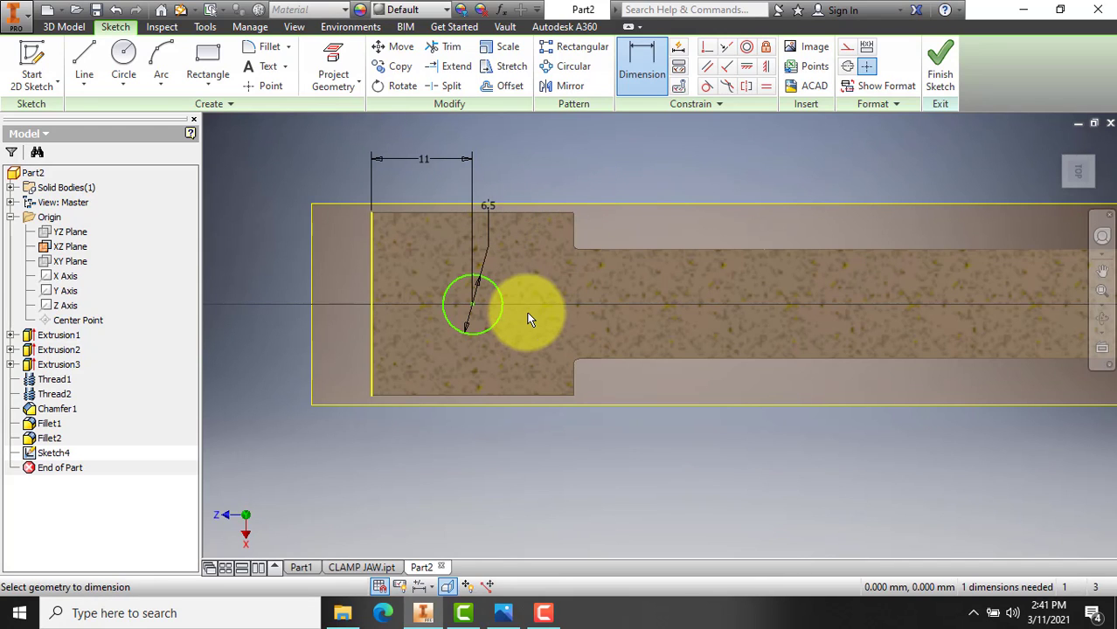
Extrude the circle as a symmetric 30 mm cut to make the cross hole through the spindle head.
{"action": "left_click", "coordinate": [68, 27]}
{"action": "left_click", "coordinate": [85, 58]}
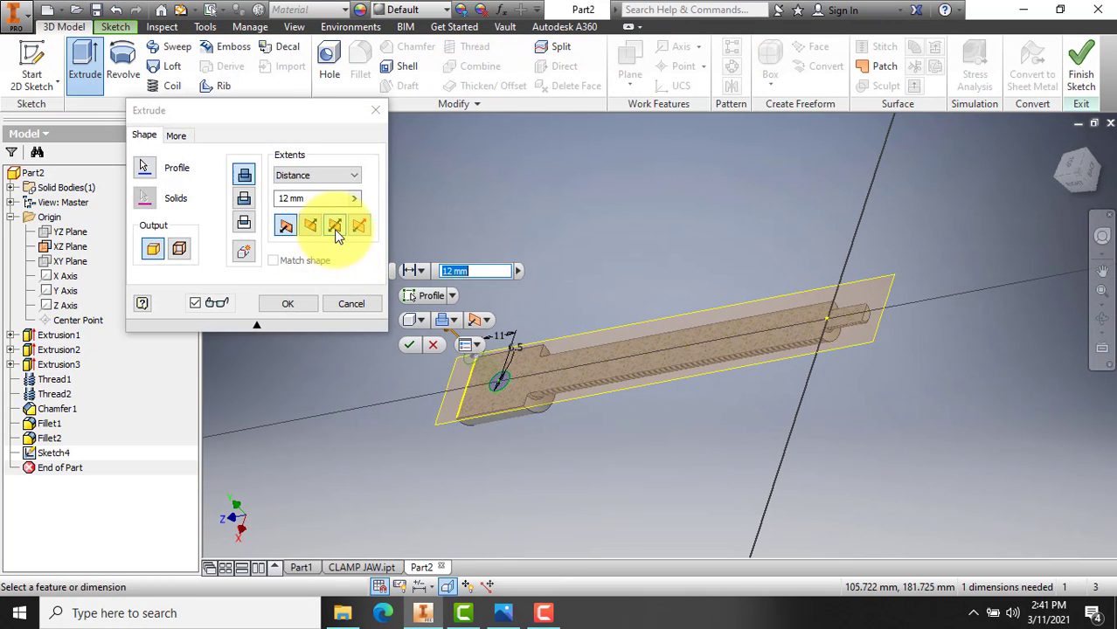
{"action": "left_click", "coordinate": [335, 224]}
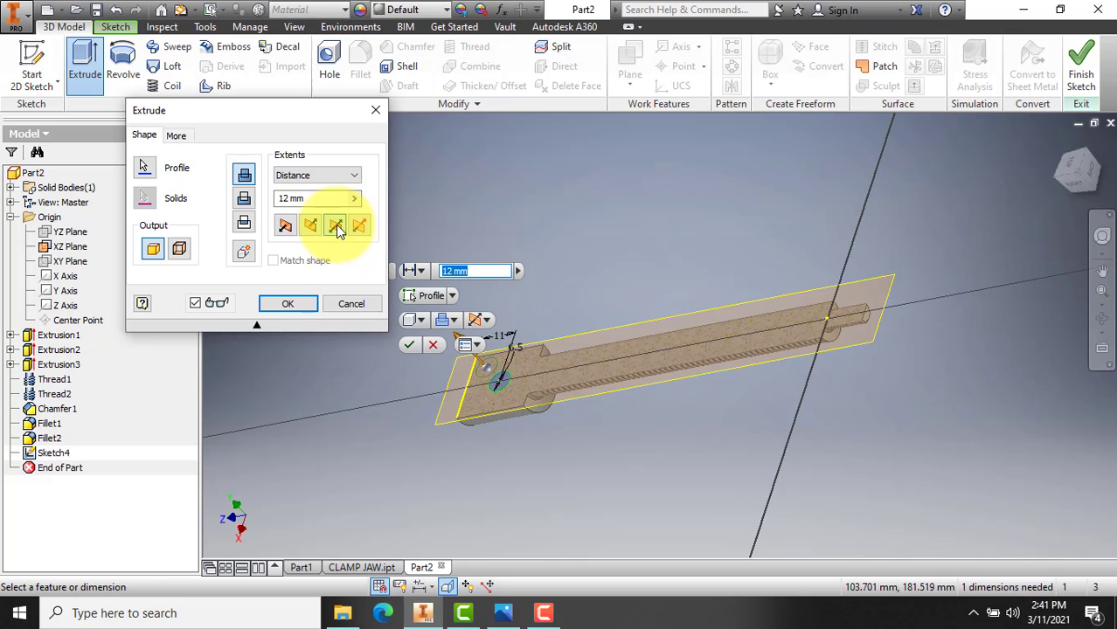
{"action": "left_click_drag", "start_coordinate": [454, 271], "coordinate": [434, 273]}
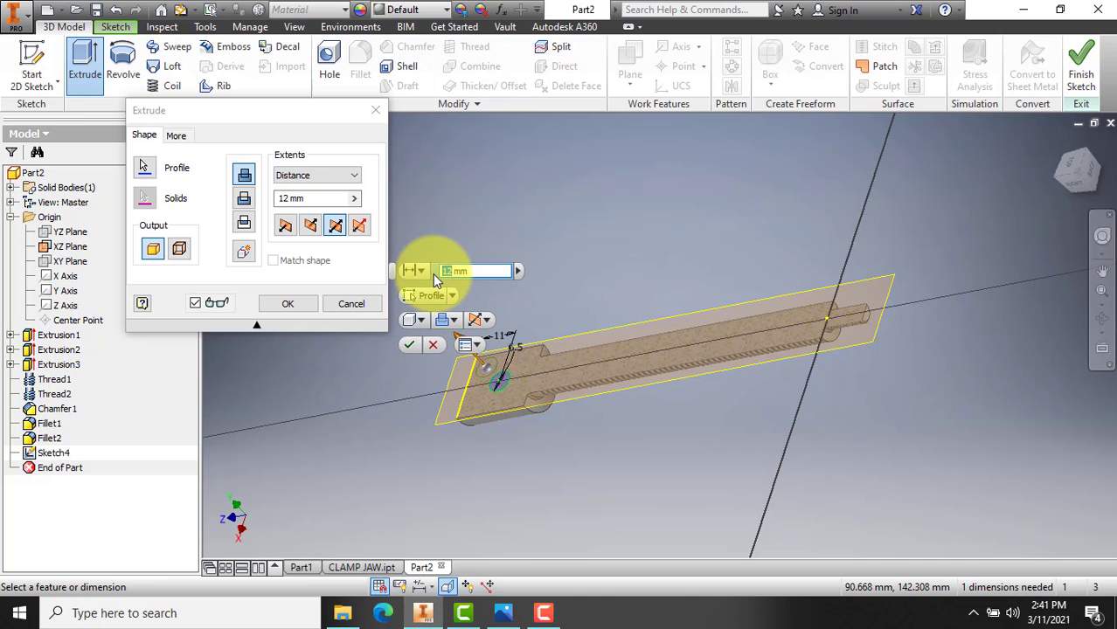
{"action": "type", "text": "30"}
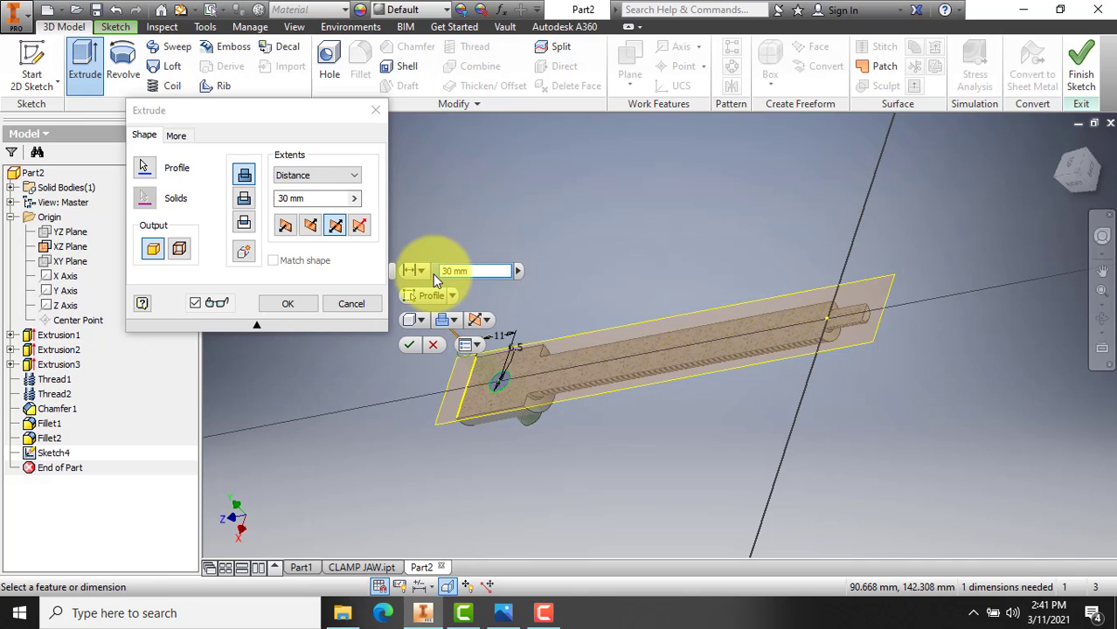
{"action": "left_click", "coordinate": [453, 320]}
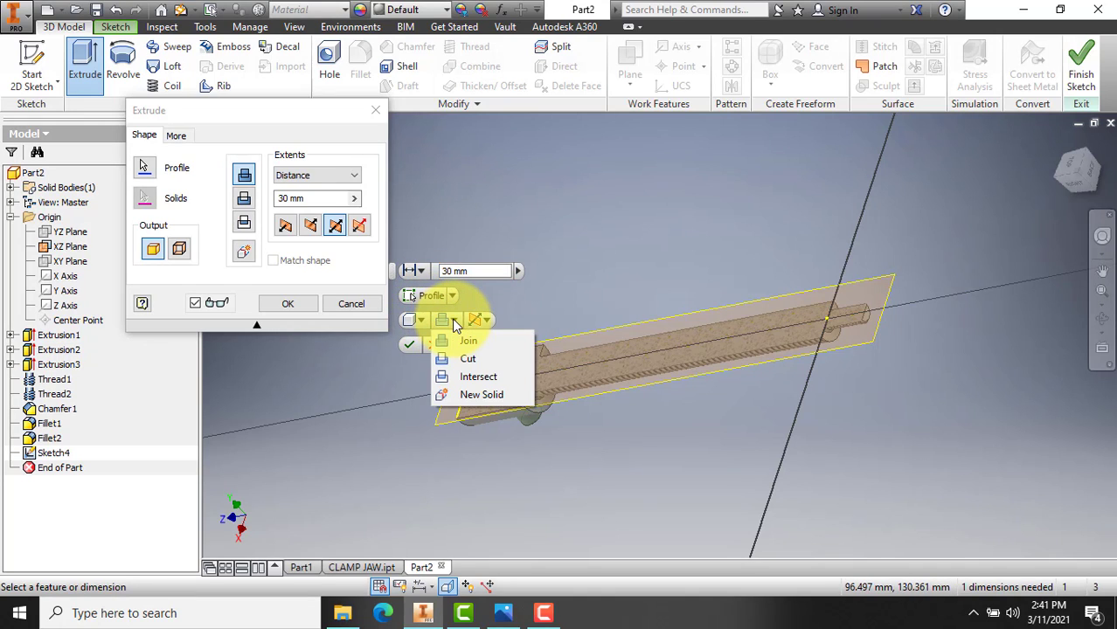
{"action": "left_click", "coordinate": [468, 358]}
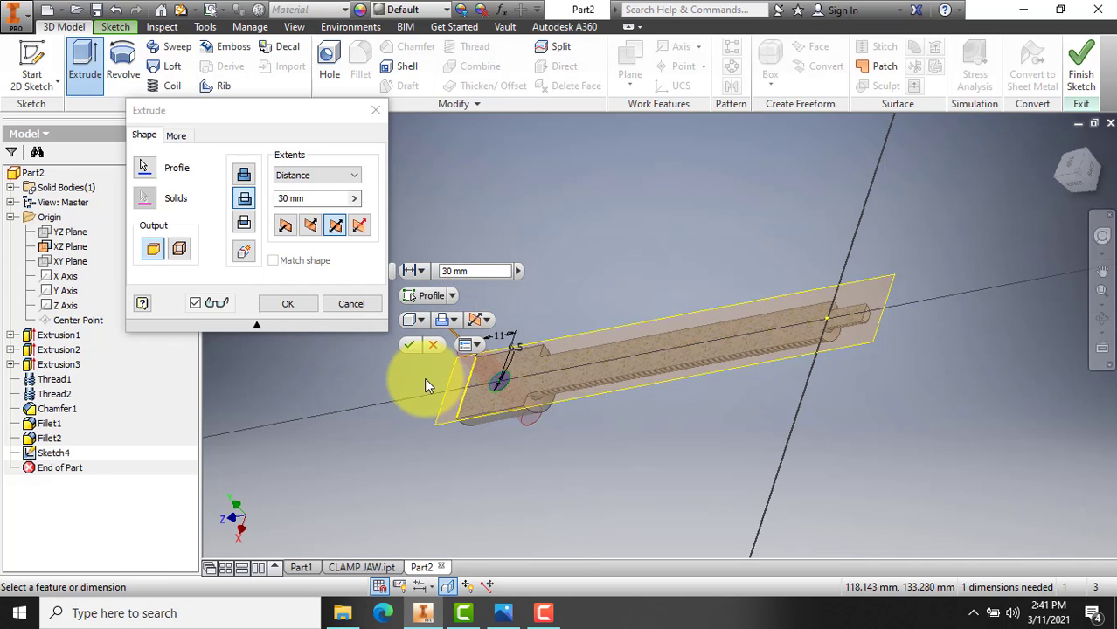
{"action": "left_click", "coordinate": [410, 344]}
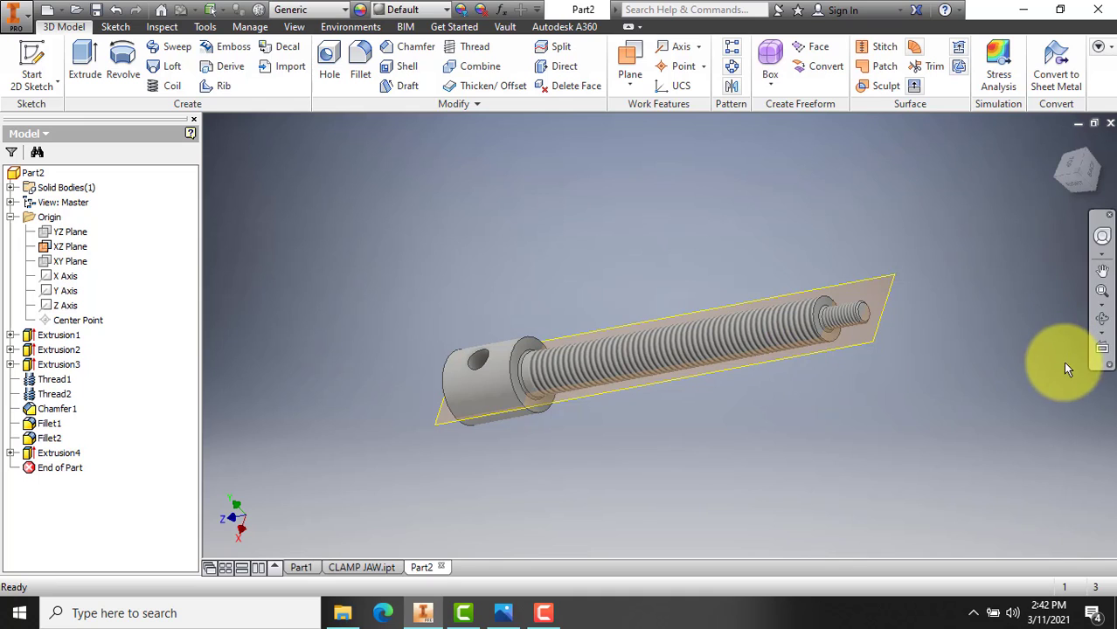
Chamfer the end edge of the thick threaded shaft, next to the thin threaded tip, with a 1 mm distance.
{"action": "scroll", "coordinate": [823, 326], "scroll_direction": "up", "scroll_amount": 5}
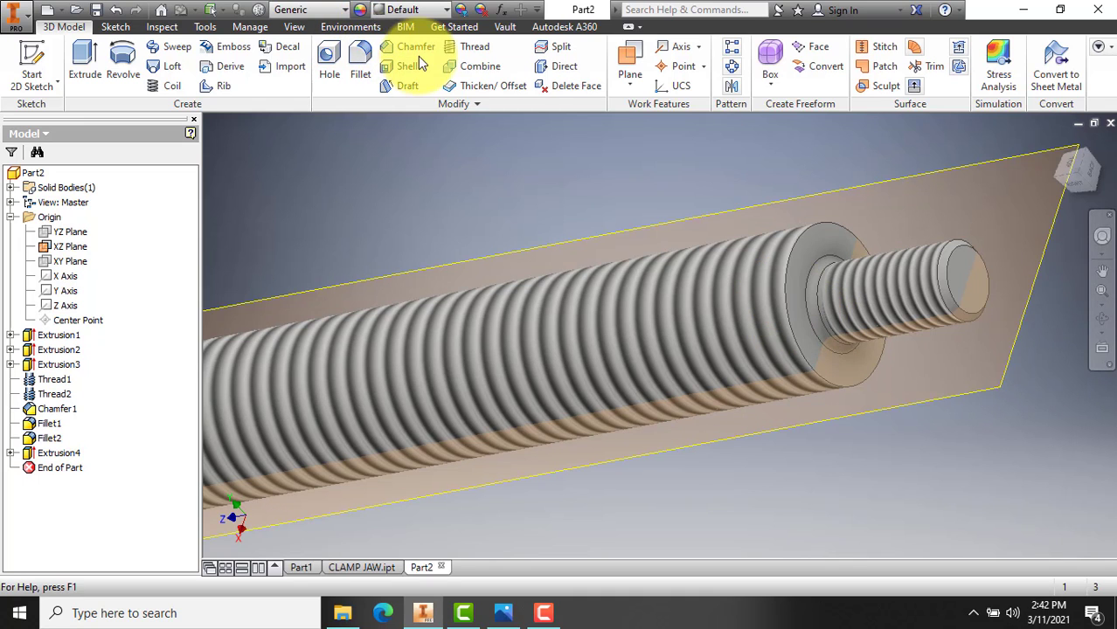
{"action": "left_click", "coordinate": [408, 47]}
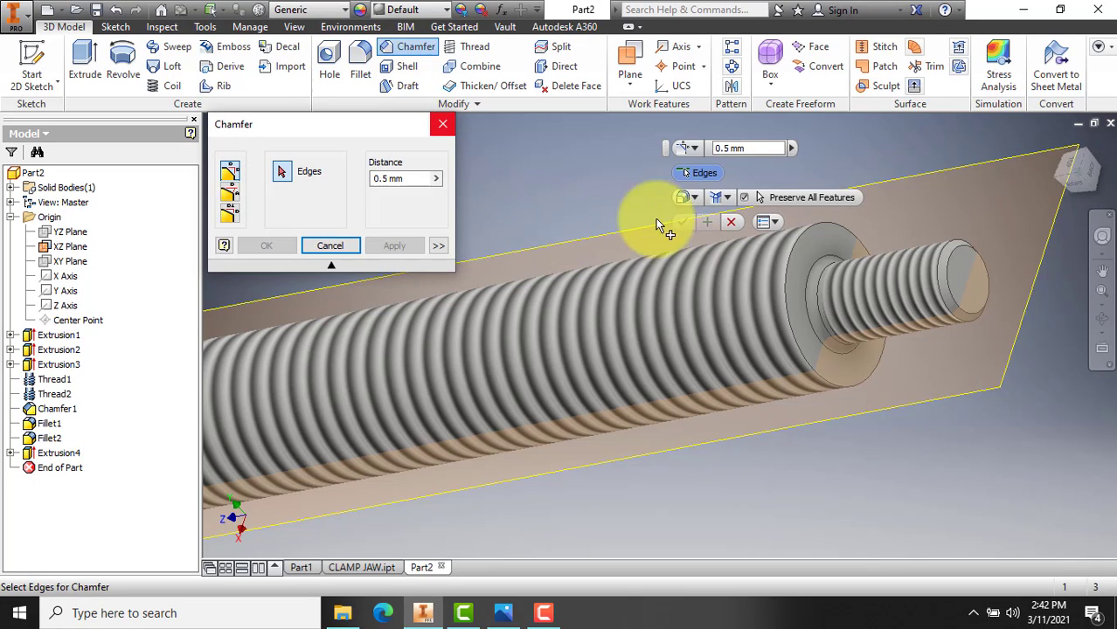
{"action": "left_click", "coordinate": [728, 148]}
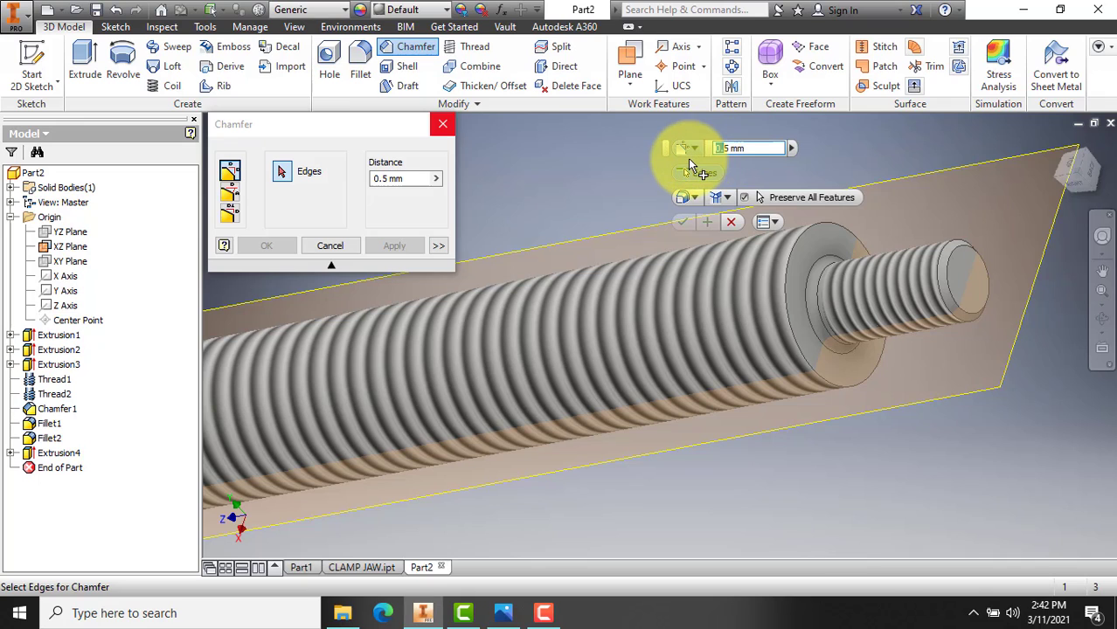
{"action": "type", "text": "1"}
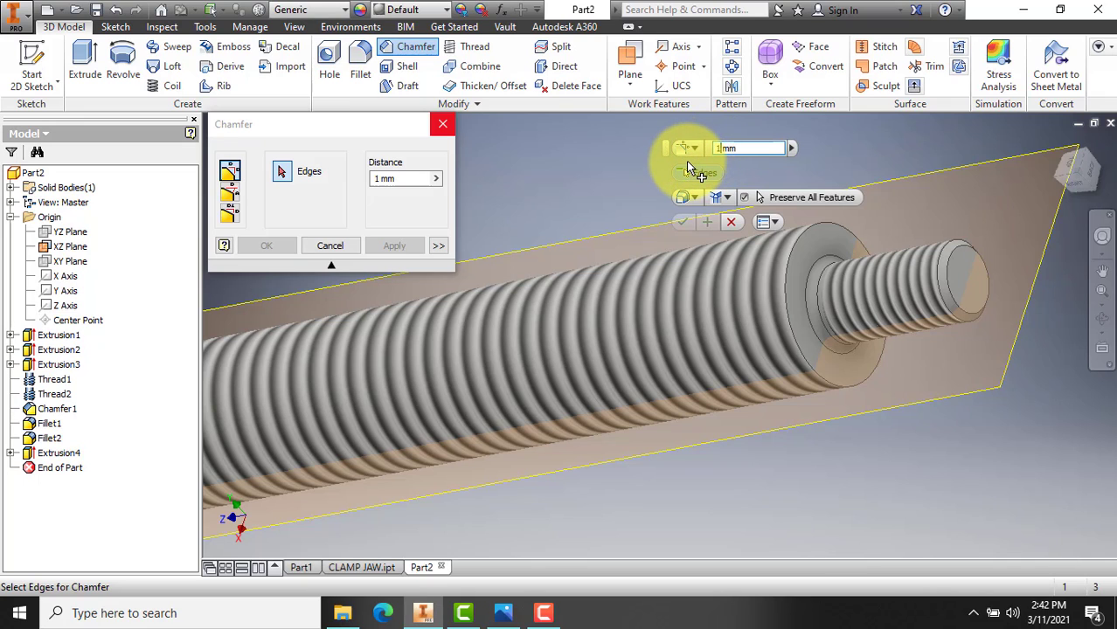
{"action": "left_click", "coordinate": [790, 248]}
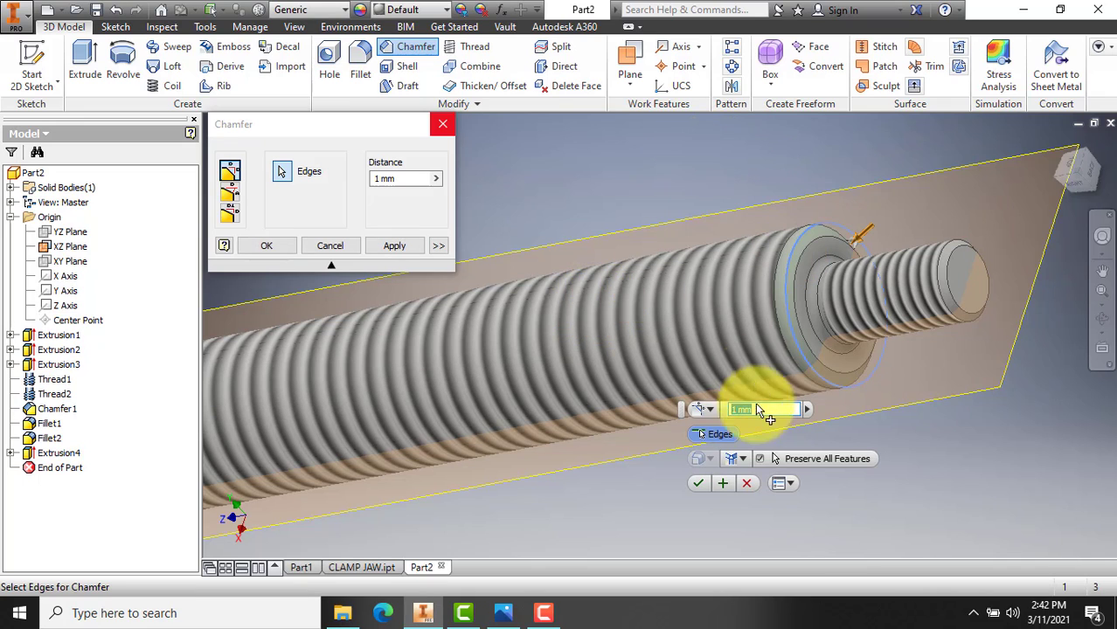
{"action": "left_click", "coordinate": [698, 483]}
Check the head chamfer size in the G-Klem drawing in Photos, then chamfer the spindle head's outer end edge by 2 mm in Inventor.
{"action": "scroll", "coordinate": [745, 388], "scroll_direction": "down", "scroll_amount": 3}
{"action": "scroll", "coordinate": [745, 388], "scroll_direction": "down", "scroll_amount": 3}
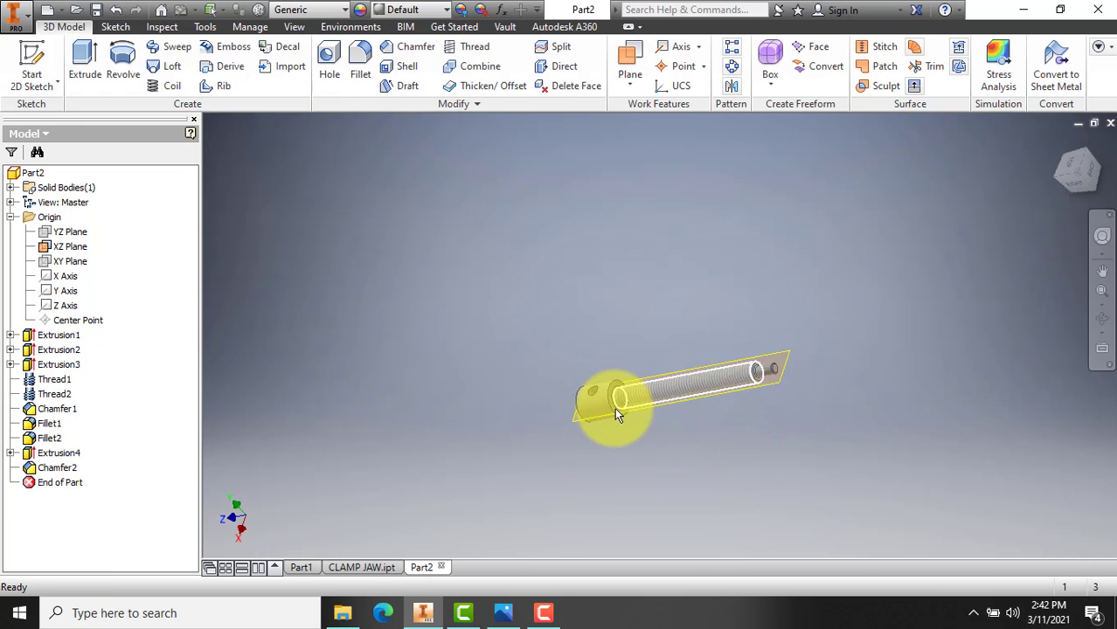
{"action": "scroll", "coordinate": [614, 407], "scroll_direction": "up", "scroll_amount": 6}
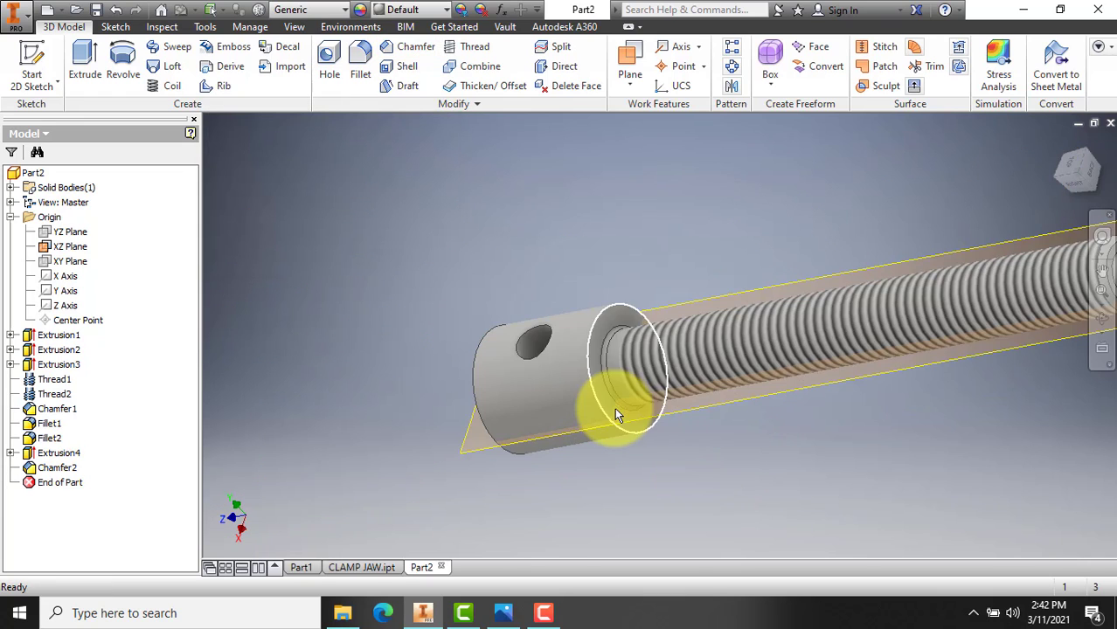
{"action": "left_click", "coordinate": [1102, 321]}
{"action": "mouse_move", "coordinate": [559, 339]}
{"action": "left_mouse_down"}
{"action": "mouse_move", "coordinate": [661, 342]}
{"action": "mouse_move", "coordinate": [511, 603]}
{"action": "left_mouse_up"}
{"action": "left_click", "coordinate": [504, 612]}
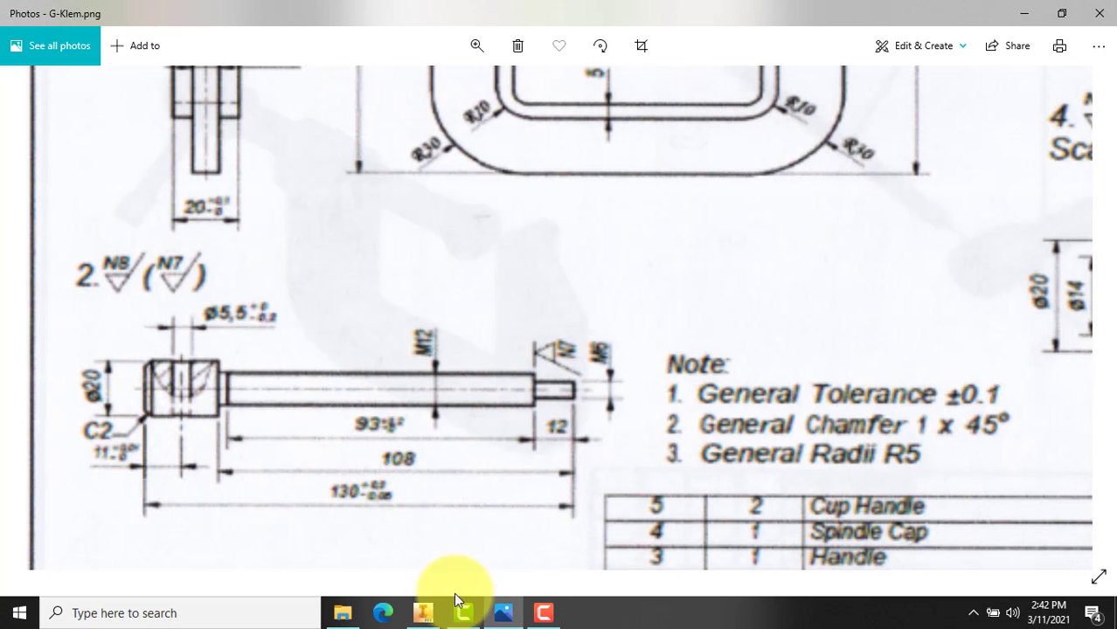
{"action": "left_click", "coordinate": [423, 613]}
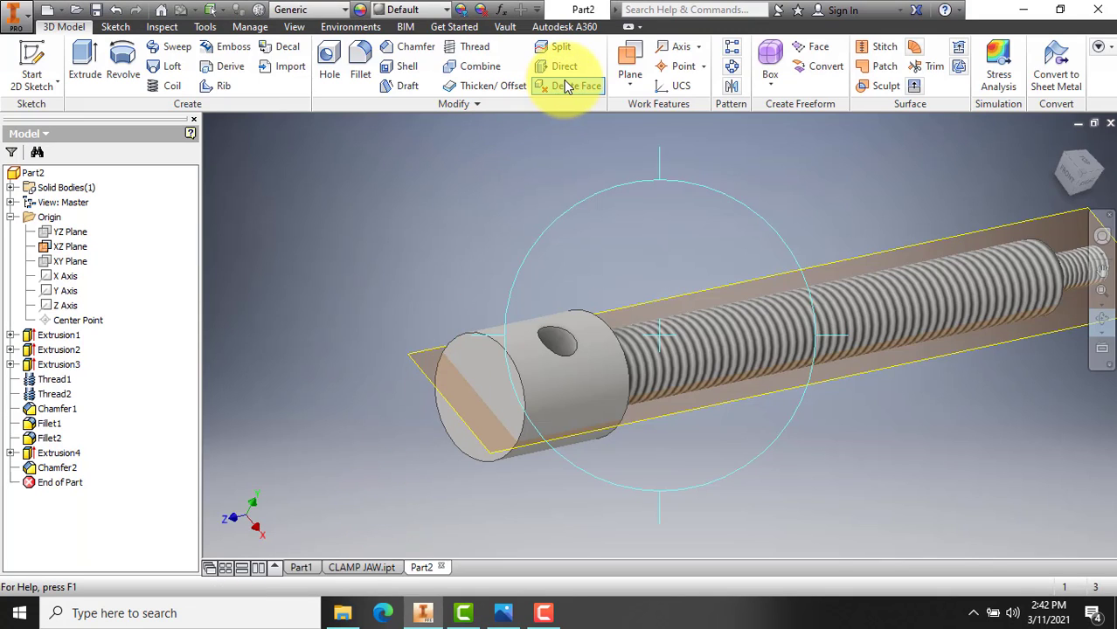
{"action": "left_click", "coordinate": [390, 51]}
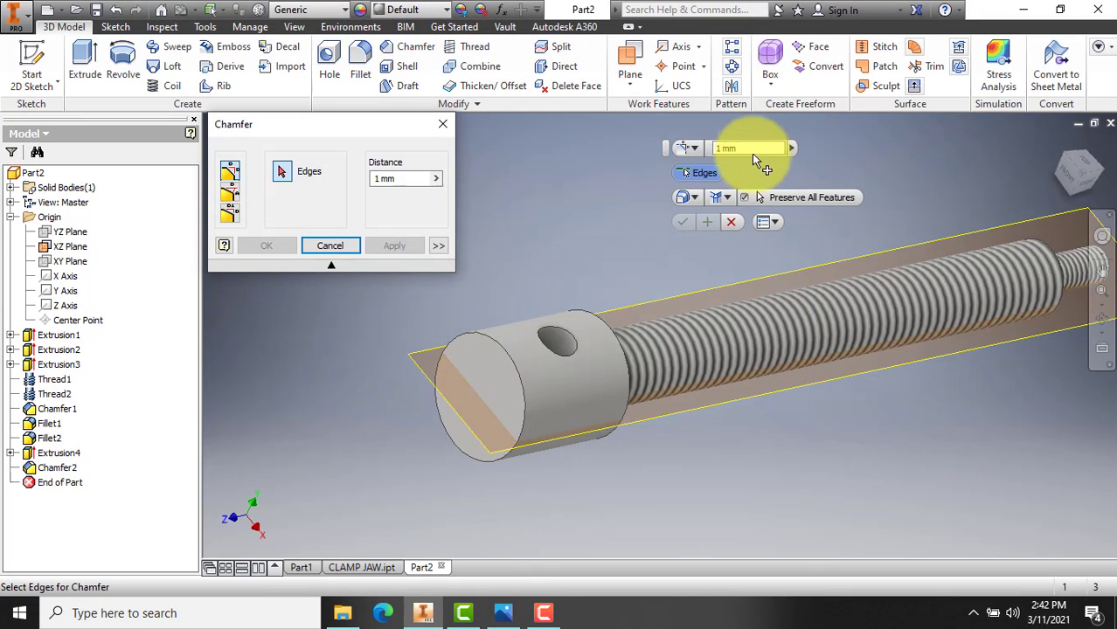
{"action": "type", "text": "2"}
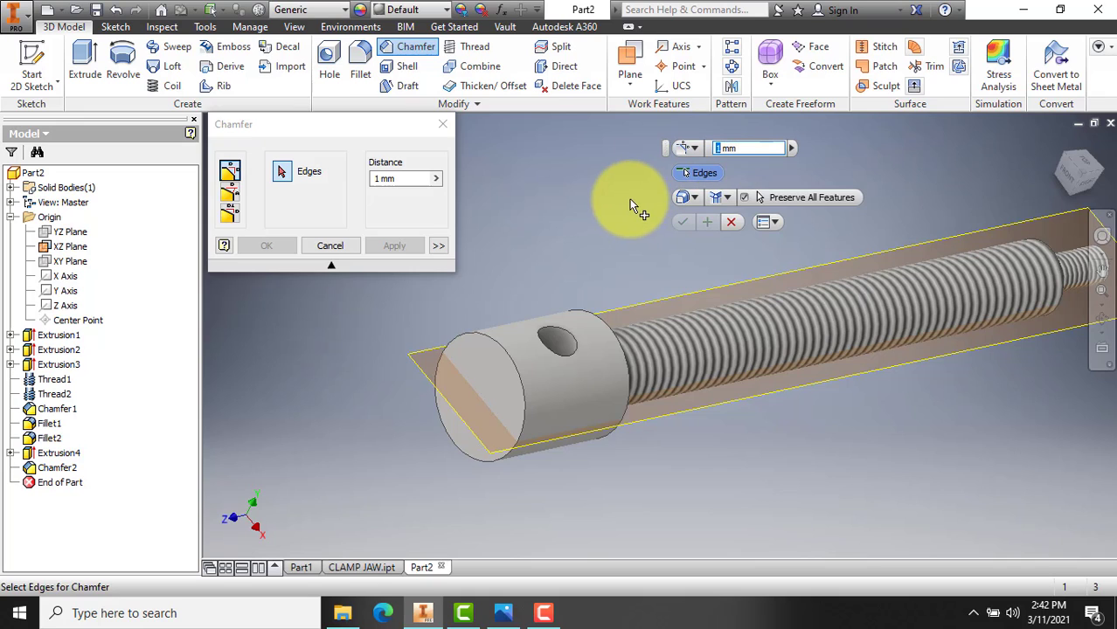
{"action": "left_click", "coordinate": [511, 361]}
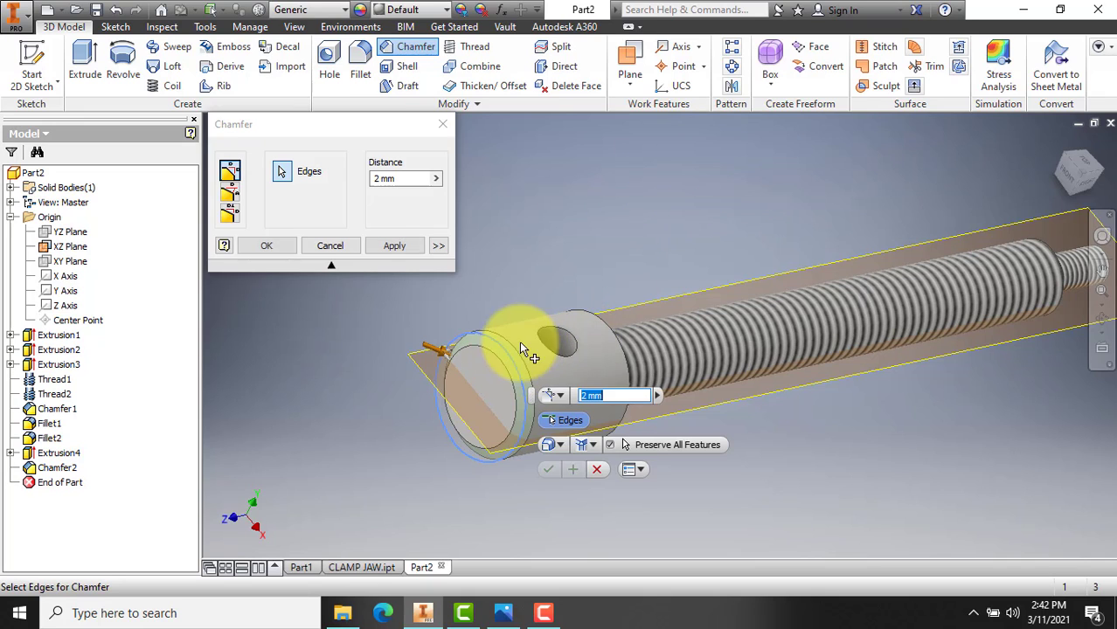
{"action": "left_click", "coordinate": [547, 469]}
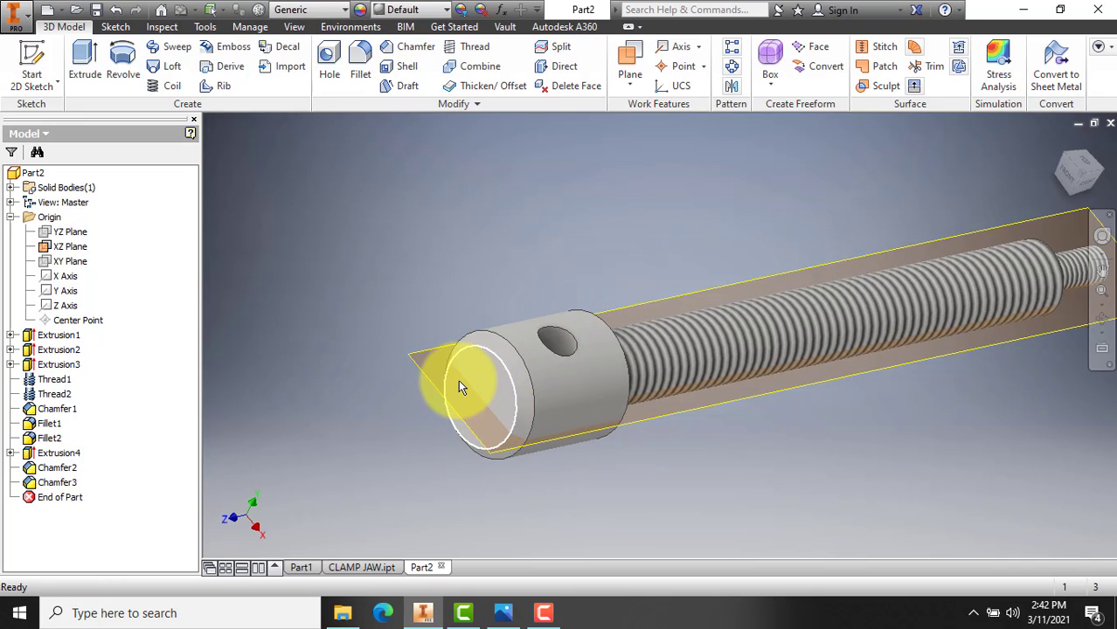
Assign the material Steel, High Strength, Low Alloy to the spindle part.
{"action": "scroll", "coordinate": [458, 380], "scroll_direction": "up", "scroll_amount": 3}
{"action": "scroll", "coordinate": [458, 379], "scroll_direction": "down", "scroll_amount": 2}
{"action": "scroll", "coordinate": [459, 379], "scroll_direction": "up", "scroll_amount": 2}
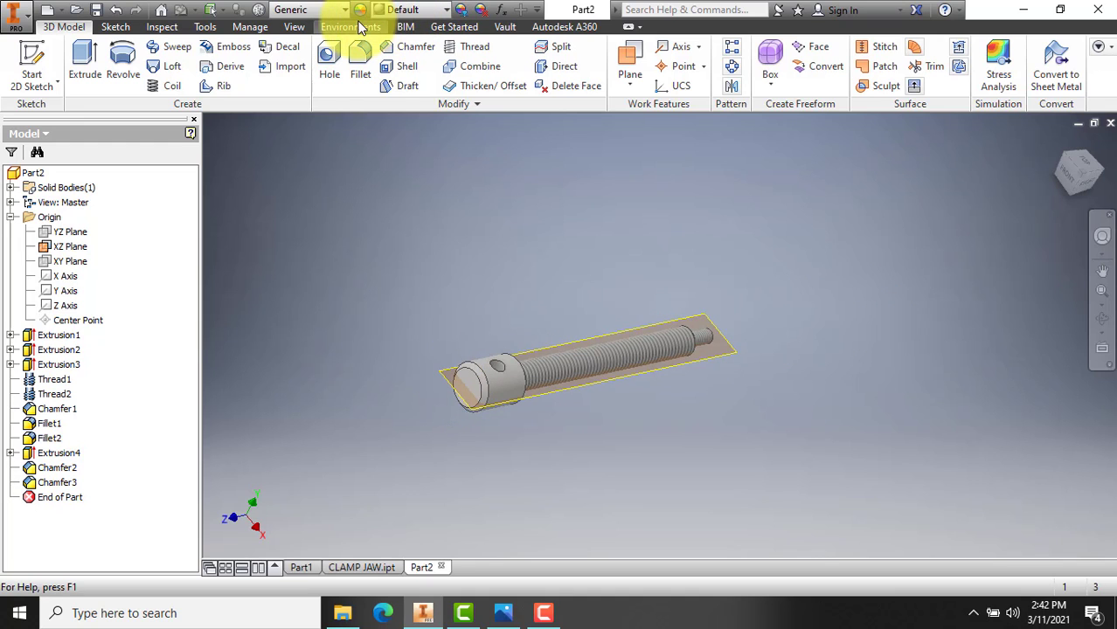
{"action": "left_click", "coordinate": [346, 11]}
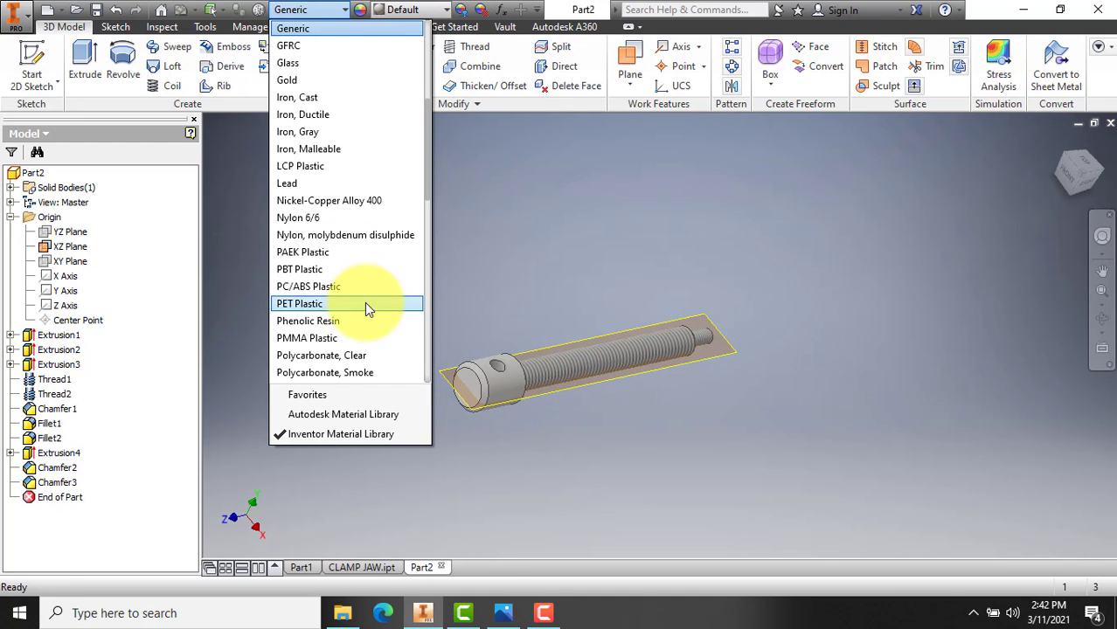
{"action": "left_click_drag", "start_coordinate": [429, 155], "coordinate": [427, 305]}
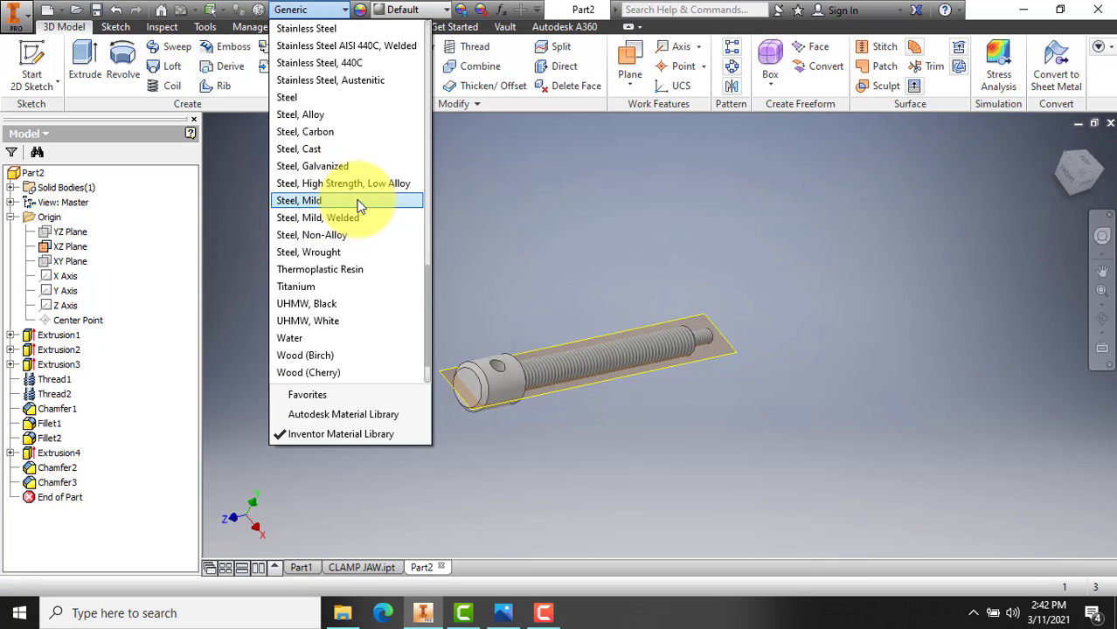
{"action": "left_click", "coordinate": [337, 184]}
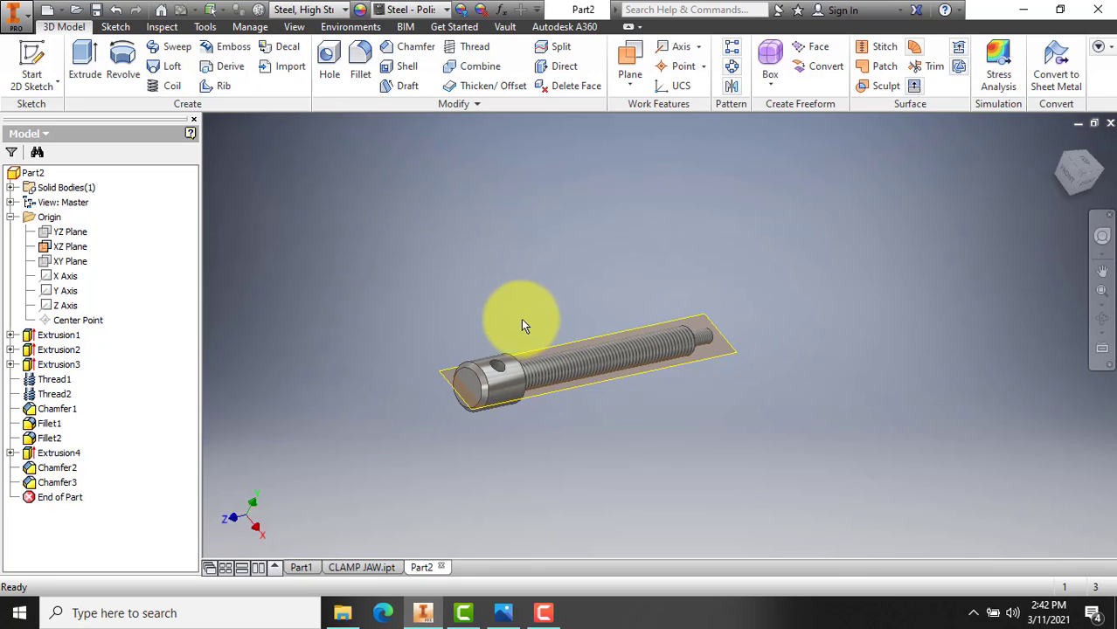
Hide the XZ work plane so that only the spindle body is displayed.
{"action": "left_click", "coordinate": [450, 382]}
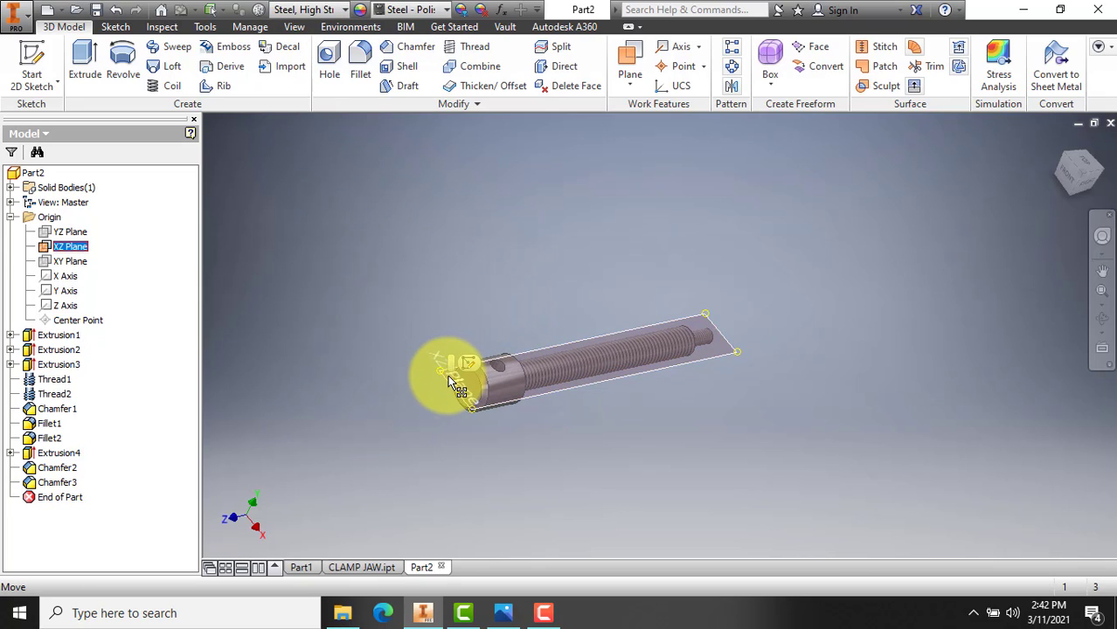
{"action": "right_click", "coordinate": [451, 382]}
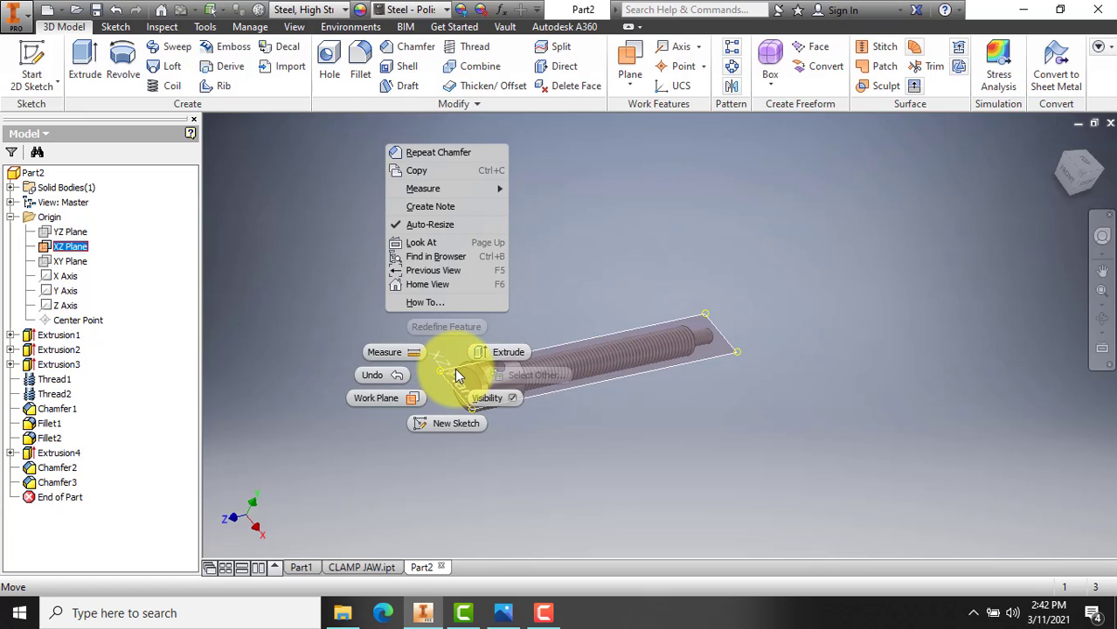
{"action": "left_click", "coordinate": [481, 397]}
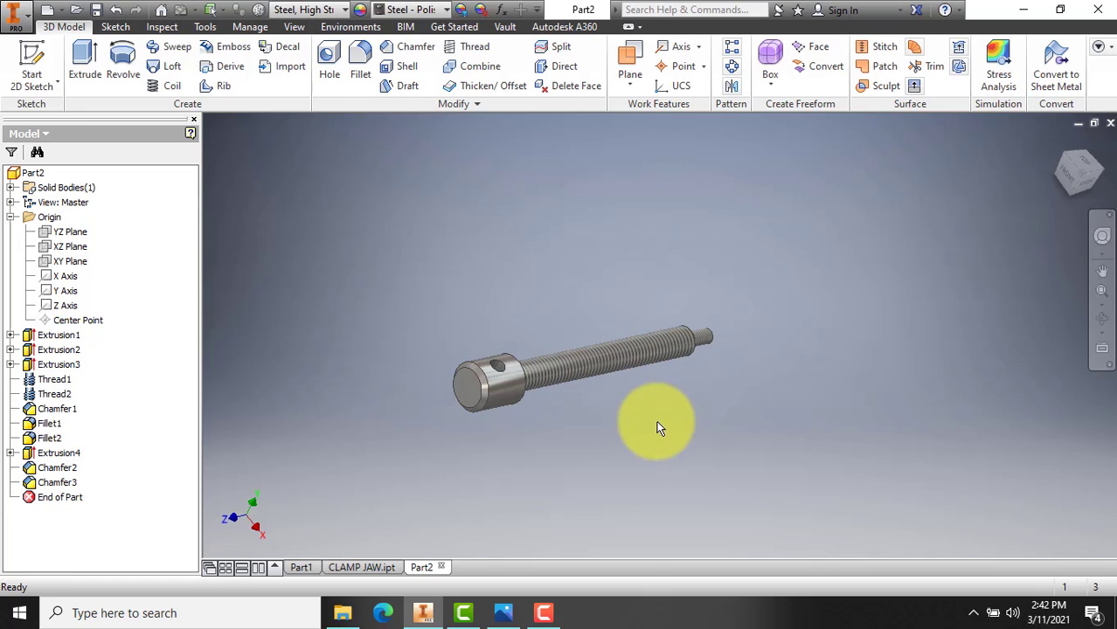
{"action": "scroll", "coordinate": [523, 351], "scroll_direction": "up", "scroll_amount": 3}
{"action": "scroll", "coordinate": [522, 351], "scroll_direction": "down", "scroll_amount": 10}
{"action": "scroll", "coordinate": [523, 351], "scroll_direction": "up", "scroll_amount": 5}
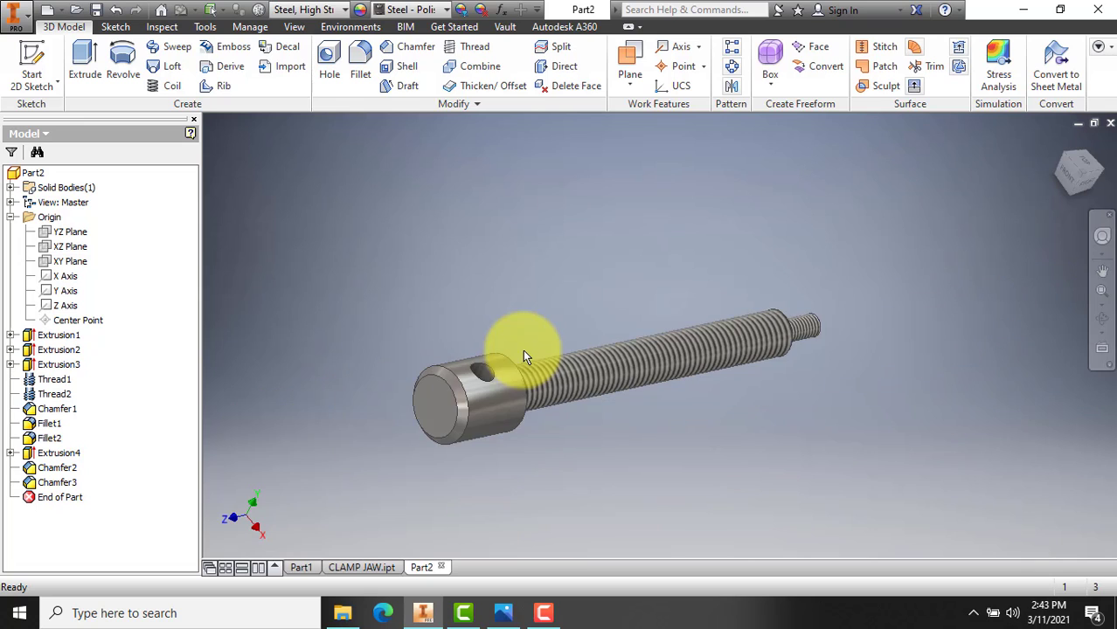
{"action": "scroll", "coordinate": [523, 349], "scroll_direction": "down", "scroll_amount": 3}
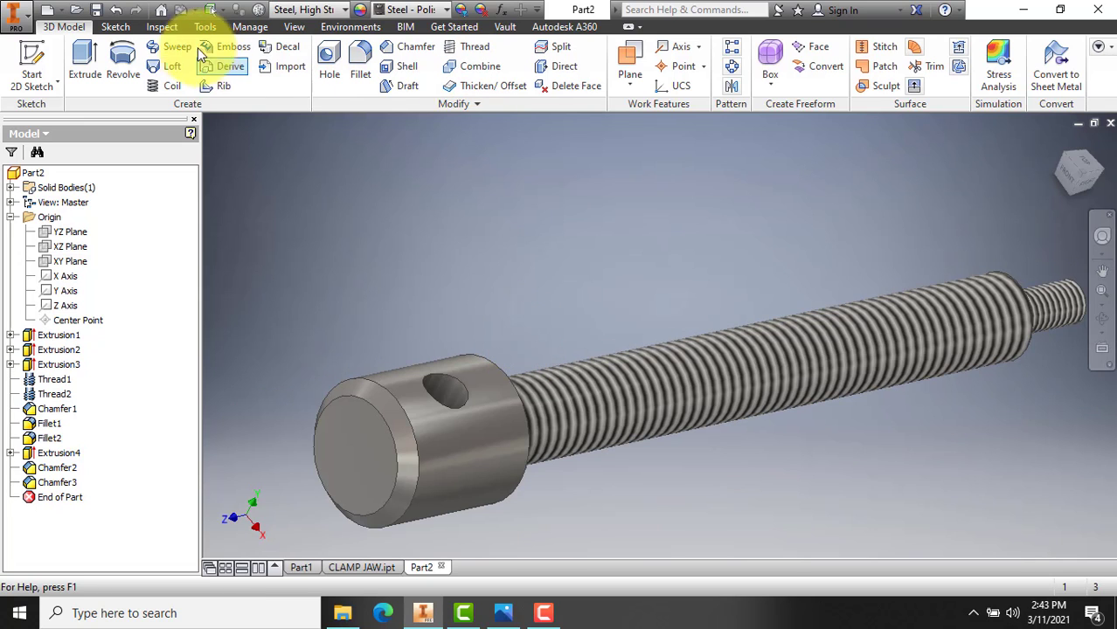
Save the part as SPINDLE in the G-KLEM folder, checking the part name in the drawing's parts list in Photos.
{"action": "left_click", "coordinate": [97, 11]}
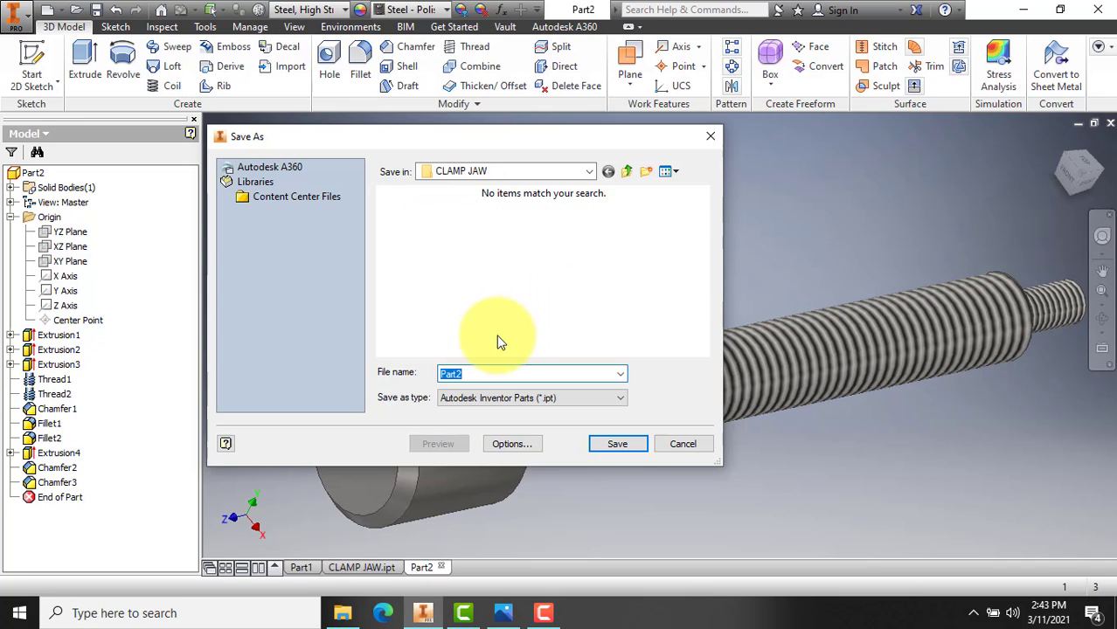
{"action": "left_click", "coordinate": [591, 171]}
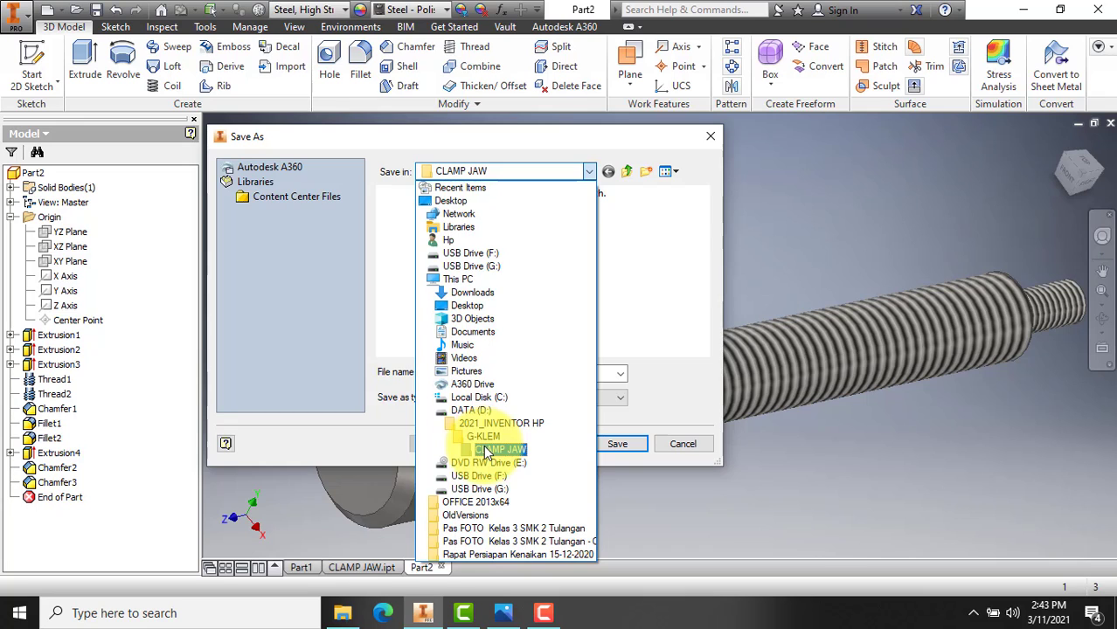
{"action": "left_click", "coordinate": [483, 436]}
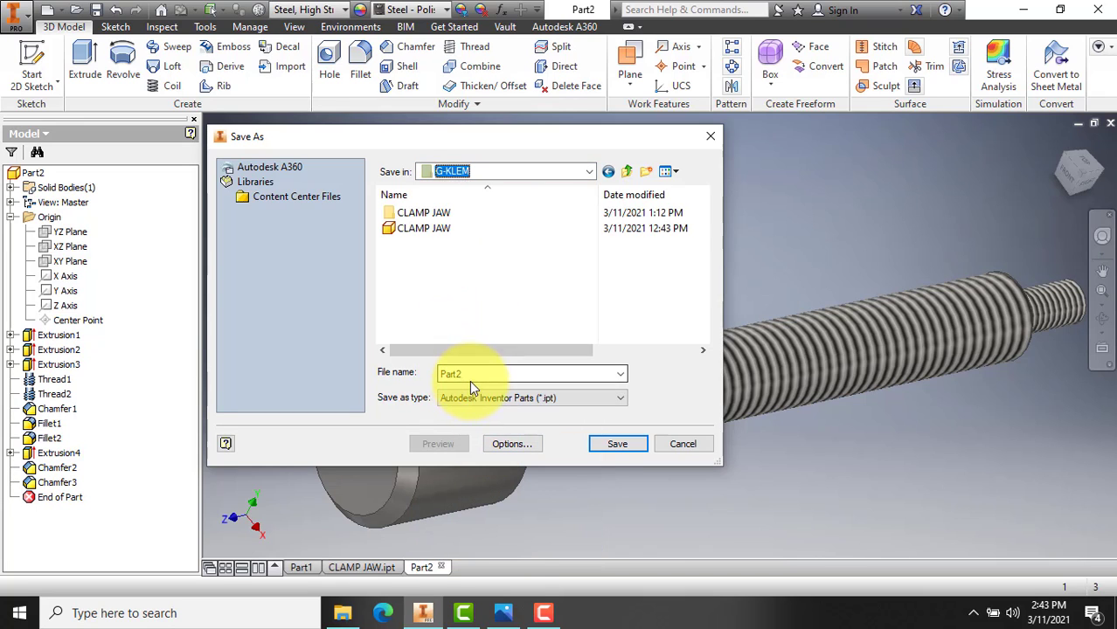
{"action": "left_click", "coordinate": [503, 615]}
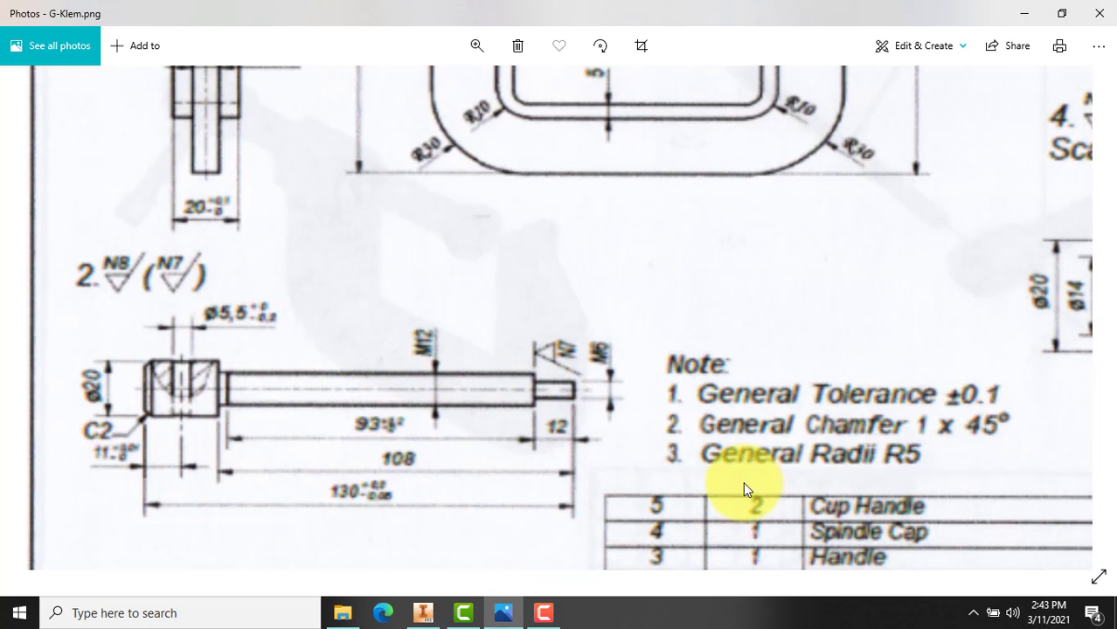
{"action": "left_click_drag", "start_coordinate": [835, 480], "coordinate": [800, 357]}
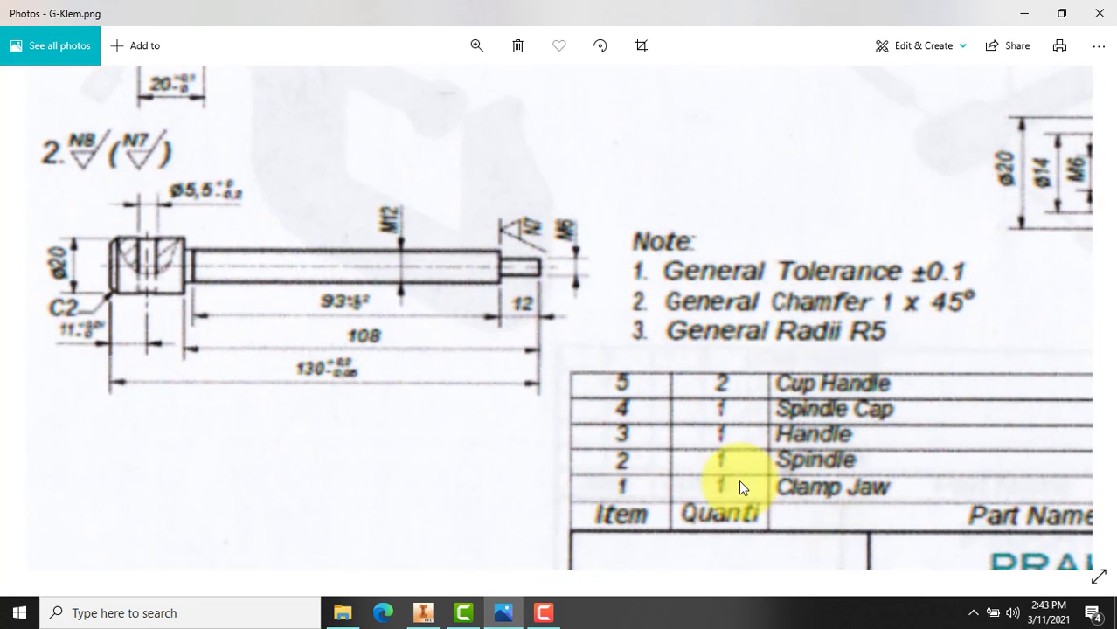
{"action": "scroll", "coordinate": [803, 472], "scroll_direction": "down", "scroll_amount": 3}
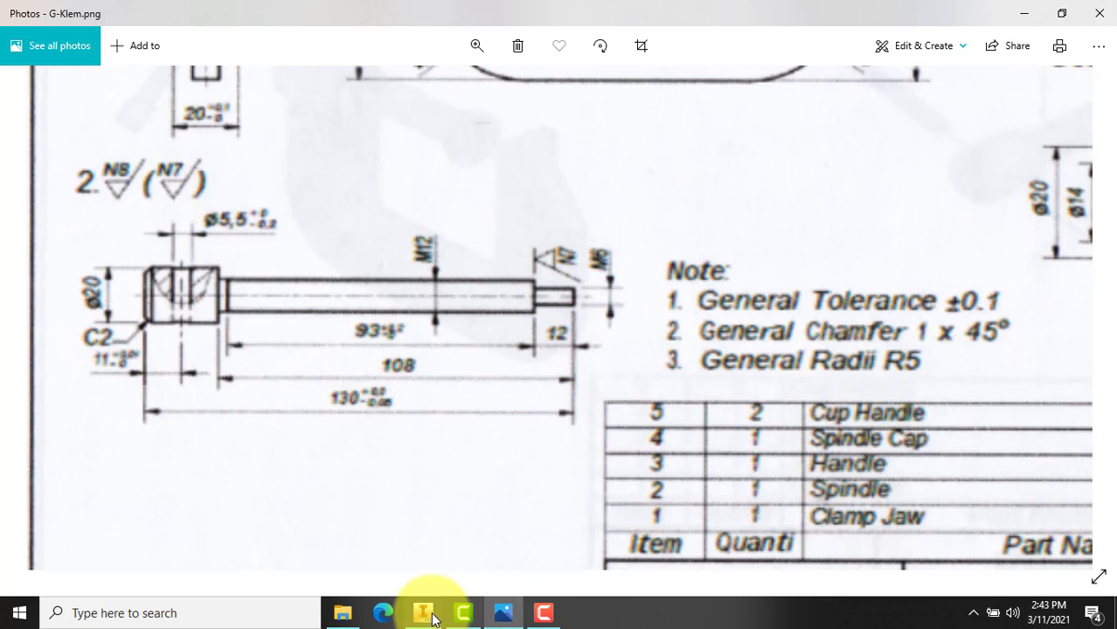
{"action": "left_click", "coordinate": [423, 613]}
{"action": "left_click", "coordinate": [486, 374]}
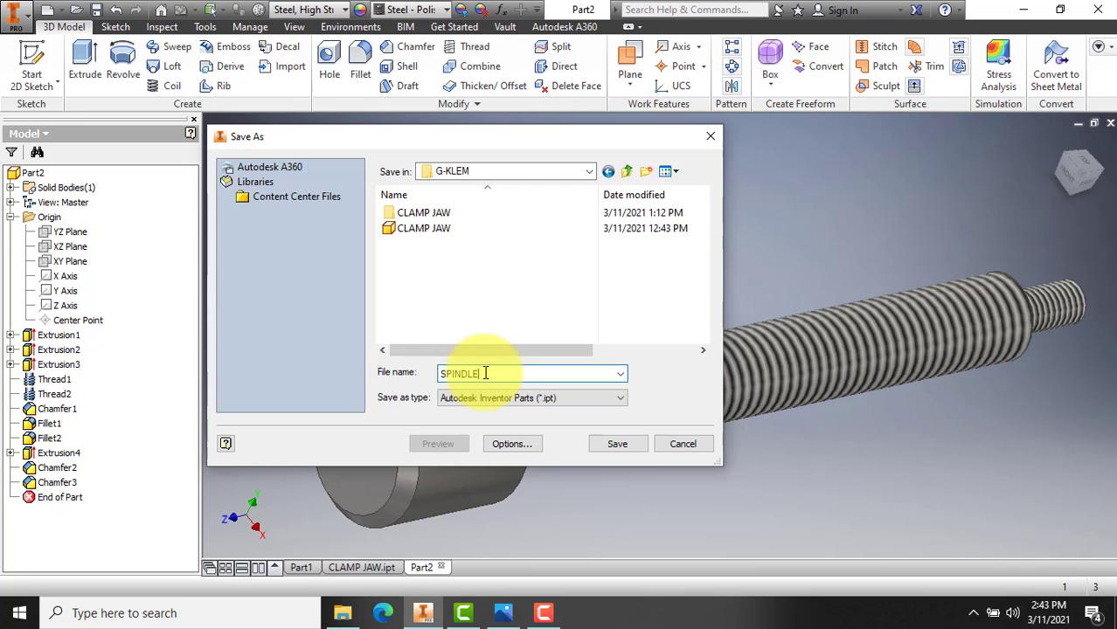
{"action": "left_click", "coordinate": [614, 444]}
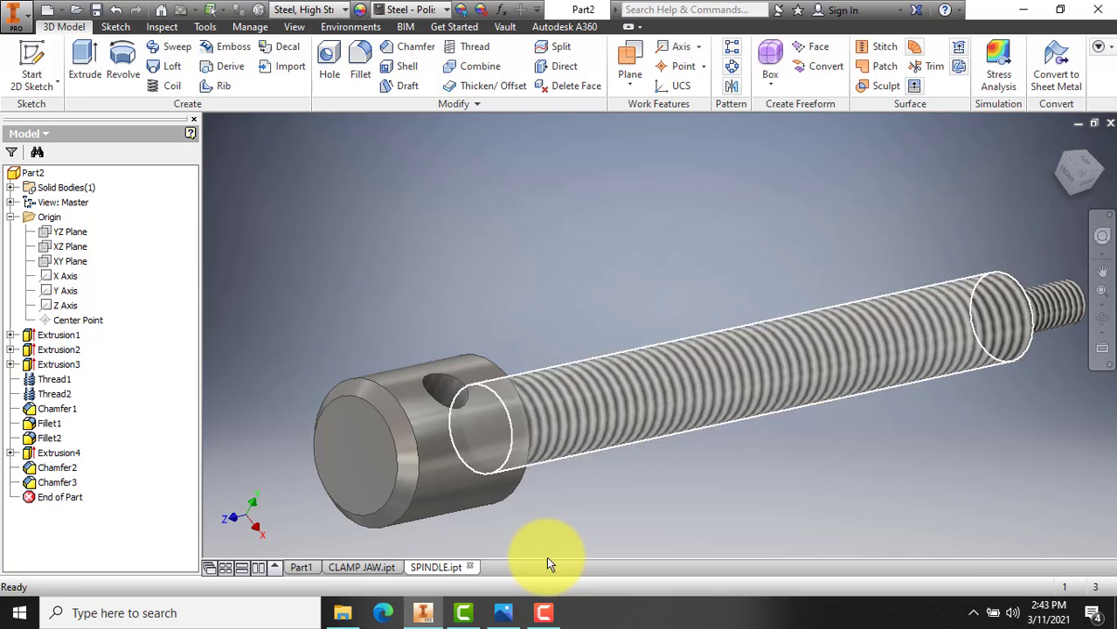
Examine the handle's dimensions, item 3, in the G-Klem drawing in Photos and return to Inventor.
{"action": "left_click", "coordinate": [503, 613]}
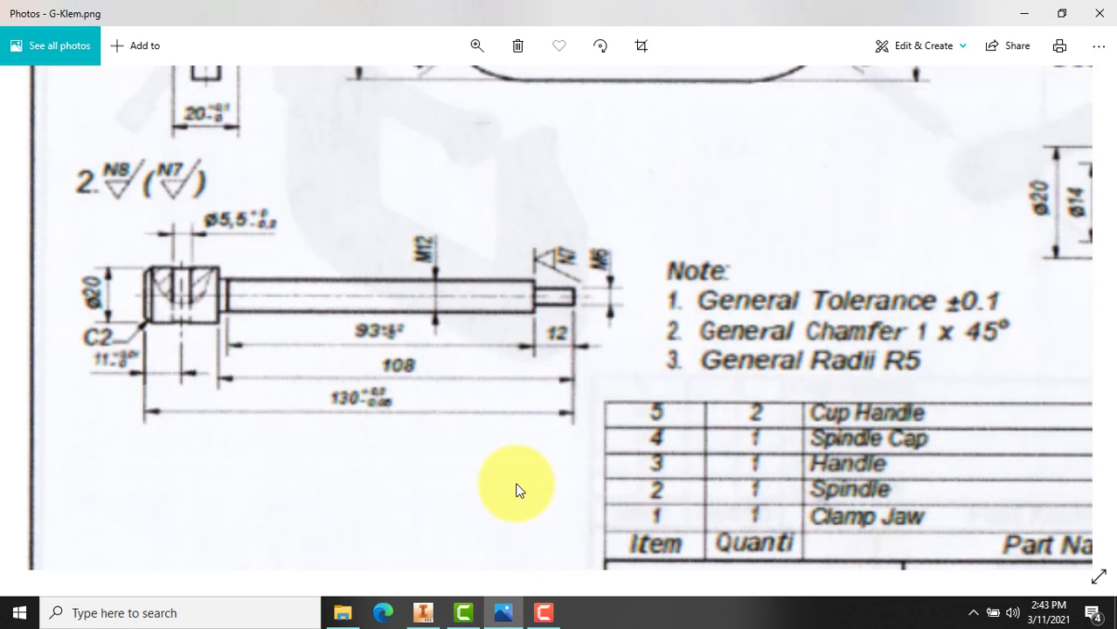
{"action": "scroll", "coordinate": [516, 490], "scroll_direction": "down", "scroll_amount": 5}
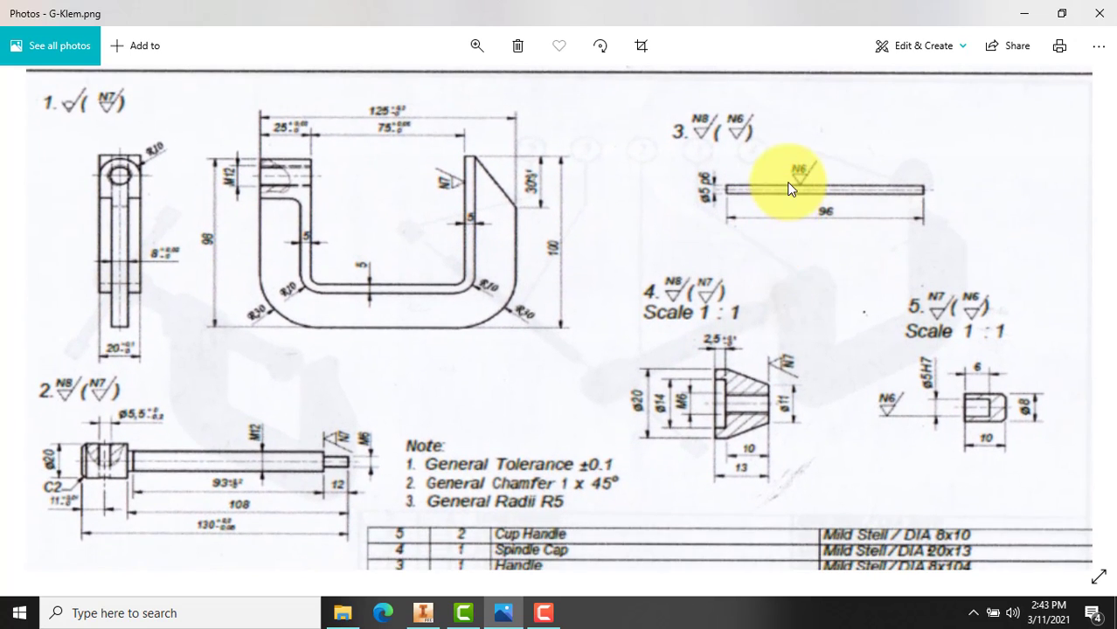
{"action": "scroll", "coordinate": [791, 187], "scroll_direction": "up", "scroll_amount": 2}
{"action": "scroll", "coordinate": [789, 188], "scroll_direction": "up", "scroll_amount": 1}
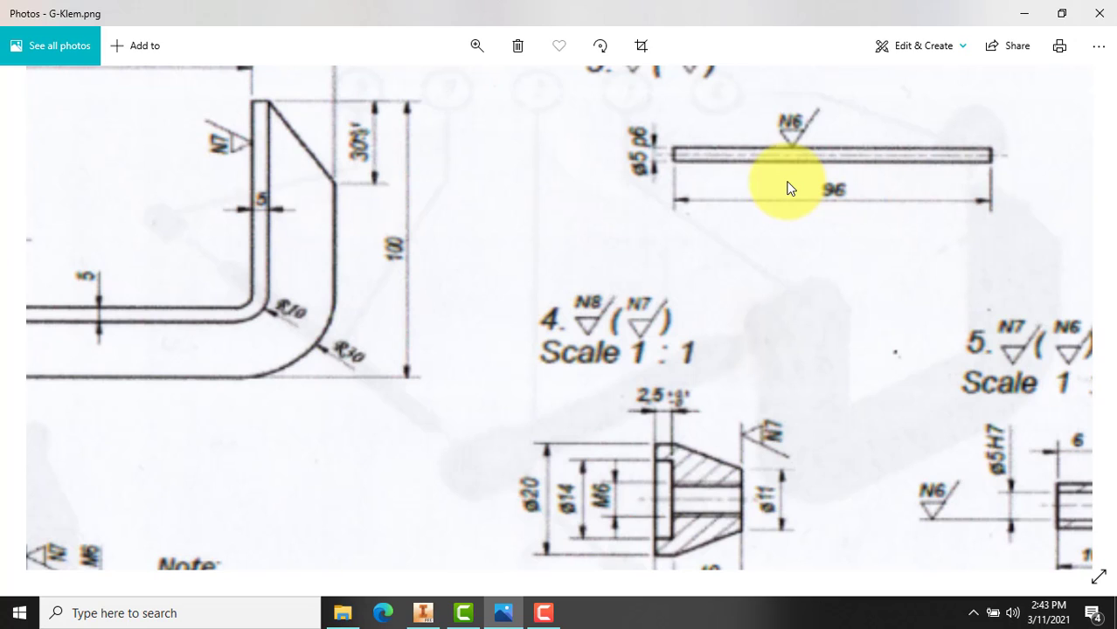
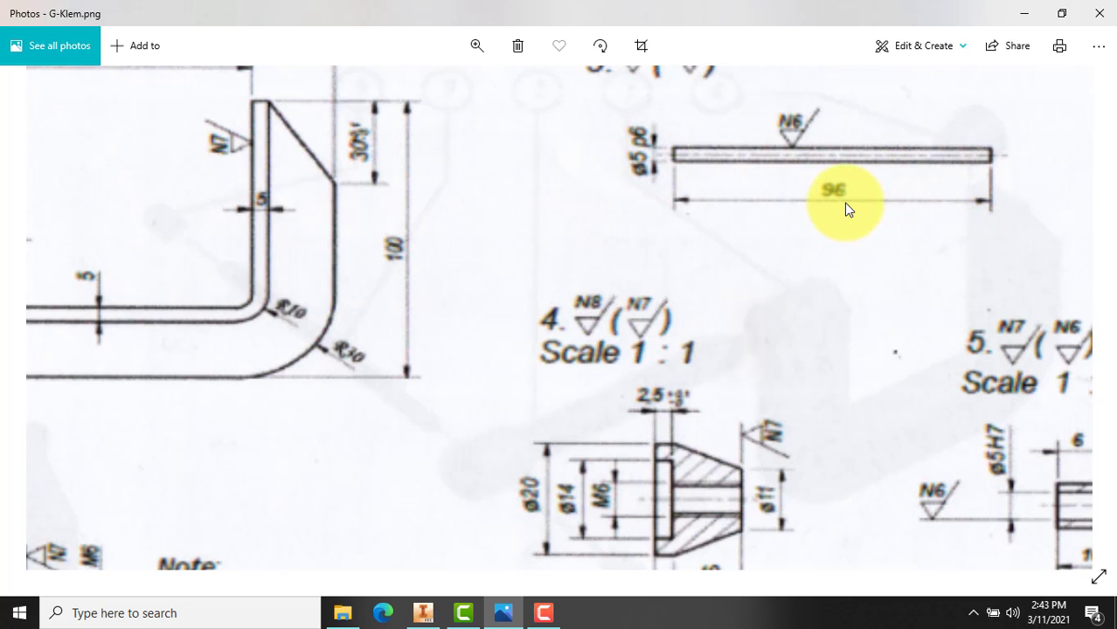
{"action": "left_click", "coordinate": [423, 612]}
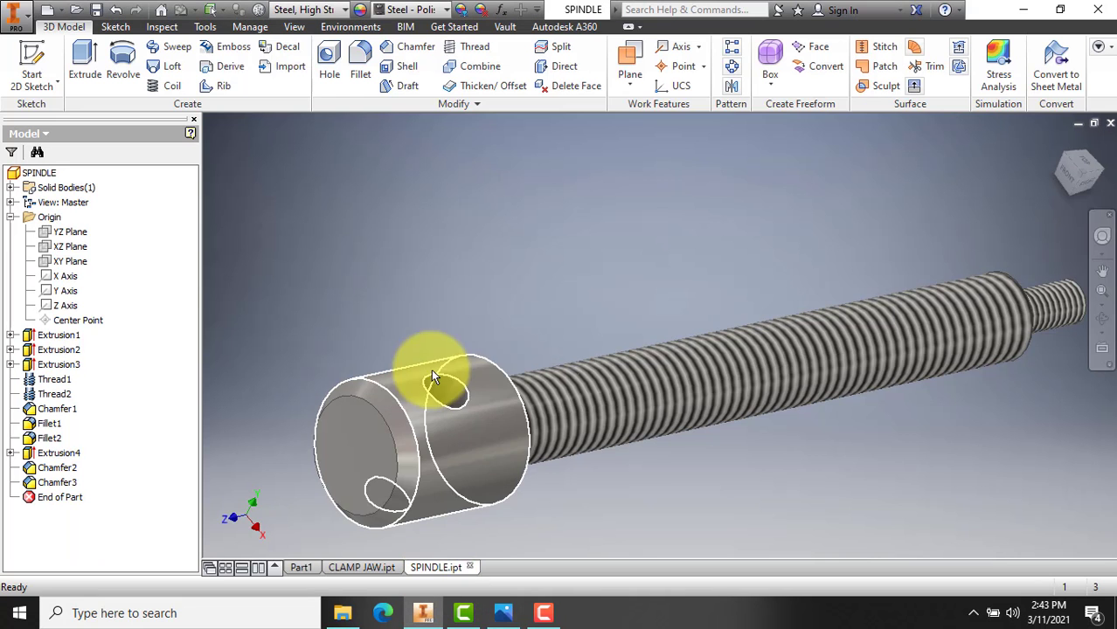
{"action": "left_click", "coordinate": [48, 9]}
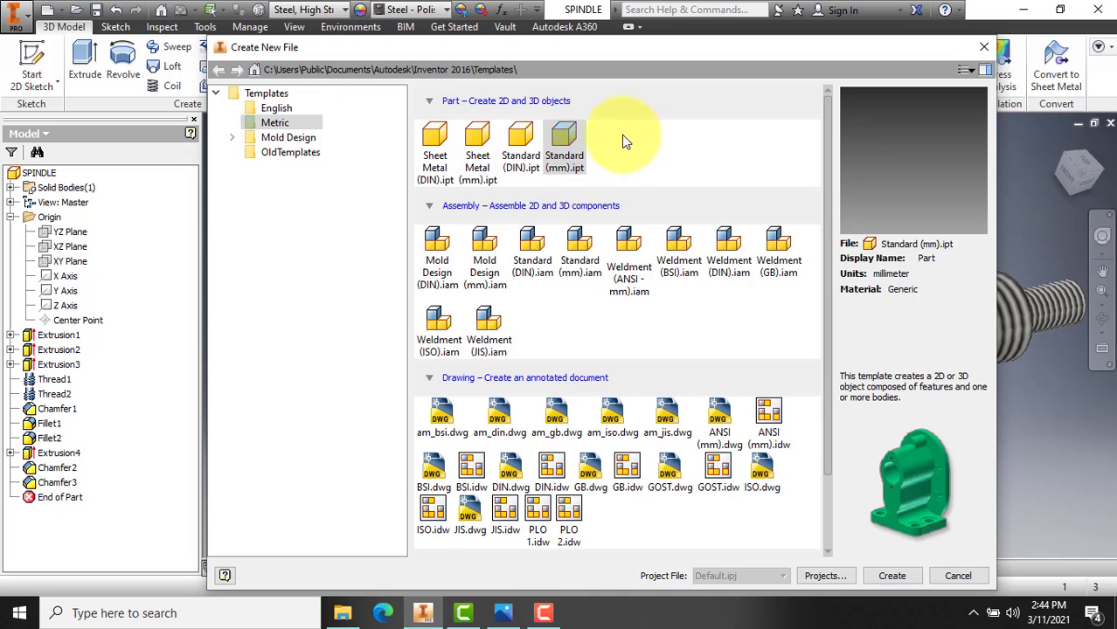
{"action": "left_click", "coordinate": [890, 578]}
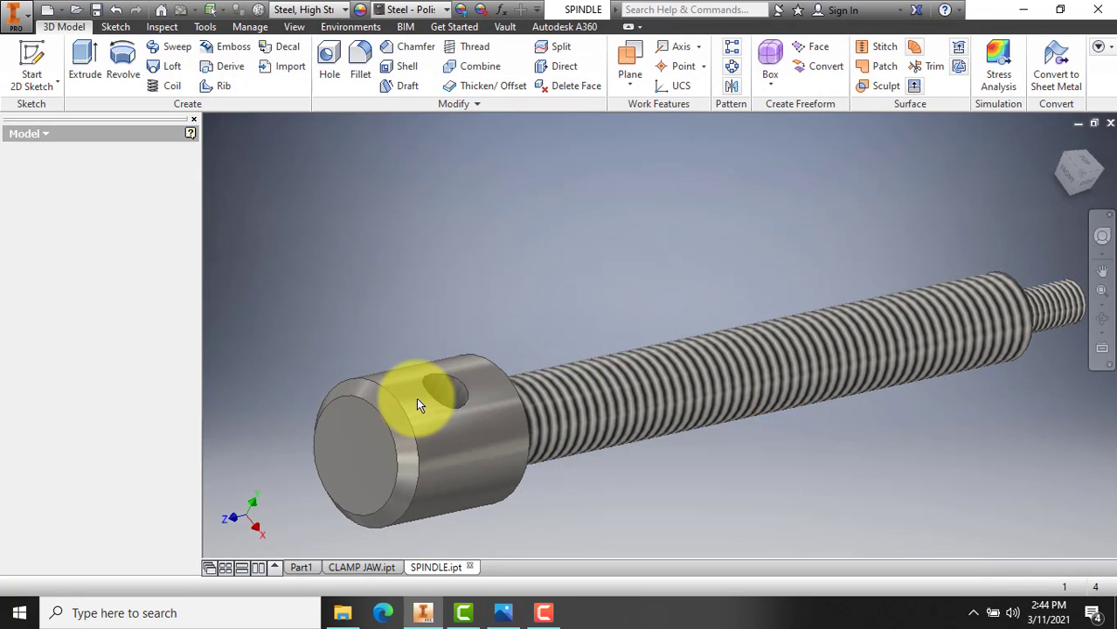
{"action": "left_click", "coordinate": [31, 58]}
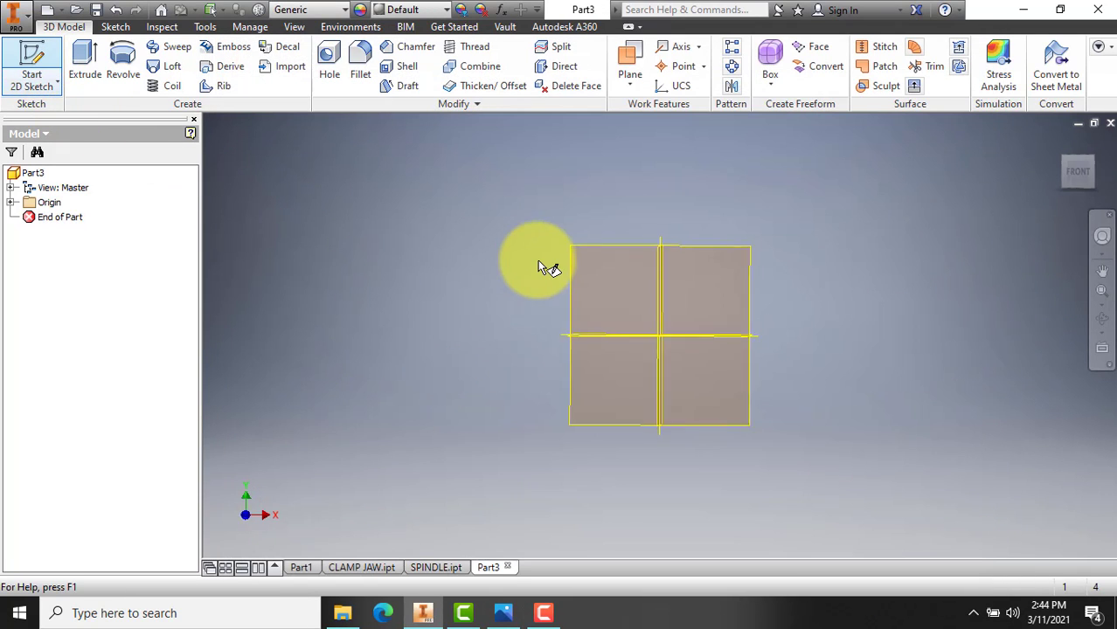
{"action": "left_click", "coordinate": [723, 267]}
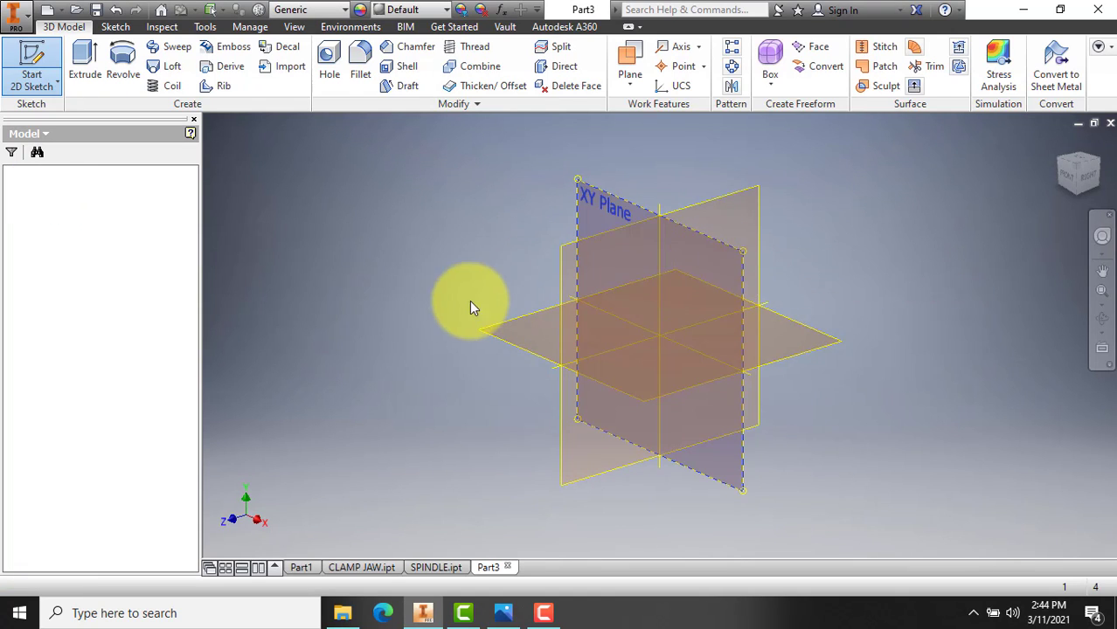
{"action": "left_click", "coordinate": [123, 56]}
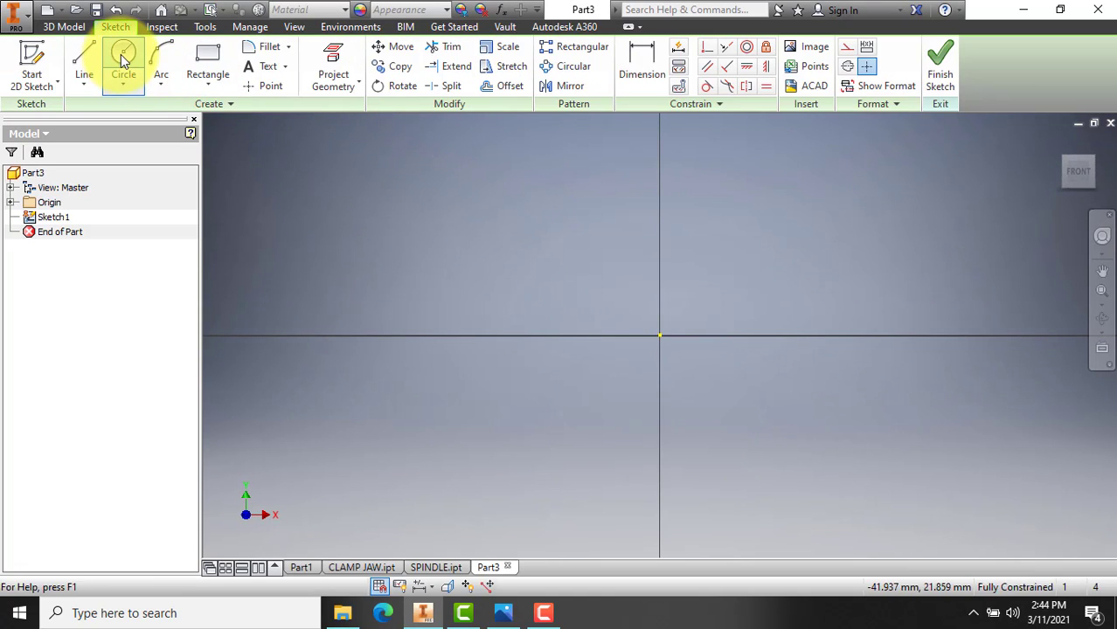
{"action": "left_click", "coordinate": [660, 335]}
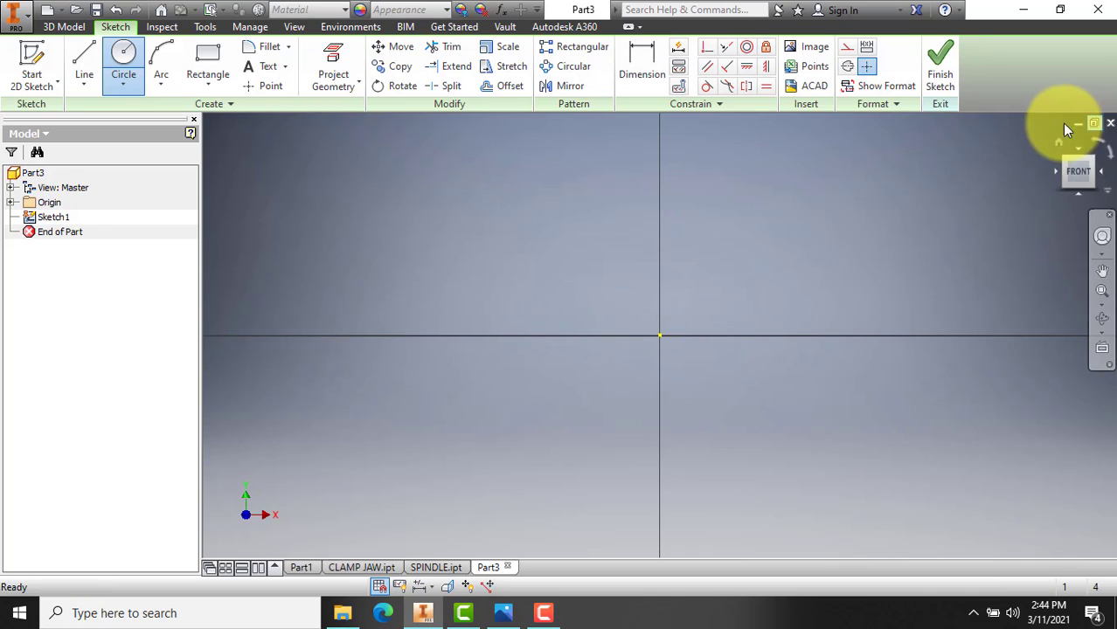
{"action": "left_click", "coordinate": [944, 70]}
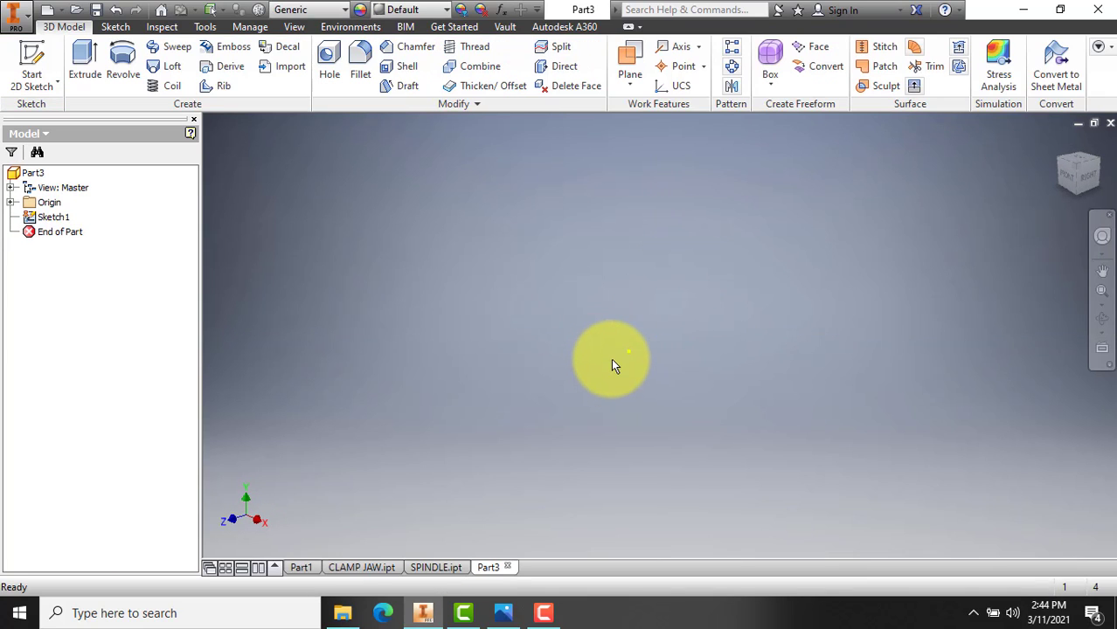
{"action": "left_click", "coordinate": [1102, 291]}
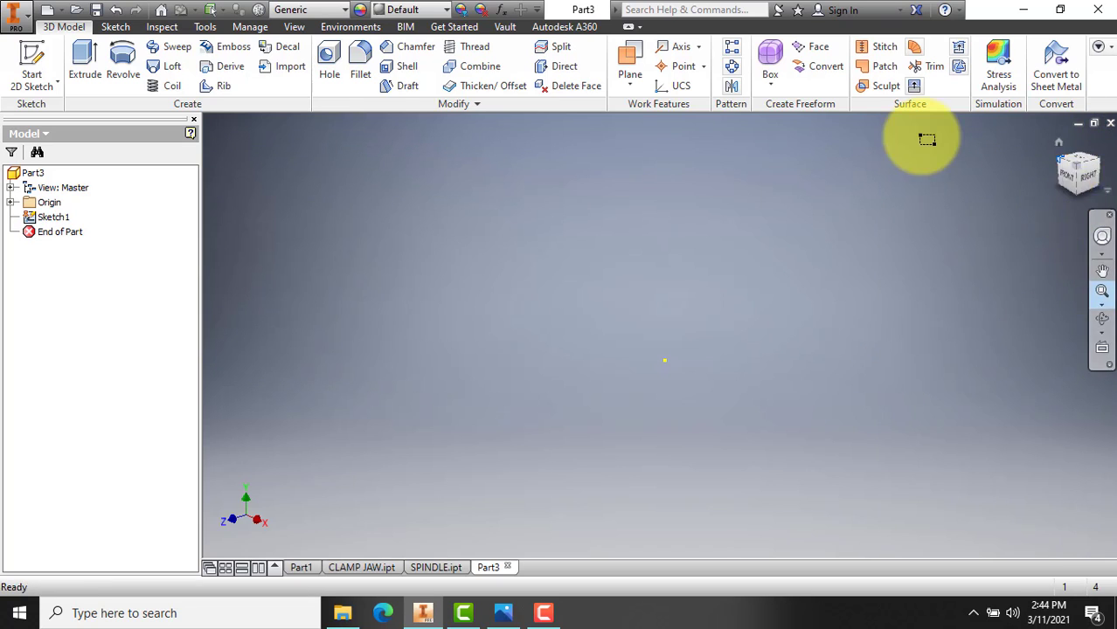
{"action": "left_click", "coordinate": [116, 12]}
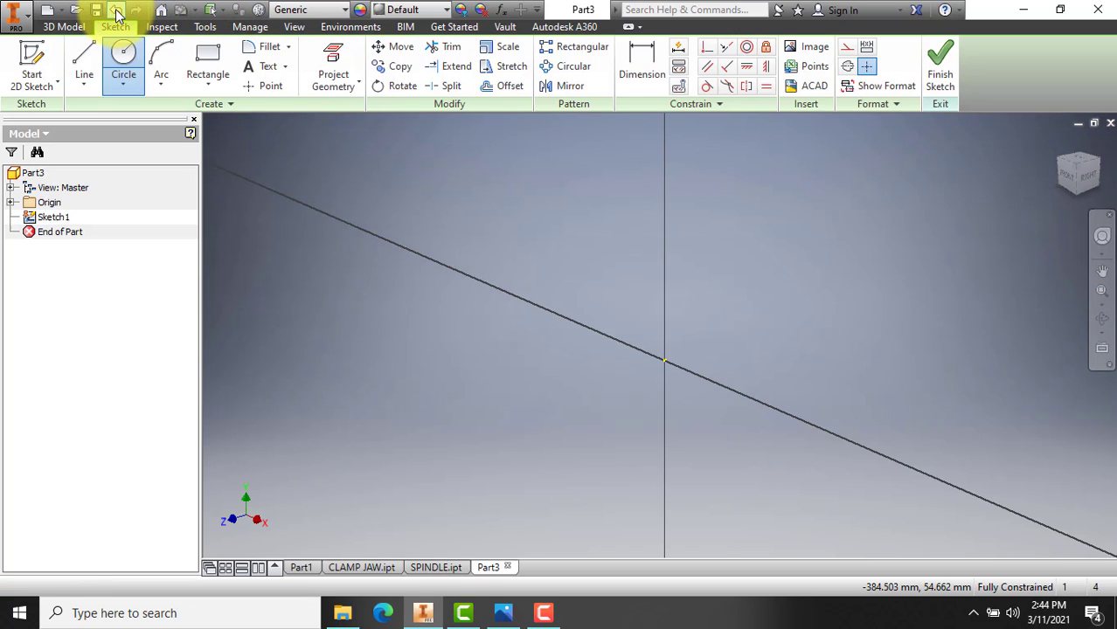
{"action": "left_click", "coordinate": [117, 11]}
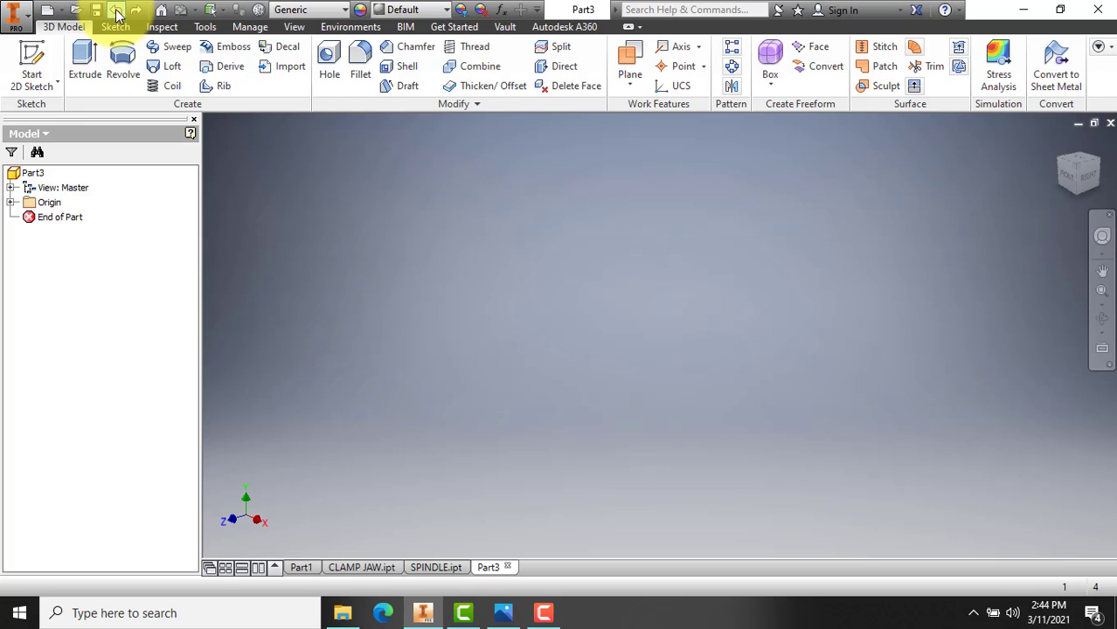
{"action": "left_click", "coordinate": [116, 11]}
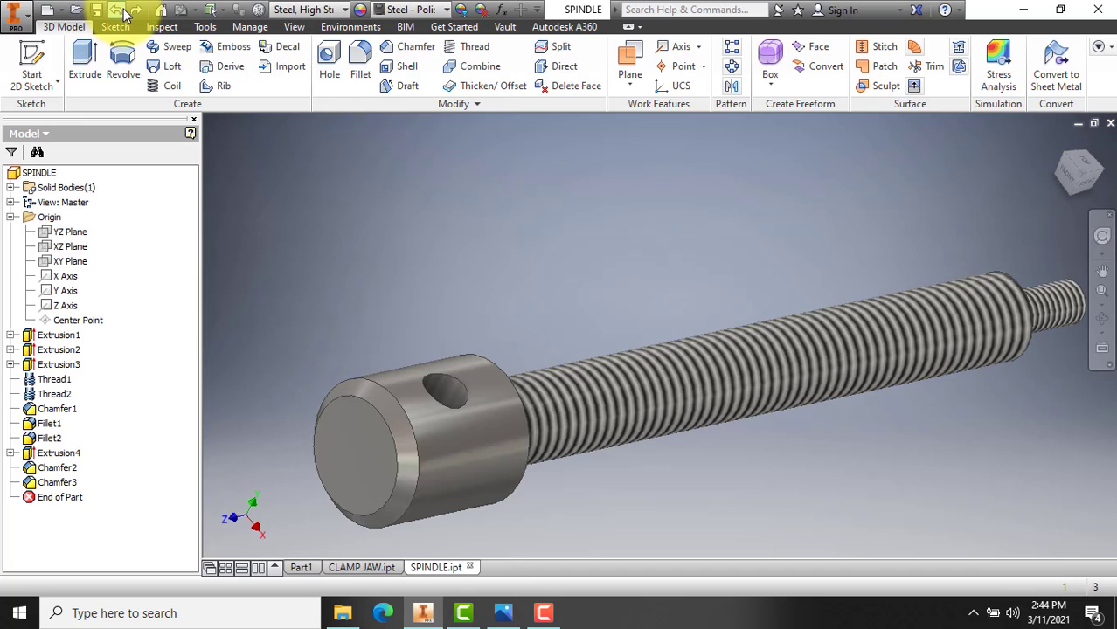
{"action": "left_click", "coordinate": [136, 11]}
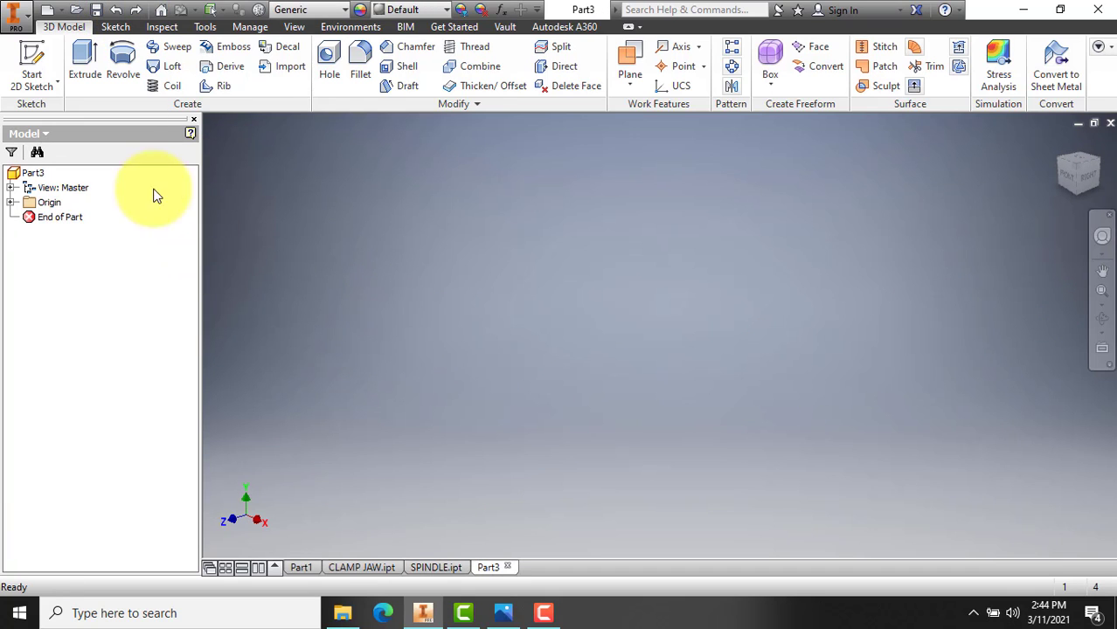
{"action": "left_click", "coordinate": [32, 54]}
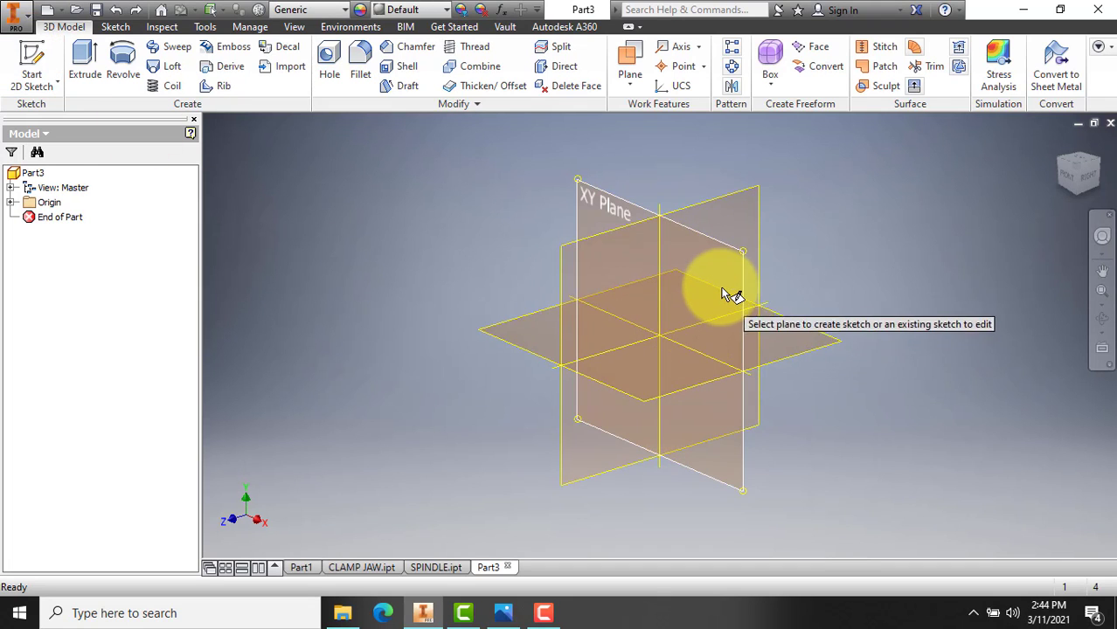
{"action": "left_click", "coordinate": [722, 290]}
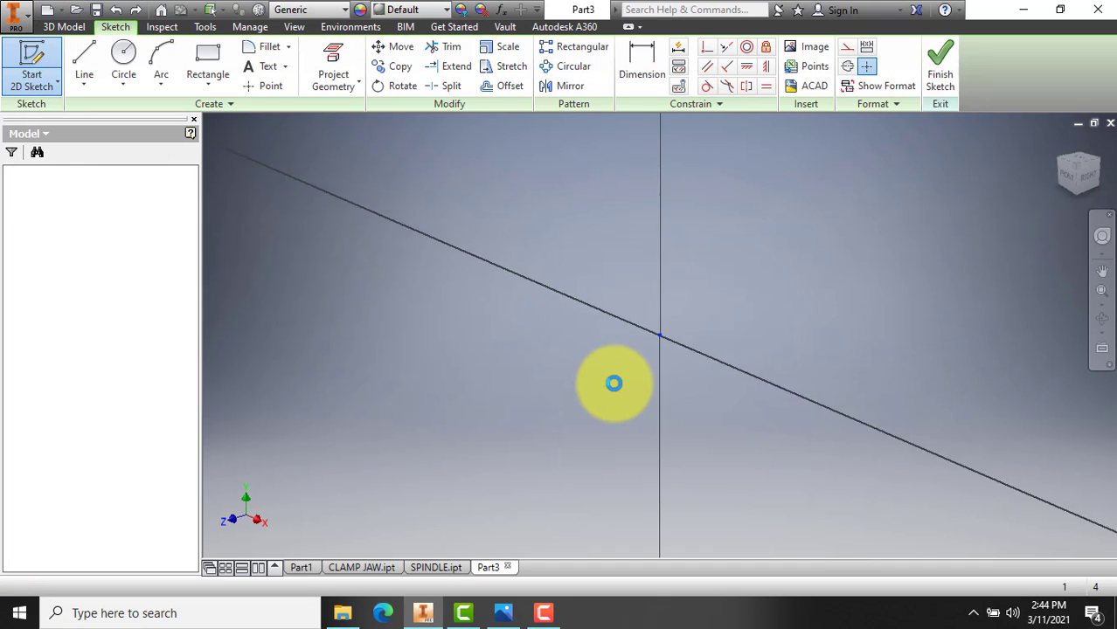
{"action": "left_click", "coordinate": [124, 55]}
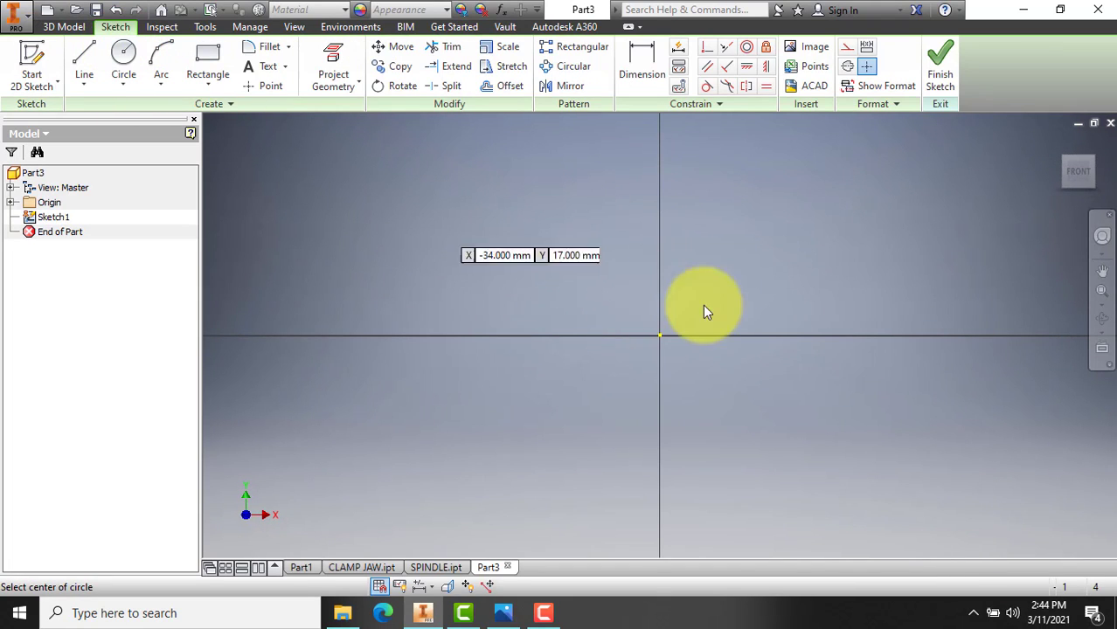
{"action": "left_click", "coordinate": [660, 336]}
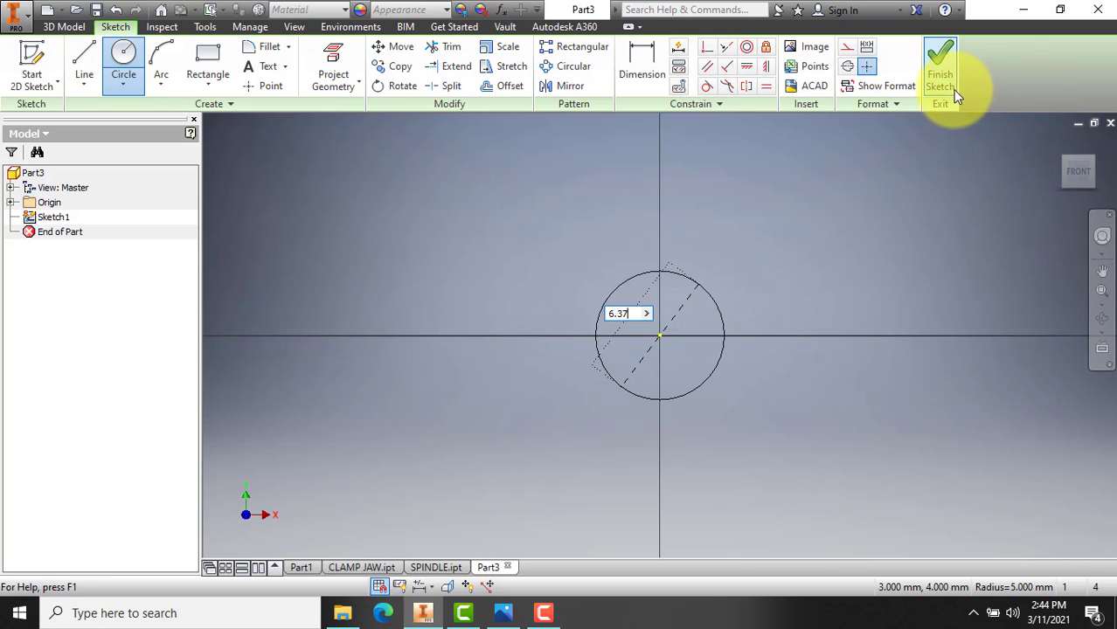
{"action": "left_click", "coordinate": [942, 70]}
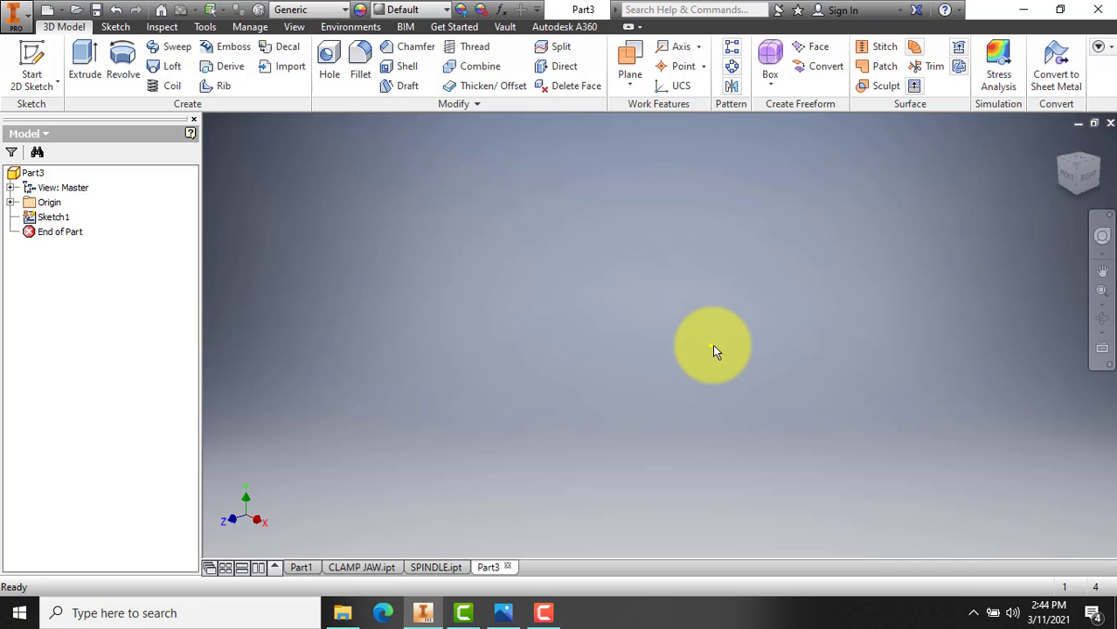
{"action": "left_click", "coordinate": [1110, 123]}
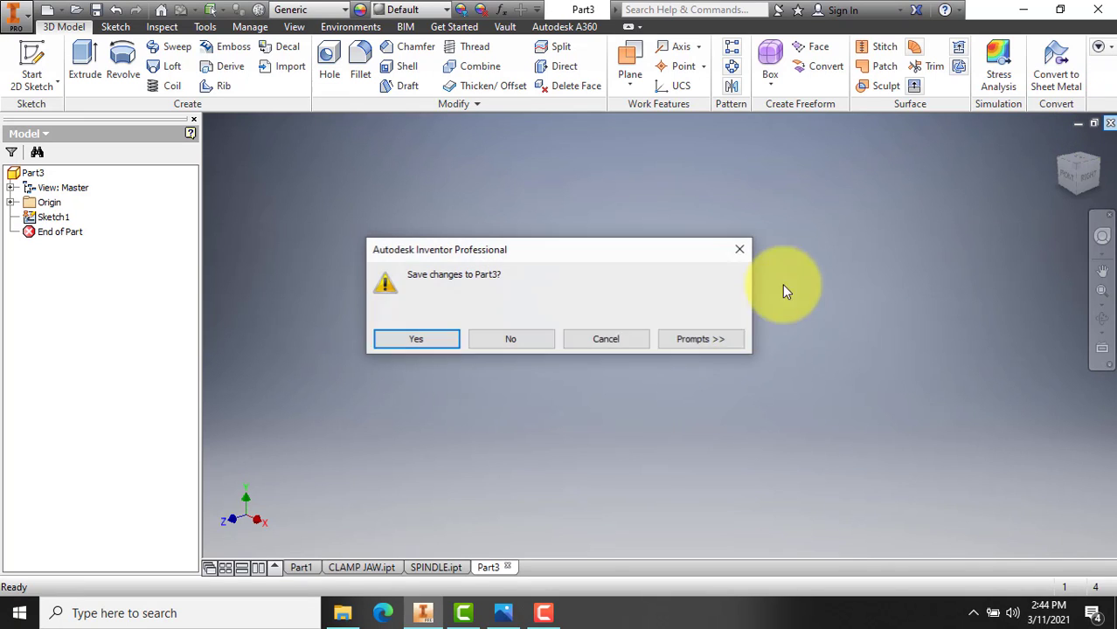
{"action": "left_click", "coordinate": [514, 339]}
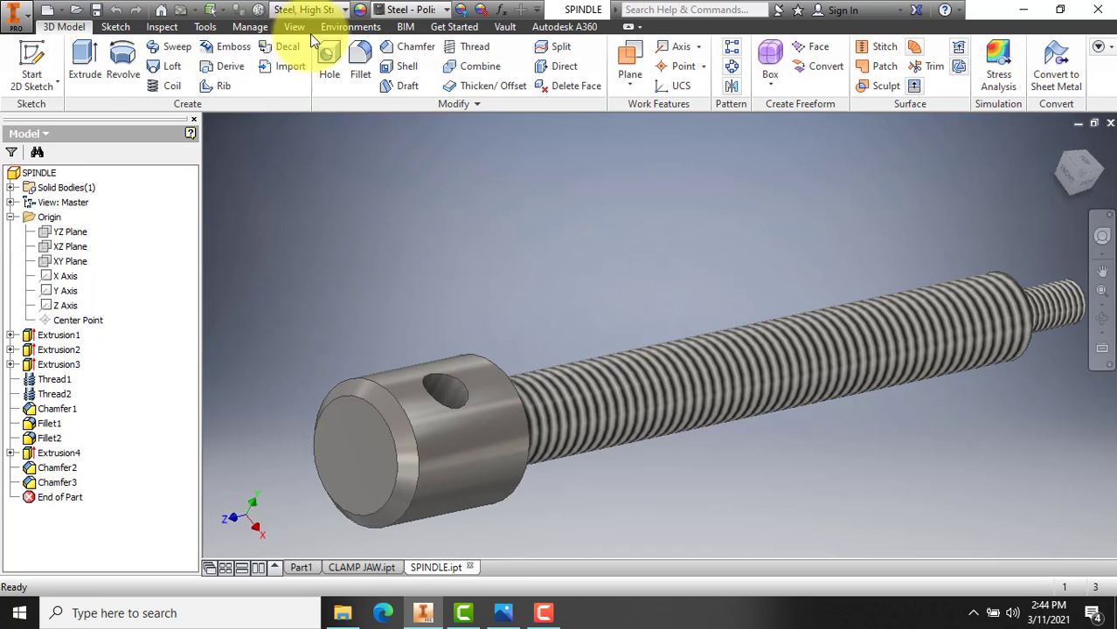
Create a new part from the metric Standard (mm).ipt template and start a 2D sketch on the XY plane.
{"action": "left_click", "coordinate": [49, 10]}
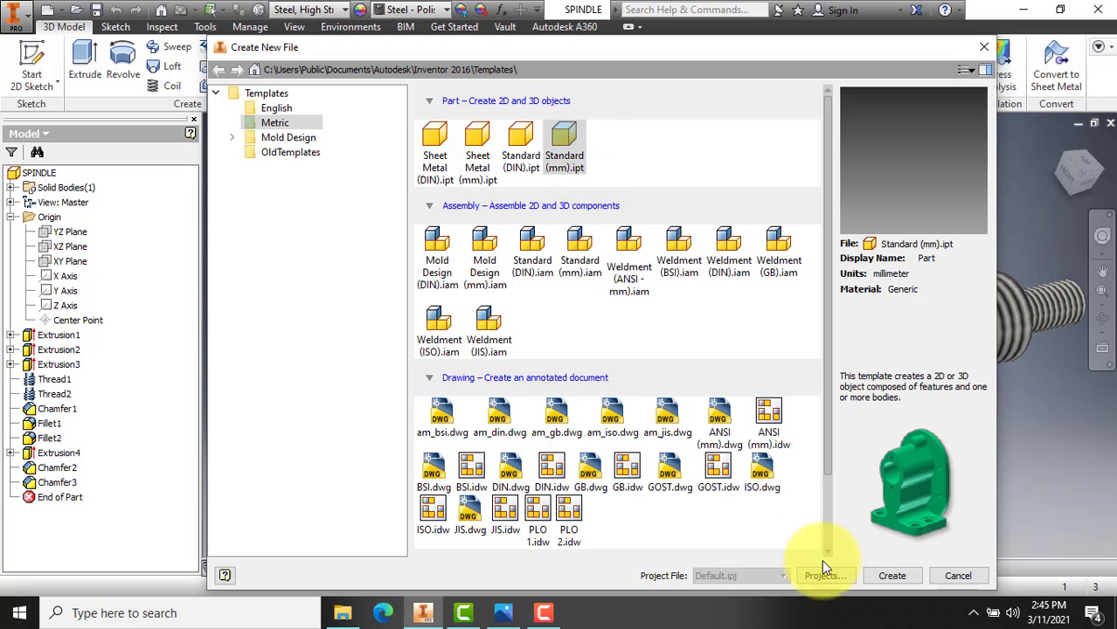
{"action": "left_click", "coordinate": [900, 577]}
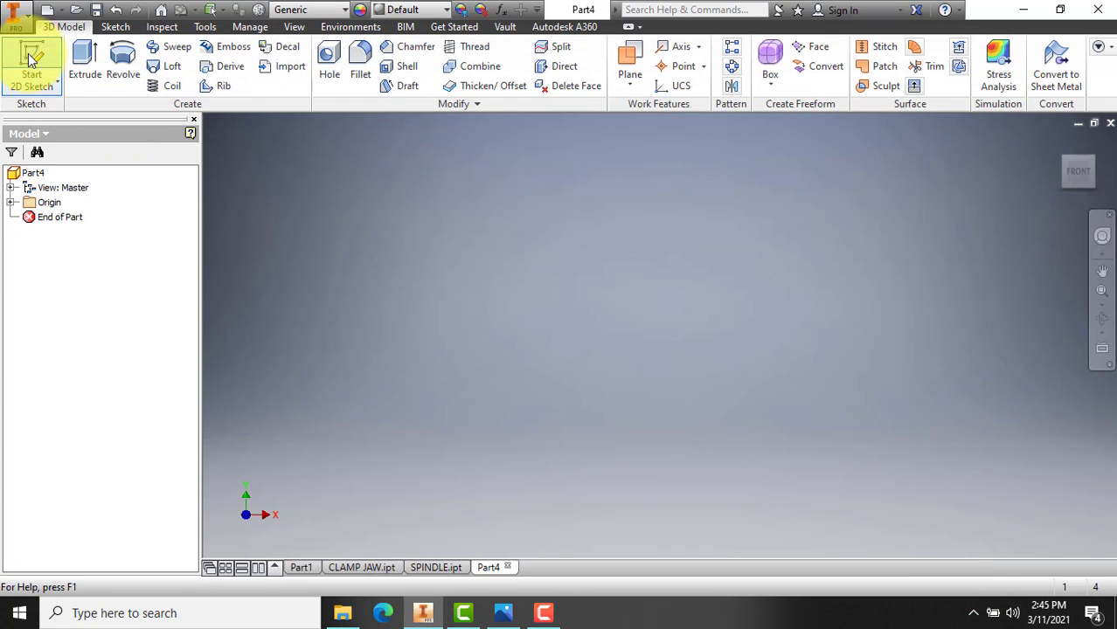
{"action": "left_click", "coordinate": [29, 59]}
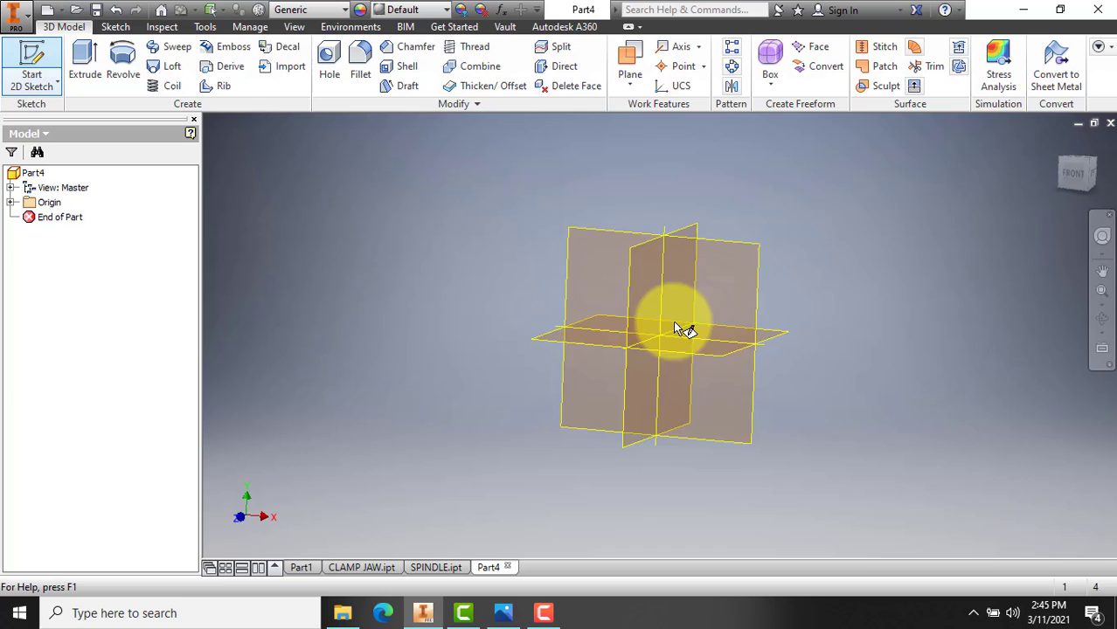
{"action": "left_click", "coordinate": [732, 263]}
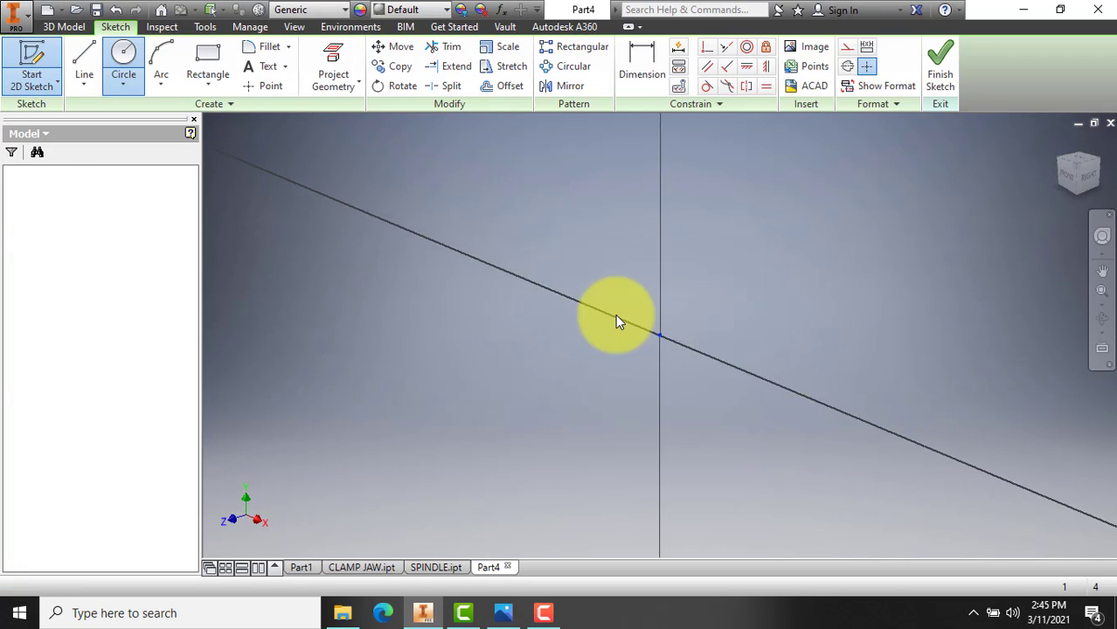
Sketch a 6.37 mm diameter circle centred on the origin and finish the sketch.
{"action": "left_click", "coordinate": [125, 56]}
{"action": "left_click", "coordinate": [660, 336]}
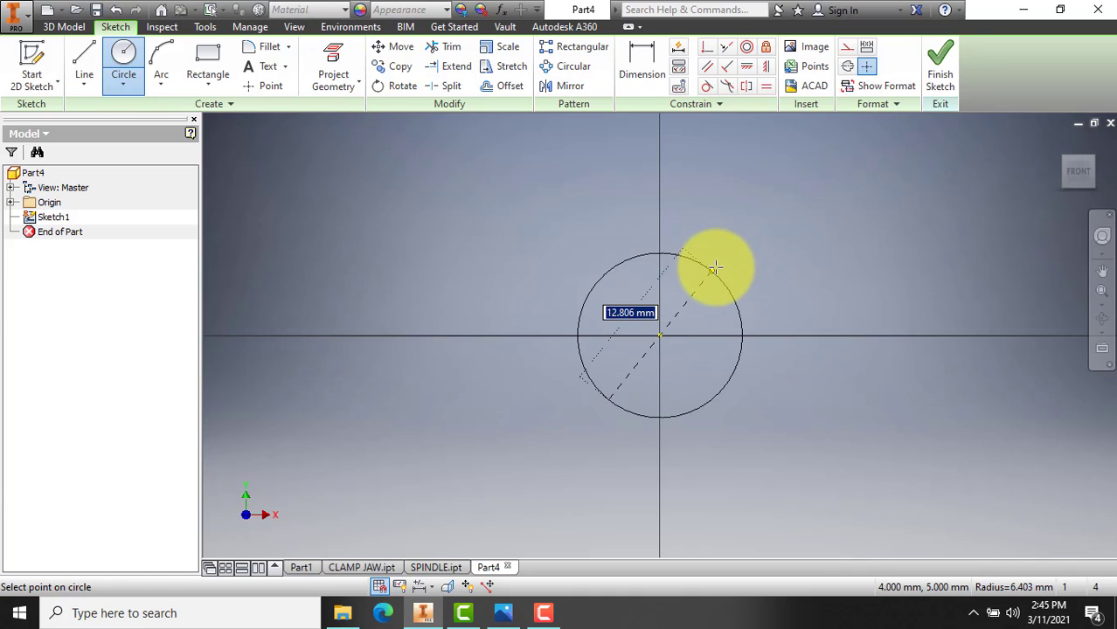
{"action": "type", "text": "6"}
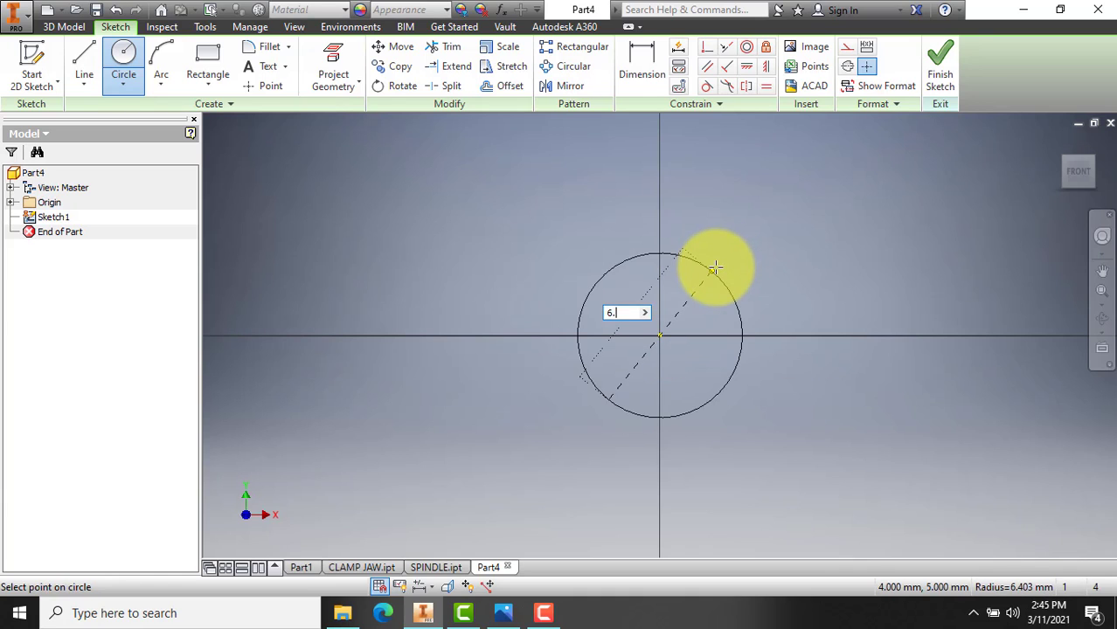
{"action": "type", "text": ".37"}
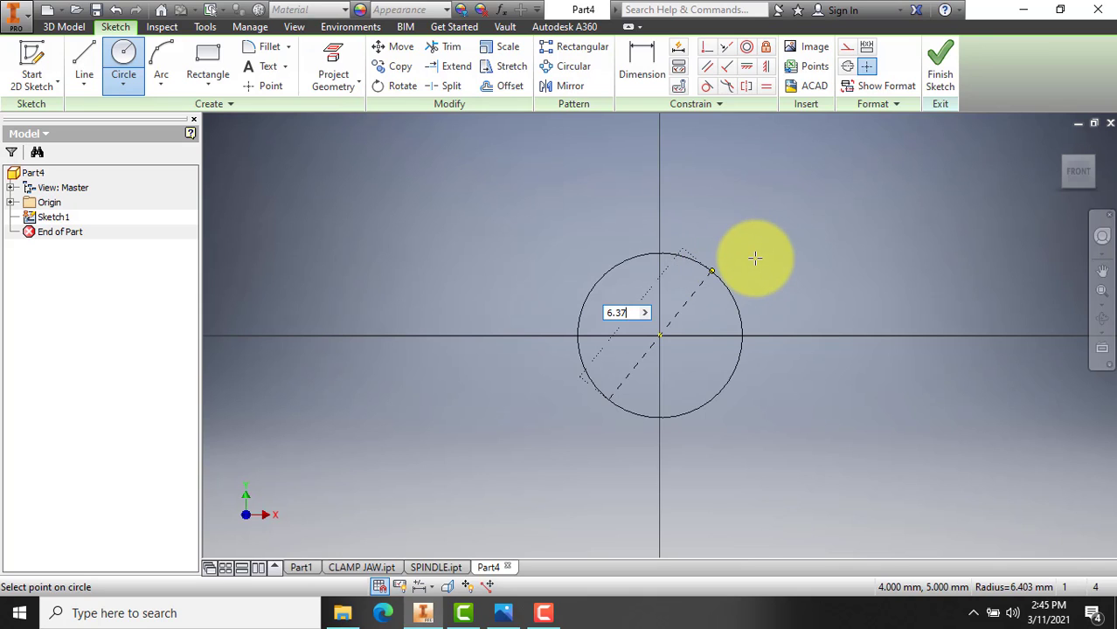
{"action": "key", "text": "Return"}
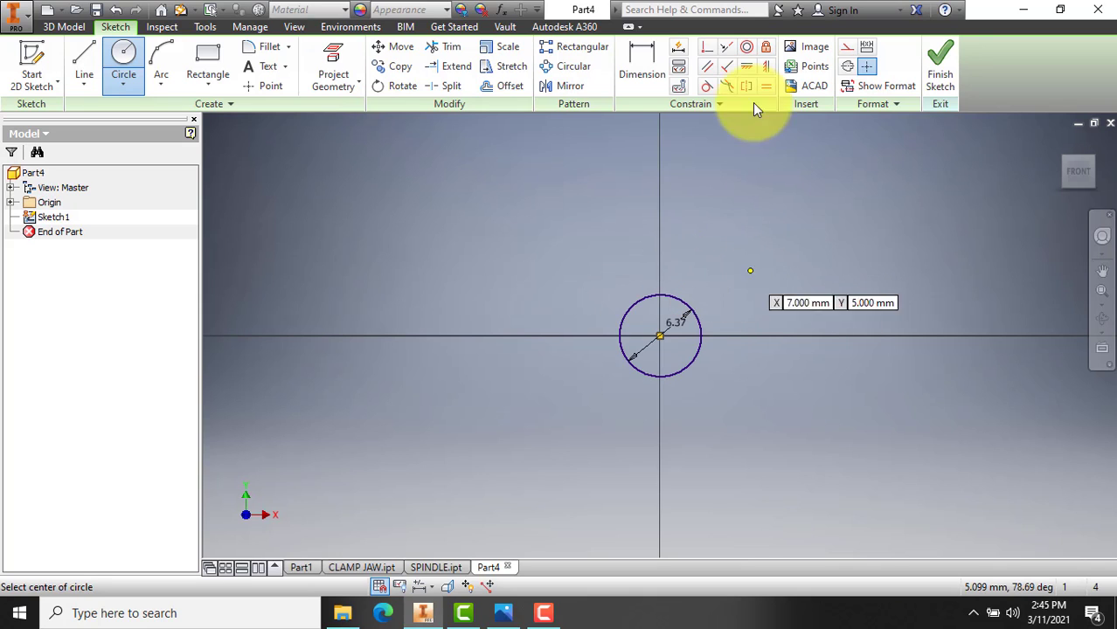
{"action": "left_click", "coordinate": [933, 78]}
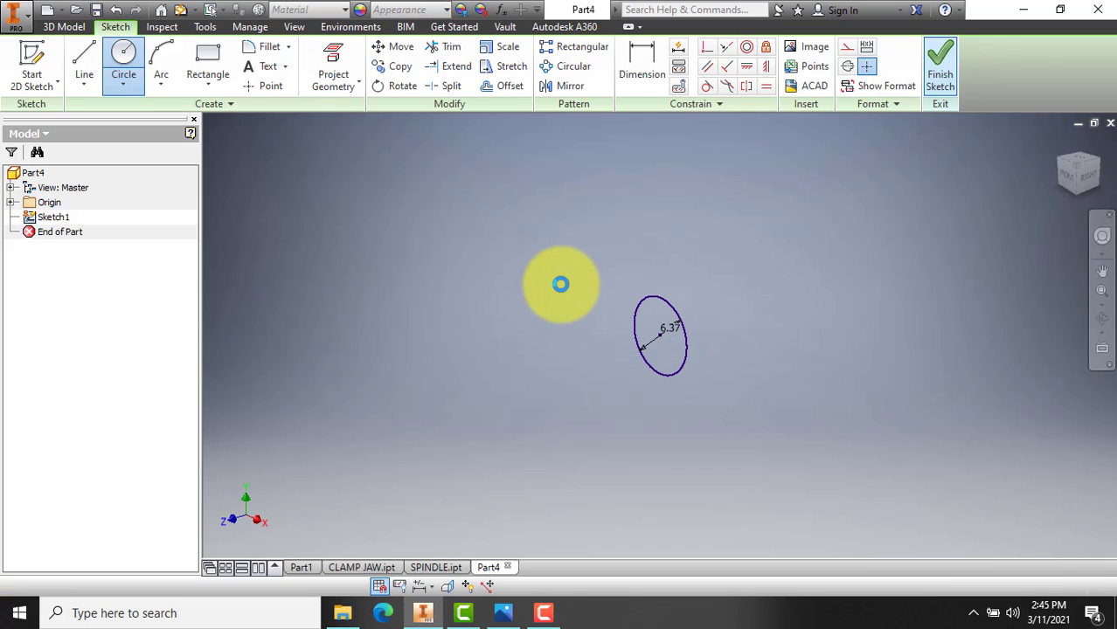
Extrude the circle 96 mm to form the handle rod.
{"action": "left_click", "coordinate": [84, 70]}
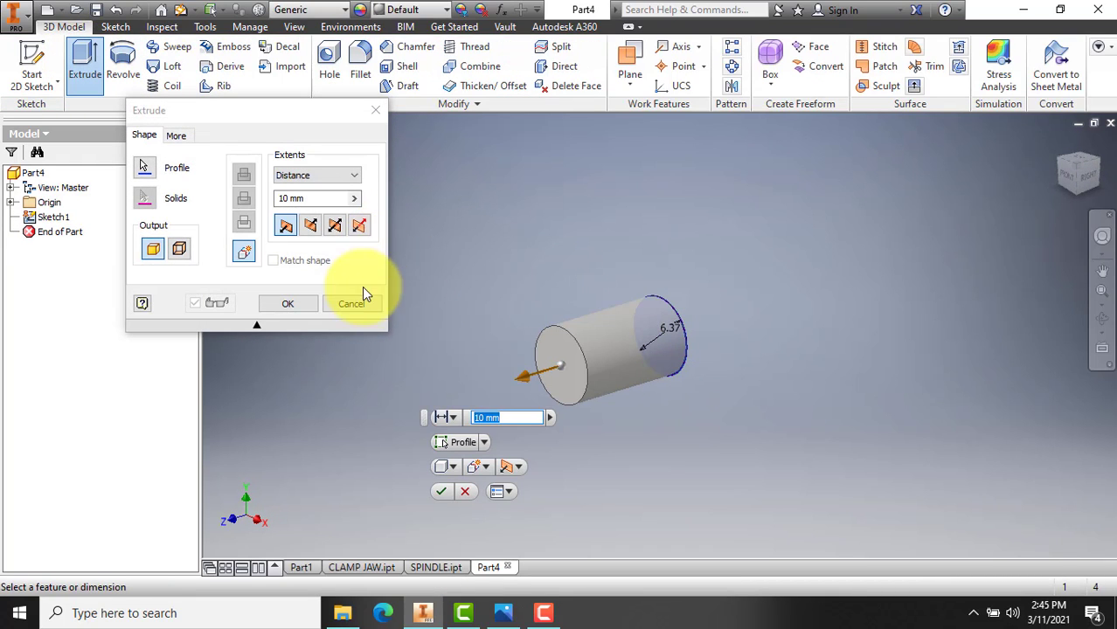
{"action": "left_click", "coordinate": [481, 418]}
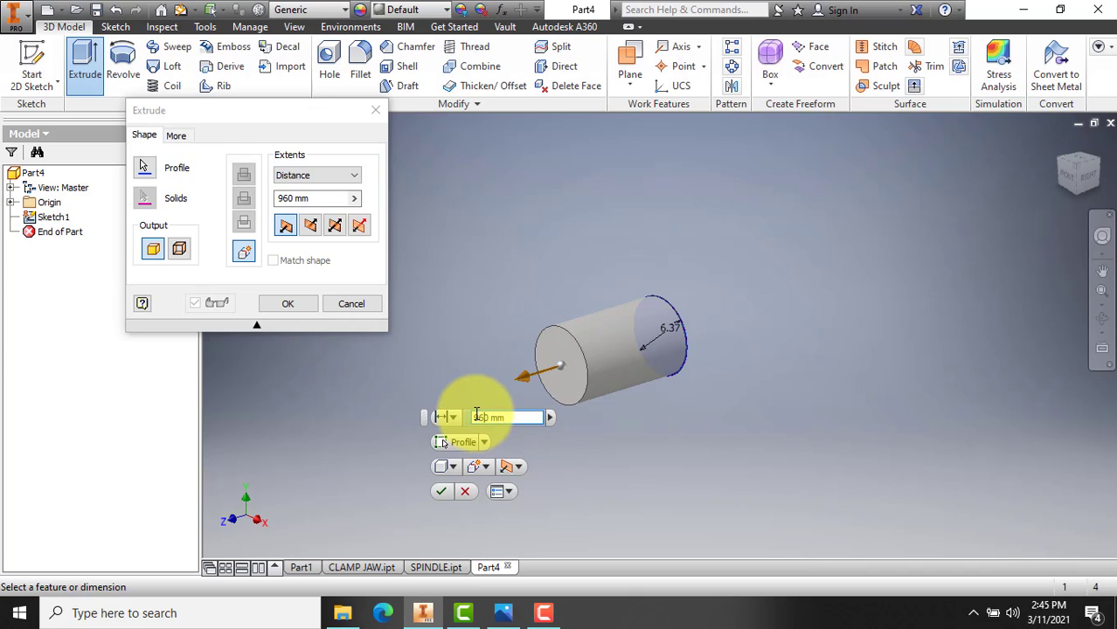
{"action": "left_click", "coordinate": [441, 493]}
{"action": "key", "text": "F6"}
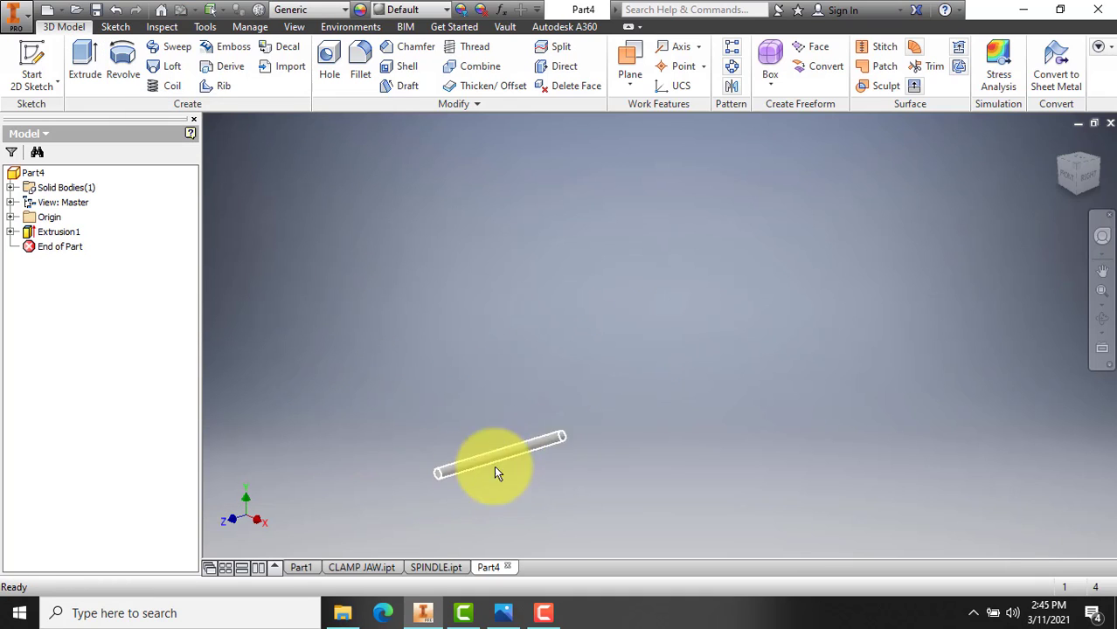
{"action": "scroll", "coordinate": [432, 482], "scroll_direction": "down", "scroll_amount": 3}
{"action": "scroll", "coordinate": [427, 490], "scroll_direction": "up", "scroll_amount": 4}
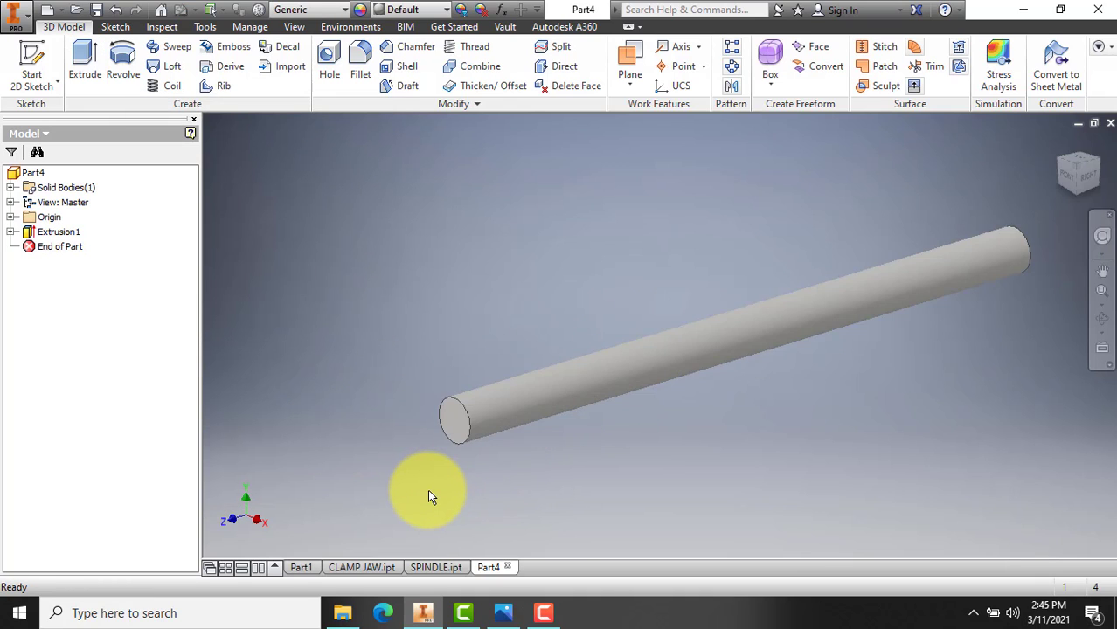
{"action": "scroll", "coordinate": [427, 489], "scroll_direction": "down", "scroll_amount": 3}
{"action": "scroll", "coordinate": [426, 490], "scroll_direction": "up", "scroll_amount": 2}
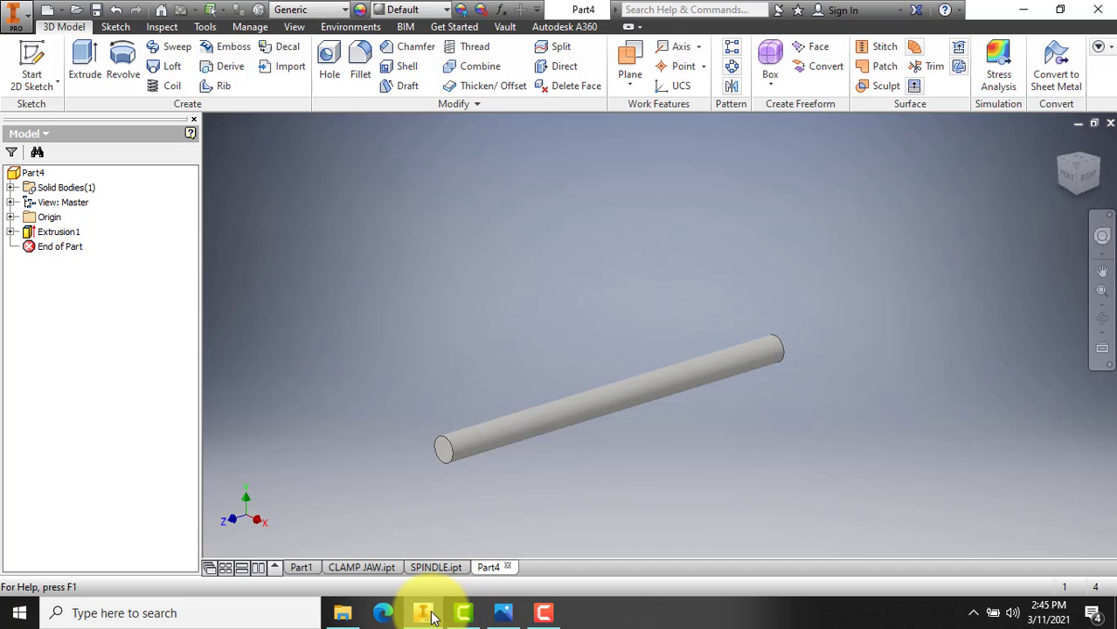
Check the handle in the G-Klem drawing in Photos, return to Inventor and chamfer both end edges of the rod by 0.5 mm.
{"action": "left_click", "coordinate": [503, 612]}
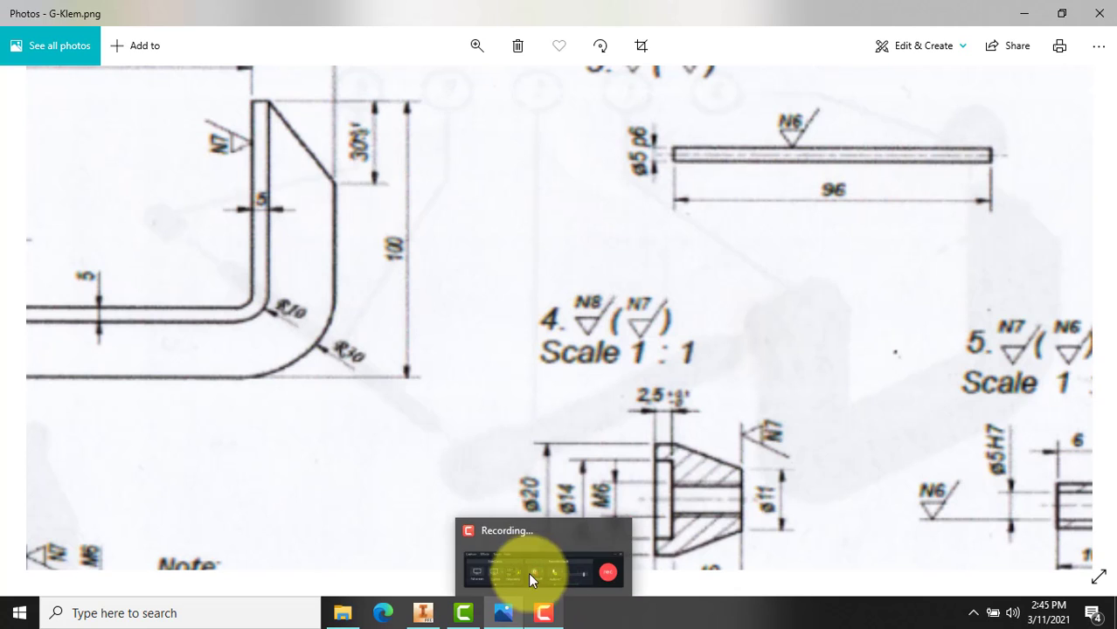
{"action": "mouse_move", "coordinate": [433, 617]}
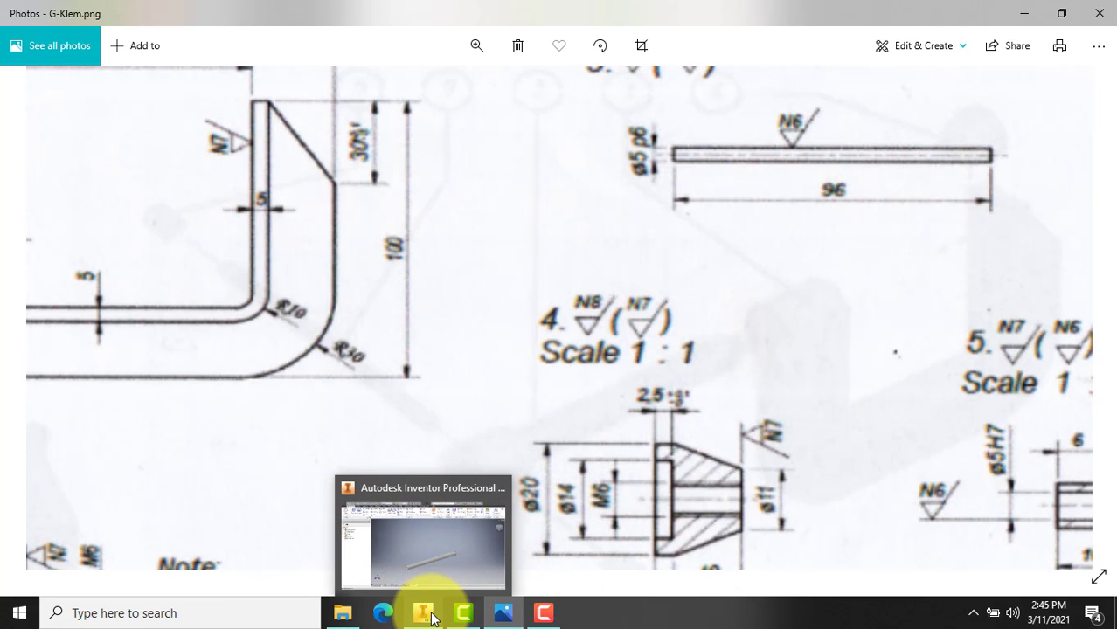
{"action": "left_click", "coordinate": [432, 616]}
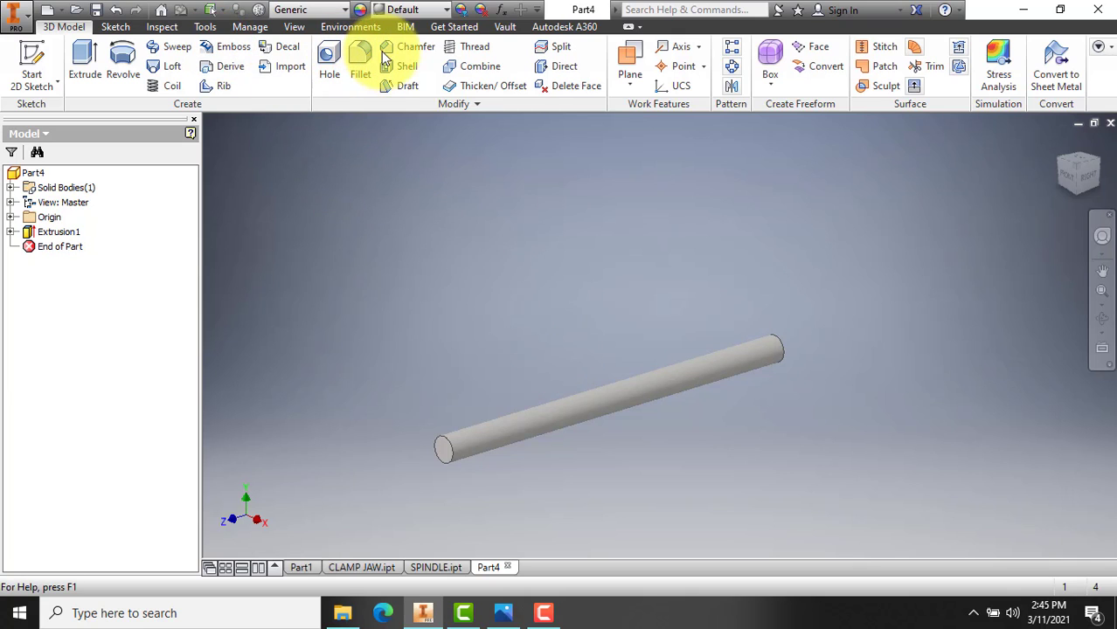
{"action": "left_click", "coordinate": [411, 46]}
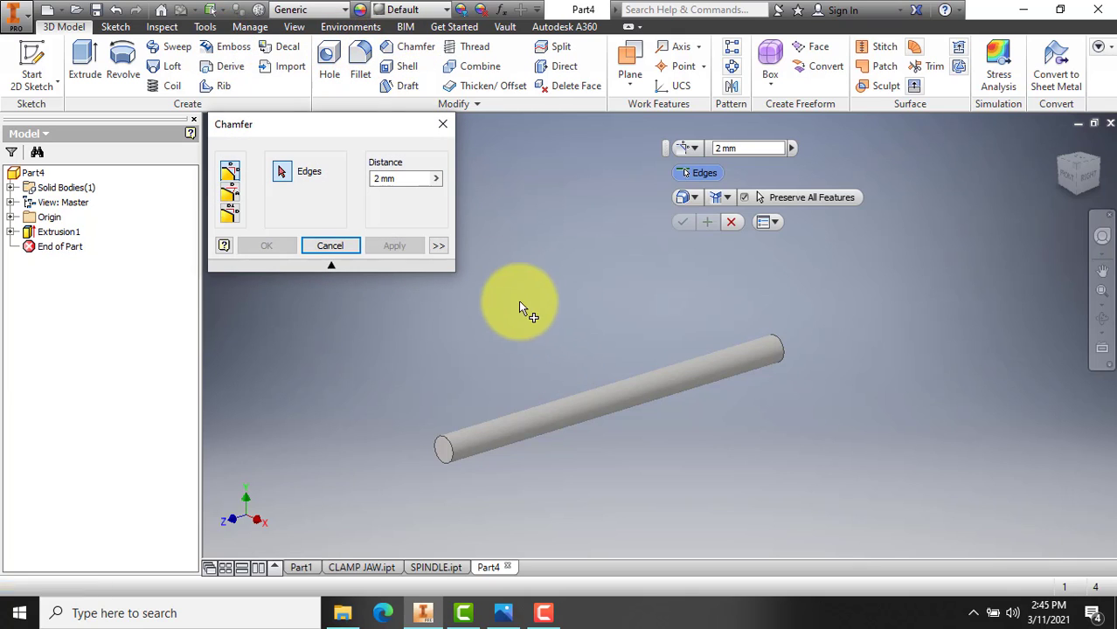
{"action": "double_click", "coordinate": [717, 148]}
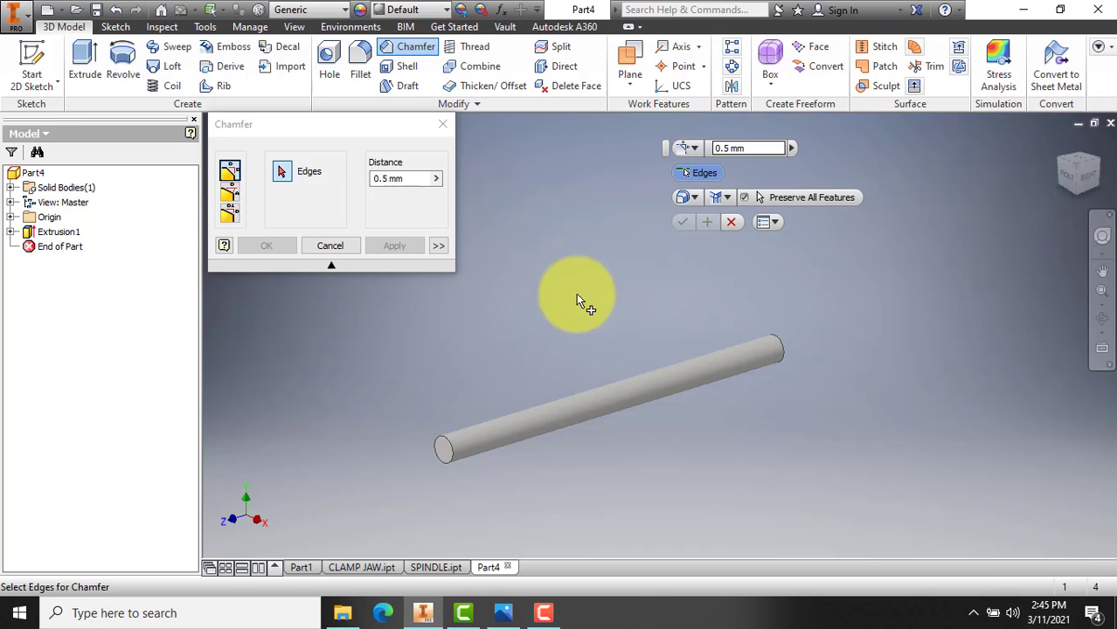
{"action": "left_click", "coordinate": [444, 441]}
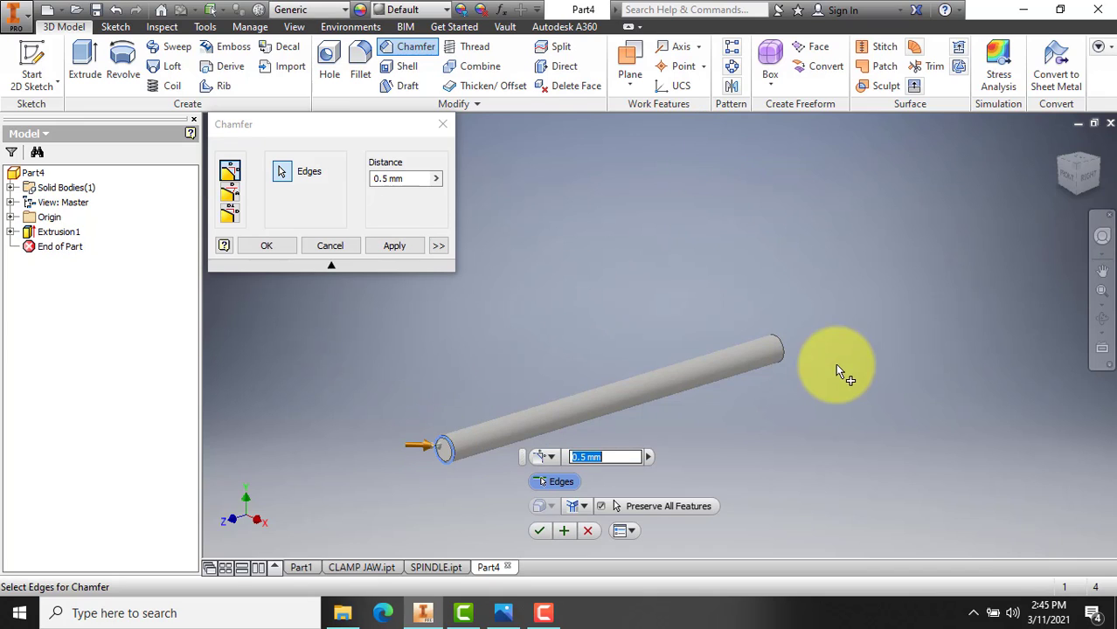
{"action": "left_click", "coordinate": [784, 350]}
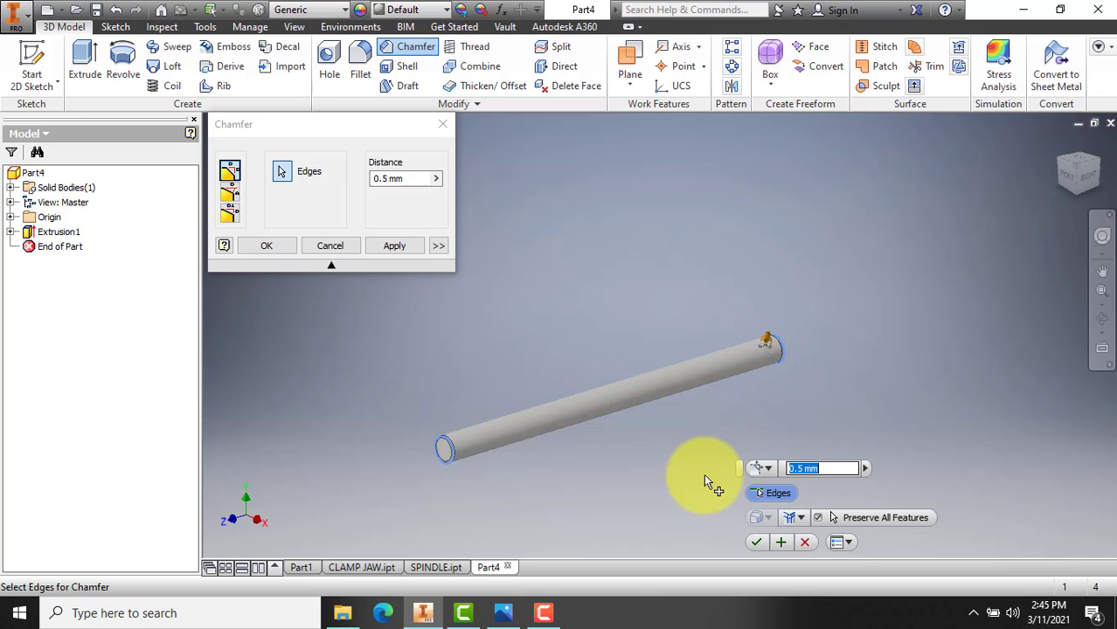
{"action": "left_click", "coordinate": [757, 537]}
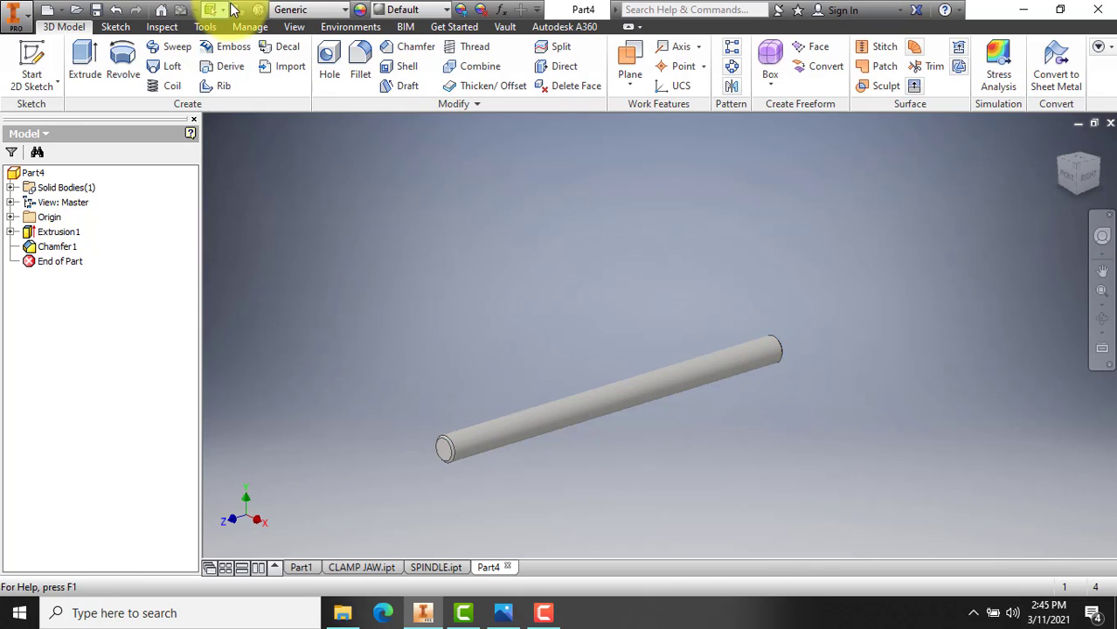
Assign the material Steel, High Strength, Low Alloy to the handle rod.
{"action": "left_click", "coordinate": [345, 11]}
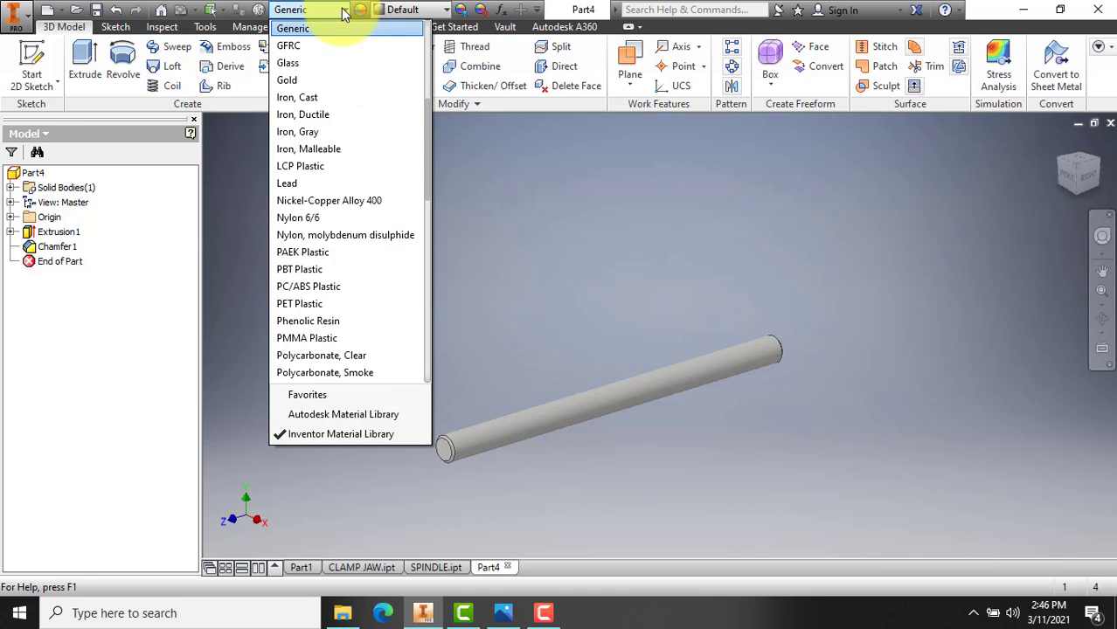
{"action": "left_click_drag", "start_coordinate": [425, 168], "coordinate": [430, 347]}
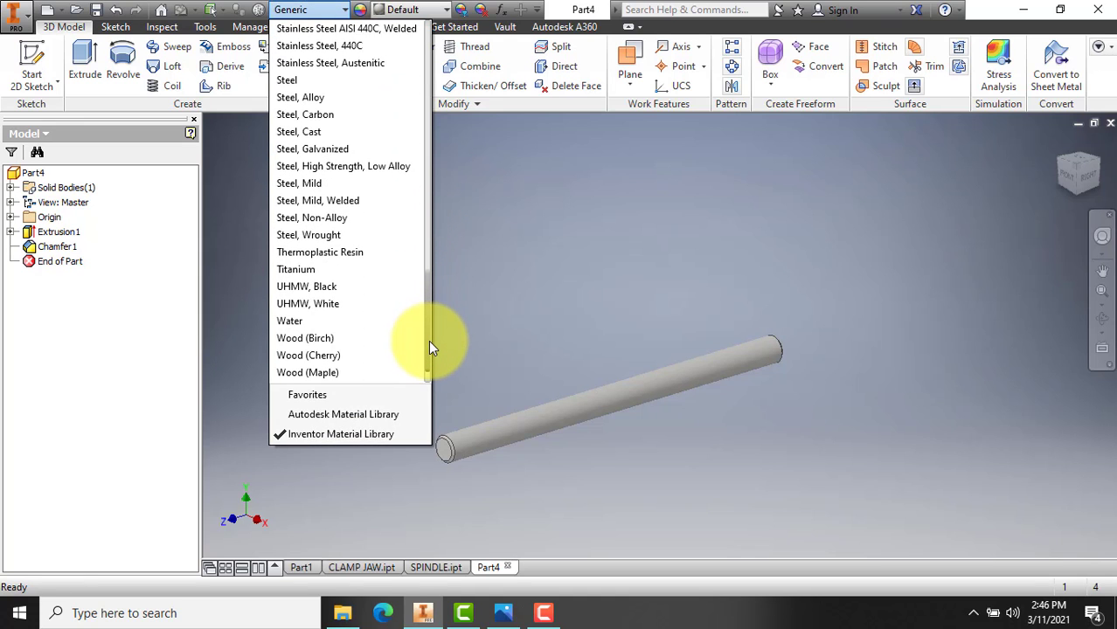
{"action": "left_click", "coordinate": [348, 166]}
{"action": "scroll", "coordinate": [464, 416], "scroll_direction": "down", "scroll_amount": 3}
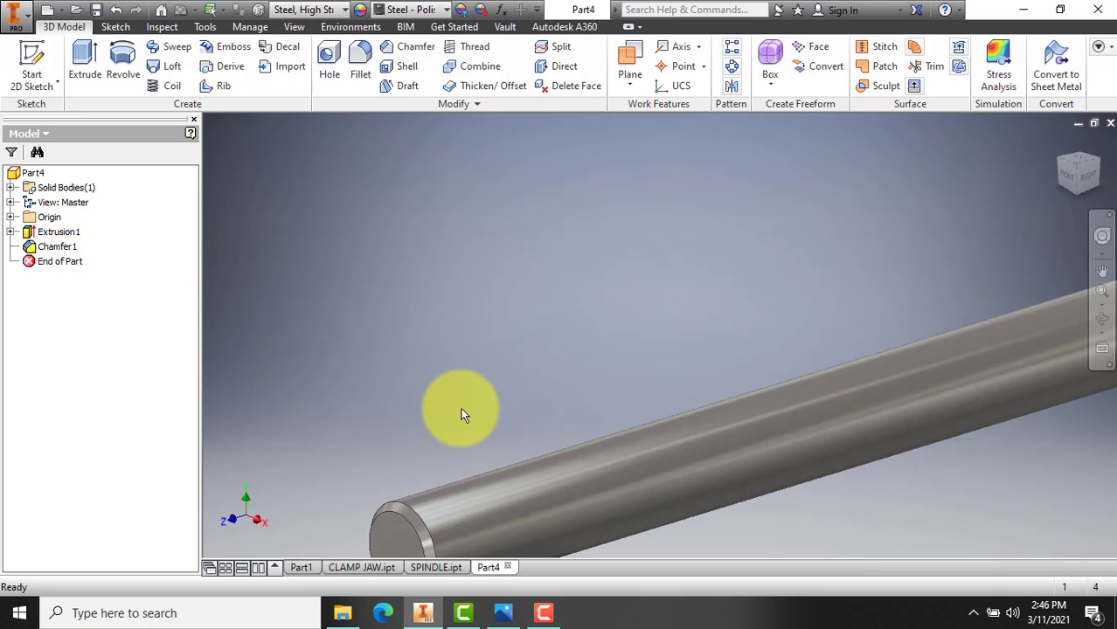
{"action": "scroll", "coordinate": [463, 414], "scroll_direction": "up", "scroll_amount": 4}
{"action": "scroll", "coordinate": [481, 441], "scroll_direction": "down", "scroll_amount": 4}
{"action": "scroll", "coordinate": [480, 441], "scroll_direction": "up", "scroll_amount": 2}
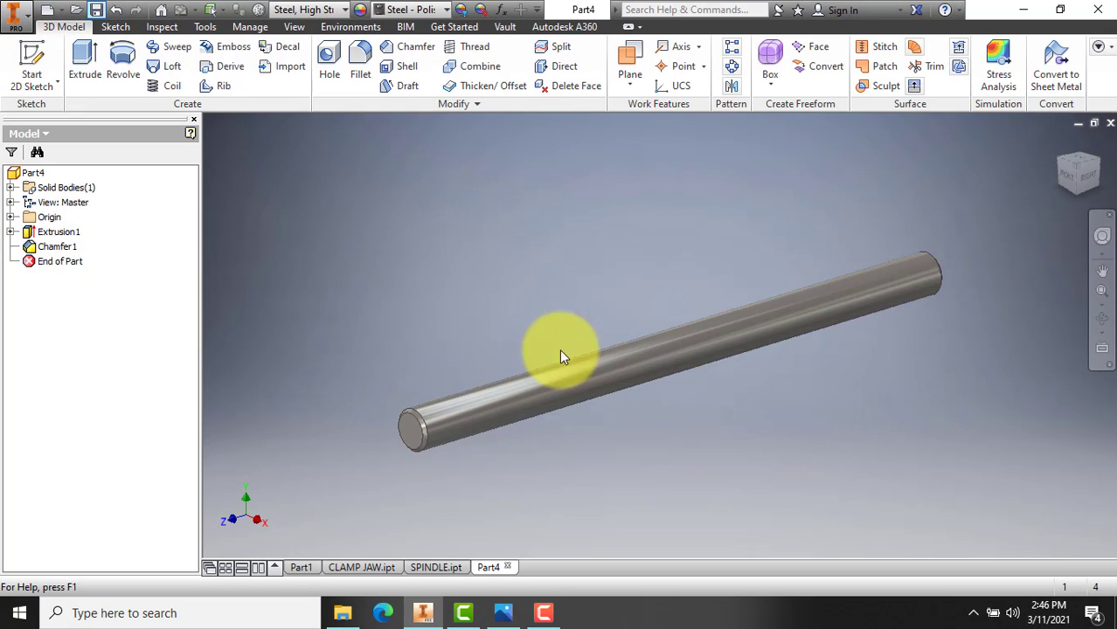
Look up the part name in the drawing's parts list in Photos and save the Inventor part as HANDLE in the G-KLEM folder.
{"action": "left_click", "coordinate": [502, 618]}
{"action": "left_click_drag", "start_coordinate": [673, 457], "coordinate": [672, 171]}
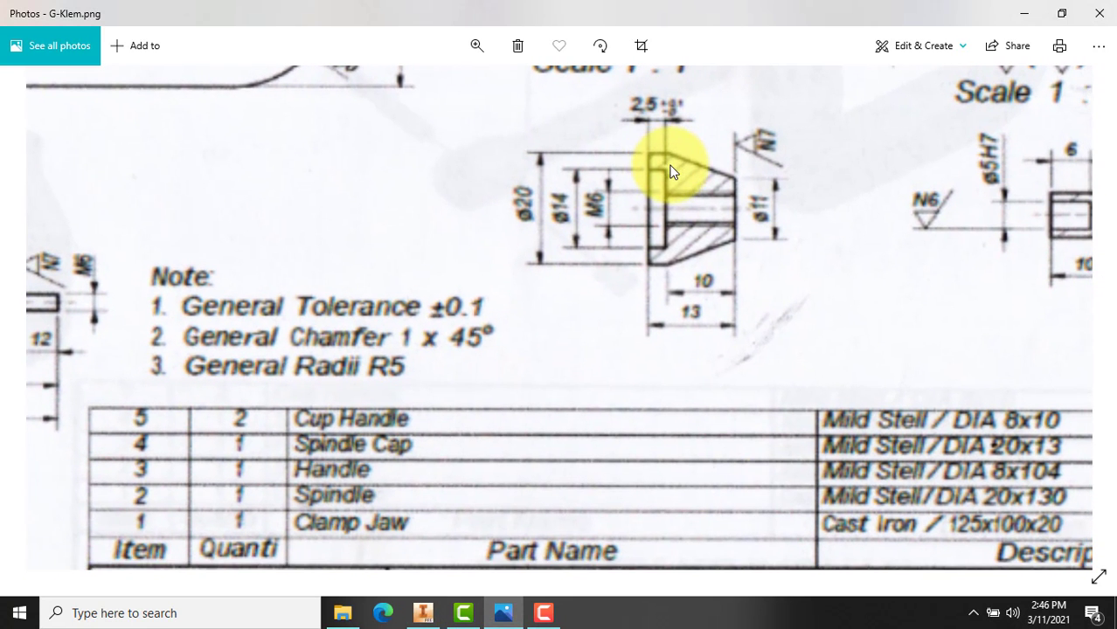
{"action": "left_click", "coordinate": [425, 612]}
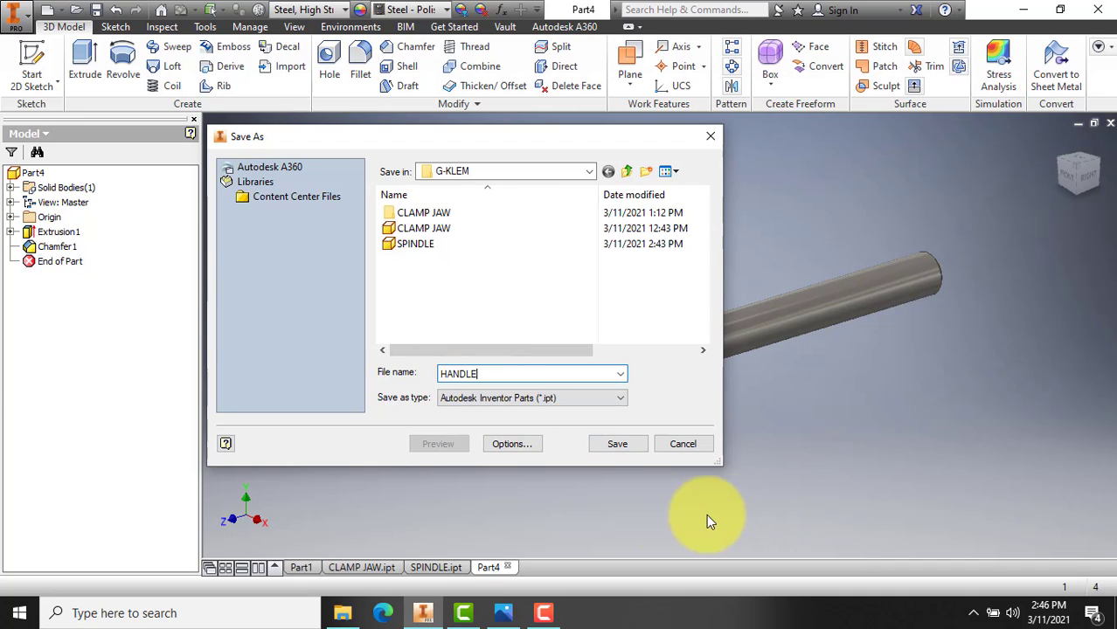
{"action": "left_click", "coordinate": [605, 443]}
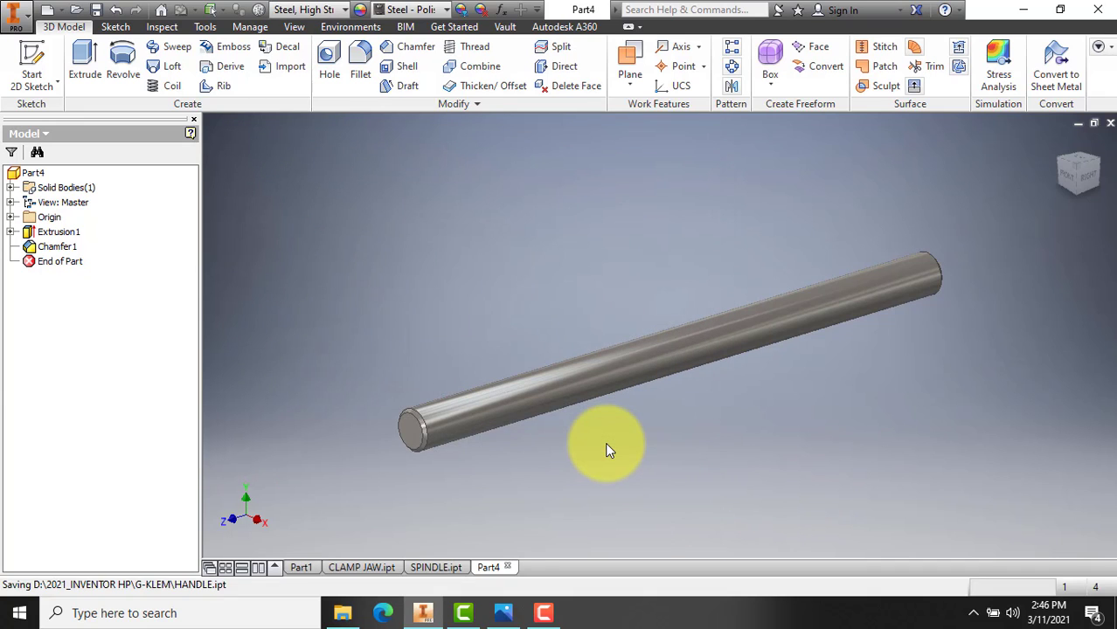
Switch to the G-Klem drawing in Photos and examine the dimensions of the spindle cap, item 4.
{"action": "left_click", "coordinate": [495, 617]}
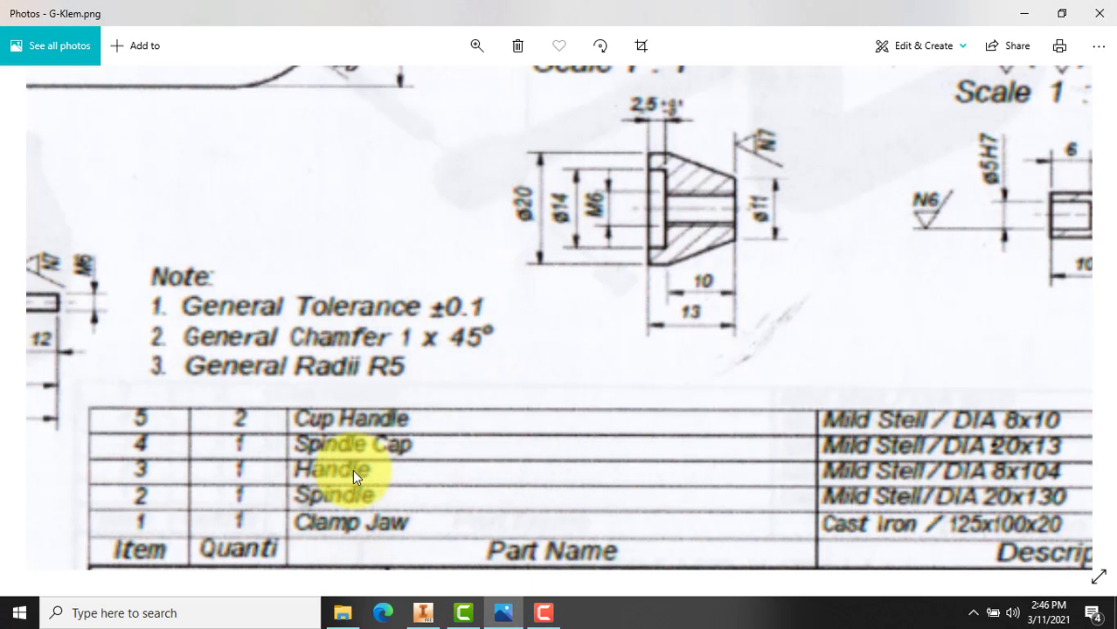
{"action": "left_click_drag", "start_coordinate": [604, 450], "coordinate": [591, 543]}
{"action": "mouse_move", "coordinate": [616, 392]}
{"action": "left_mouse_down"}
{"action": "mouse_move", "coordinate": [590, 443]}
{"action": "mouse_move", "coordinate": [605, 395]}
{"action": "left_mouse_up"}
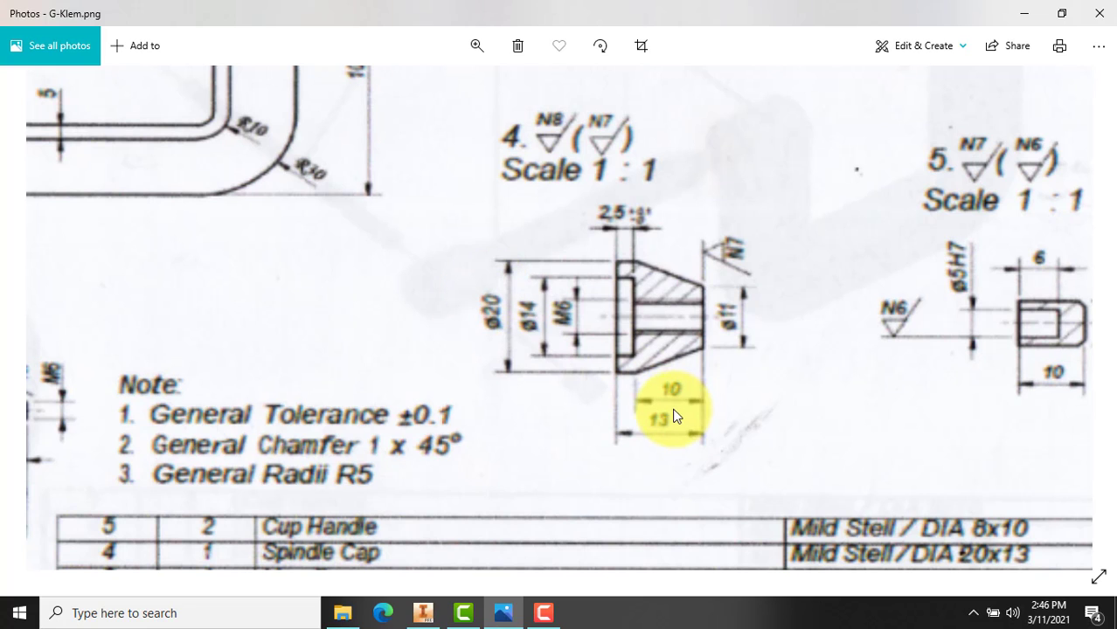
Switch to Inventor and create a new part from the metric Standard (mm).ipt template.
{"action": "left_click", "coordinate": [426, 613]}
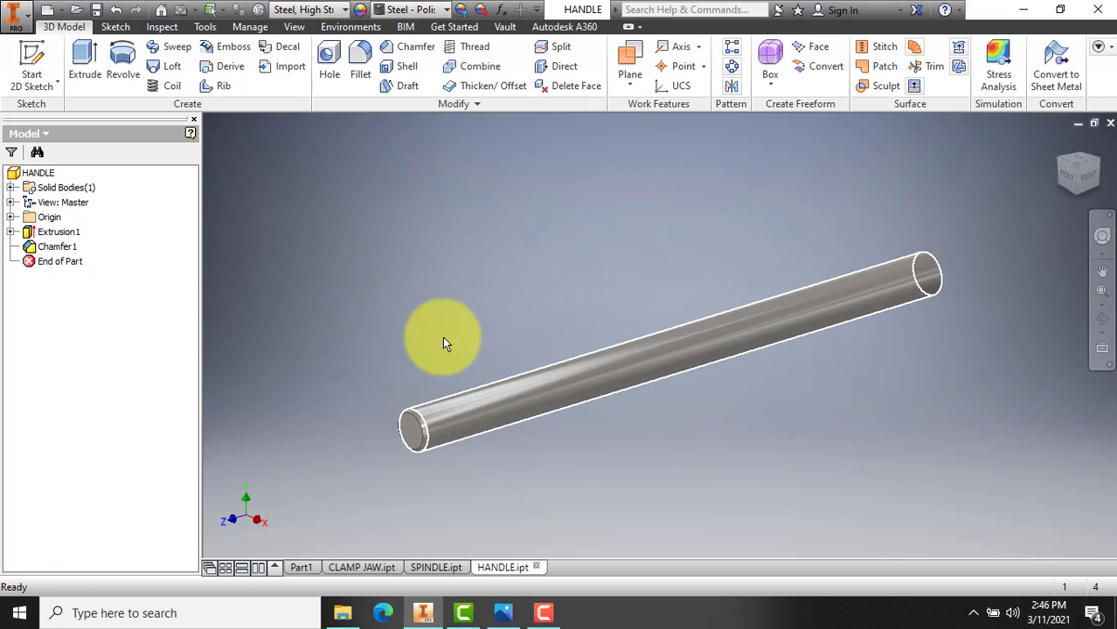
{"action": "left_click", "coordinate": [50, 10]}
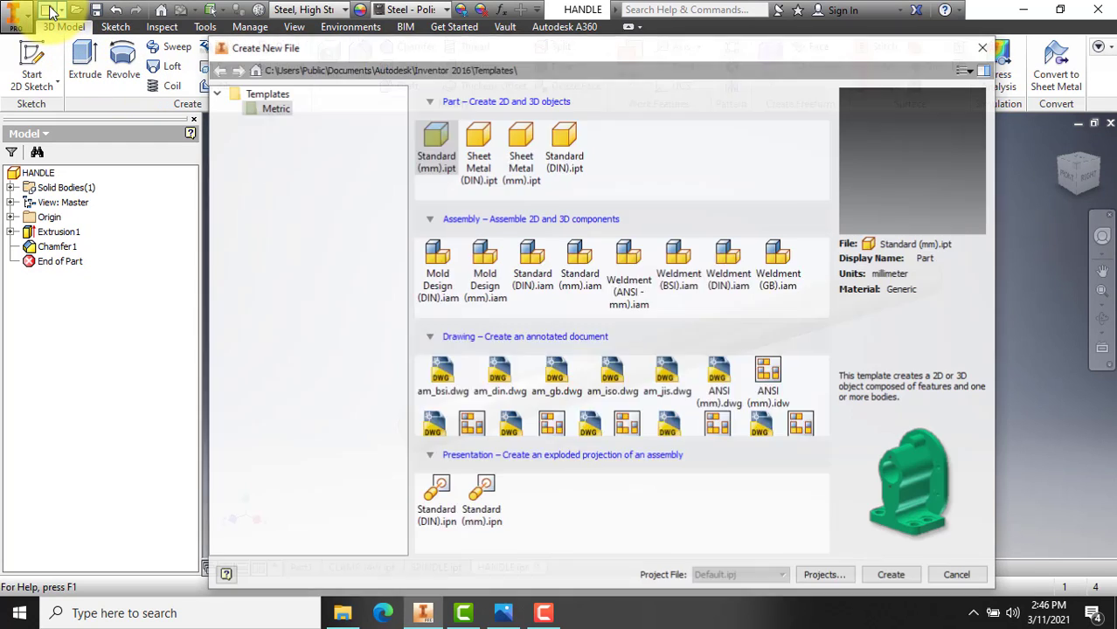
{"action": "left_click", "coordinate": [273, 105]}
{"action": "left_click", "coordinate": [588, 161]}
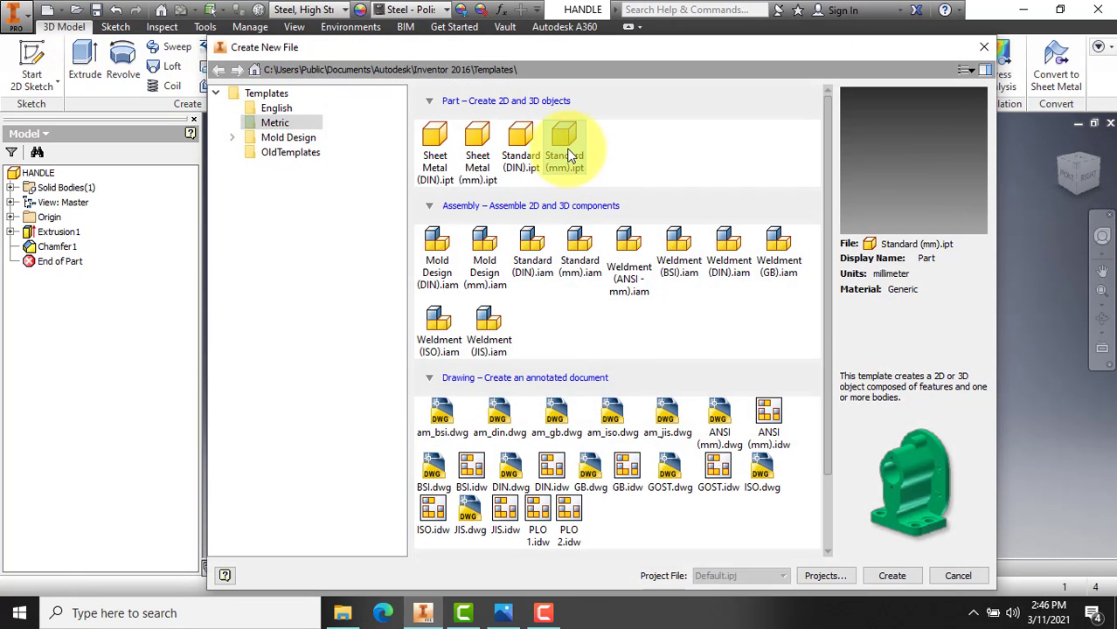
{"action": "left_click", "coordinate": [893, 577]}
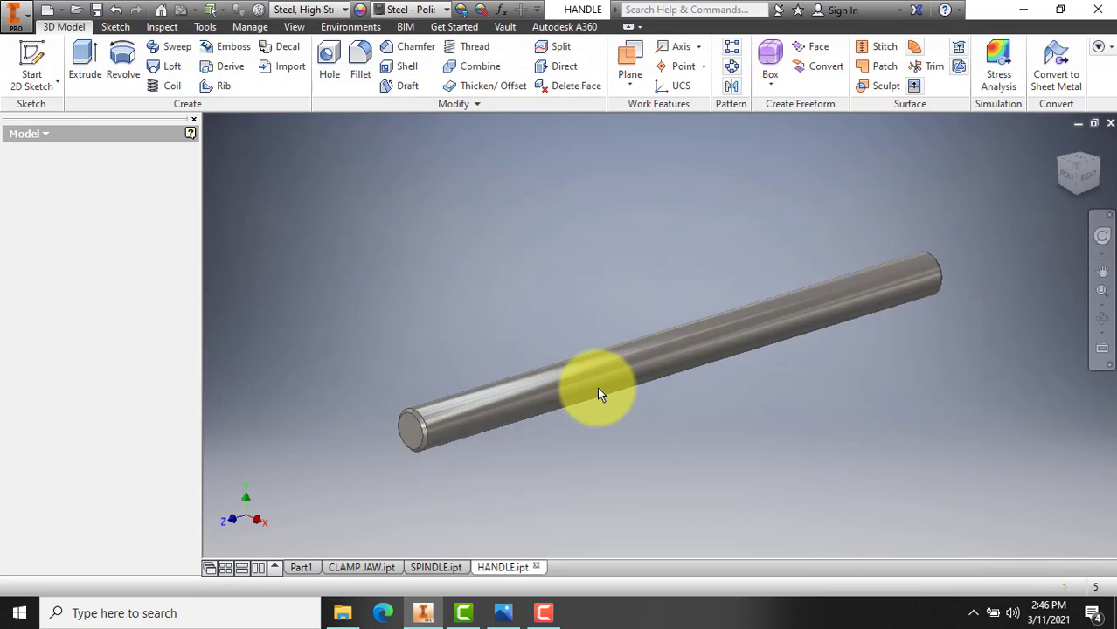
Sketch a 20 mm diameter circle centred on the origin on the XY plane and finish the sketch.
{"action": "left_click", "coordinate": [31, 58]}
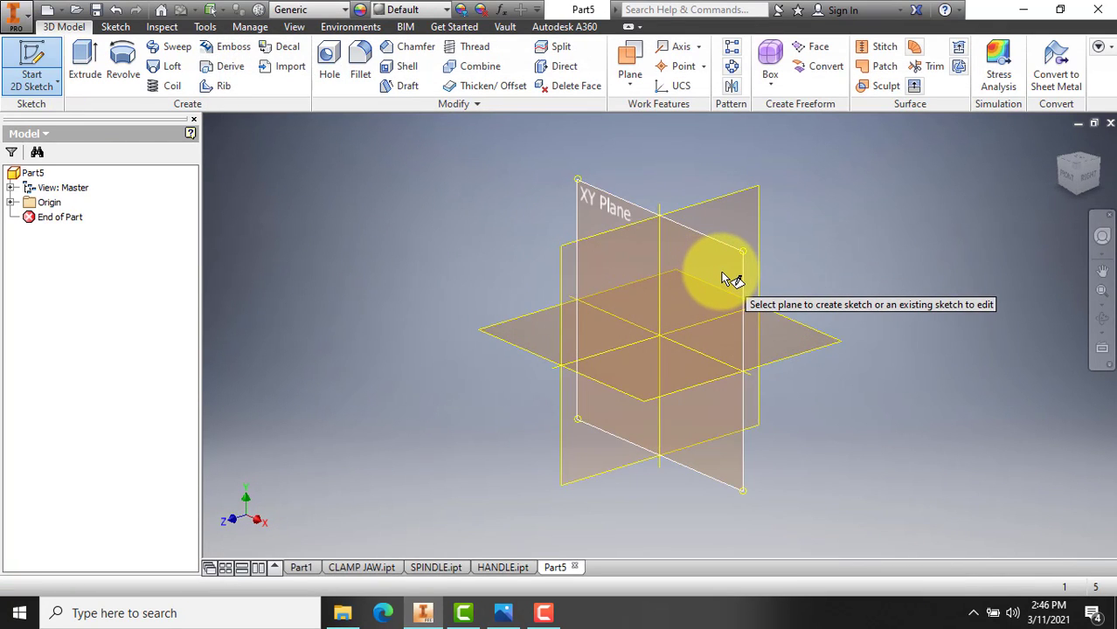
{"action": "left_click", "coordinate": [723, 276]}
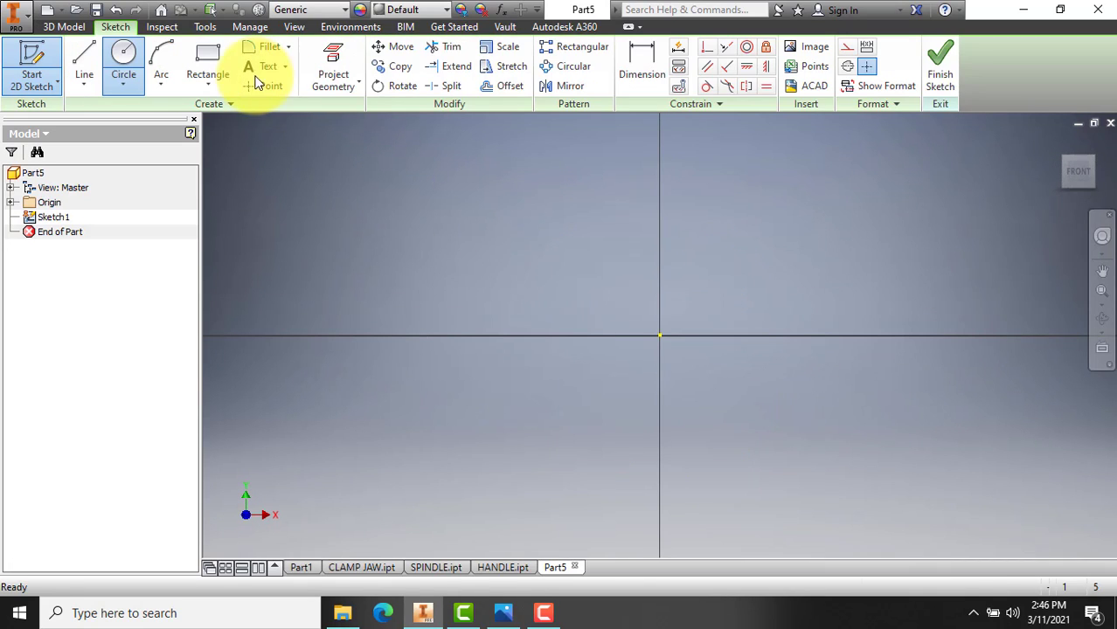
{"action": "left_click", "coordinate": [123, 54]}
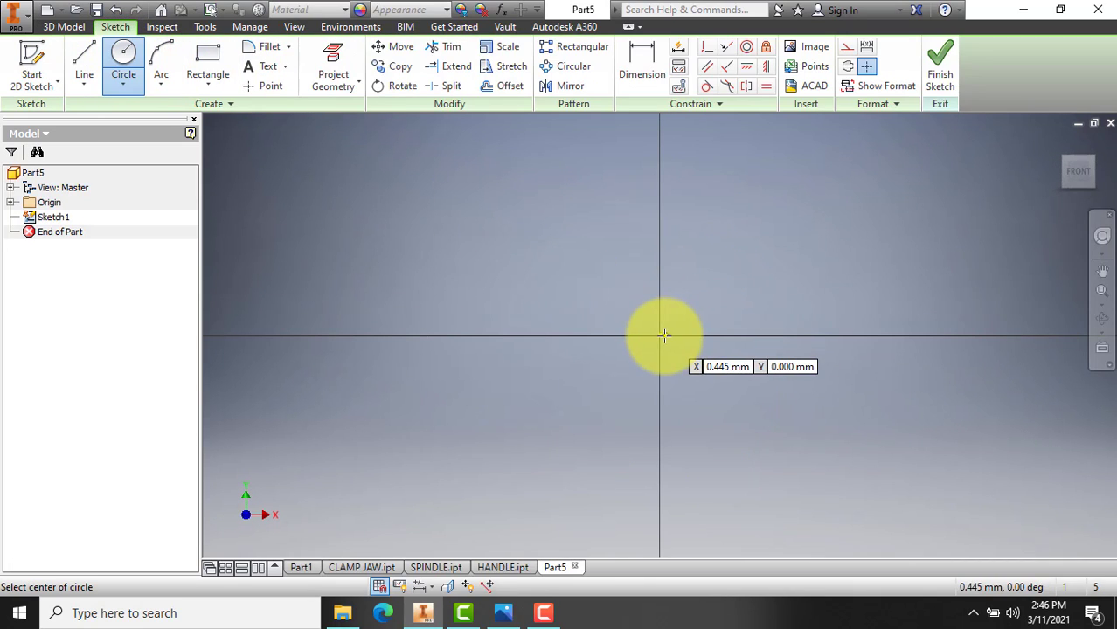
{"action": "left_click", "coordinate": [661, 336]}
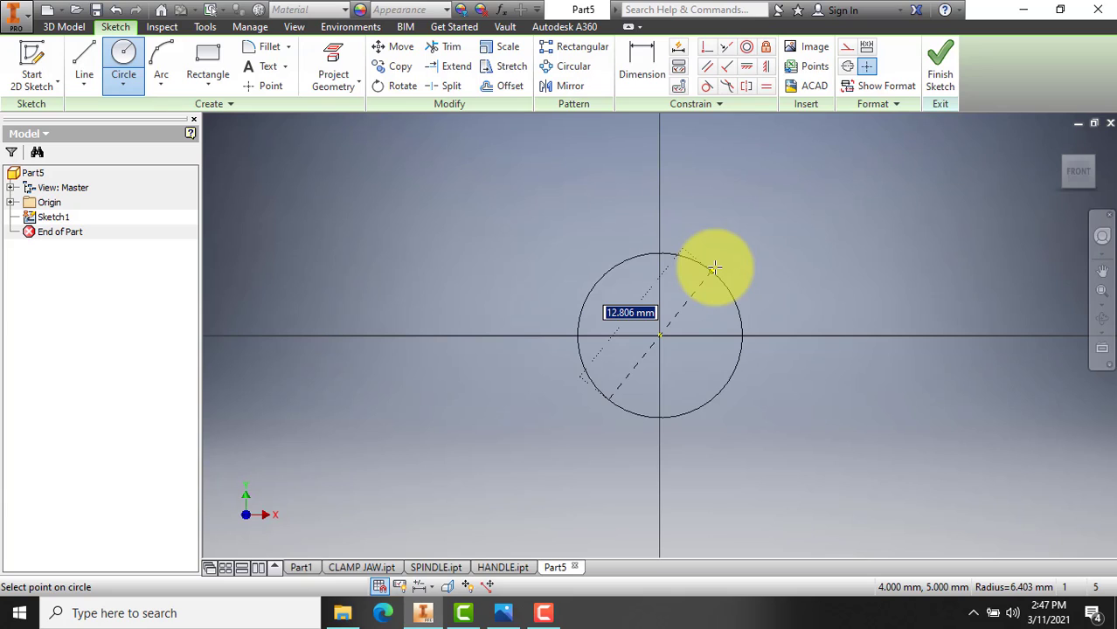
{"action": "type", "text": "20"}
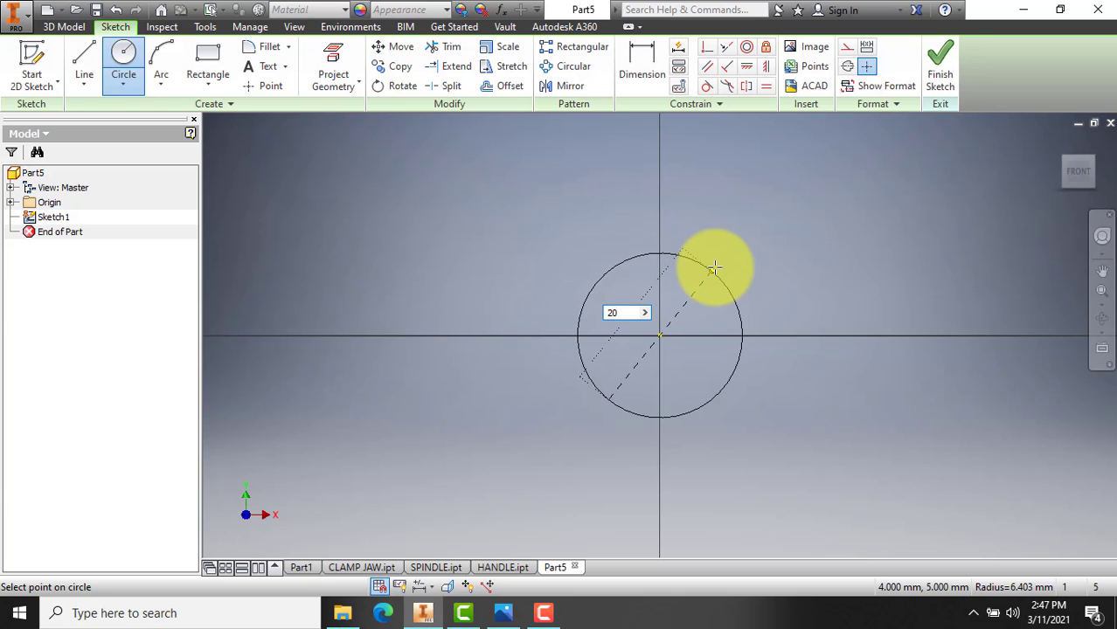
{"action": "key", "text": "Return"}
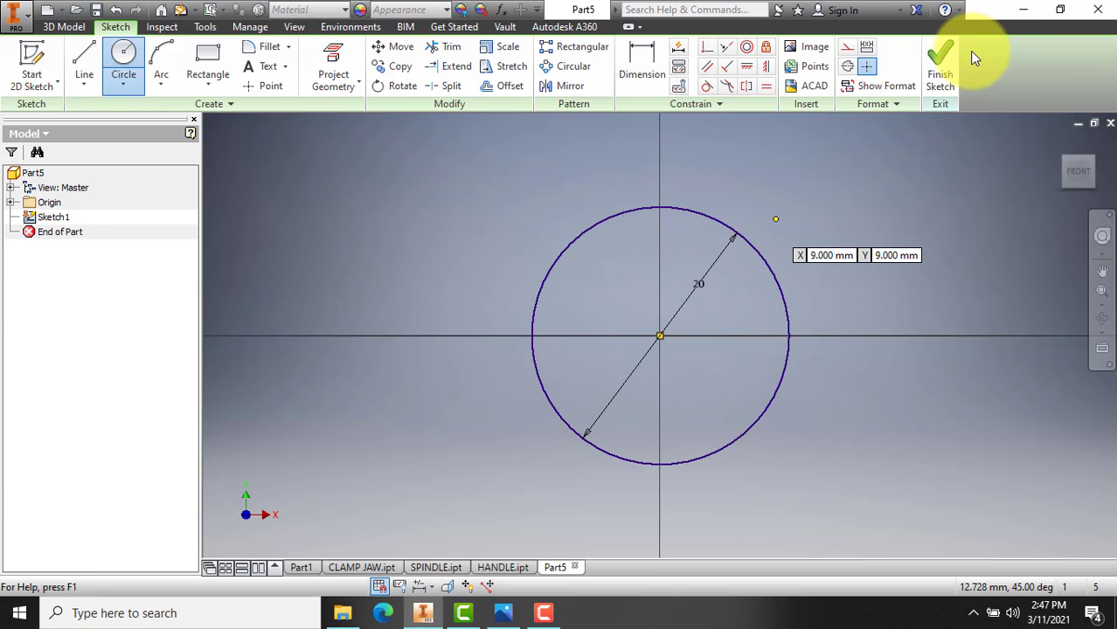
{"action": "left_click", "coordinate": [943, 76]}
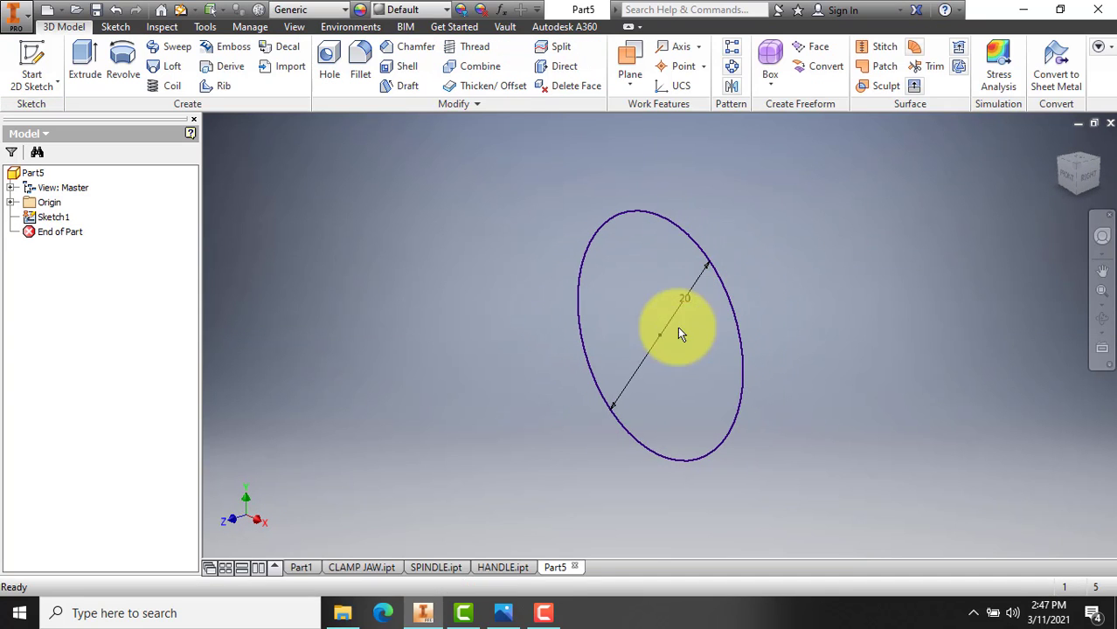
Check the spindle cap's length in the reference drawing and extrude the circle 13 mm into a solid cylinder.
{"action": "left_click", "coordinate": [503, 613]}
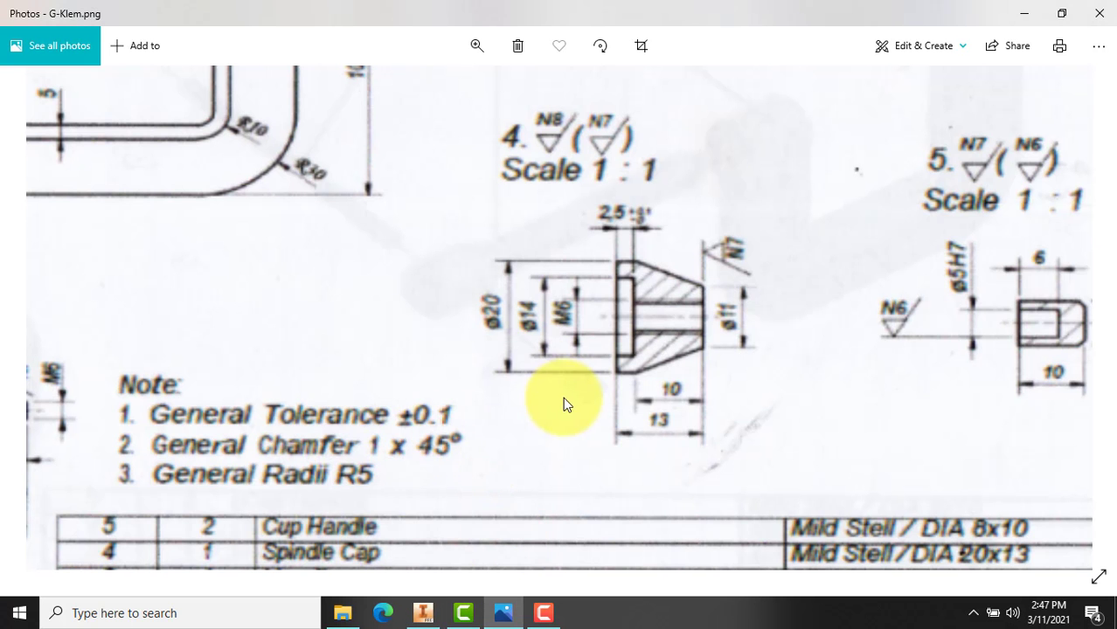
{"action": "left_click", "coordinate": [423, 613]}
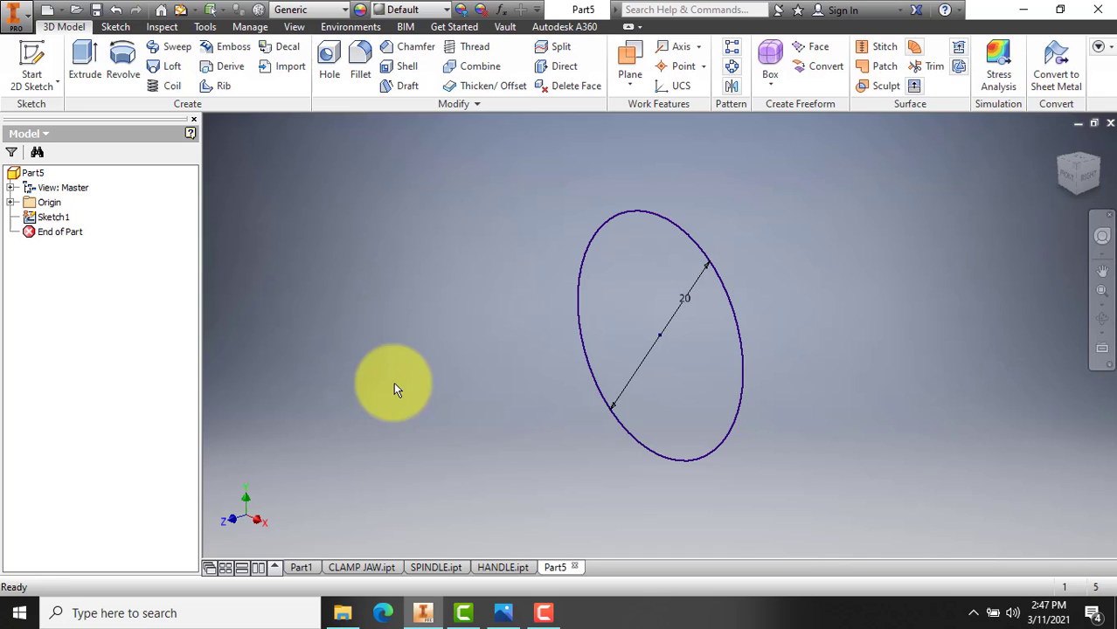
{"action": "left_click", "coordinate": [76, 53]}
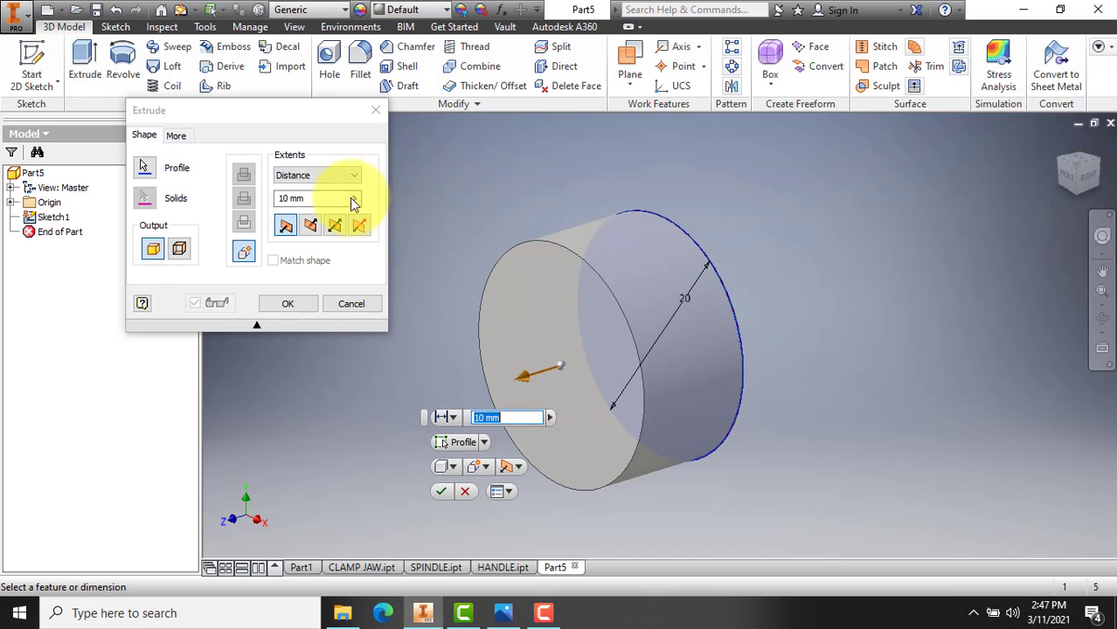
{"action": "left_click", "coordinate": [297, 202]}
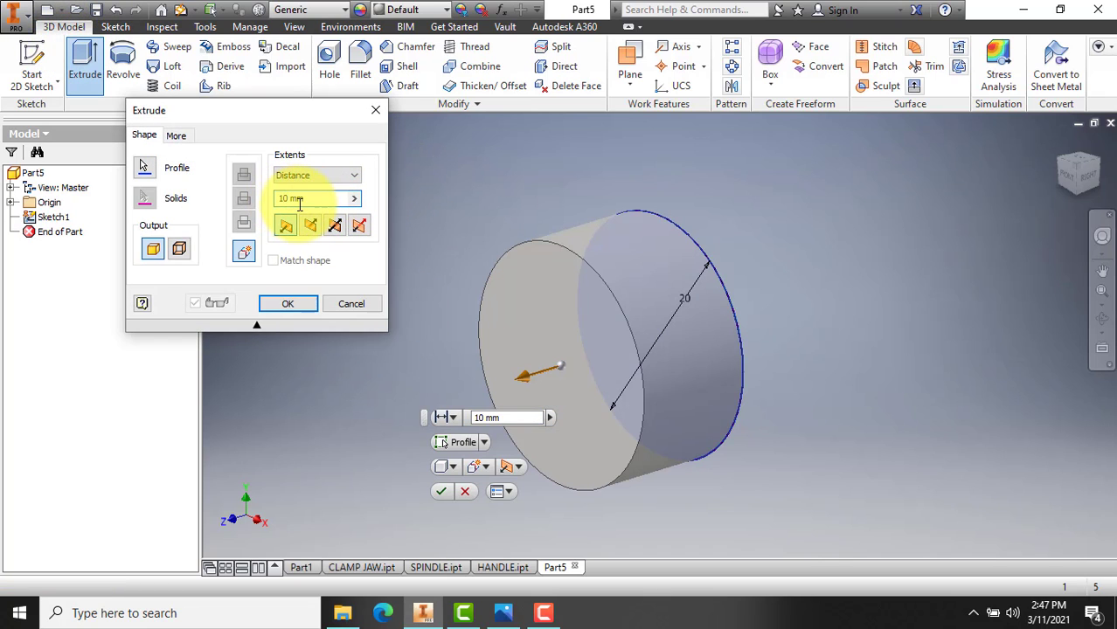
{"action": "type", "text": "3"}
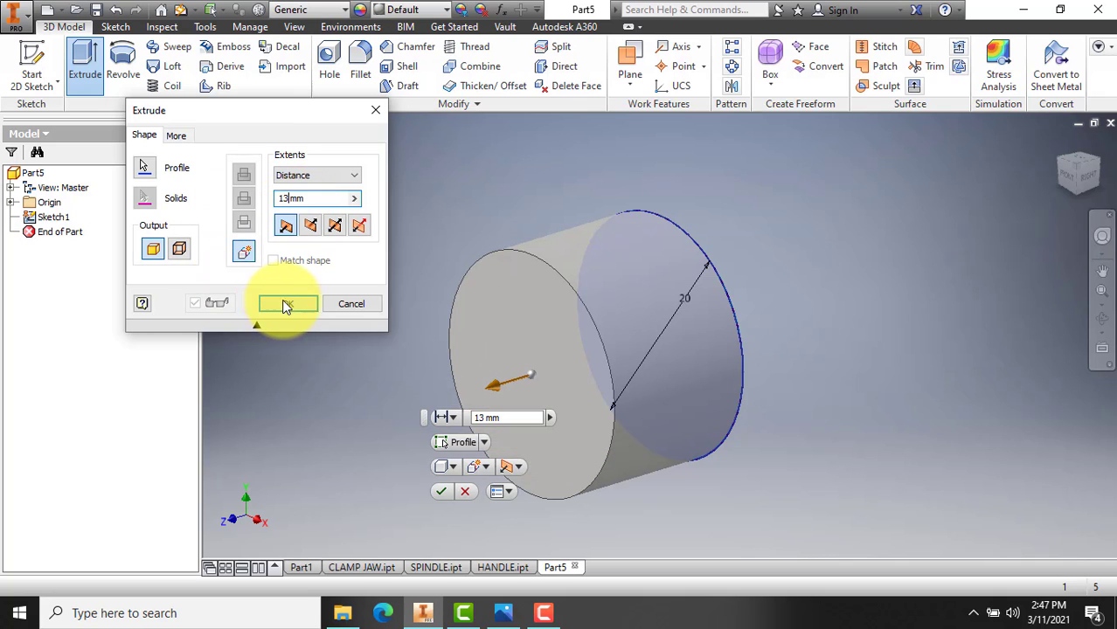
{"action": "left_click", "coordinate": [288, 302]}
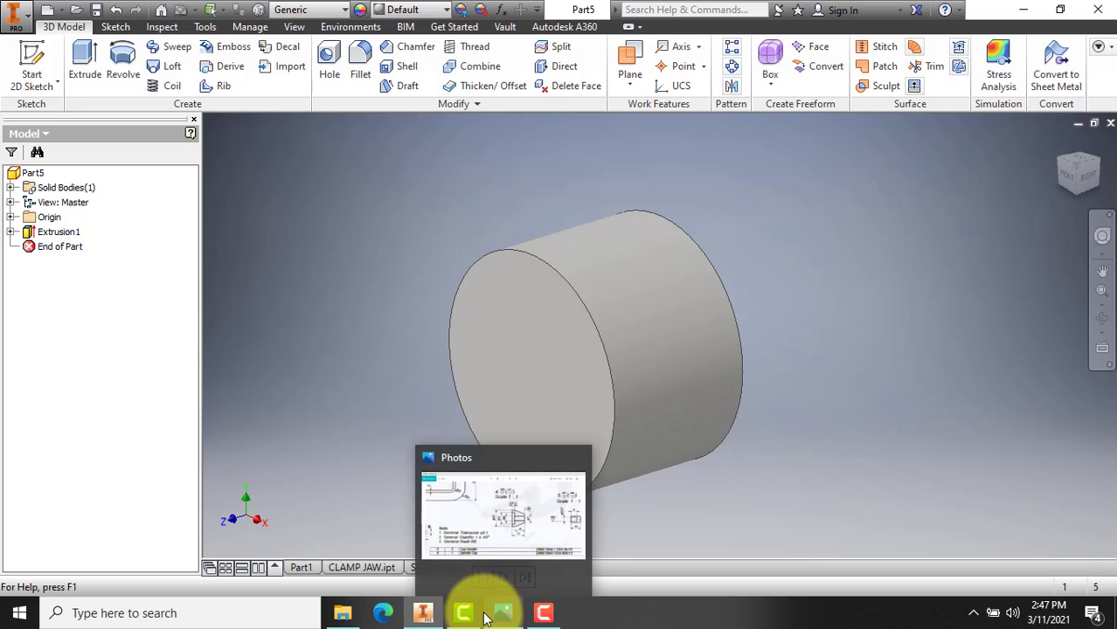
Following the reference drawing, chamfer the cylinder's rear circular edge with two distances, Distance1 4.5 mm and Distance2 10 mm.
{"action": "mouse_move", "coordinate": [435, 619]}
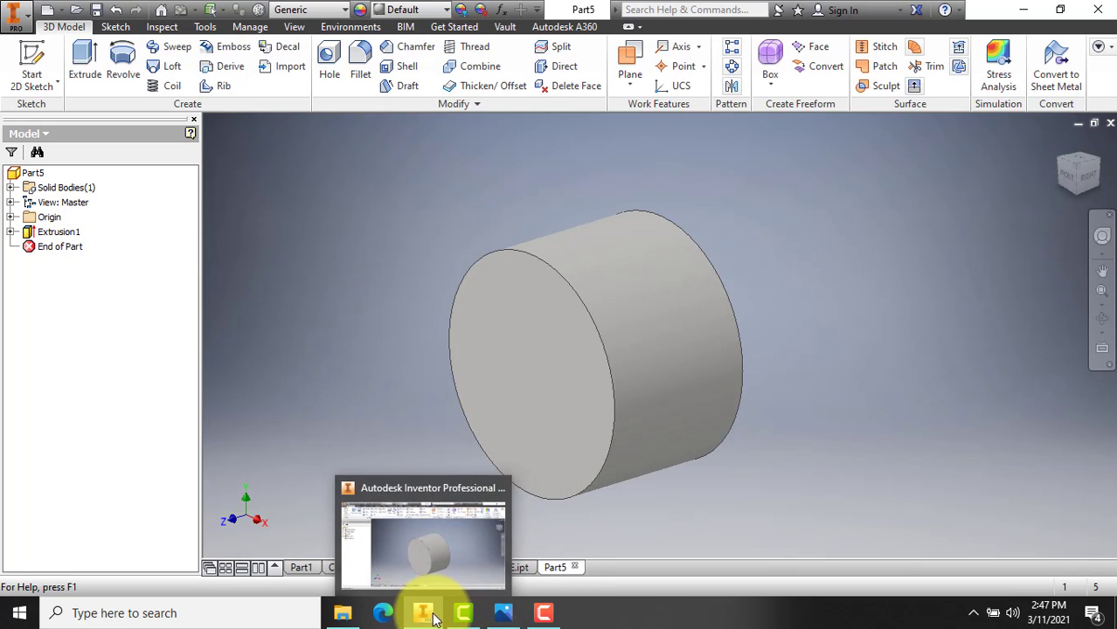
{"action": "left_click", "coordinate": [505, 615]}
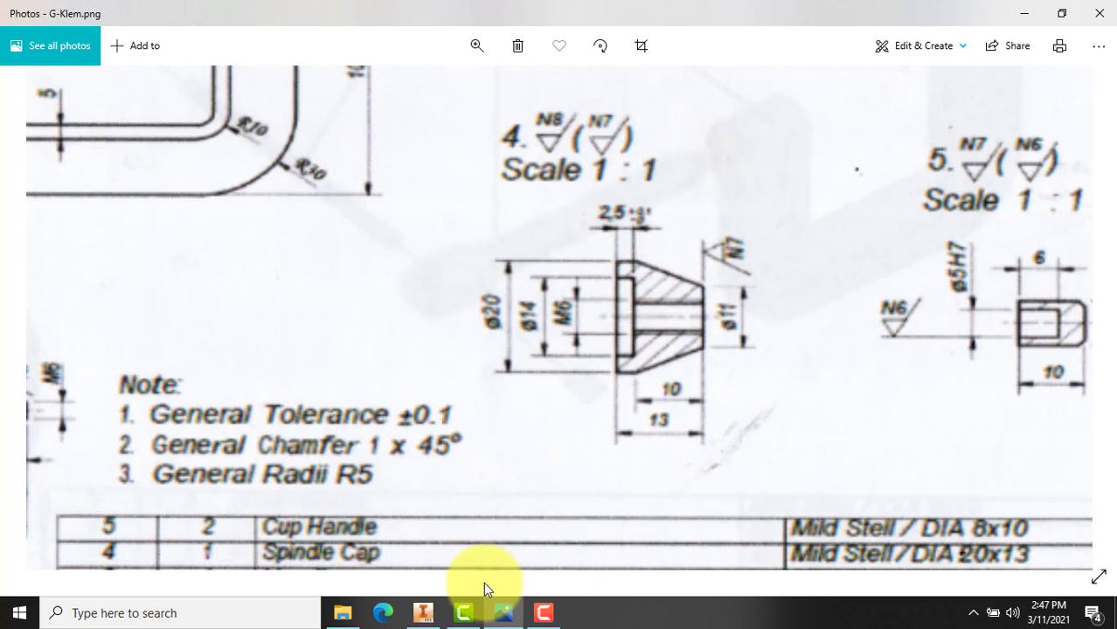
{"action": "left_click", "coordinate": [424, 614]}
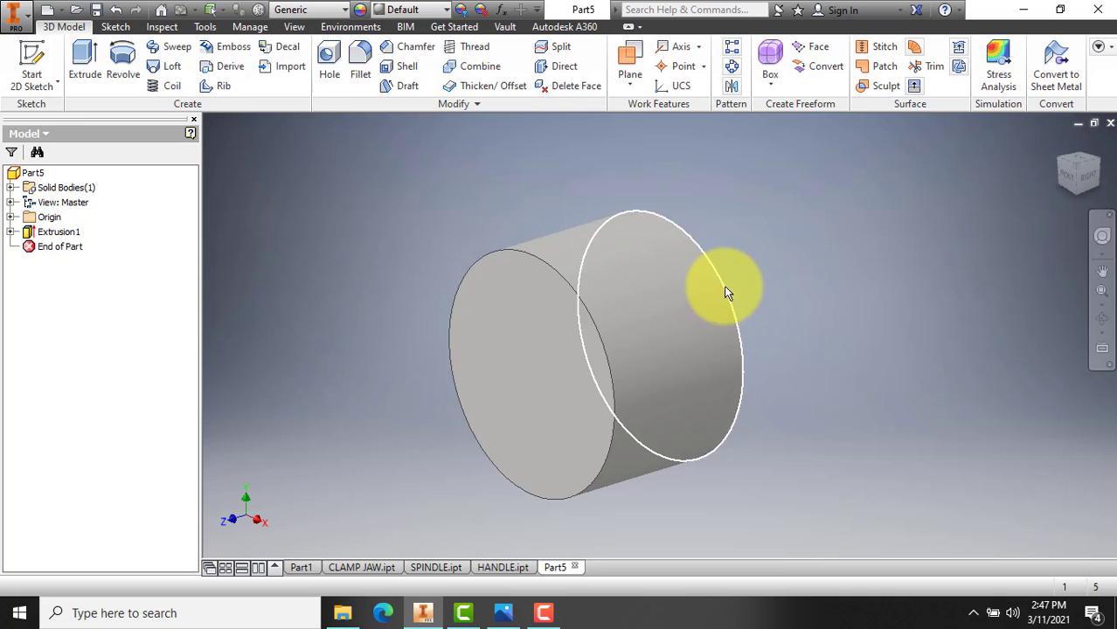
{"action": "left_click", "coordinate": [392, 48]}
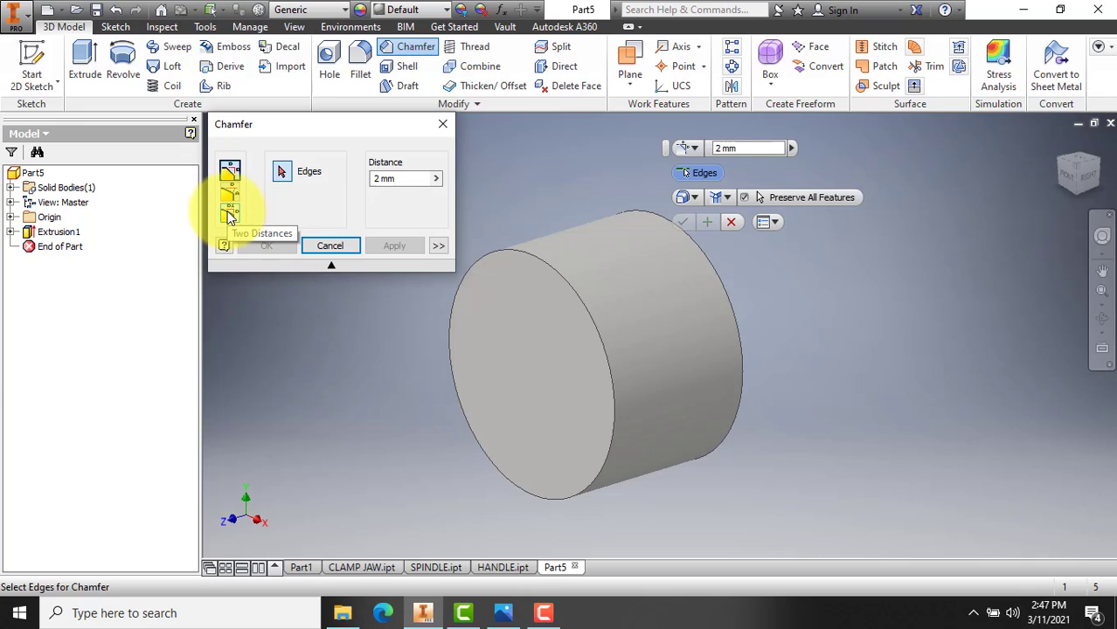
{"action": "left_click", "coordinate": [229, 217]}
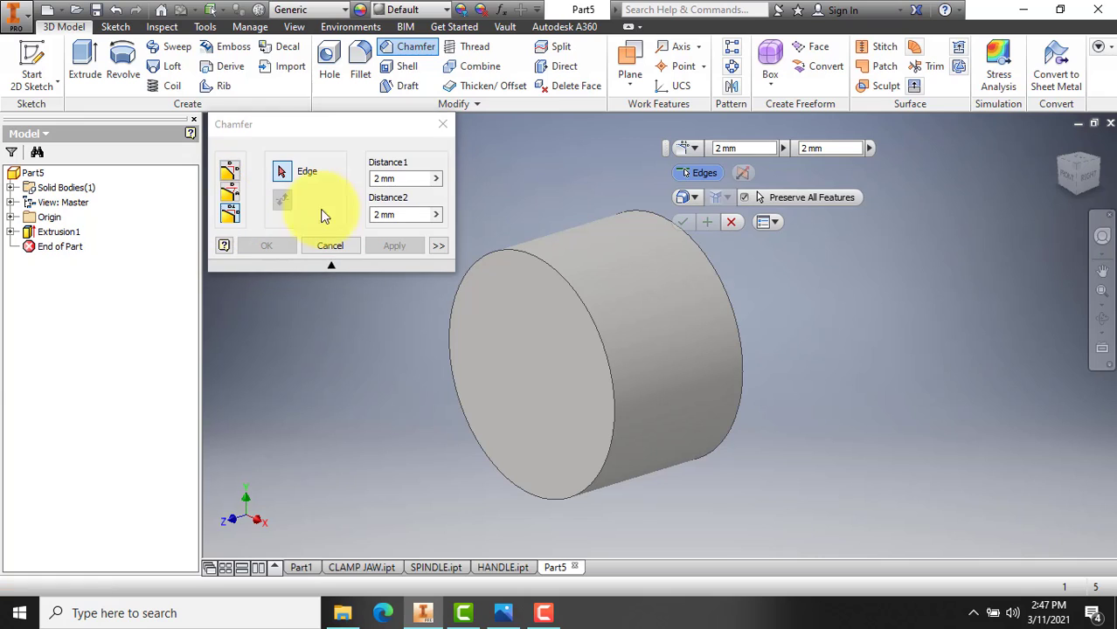
{"action": "left_click", "coordinate": [708, 254]}
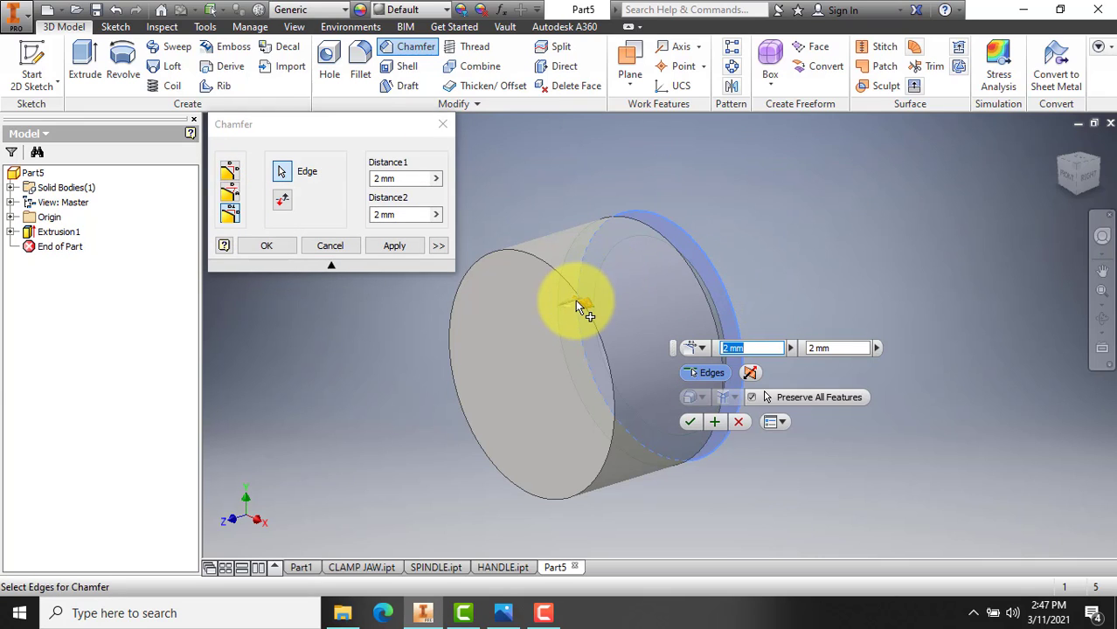
{"action": "left_click_drag", "start_coordinate": [569, 301], "coordinate": [508, 314]}
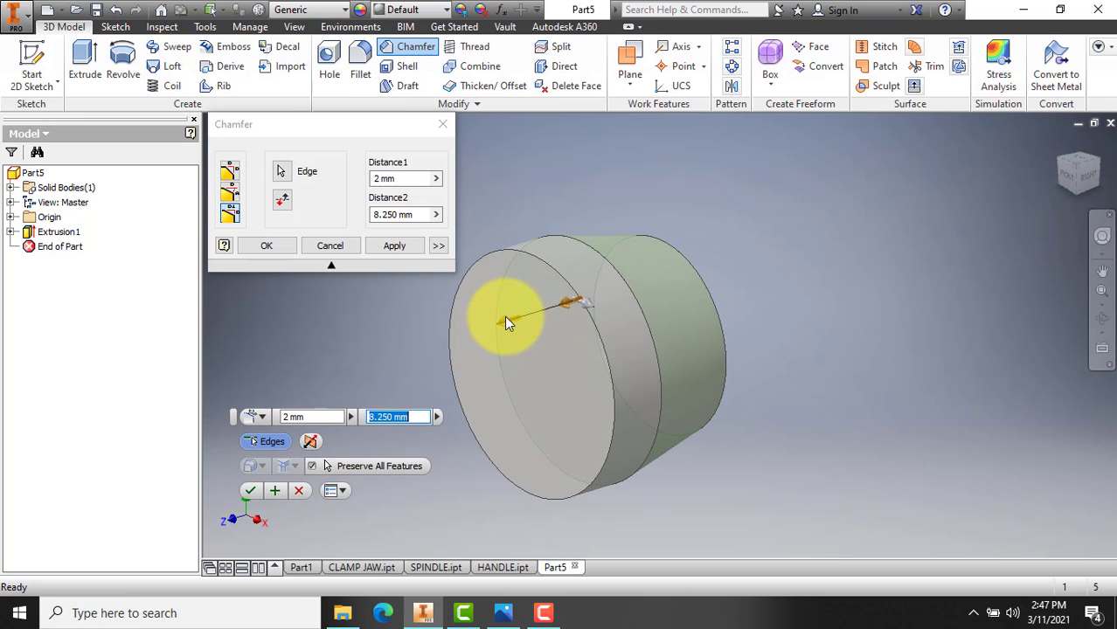
{"action": "left_click", "coordinate": [398, 247]}
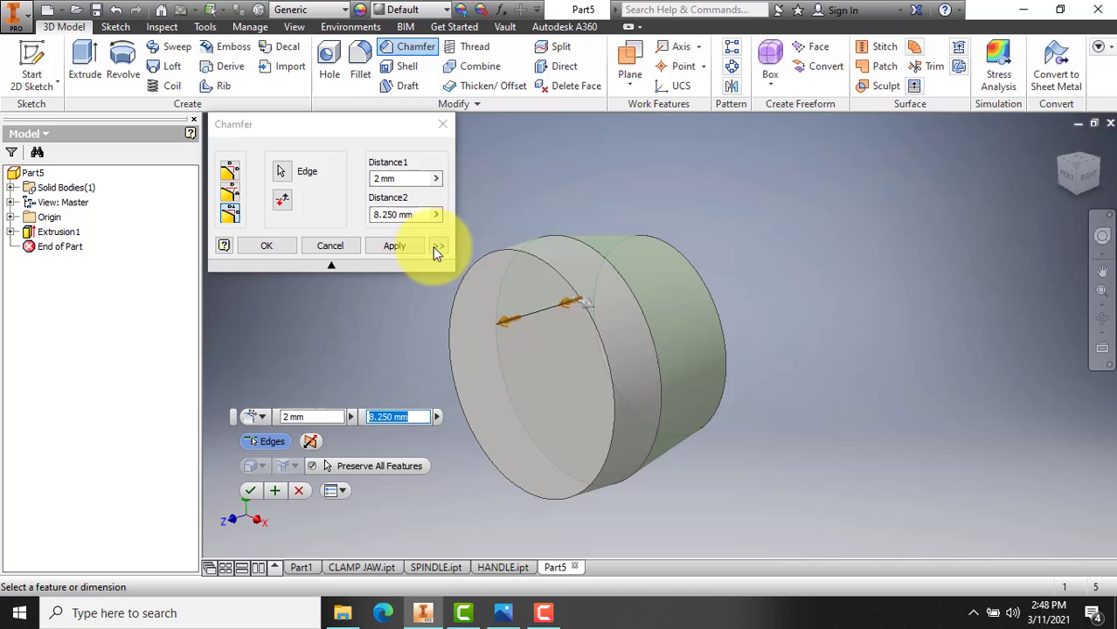
{"action": "left_click", "coordinate": [398, 216]}
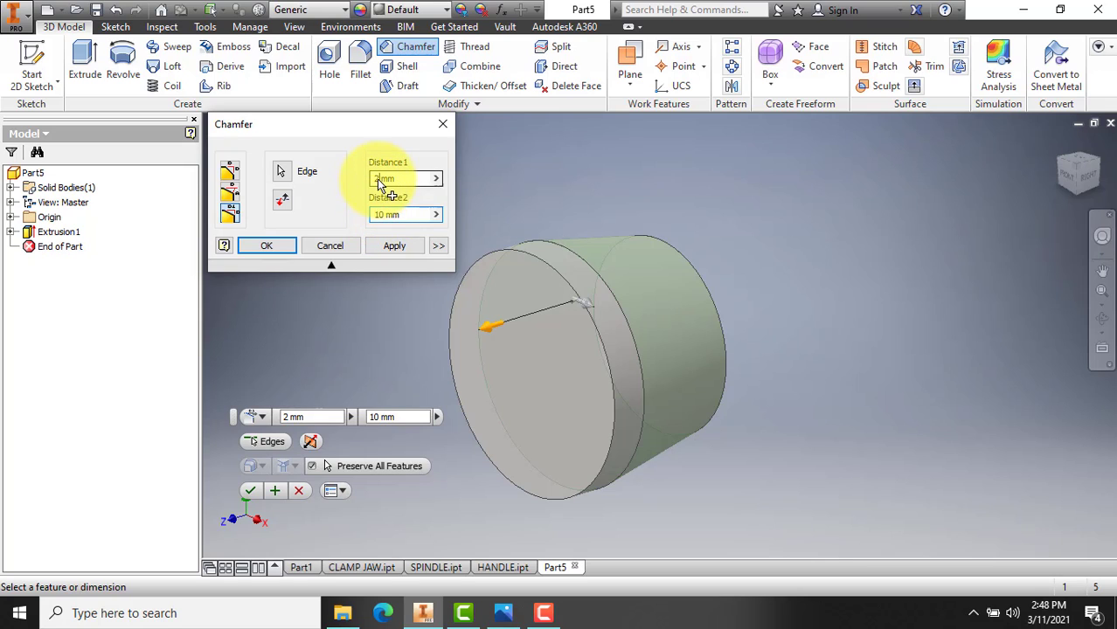
{"action": "double_click", "coordinate": [377, 179]}
{"action": "type", "text": "4."}
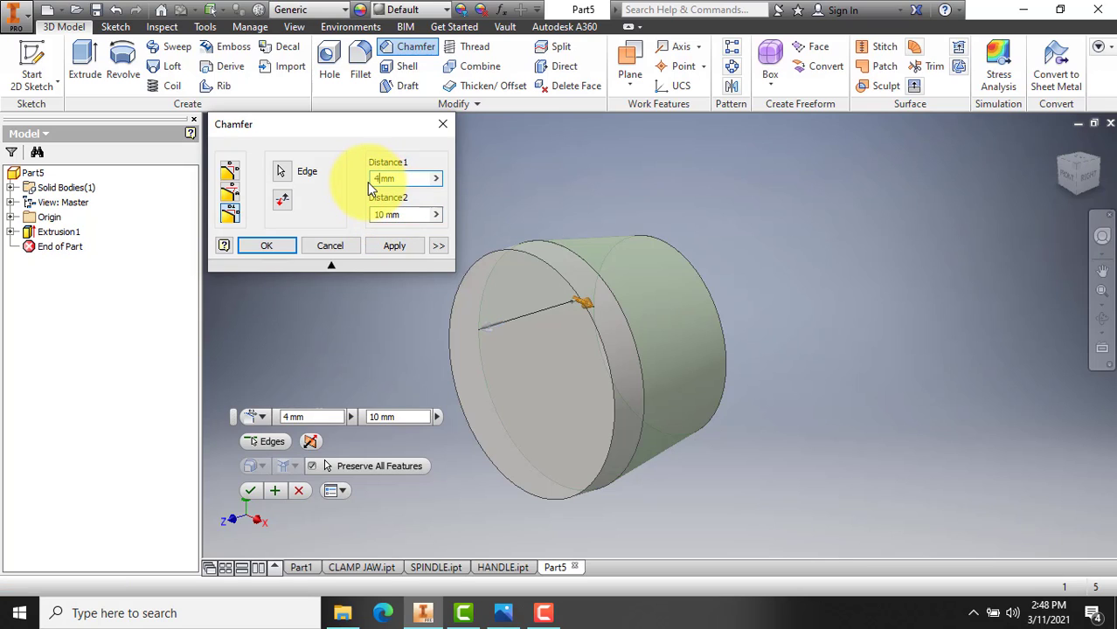
{"action": "type", "text": "5"}
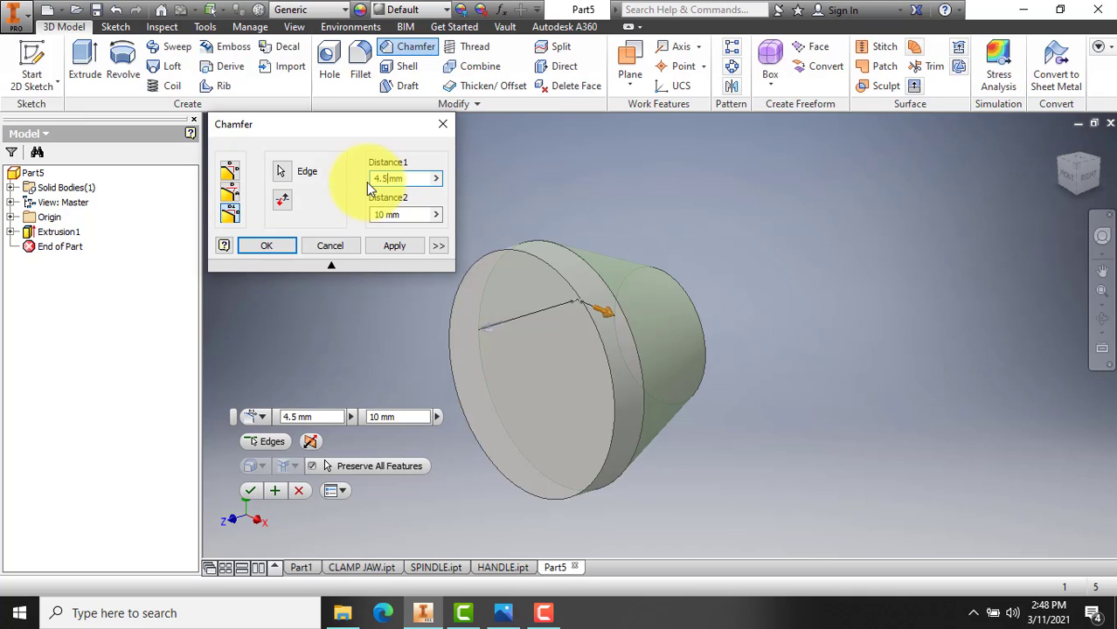
{"action": "left_click", "coordinate": [271, 246]}
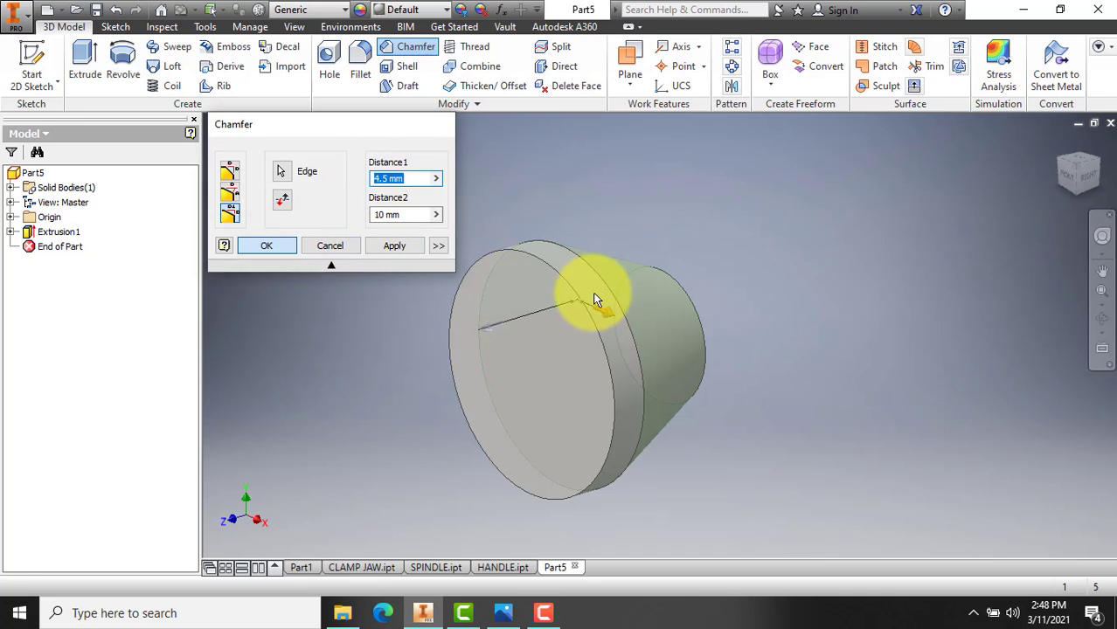
Check the spindle cap's hole details in the reference drawing and place a concentric hole on the large front face.
{"action": "left_click", "coordinate": [502, 617]}
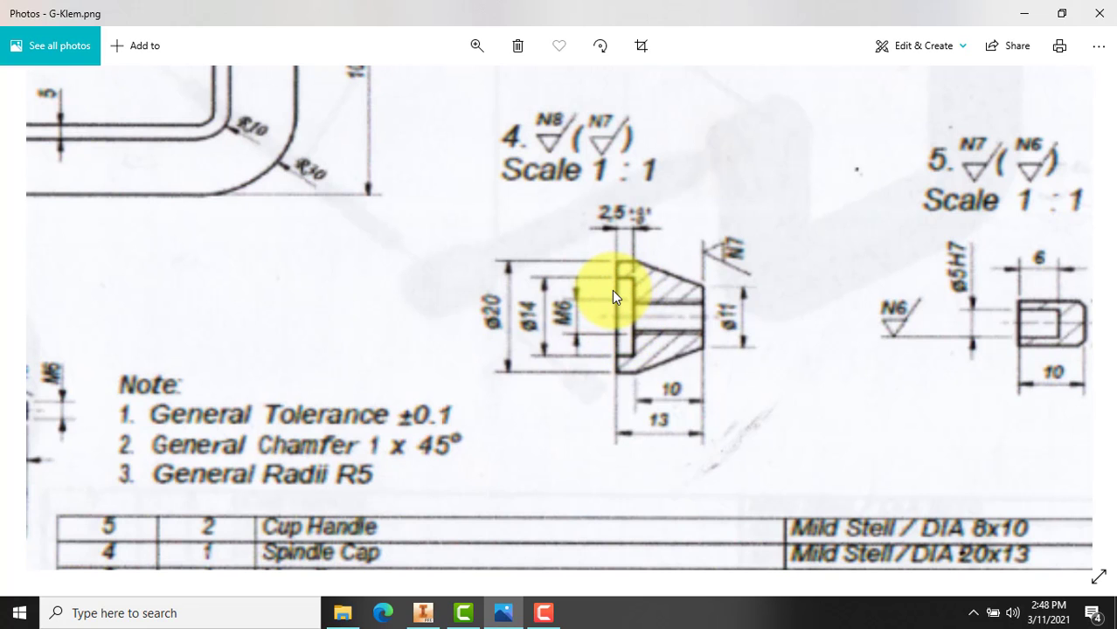
{"action": "left_click", "coordinate": [423, 612]}
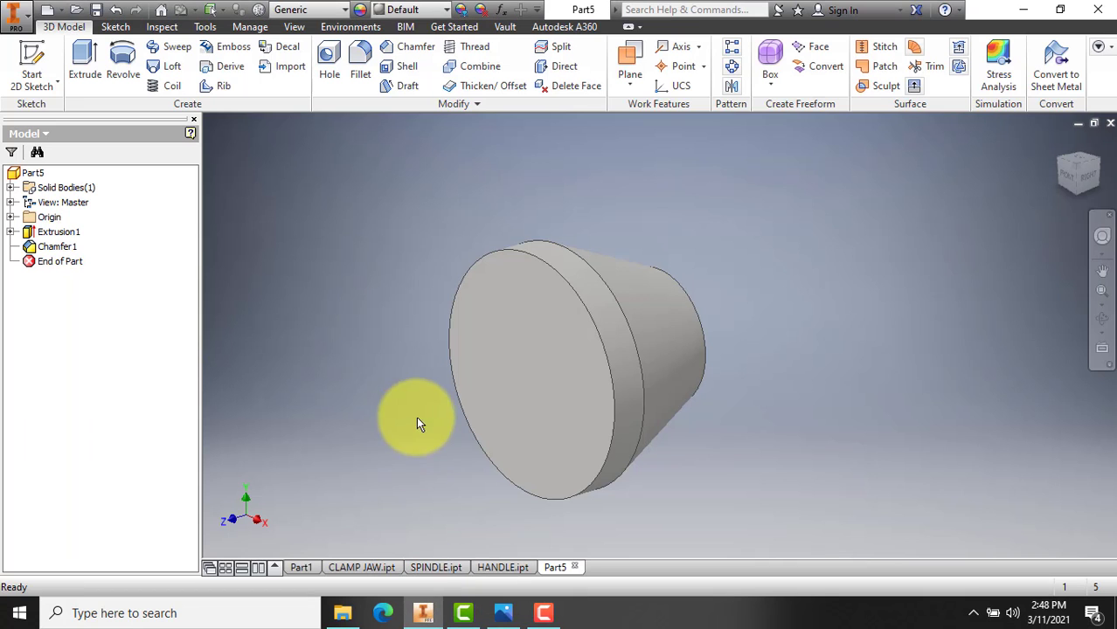
{"action": "left_click", "coordinate": [331, 56]}
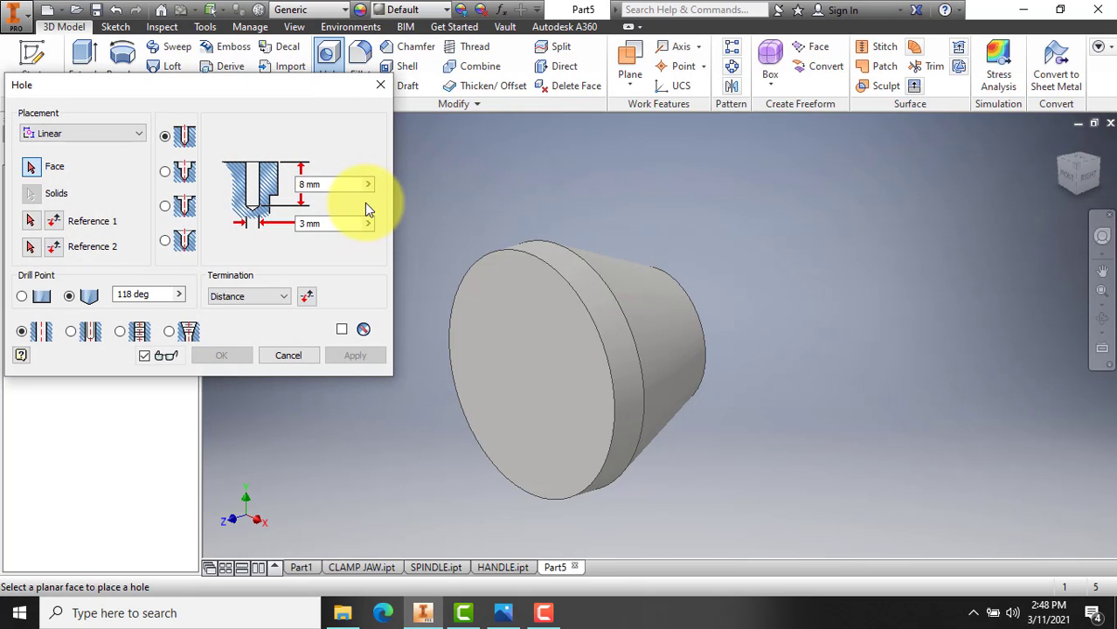
{"action": "left_click", "coordinate": [136, 133]}
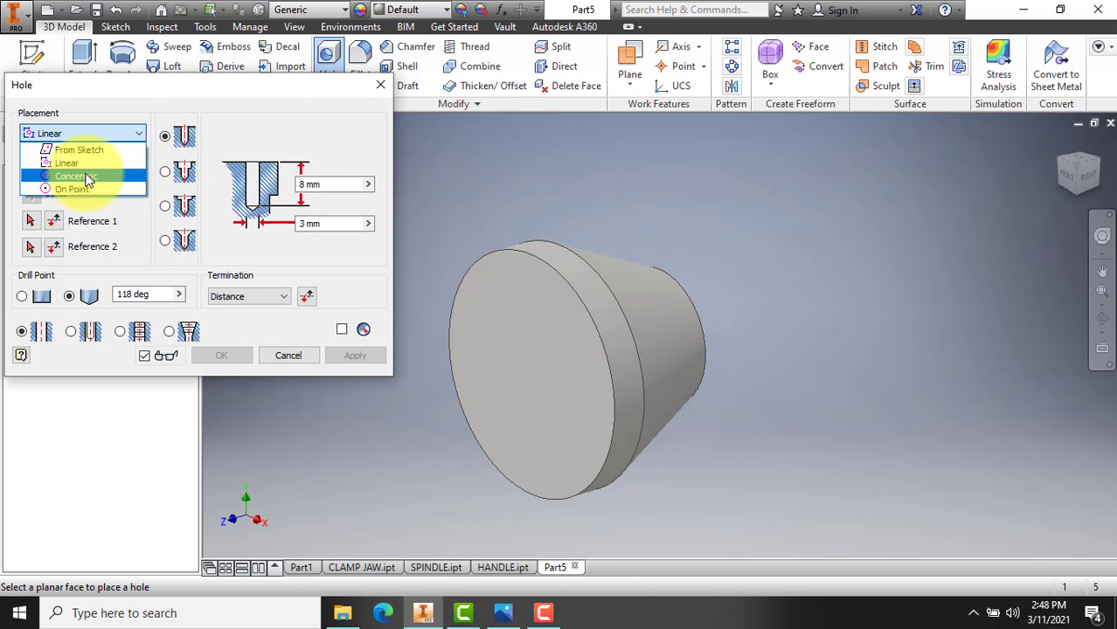
{"action": "left_click", "coordinate": [76, 176]}
{"action": "left_click", "coordinate": [510, 346]}
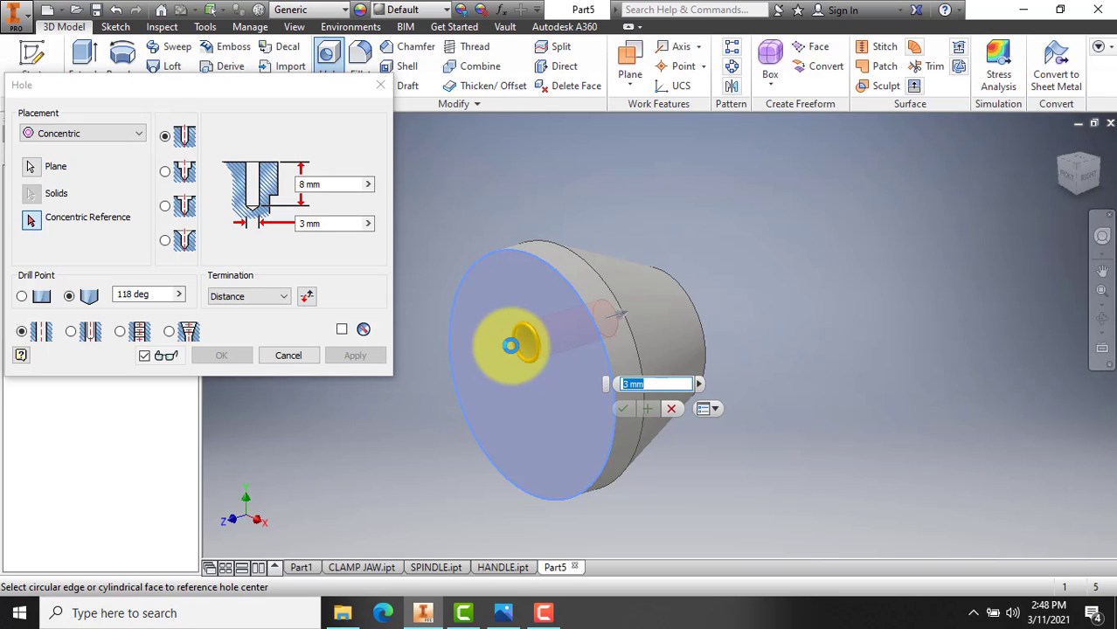
{"action": "left_click", "coordinate": [538, 258]}
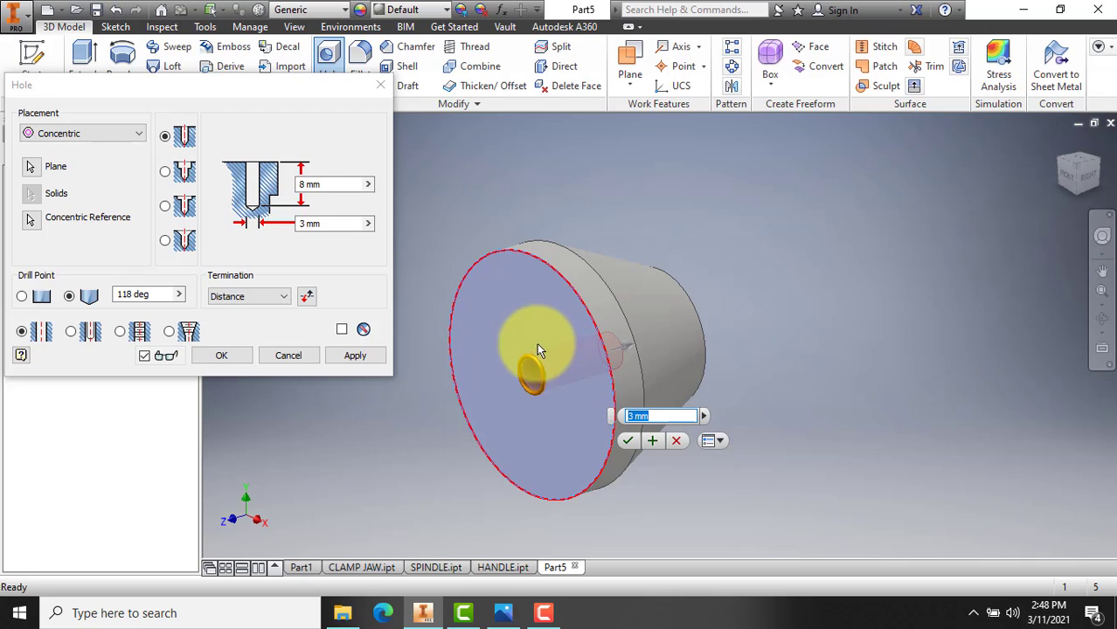
Make the hole tapped with an ISO Metric profile thread, size 6, designation M6x1, with a flat drill point and Distance termination.
{"action": "left_click", "coordinate": [123, 333]}
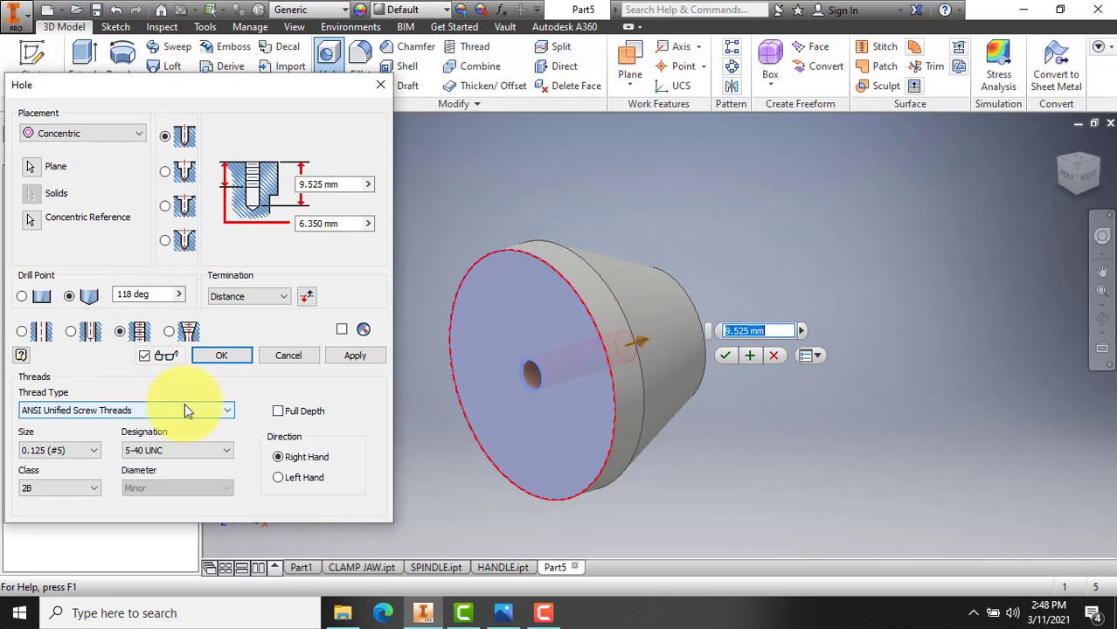
{"action": "left_click", "coordinate": [209, 409]}
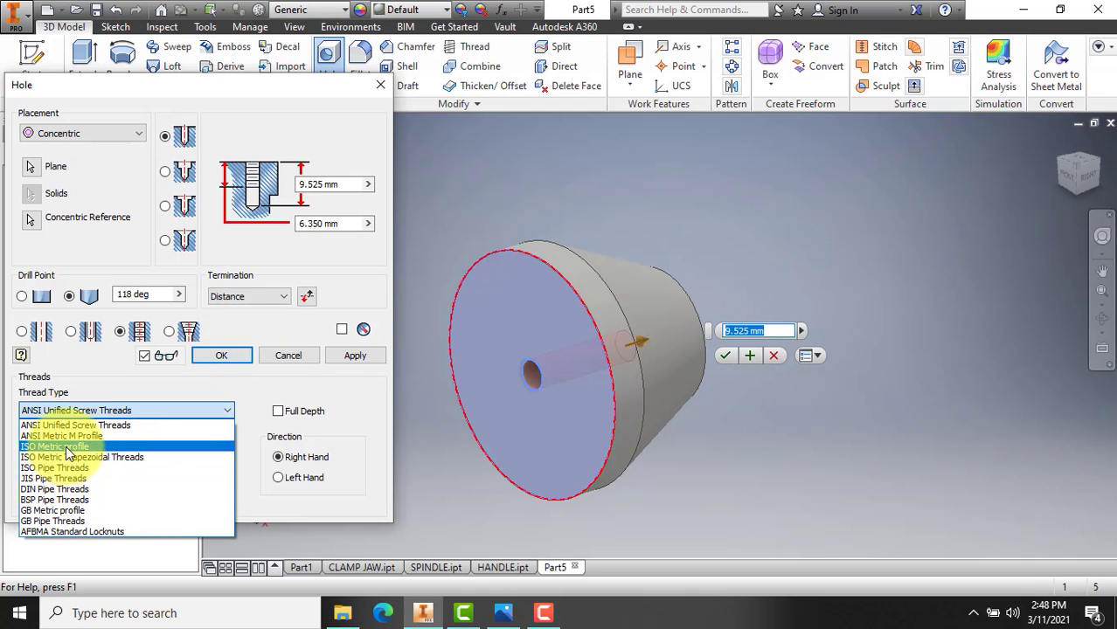
{"action": "left_click", "coordinate": [63, 446]}
{"action": "left_click", "coordinate": [94, 450]}
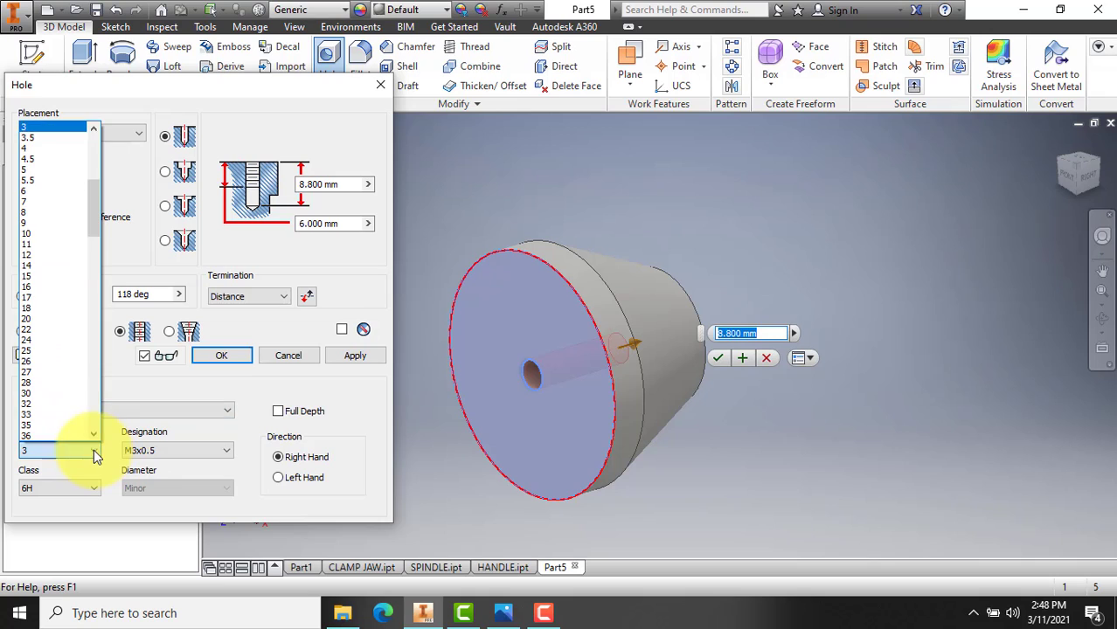
{"action": "left_click", "coordinate": [39, 194]}
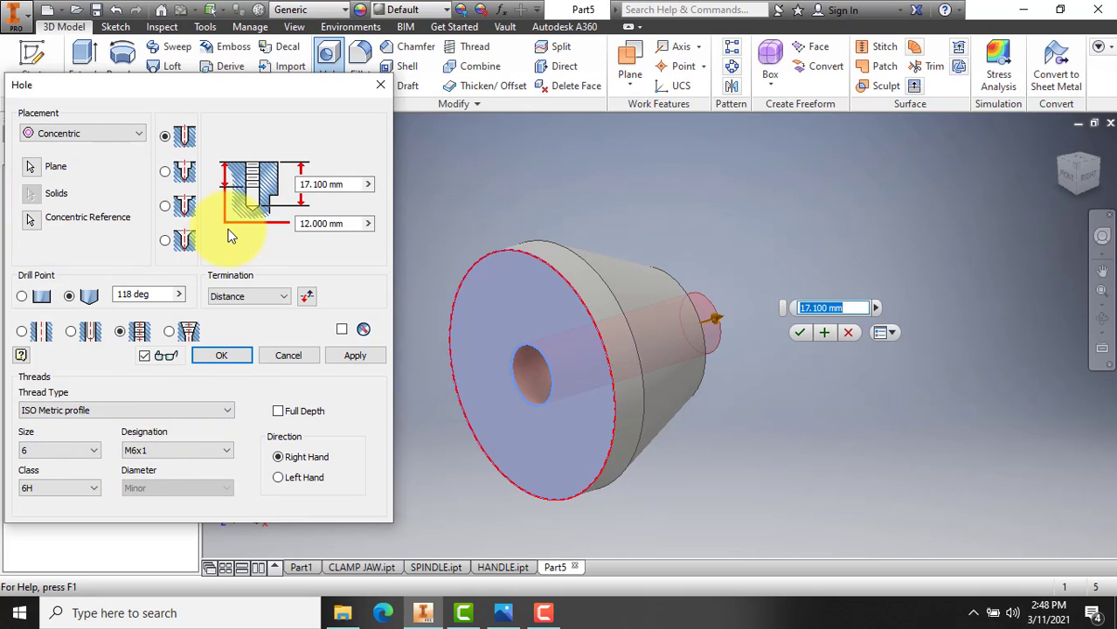
{"action": "left_click", "coordinate": [22, 296]}
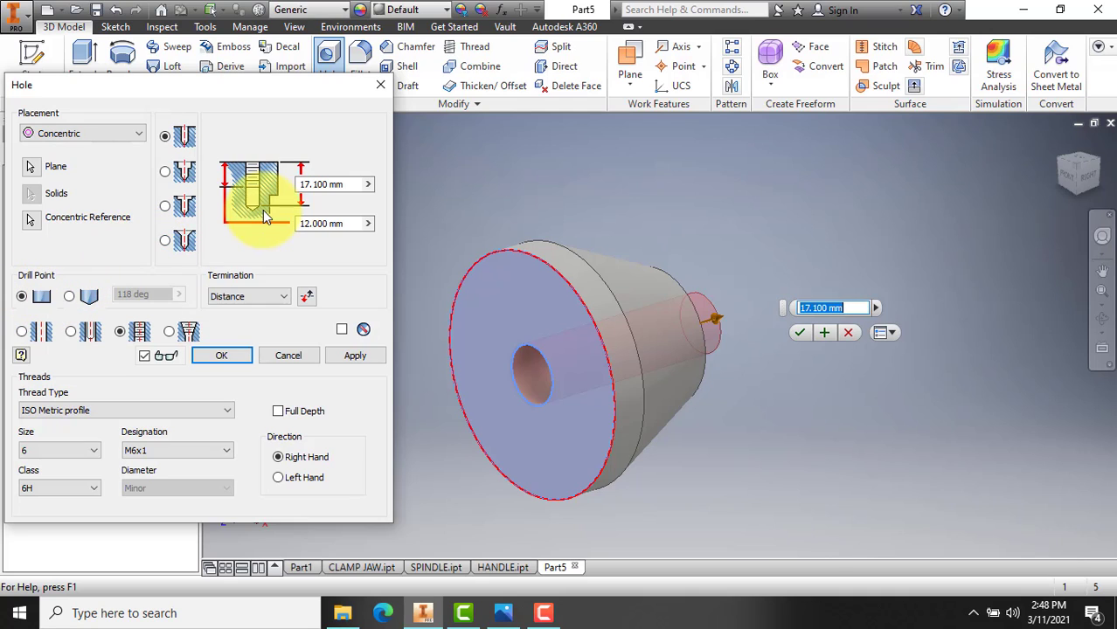
{"action": "left_click", "coordinate": [274, 295]}
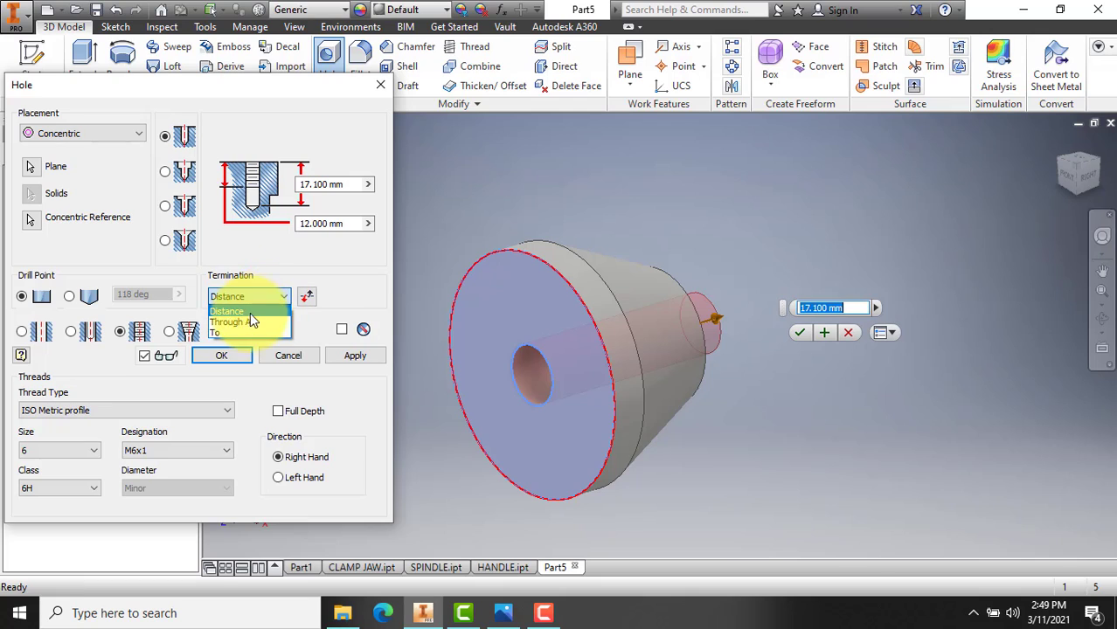
{"action": "left_click", "coordinate": [244, 304]}
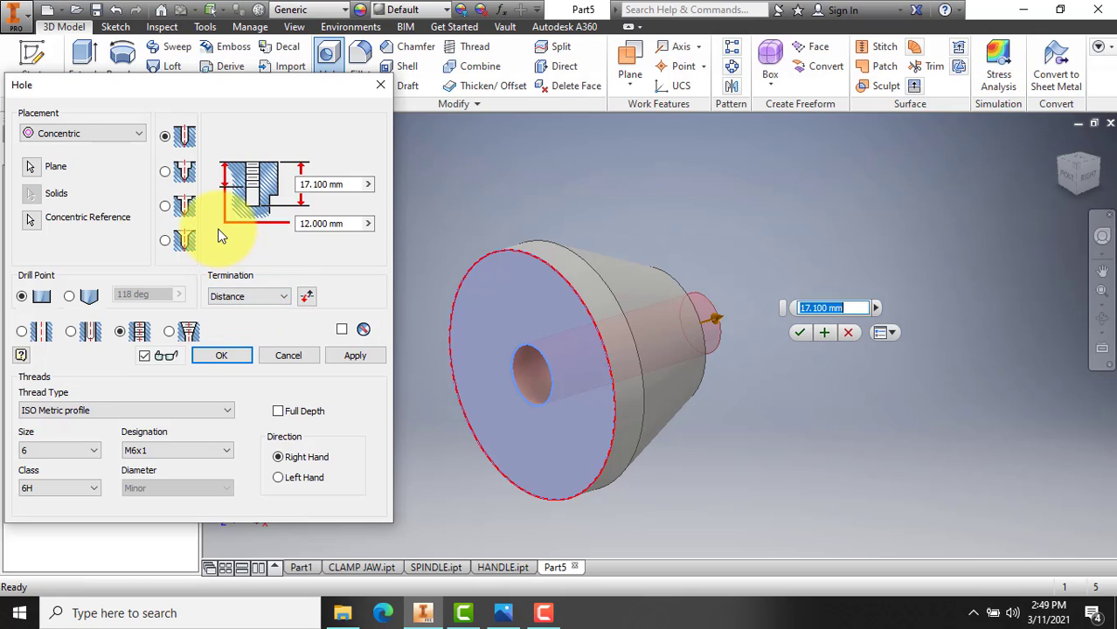
Make the hole counterbored, with a counterbore diameter of 14 mm and a depth of 2.5 mm as in the reference drawing.
{"action": "left_click", "coordinate": [166, 172]}
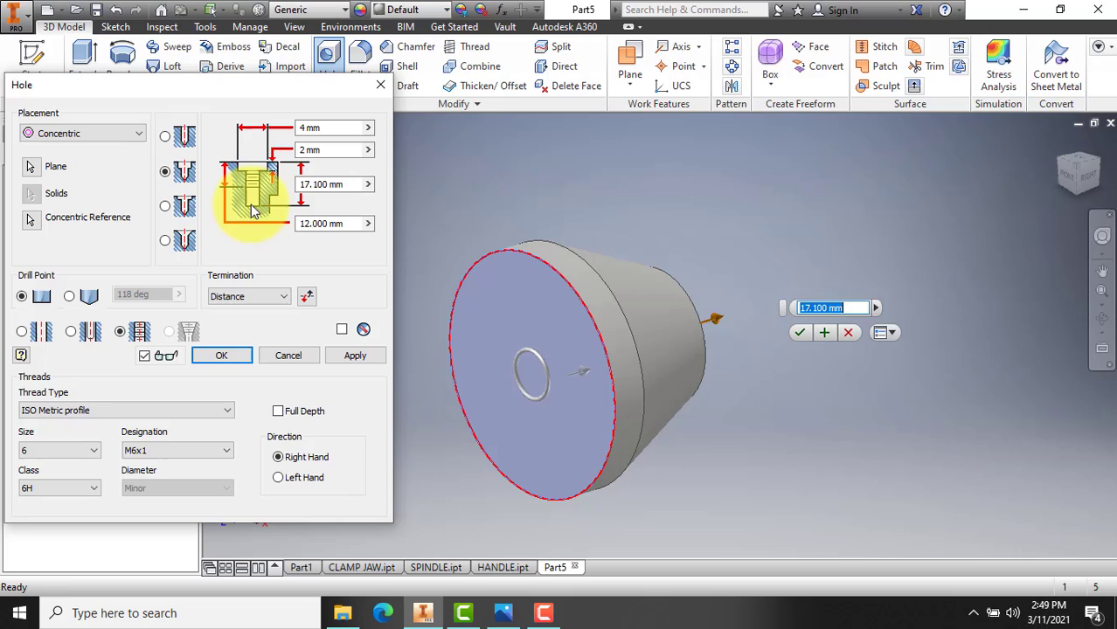
{"action": "left_click", "coordinate": [300, 127]}
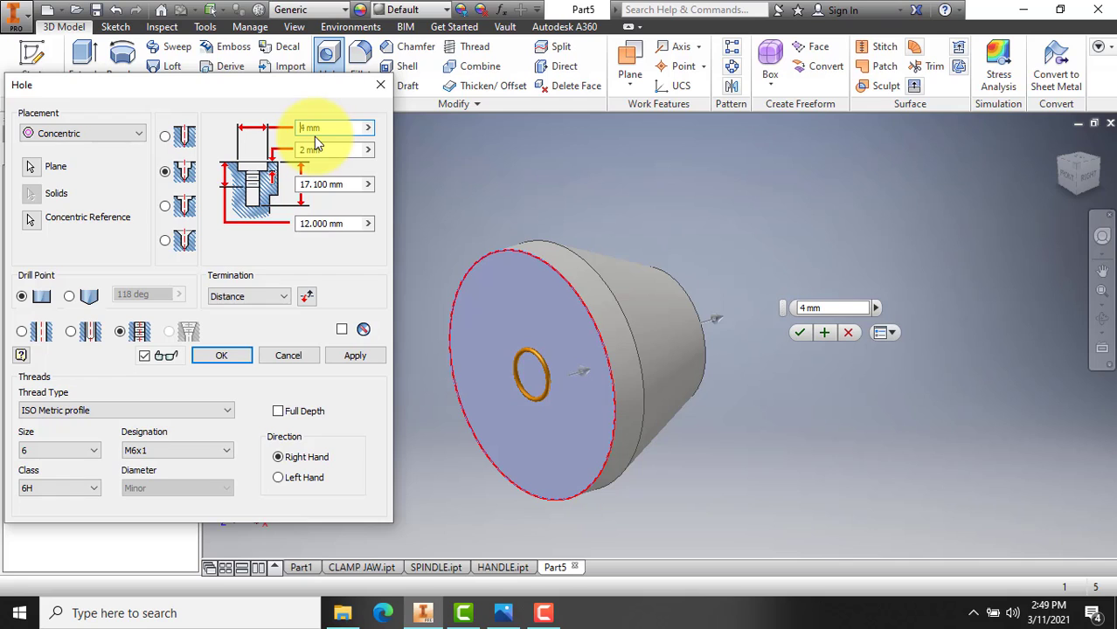
{"action": "key", "text": "BackSpace"}
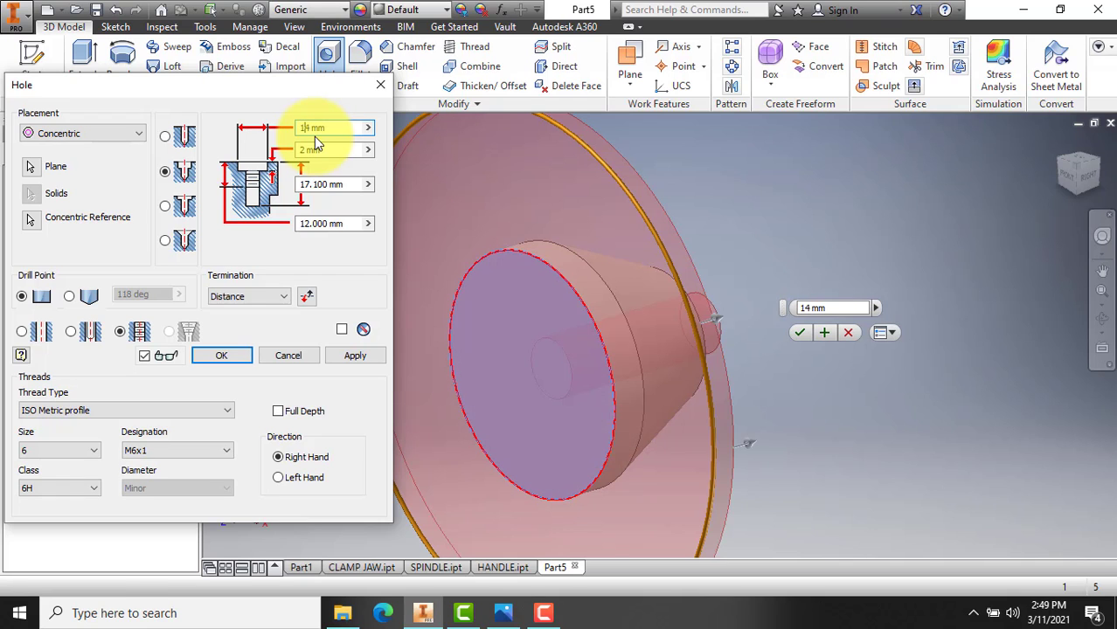
{"action": "type", "text": "1"}
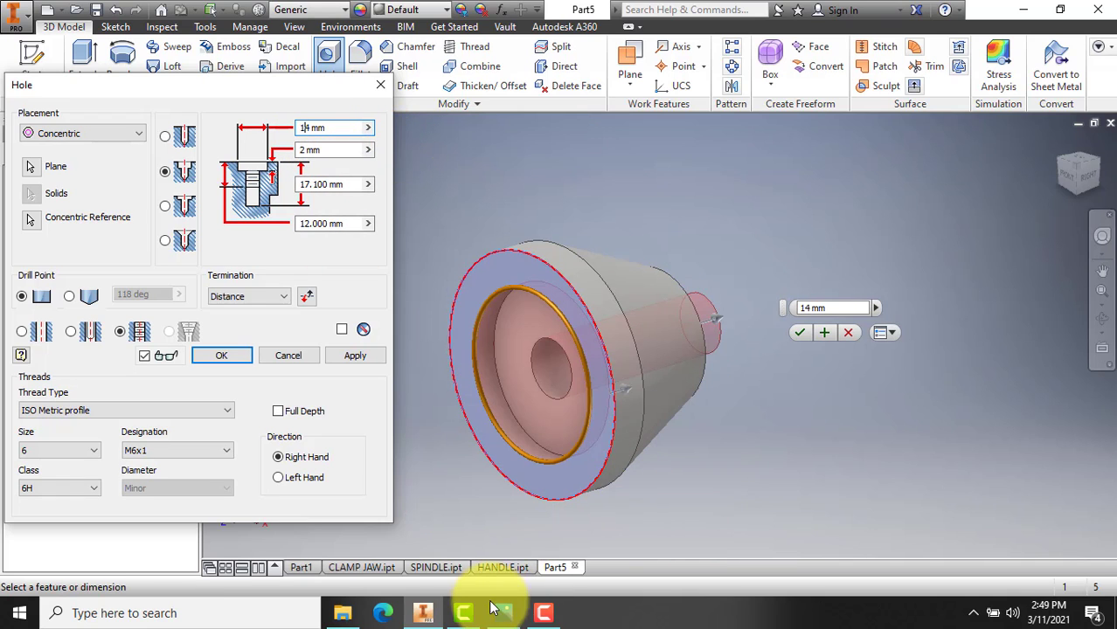
{"action": "left_click", "coordinate": [503, 613]}
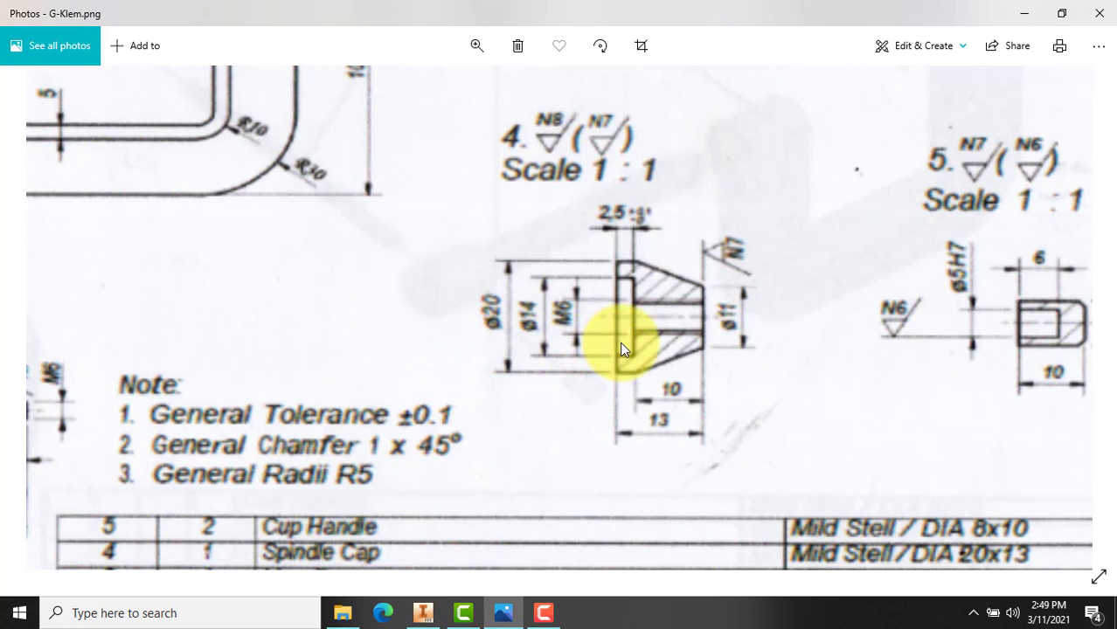
{"action": "left_click", "coordinate": [423, 612]}
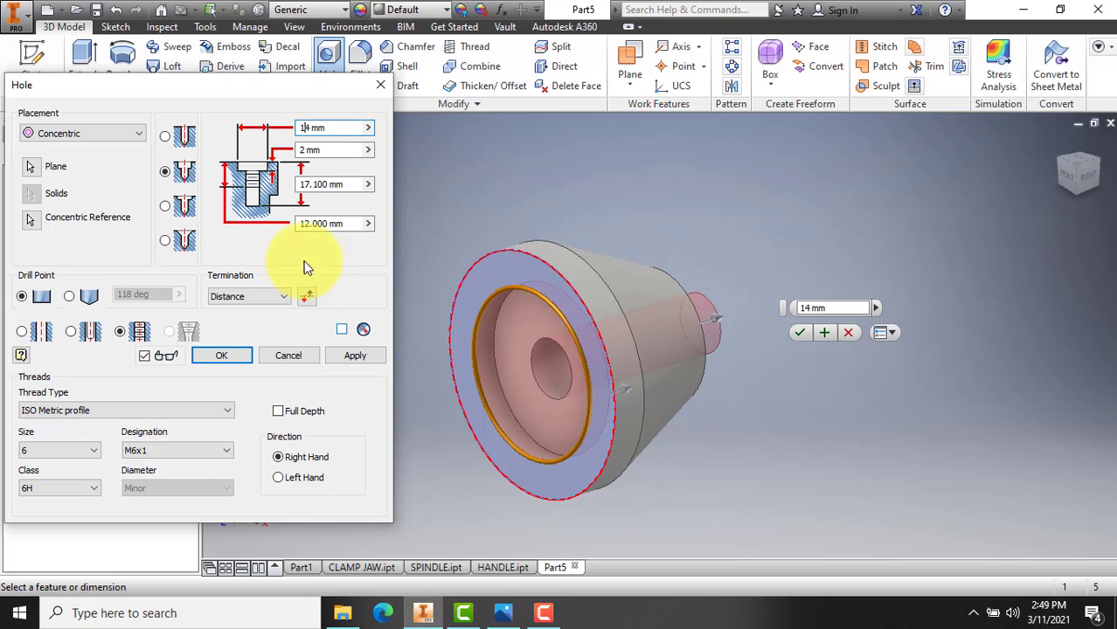
{"action": "left_click", "coordinate": [315, 153]}
{"action": "type", "text": ".5"}
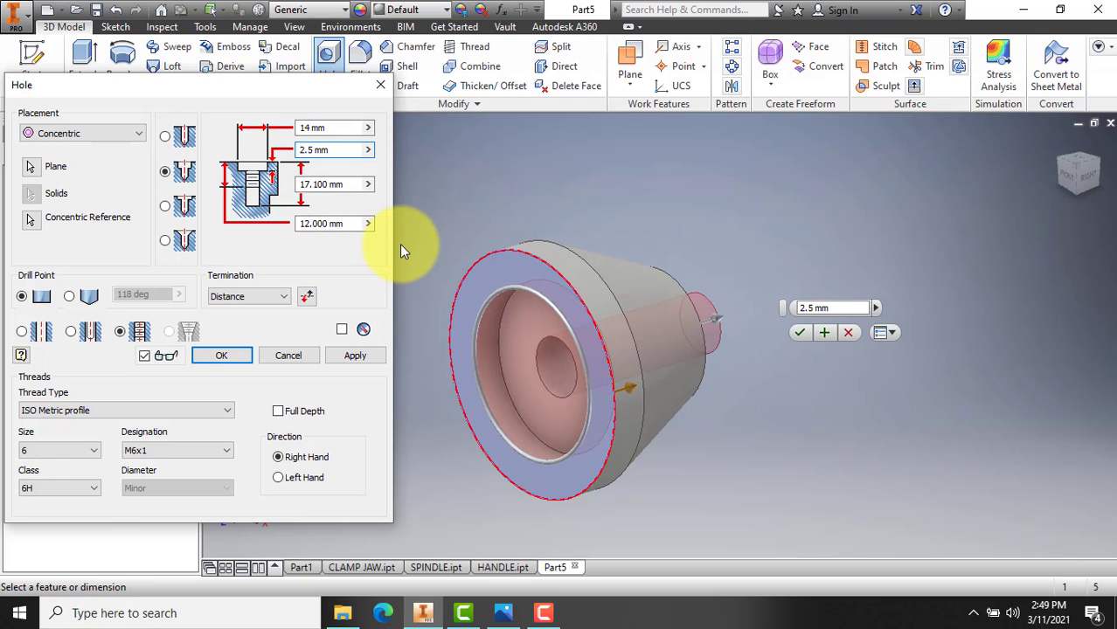
Set both the hole depth and the thread depth to 13 mm and create the tapped hole.
{"action": "double_click", "coordinate": [326, 185]}
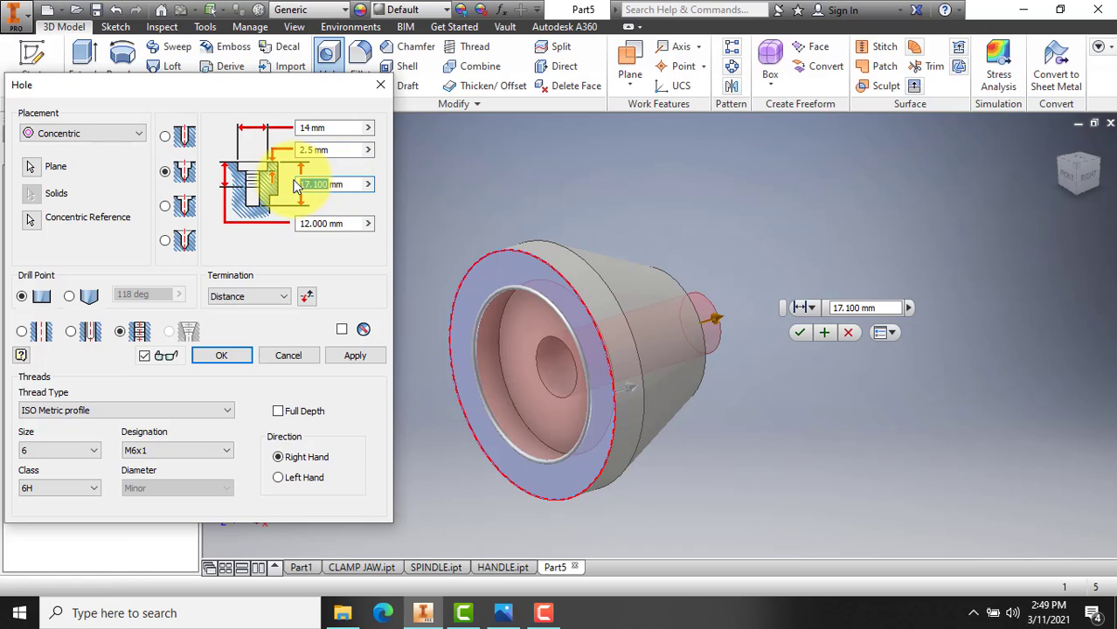
{"action": "type", "text": "13"}
{"action": "left_click", "coordinate": [324, 223]}
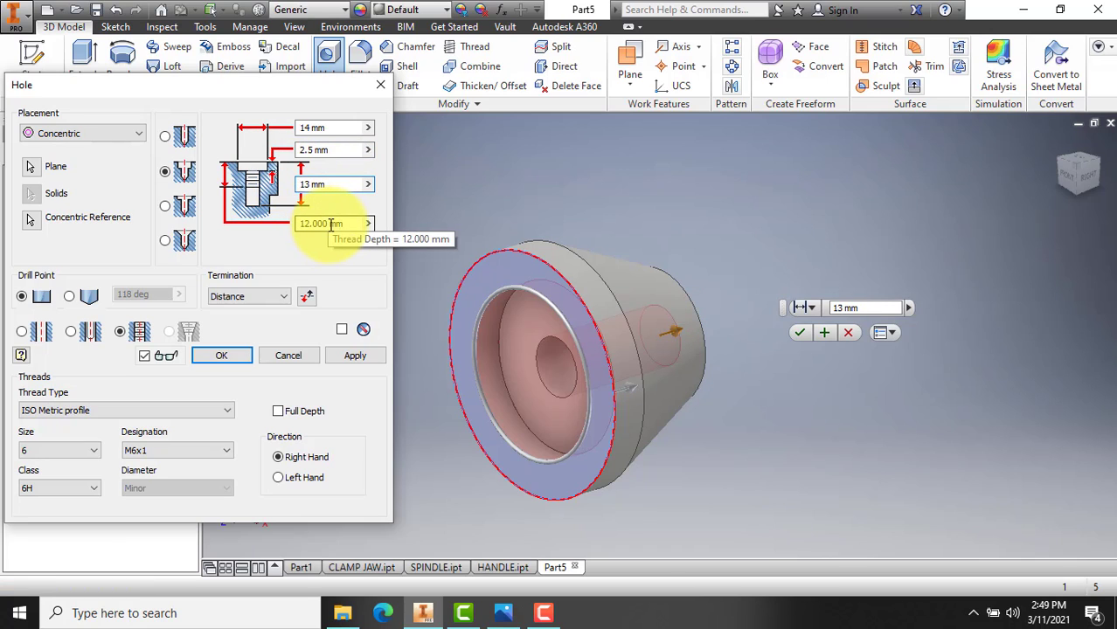
{"action": "left_click_drag", "start_coordinate": [327, 223], "coordinate": [297, 226]}
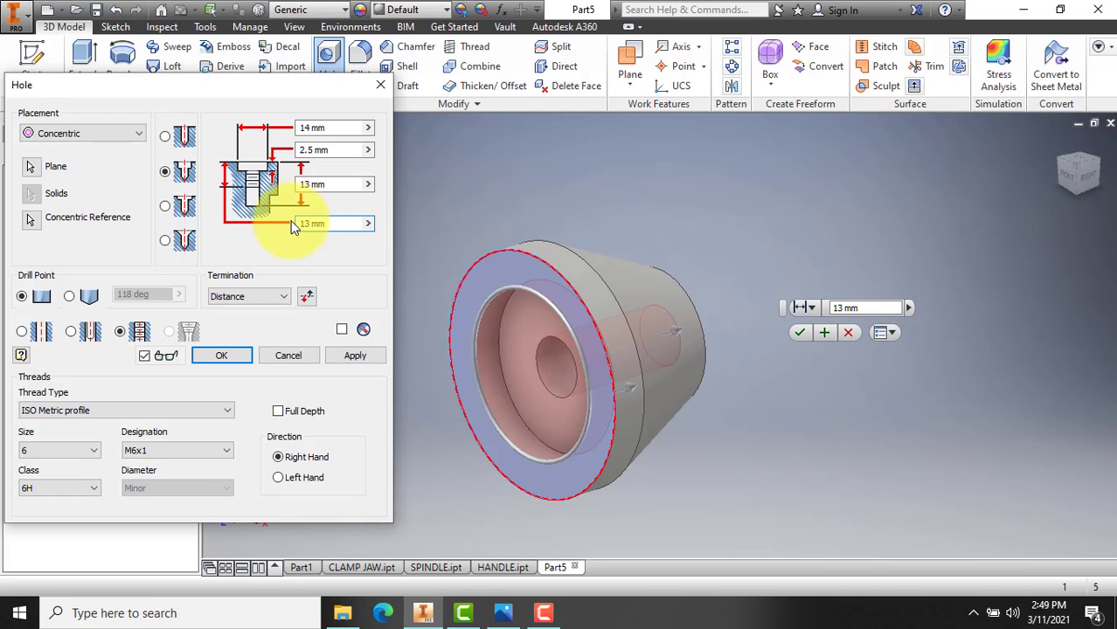
{"action": "type", "text": "13"}
{"action": "left_click", "coordinate": [230, 354]}
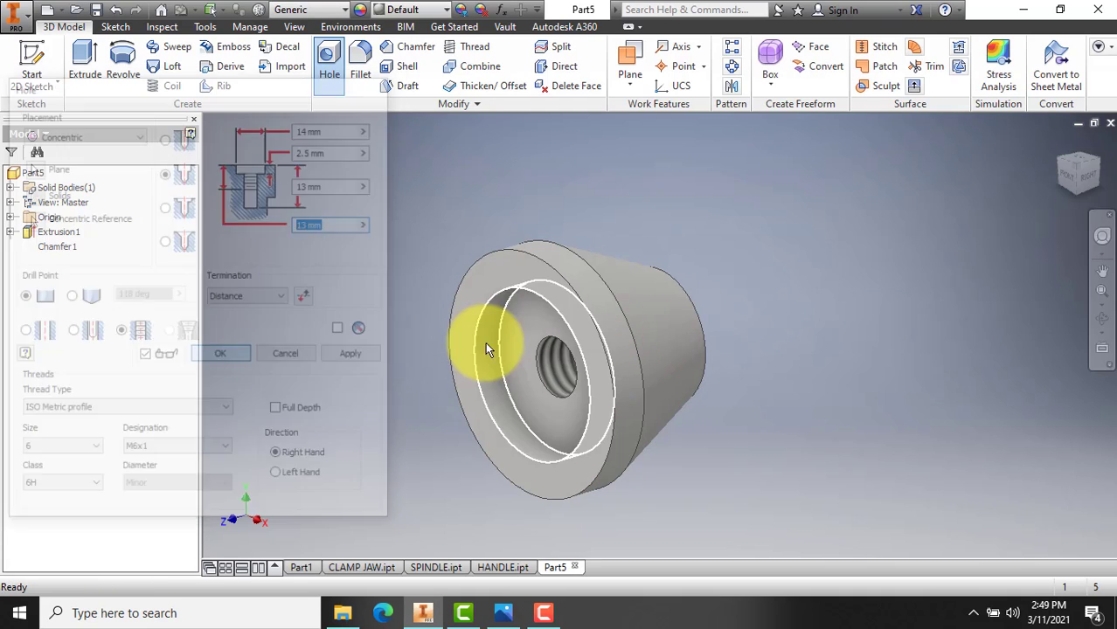
Chamfer the threaded hole's edge on the cap's small end face with an equal distance of 0.5 mm.
{"action": "left_click", "coordinate": [1105, 326]}
{"action": "left_click_drag", "start_coordinate": [589, 367], "coordinate": [697, 341]}
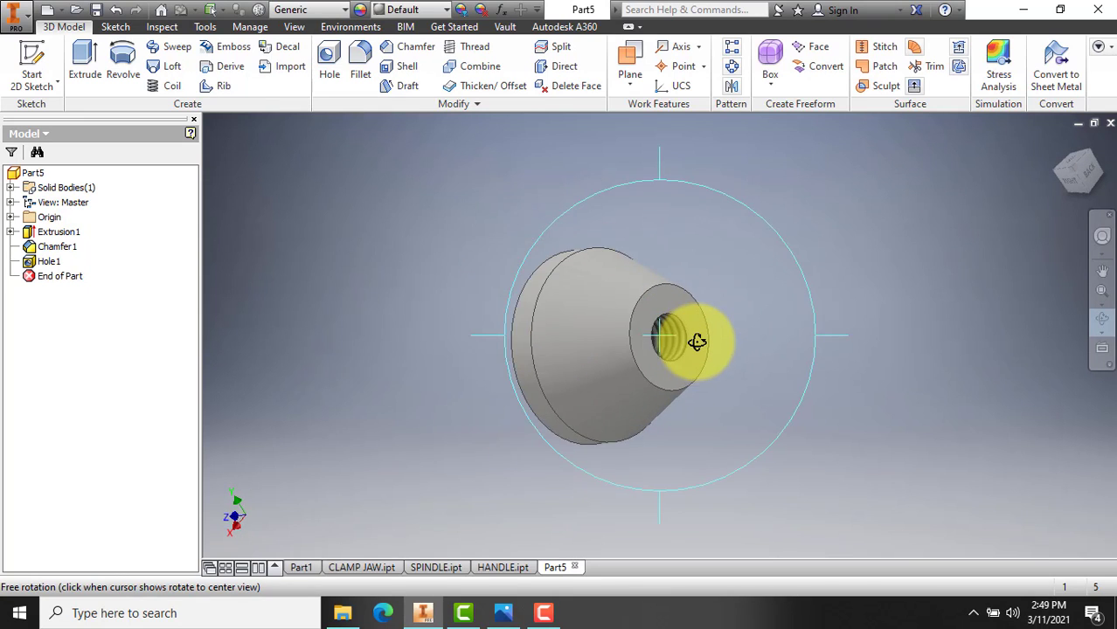
{"action": "scroll", "coordinate": [696, 341], "scroll_direction": "up", "scroll_amount": 3}
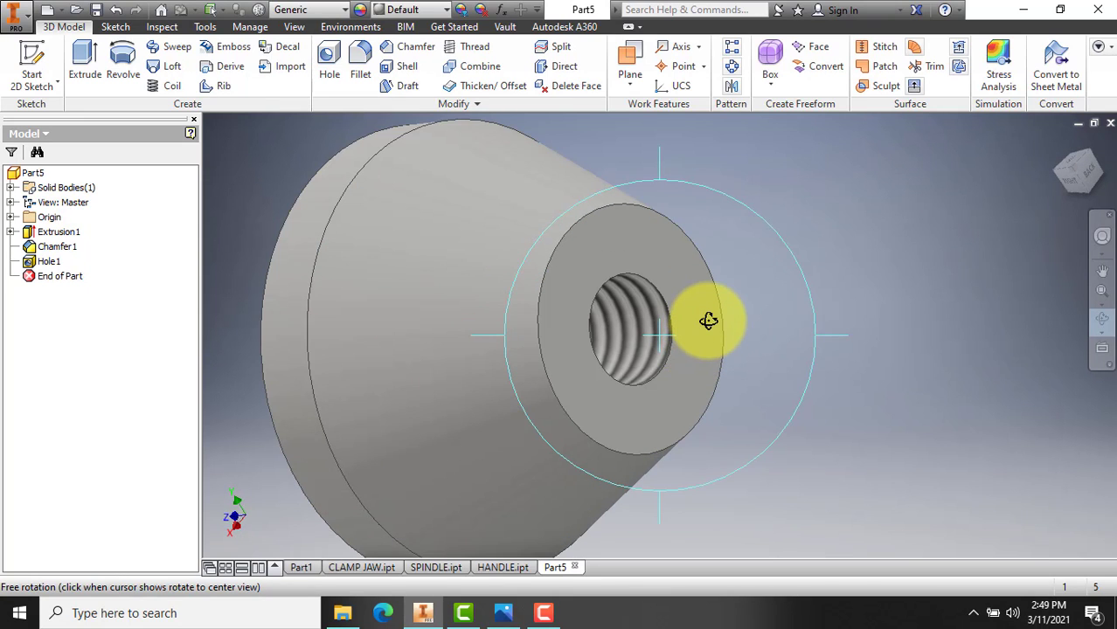
{"action": "key", "text": "Escape"}
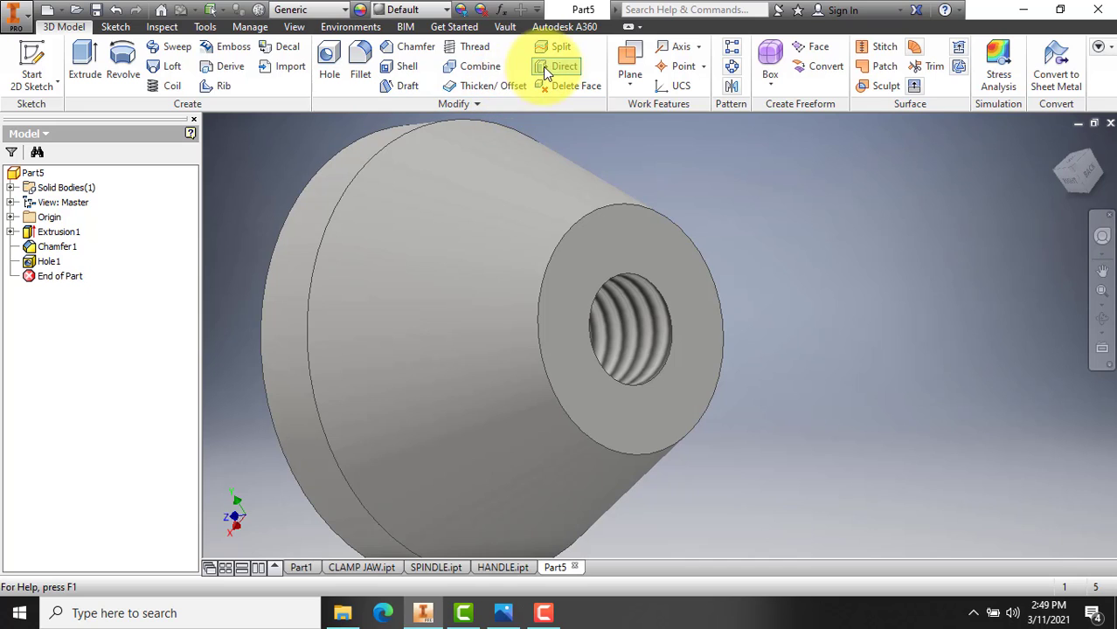
{"action": "left_click", "coordinate": [404, 47]}
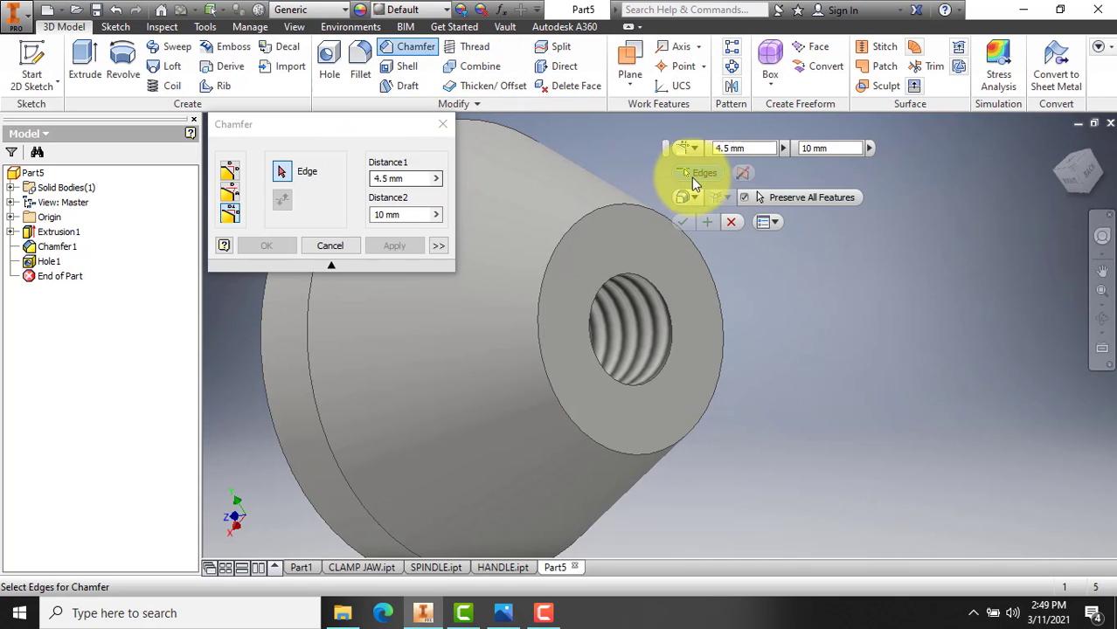
{"action": "left_click", "coordinate": [229, 171]}
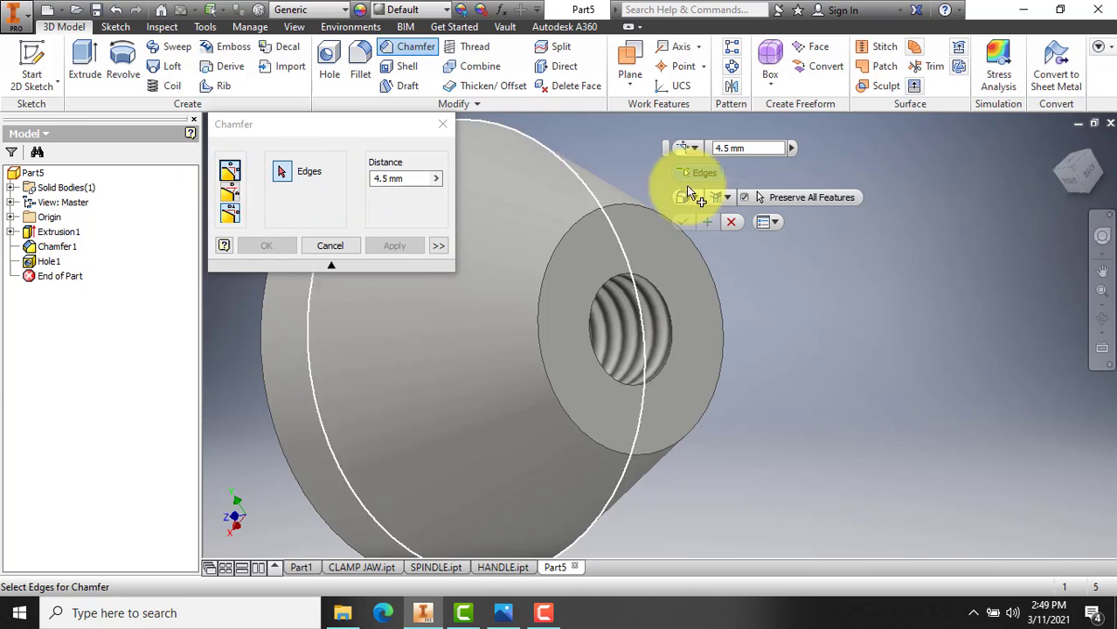
{"action": "double_click", "coordinate": [387, 179]}
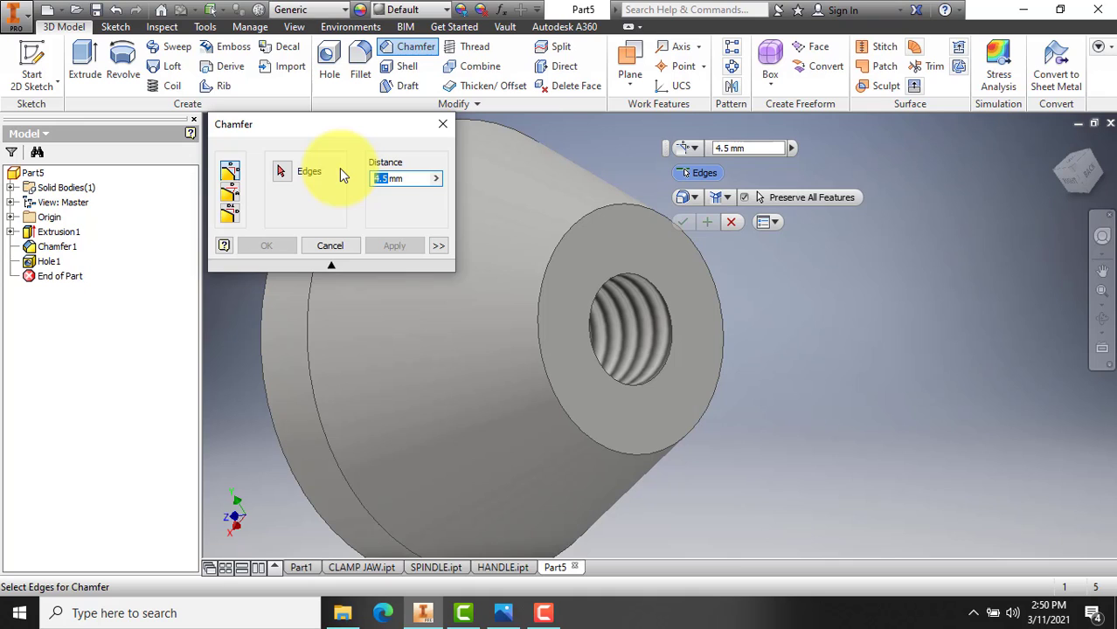
{"action": "type", "text": "0.5"}
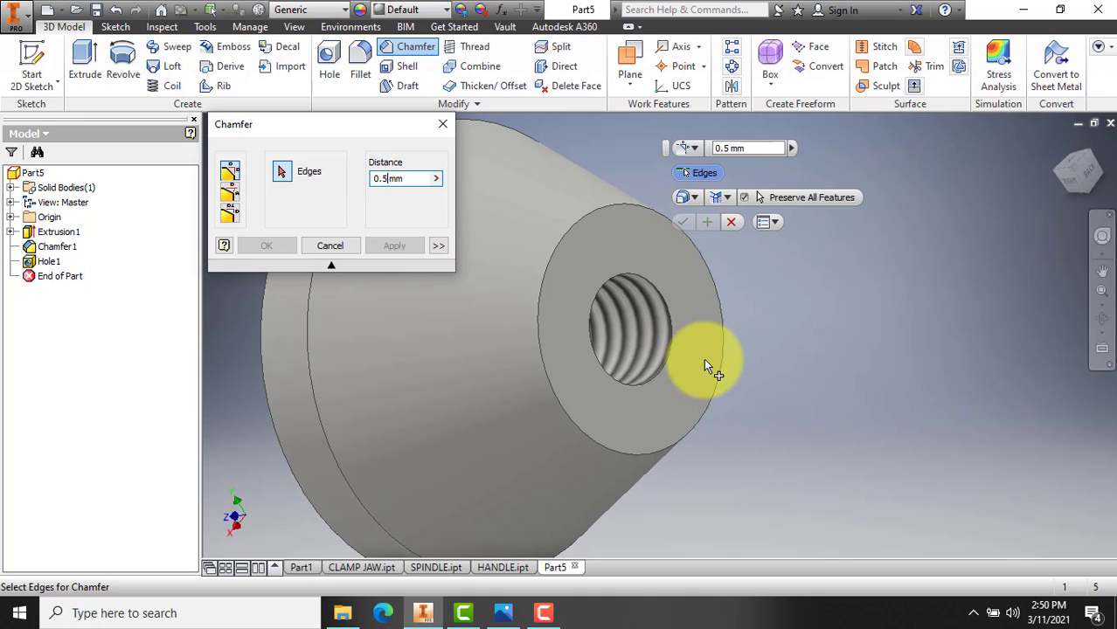
{"action": "left_click", "coordinate": [668, 319]}
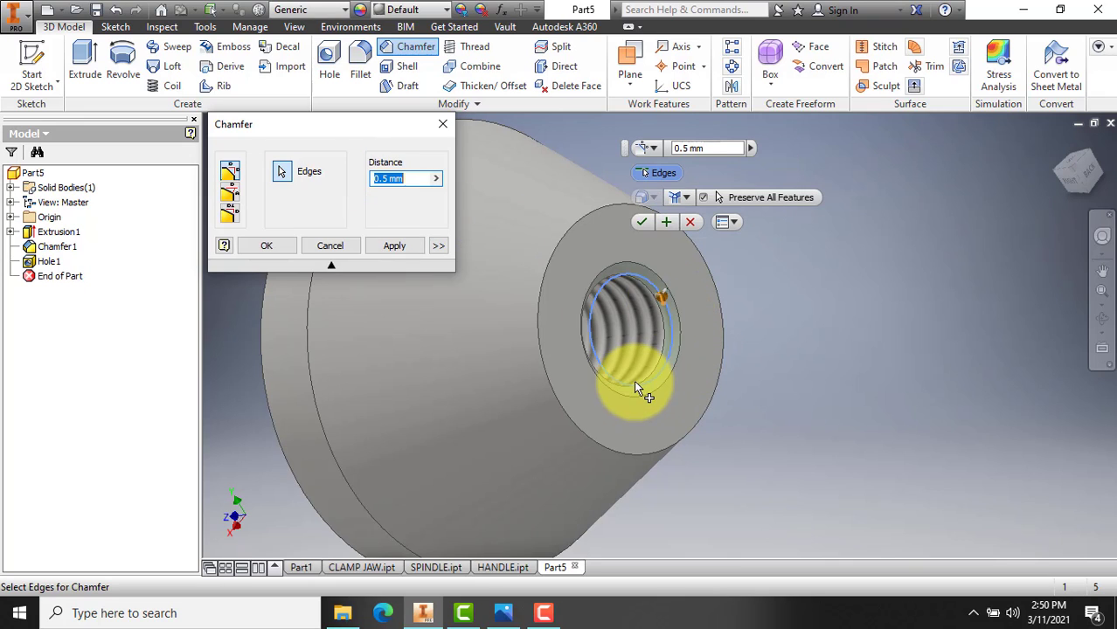
{"action": "left_click", "coordinate": [642, 221]}
{"action": "scroll", "coordinate": [807, 334], "scroll_direction": "down", "scroll_amount": 3}
{"action": "scroll", "coordinate": [795, 337], "scroll_direction": "up", "scroll_amount": 2}
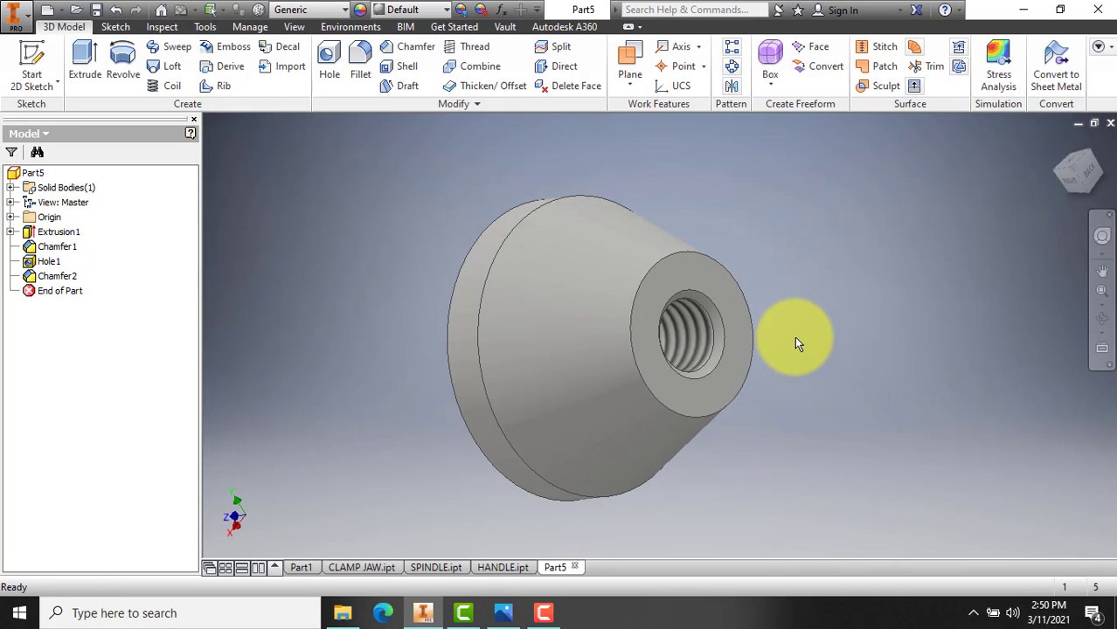
{"action": "left_click", "coordinate": [1103, 318]}
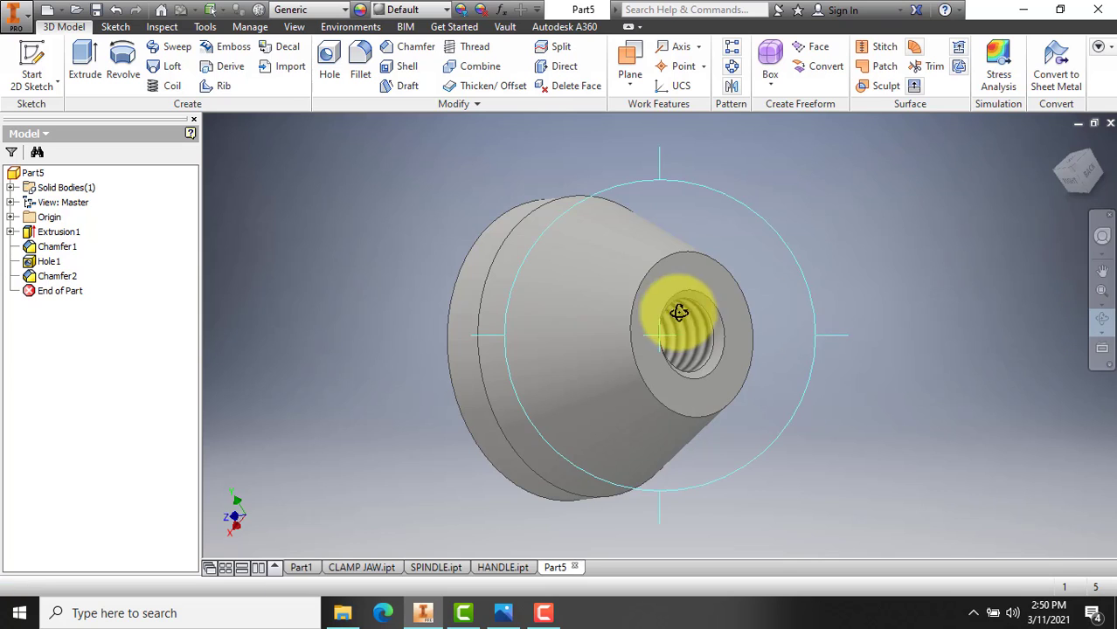
{"action": "left_click_drag", "start_coordinate": [679, 312], "coordinate": [705, 304]}
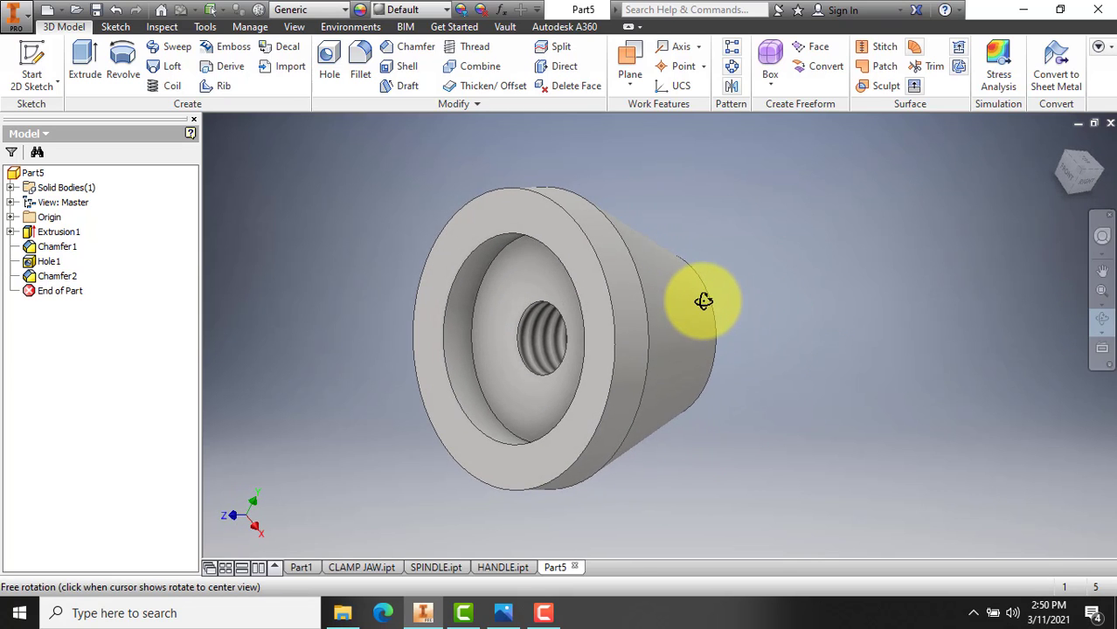
Check the reference drawing and assign the material Steel, High Strength, Low Alloy to the spindle cap.
{"action": "left_click", "coordinate": [504, 613]}
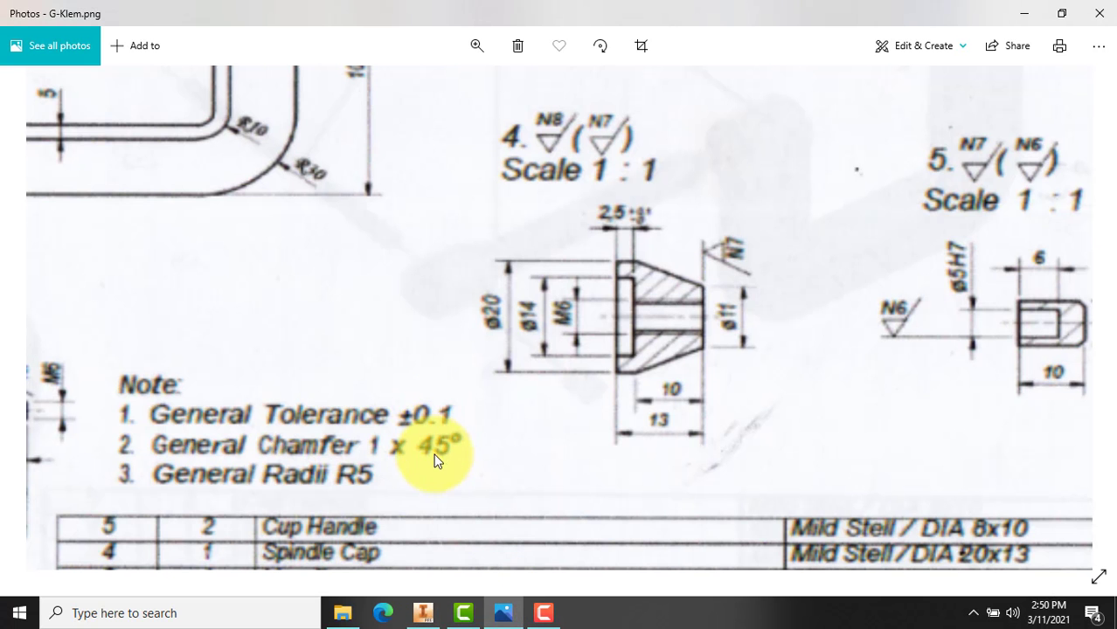
{"action": "left_click", "coordinate": [423, 612]}
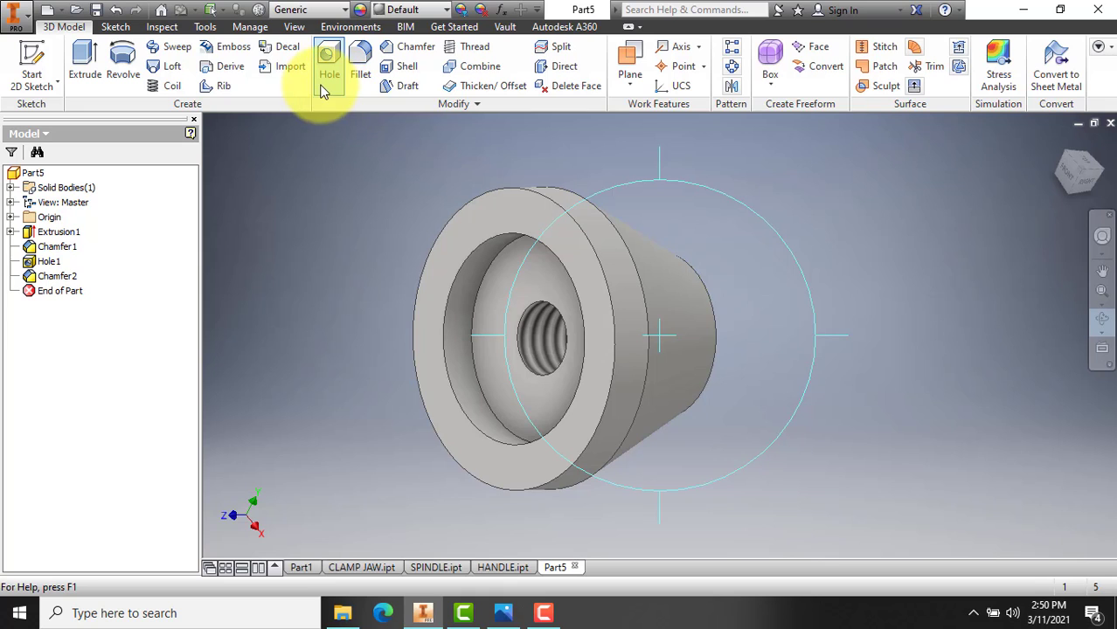
{"action": "left_click", "coordinate": [341, 11]}
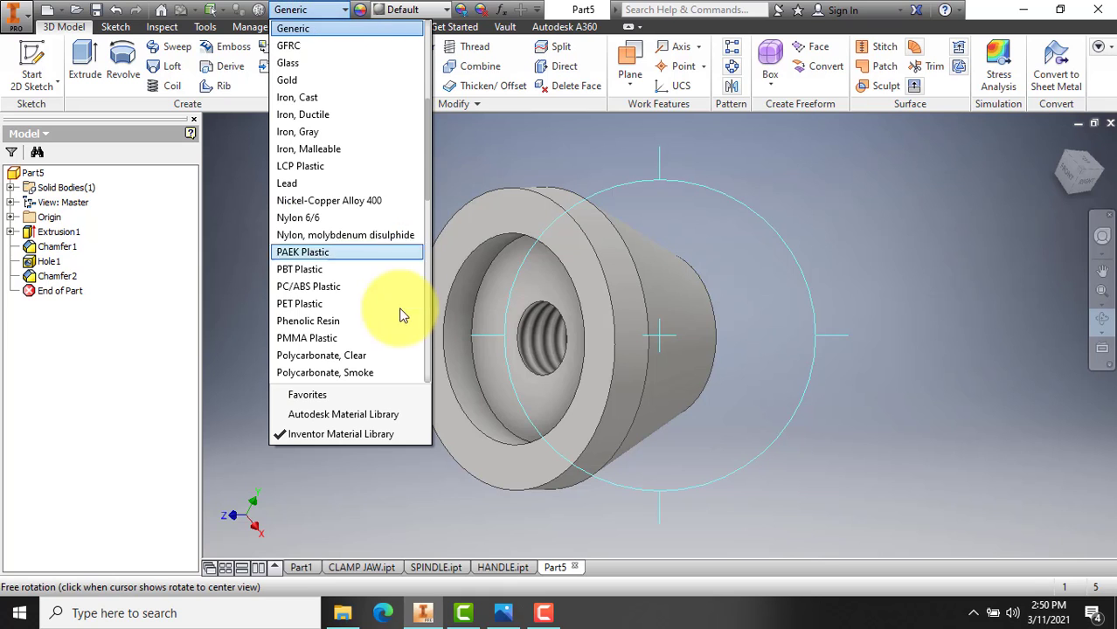
{"action": "left_click_drag", "start_coordinate": [426, 182], "coordinate": [425, 328]}
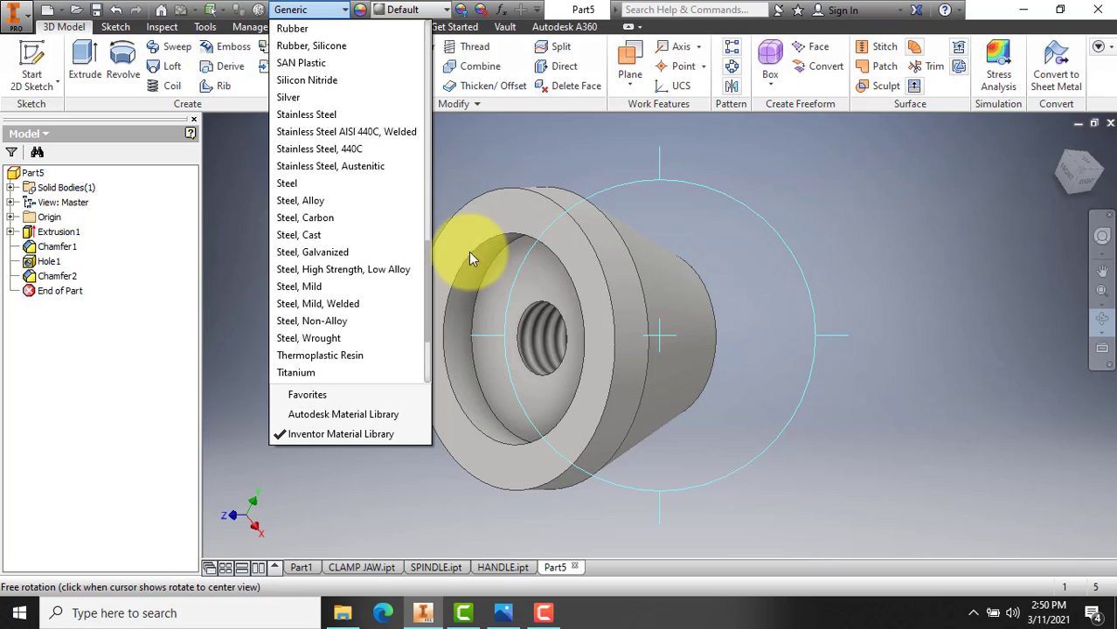
{"action": "left_click", "coordinate": [349, 269]}
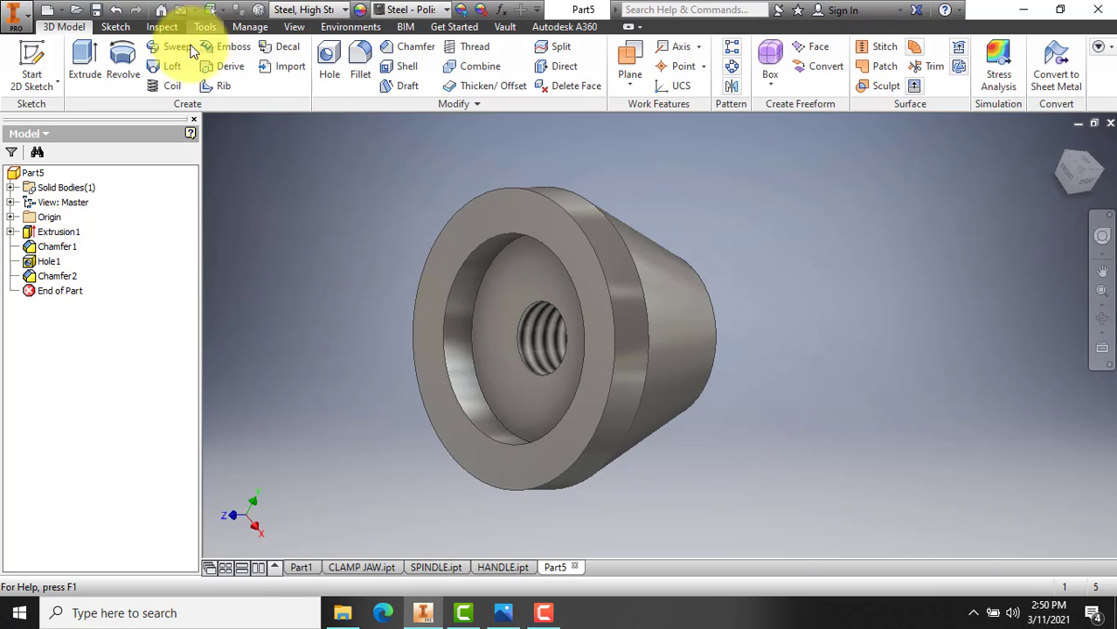
Save the part as SPINDLE CAP in the G-KLEM folder, taking the part name from the drawing's parts list.
{"action": "left_click", "coordinate": [99, 12]}
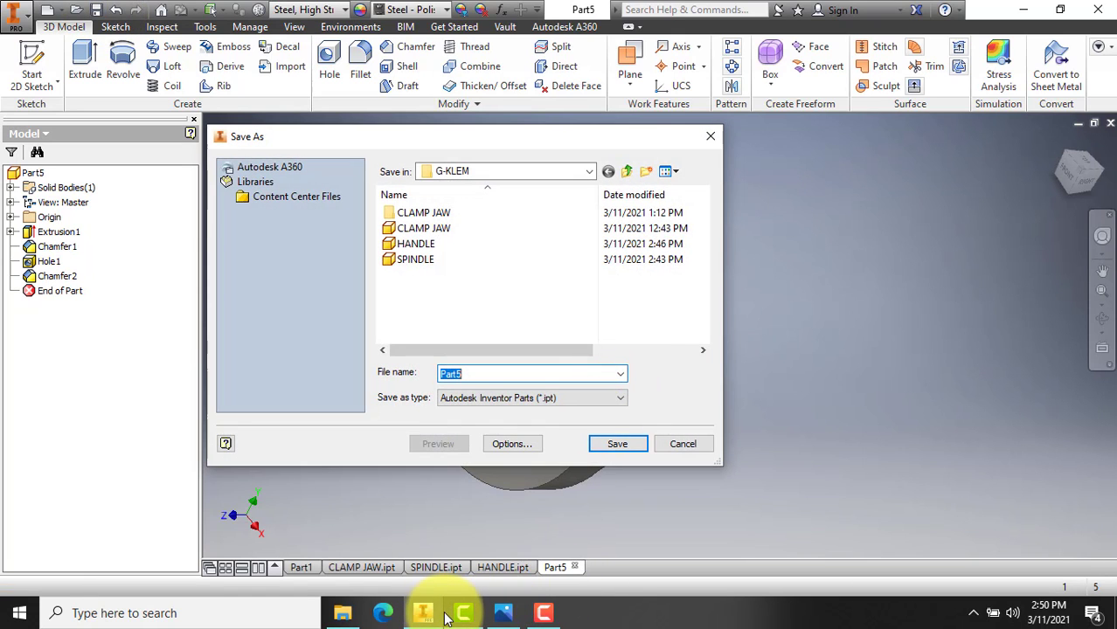
{"action": "left_click", "coordinate": [503, 613]}
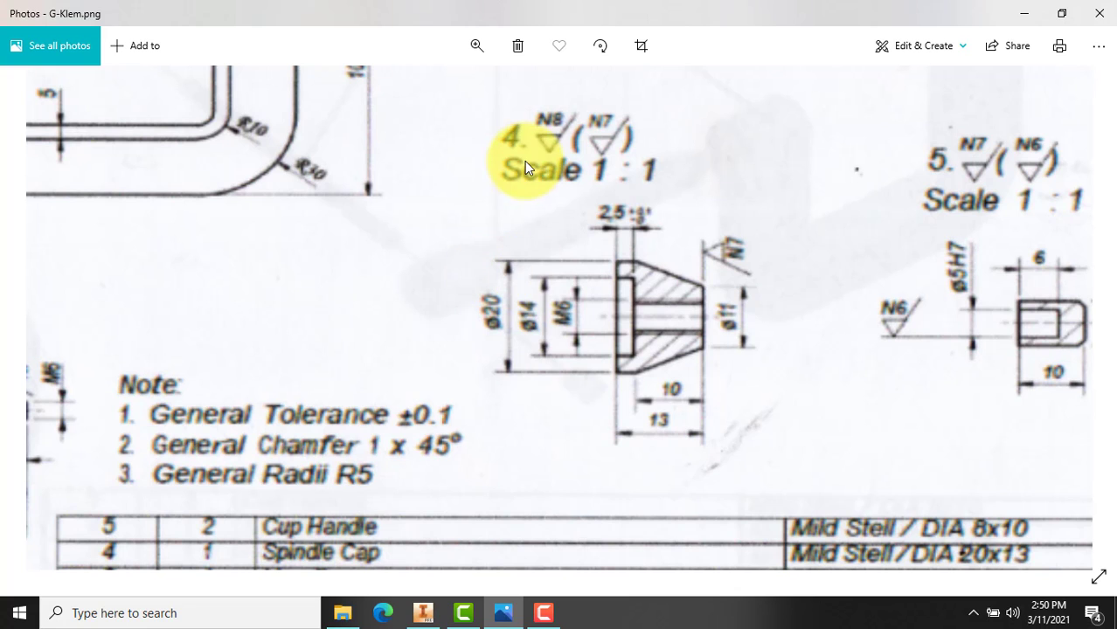
{"action": "left_click_drag", "start_coordinate": [399, 494], "coordinate": [429, 304]}
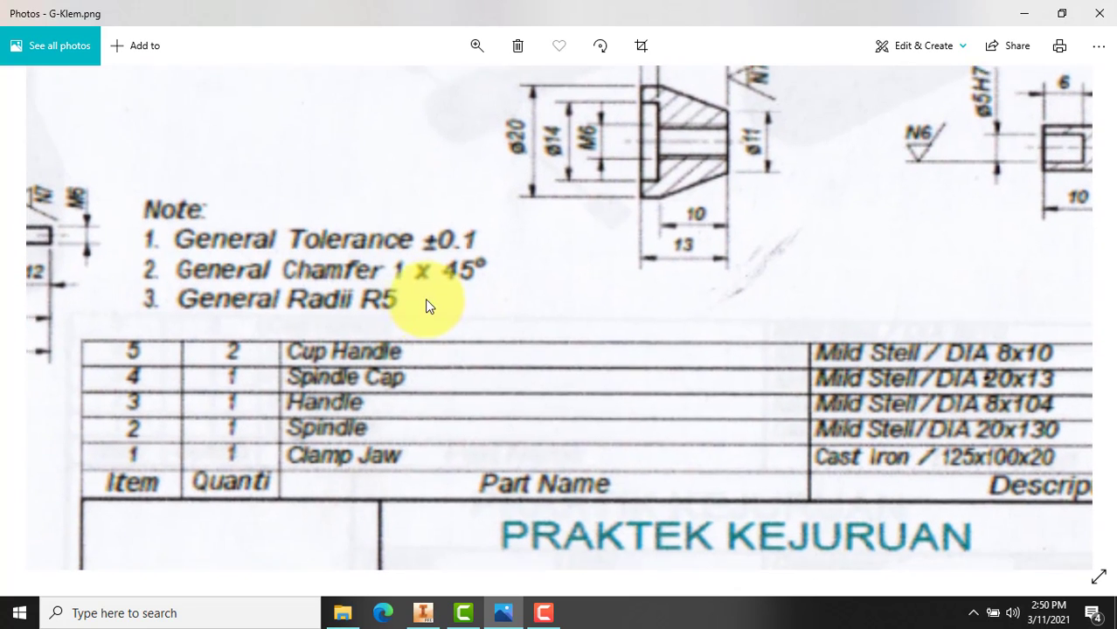
{"action": "left_click", "coordinate": [424, 613]}
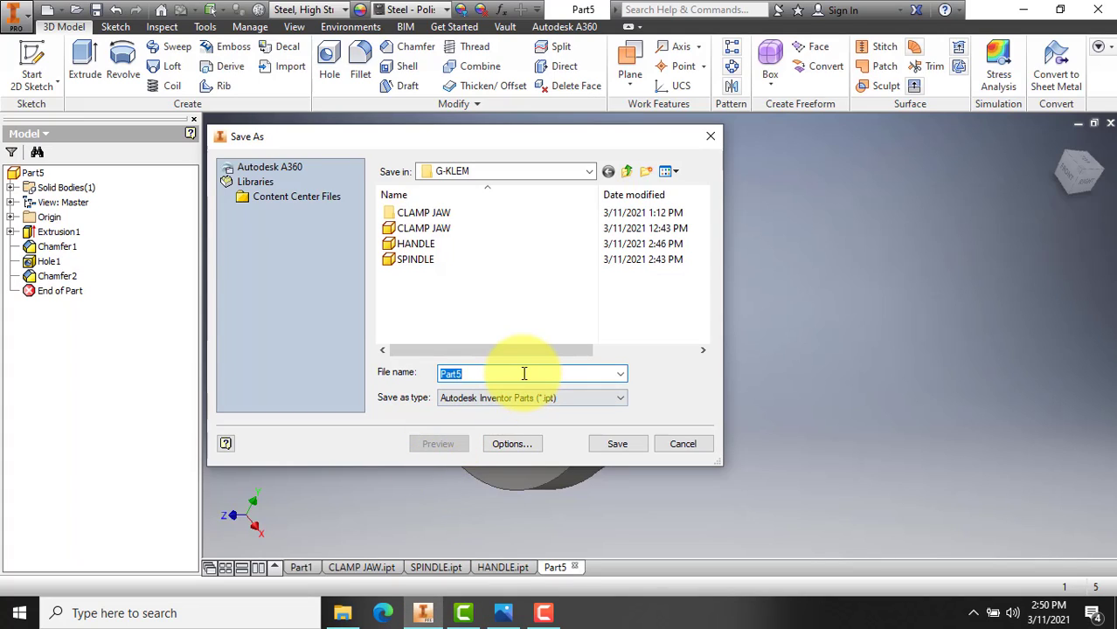
{"action": "type", "text": "SPIN"}
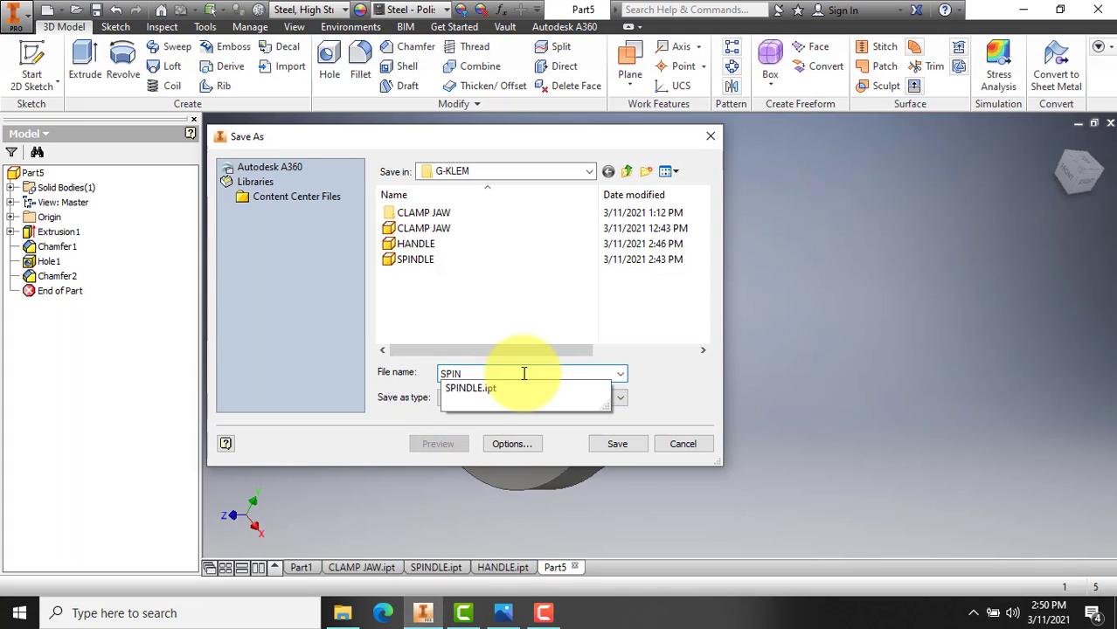
{"action": "type", "text": "DLE CAP"}
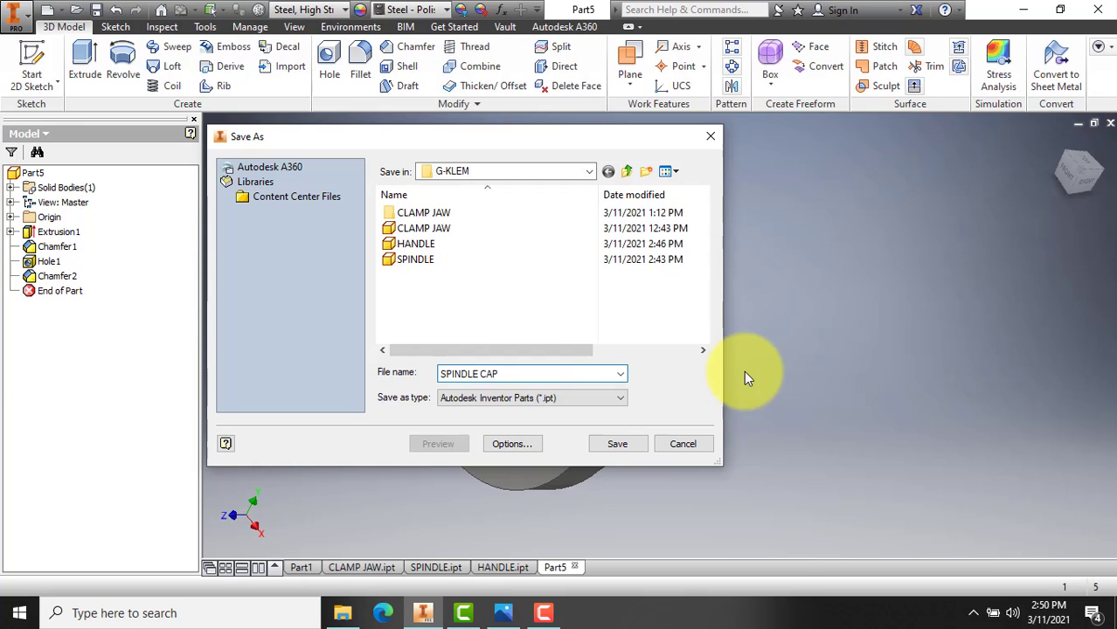
{"action": "left_click", "coordinate": [631, 443]}
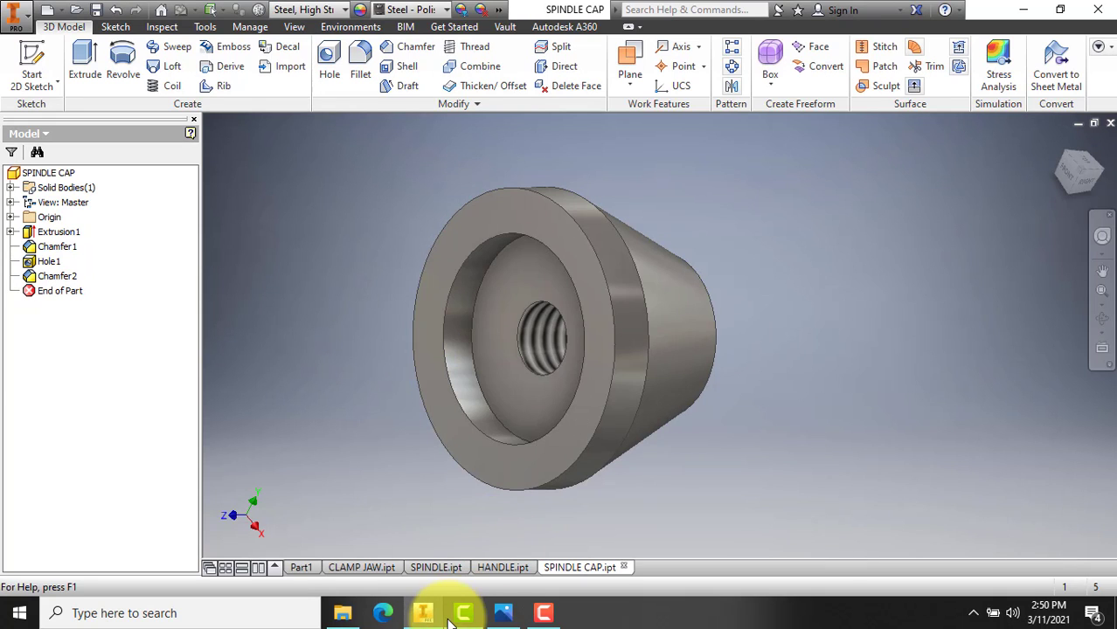
Review the cup handle (item 5) in the reference drawing and create a new part from the metric Standard (mm).ipt template.
{"action": "left_click", "coordinate": [505, 610]}
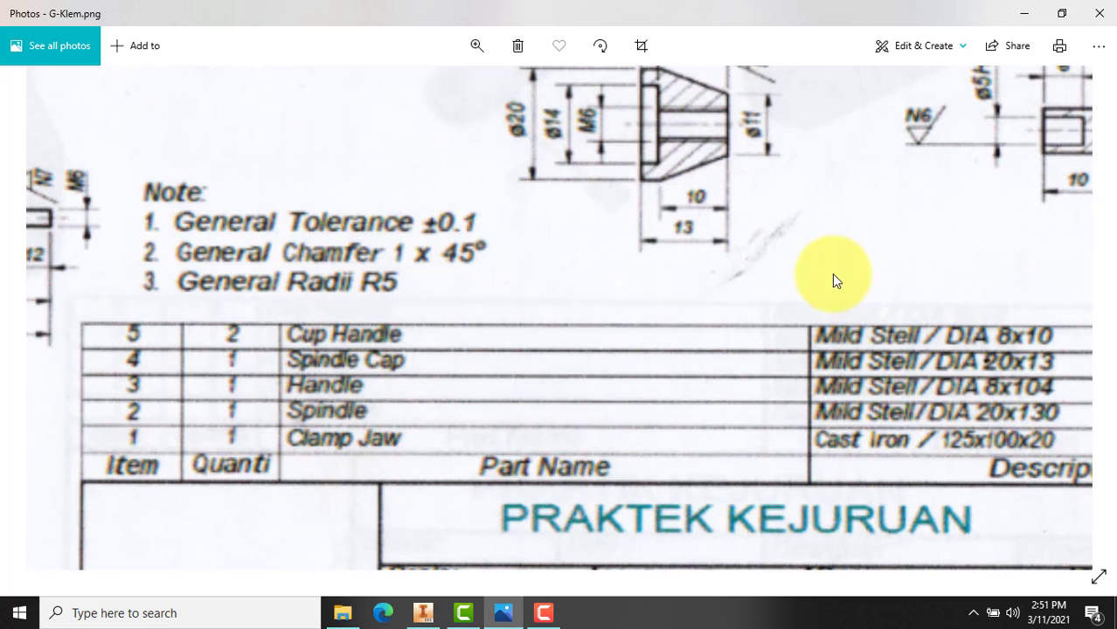
{"action": "mouse_move", "coordinate": [832, 274]}
{"action": "left_mouse_down"}
{"action": "mouse_move", "coordinate": [568, 461]}
{"action": "mouse_move", "coordinate": [686, 417]}
{"action": "mouse_move", "coordinate": [690, 519]}
{"action": "mouse_move", "coordinate": [718, 311]}
{"action": "mouse_move", "coordinate": [660, 310]}
{"action": "mouse_move", "coordinate": [772, 372]}
{"action": "left_mouse_up"}
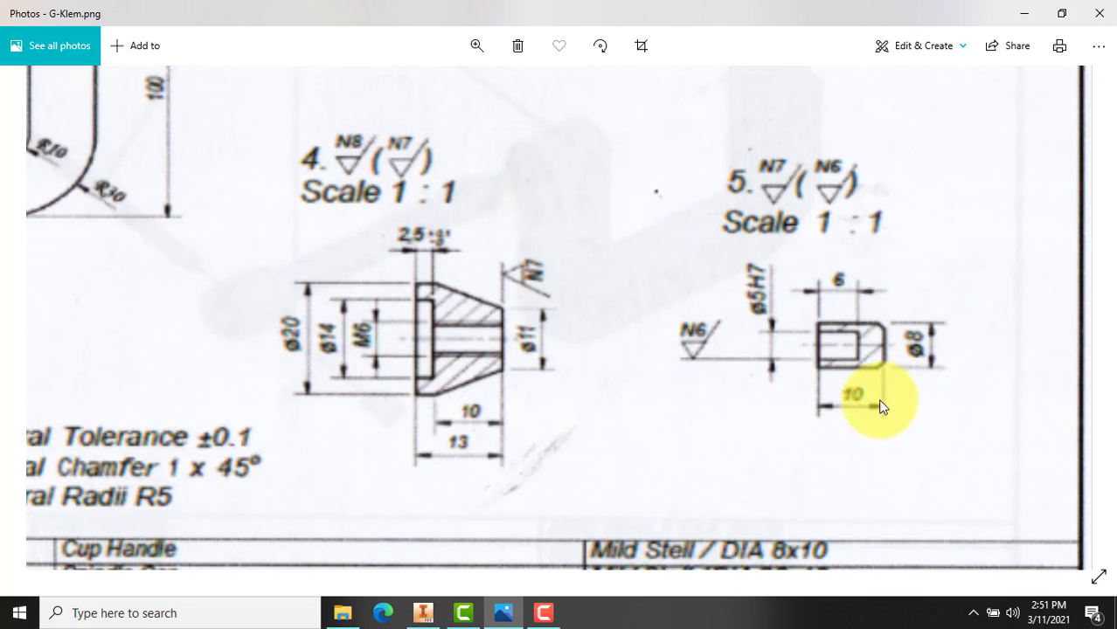
{"action": "left_click", "coordinate": [423, 612]}
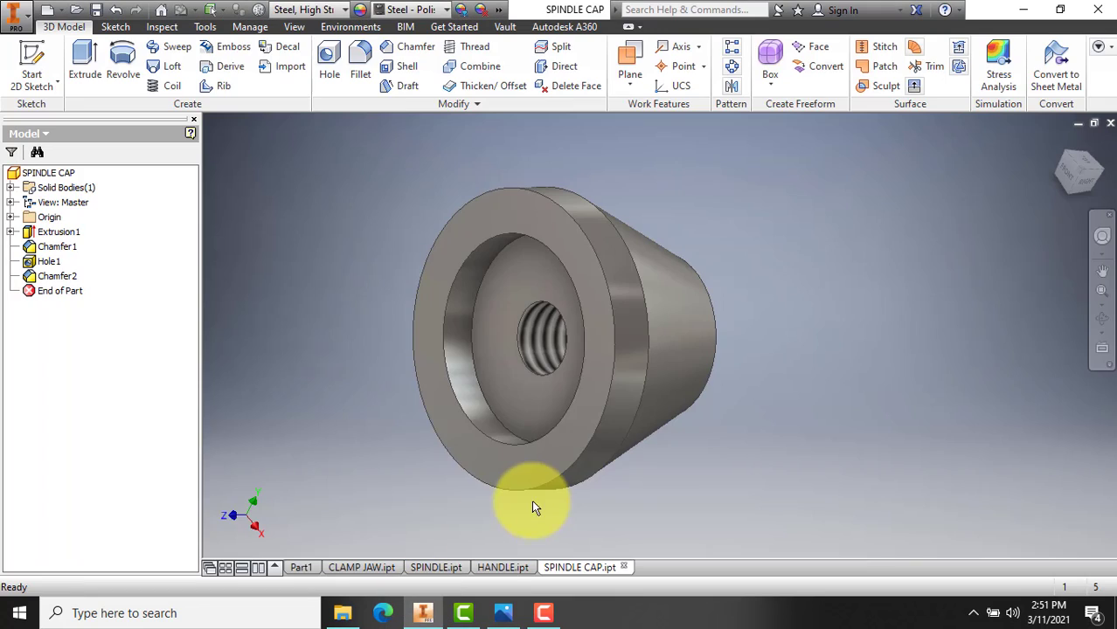
{"action": "left_click", "coordinate": [48, 10]}
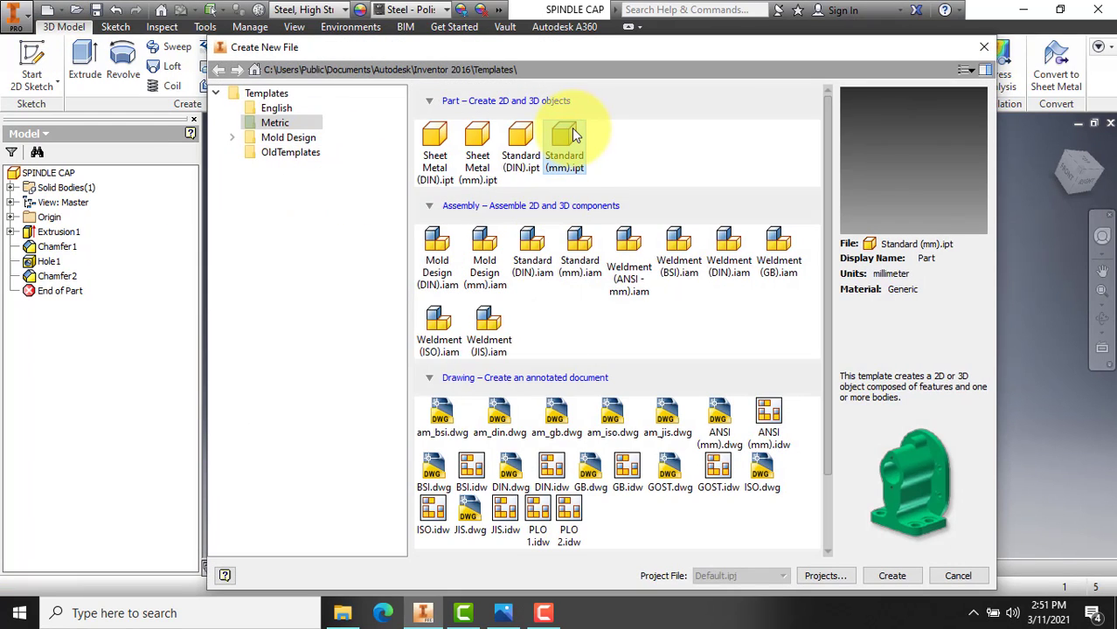
{"action": "left_click", "coordinate": [893, 577]}
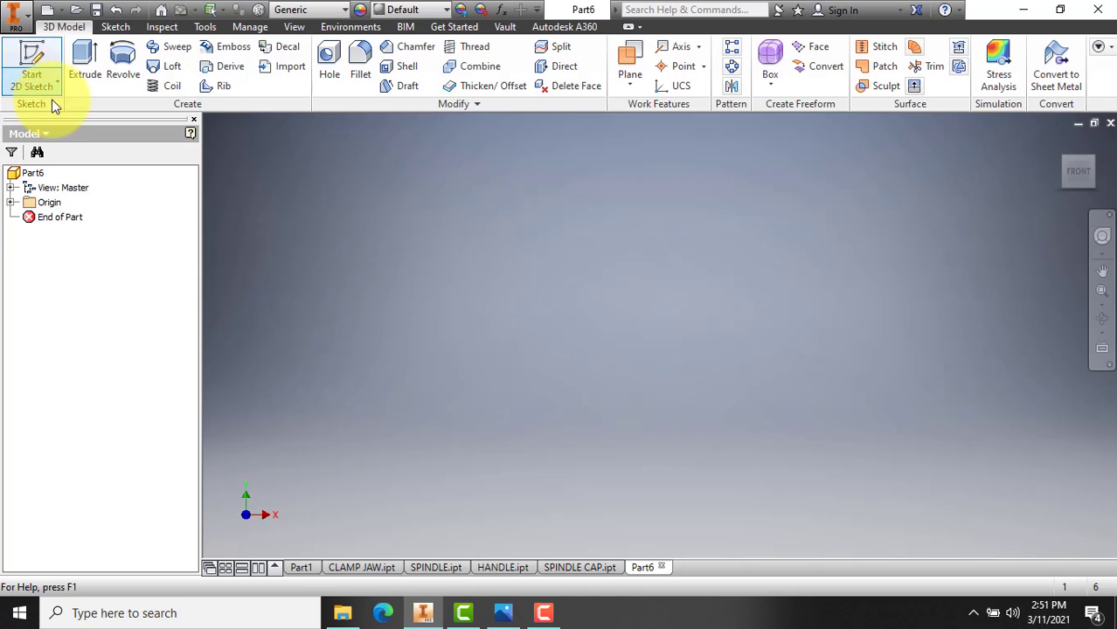
Sketch a 9.57 mm diameter circle centred on the origin on the XY plane and finish the sketch.
{"action": "left_click", "coordinate": [34, 68]}
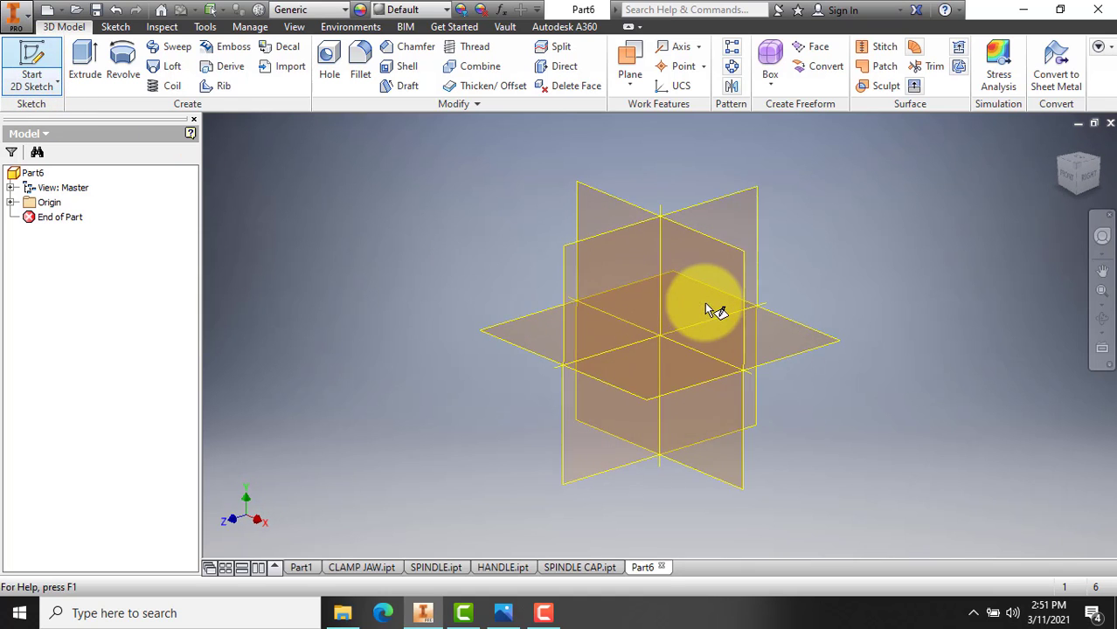
{"action": "left_click", "coordinate": [713, 286]}
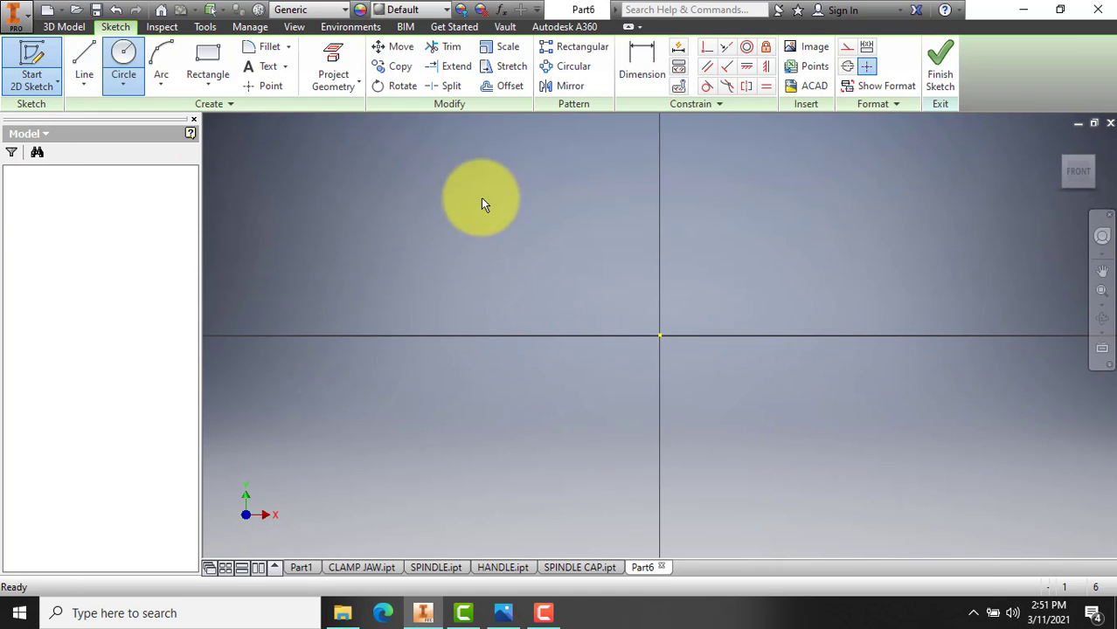
{"action": "left_click", "coordinate": [125, 57]}
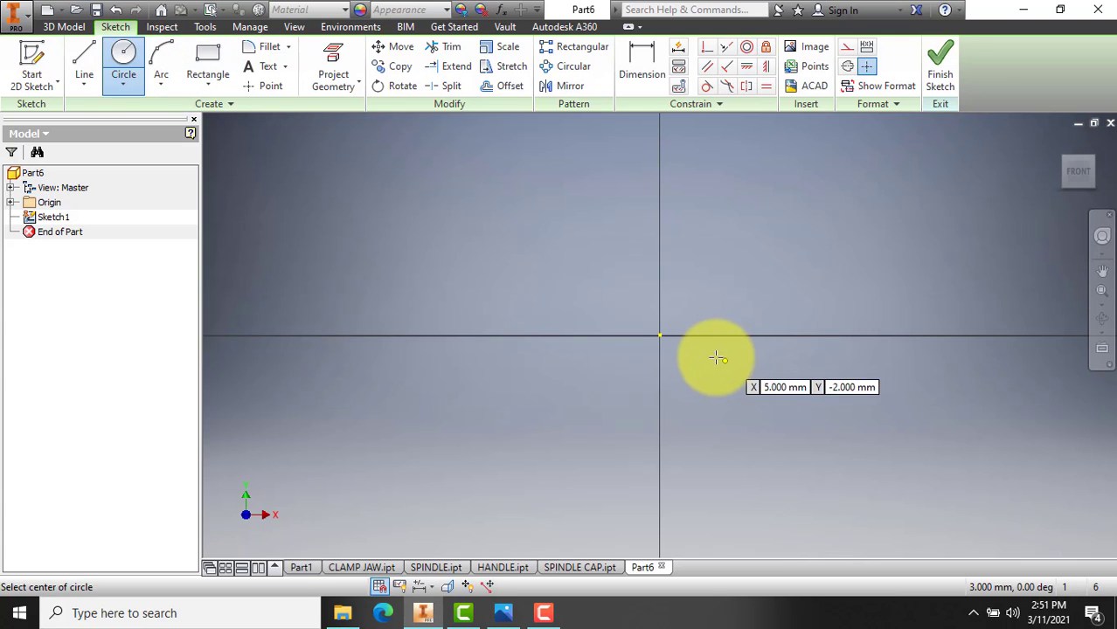
{"action": "left_click", "coordinate": [659, 336]}
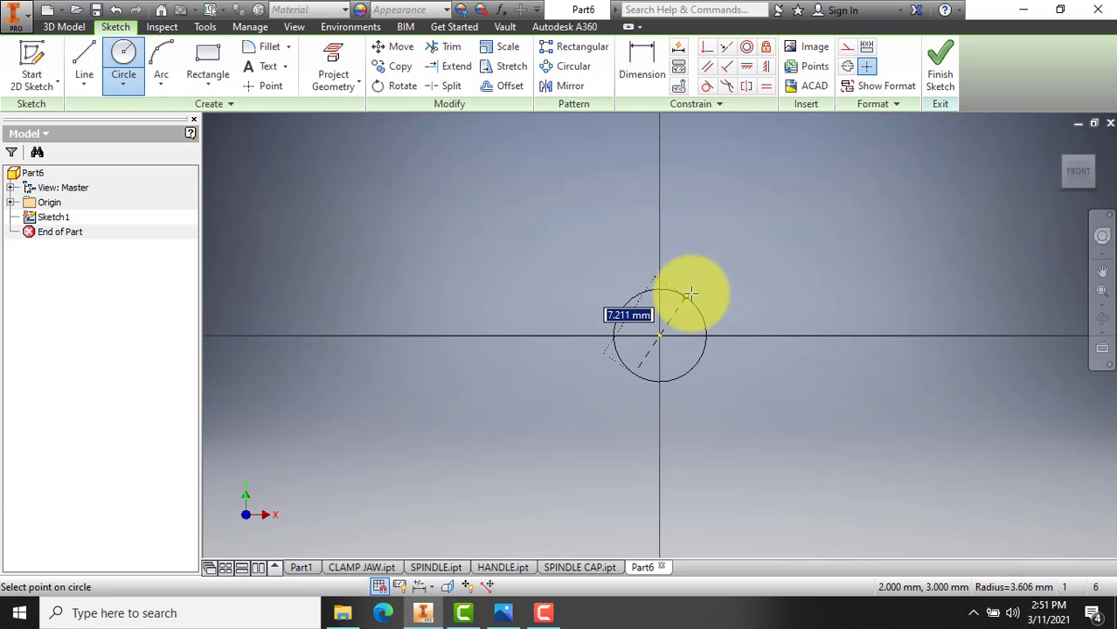
{"action": "type", "text": "9.57"}
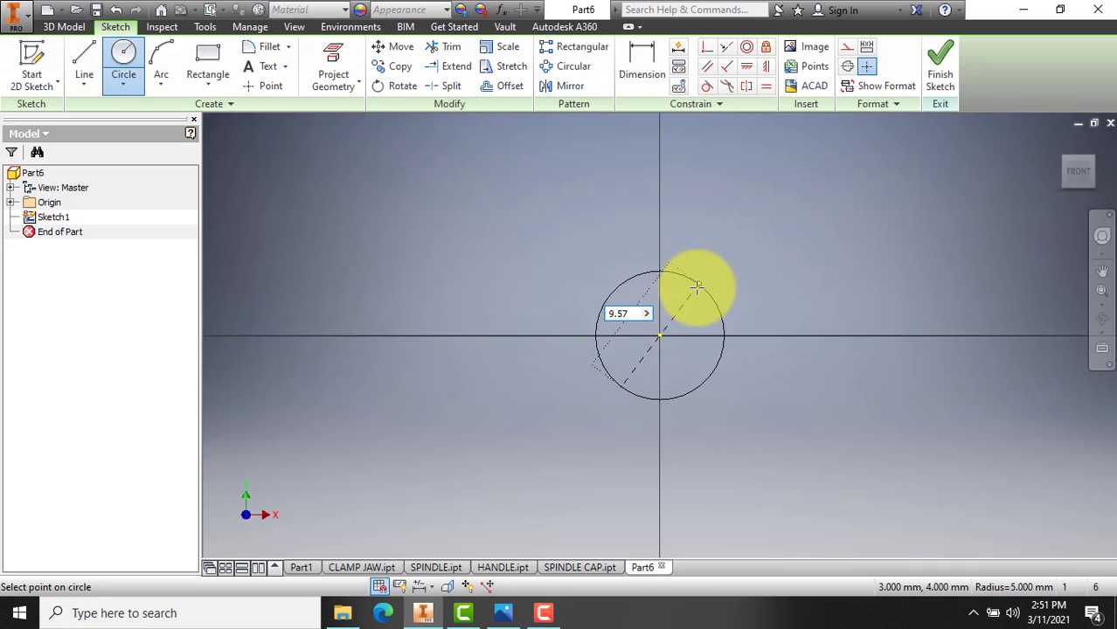
{"action": "left_click", "coordinate": [697, 287]}
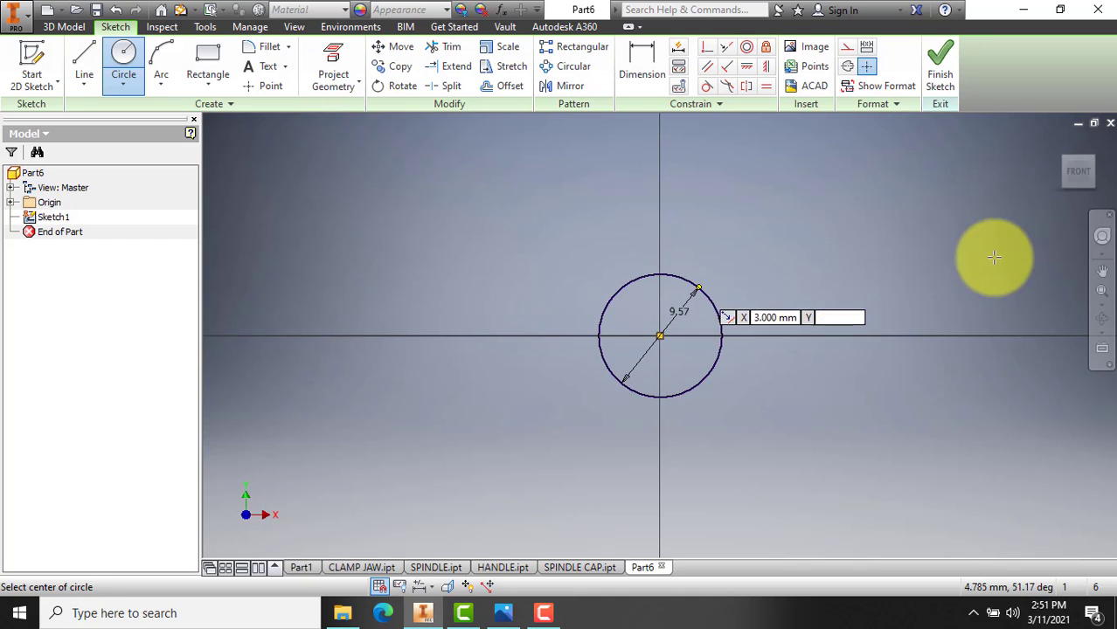
{"action": "left_click", "coordinate": [945, 70]}
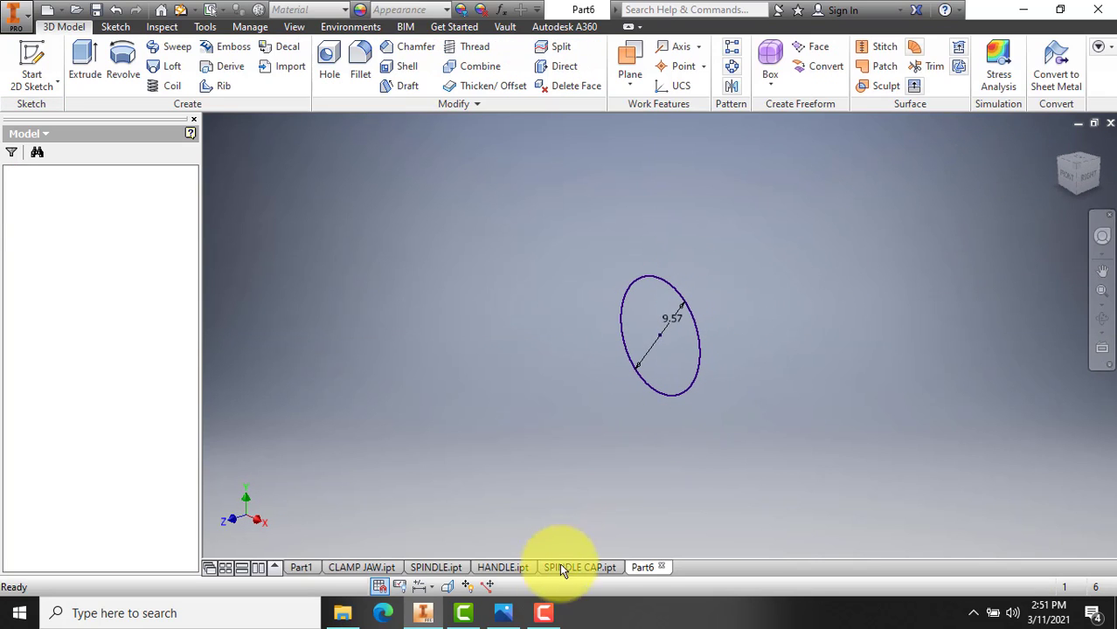
Check the cup handle's length in the reference drawing and extrude the circle 10 mm as a solid.
{"action": "left_click", "coordinate": [503, 614]}
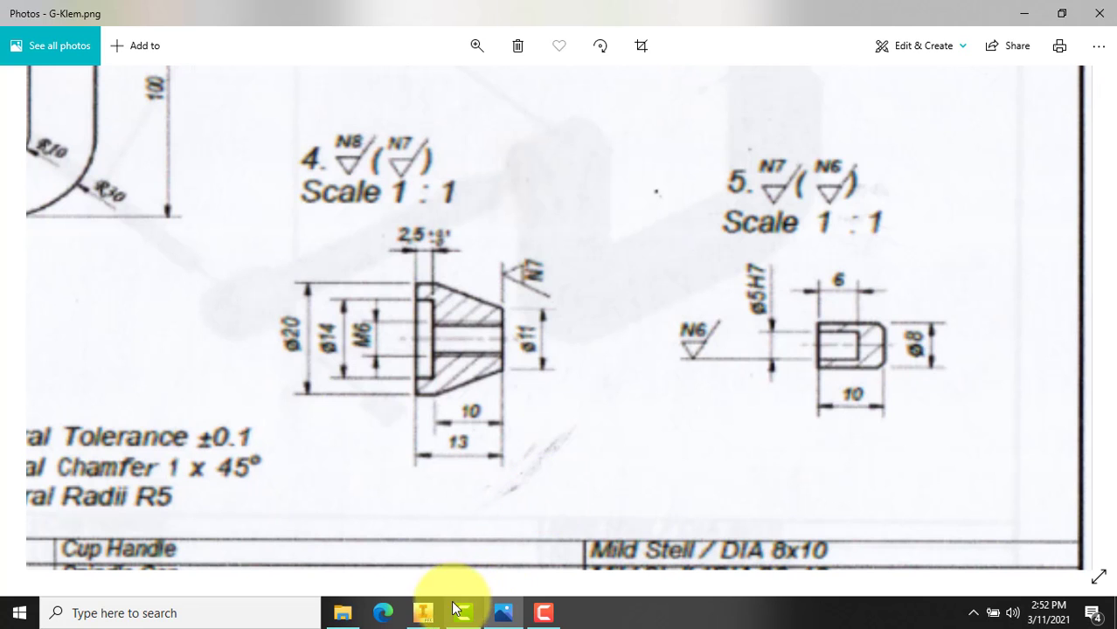
{"action": "left_click", "coordinate": [425, 614]}
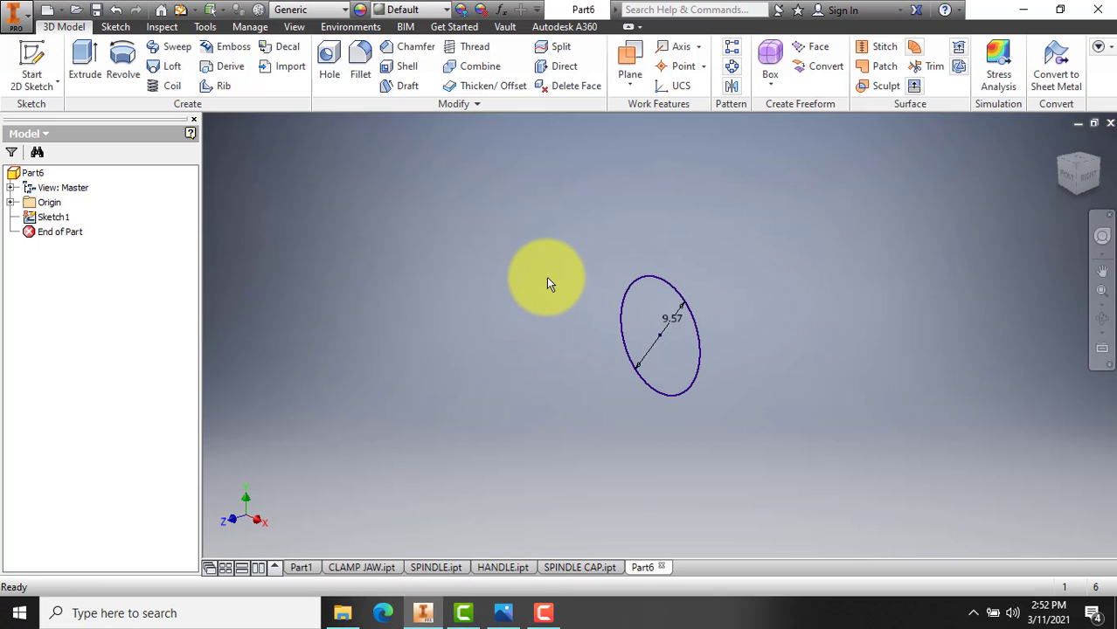
{"action": "left_click", "coordinate": [503, 614]}
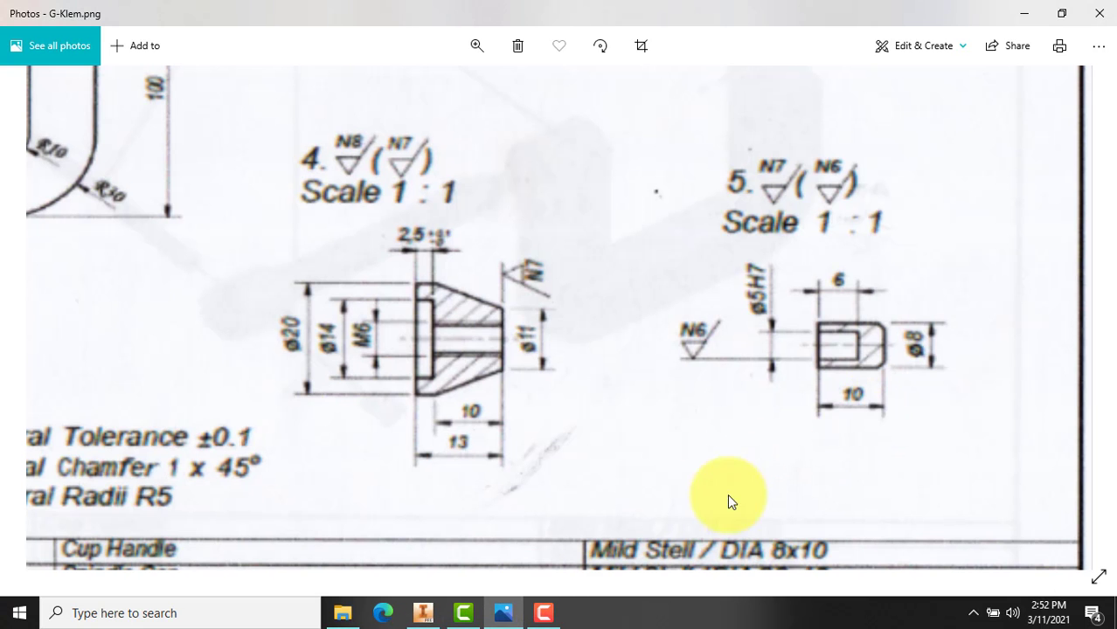
{"action": "left_click", "coordinate": [425, 613]}
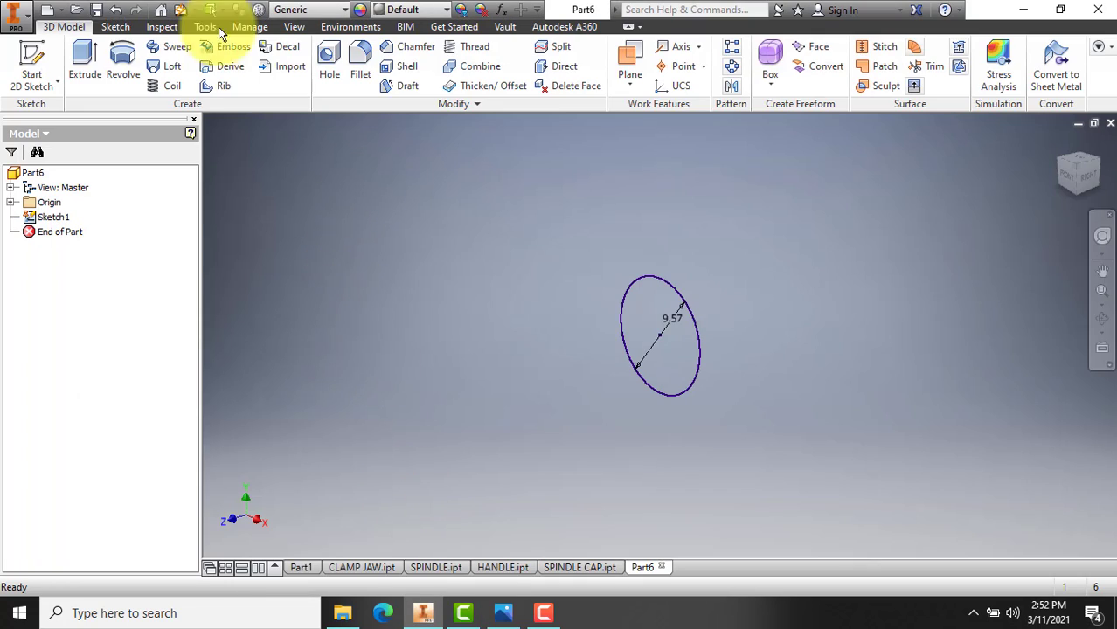
{"action": "left_click", "coordinate": [84, 57]}
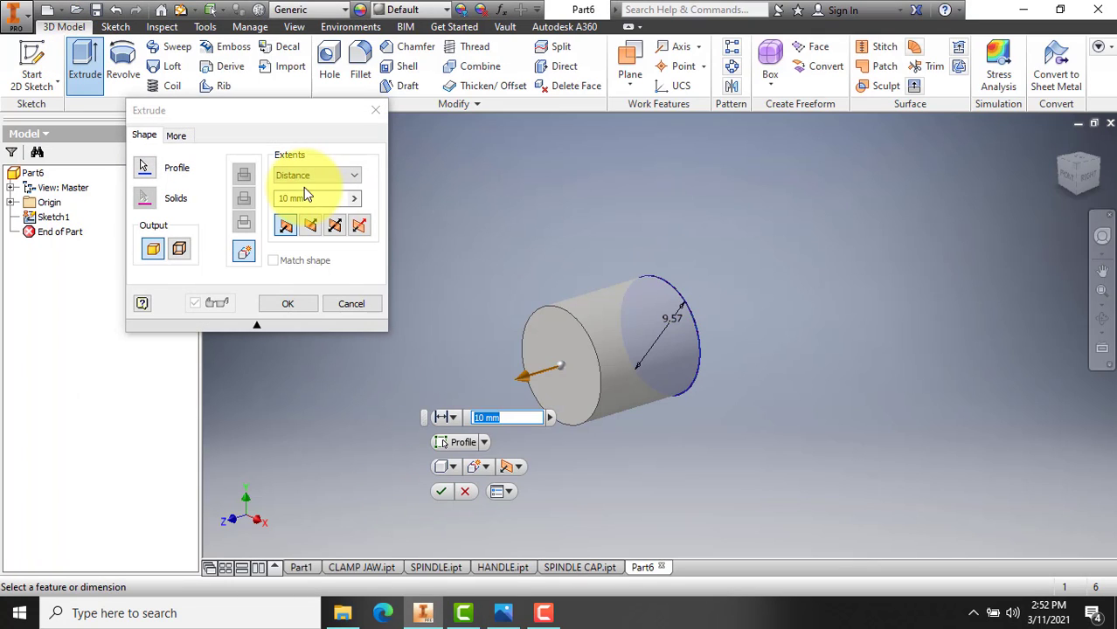
{"action": "left_click", "coordinate": [292, 304]}
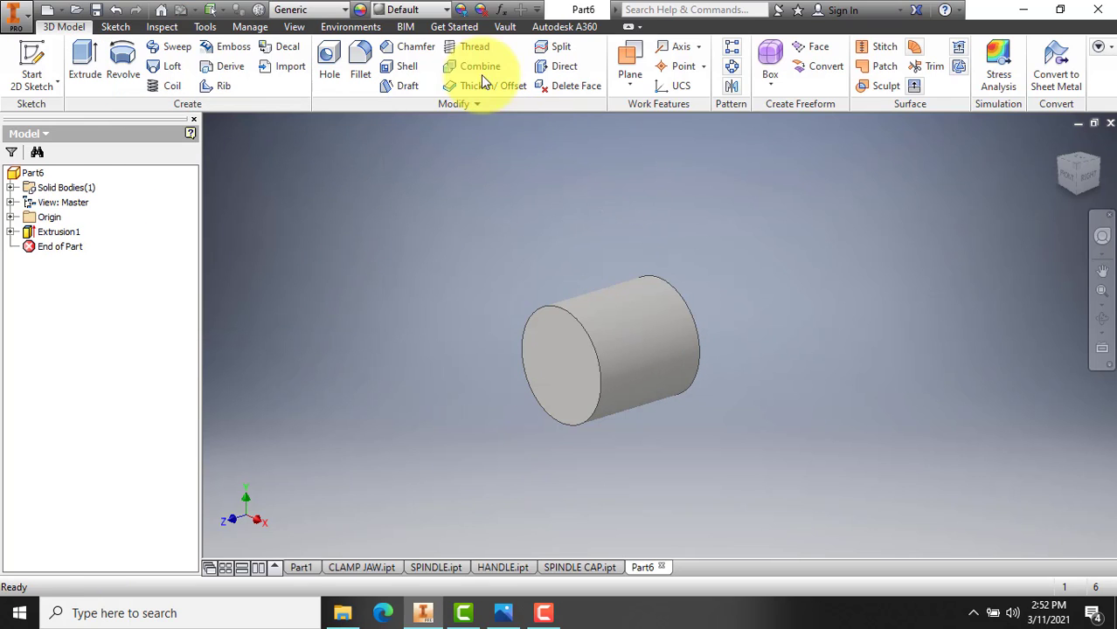
Chamfer the circular edge at the cylinder's rear end with an equal distance of 1 mm.
{"action": "left_click", "coordinate": [401, 48]}
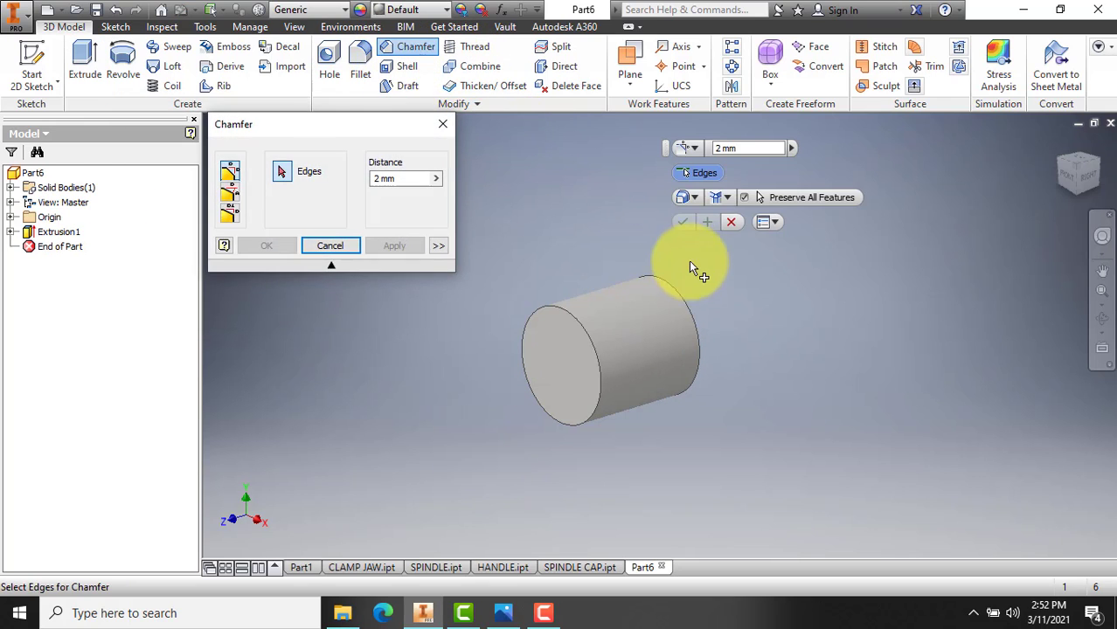
{"action": "left_click", "coordinate": [719, 150]}
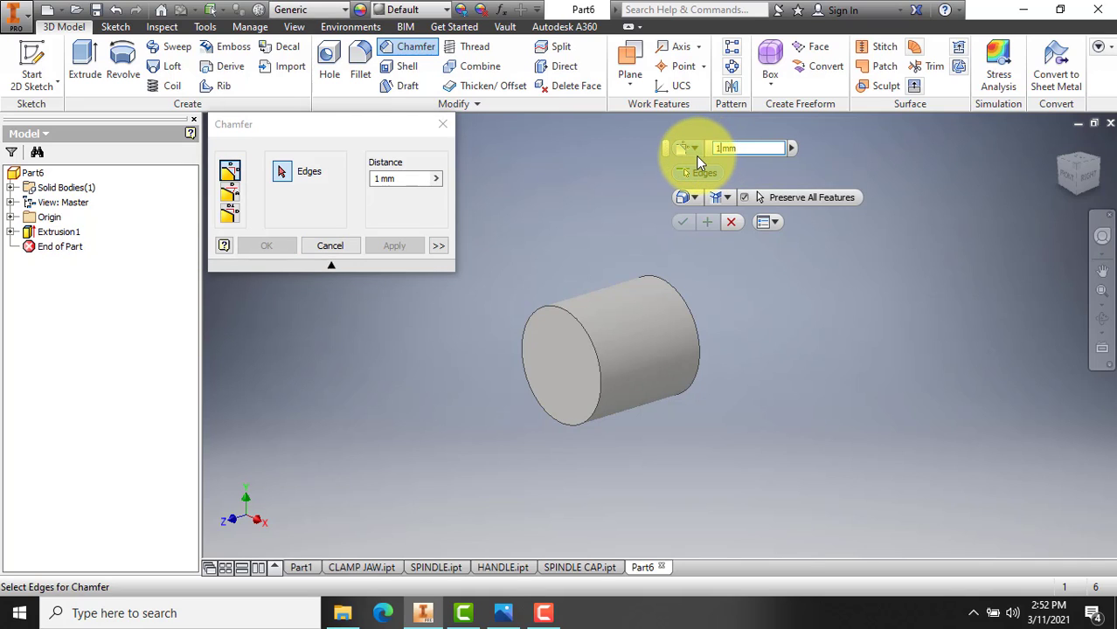
{"action": "left_click", "coordinate": [691, 308]}
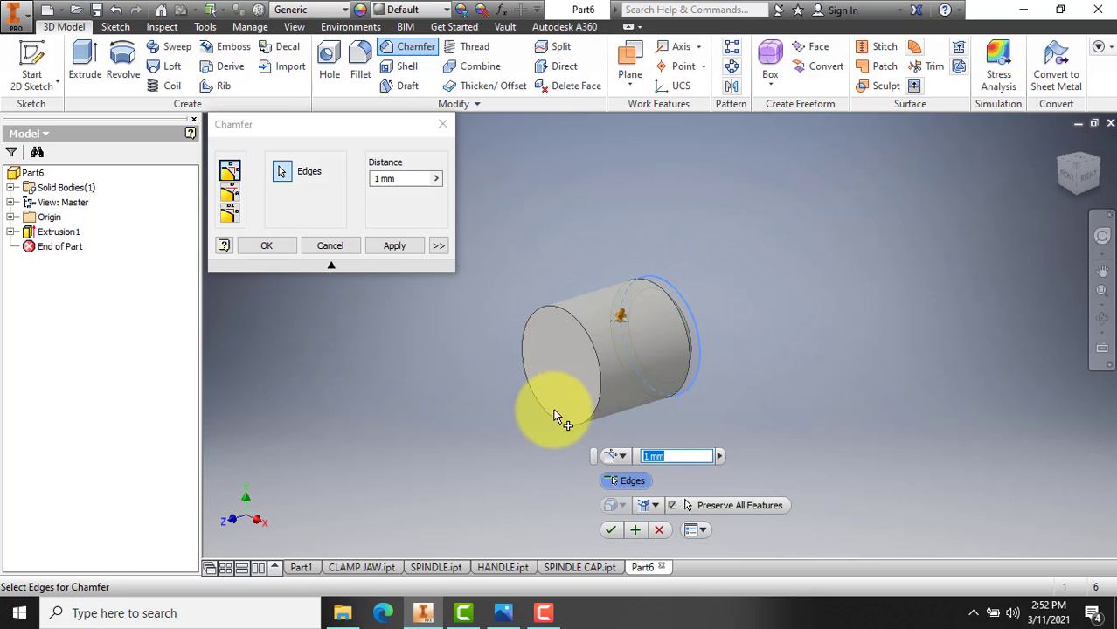
{"action": "left_click", "coordinate": [610, 530]}
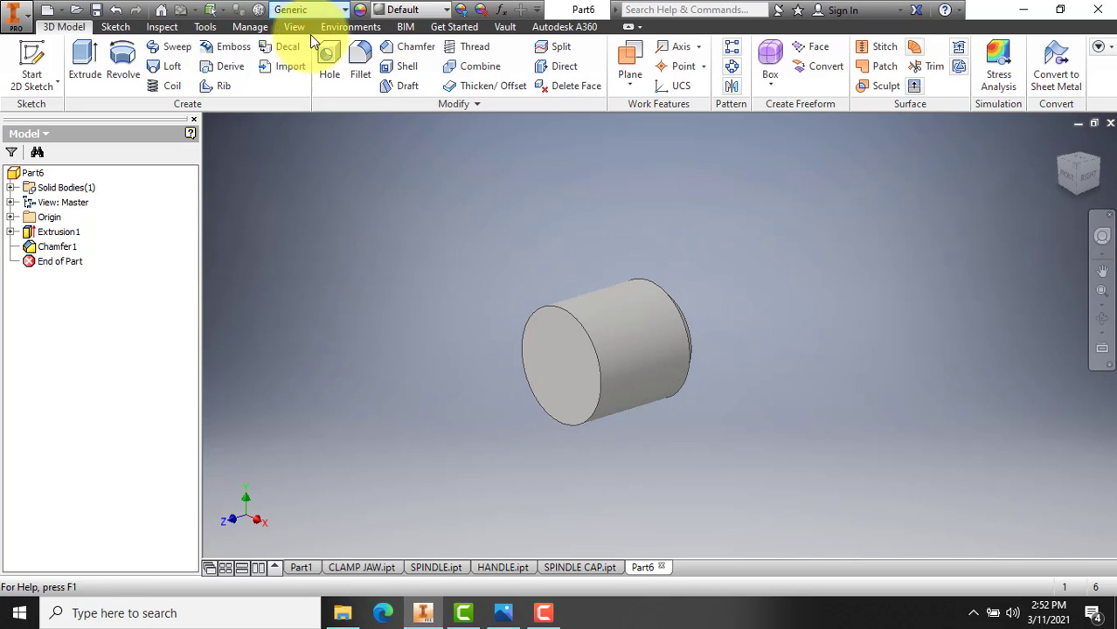
Start a flat-bottomed hole on the cylinder's front face, placed concentric with its circular edge.
{"action": "left_click", "coordinate": [328, 61]}
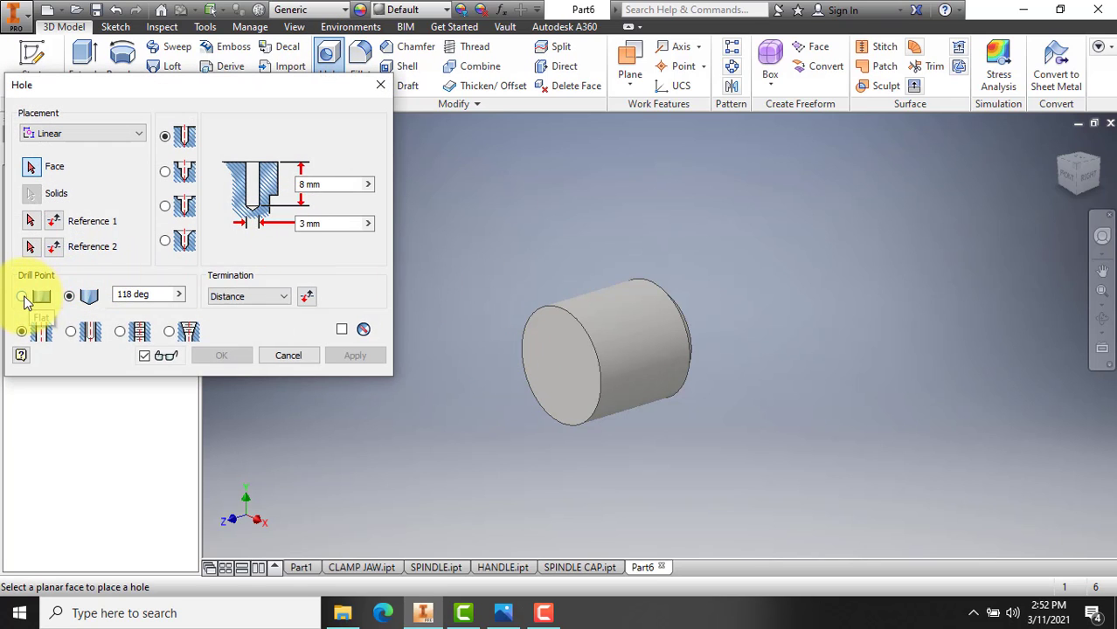
{"action": "left_click", "coordinate": [23, 296]}
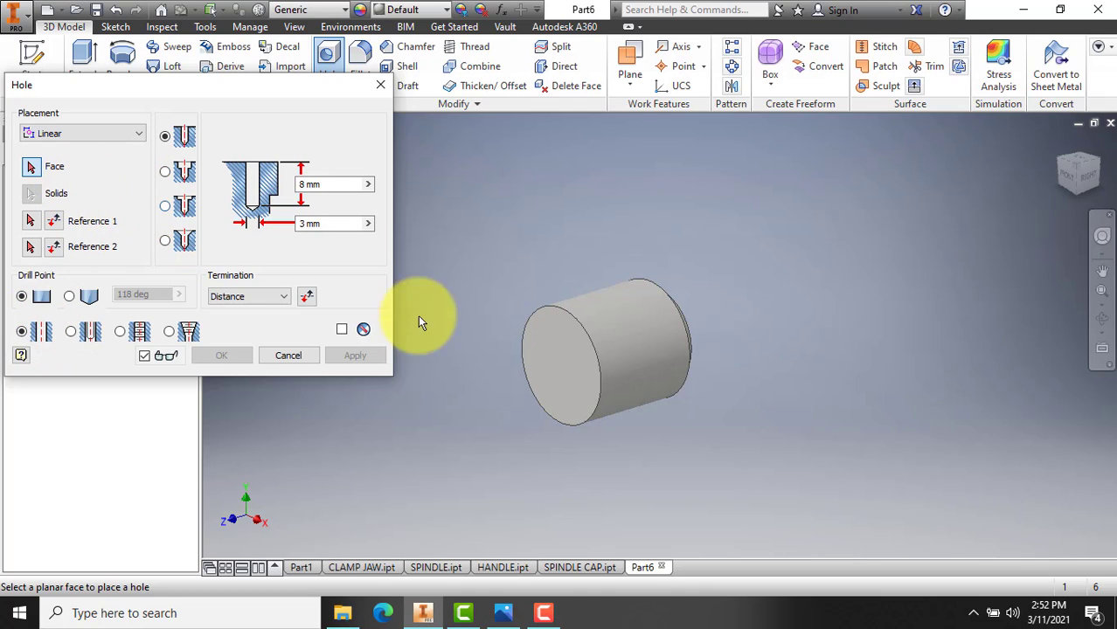
{"action": "left_click", "coordinate": [109, 136]}
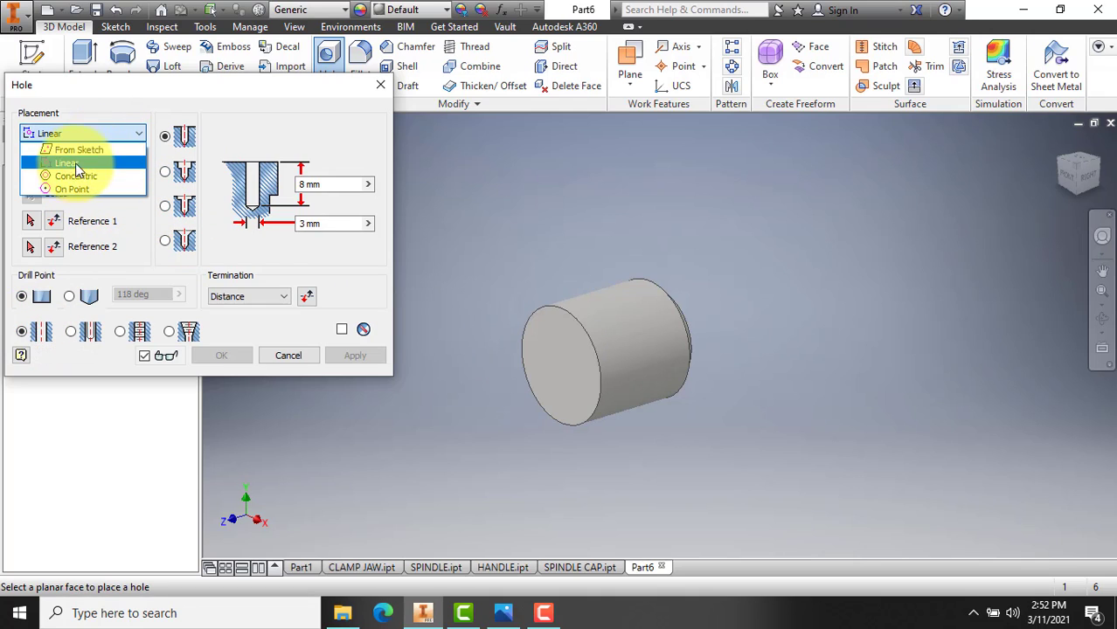
{"action": "left_click", "coordinate": [71, 176]}
{"action": "left_click", "coordinate": [577, 361]}
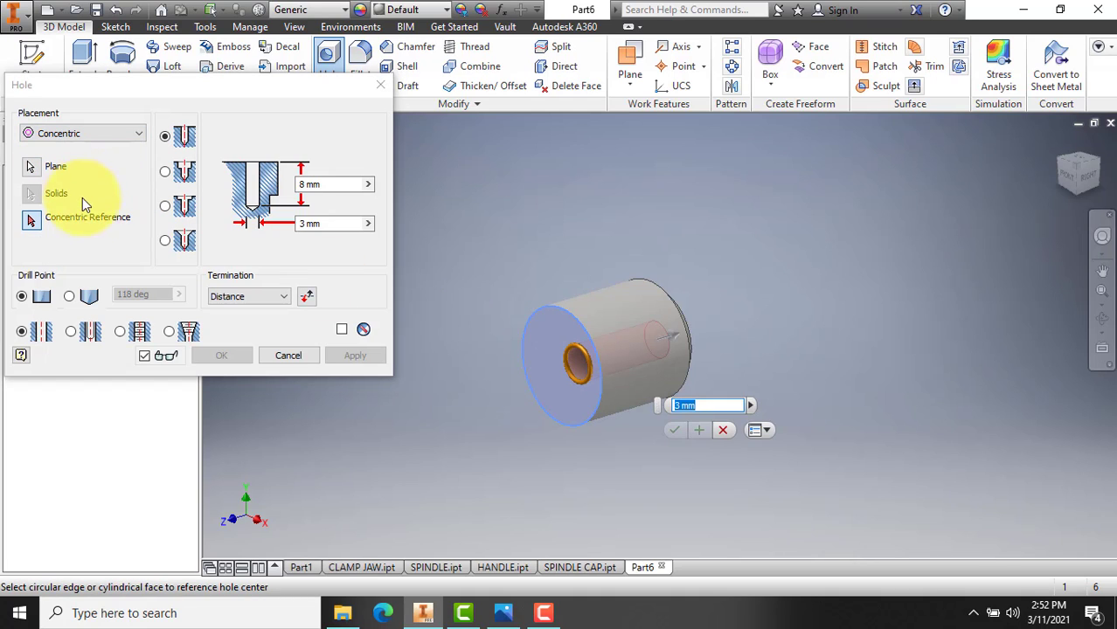
{"action": "left_click", "coordinate": [553, 308]}
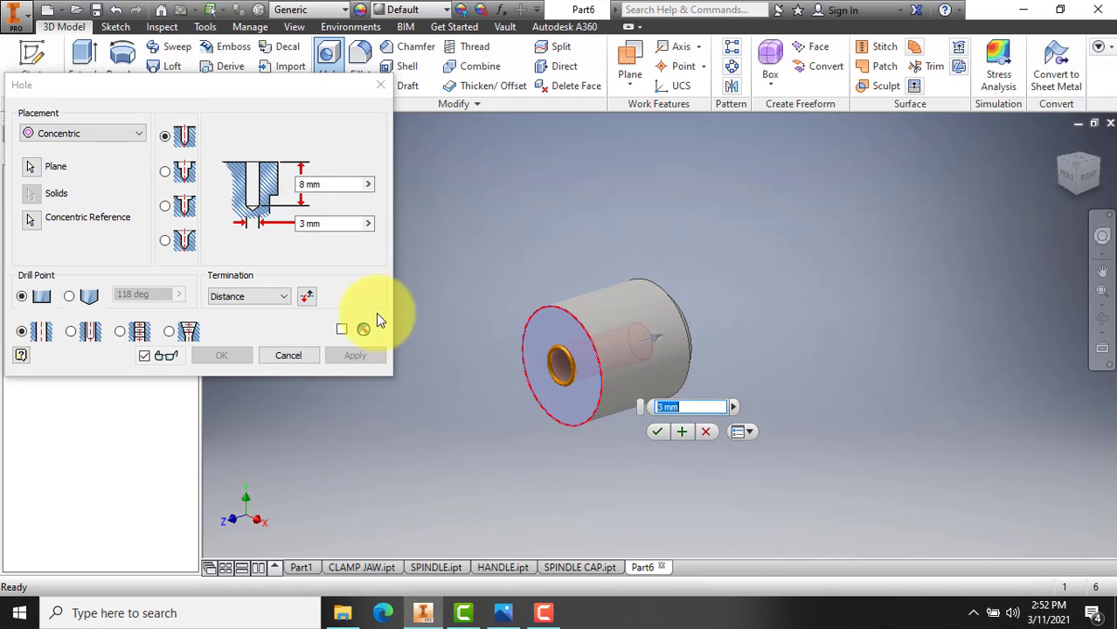
Check the cup handle's bore in the reference drawing and create the hole with a 6.5 mm diameter and 6 mm depth.
{"action": "left_click", "coordinate": [503, 613]}
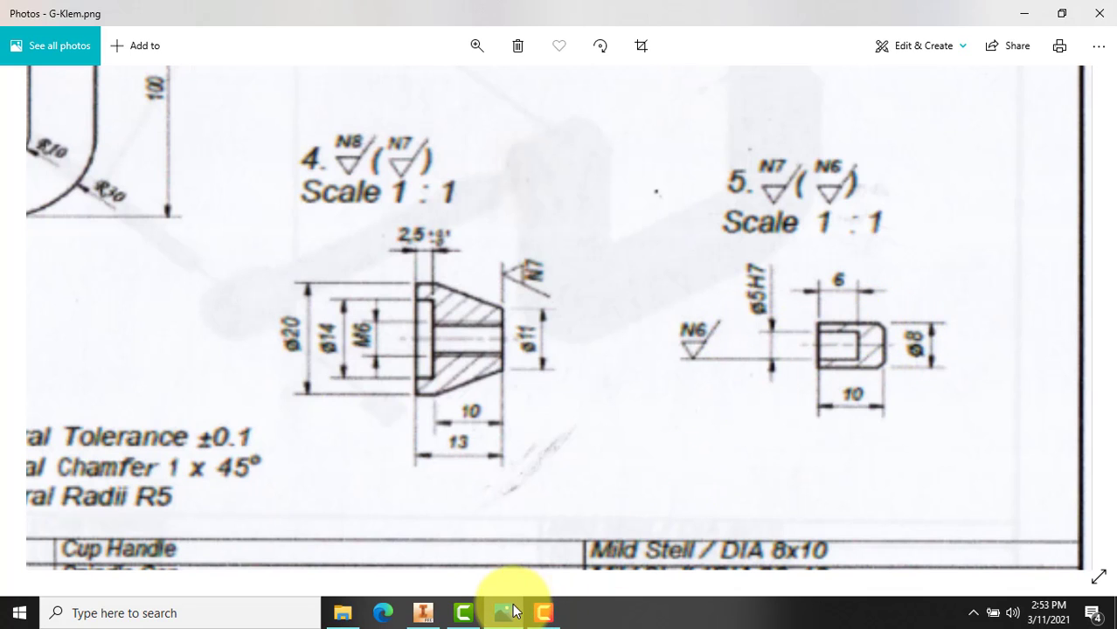
{"action": "left_click", "coordinate": [424, 618]}
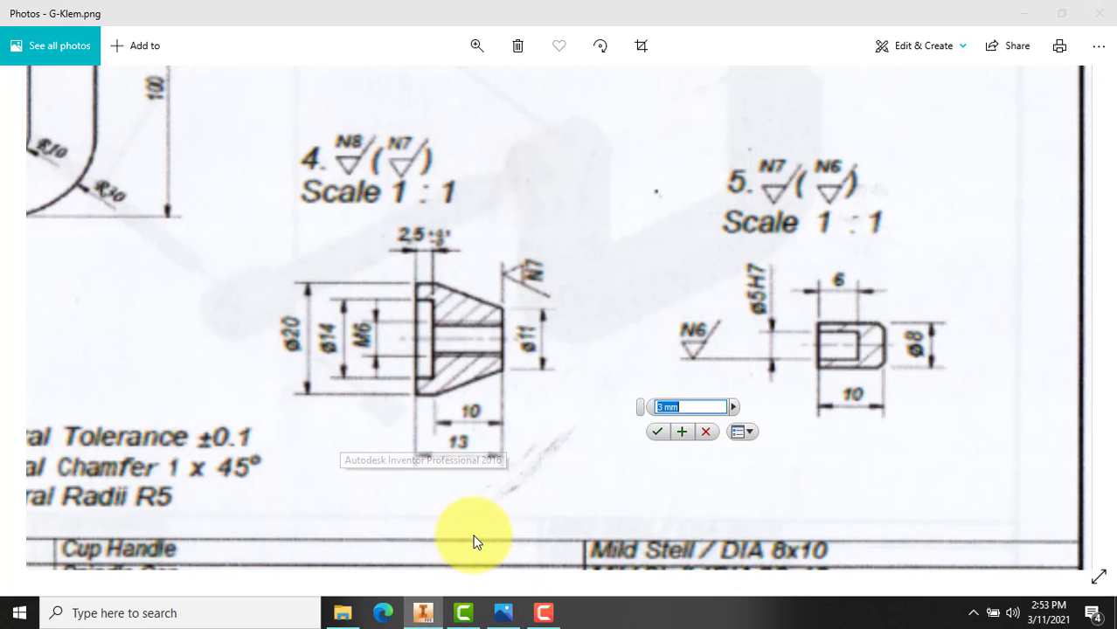
{"action": "left_click", "coordinate": [422, 615]}
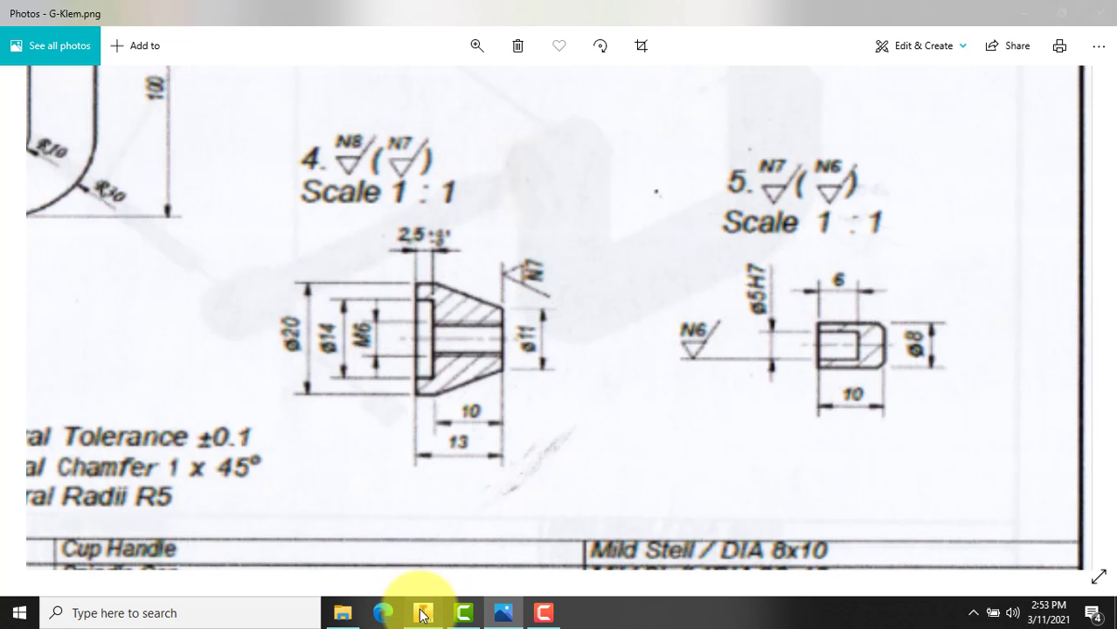
{"action": "left_click", "coordinate": [422, 616]}
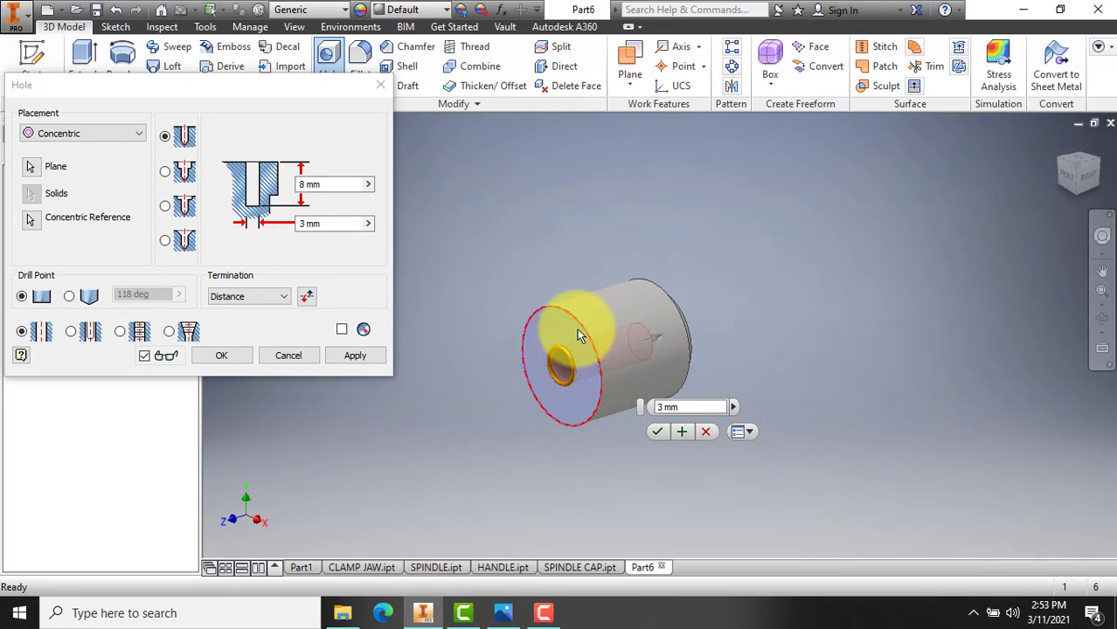
{"action": "left_click", "coordinate": [303, 224]}
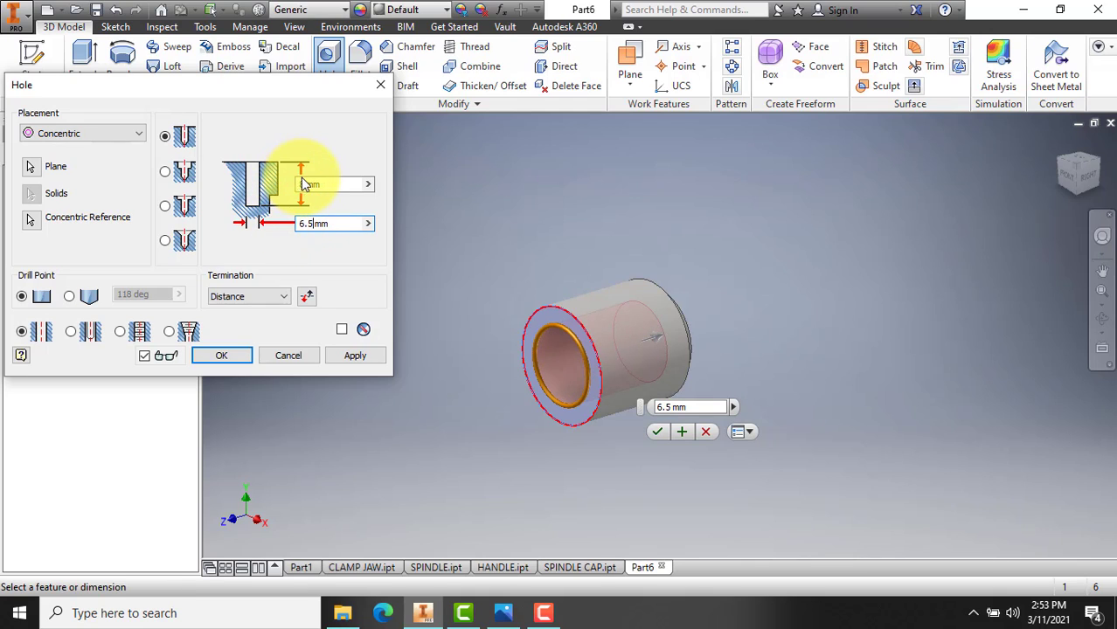
{"action": "left_click", "coordinate": [303, 184]}
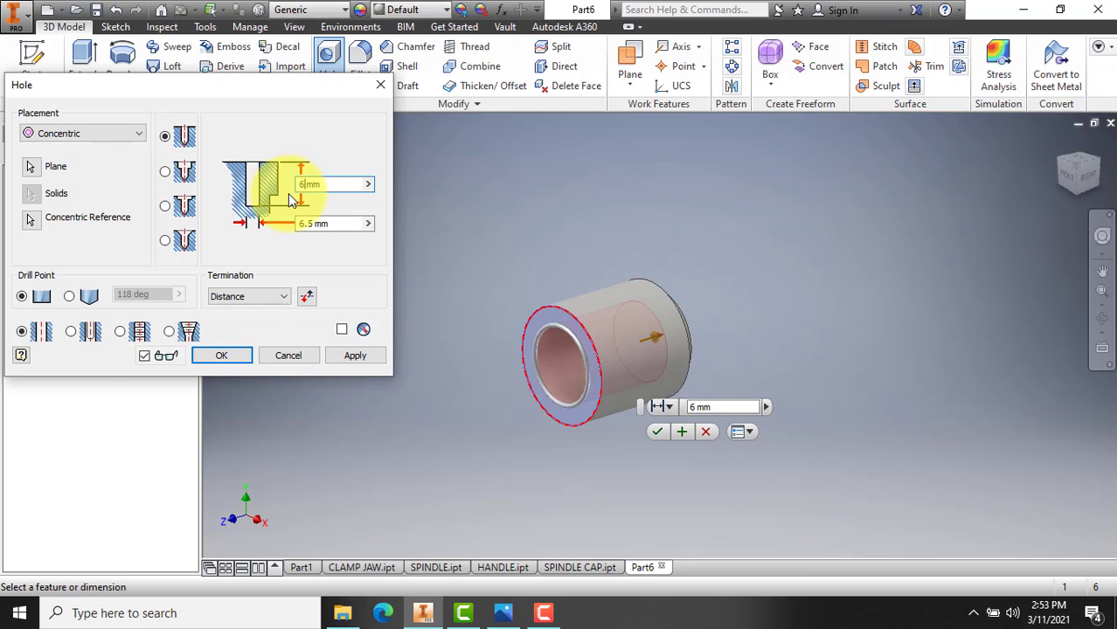
{"action": "left_click", "coordinate": [222, 355]}
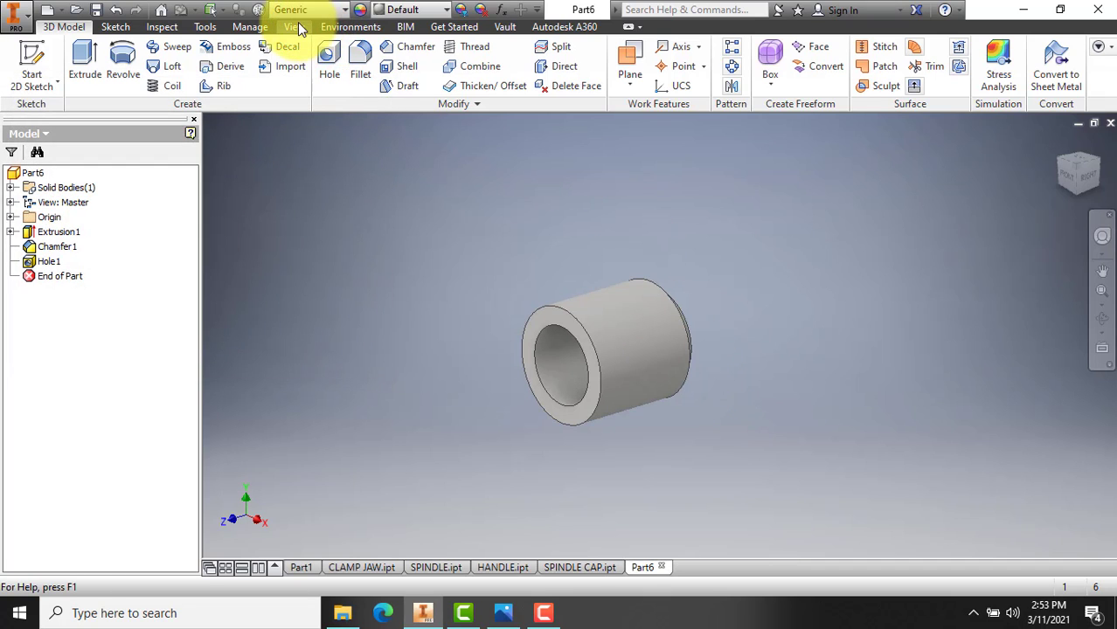
Assign the material Steel, High Strength, Low Alloy to the part.
{"action": "left_click", "coordinate": [343, 9]}
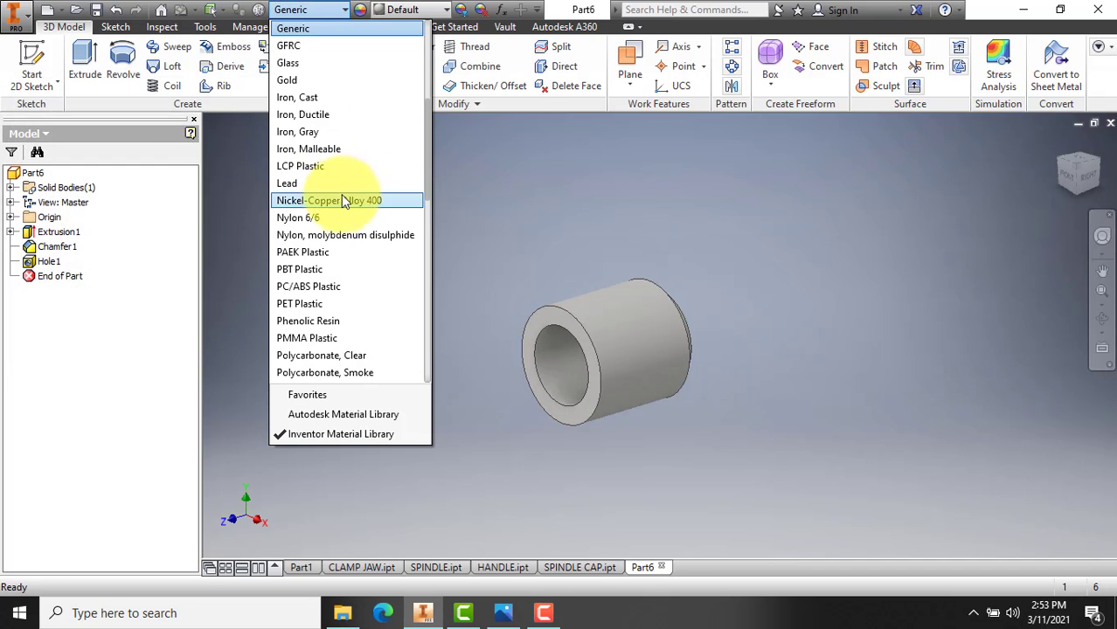
{"action": "scroll", "coordinate": [341, 282], "scroll_direction": "down", "scroll_amount": 9}
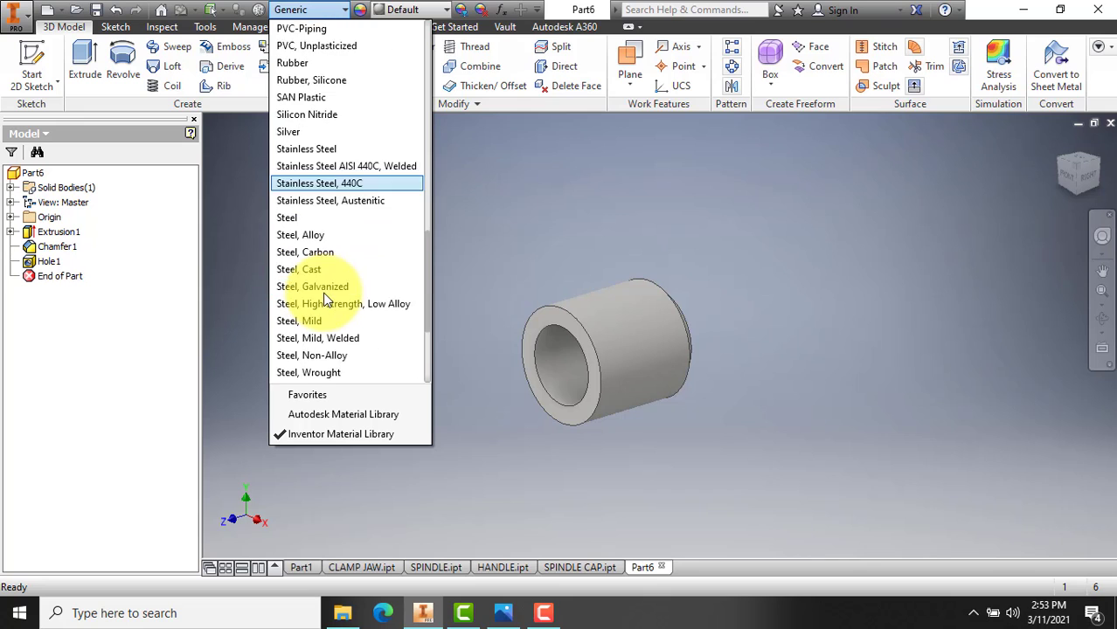
{"action": "scroll", "coordinate": [324, 300], "scroll_direction": "down", "scroll_amount": 3}
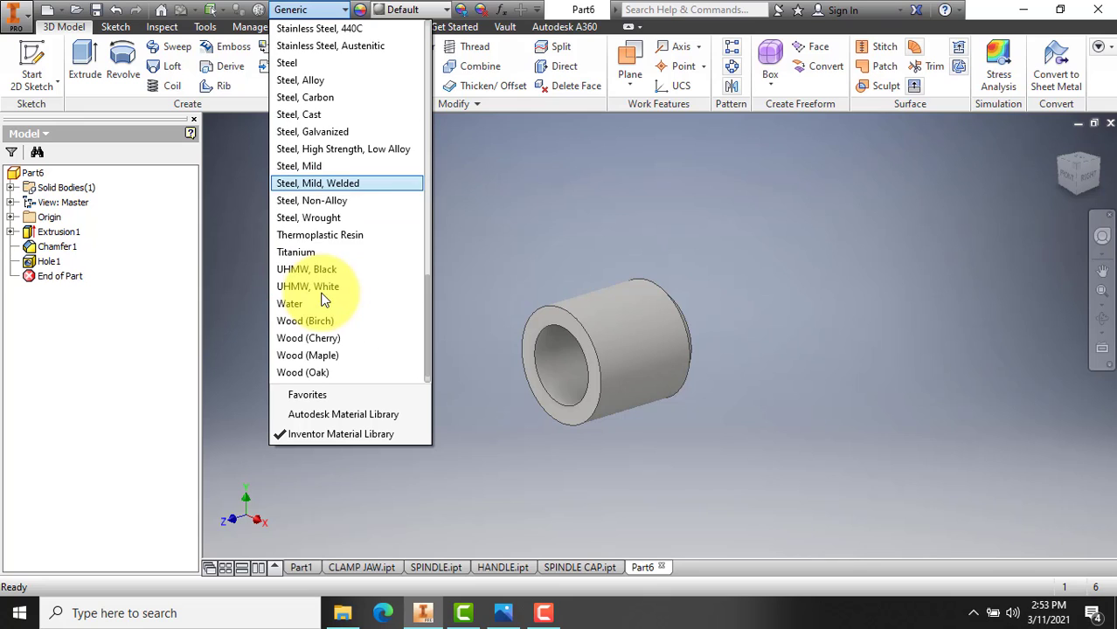
{"action": "left_click", "coordinate": [381, 149]}
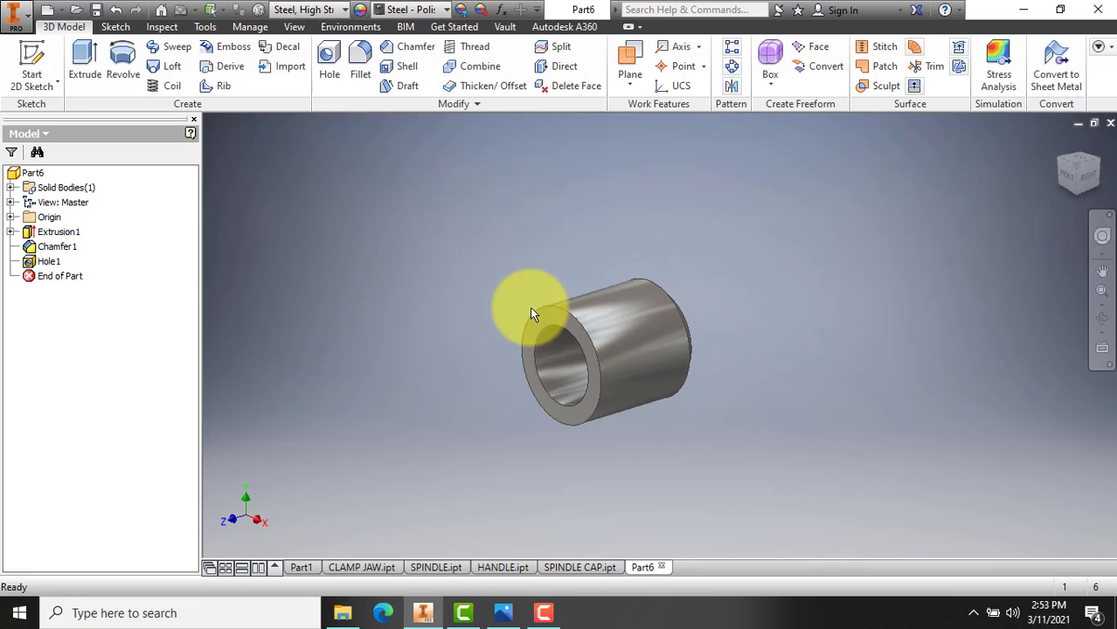
Check the part name in the reference drawing's parts list and save the part as CUP HANDLE in the G-KLEM folder.
{"action": "left_click", "coordinate": [97, 12]}
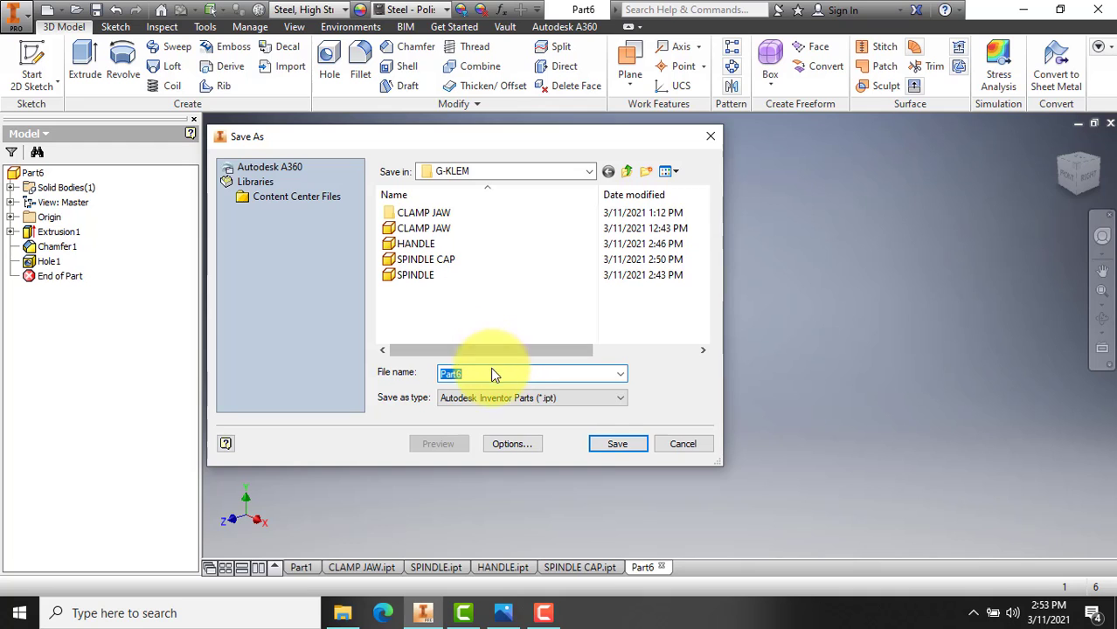
{"action": "left_click", "coordinate": [504, 617]}
{"action": "scroll", "coordinate": [498, 241], "scroll_direction": "up", "scroll_amount": 2}
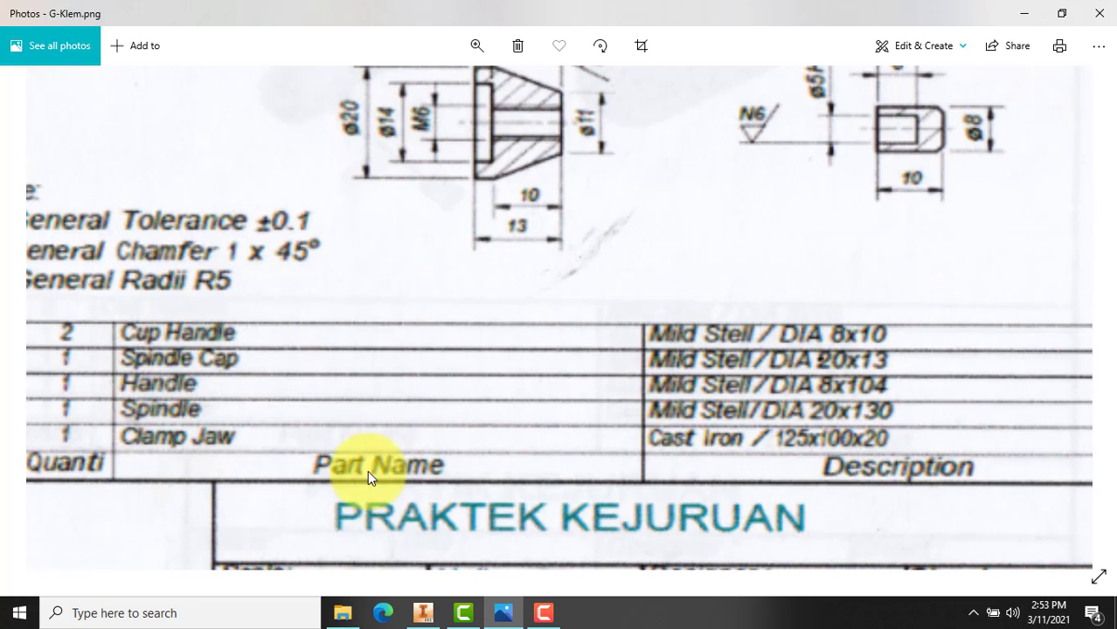
{"action": "left_click", "coordinate": [426, 613]}
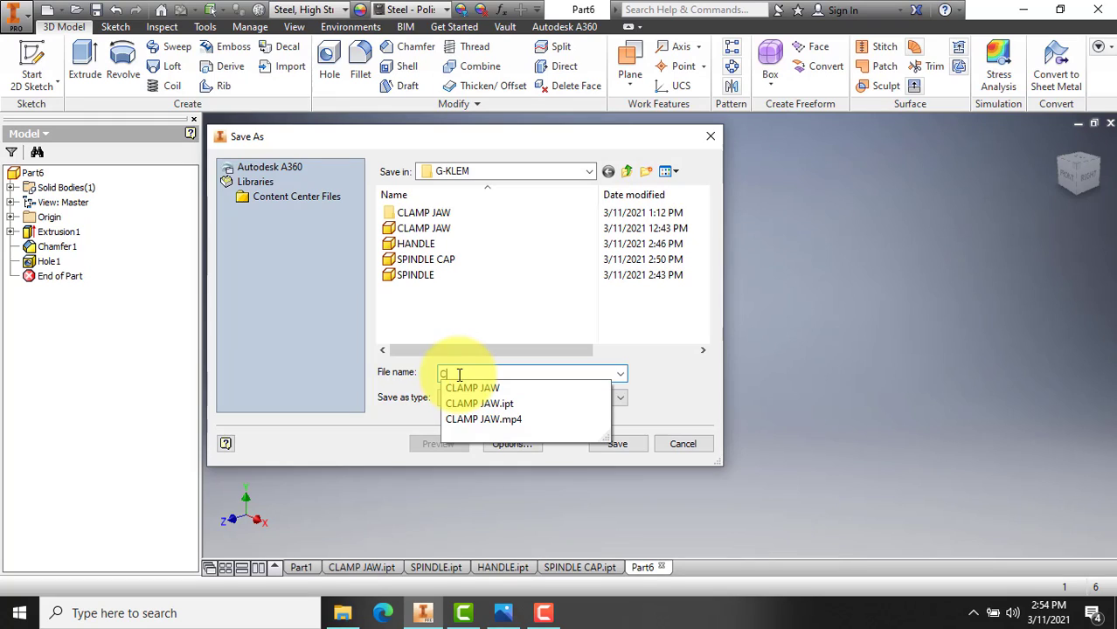
{"action": "type", "text": "CUP HANDLE"}
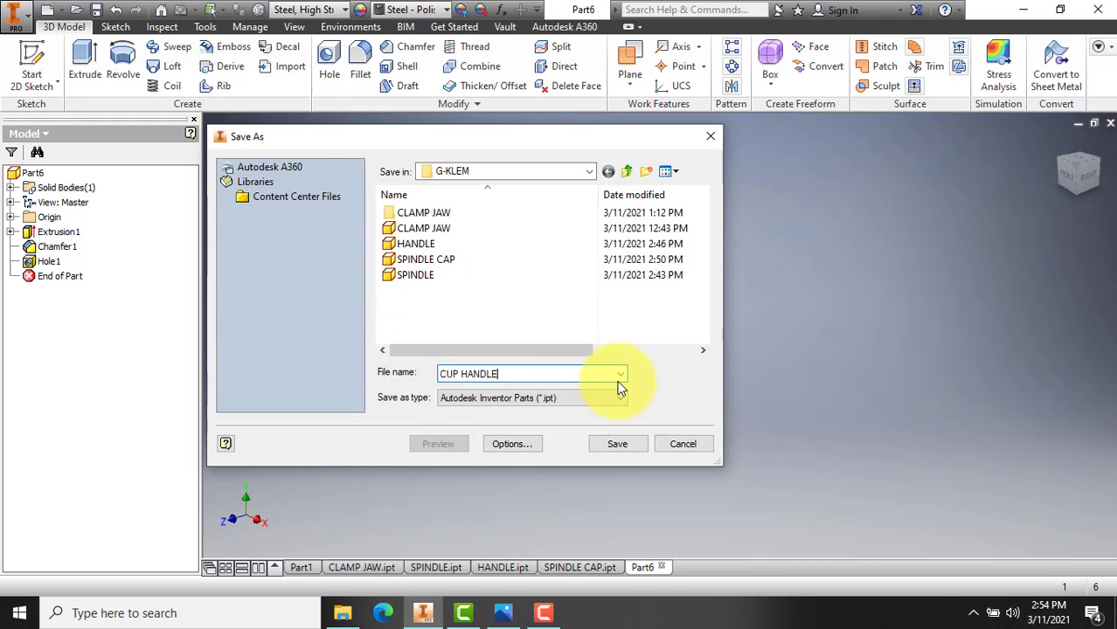
{"action": "left_click", "coordinate": [617, 444]}
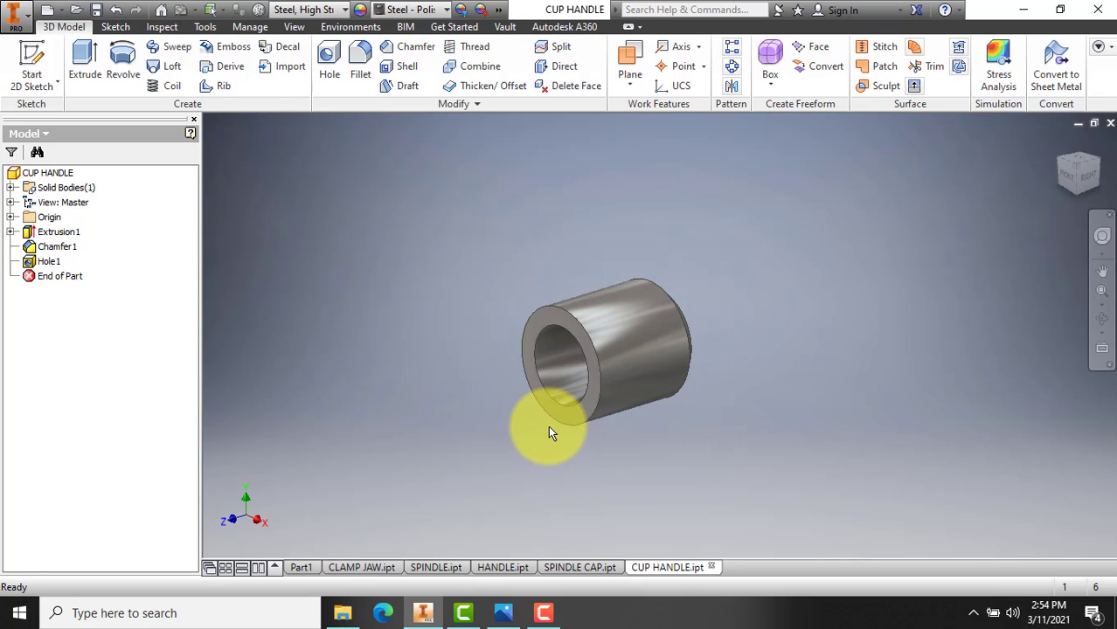
Review the open clamp jaw, spindle, handle and spindle cap parts, and return to the cup handle.
{"action": "left_click", "coordinate": [349, 564]}
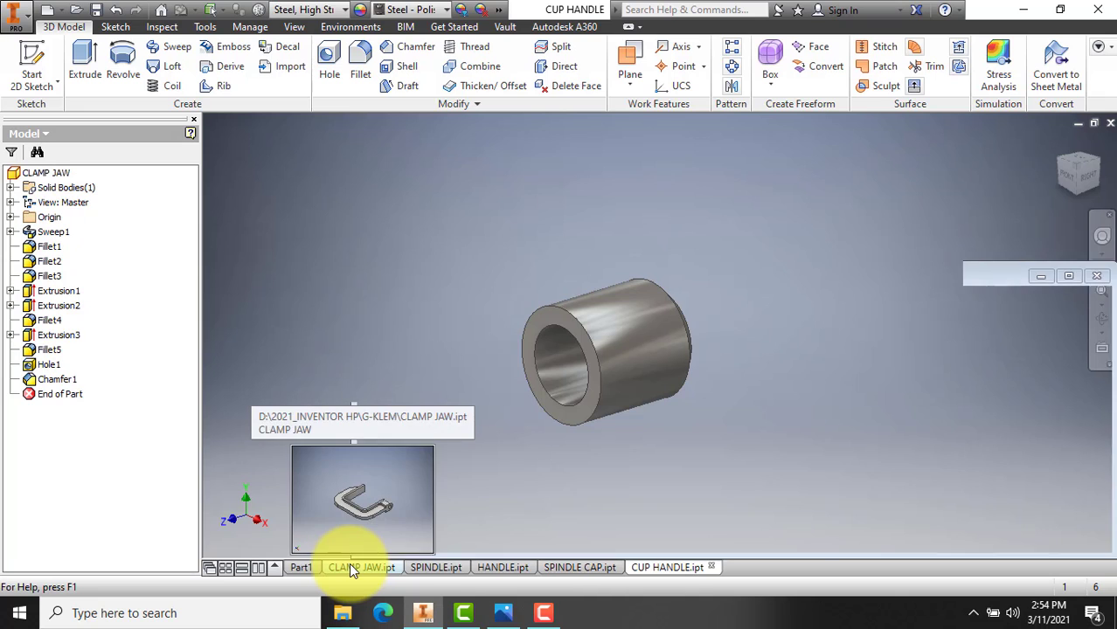
{"action": "left_click", "coordinate": [427, 567]}
{"action": "left_click", "coordinate": [505, 566]}
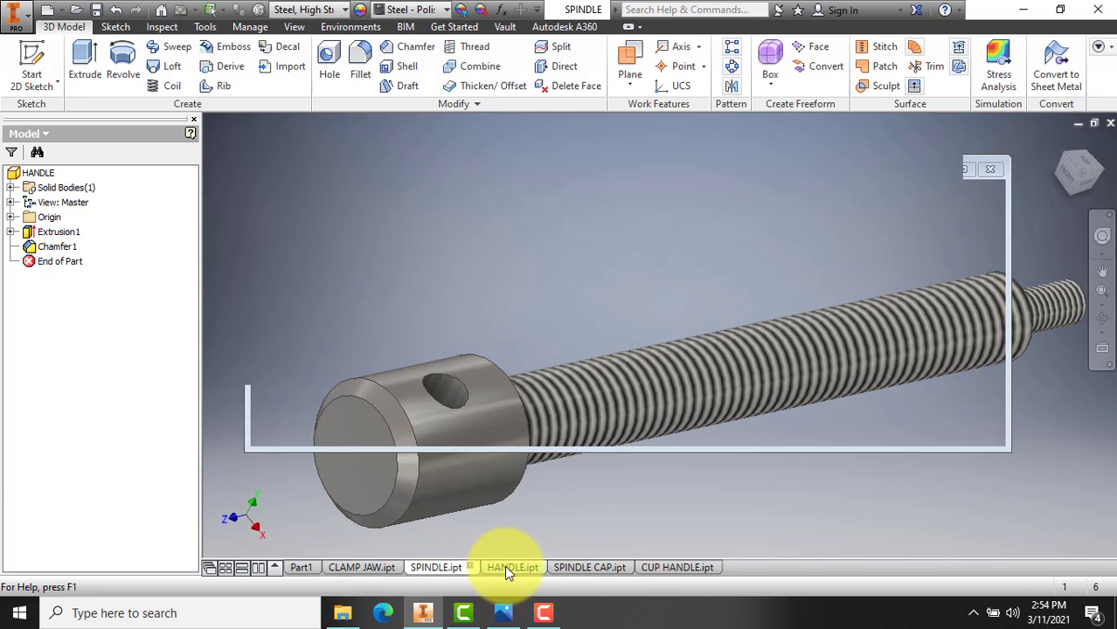
{"action": "left_click", "coordinate": [586, 567]}
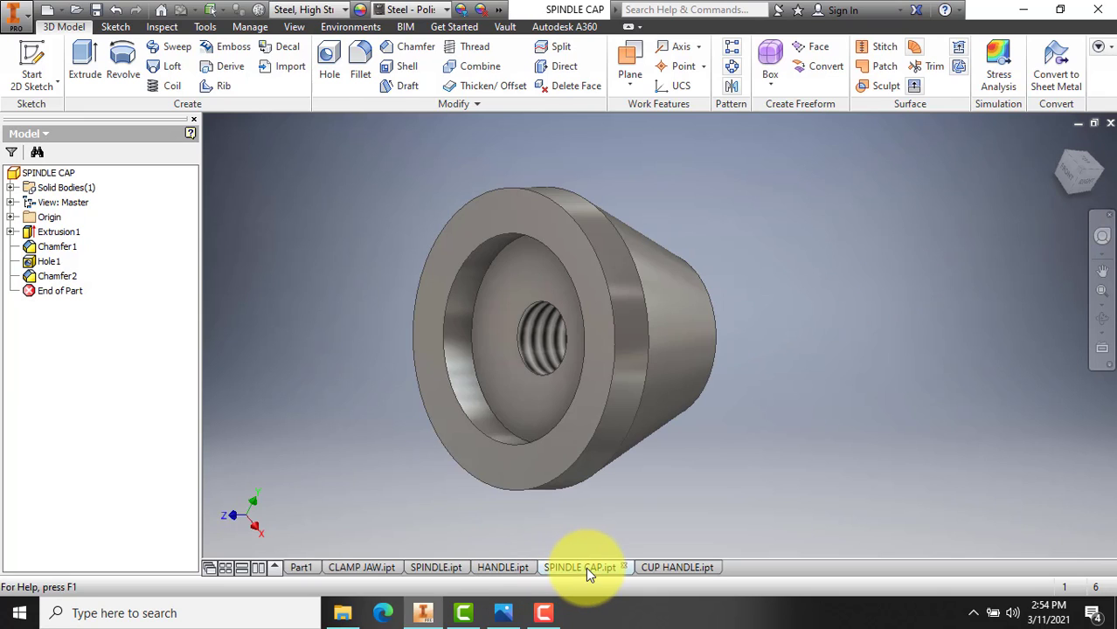
{"action": "left_click", "coordinate": [660, 565]}
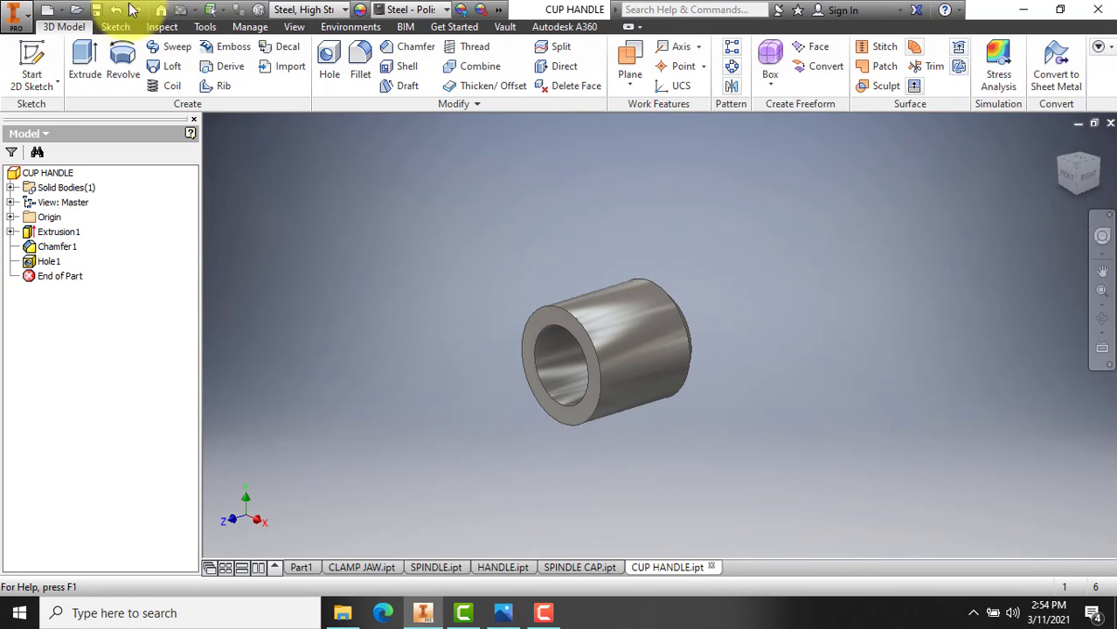
Create a new assembly from the metric Standard (mm).iam template.
{"action": "left_click", "coordinate": [47, 11]}
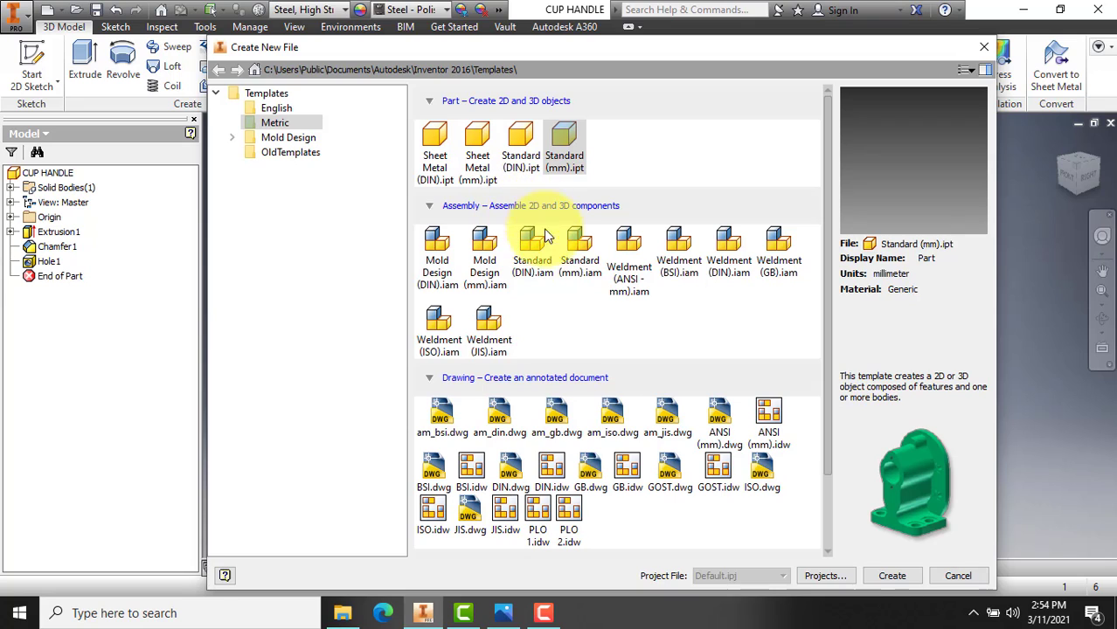
{"action": "left_click", "coordinate": [583, 257]}
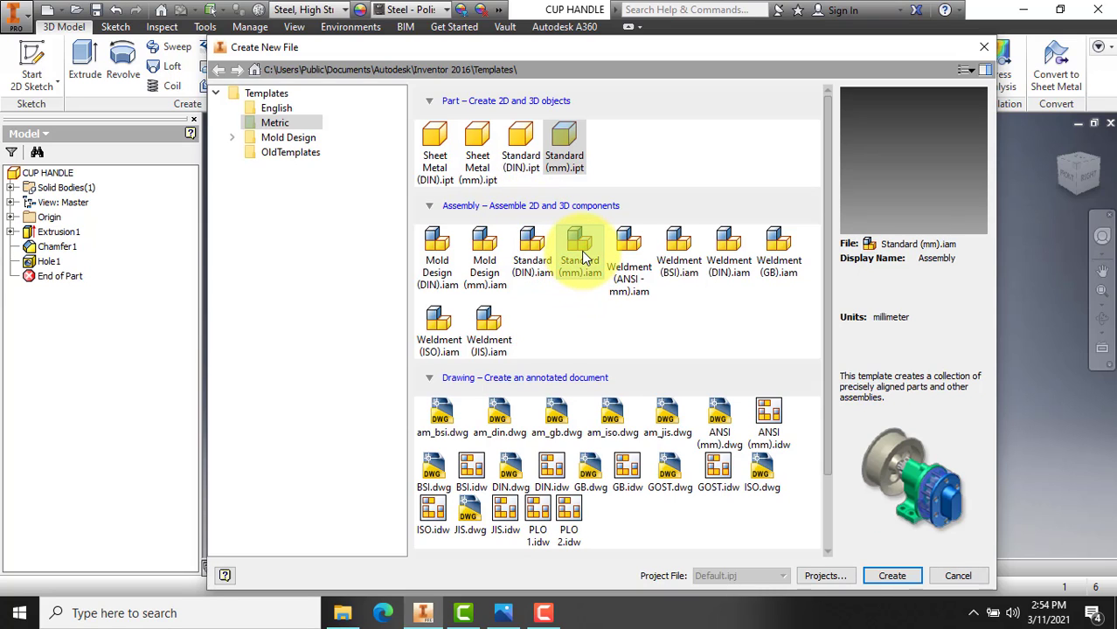
{"action": "left_click", "coordinate": [900, 577]}
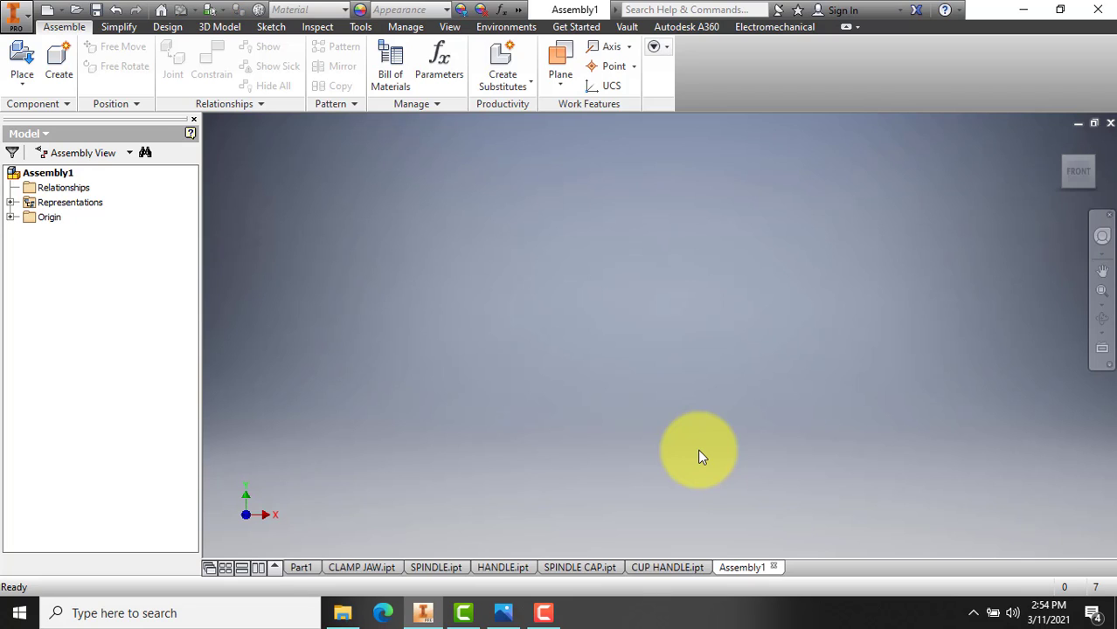
Start placing components and browse to the G-KLEM folder inside 2021_INVENTOR HP on the DATA (D:) drive.
{"action": "left_click", "coordinate": [22, 83]}
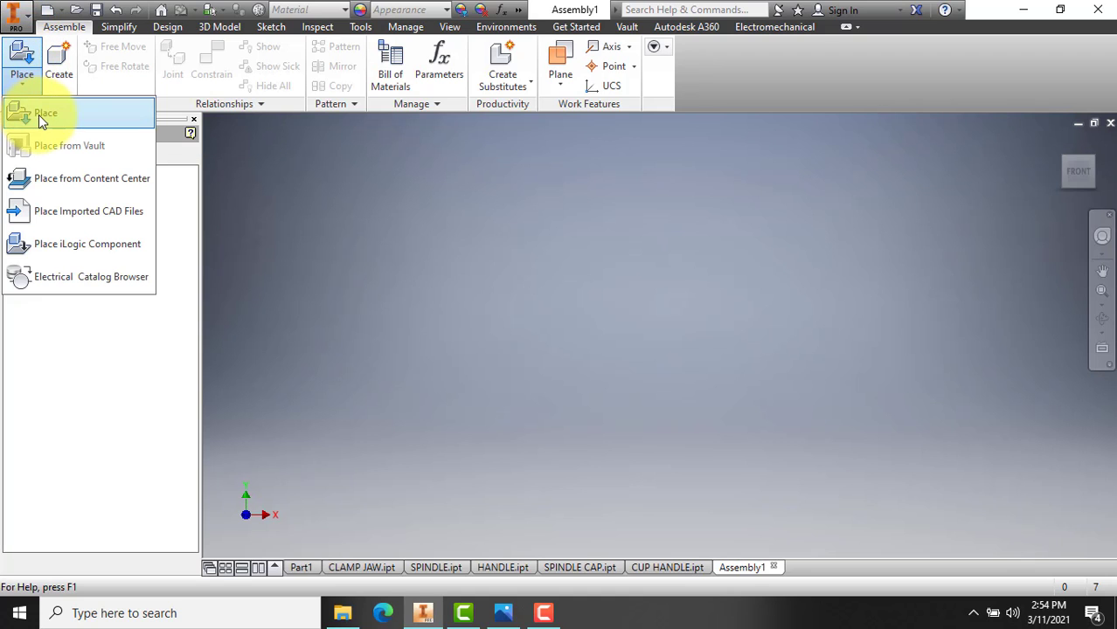
{"action": "left_click", "coordinate": [40, 115]}
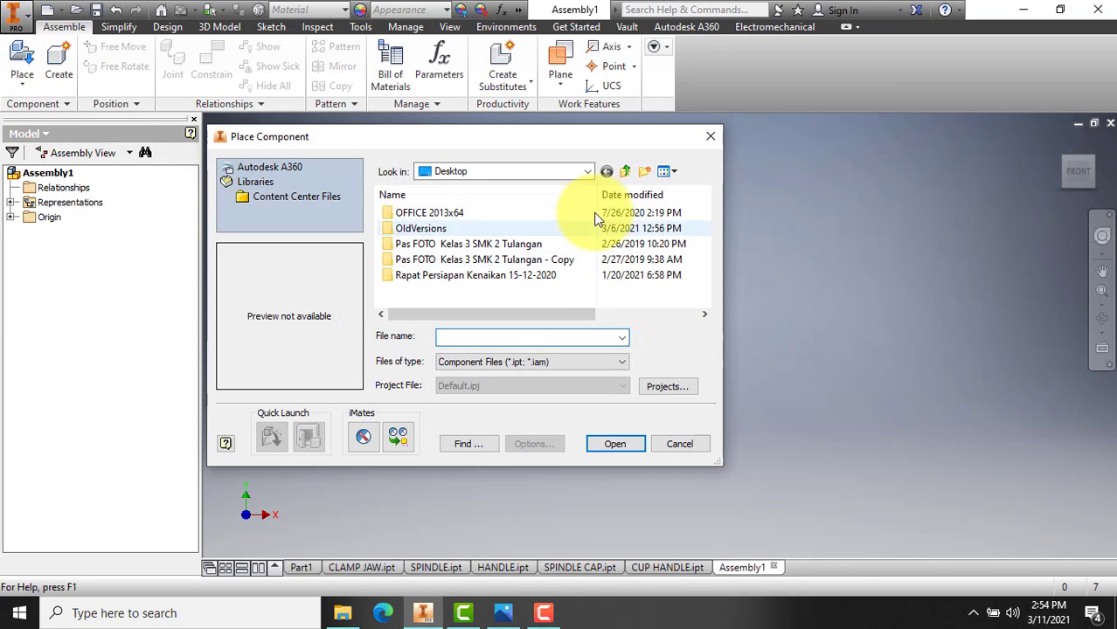
{"action": "left_click", "coordinate": [589, 173]}
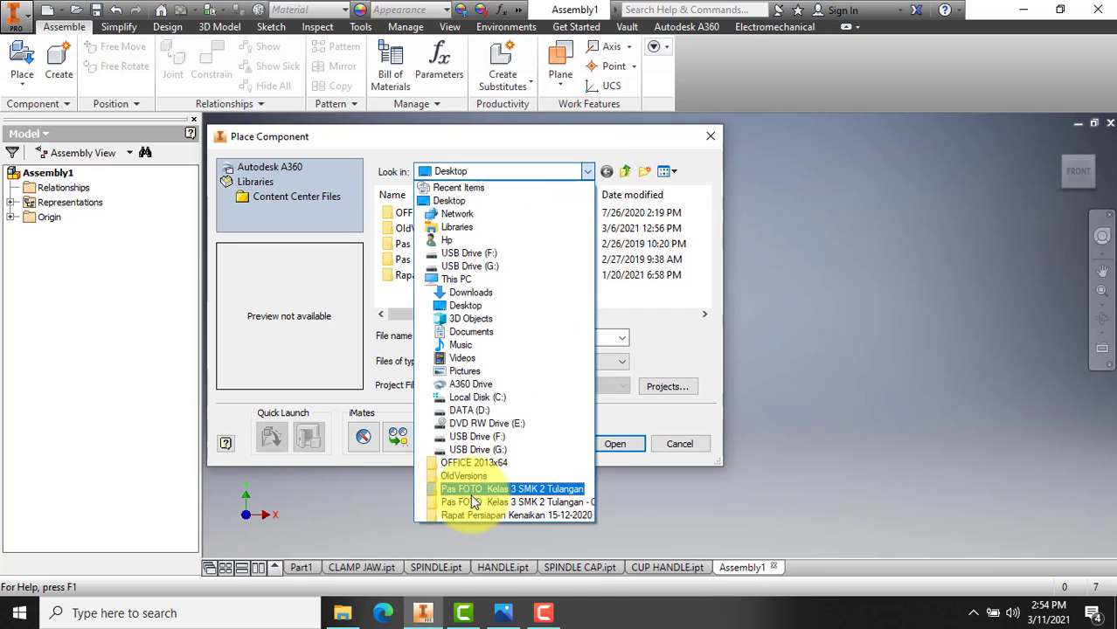
{"action": "left_click", "coordinate": [471, 410]}
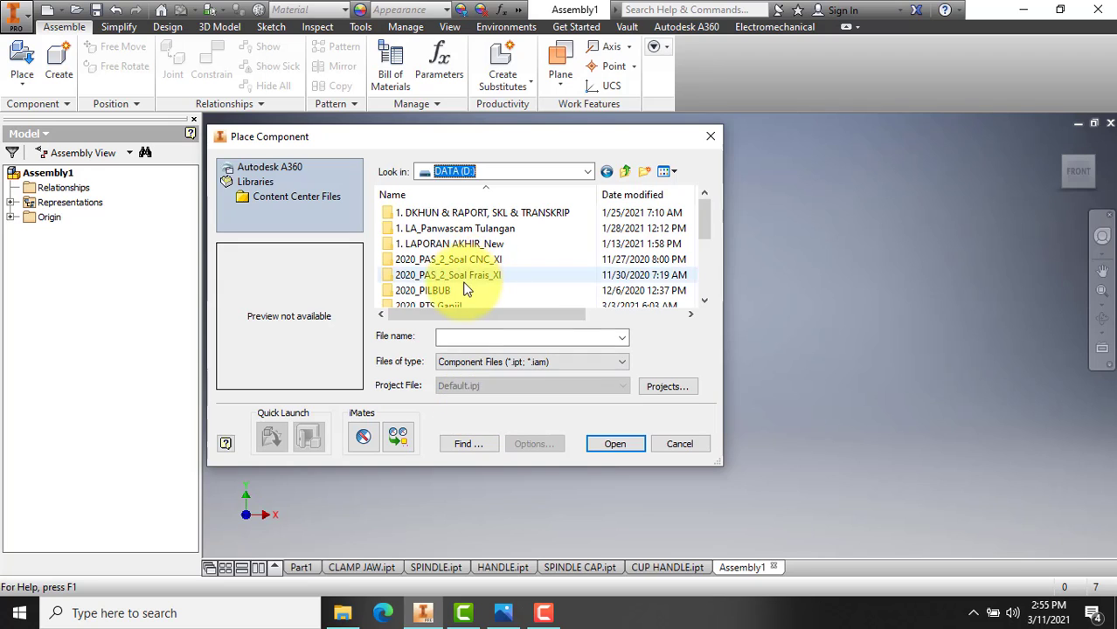
{"action": "scroll", "coordinate": [463, 297], "scroll_direction": "down", "scroll_amount": 5}
{"action": "scroll", "coordinate": [464, 296], "scroll_direction": "up", "scroll_amount": 3}
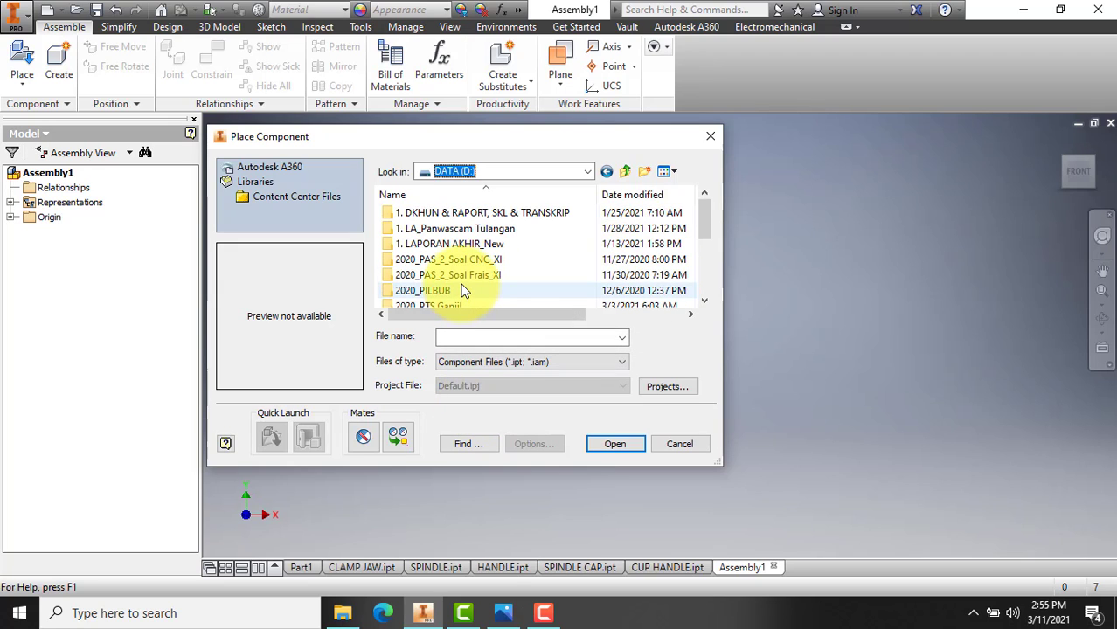
{"action": "scroll", "coordinate": [463, 288], "scroll_direction": "down", "scroll_amount": 2}
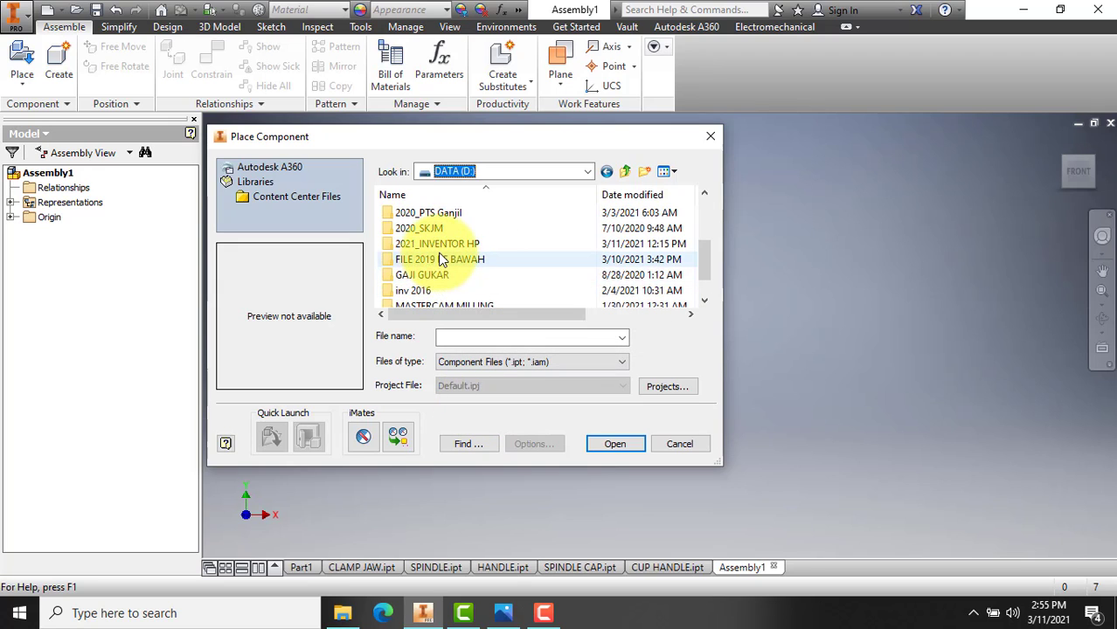
{"action": "double_click", "coordinate": [441, 244]}
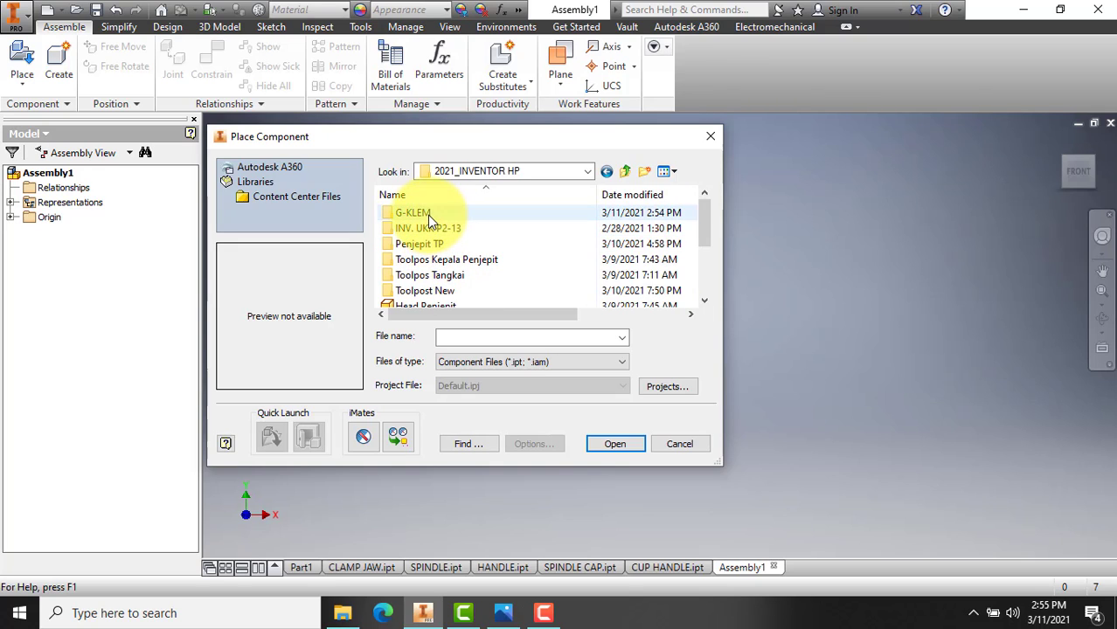
{"action": "left_click", "coordinate": [427, 215]}
{"action": "double_click", "coordinate": [426, 215]}
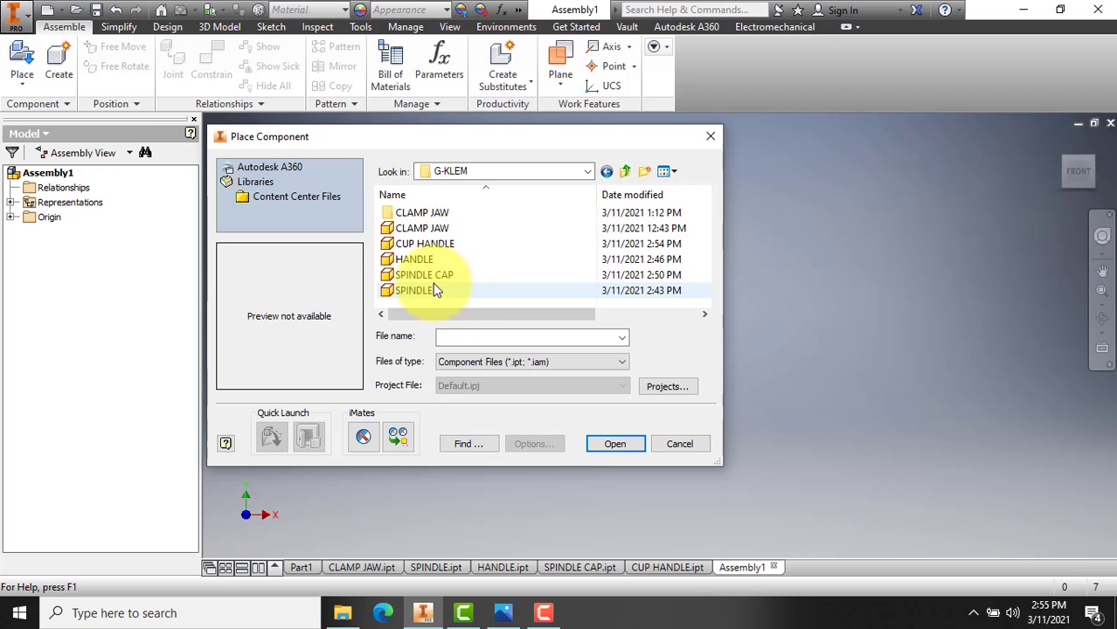
Place one instance each of the CLAMP JAW, CUP HANDLE, HANDLE, SPINDLE CAP and SPINDLE parts in the assembly.
{"action": "left_click_drag", "start_coordinate": [437, 297], "coordinate": [419, 229]}
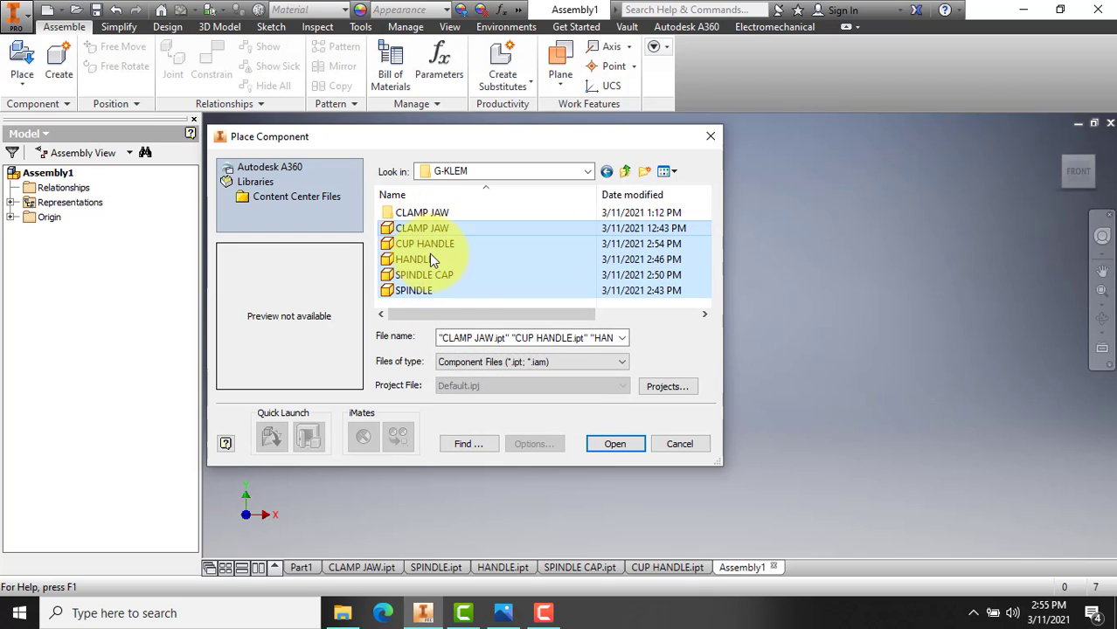
{"action": "left_click", "coordinate": [611, 445]}
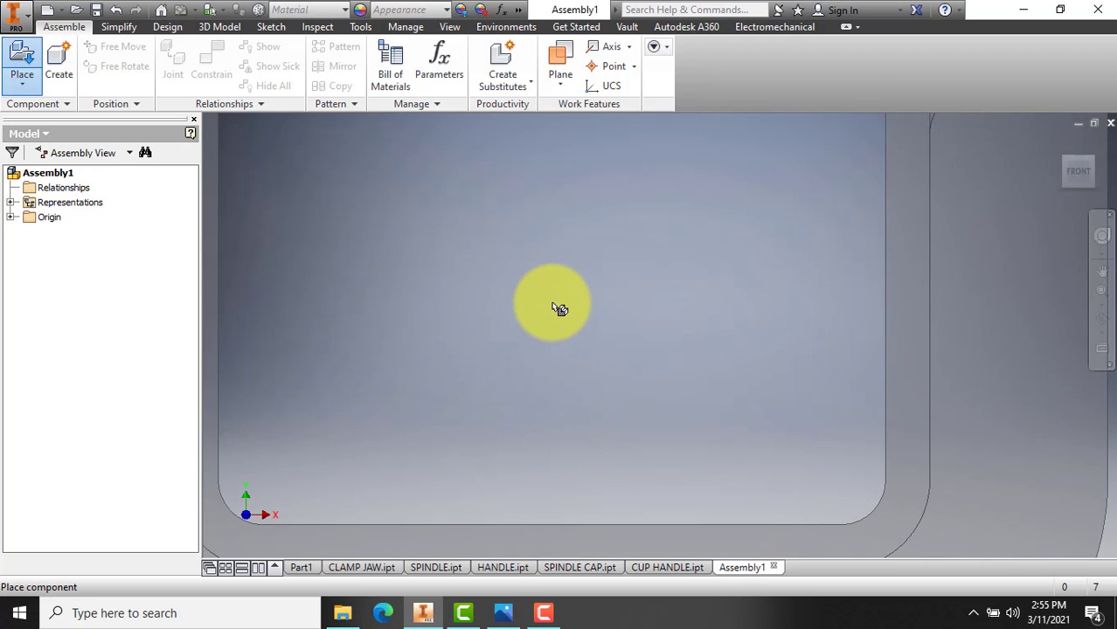
{"action": "left_click", "coordinate": [552, 302]}
{"action": "key", "text": "Escape"}
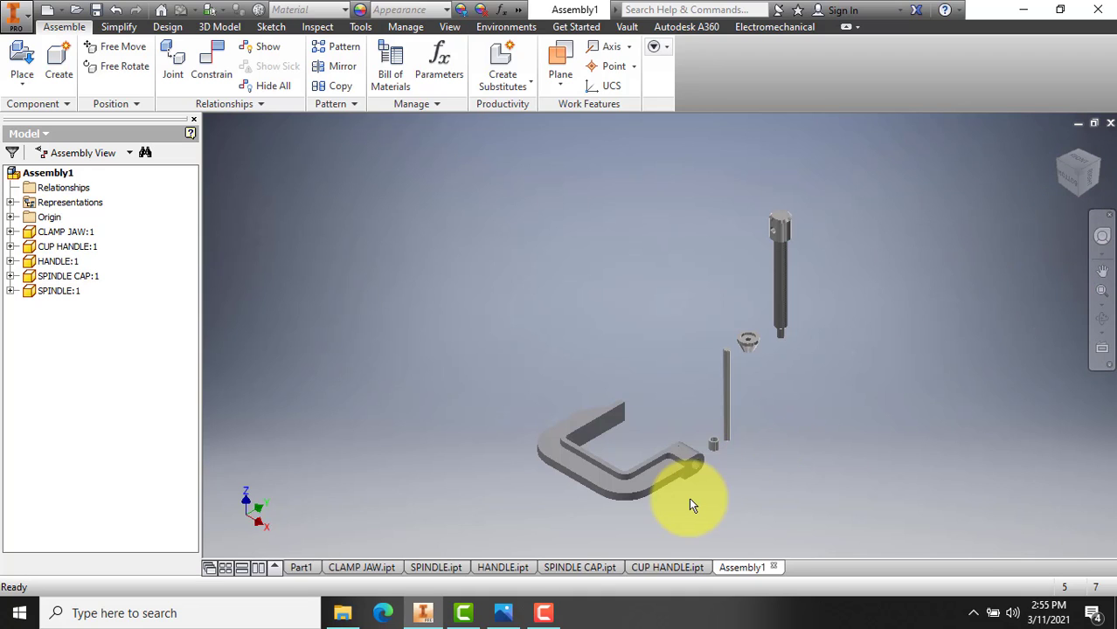
Examine the placed clamp parts up close, including the spindle's threaded tip, the spindle cap and the jaw.
{"action": "scroll", "coordinate": [688, 498], "scroll_direction": "up", "scroll_amount": 3}
{"action": "scroll", "coordinate": [687, 495], "scroll_direction": "down", "scroll_amount": 2}
{"action": "scroll", "coordinate": [687, 495], "scroll_direction": "down", "scroll_amount": 1}
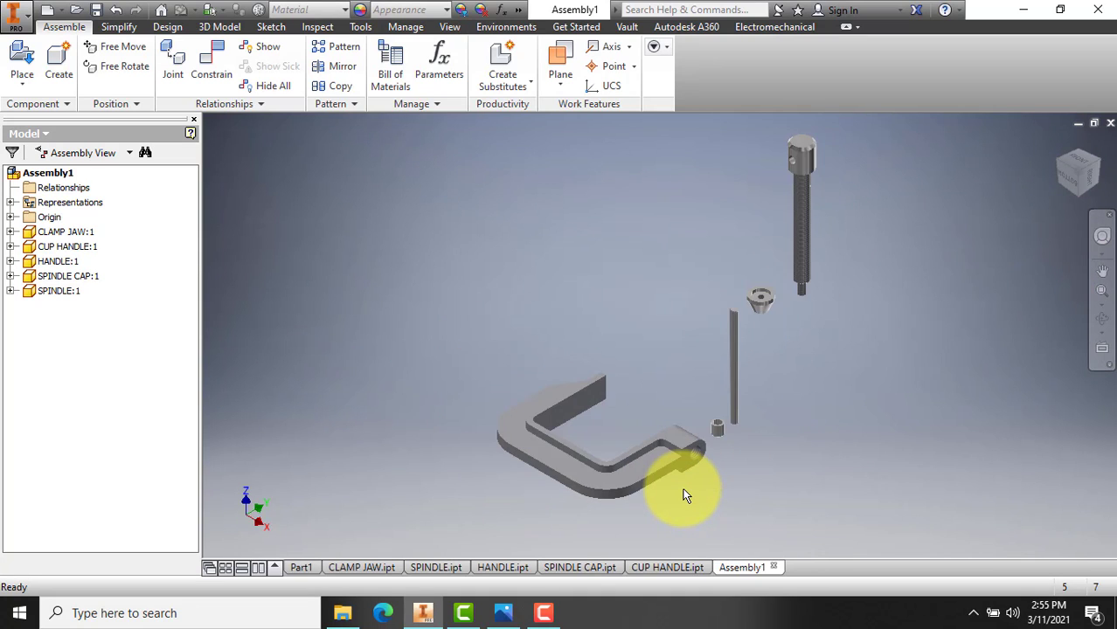
{"action": "scroll", "coordinate": [685, 496], "scroll_direction": "up", "scroll_amount": 2}
{"action": "scroll", "coordinate": [687, 492], "scroll_direction": "down", "scroll_amount": 3}
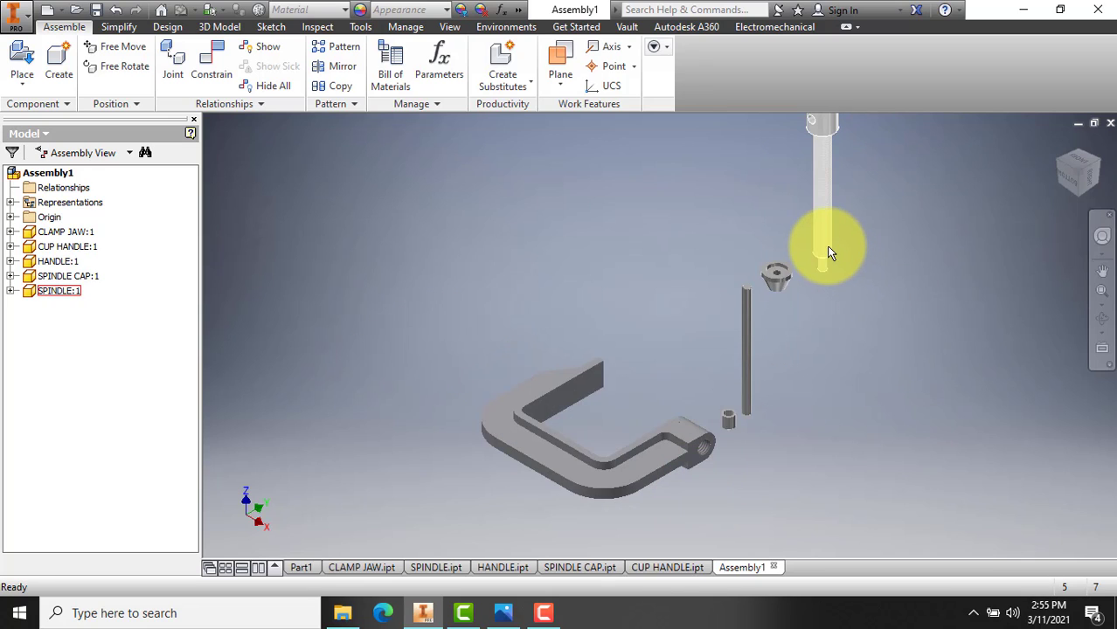
{"action": "scroll", "coordinate": [824, 254], "scroll_direction": "up", "scroll_amount": 3}
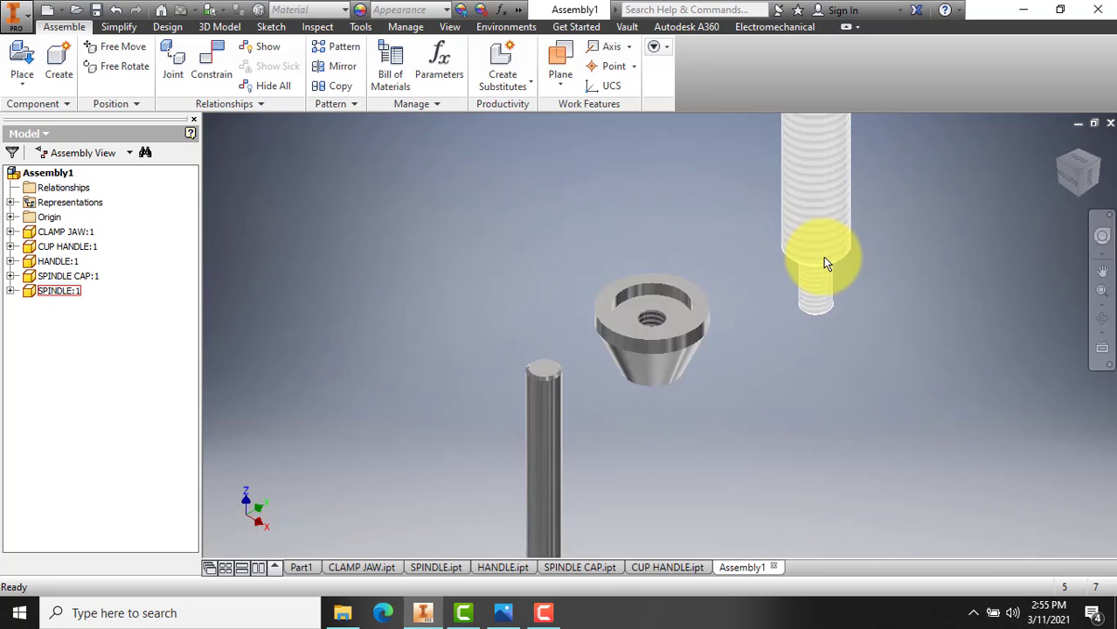
{"action": "scroll", "coordinate": [824, 257], "scroll_direction": "down", "scroll_amount": 4}
{"action": "scroll", "coordinate": [818, 276], "scroll_direction": "up", "scroll_amount": 2}
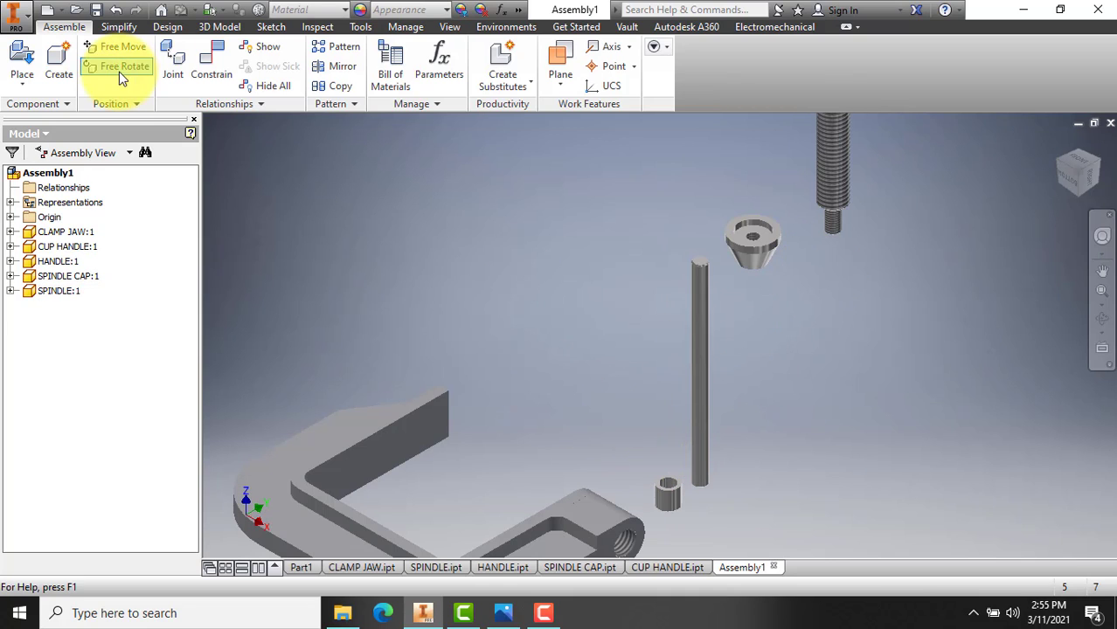
Define an Insert constraint with the Opposed solution between the clamp jaw's threaded hole and the spindle.
{"action": "left_click", "coordinate": [210, 69]}
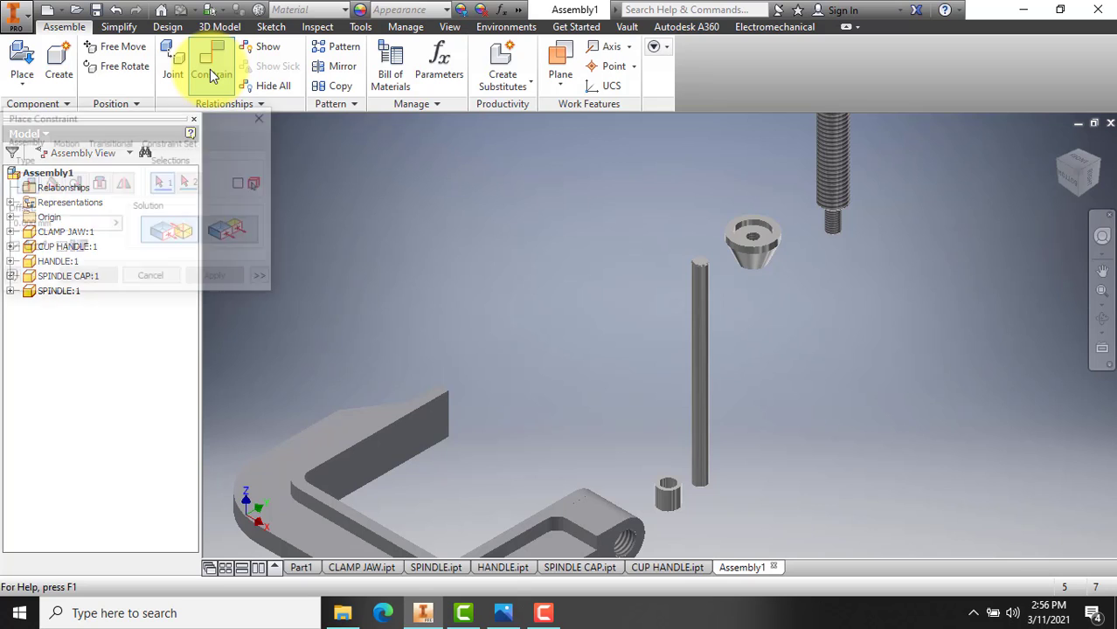
{"action": "left_click", "coordinate": [99, 184]}
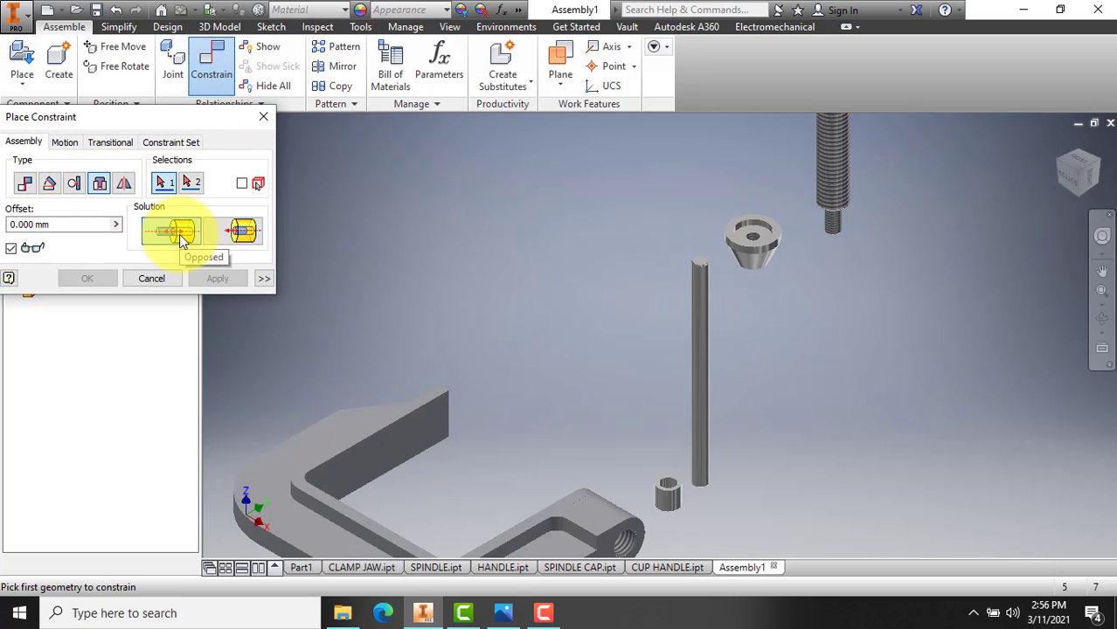
{"action": "scroll", "coordinate": [591, 418], "scroll_direction": "up", "scroll_amount": 5}
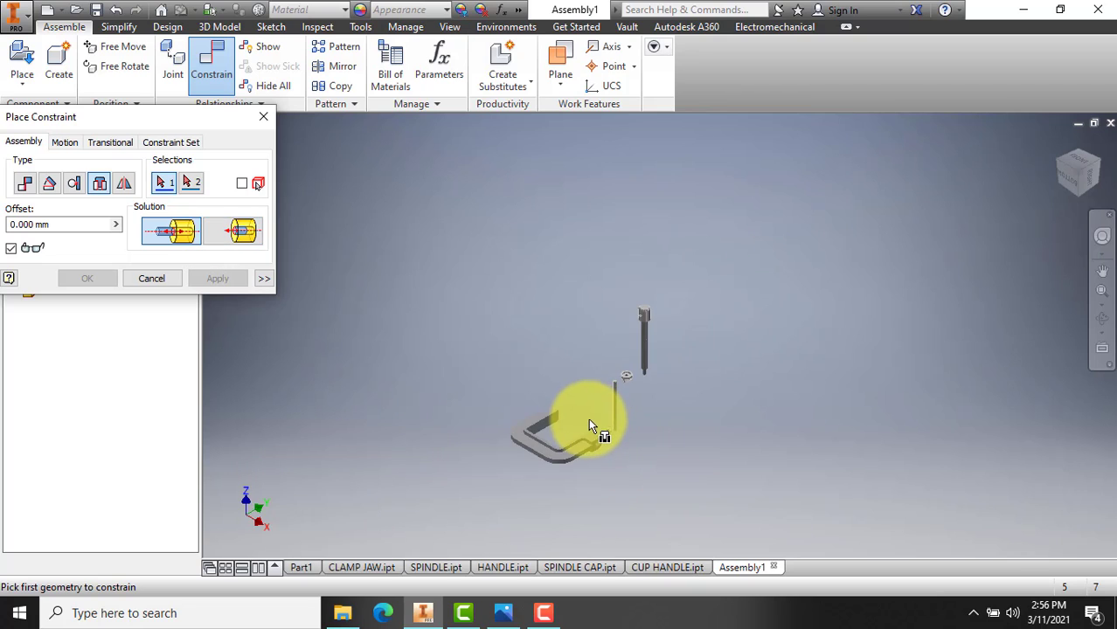
{"action": "scroll", "coordinate": [591, 428], "scroll_direction": "down", "scroll_amount": 5}
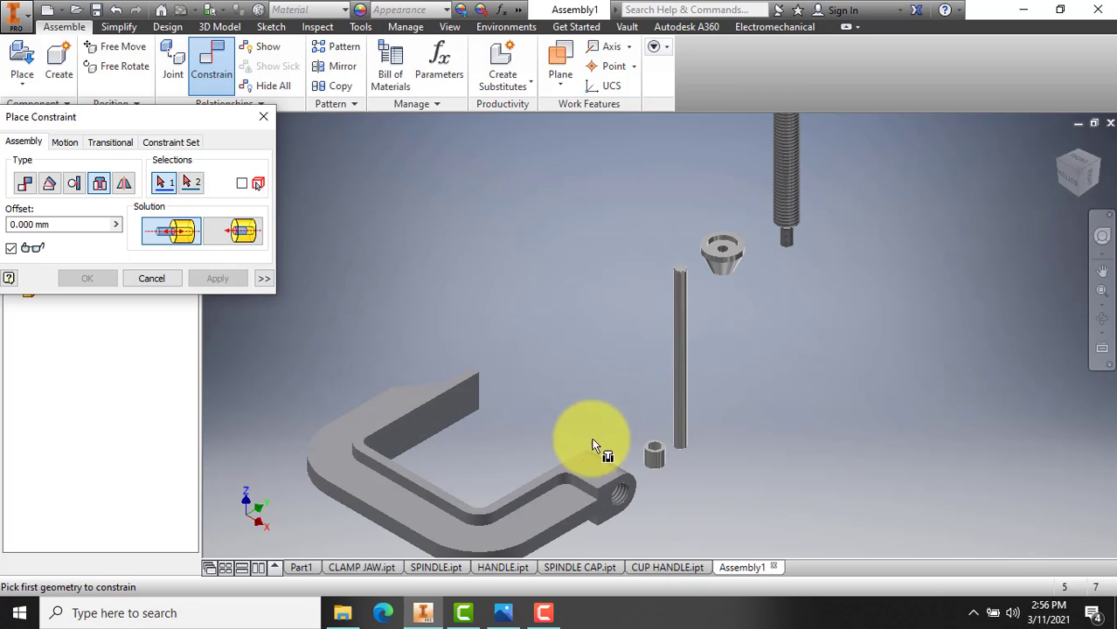
{"action": "left_click", "coordinate": [619, 492]}
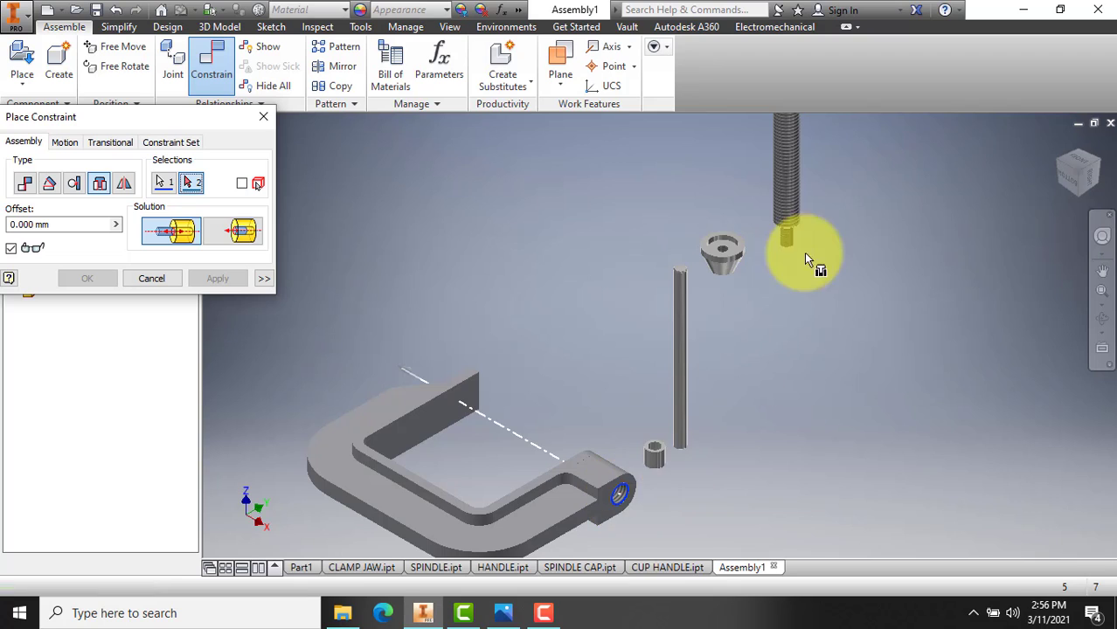
{"action": "scroll", "coordinate": [772, 308], "scroll_direction": "down", "scroll_amount": 4}
{"action": "scroll", "coordinate": [773, 309], "scroll_direction": "up", "scroll_amount": 4}
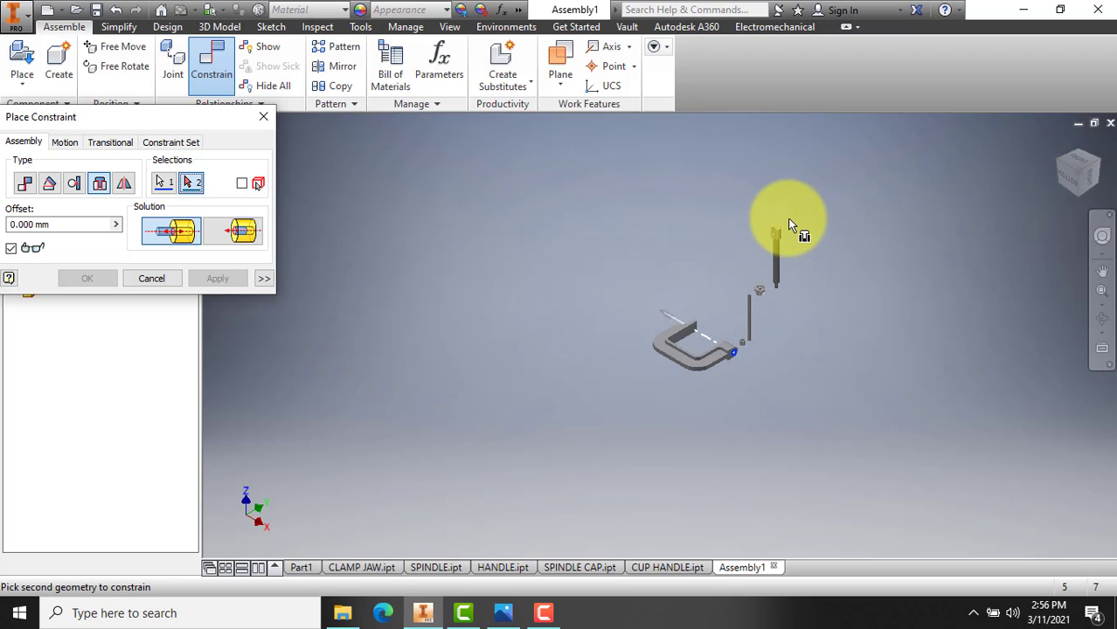
{"action": "scroll", "coordinate": [793, 229], "scroll_direction": "down", "scroll_amount": 6}
{"action": "scroll", "coordinate": [725, 294], "scroll_direction": "up", "scroll_amount": 5}
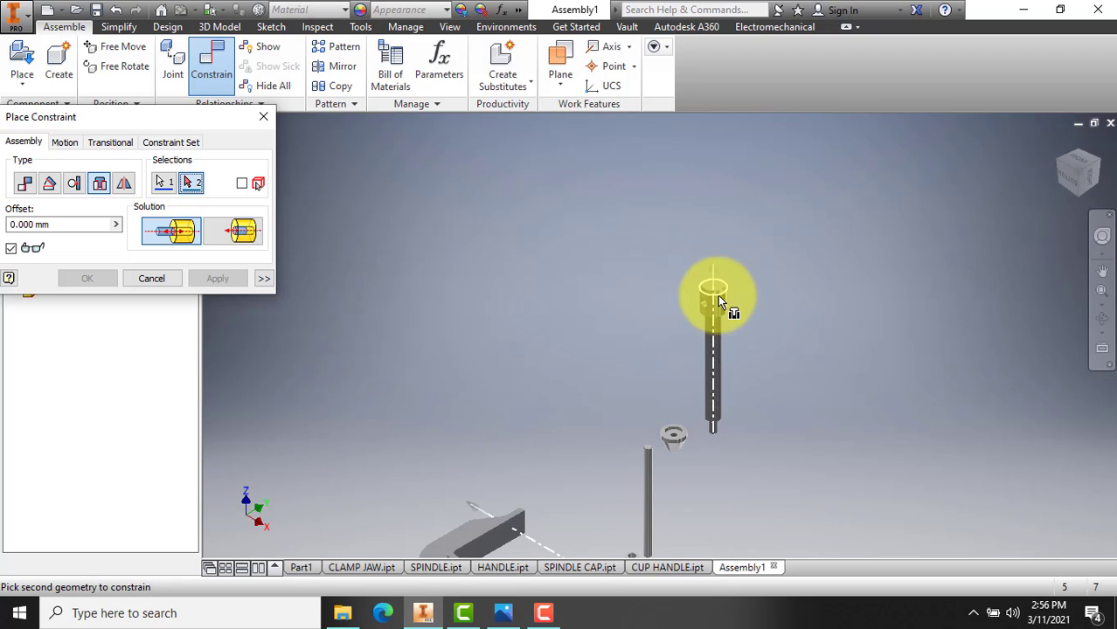
{"action": "left_click", "coordinate": [712, 346]}
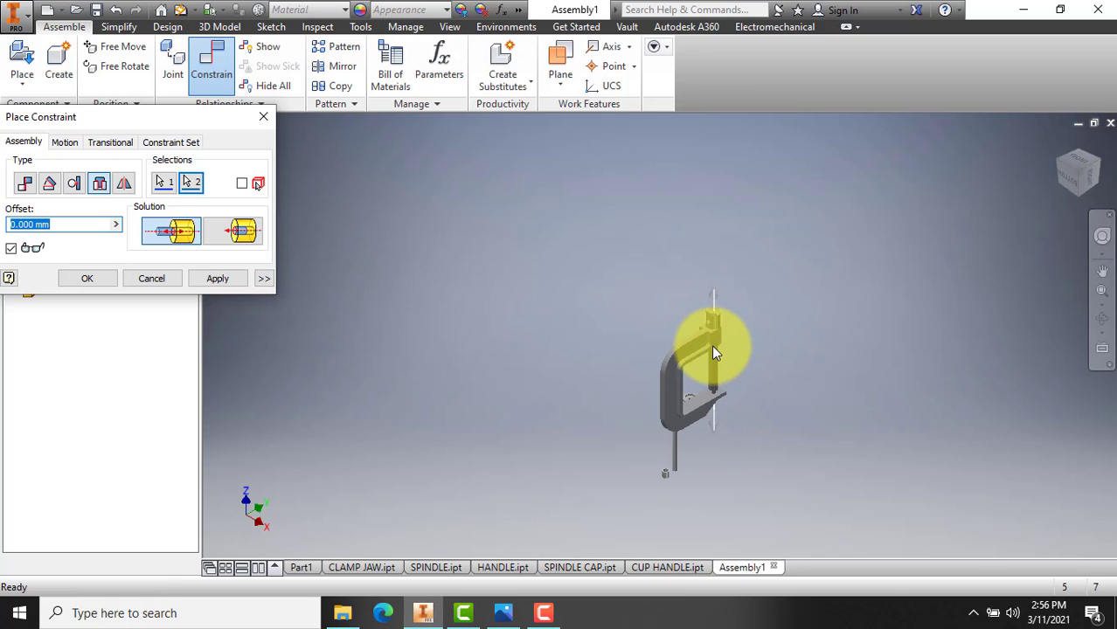
Check how the spindle head seats on the clamp jaw and set the Insert constraint's offset to -50 mm.
{"action": "scroll", "coordinate": [712, 344], "scroll_direction": "down", "scroll_amount": 3}
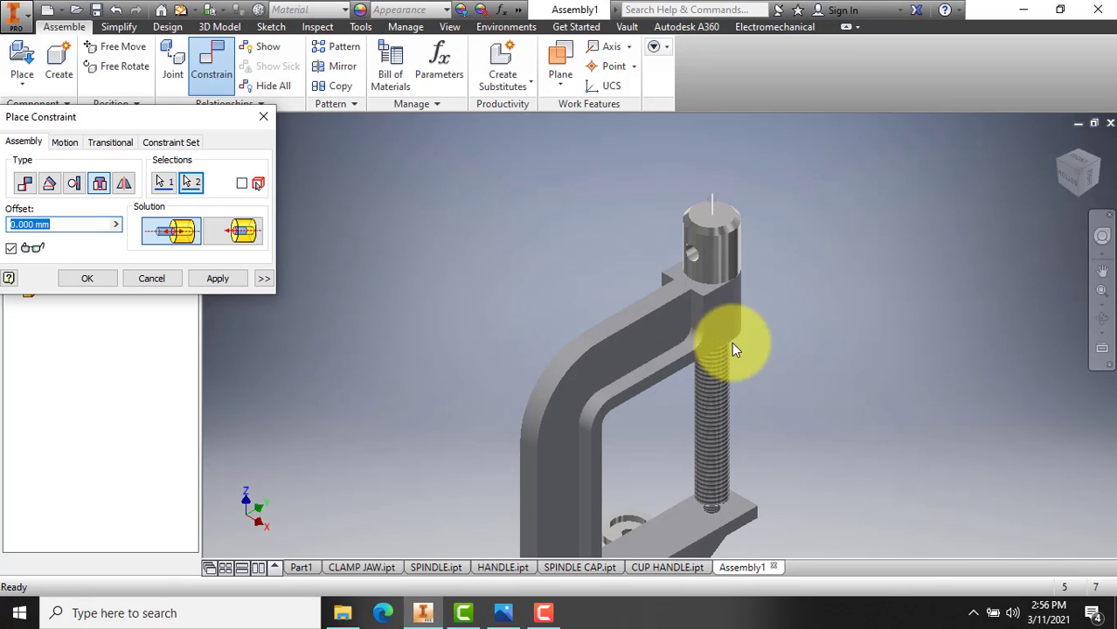
{"action": "left_click", "coordinate": [1104, 321]}
{"action": "left_click_drag", "start_coordinate": [593, 295], "coordinate": [639, 254]}
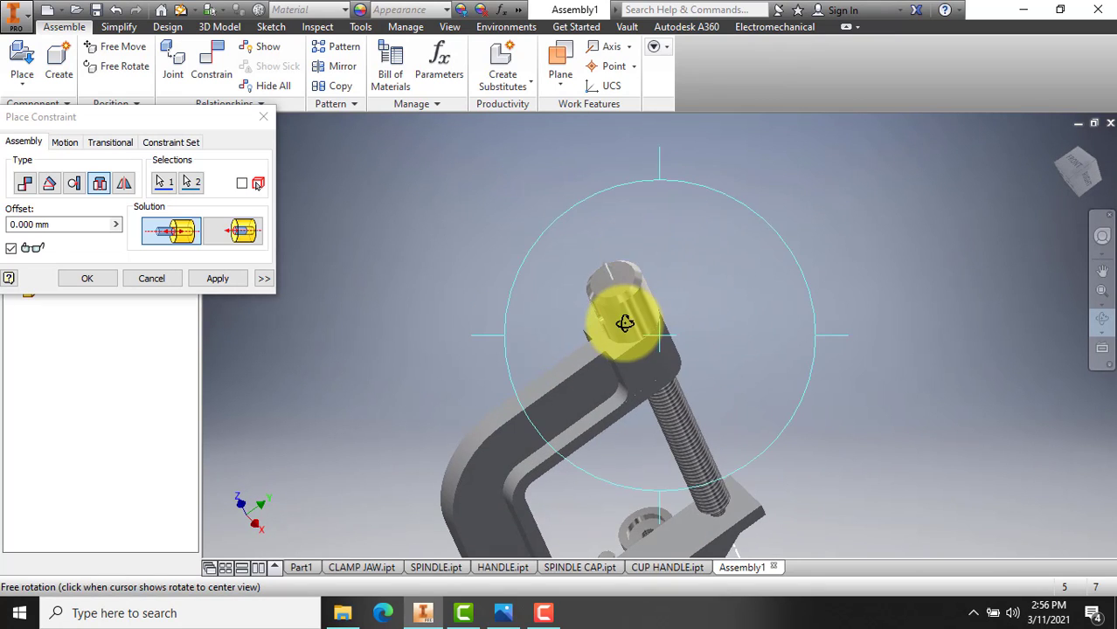
{"action": "scroll", "coordinate": [626, 321], "scroll_direction": "up", "scroll_amount": 3}
{"action": "scroll", "coordinate": [626, 321], "scroll_direction": "down", "scroll_amount": 3}
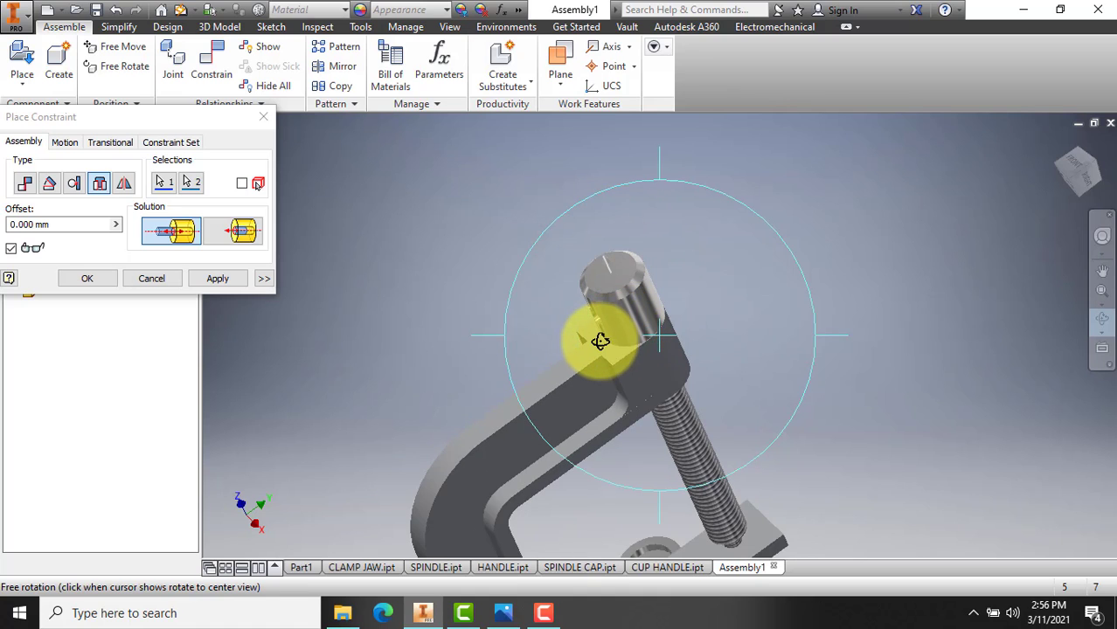
{"action": "scroll", "coordinate": [600, 336], "scroll_direction": "up", "scroll_amount": 2}
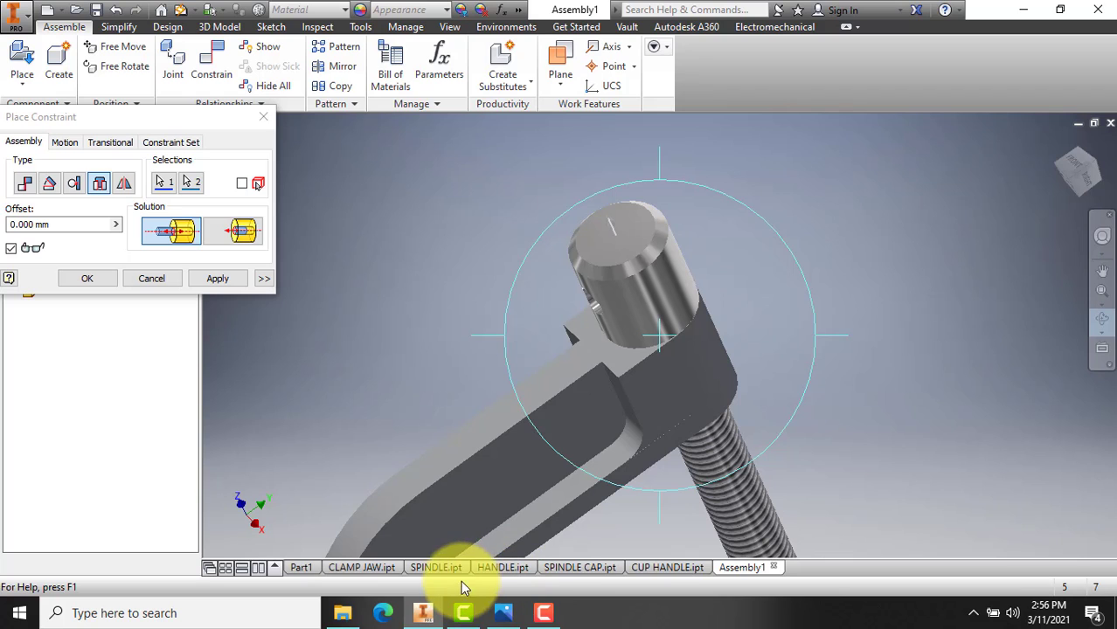
{"action": "mouse_move", "coordinate": [437, 570]}
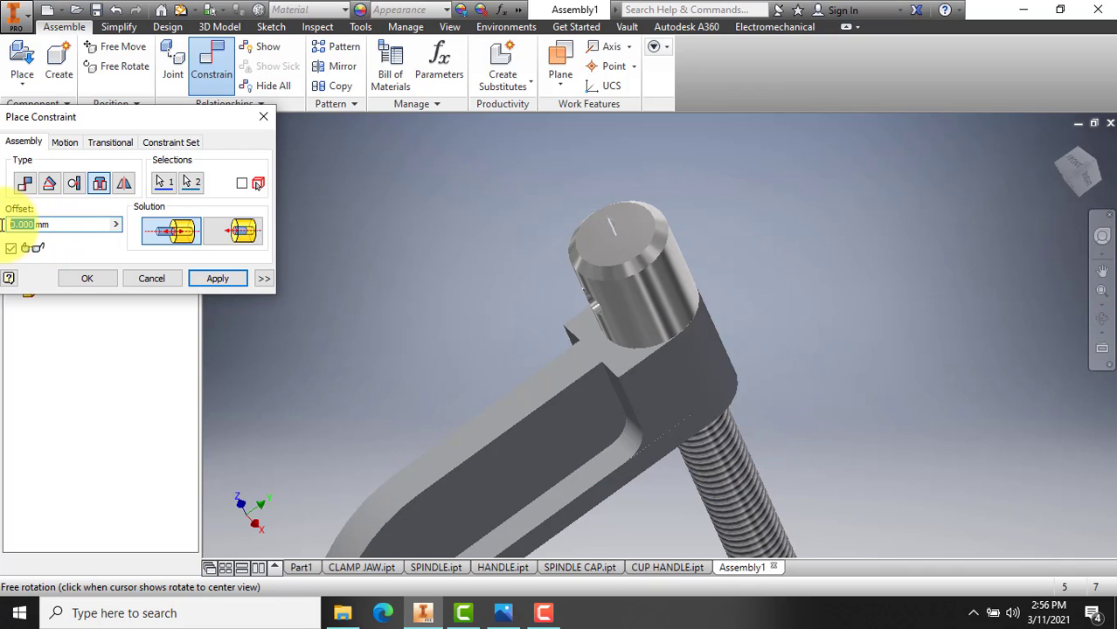
{"action": "double_click", "coordinate": [26, 224]}
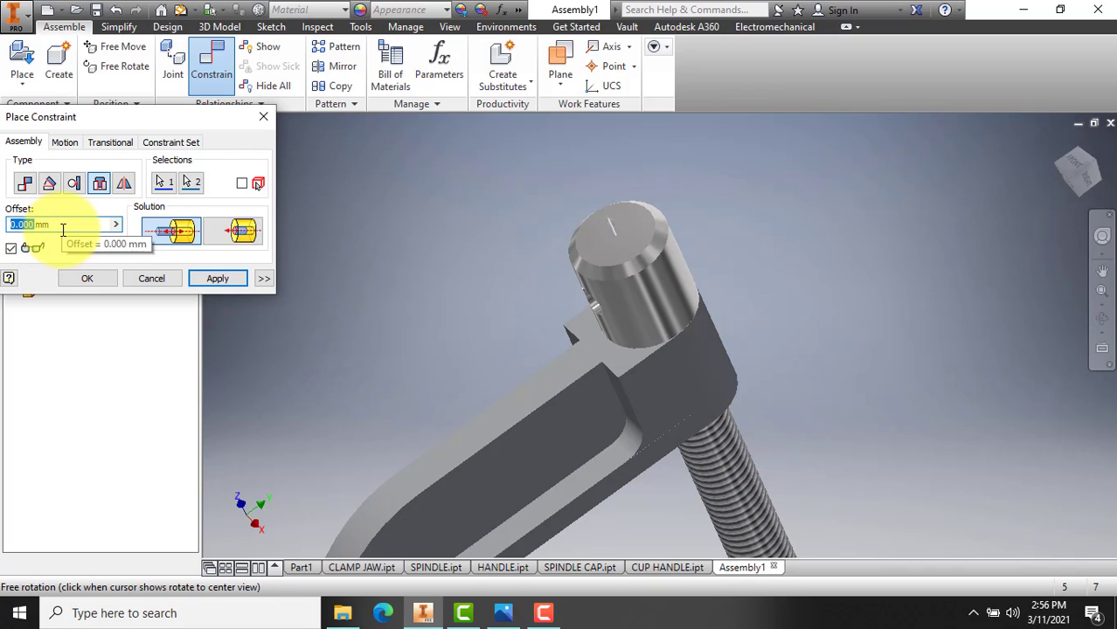
{"action": "type", "text": "5"}
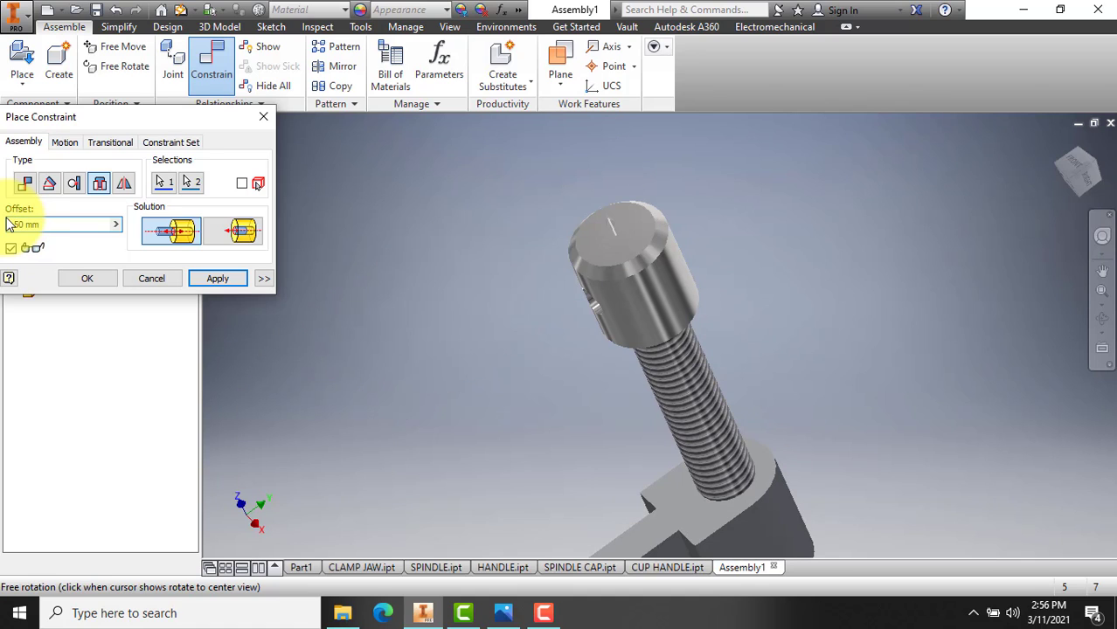
{"action": "scroll", "coordinate": [428, 314], "scroll_direction": "up", "scroll_amount": 5}
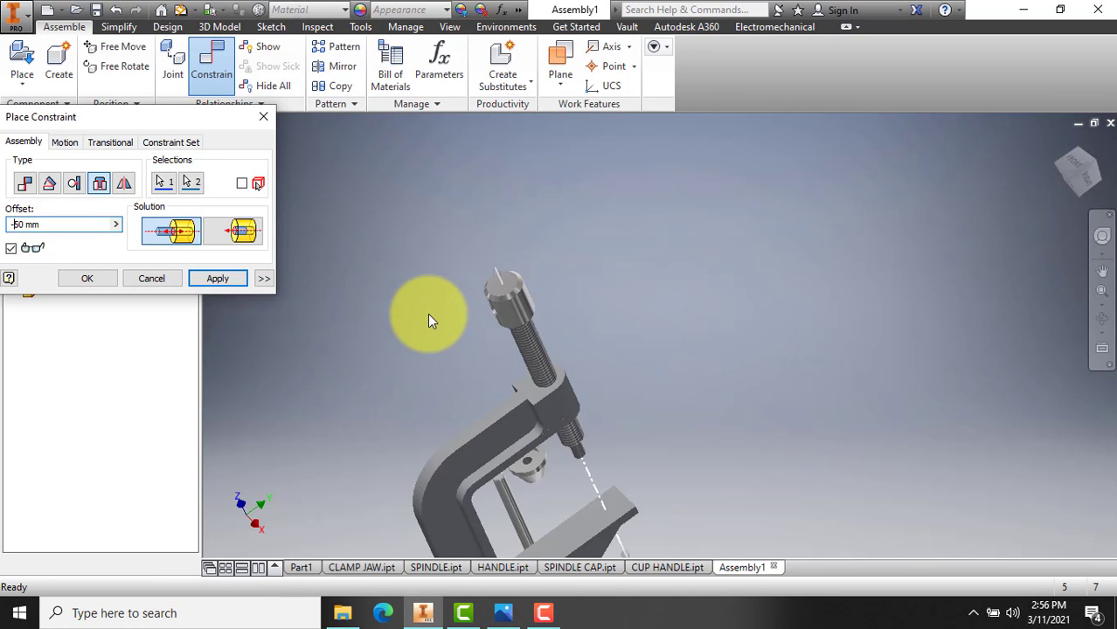
{"action": "scroll", "coordinate": [427, 313], "scroll_direction": "down", "scroll_amount": 3}
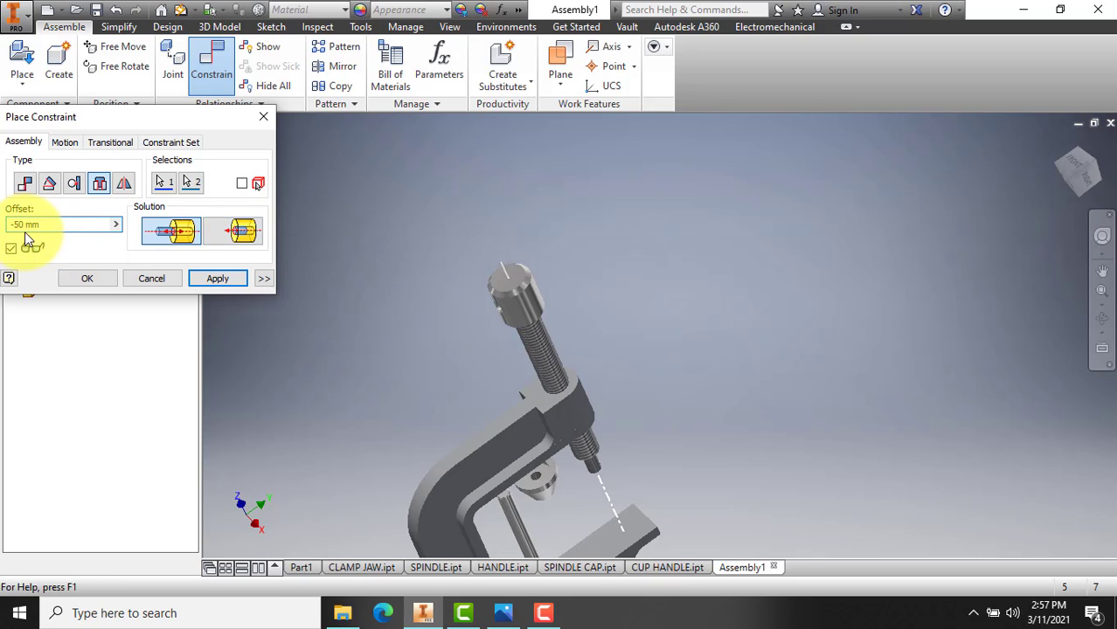
Try smaller offsets, including -30 mm, for the spindle's Insert constraint and check the spindle's position in the jaw.
{"action": "key", "text": "BackSpace"}
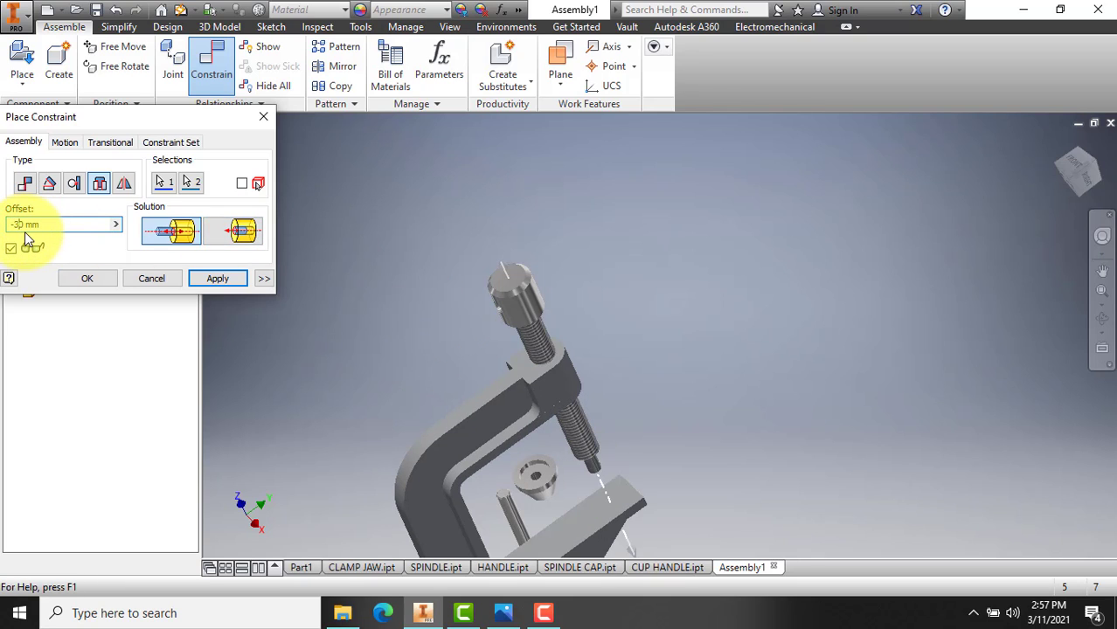
{"action": "left_click", "coordinate": [1102, 319]}
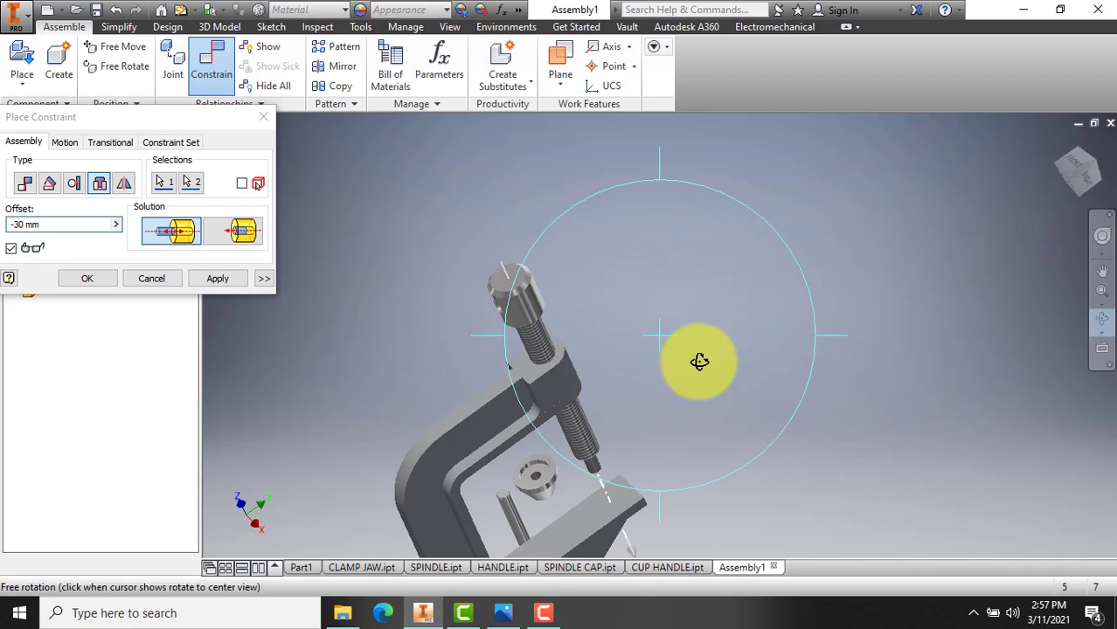
{"action": "left_click_drag", "start_coordinate": [699, 361], "coordinate": [583, 423]}
{"action": "left_click", "coordinate": [16, 227]}
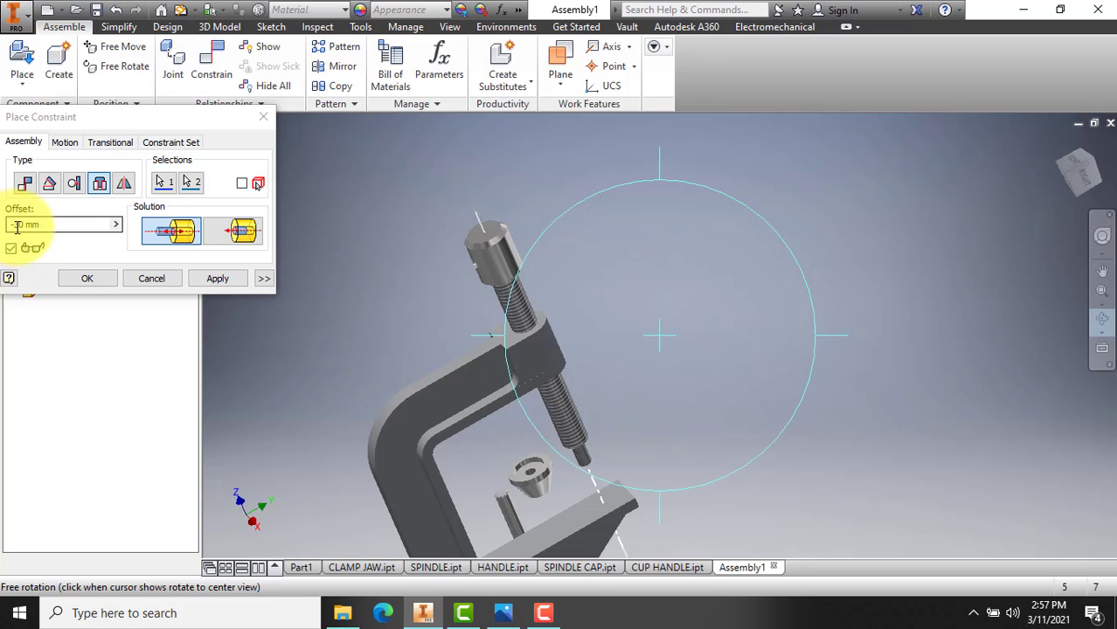
{"action": "left_click", "coordinate": [19, 227]}
{"action": "key", "text": "BackSpace"}
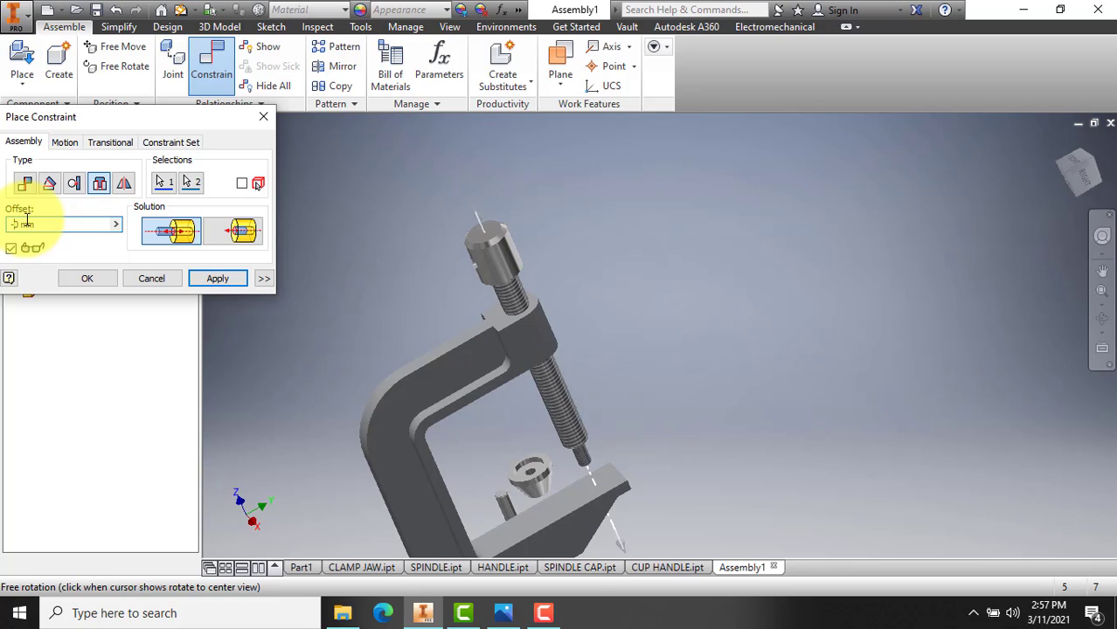
{"action": "type", "text": "0"}
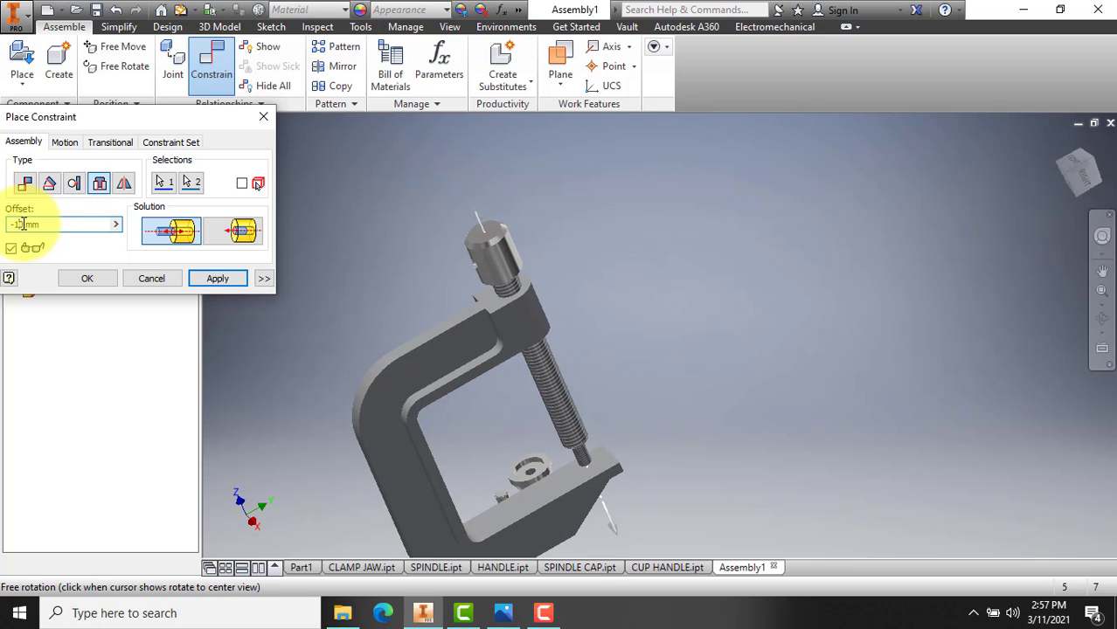
Set the Insert constraint's offset between jaw and spindle to -40 mm, apply it and finish the constraint command.
{"action": "key", "text": "BackSpace"}
{"action": "type", "text": "4"}
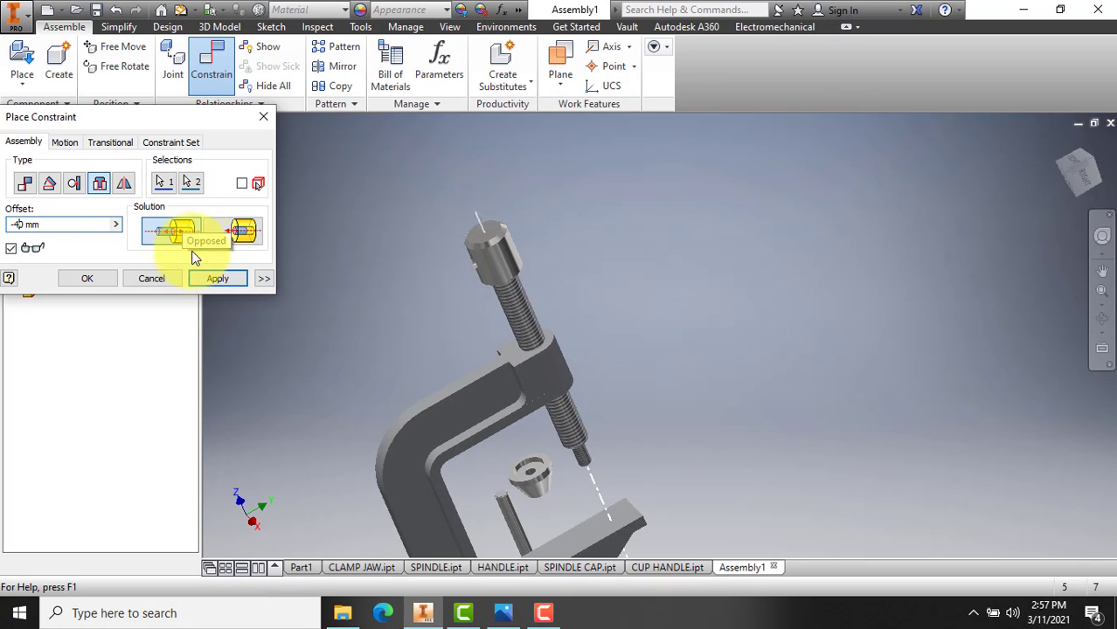
{"action": "left_click", "coordinate": [203, 282]}
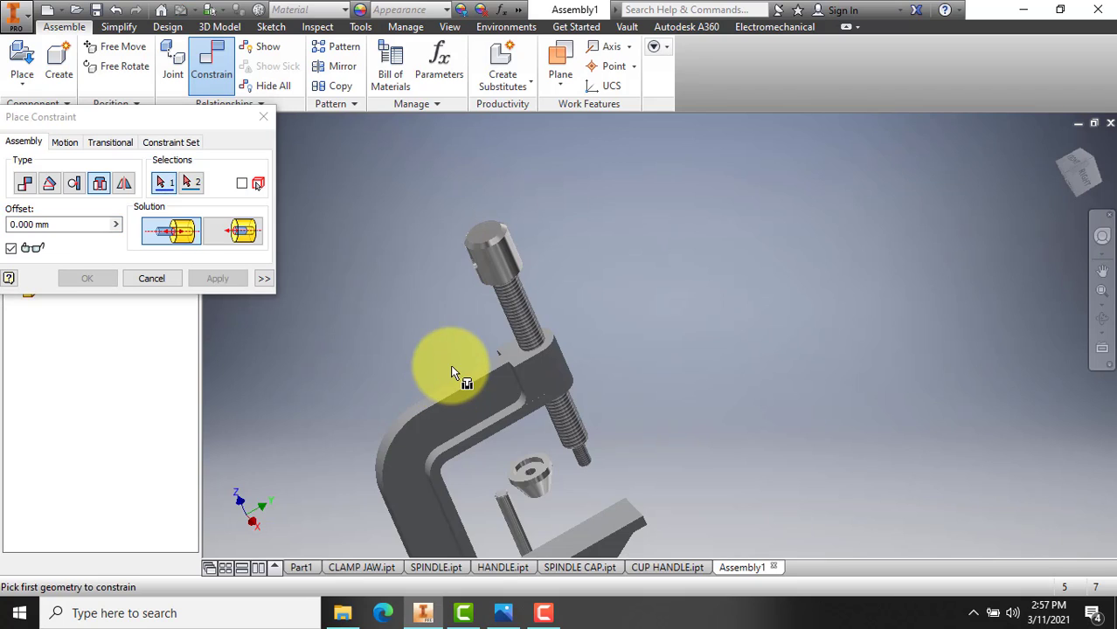
{"action": "scroll", "coordinate": [456, 366], "scroll_direction": "up", "scroll_amount": 5}
{"action": "scroll", "coordinate": [466, 378], "scroll_direction": "down", "scroll_amount": 3}
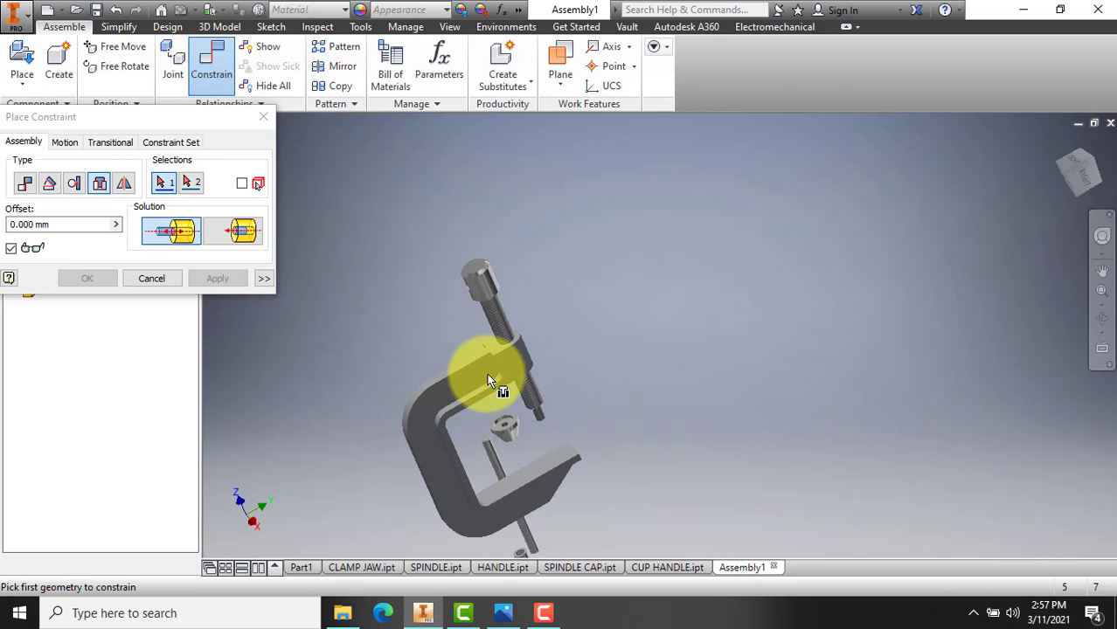
{"action": "key", "text": "Escape"}
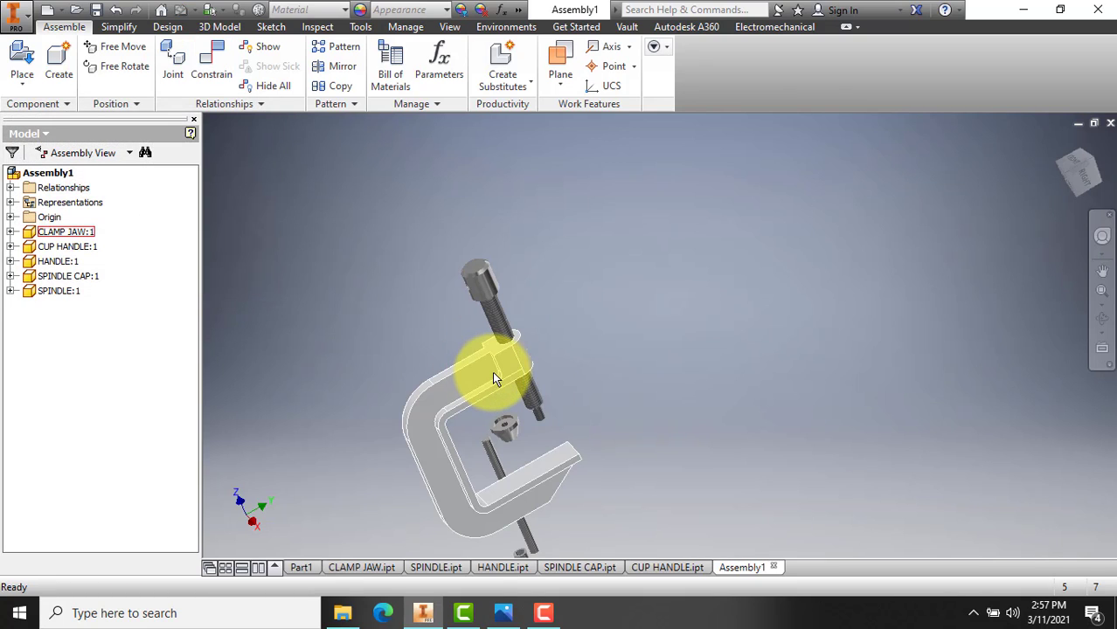
Ground the clamp jaw and the spindle together so both are fixed in the assembly.
{"action": "left_click", "coordinate": [493, 372]}
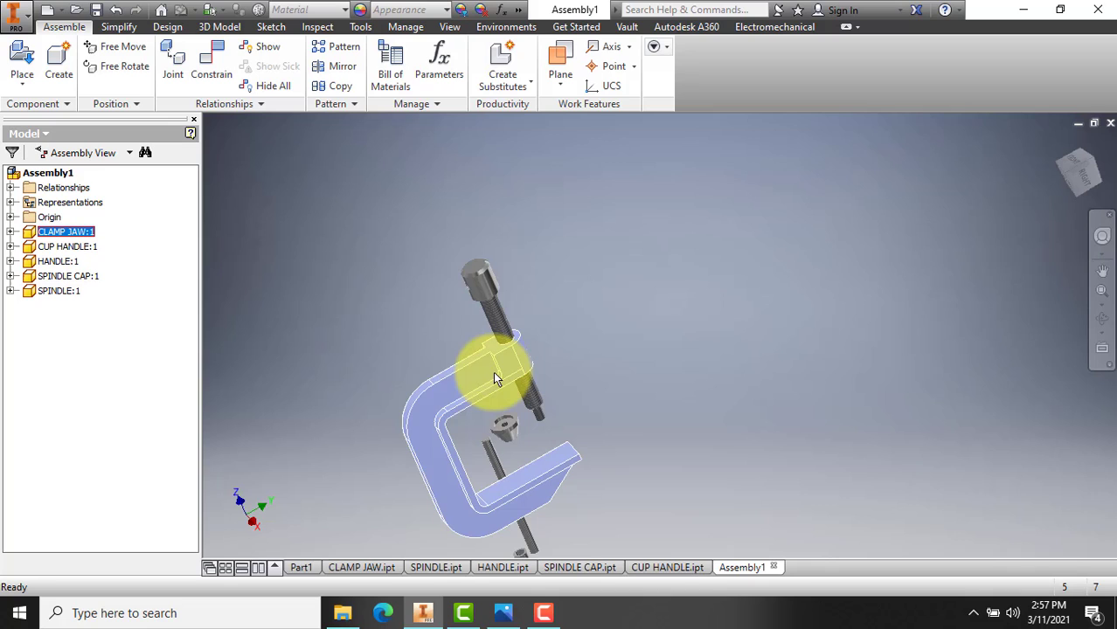
{"action": "left_click", "coordinate": [496, 318], "text": "ctrl"}
{"action": "right_click", "coordinate": [496, 325]}
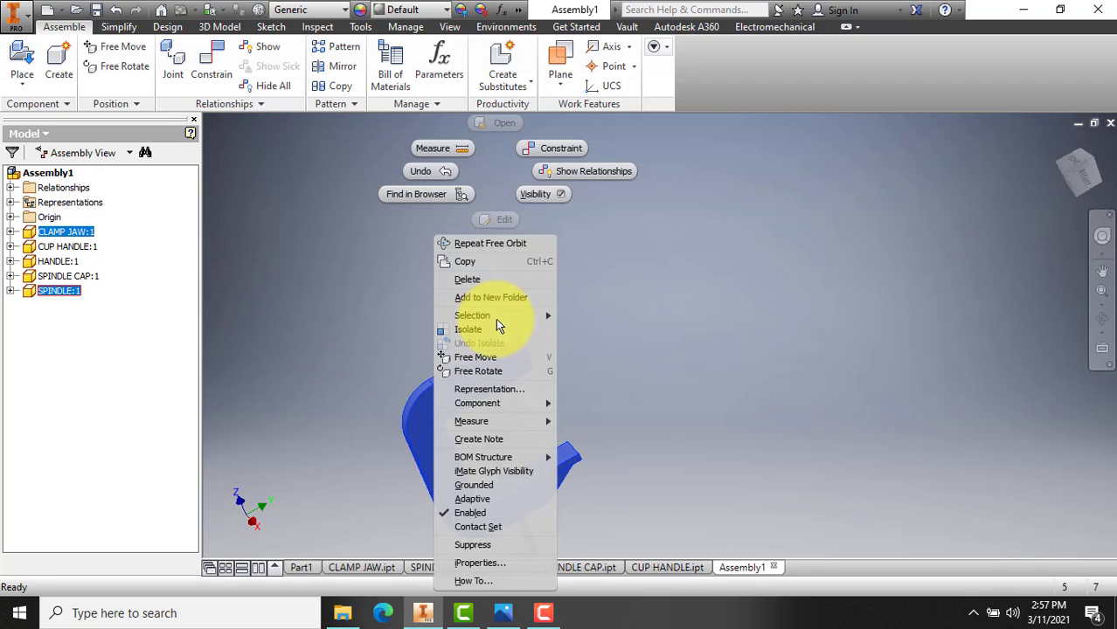
{"action": "left_click", "coordinate": [485, 513]}
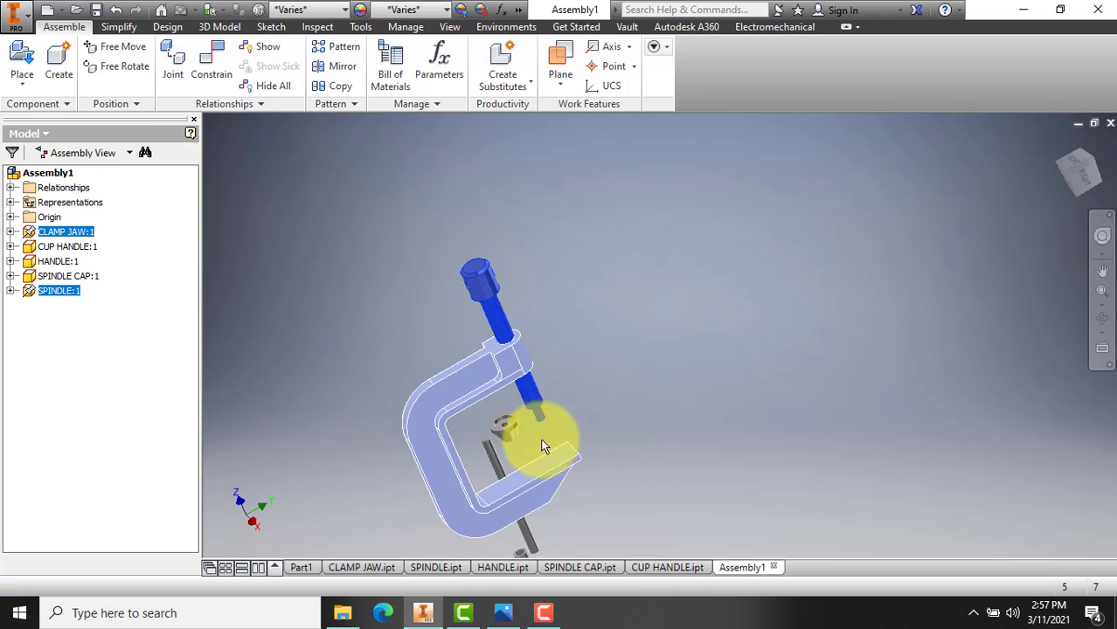
Define an Insert constraint between the circular end edge of the spindle's threaded tip and the threaded hole inside the spindle cap.
{"action": "scroll", "coordinate": [536, 445], "scroll_direction": "down", "scroll_amount": 5}
{"action": "scroll", "coordinate": [532, 444], "scroll_direction": "up", "scroll_amount": 5}
{"action": "scroll", "coordinate": [477, 453], "scroll_direction": "down", "scroll_amount": 4}
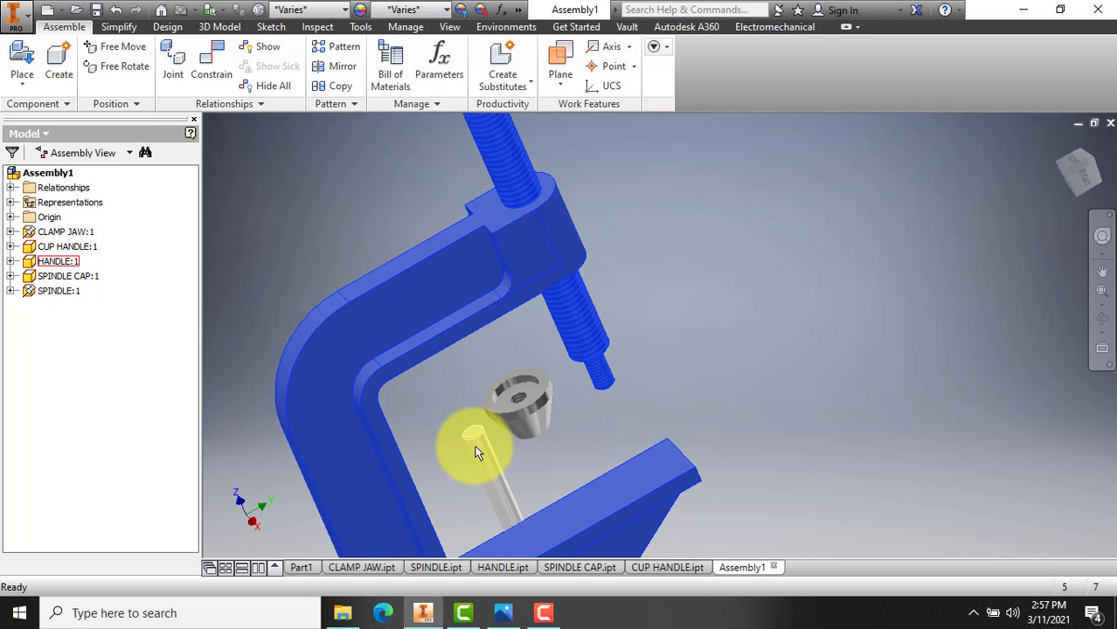
{"action": "scroll", "coordinate": [477, 453], "scroll_direction": "up", "scroll_amount": 3}
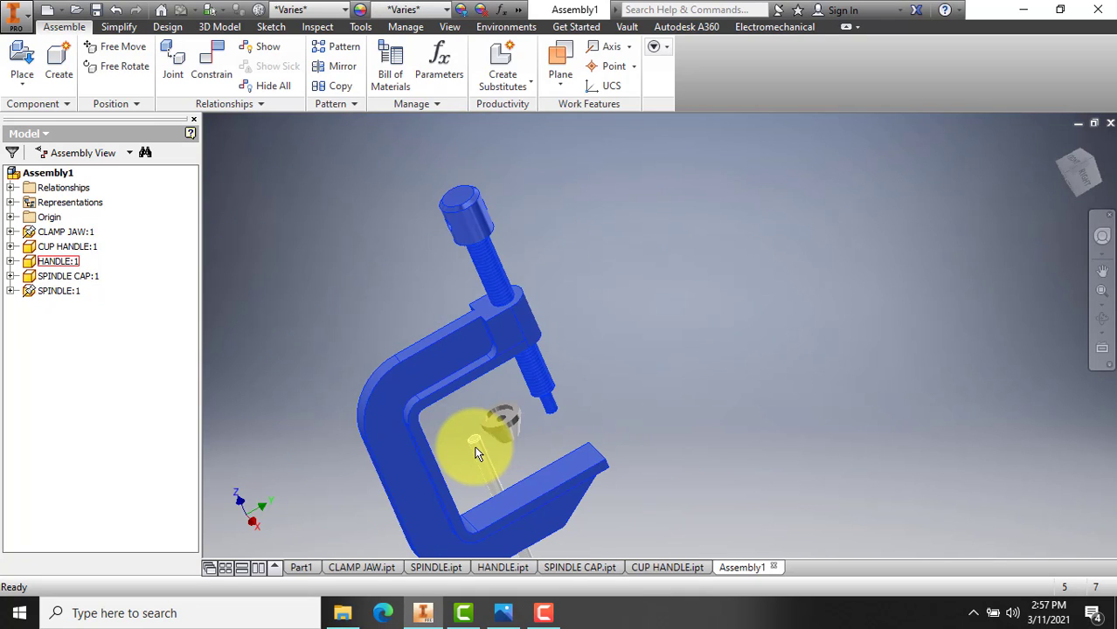
{"action": "scroll", "coordinate": [476, 453], "scroll_direction": "down", "scroll_amount": 3}
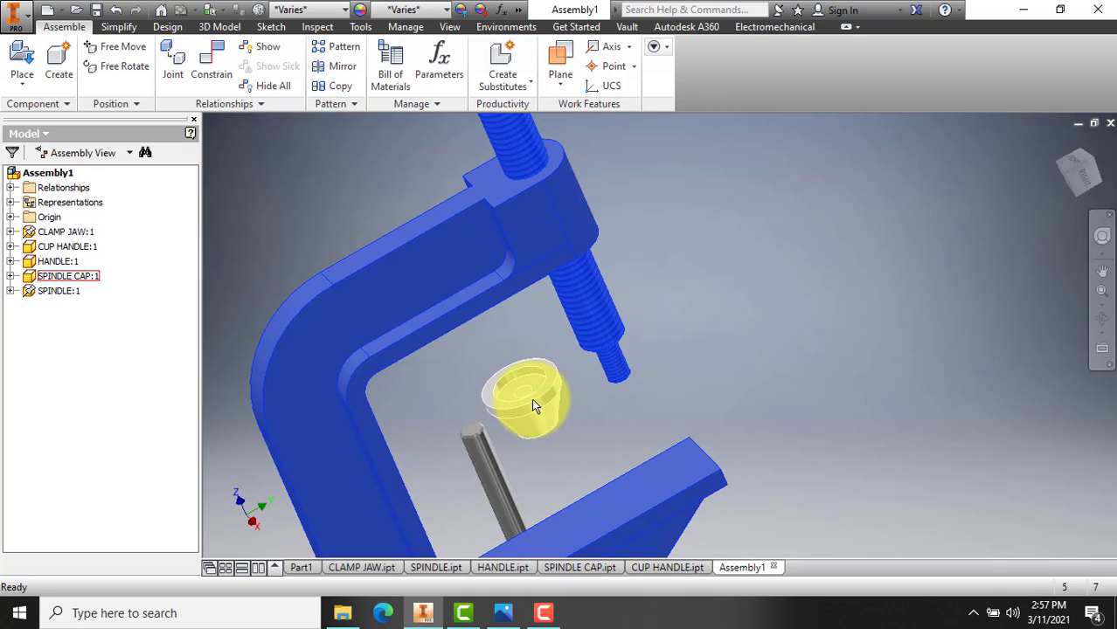
{"action": "left_click", "coordinate": [530, 530]}
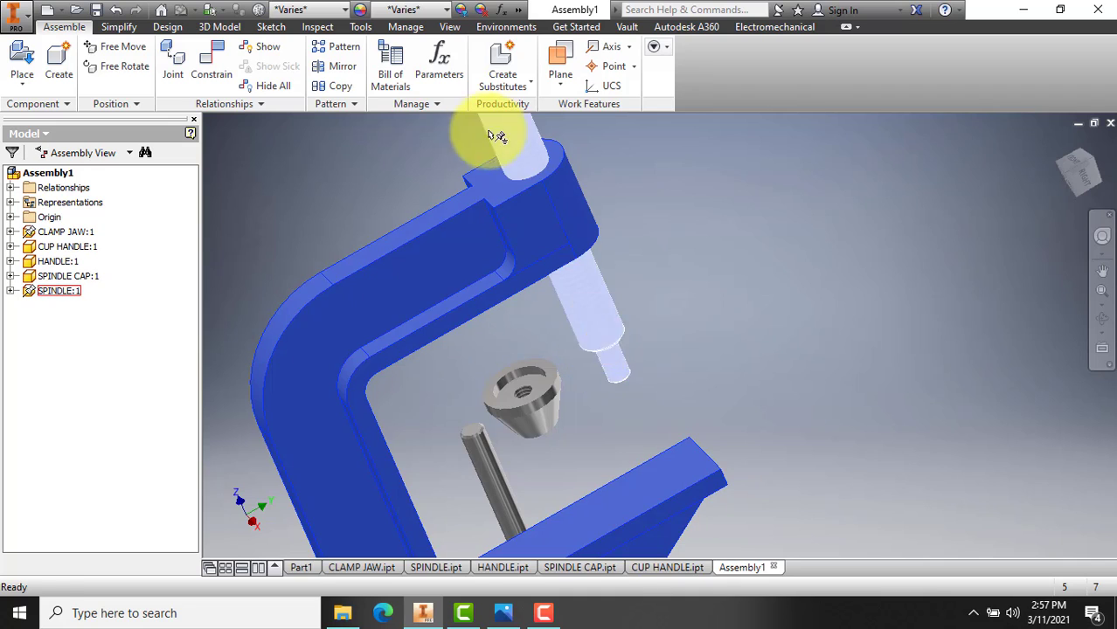
{"action": "left_click", "coordinate": [215, 68]}
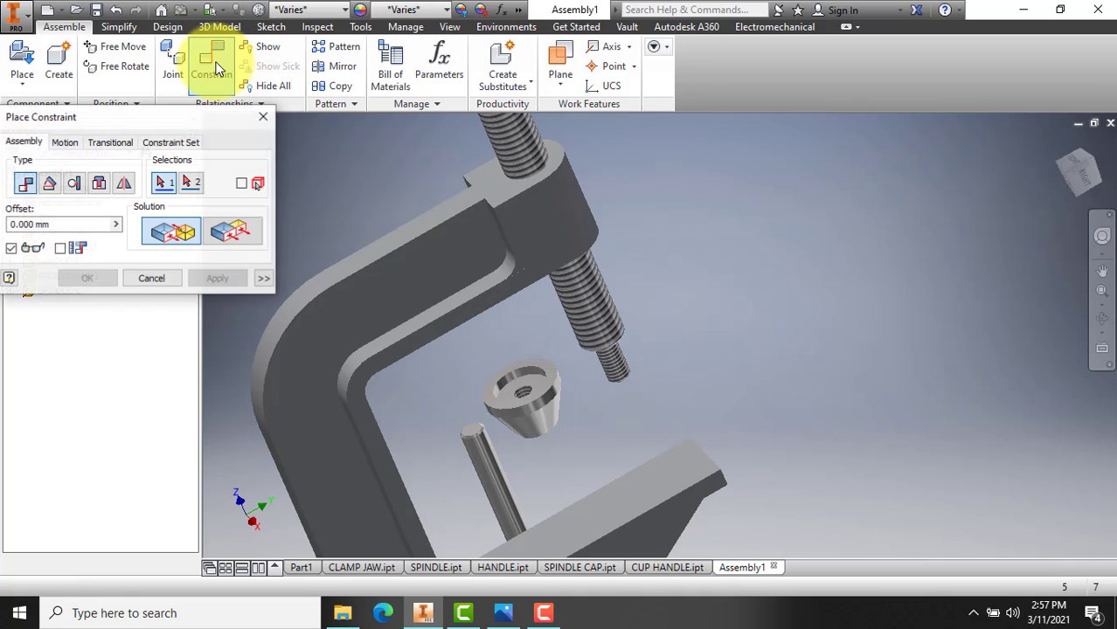
{"action": "left_click", "coordinate": [99, 185]}
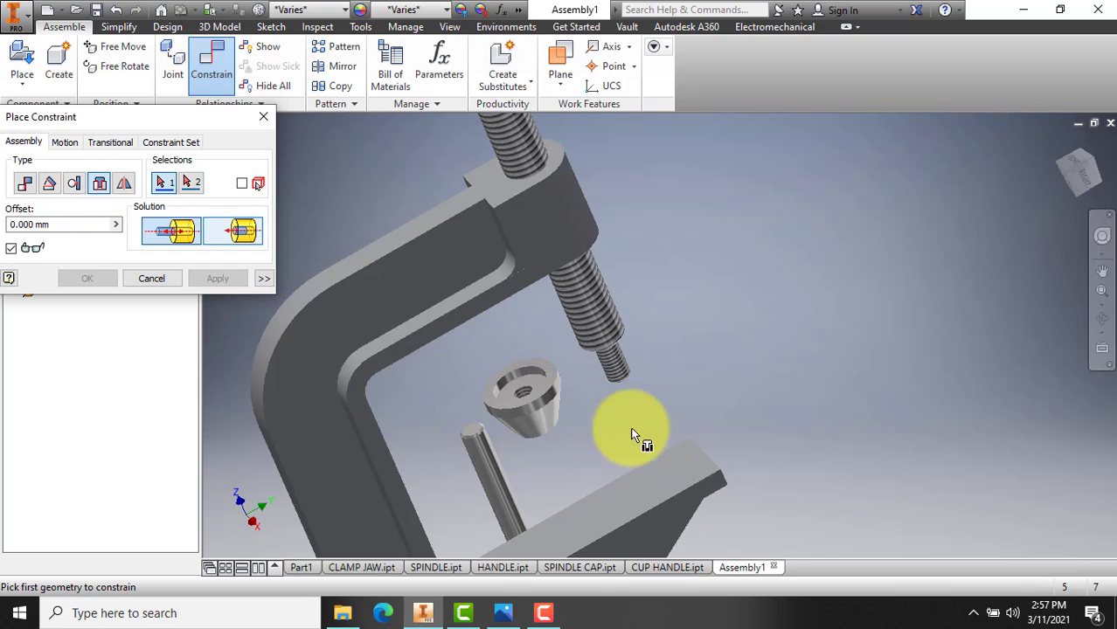
{"action": "left_click", "coordinate": [618, 377]}
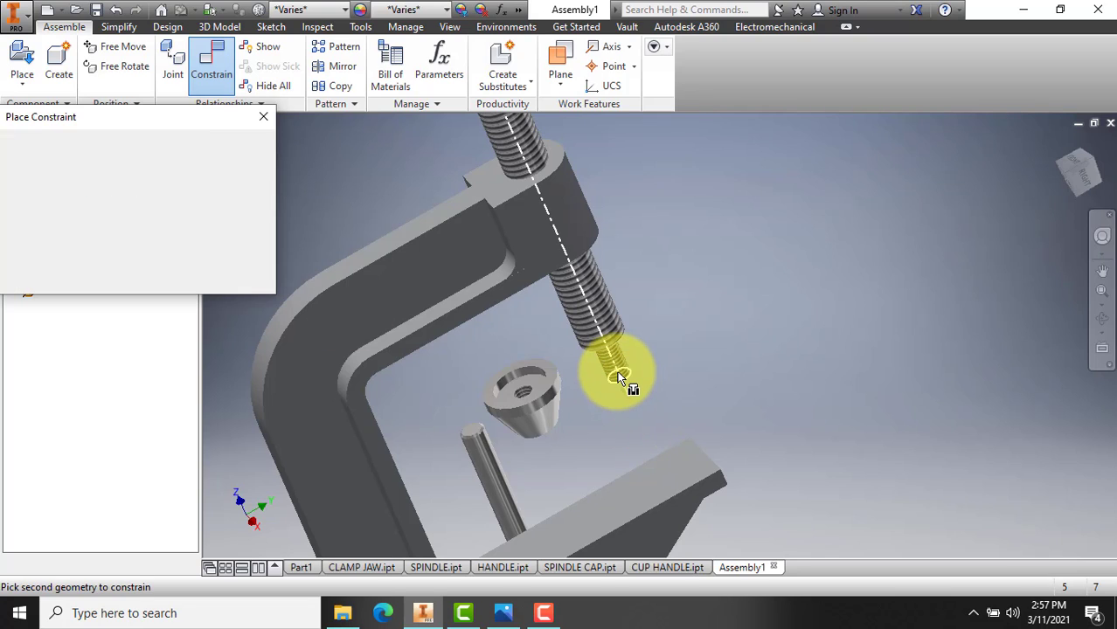
{"action": "scroll", "coordinate": [558, 405], "scroll_direction": "up", "scroll_amount": 3}
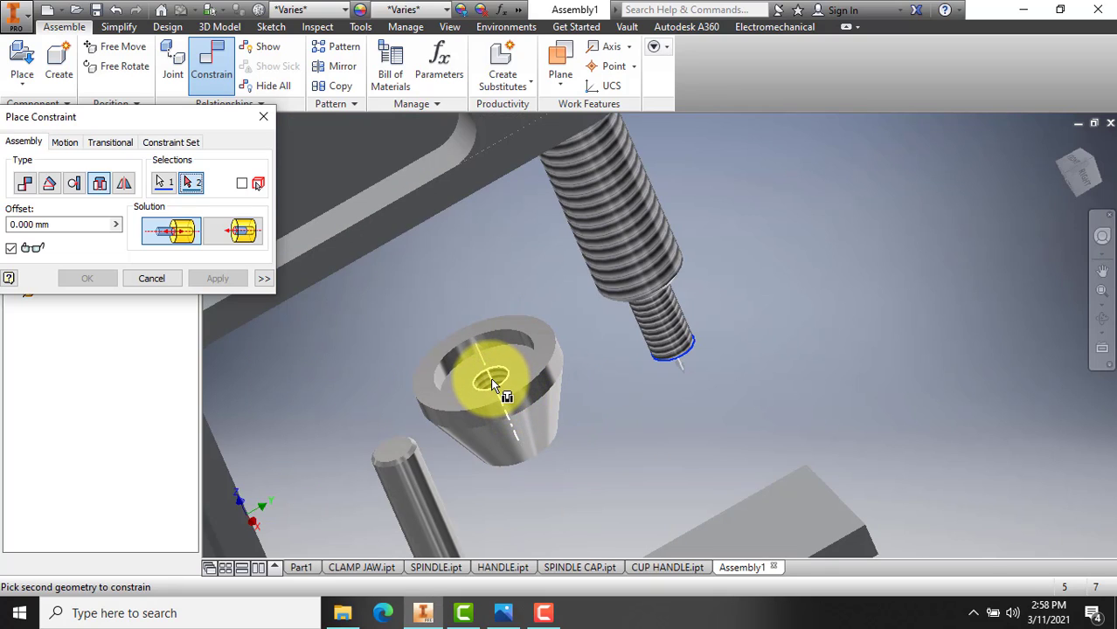
{"action": "mouse_move", "coordinate": [491, 377]}
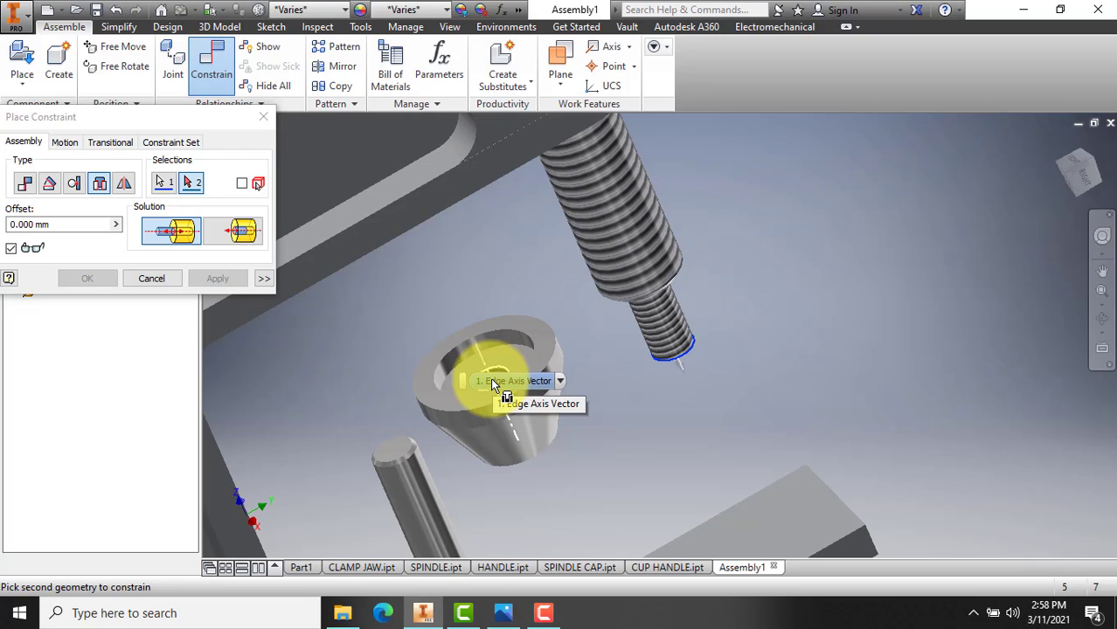
{"action": "left_click", "coordinate": [492, 380]}
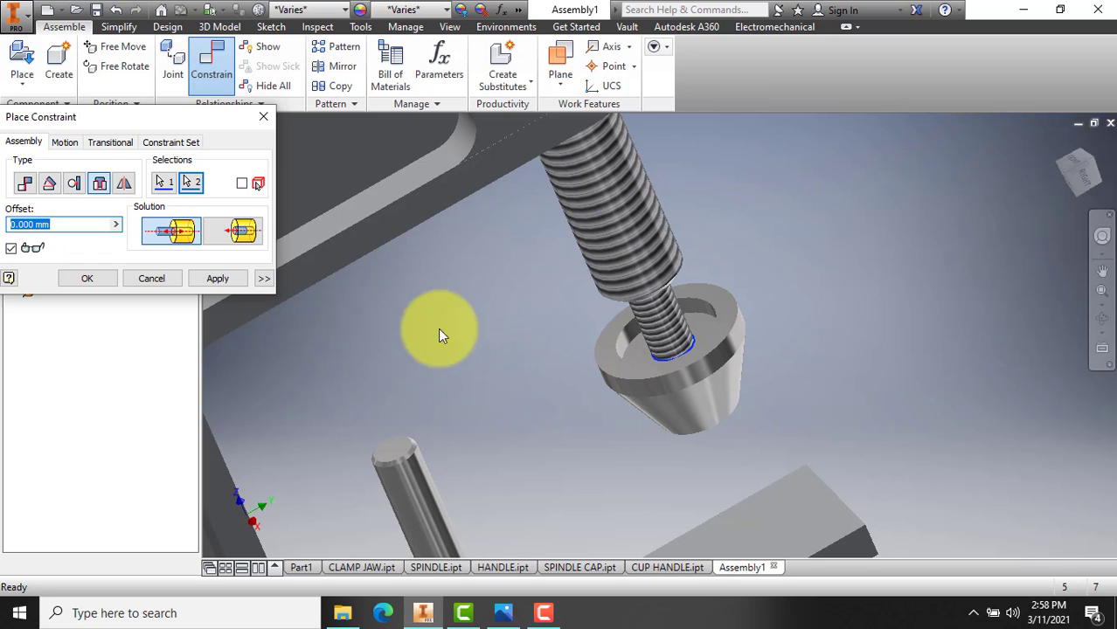
Use the Aligned solution for the spindle cap's Insert constraint, check the cap's orientation and apply the constraint.
{"action": "left_click", "coordinate": [245, 231]}
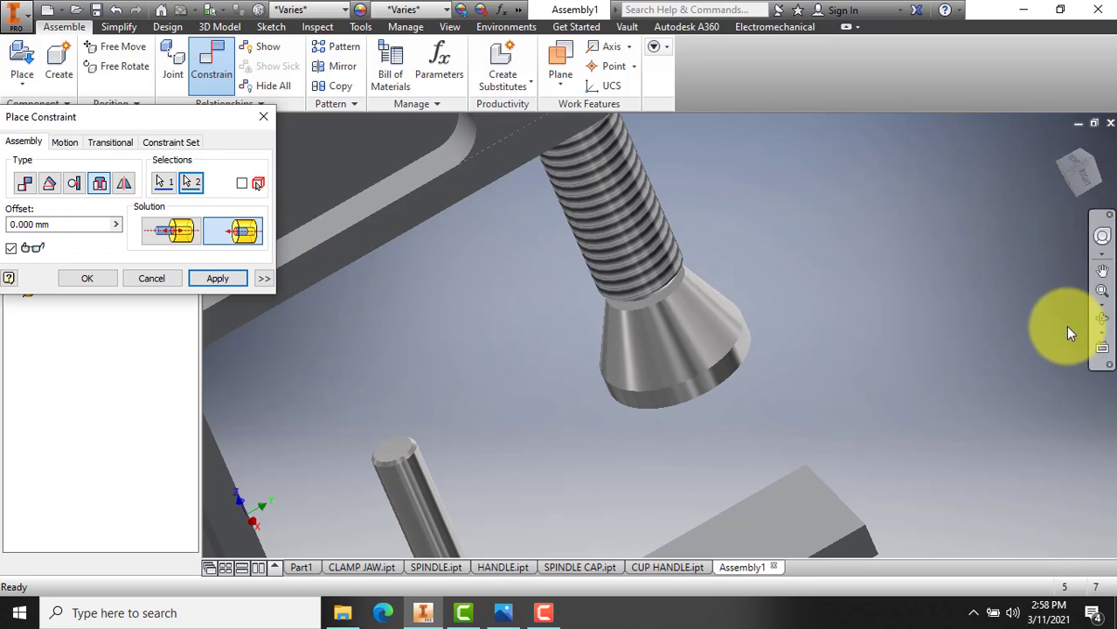
{"action": "left_click", "coordinate": [1100, 320]}
{"action": "left_click_drag", "start_coordinate": [652, 356], "coordinate": [723, 344]}
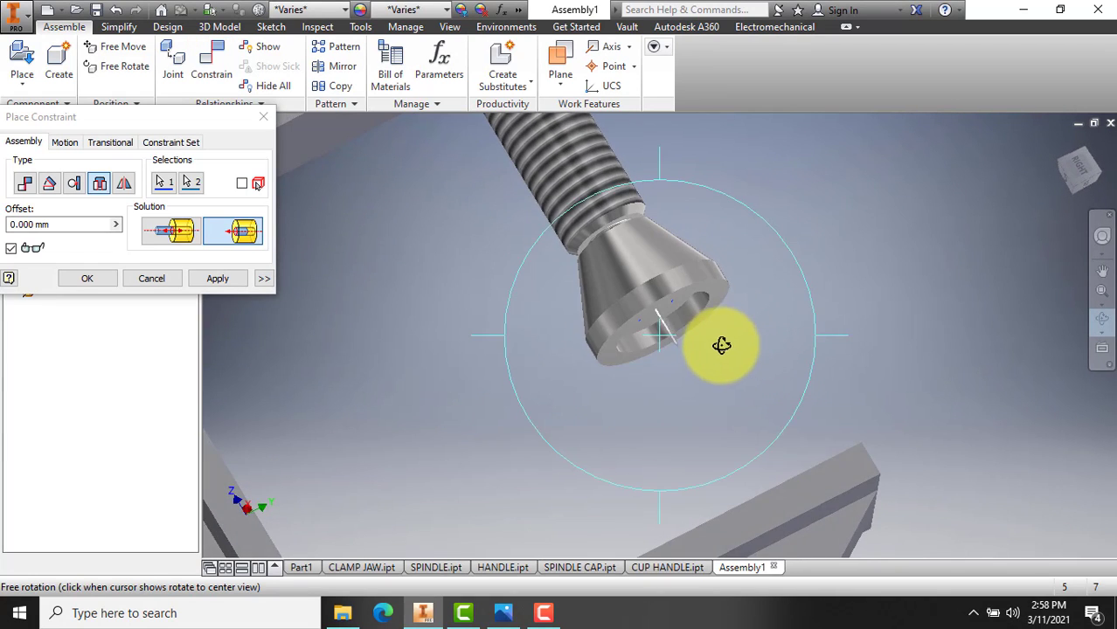
{"action": "scroll", "coordinate": [720, 337], "scroll_direction": "up", "scroll_amount": 9}
{"action": "scroll", "coordinate": [643, 253], "scroll_direction": "down", "scroll_amount": 5}
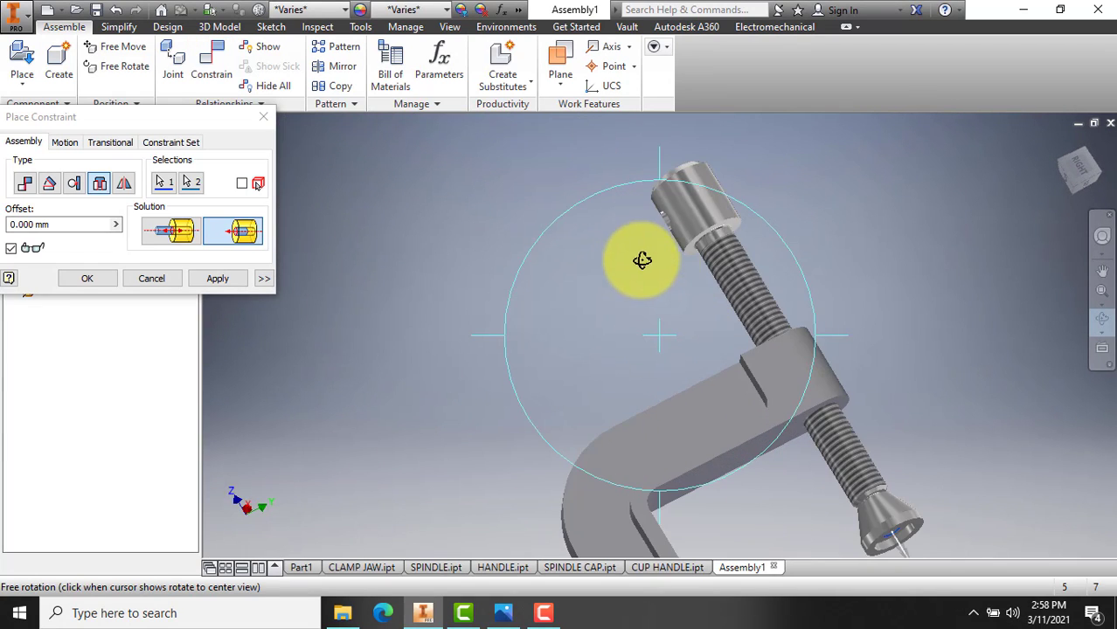
{"action": "left_click_drag", "start_coordinate": [699, 242], "coordinate": [654, 459]}
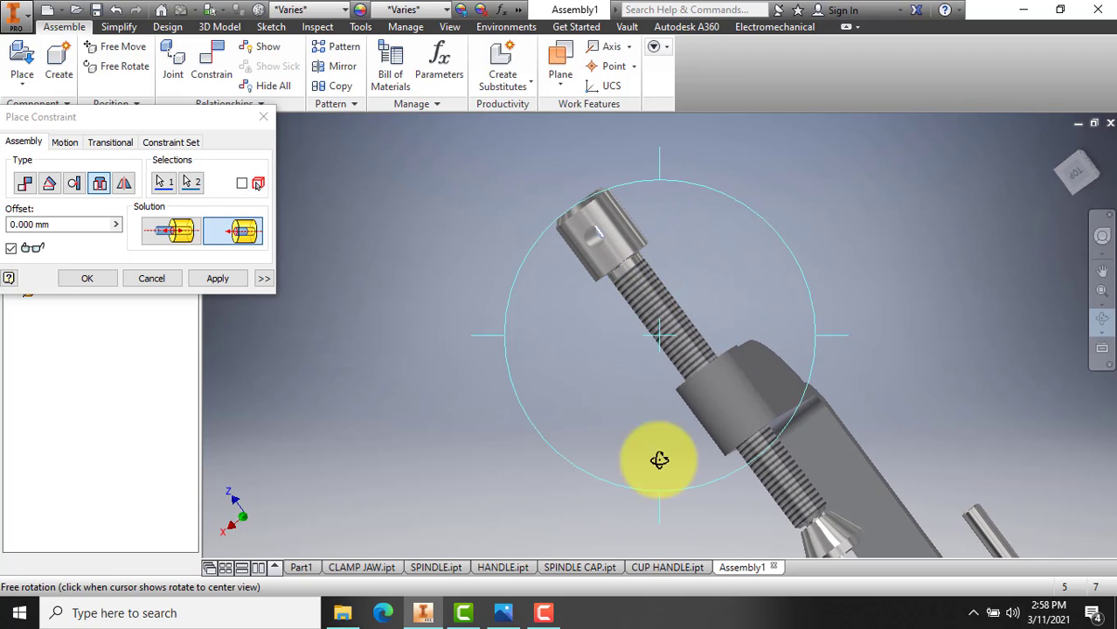
{"action": "mouse_move", "coordinate": [671, 462]}
{"action": "left_mouse_down"}
{"action": "mouse_move", "coordinate": [661, 457]}
{"action": "mouse_move", "coordinate": [681, 467]}
{"action": "mouse_move", "coordinate": [654, 448]}
{"action": "left_mouse_up"}
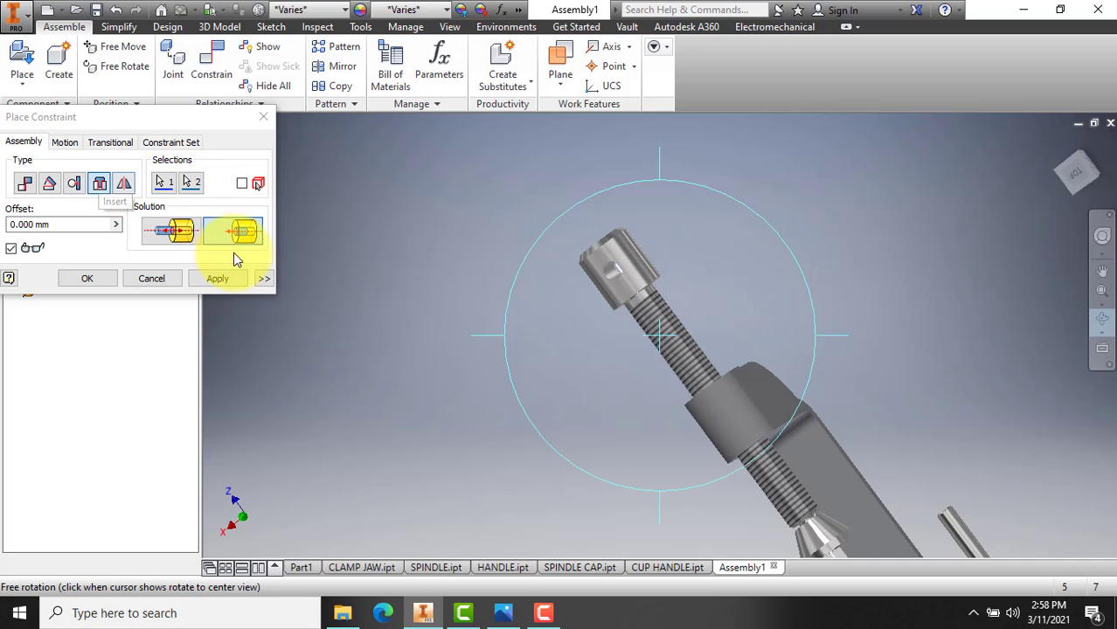
{"action": "left_click", "coordinate": [218, 278]}
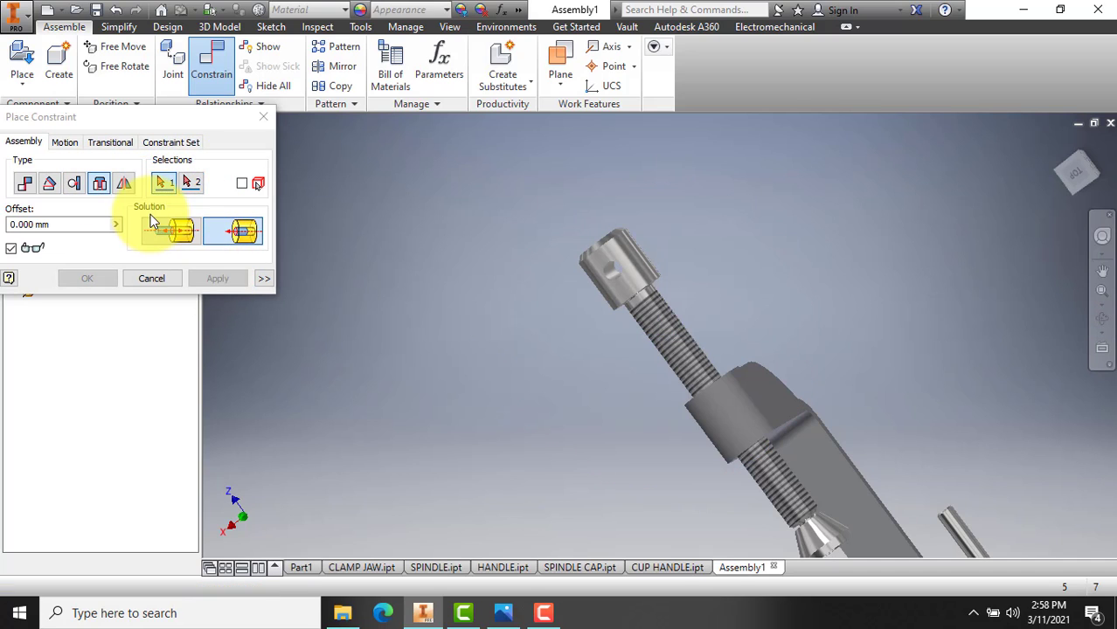
{"action": "left_click", "coordinate": [104, 190]}
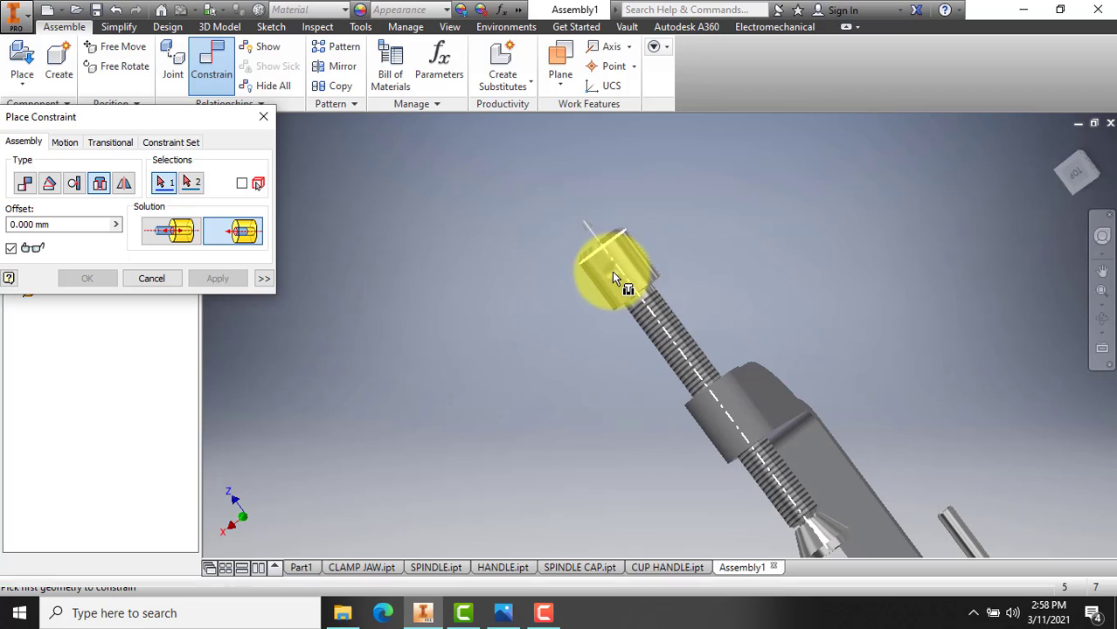
{"action": "scroll", "coordinate": [606, 278], "scroll_direction": "up", "scroll_amount": 5}
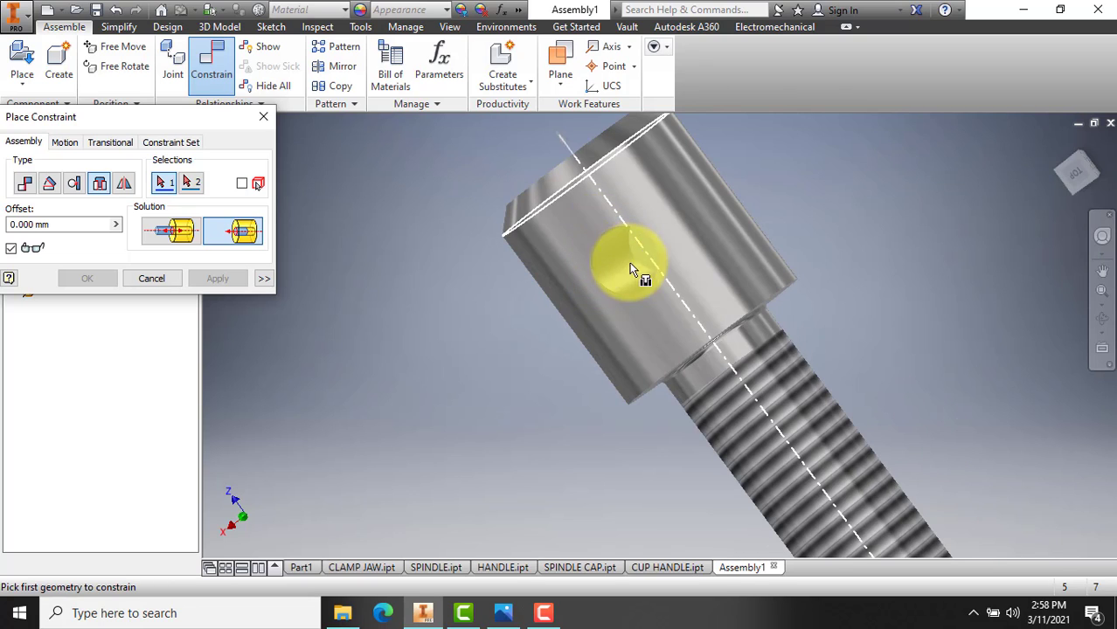
{"action": "key", "text": "Escape"}
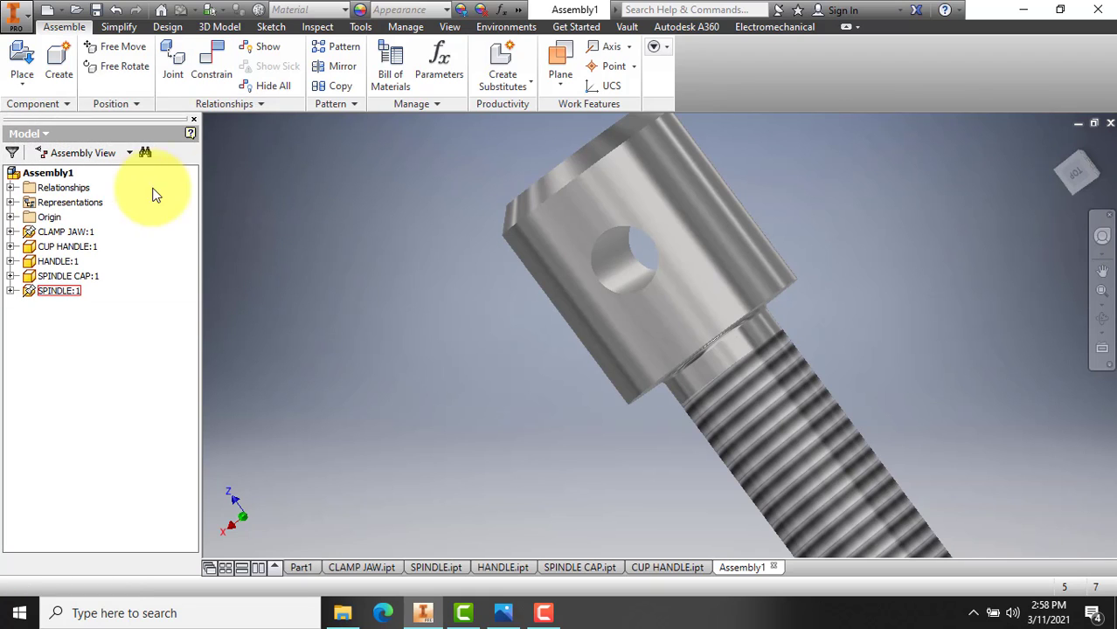
Define a Mate constraint between the axis of the spindle cap's cross hole and the axis of the loose handle rod.
{"action": "key", "text": "c"}
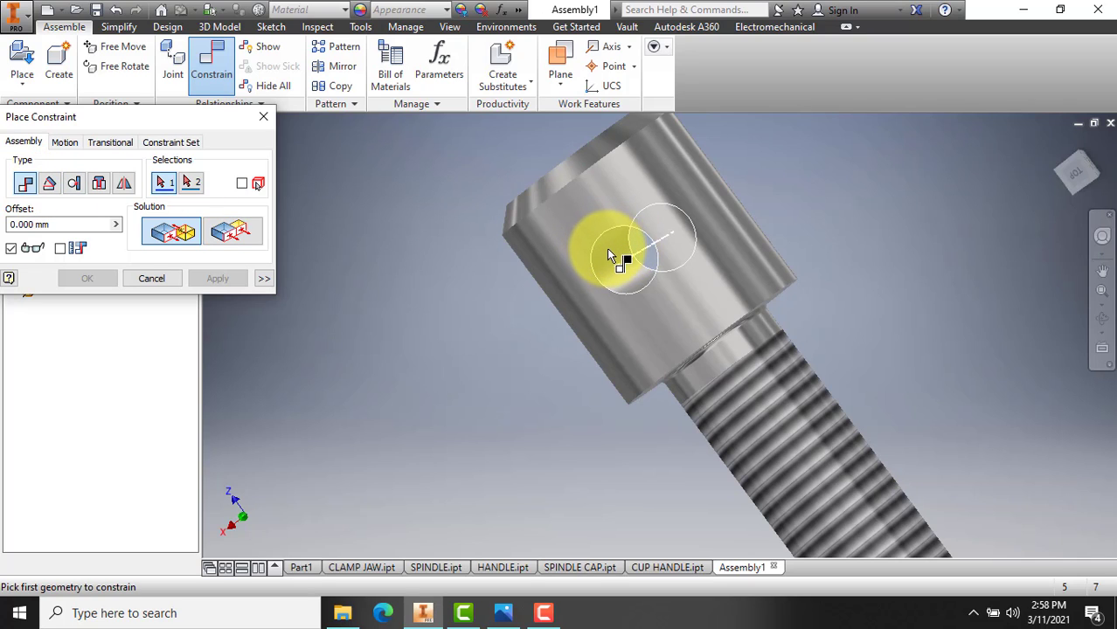
{"action": "left_click", "coordinate": [607, 248]}
{"action": "scroll", "coordinate": [577, 259], "scroll_direction": "down", "scroll_amount": 5}
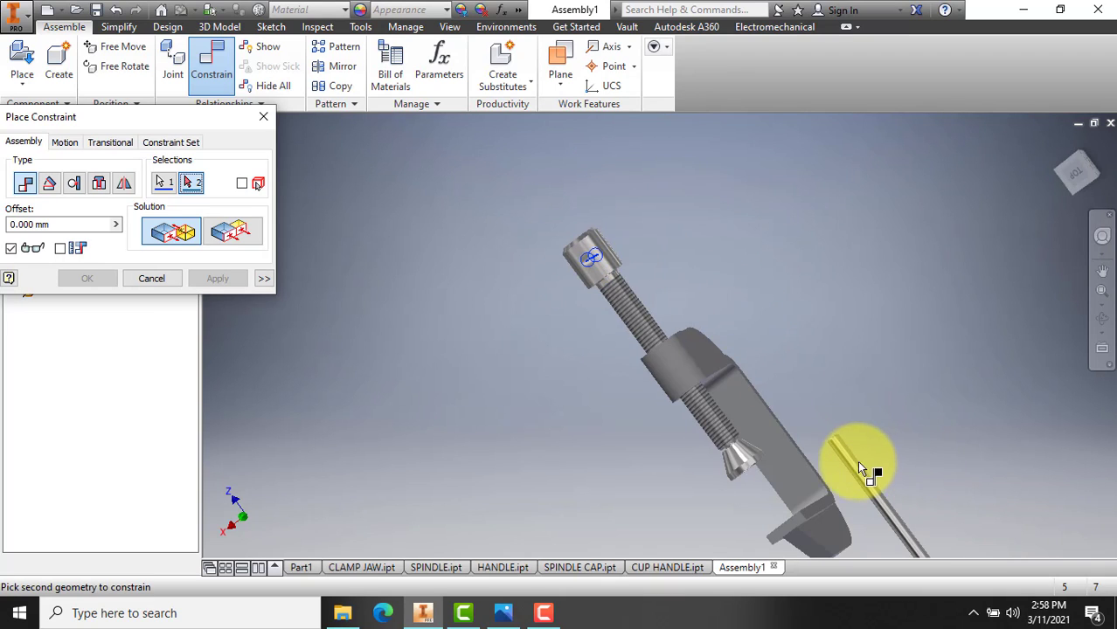
{"action": "scroll", "coordinate": [843, 454], "scroll_direction": "up", "scroll_amount": 3}
{"action": "scroll", "coordinate": [844, 455], "scroll_direction": "down", "scroll_amount": 4}
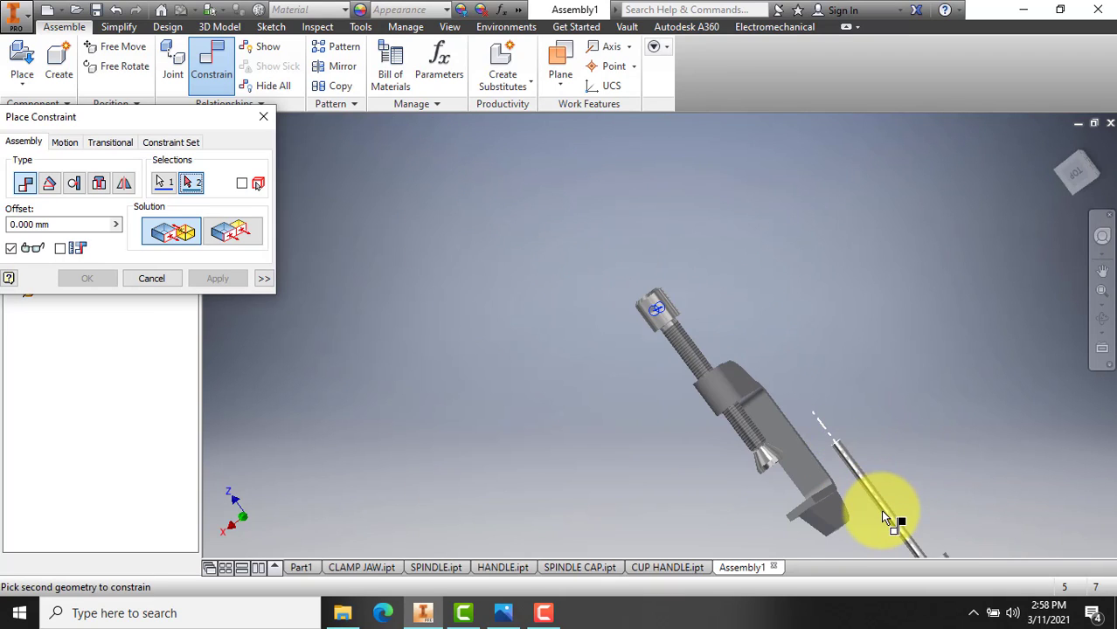
{"action": "scroll", "coordinate": [882, 512], "scroll_direction": "up", "scroll_amount": 3}
{"action": "scroll", "coordinate": [883, 516], "scroll_direction": "down", "scroll_amount": 5}
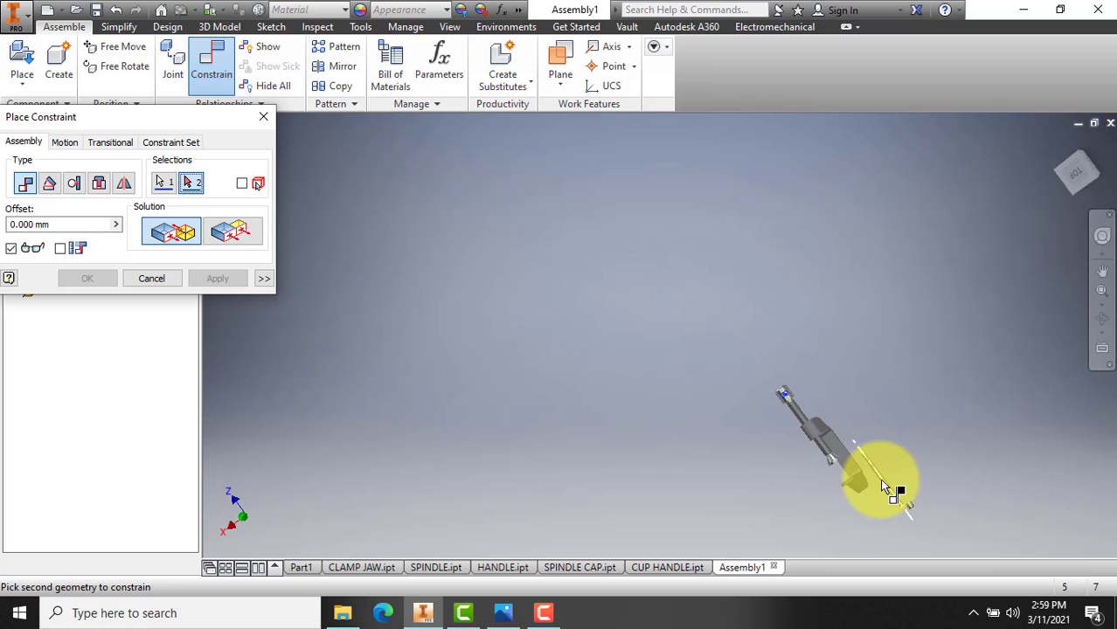
{"action": "scroll", "coordinate": [882, 487], "scroll_direction": "up", "scroll_amount": 5}
{"action": "left_click", "coordinate": [883, 465]}
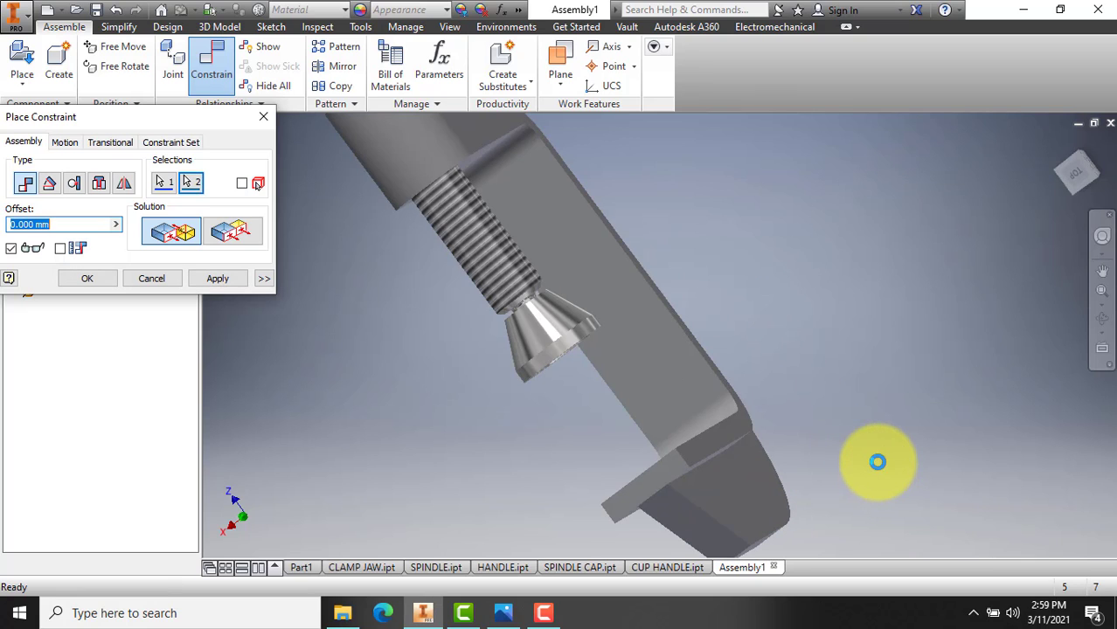
Check how the handle sits in the spindle cap's cross hole and apply the axis Mate constraint with a 0 mm offset.
{"action": "scroll", "coordinate": [877, 462], "scroll_direction": "down", "scroll_amount": 5}
{"action": "scroll", "coordinate": [768, 342], "scroll_direction": "up", "scroll_amount": 6}
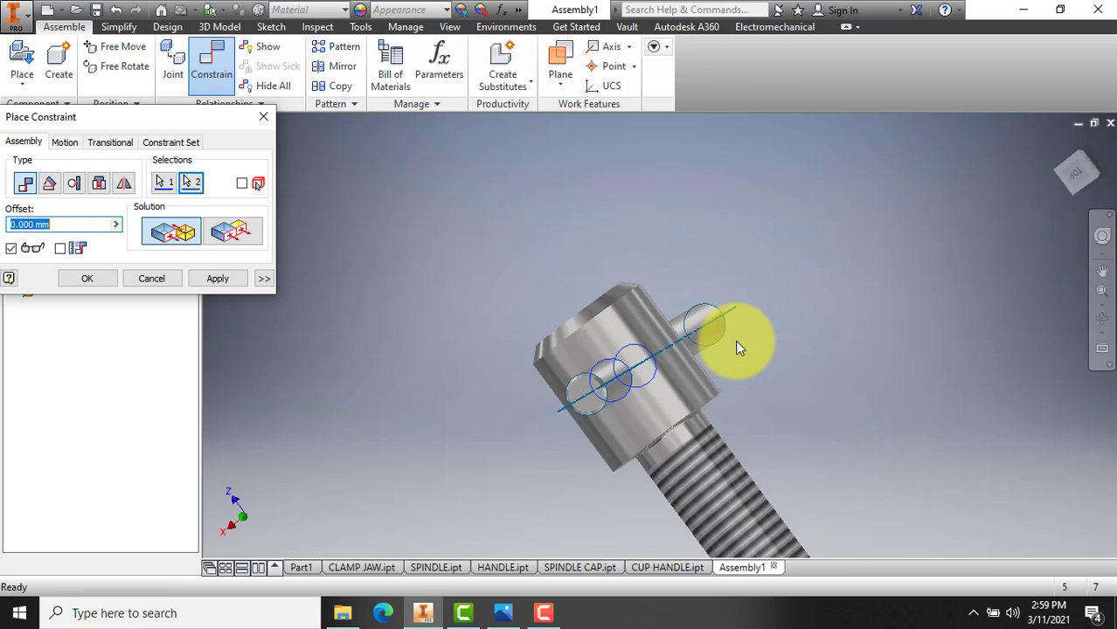
{"action": "scroll", "coordinate": [737, 348], "scroll_direction": "down", "scroll_amount": 3}
{"action": "left_click", "coordinate": [1101, 318]}
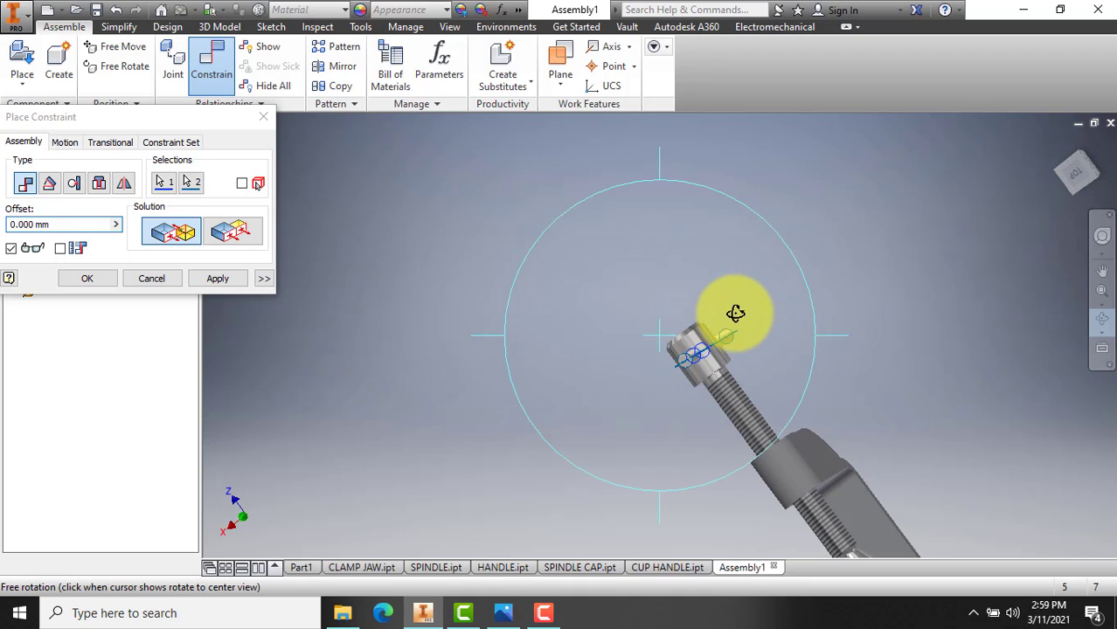
{"action": "left_click_drag", "start_coordinate": [735, 313], "coordinate": [635, 380]}
{"action": "key", "text": "Escape"}
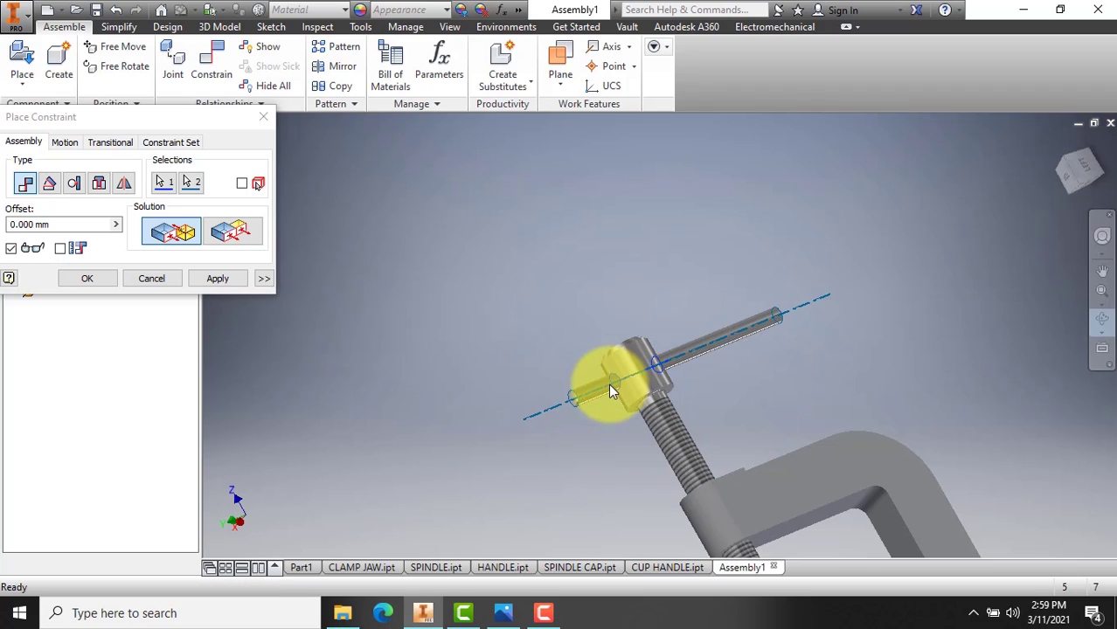
{"action": "left_click", "coordinate": [589, 396]}
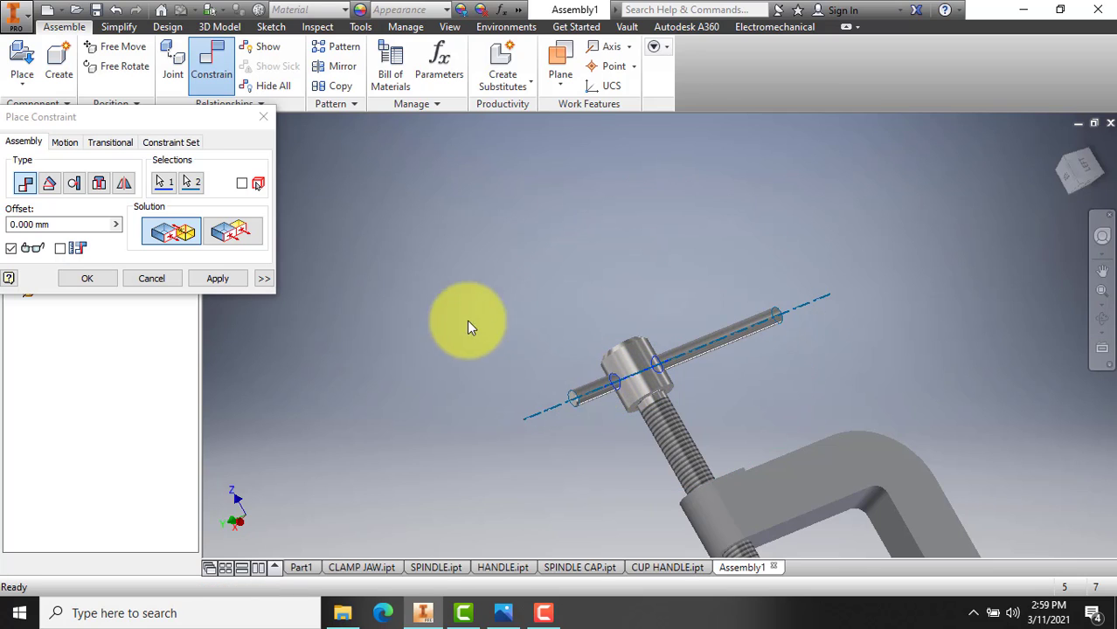
{"action": "left_click", "coordinate": [176, 233]}
{"action": "left_click", "coordinate": [593, 389]}
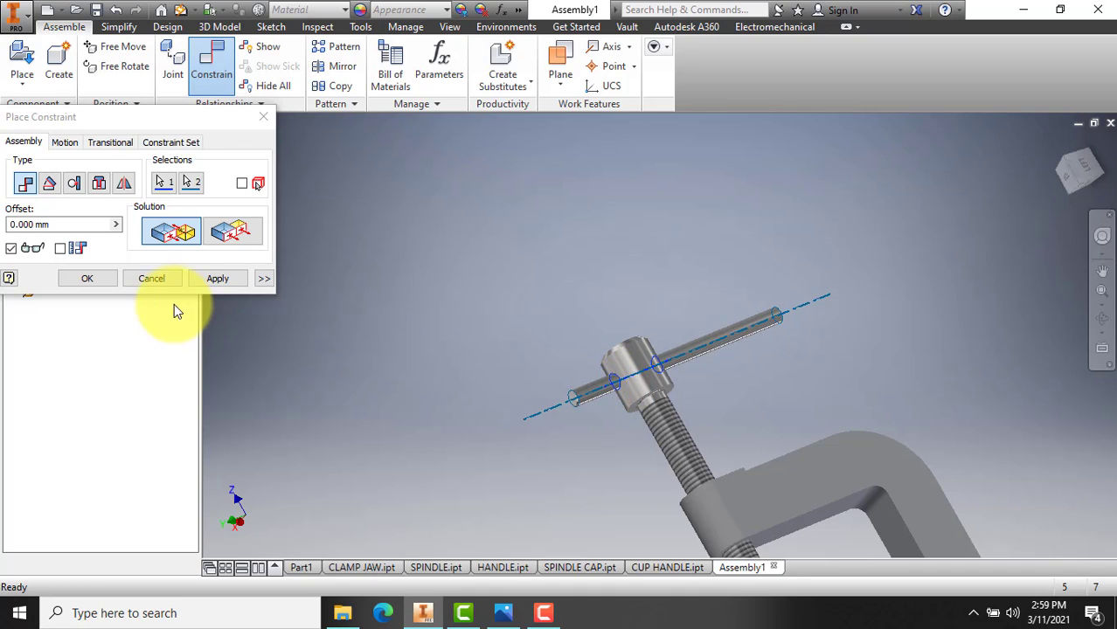
{"action": "left_click", "coordinate": [218, 278]}
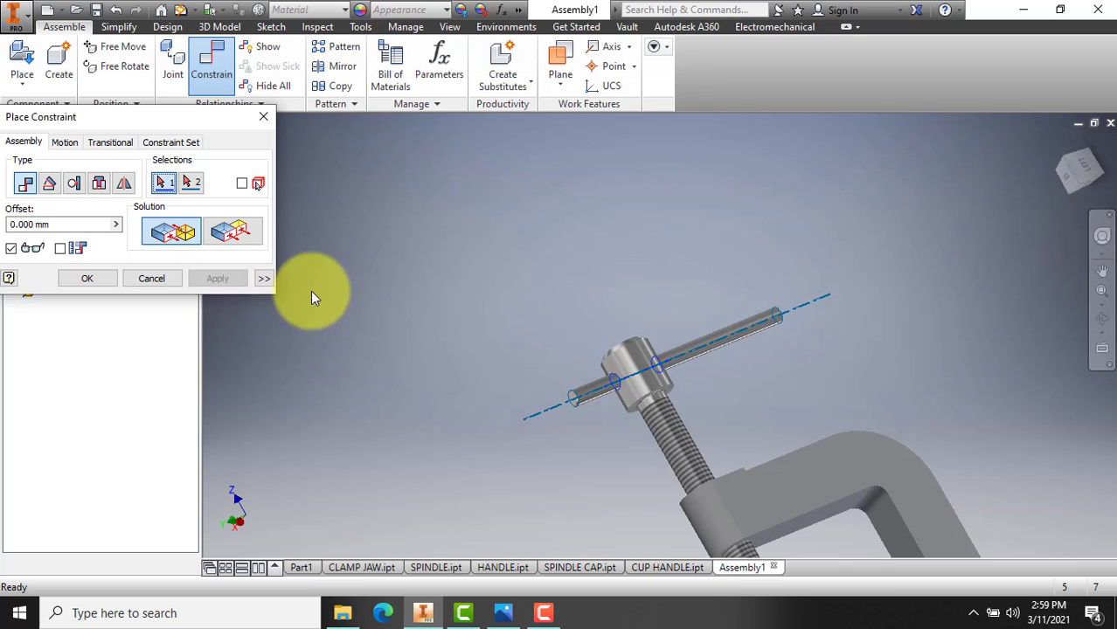
{"action": "left_click", "coordinate": [578, 398]}
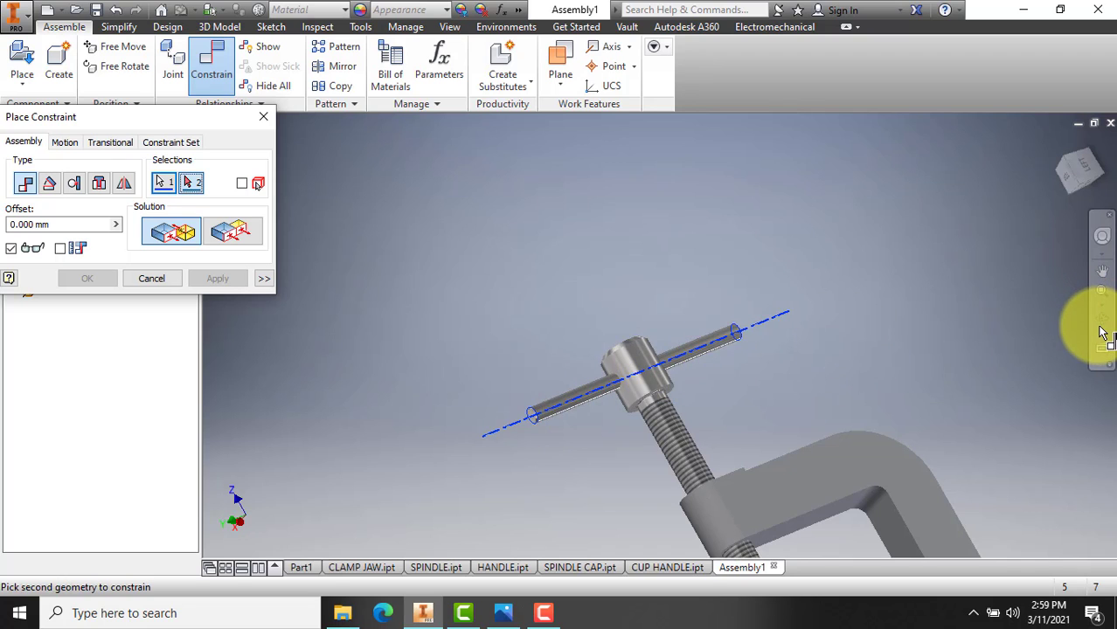
{"action": "left_click", "coordinate": [153, 280]}
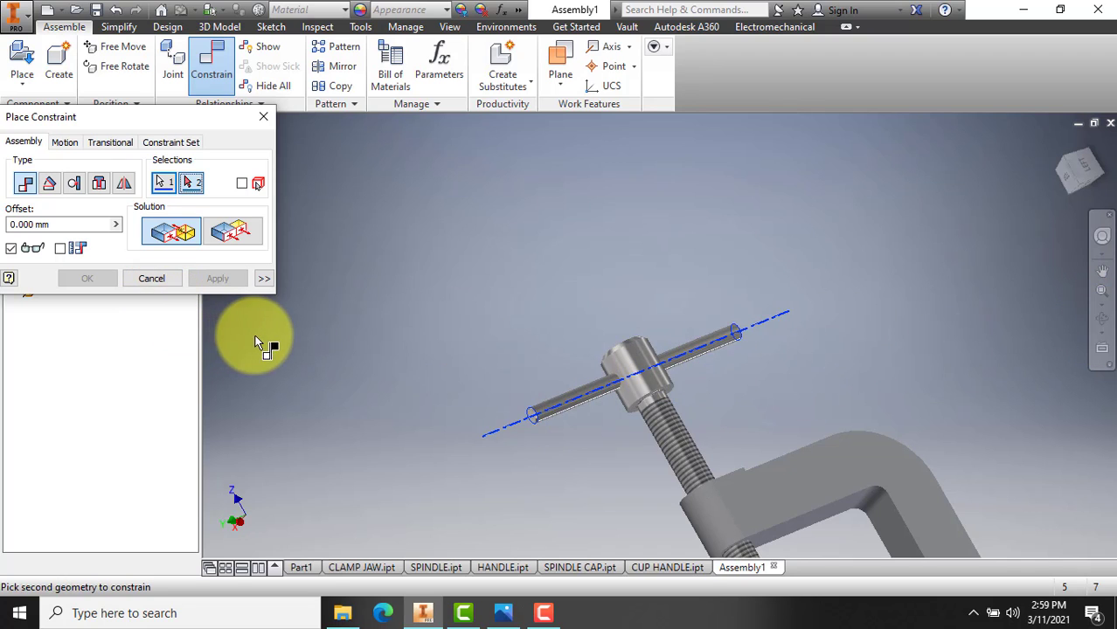
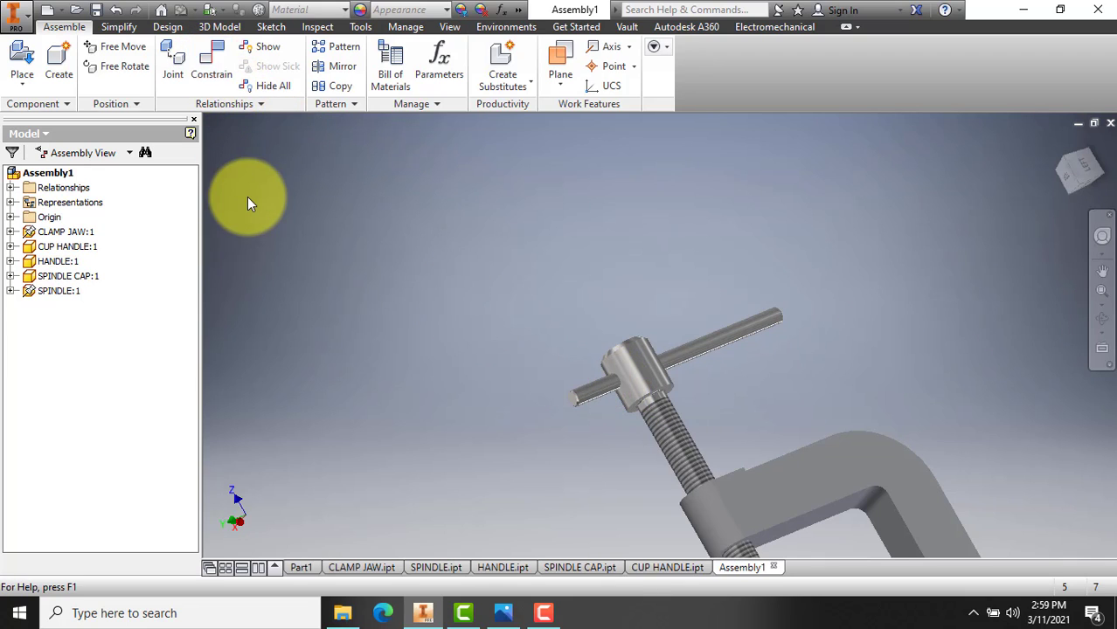
{"action": "left_click", "coordinate": [594, 393]}
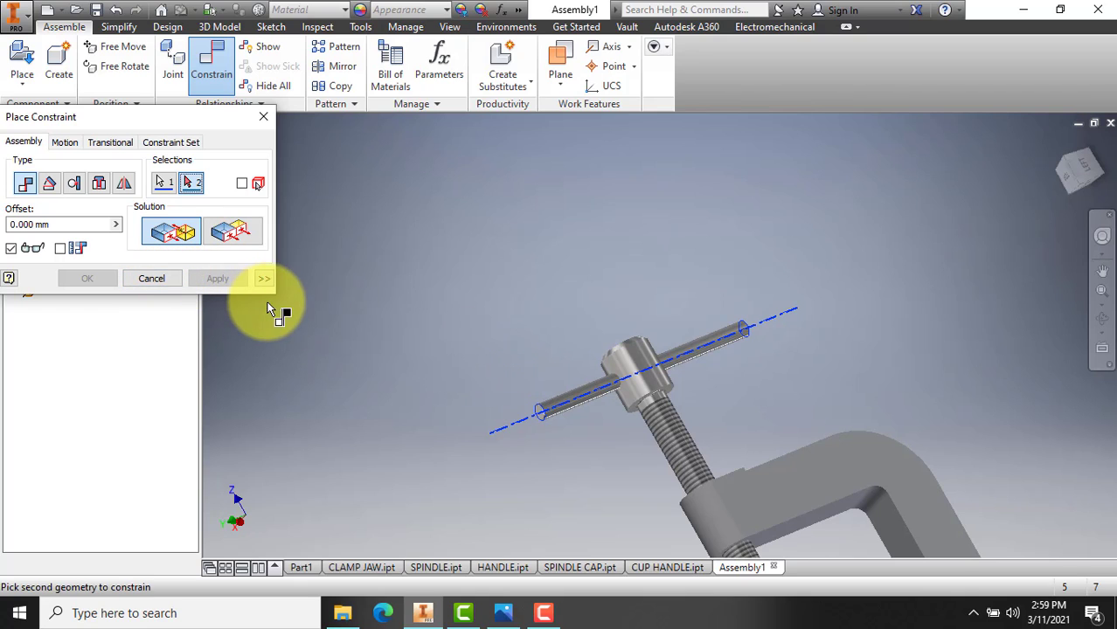
{"action": "left_click", "coordinate": [180, 282]}
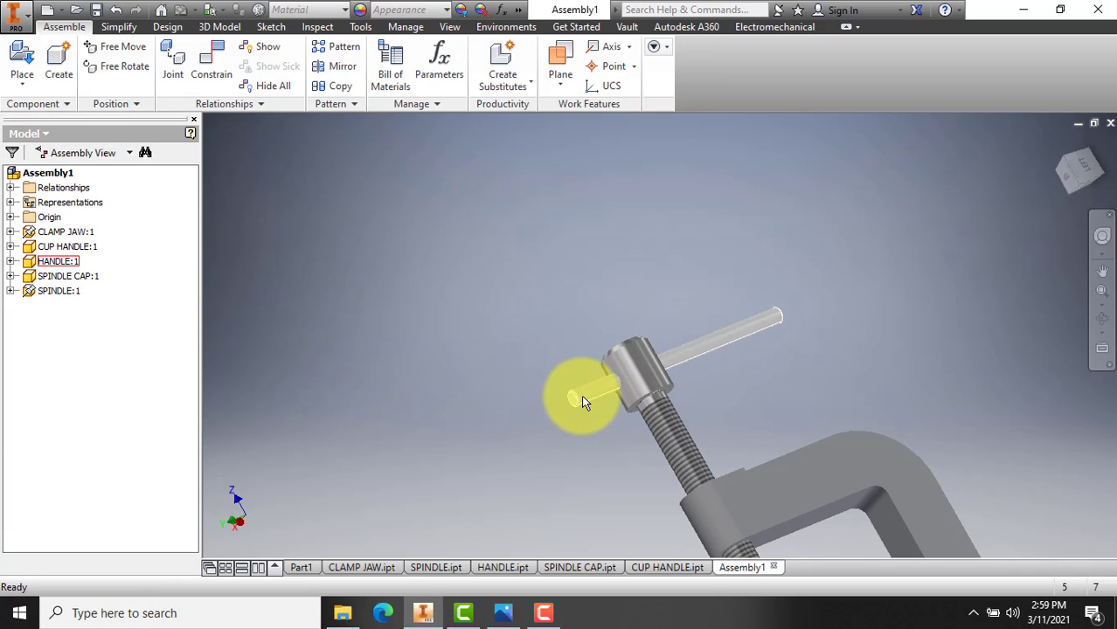
Slide the handle along its axis so it extends about equally from both sides of the spindle cap, and inspect the assembly.
{"action": "left_click_drag", "start_coordinate": [582, 401], "coordinate": [532, 414]}
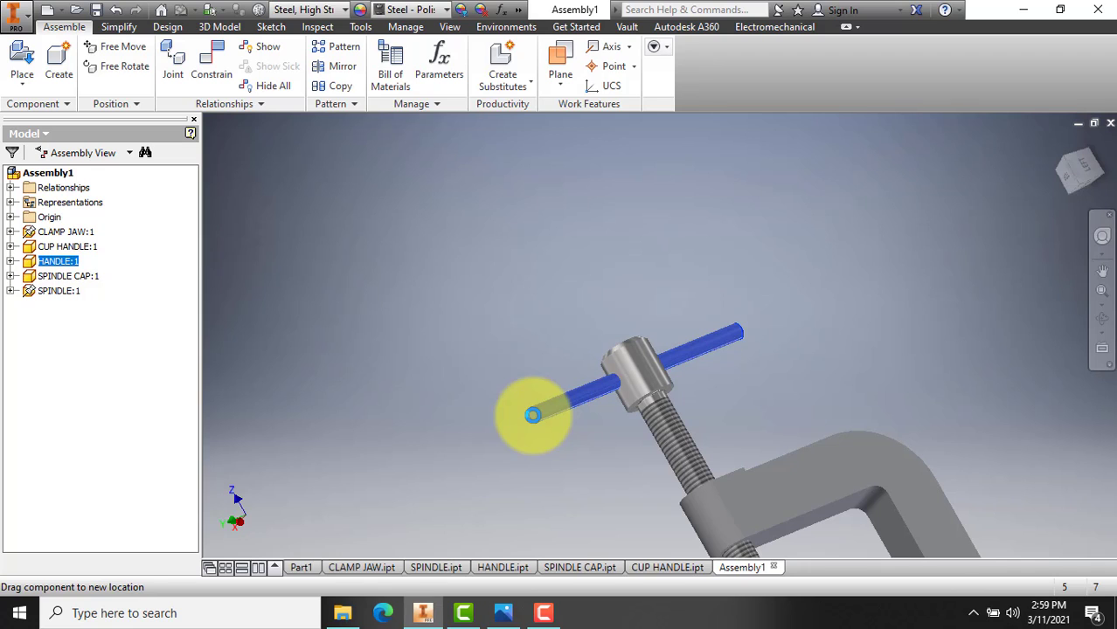
{"action": "left_click", "coordinate": [821, 381]}
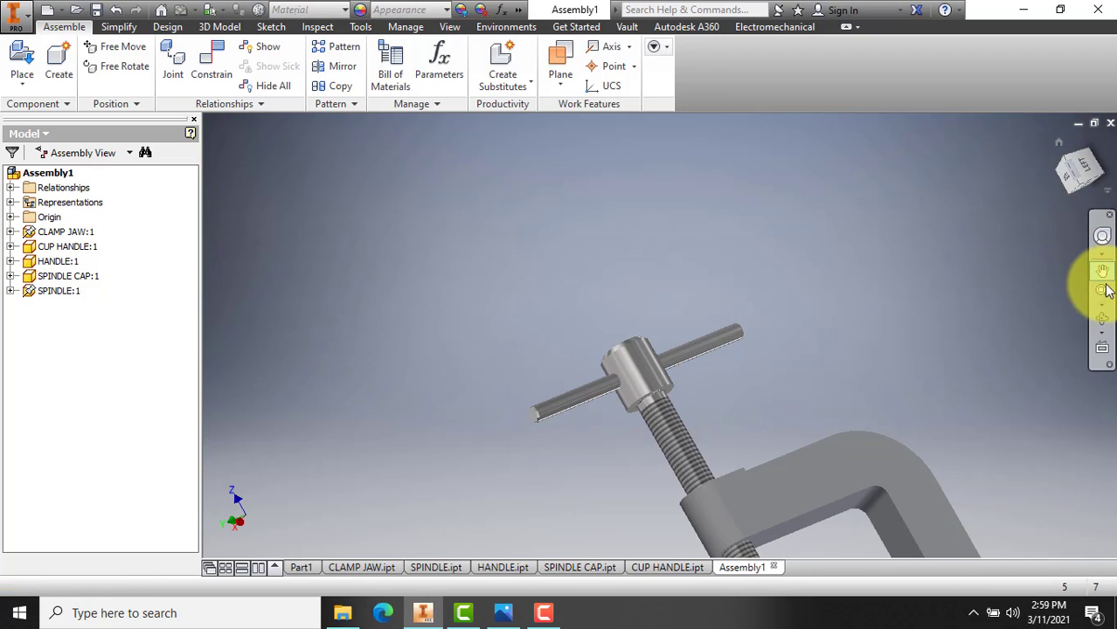
{"action": "left_click", "coordinate": [1102, 319]}
{"action": "left_click_drag", "start_coordinate": [654, 374], "coordinate": [635, 352]}
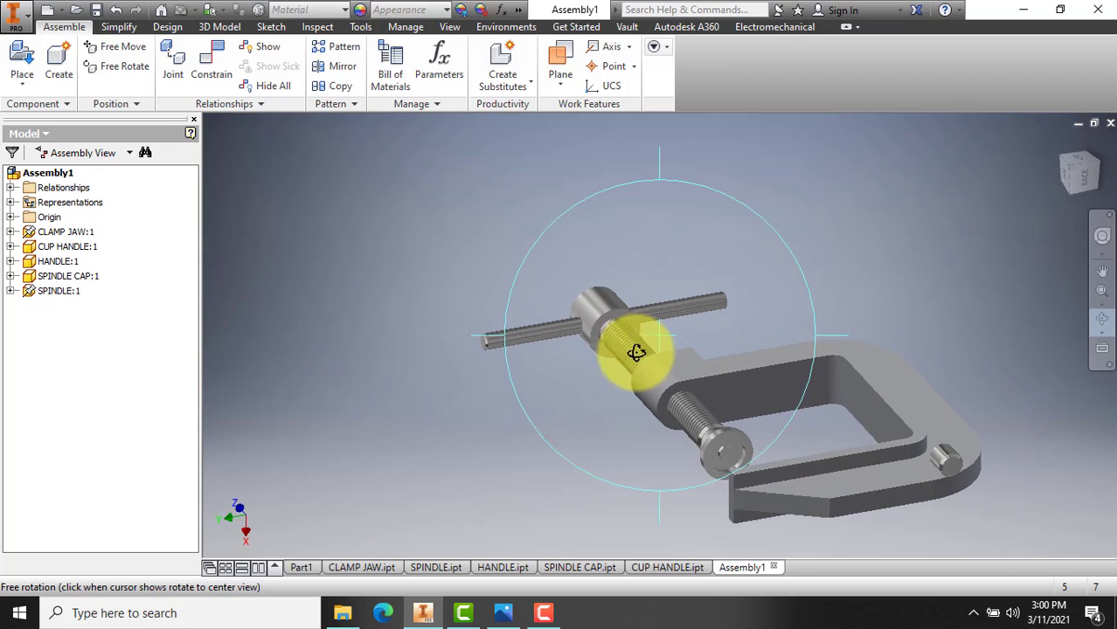
{"action": "scroll", "coordinate": [940, 470], "scroll_direction": "down", "scroll_amount": 3}
{"action": "scroll", "coordinate": [928, 462], "scroll_direction": "up", "scroll_amount": 3}
{"action": "scroll", "coordinate": [916, 458], "scroll_direction": "down", "scroll_amount": 3}
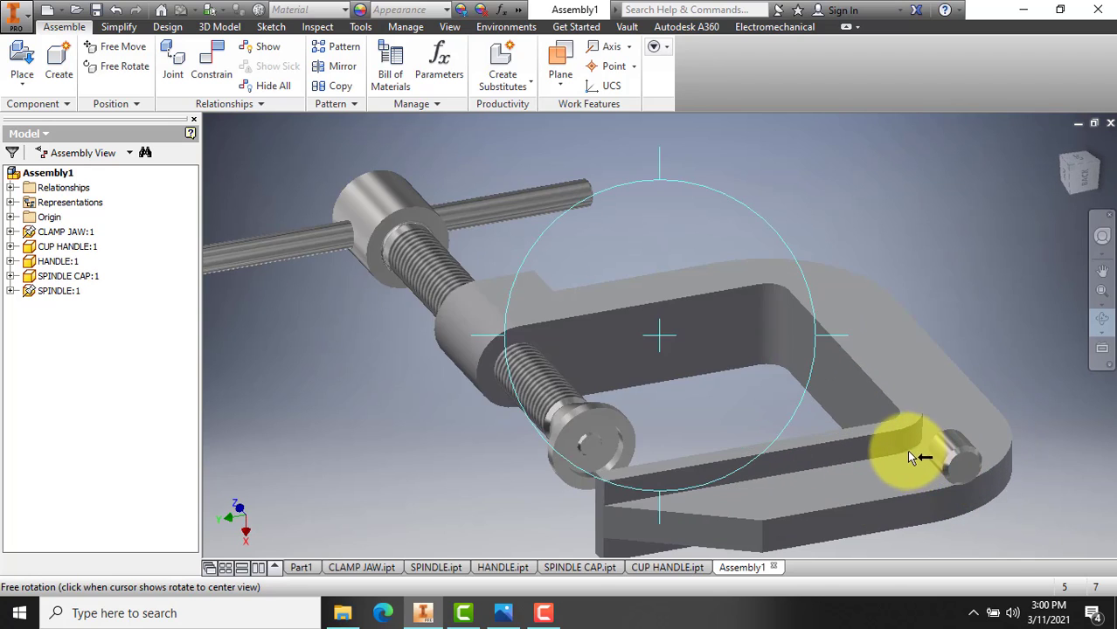
{"action": "scroll", "coordinate": [909, 456], "scroll_direction": "up", "scroll_amount": 3}
{"action": "key", "text": "Escape"}
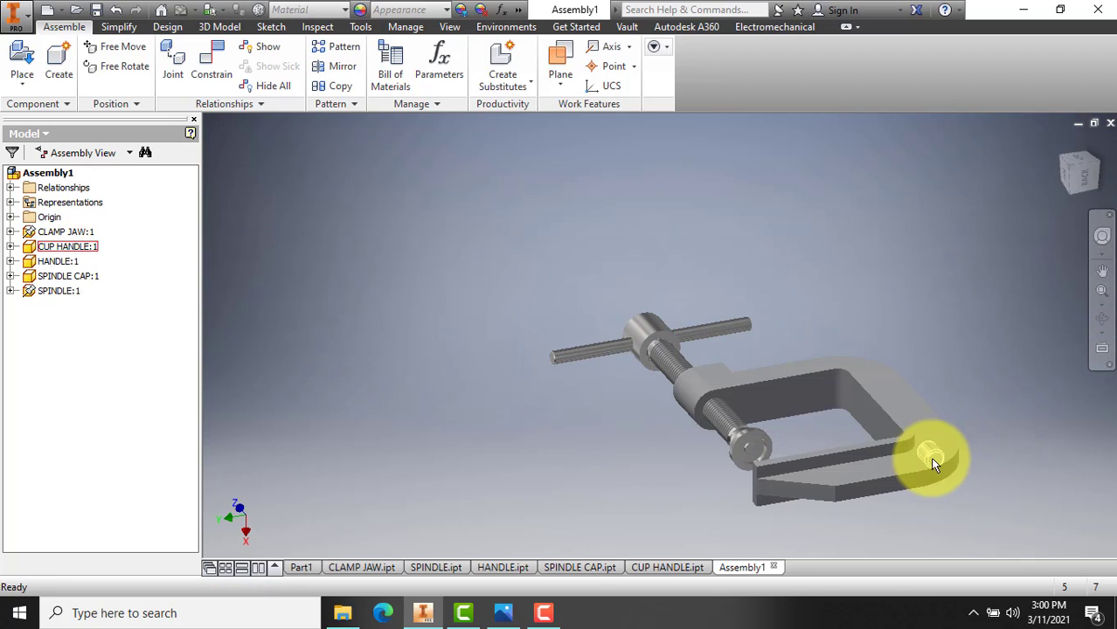
Copy the cup handle component as CUP HANDLE_CPY.ipt, inserted in the assembly, and place the copy in free space above the clamp jaw.
{"action": "left_click", "coordinate": [936, 452]}
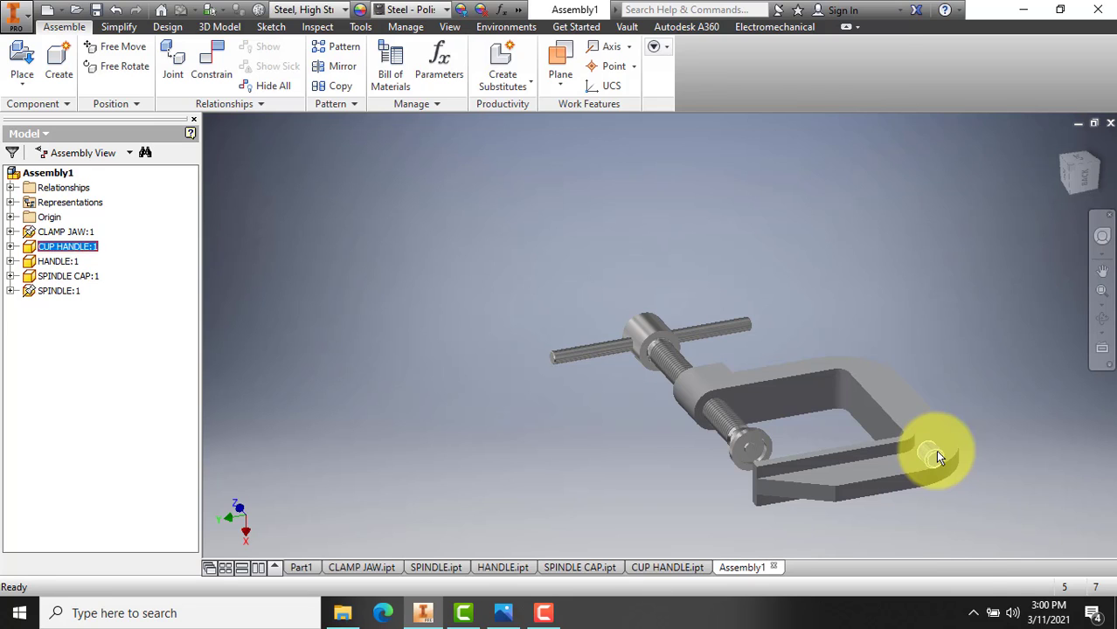
{"action": "right_click", "coordinate": [936, 450]}
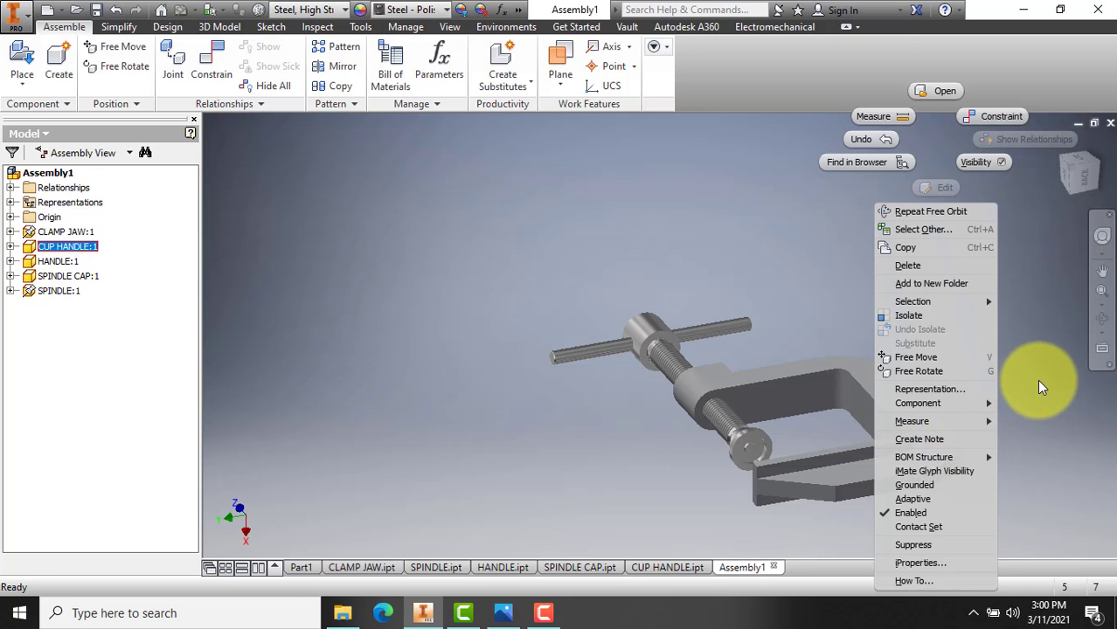
{"action": "left_click", "coordinate": [925, 248]}
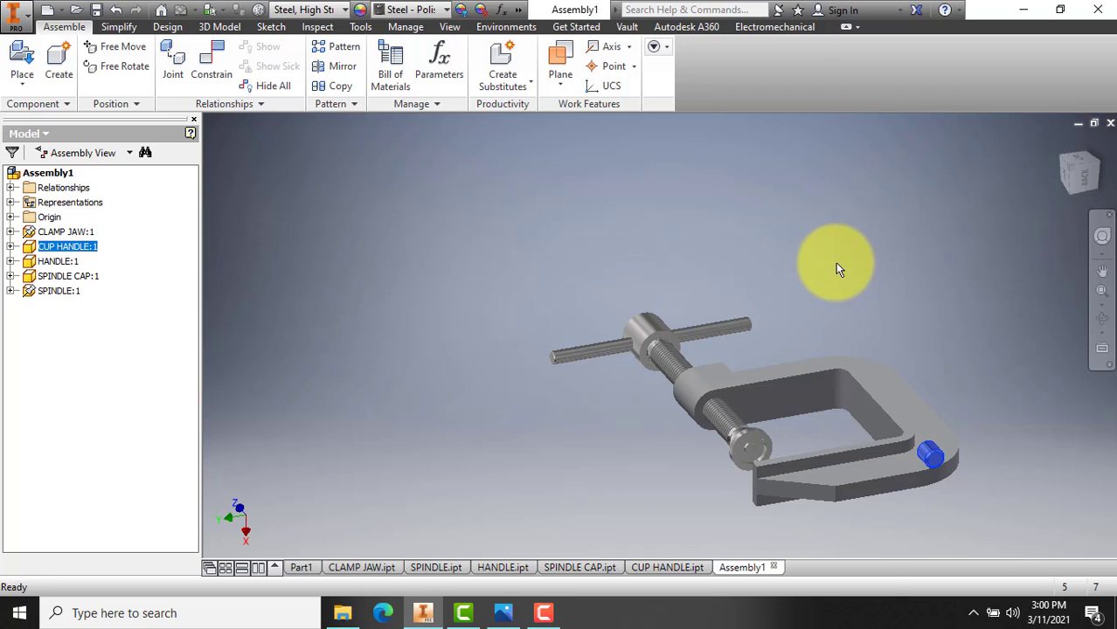
{"action": "right_click", "coordinate": [835, 262]}
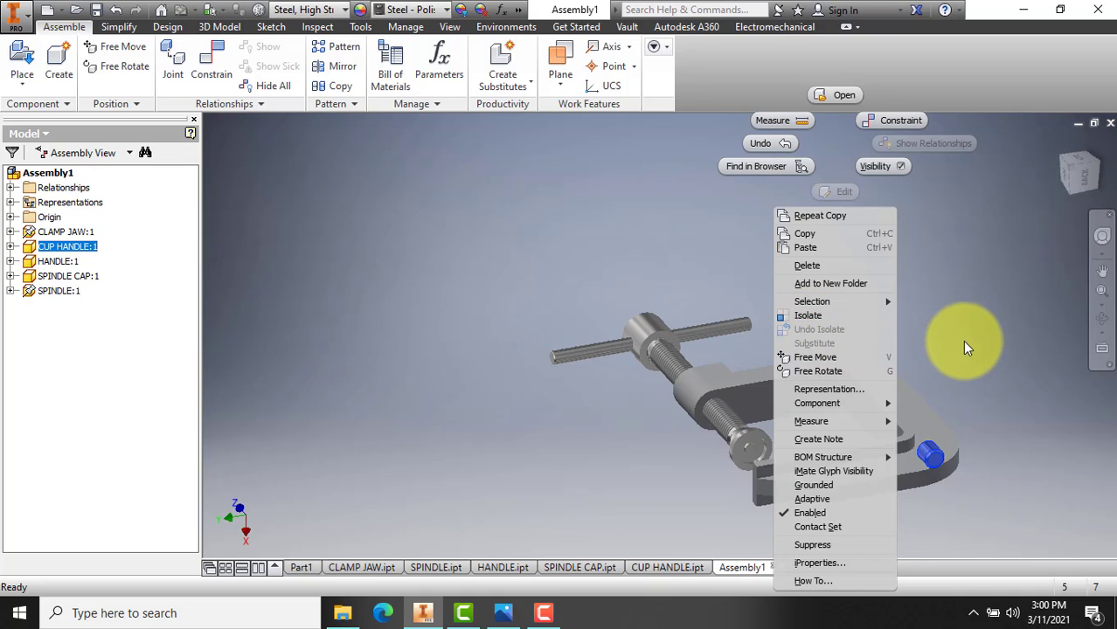
{"action": "key", "text": "Escape"}
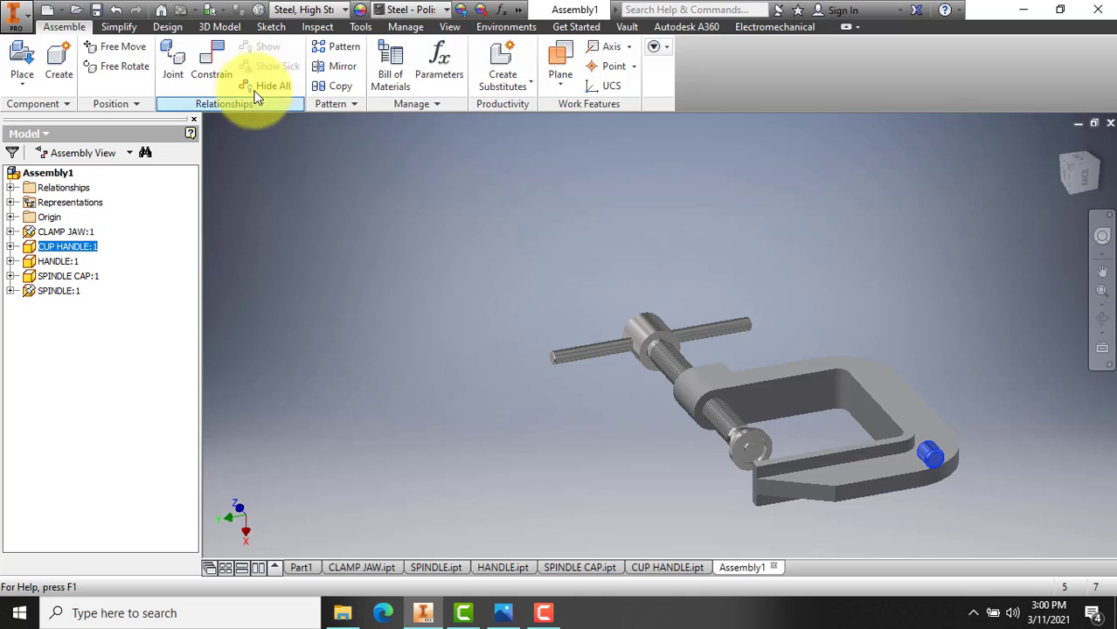
{"action": "left_click", "coordinate": [332, 87]}
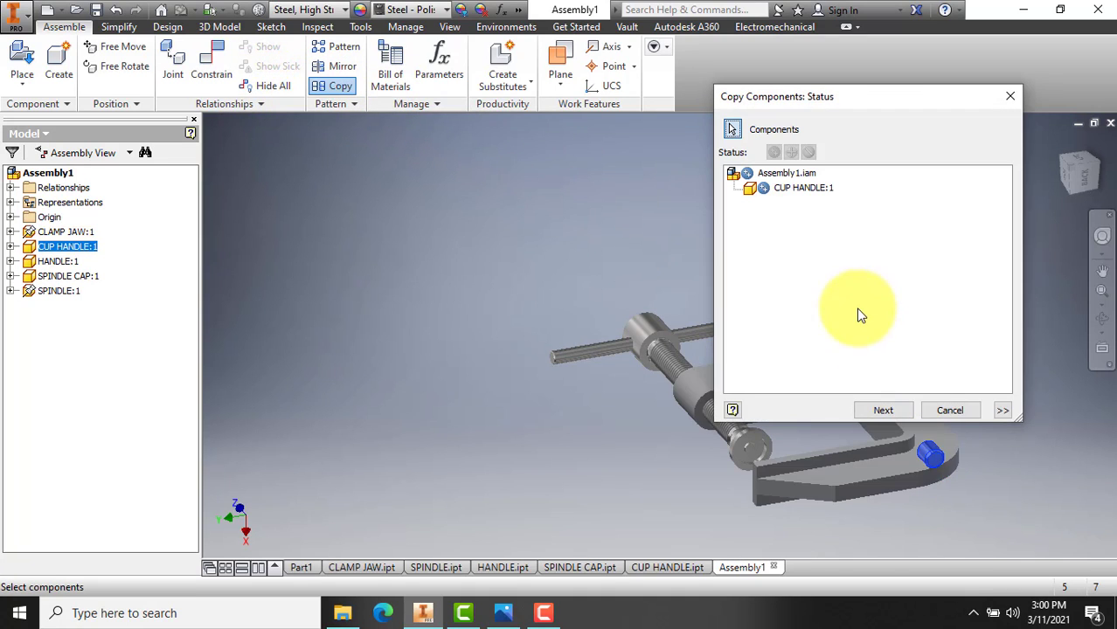
{"action": "left_click", "coordinate": [885, 410]}
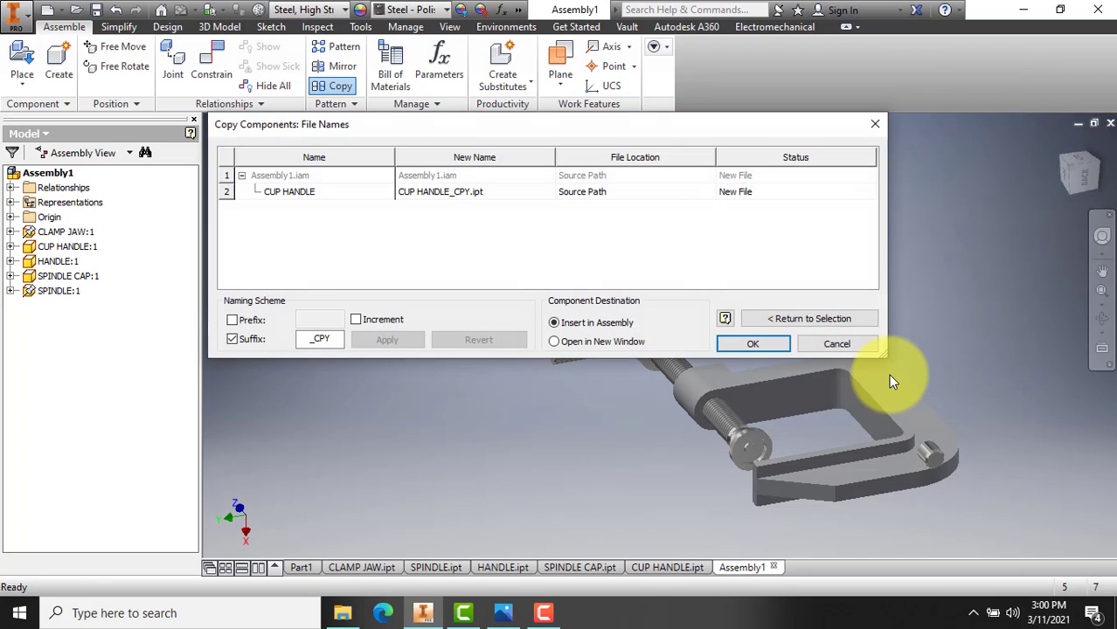
{"action": "left_click", "coordinate": [774, 346]}
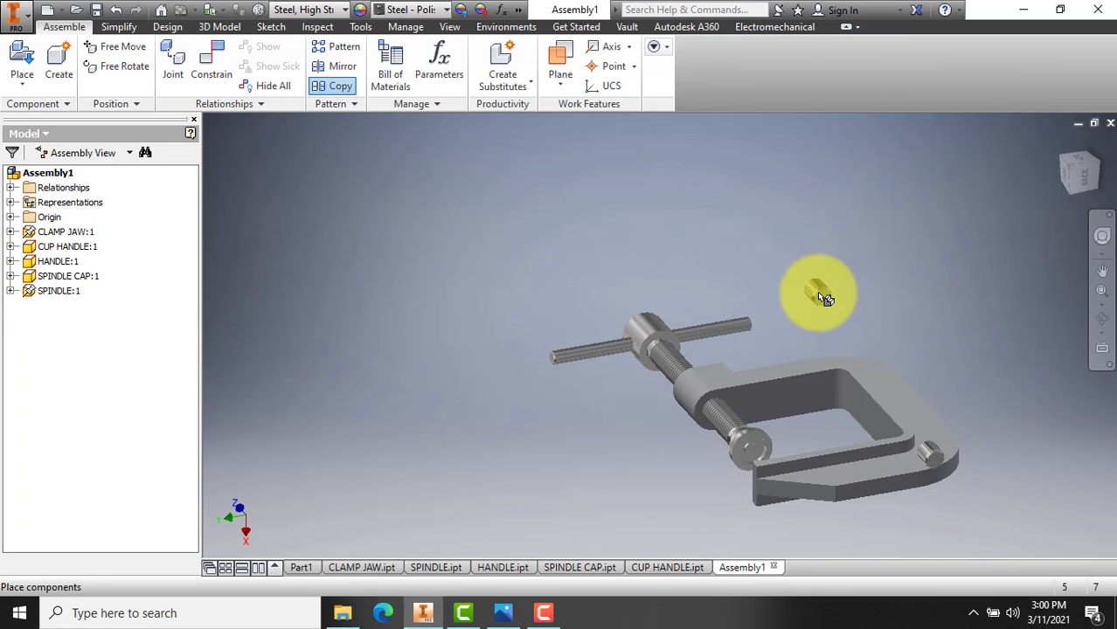
{"action": "left_click", "coordinate": [823, 294]}
{"action": "key", "text": "Escape"}
{"action": "scroll", "coordinate": [804, 289], "scroll_direction": "up", "scroll_amount": 5}
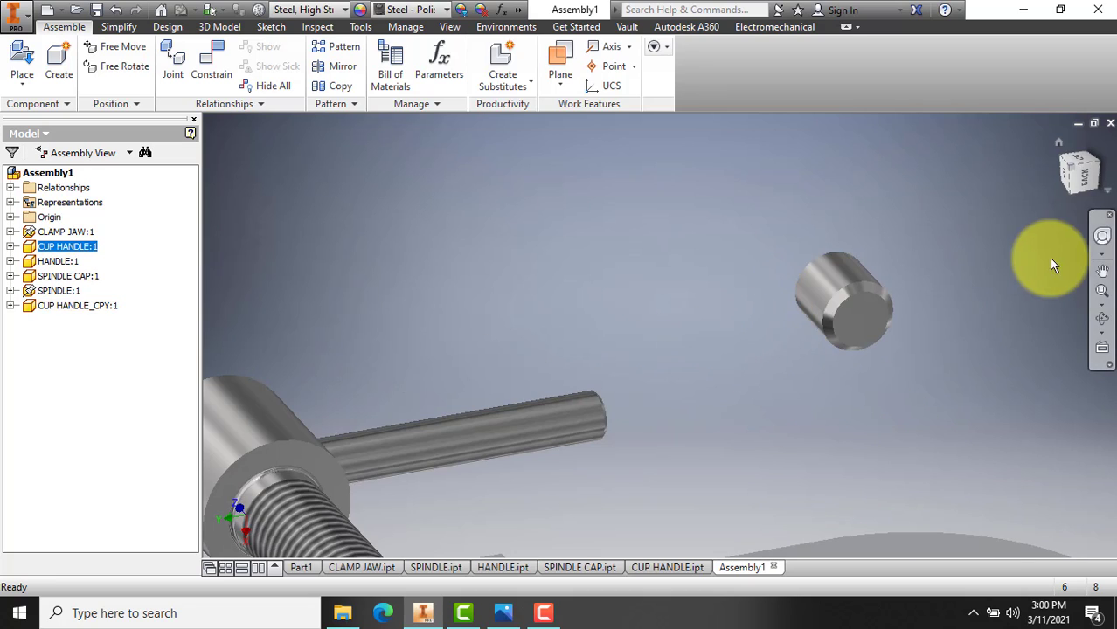
Free-rotate the copied cup handle until its open bore faces the nearer end of the handle rod.
{"action": "left_click", "coordinate": [853, 296]}
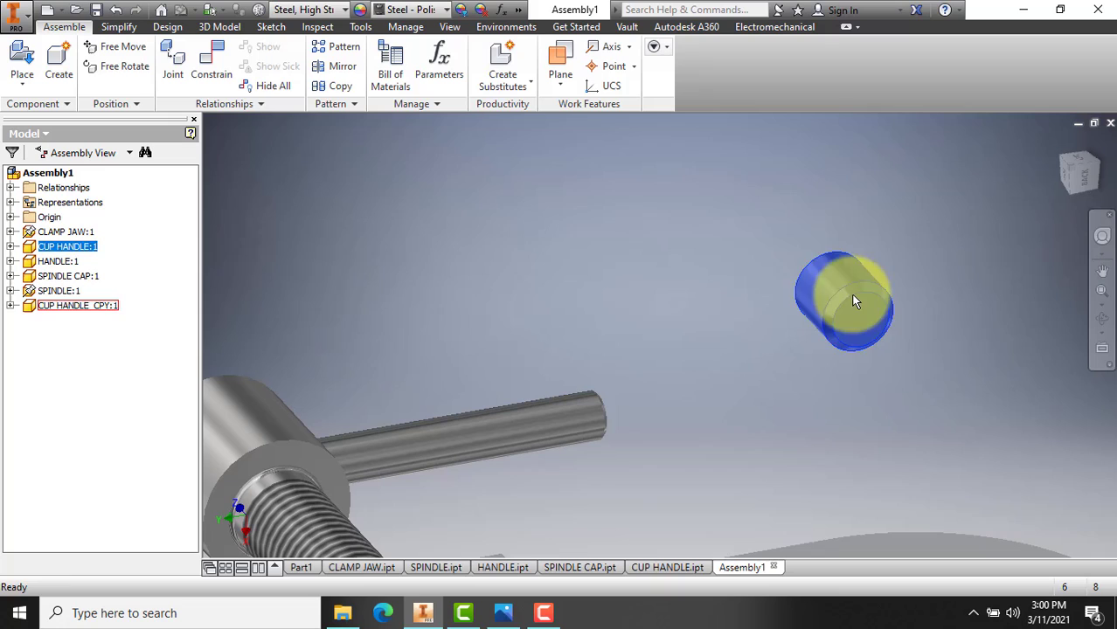
{"action": "left_click", "coordinate": [117, 66]}
{"action": "left_click_drag", "start_coordinate": [843, 313], "coordinate": [635, 406]}
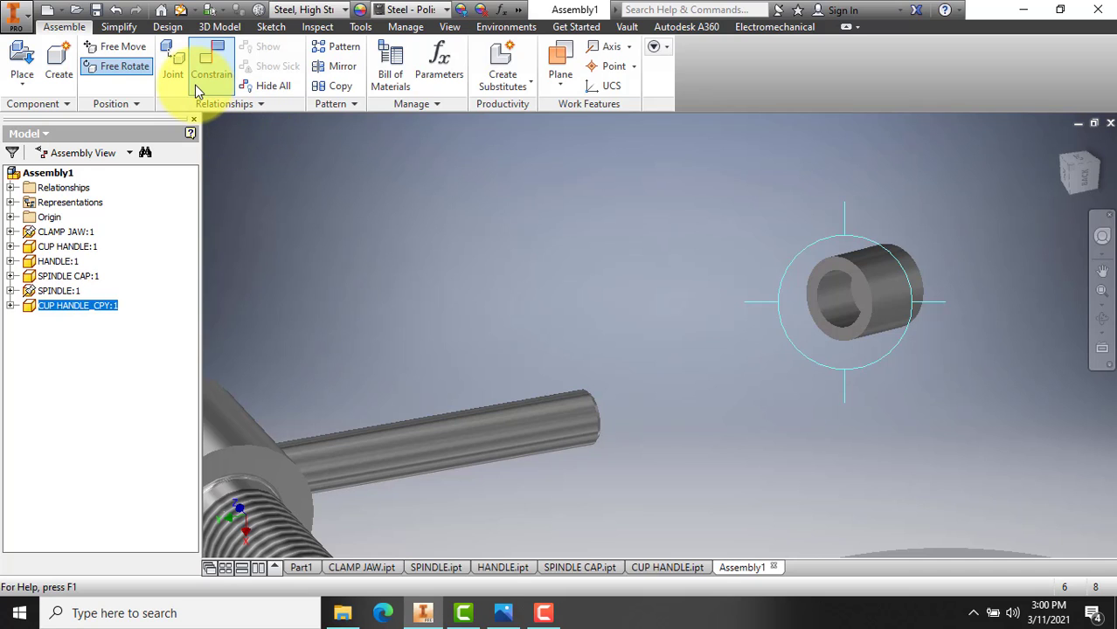
{"action": "left_click", "coordinate": [210, 68]}
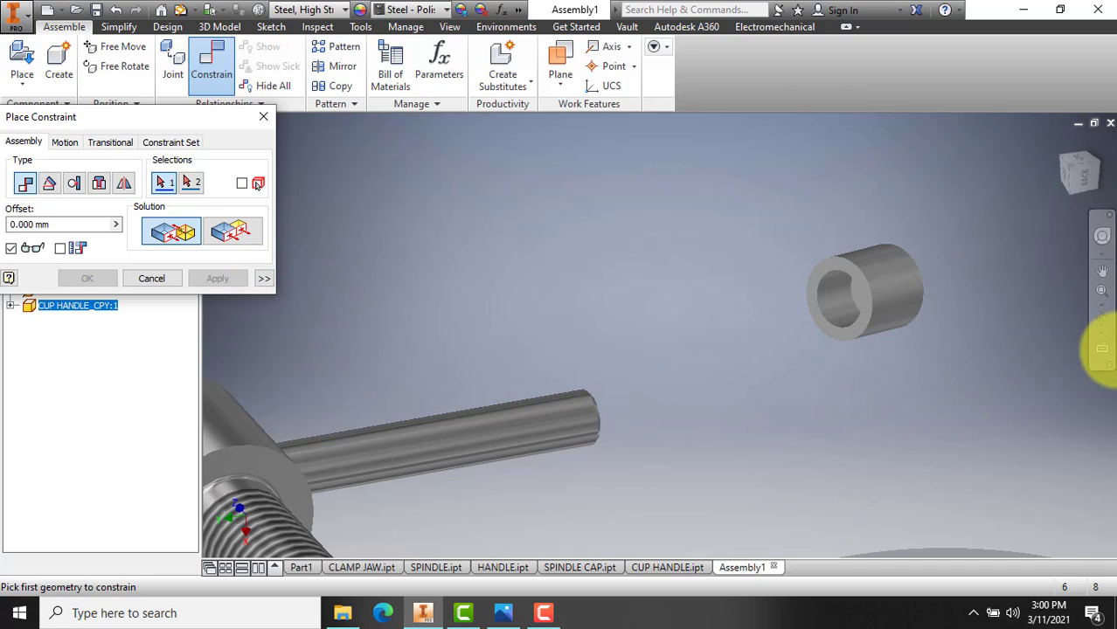
{"action": "left_click", "coordinate": [1103, 319]}
{"action": "left_click_drag", "start_coordinate": [631, 412], "coordinate": [543, 414]}
{"action": "key", "text": "Escape"}
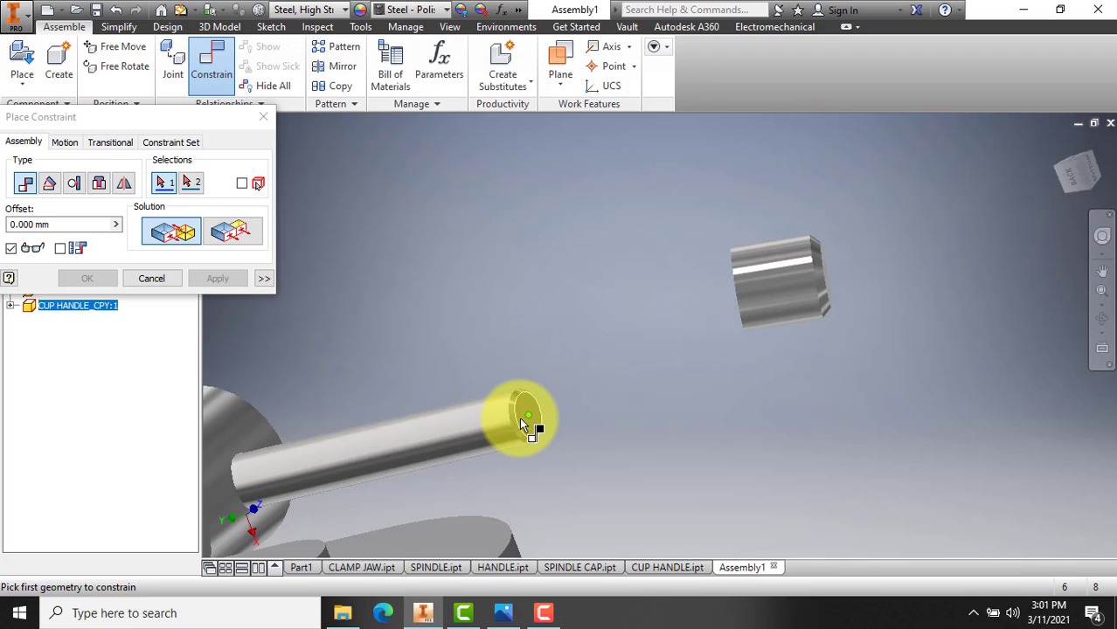
{"action": "left_click", "coordinate": [522, 425]}
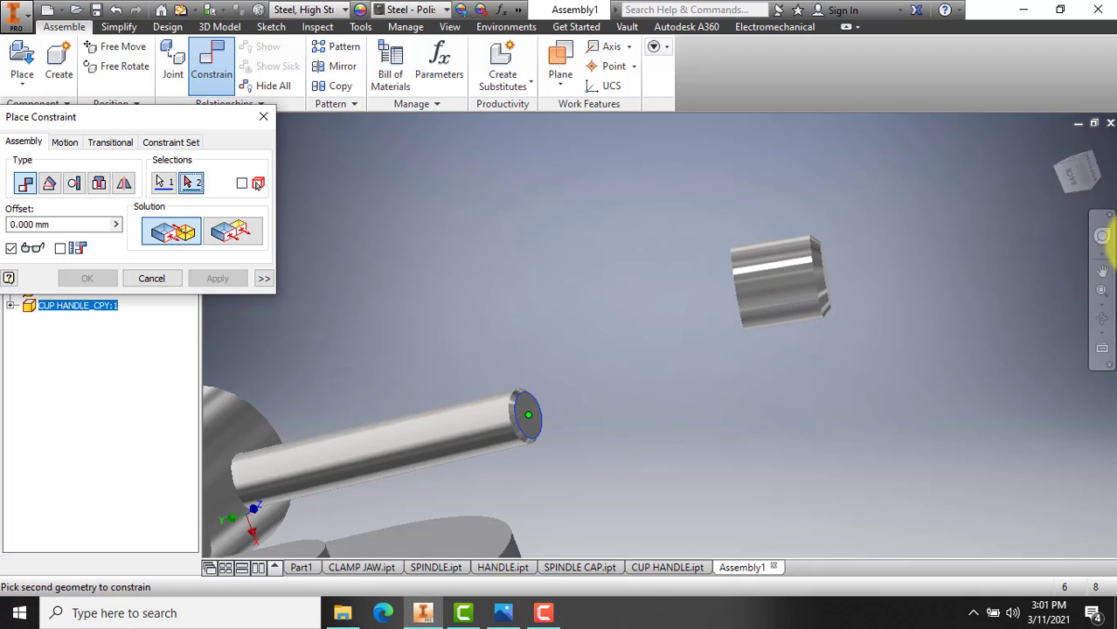
{"action": "left_click", "coordinate": [1103, 318]}
{"action": "left_click_drag", "start_coordinate": [791, 318], "coordinate": [860, 298]}
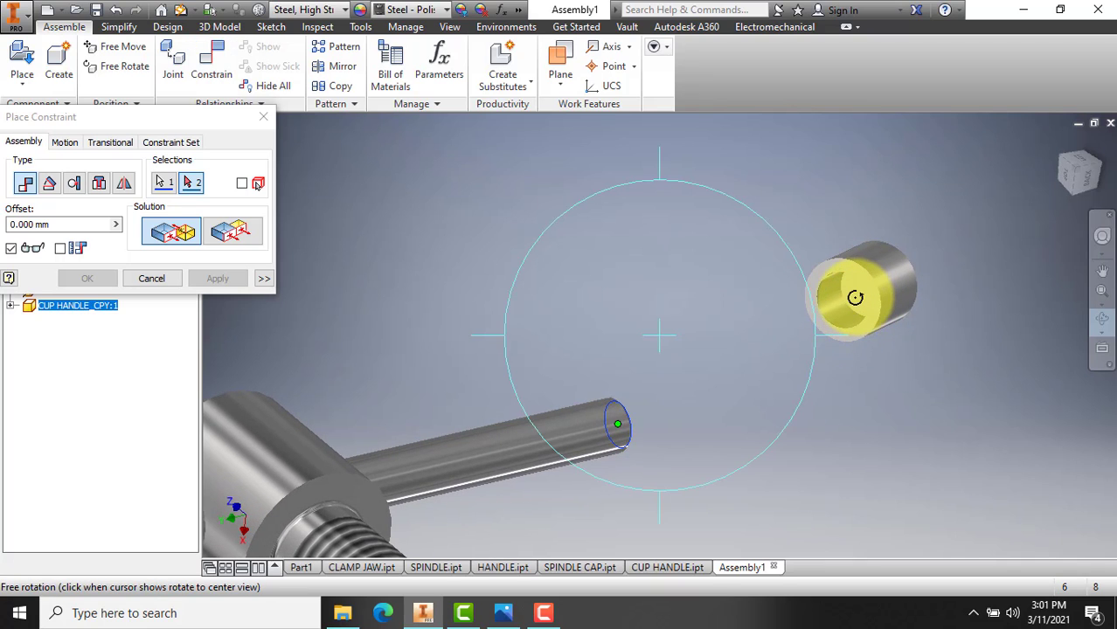
{"action": "key", "text": "Escape"}
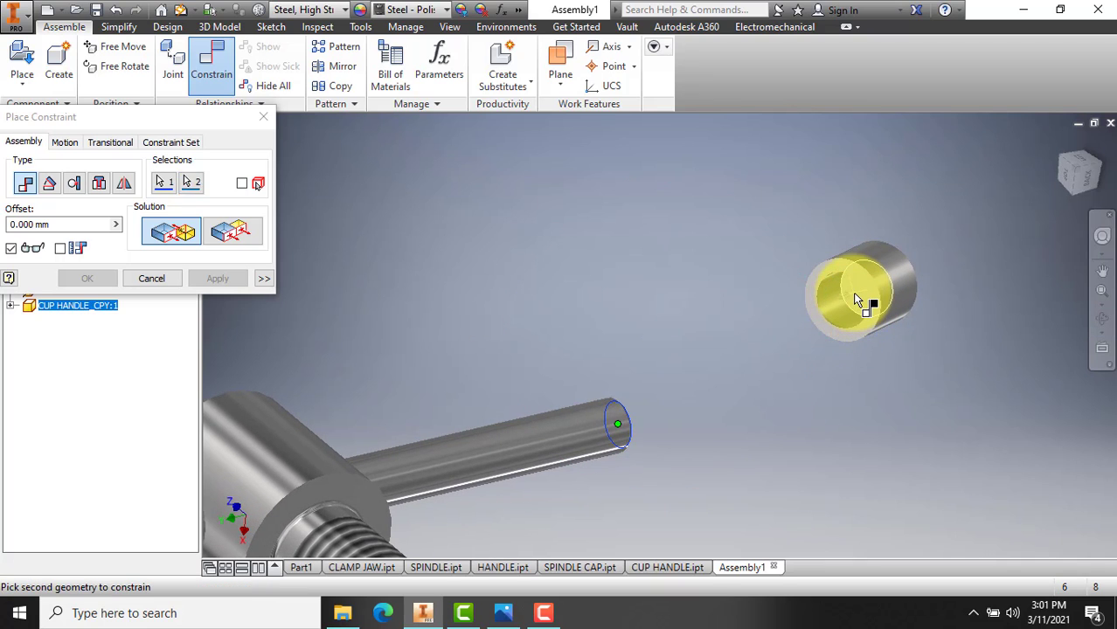
{"action": "left_click", "coordinate": [855, 299]}
{"action": "scroll", "coordinate": [725, 371], "scroll_direction": "up", "scroll_amount": 3}
{"action": "scroll", "coordinate": [724, 375], "scroll_direction": "down", "scroll_amount": 2}
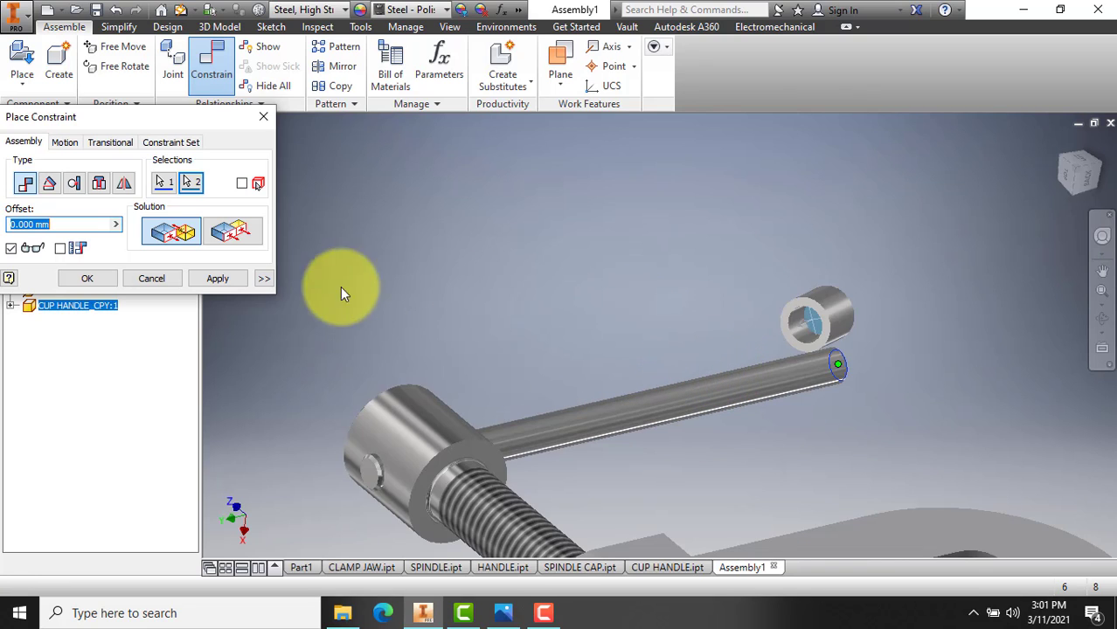
{"action": "left_click", "coordinate": [154, 278]}
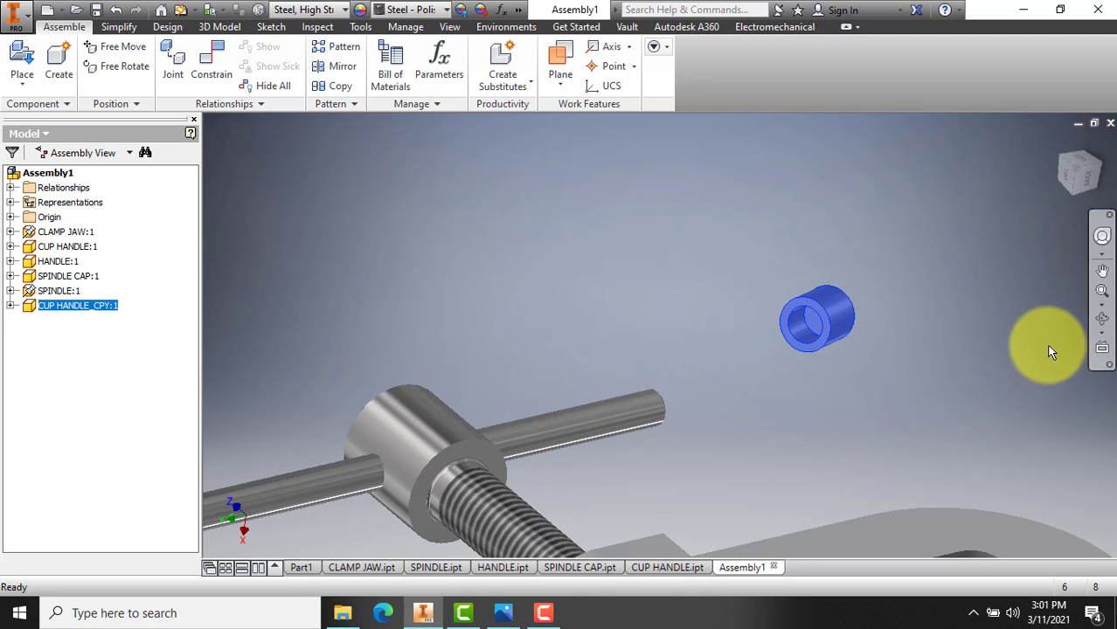
Ground the handle component so that it stays fixed in its current position.
{"action": "left_click", "coordinate": [557, 430]}
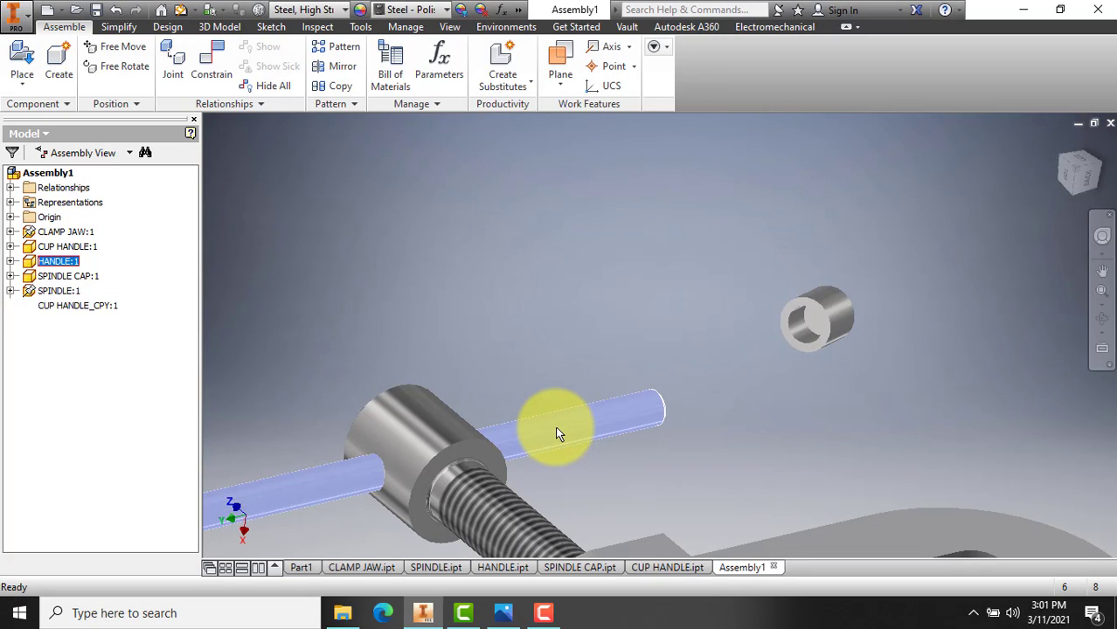
{"action": "right_click", "coordinate": [558, 435]}
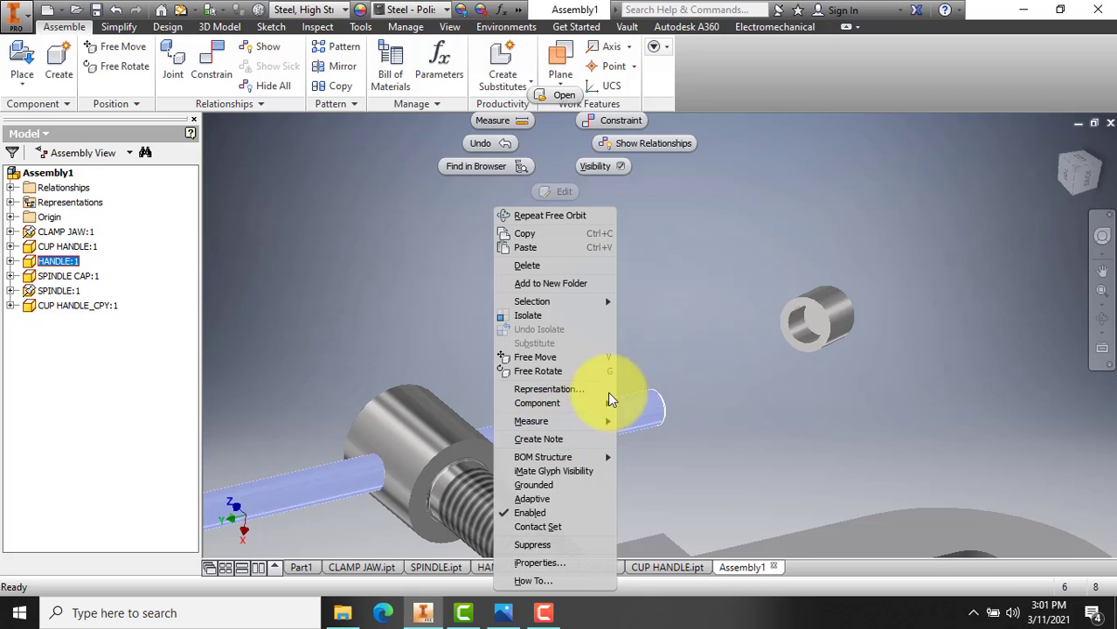
{"action": "left_click", "coordinate": [543, 485]}
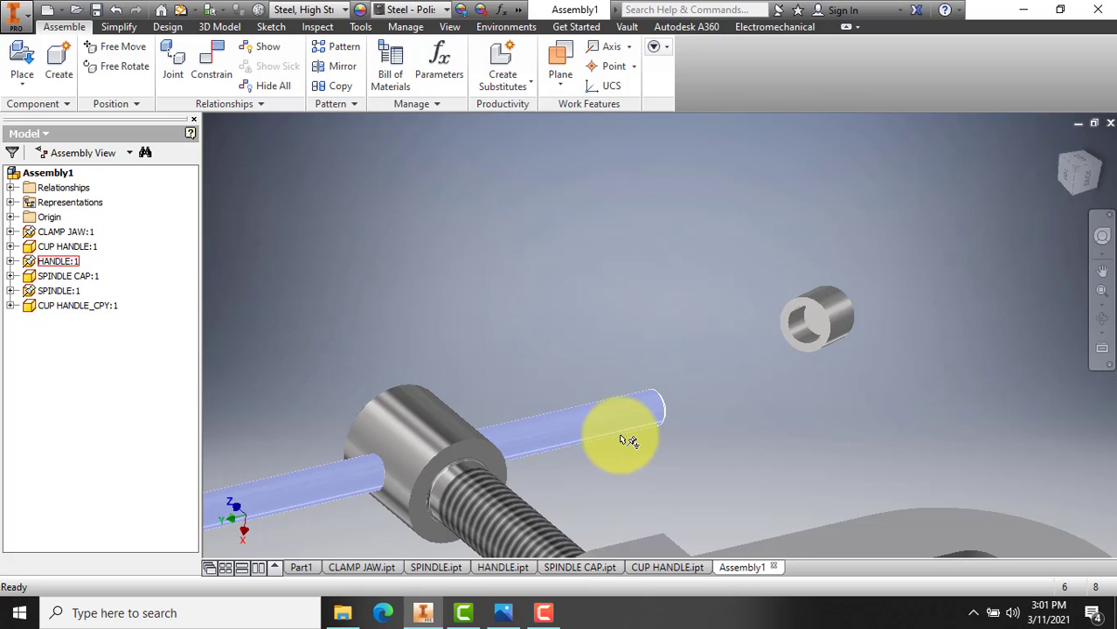
{"action": "left_click", "coordinate": [1102, 319]}
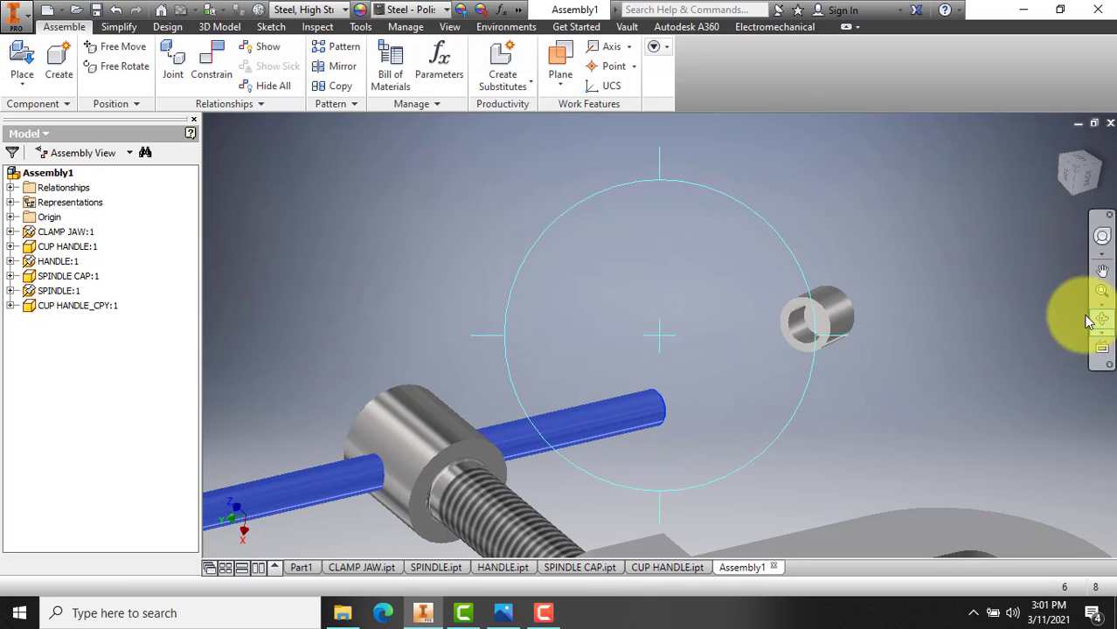
{"action": "left_click_drag", "start_coordinate": [669, 398], "coordinate": [541, 385]}
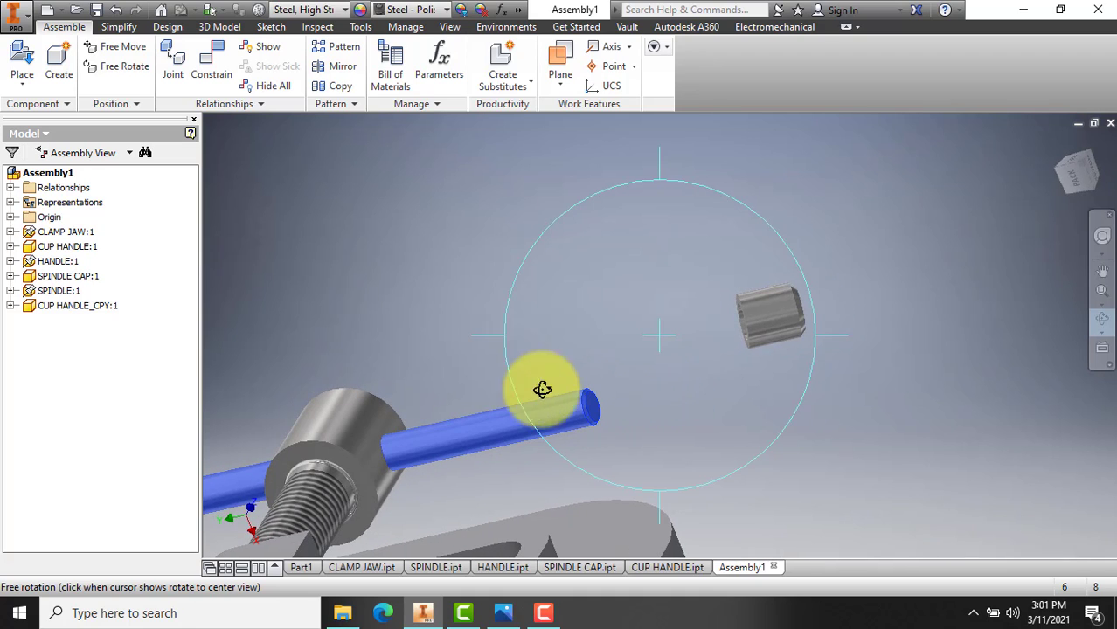
{"action": "left_click", "coordinate": [211, 70]}
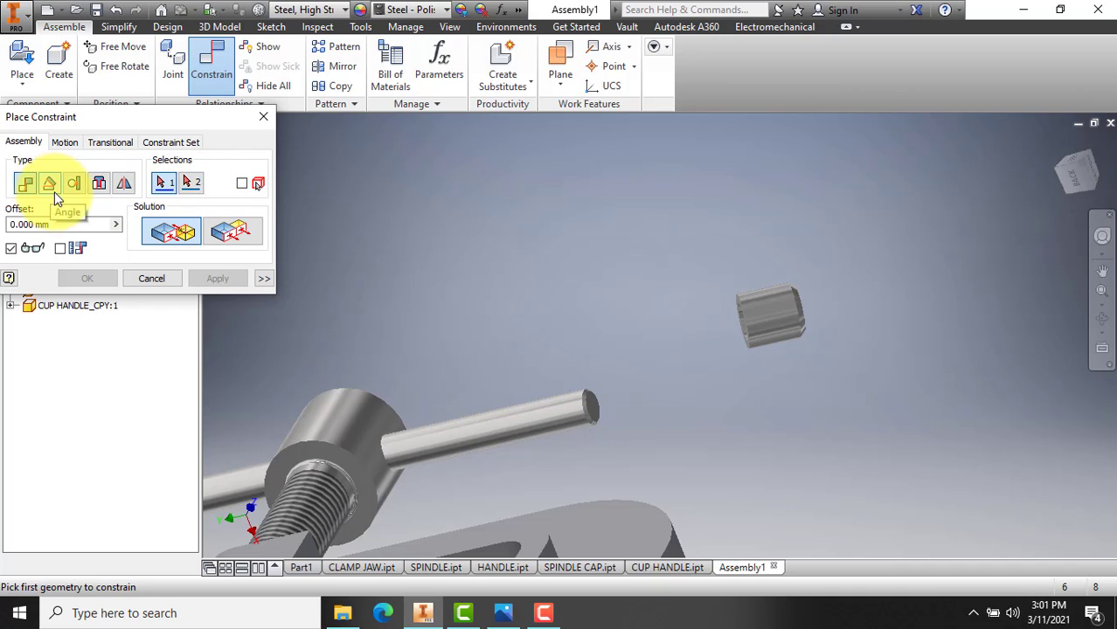
{"action": "left_click", "coordinate": [579, 414]}
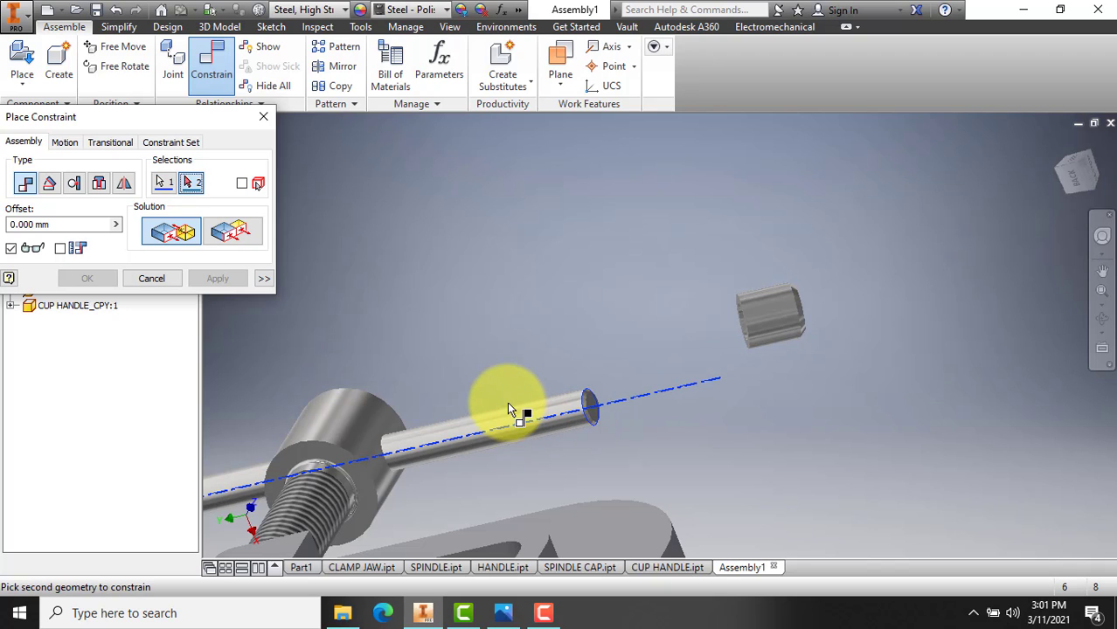
{"action": "left_click", "coordinate": [1103, 319]}
{"action": "left_click_drag", "start_coordinate": [808, 338], "coordinate": [787, 322]}
{"action": "key", "text": "Escape"}
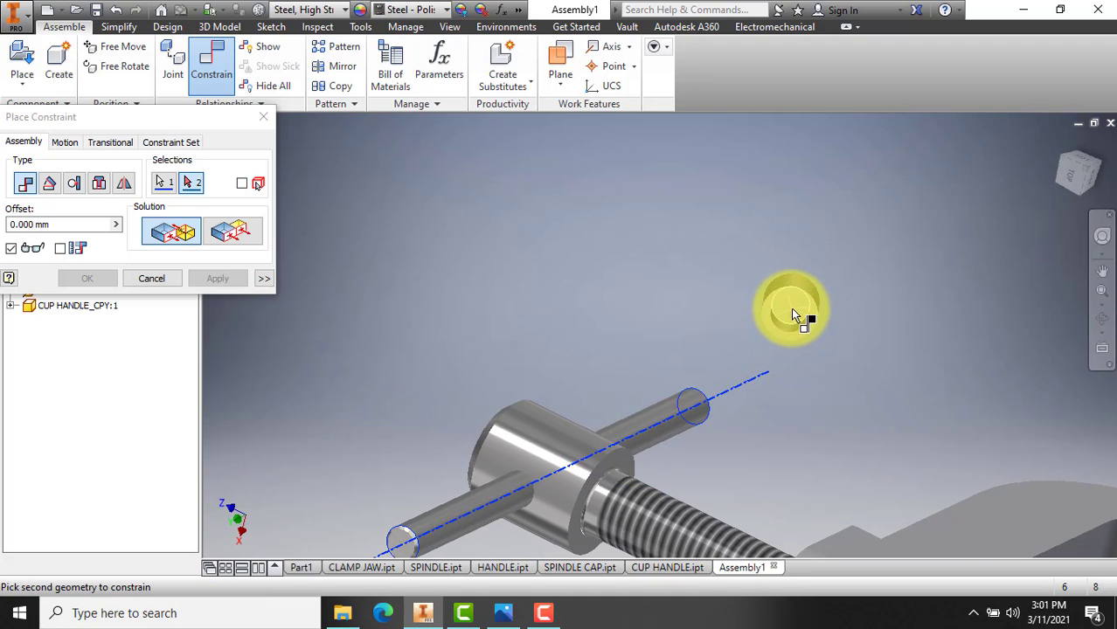
{"action": "left_click", "coordinate": [794, 308]}
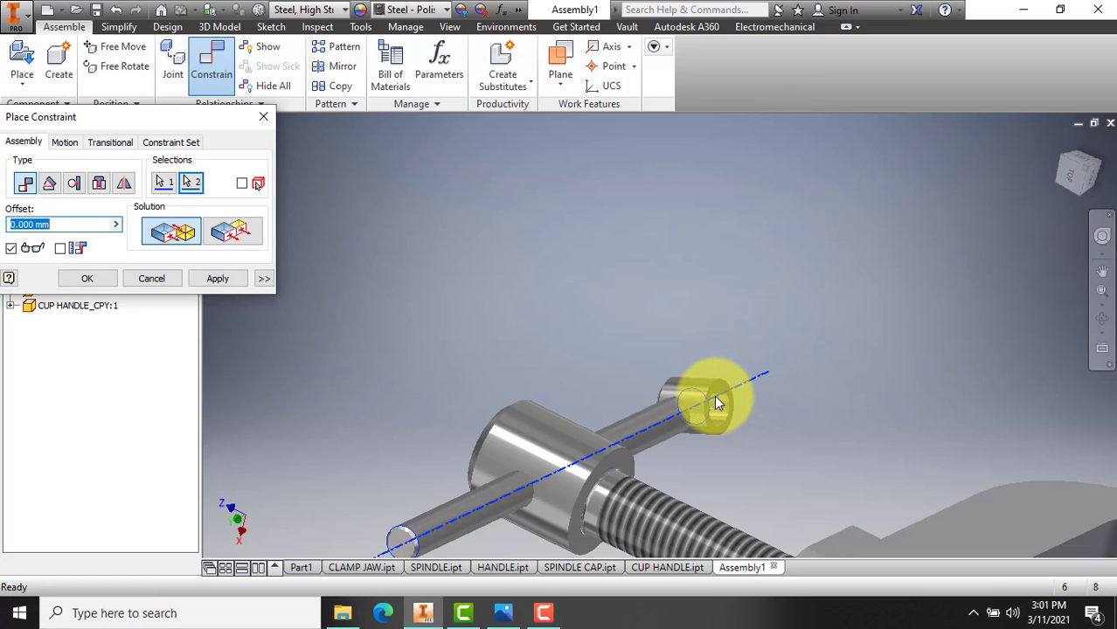
{"action": "left_click", "coordinate": [215, 276]}
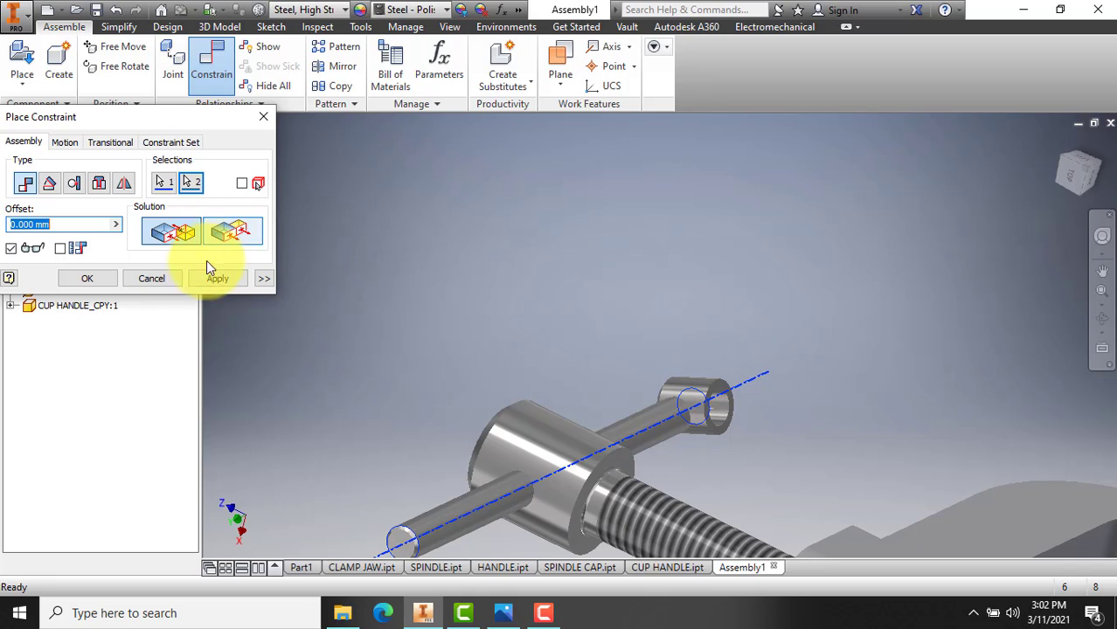
{"action": "left_click", "coordinate": [152, 278]}
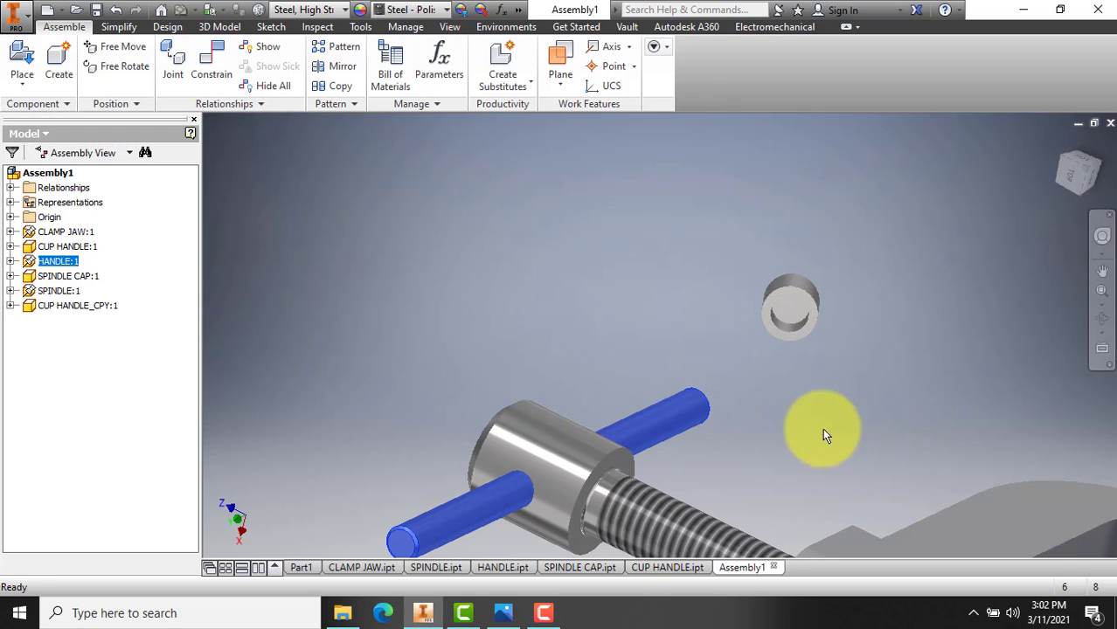
Mate the handle rod's circular end face to the bottom face of the copied cup handle's bore with a 0 mm offset.
{"action": "left_click", "coordinate": [1102, 319]}
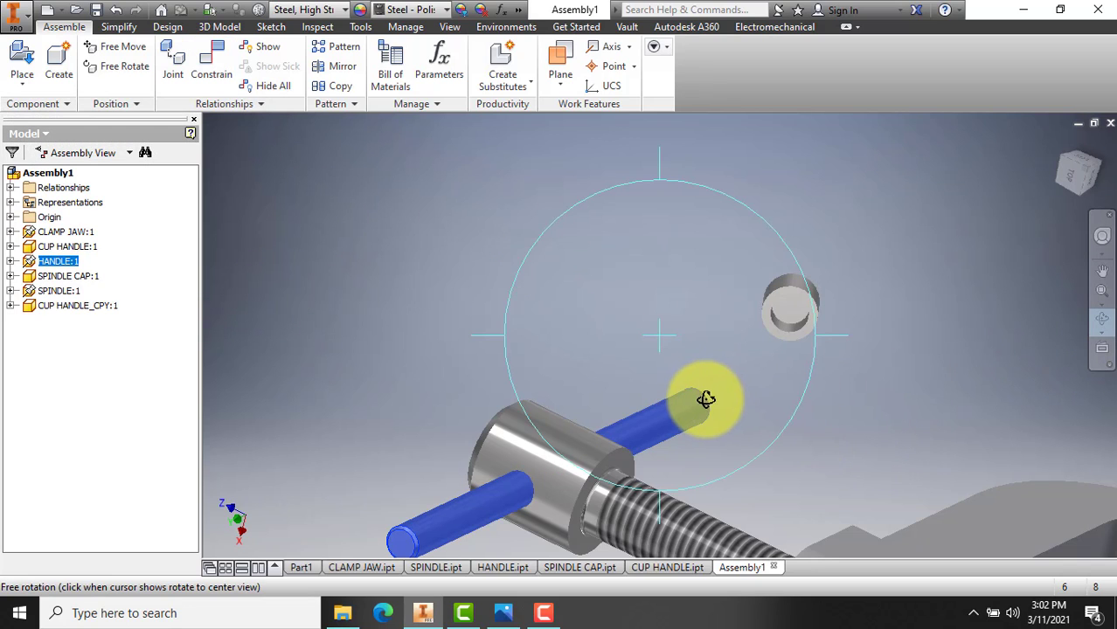
{"action": "left_click_drag", "start_coordinate": [706, 394], "coordinate": [564, 412]}
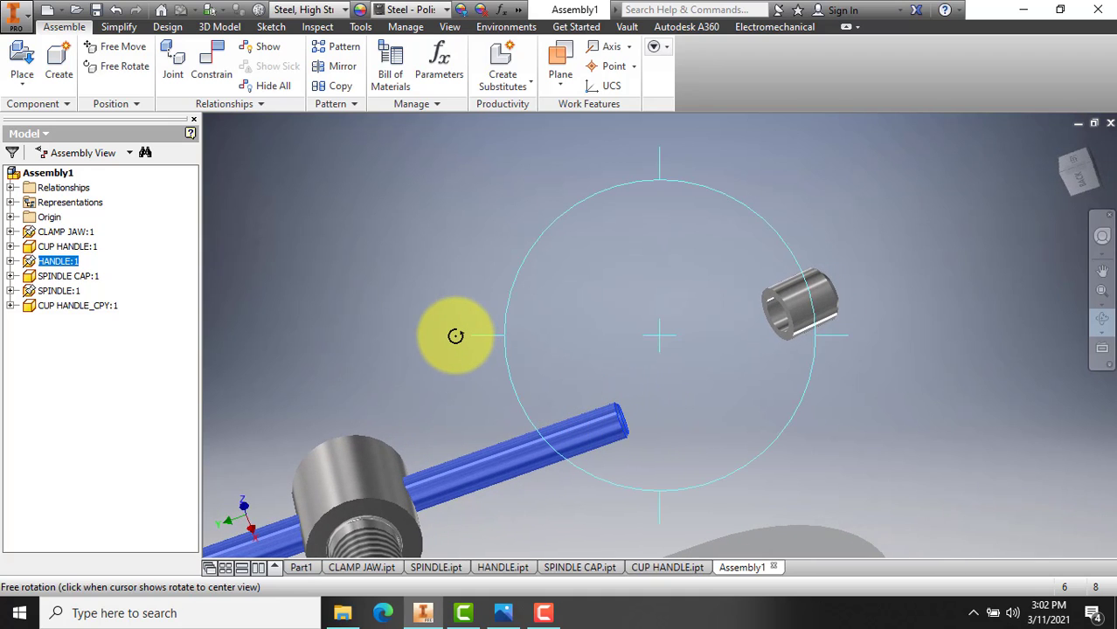
{"action": "key", "text": "Escape"}
{"action": "left_click", "coordinate": [212, 63]}
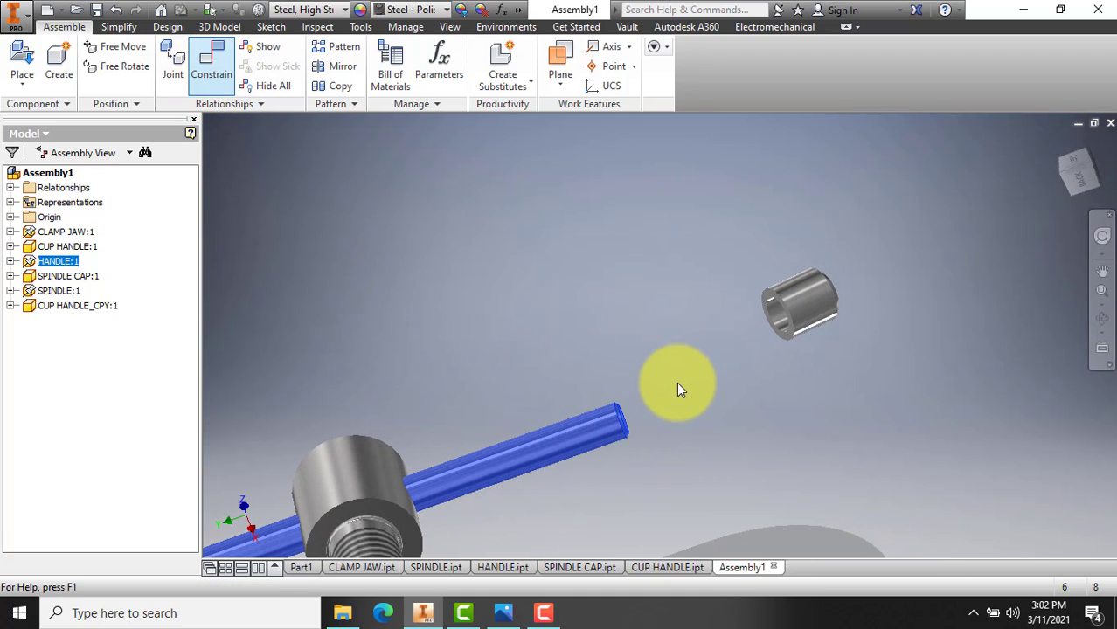
{"action": "left_click", "coordinate": [619, 427]}
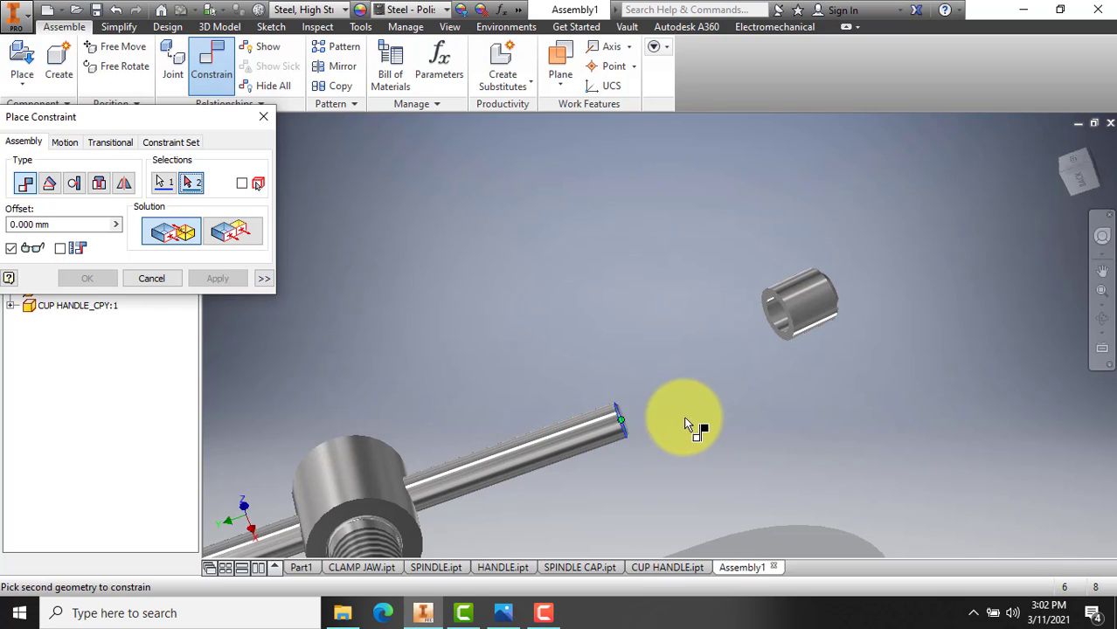
{"action": "left_click", "coordinate": [1107, 323]}
{"action": "left_click_drag", "start_coordinate": [778, 343], "coordinate": [797, 311]}
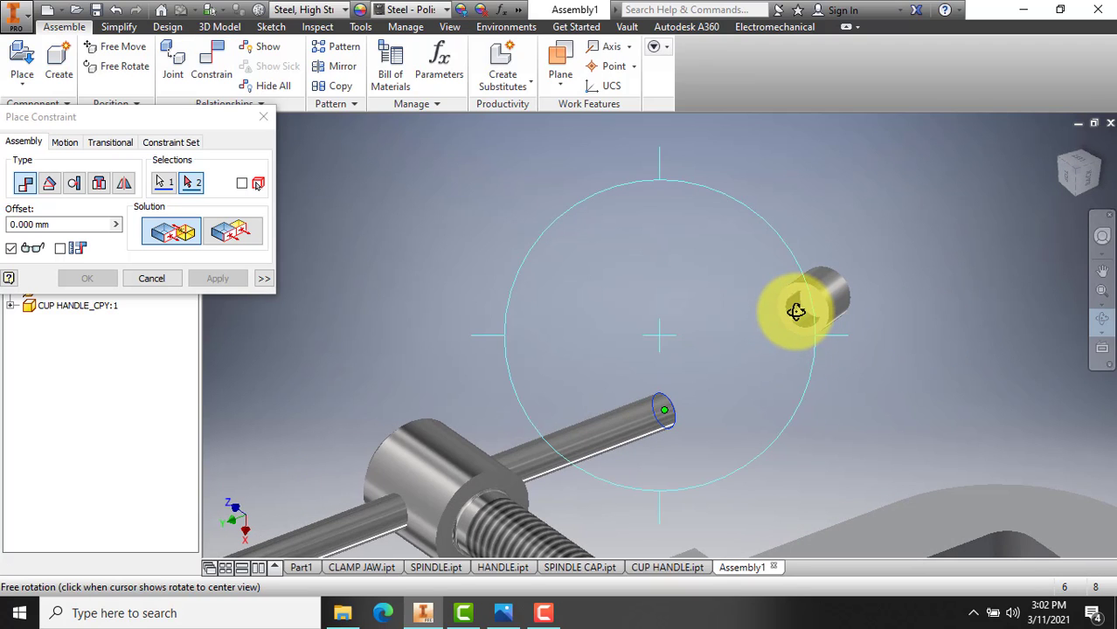
{"action": "key", "text": "Escape"}
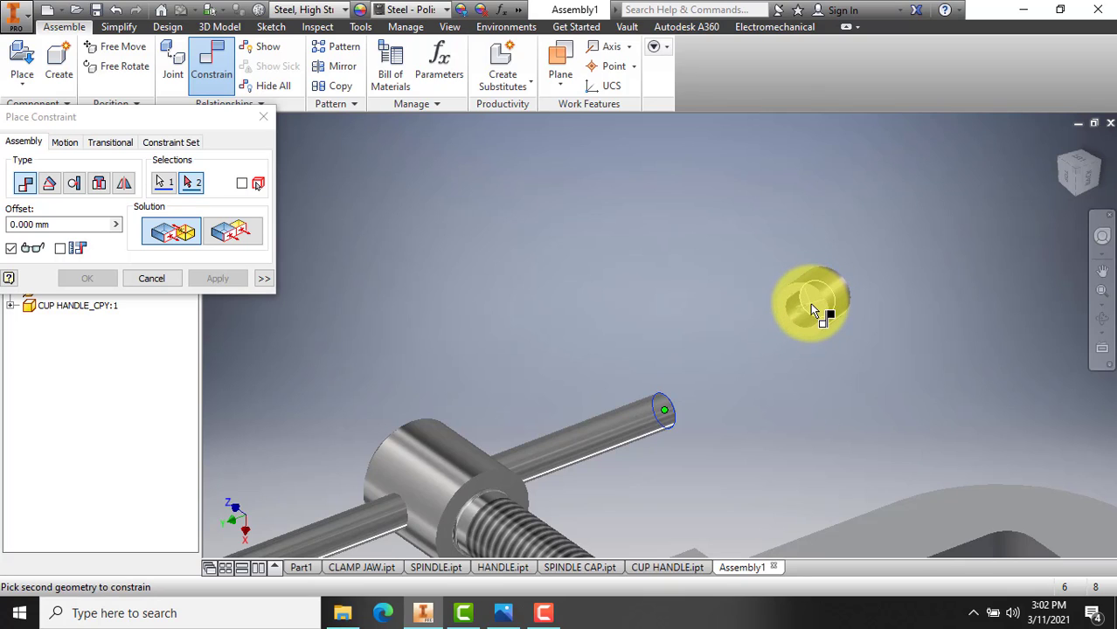
{"action": "left_click", "coordinate": [810, 306]}
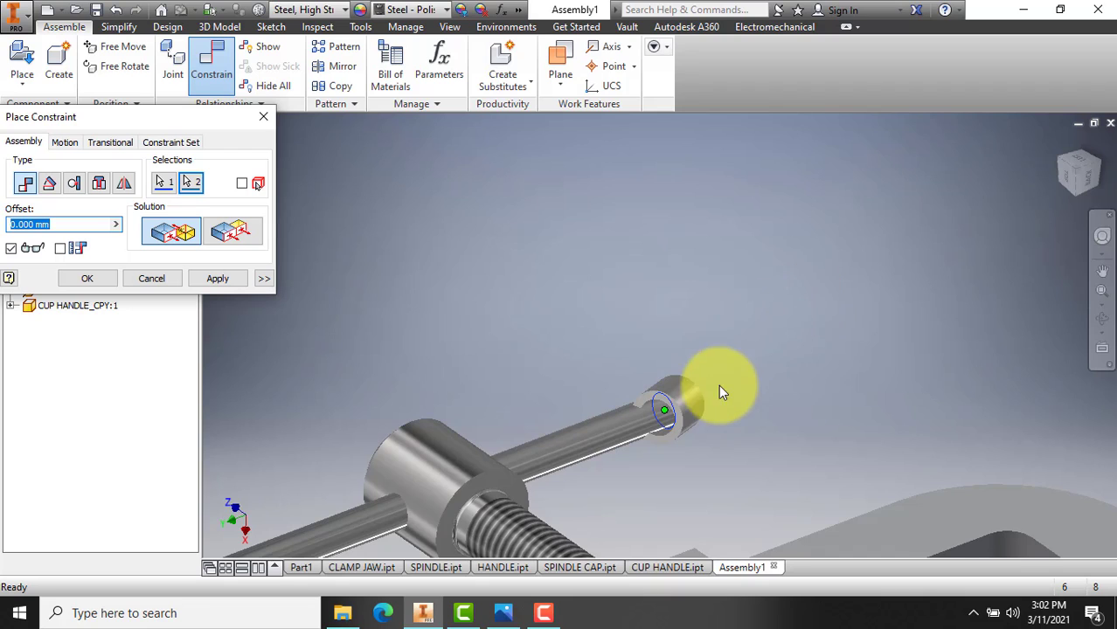
{"action": "scroll", "coordinate": [699, 405], "scroll_direction": "down", "scroll_amount": 2}
{"action": "scroll", "coordinate": [699, 404], "scroll_direction": "up", "scroll_amount": 2}
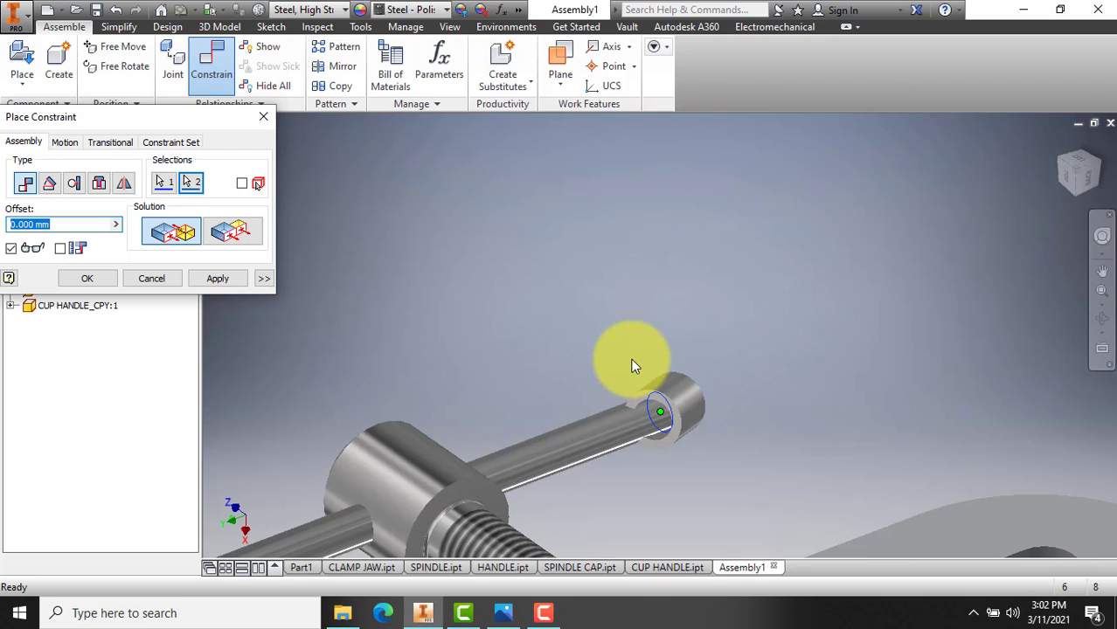
{"action": "left_click", "coordinate": [167, 239]}
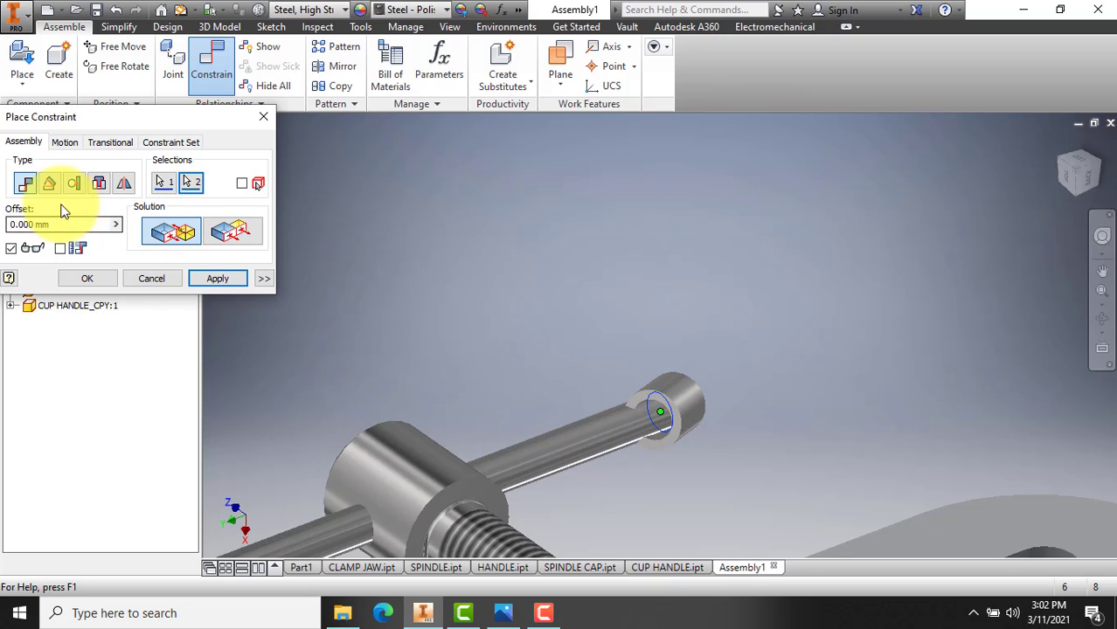
{"action": "left_click", "coordinate": [647, 423]}
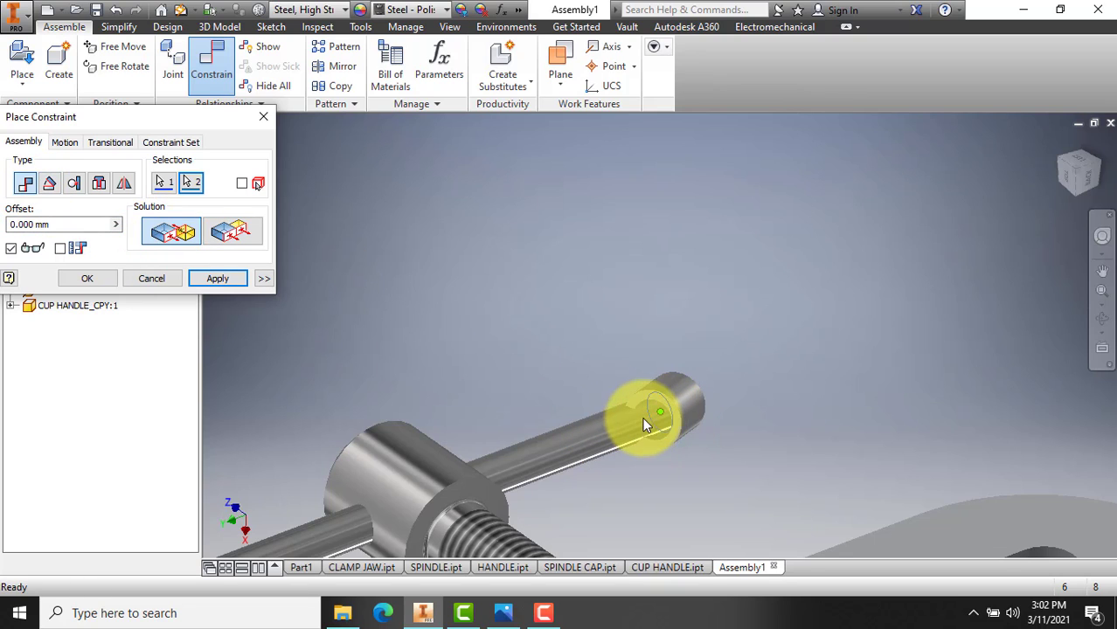
{"action": "left_click", "coordinate": [232, 233]}
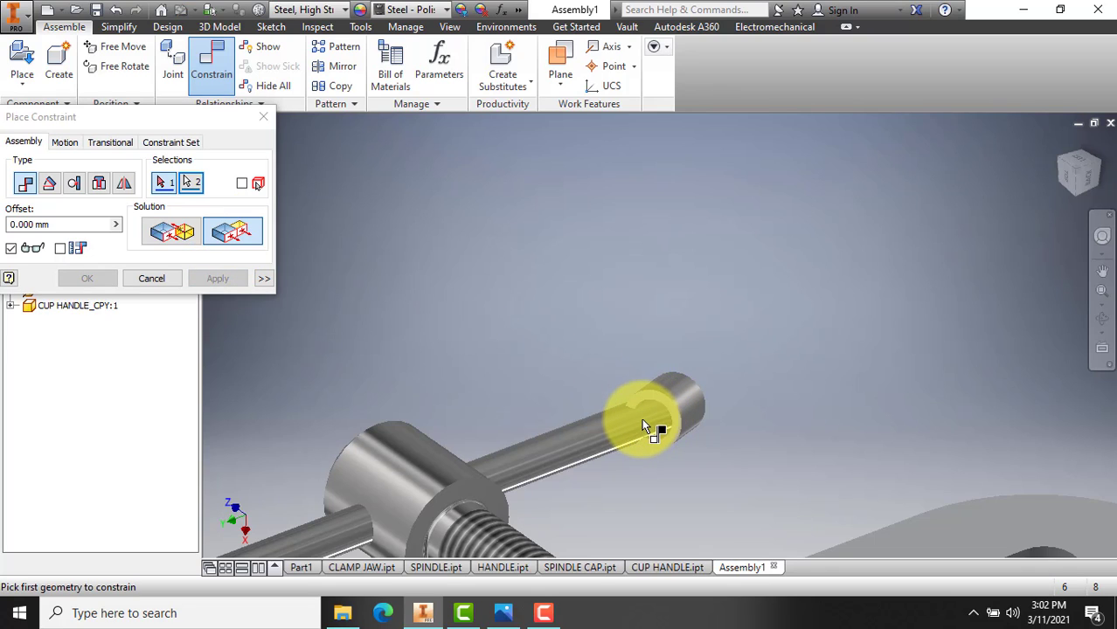
{"action": "left_click", "coordinate": [672, 415]}
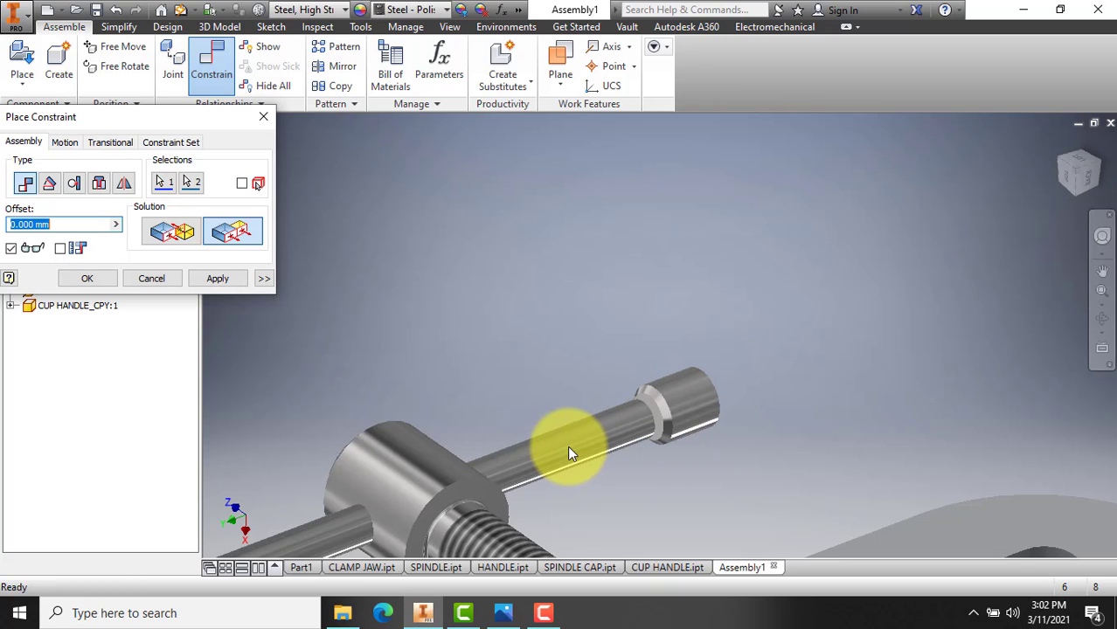
{"action": "scroll", "coordinate": [658, 410], "scroll_direction": "up", "scroll_amount": 3}
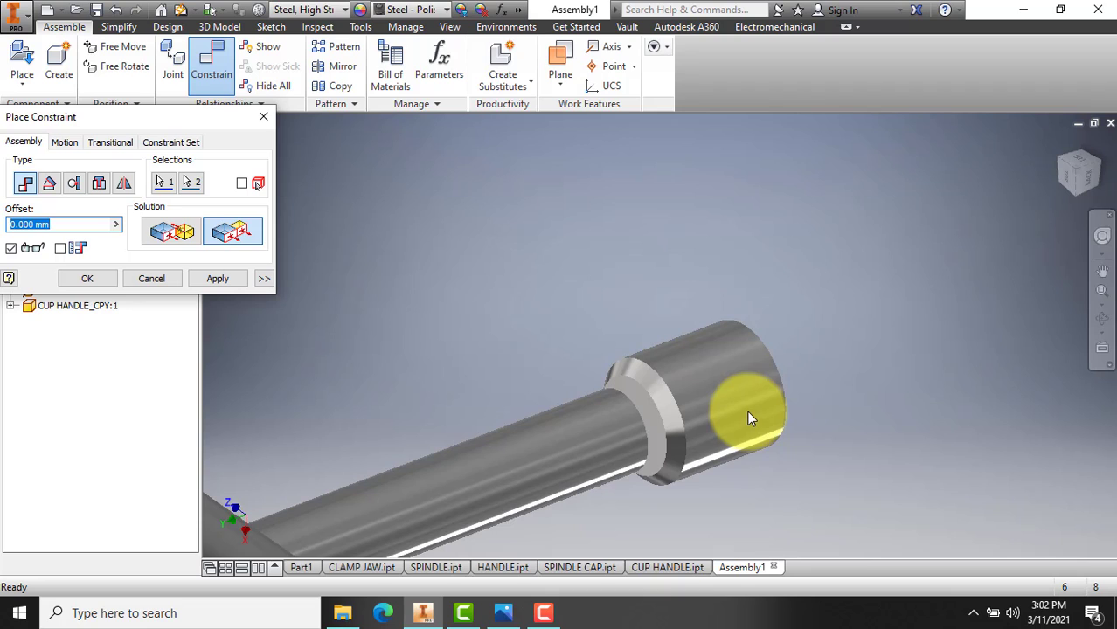
{"action": "left_click", "coordinate": [175, 232]}
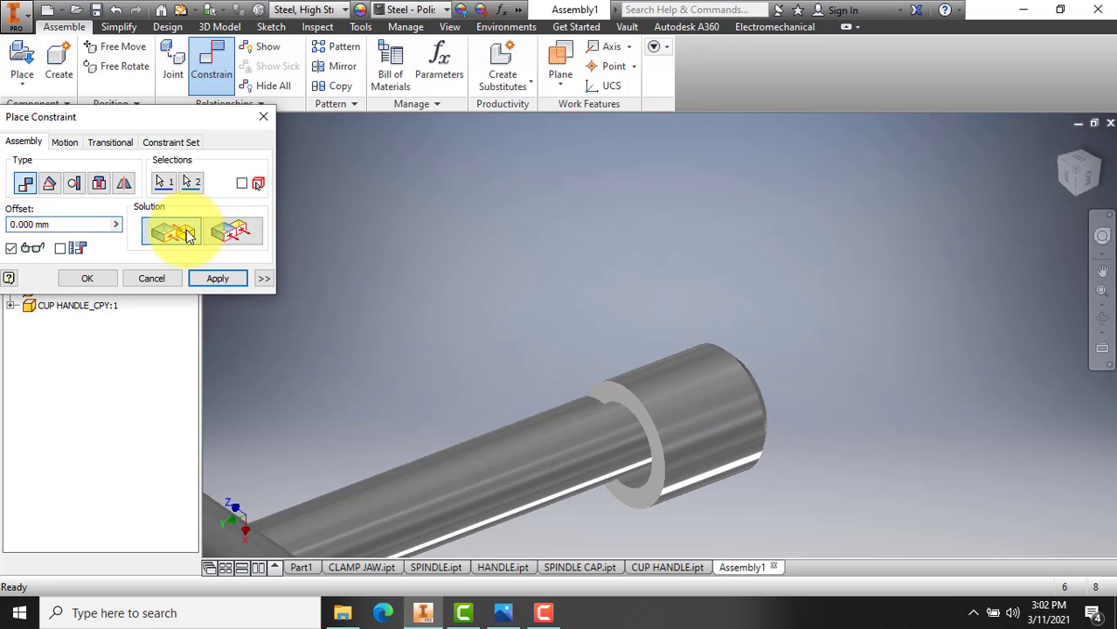
{"action": "left_click", "coordinate": [245, 279]}
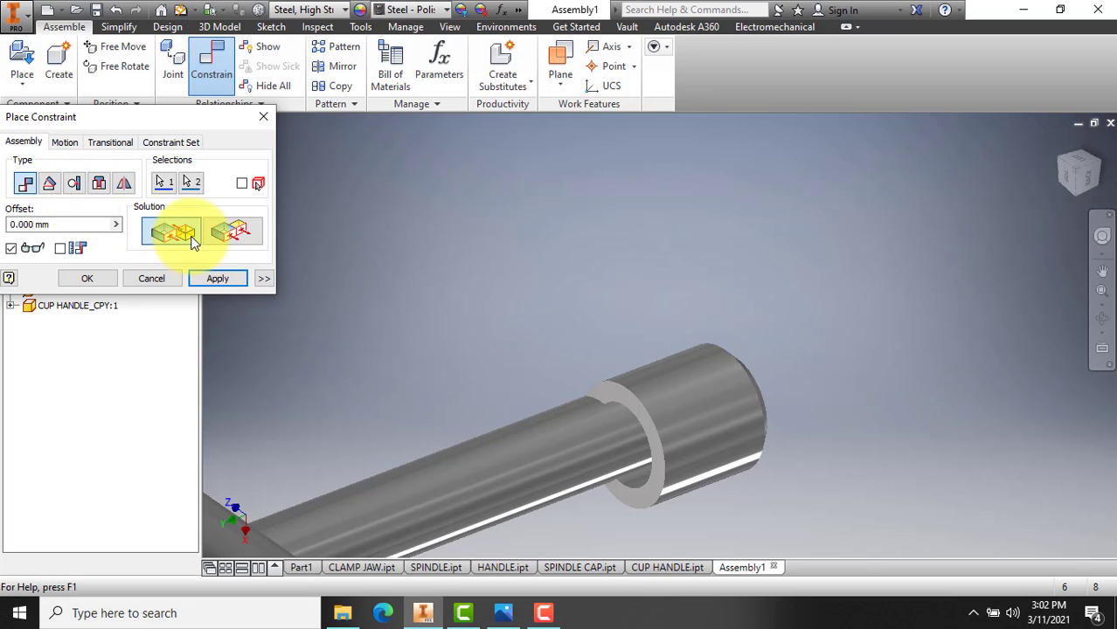
{"action": "left_click", "coordinate": [231, 233]}
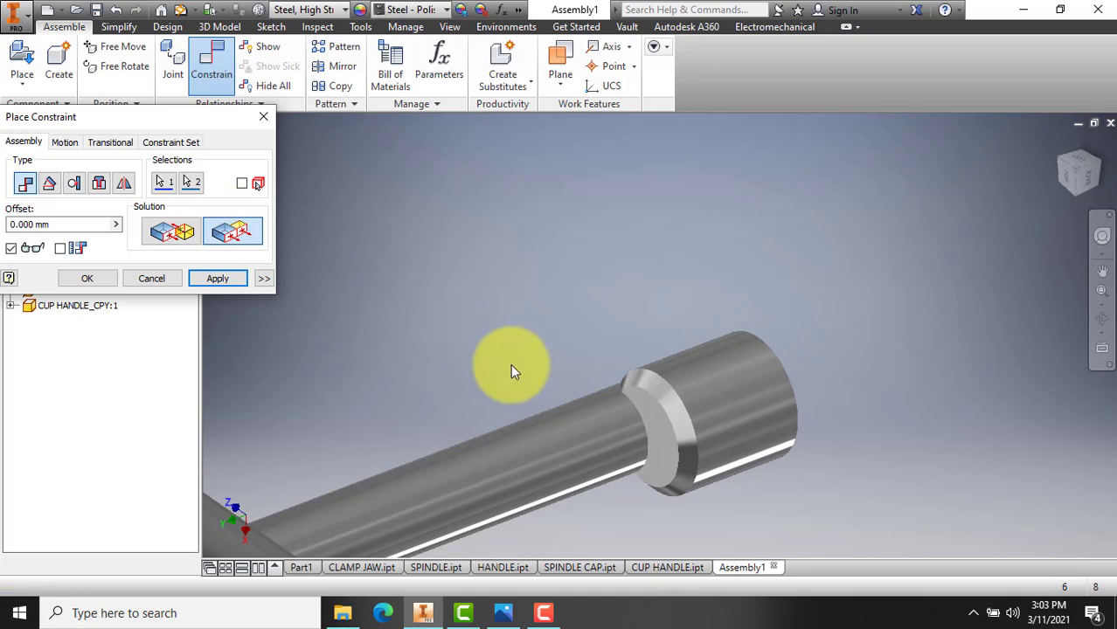
{"action": "left_click", "coordinate": [610, 442]}
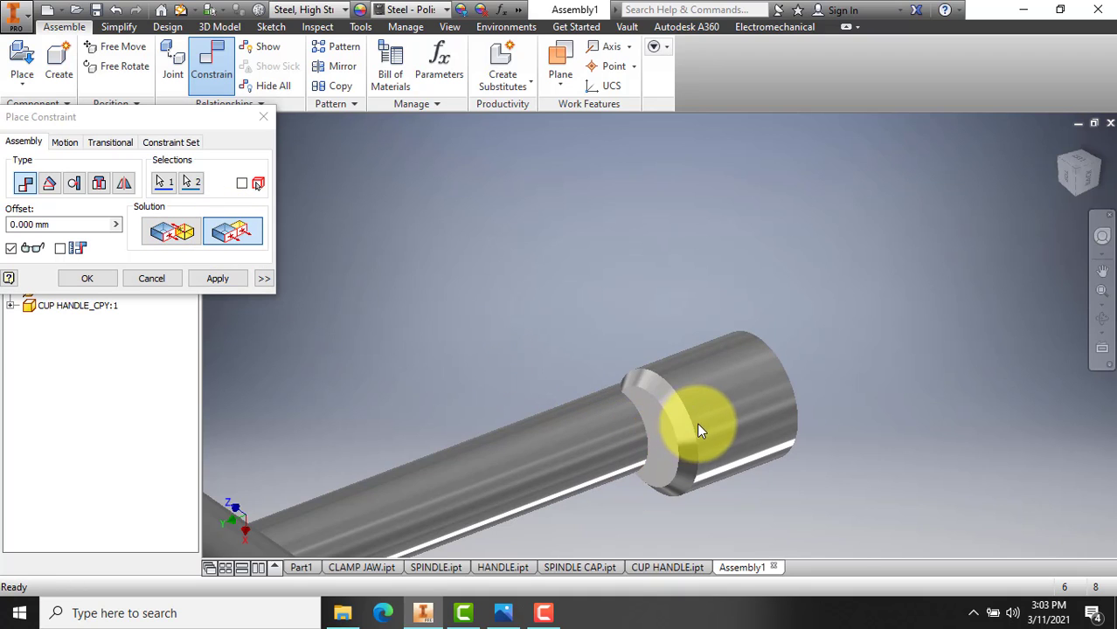
{"action": "key", "text": "Escape"}
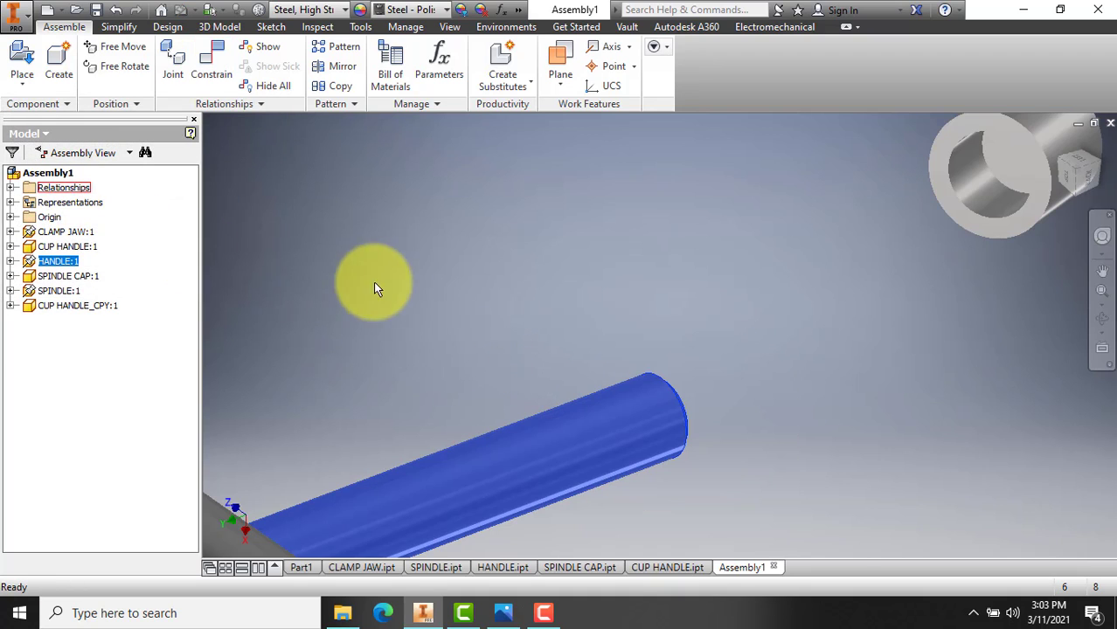
Insert-constrain the handle rod's nearer circular end to the bottom of the copied cup handle's bore, using the opposed solution and a 0 mm offset.
{"action": "scroll", "coordinate": [454, 299], "scroll_direction": "up", "scroll_amount": 2}
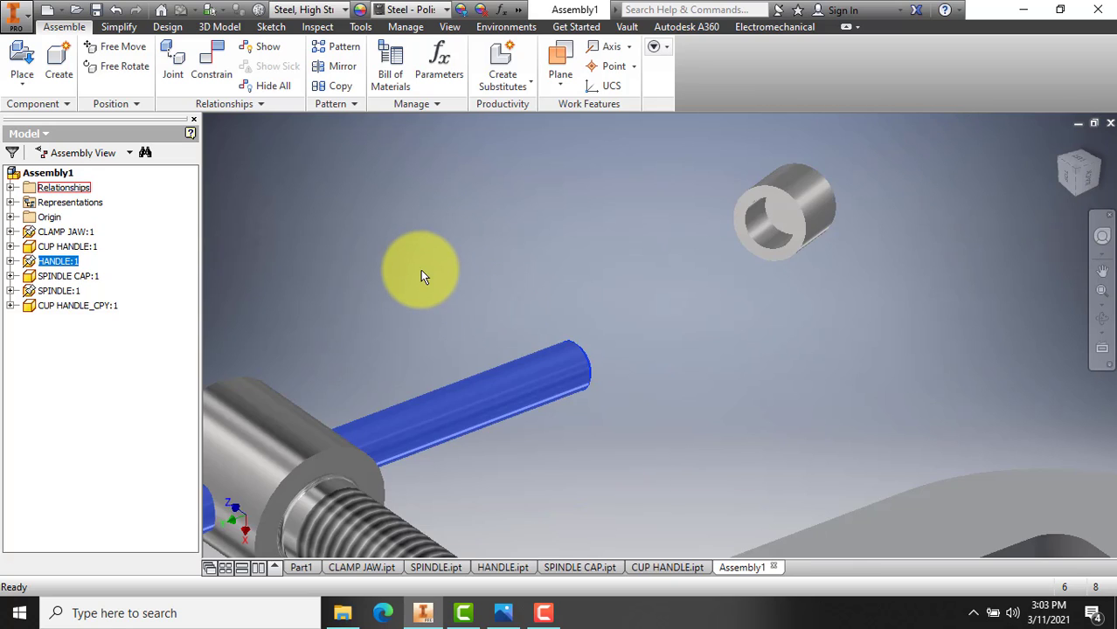
{"action": "scroll", "coordinate": [424, 284], "scroll_direction": "down", "scroll_amount": 3}
{"action": "scroll", "coordinate": [426, 287], "scroll_direction": "up", "scroll_amount": 2}
{"action": "left_click", "coordinate": [211, 61]}
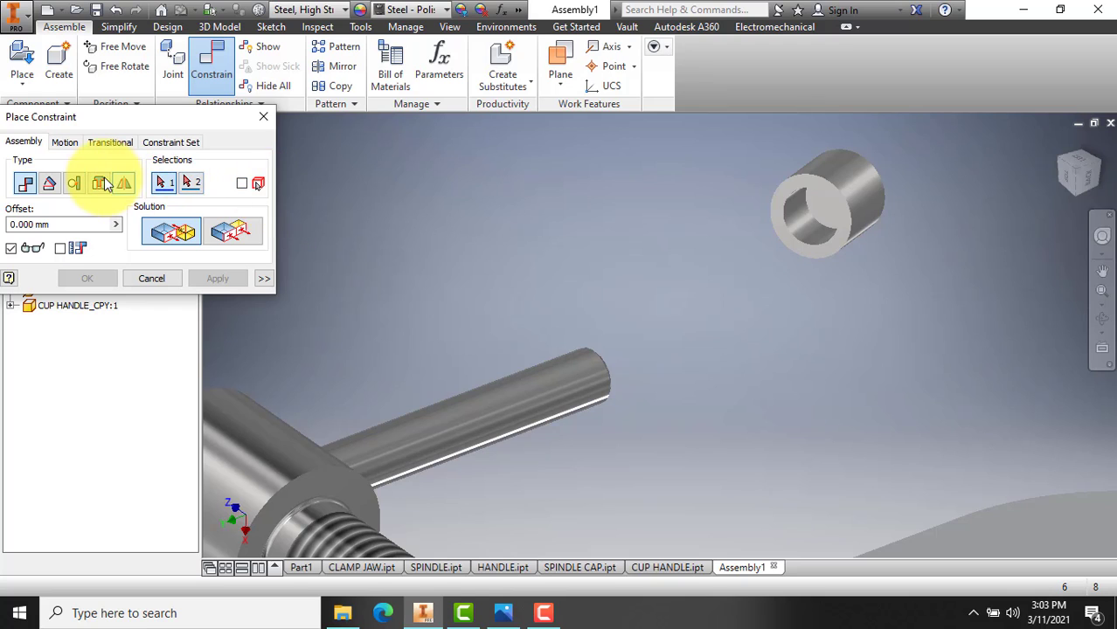
{"action": "left_click", "coordinate": [98, 183]}
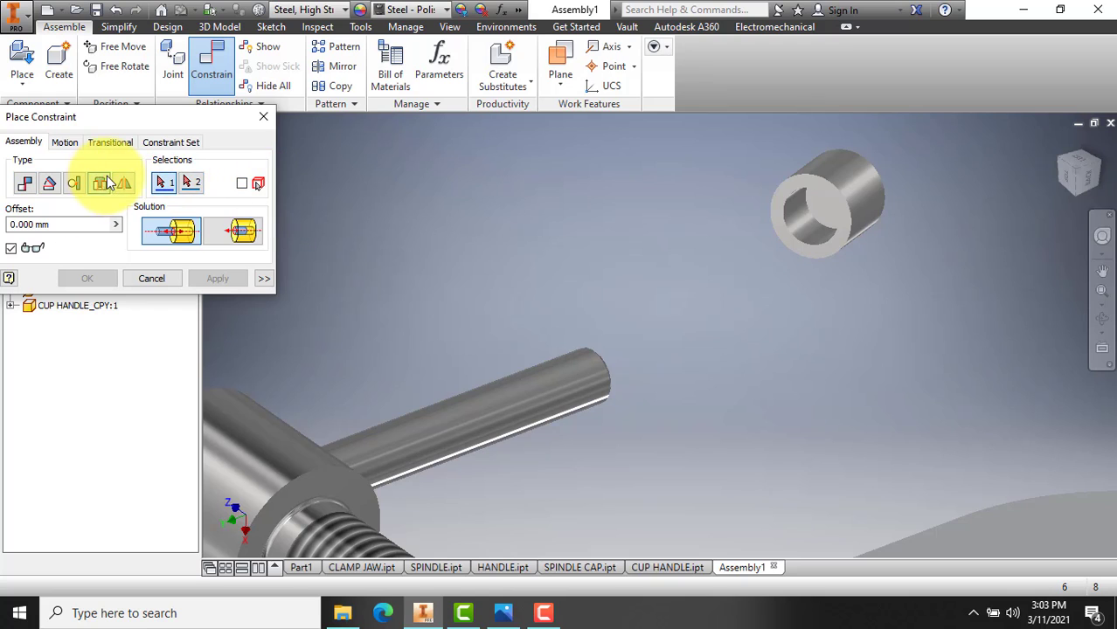
{"action": "left_click", "coordinate": [584, 374]}
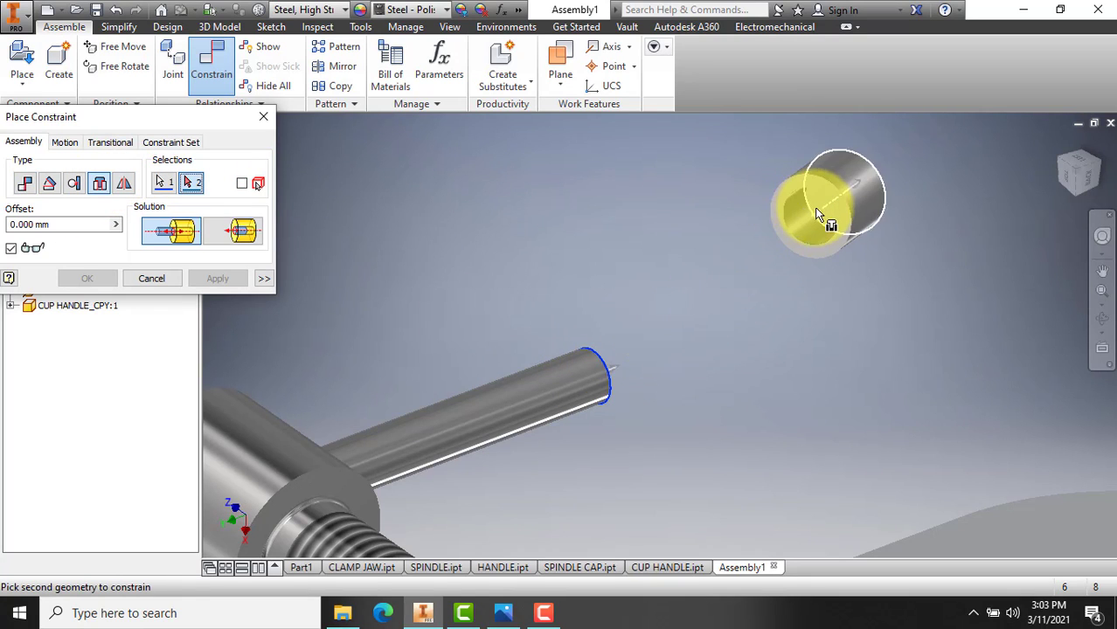
{"action": "scroll", "coordinate": [797, 213], "scroll_direction": "up", "scroll_amount": 3}
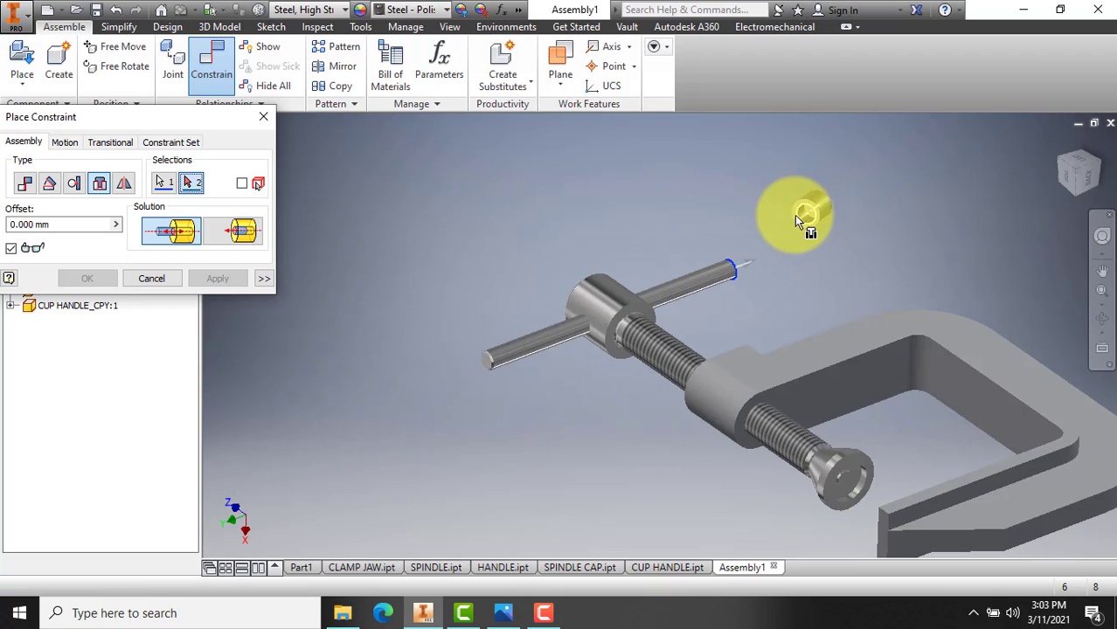
{"action": "scroll", "coordinate": [795, 215], "scroll_direction": "down", "scroll_amount": 5}
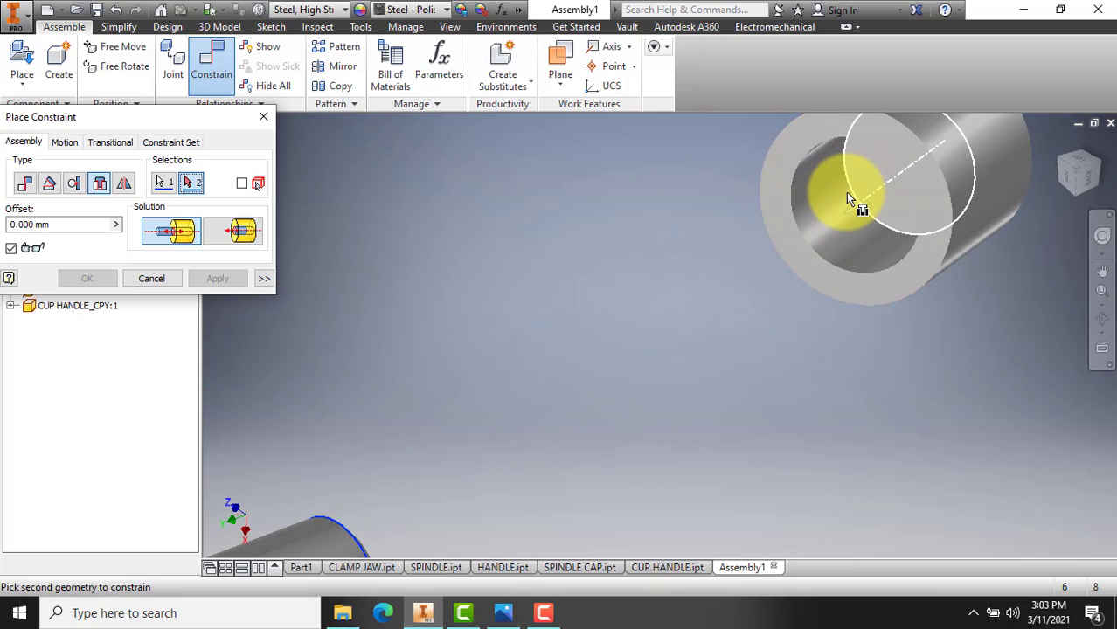
{"action": "left_click", "coordinate": [847, 195]}
{"action": "scroll", "coordinate": [687, 273], "scroll_direction": "up", "scroll_amount": 3}
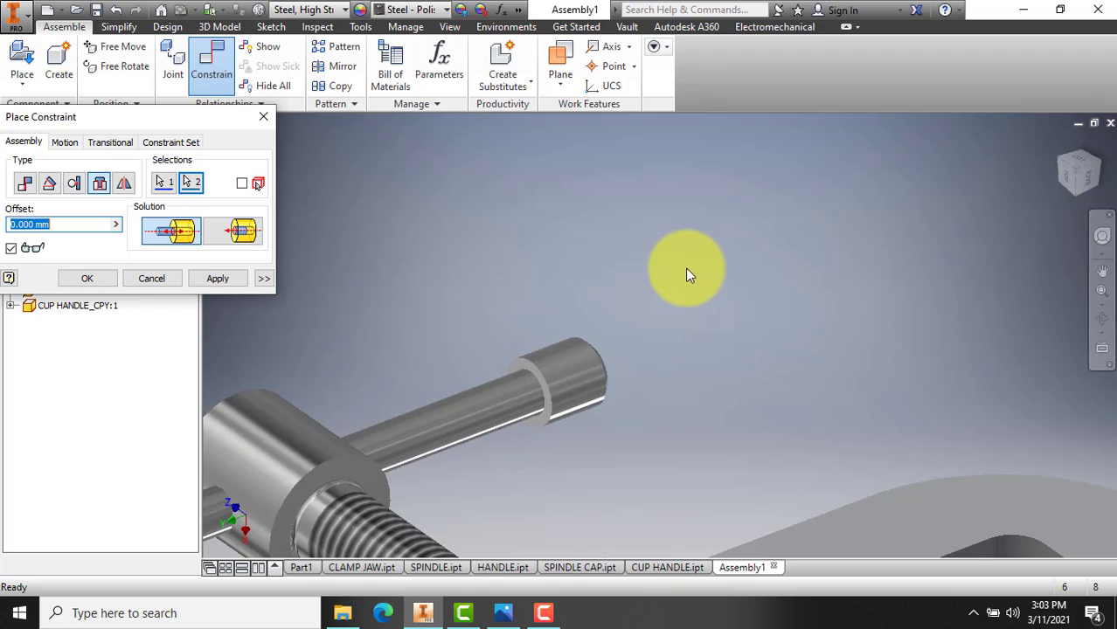
{"action": "scroll", "coordinate": [686, 268], "scroll_direction": "up", "scroll_amount": 2}
{"action": "scroll", "coordinate": [583, 325], "scroll_direction": "up", "scroll_amount": 2}
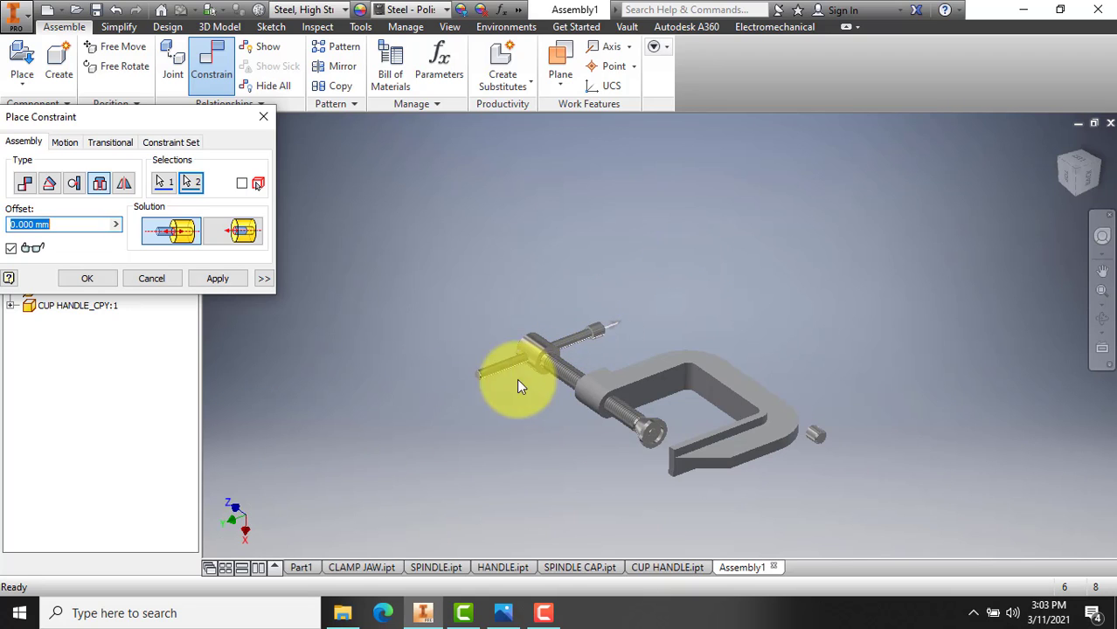
{"action": "left_click", "coordinate": [215, 280]}
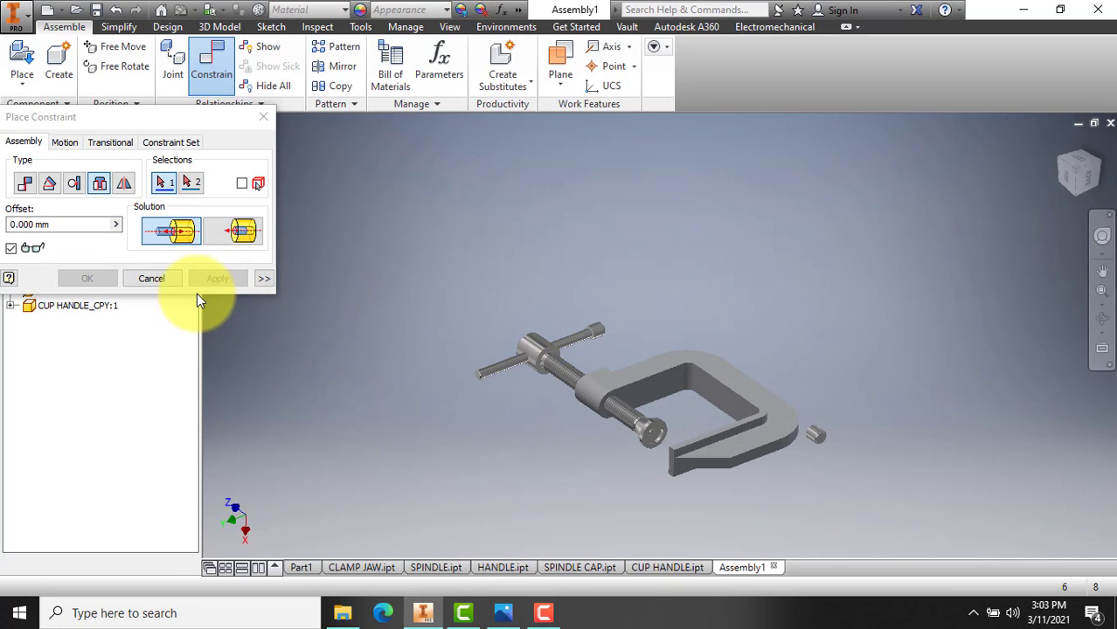
Insert-constrain the handle rod's free circular end into the remaining cup handle's bore, using the opposed solution and a 0 mm offset.
{"action": "scroll", "coordinate": [478, 387], "scroll_direction": "down", "scroll_amount": 3}
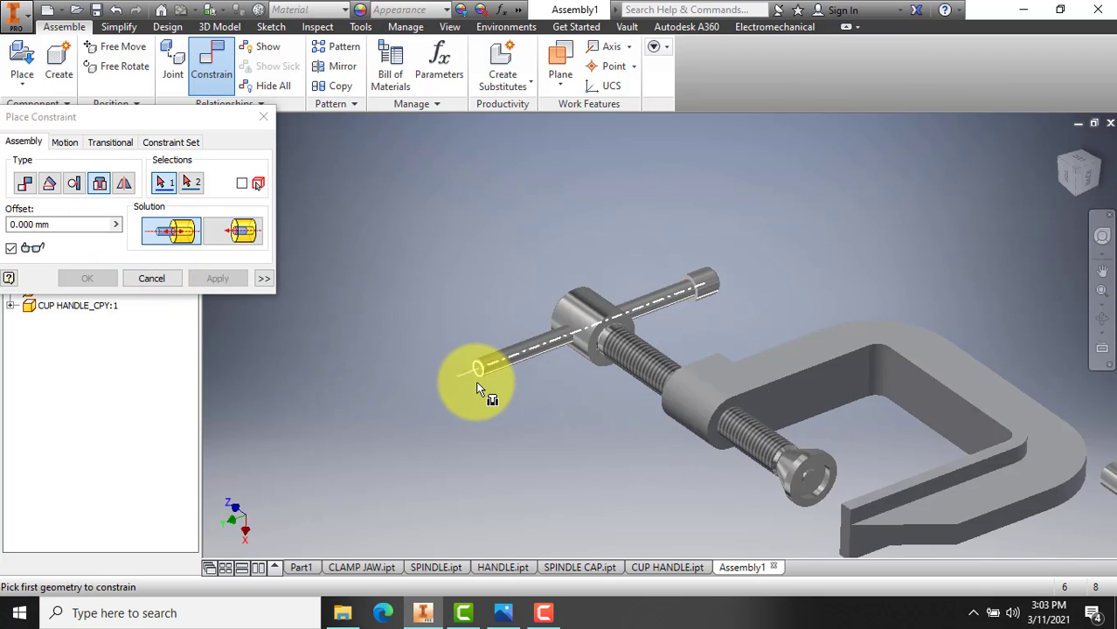
{"action": "scroll", "coordinate": [479, 387], "scroll_direction": "down", "scroll_amount": 2}
{"action": "left_click", "coordinate": [477, 353]}
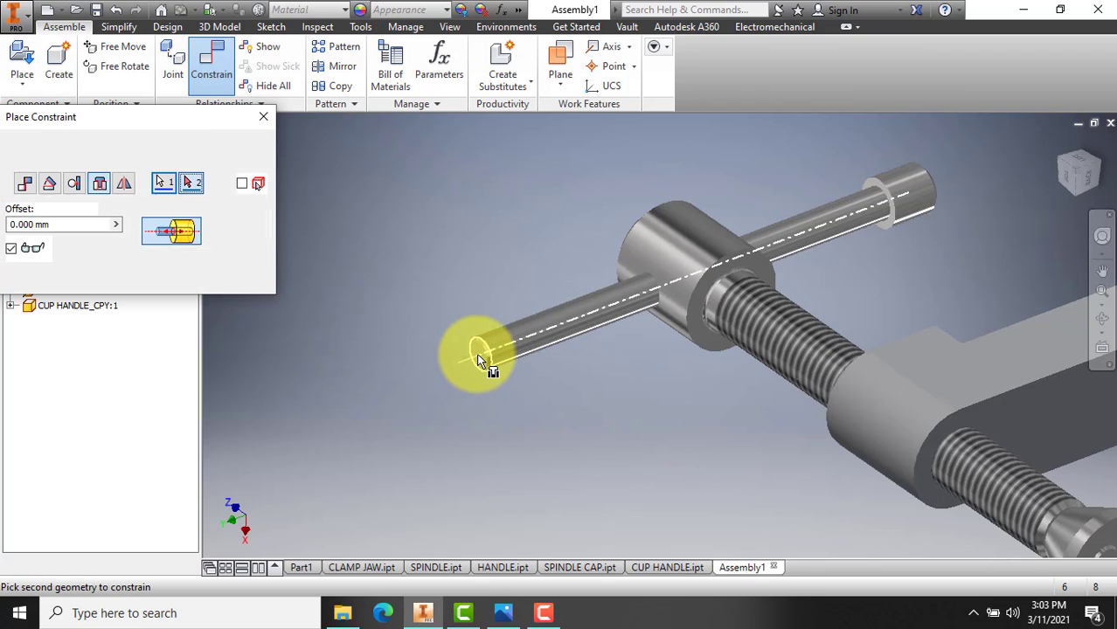
{"action": "scroll", "coordinate": [471, 358], "scroll_direction": "up", "scroll_amount": 5}
{"action": "scroll", "coordinate": [730, 398], "scroll_direction": "down", "scroll_amount": 4}
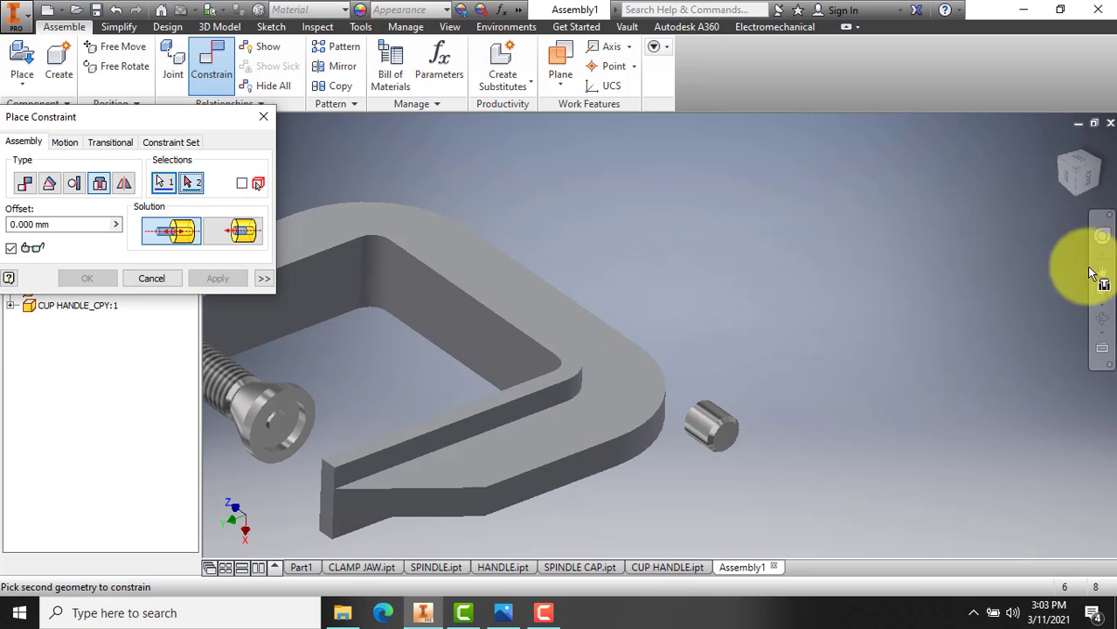
{"action": "left_click", "coordinate": [1103, 318]}
{"action": "left_click_drag", "start_coordinate": [706, 389], "coordinate": [894, 401]}
{"action": "scroll", "coordinate": [790, 374], "scroll_direction": "up", "scroll_amount": 6}
{"action": "scroll", "coordinate": [875, 398], "scroll_direction": "down", "scroll_amount": 5}
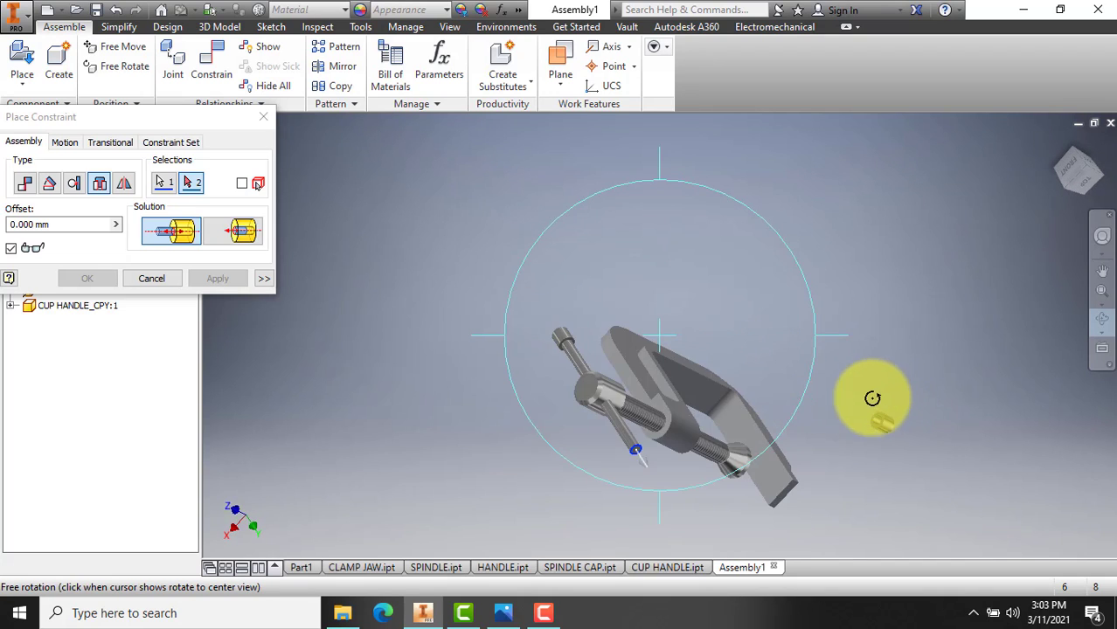
{"action": "left_click", "coordinate": [1102, 272]}
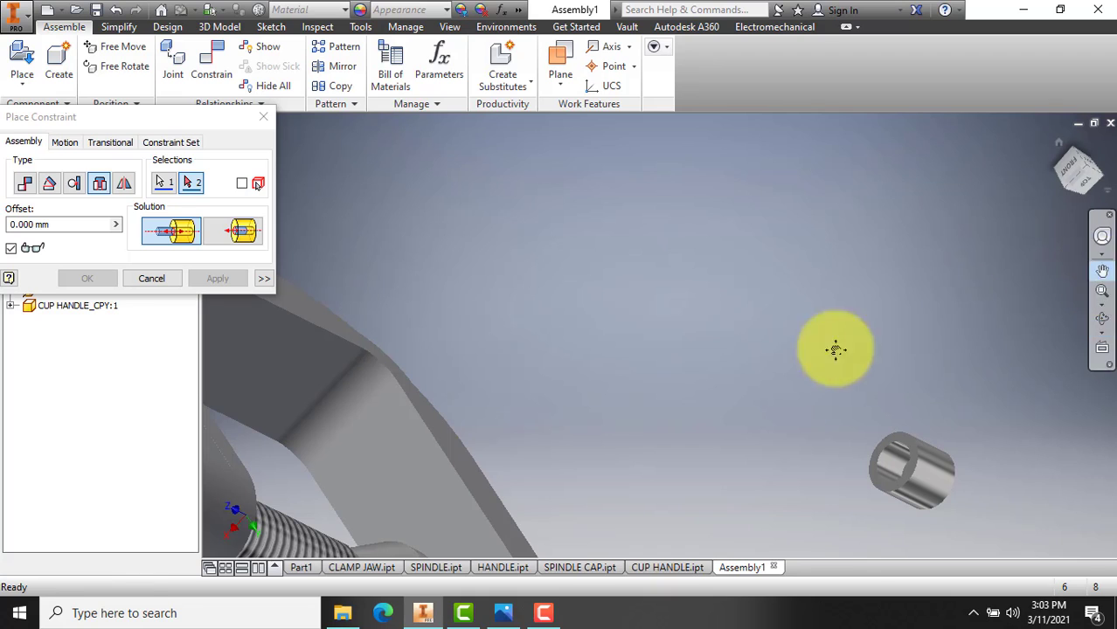
{"action": "left_click_drag", "start_coordinate": [719, 392], "coordinate": [577, 285]}
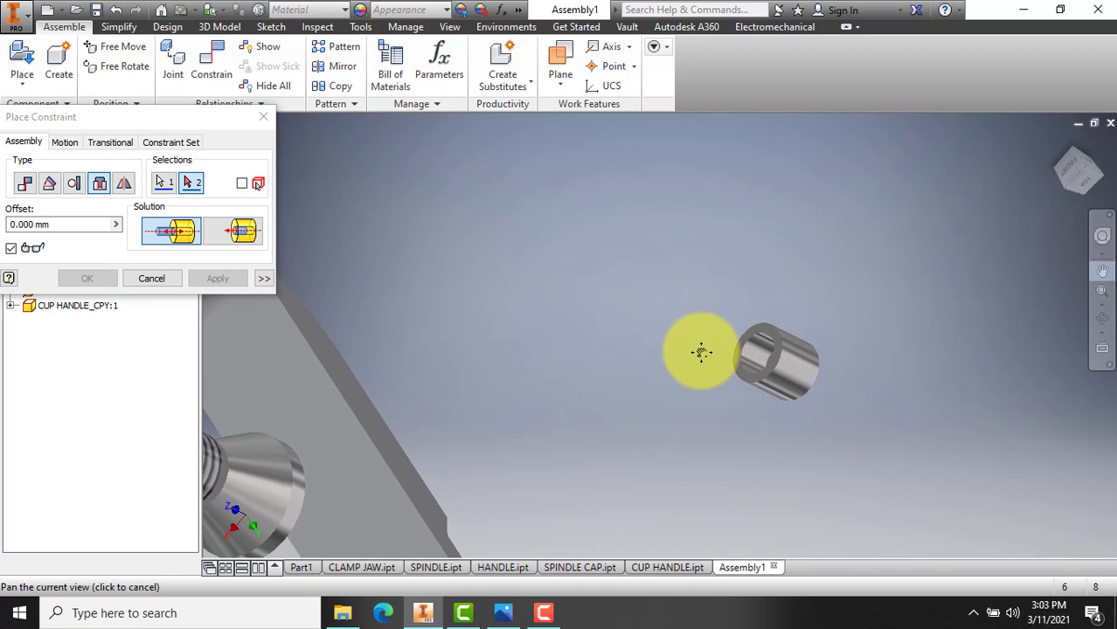
{"action": "left_click", "coordinate": [1102, 319]}
{"action": "left_click_drag", "start_coordinate": [624, 340], "coordinate": [698, 369]}
{"action": "key", "text": "Escape"}
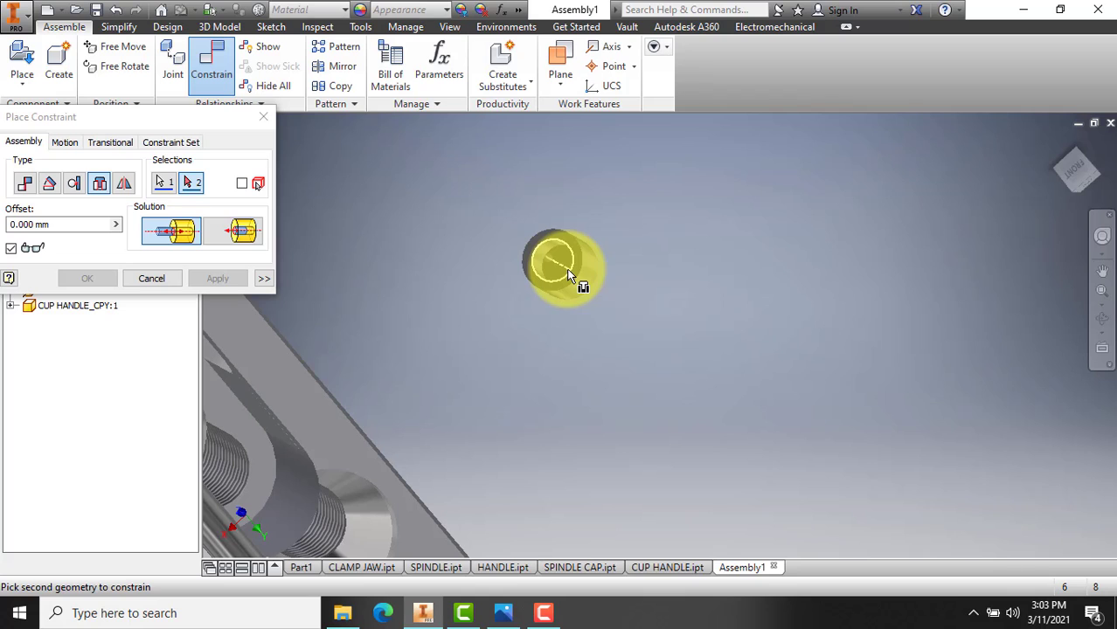
{"action": "left_click", "coordinate": [569, 276]}
{"action": "scroll", "coordinate": [627, 361], "scroll_direction": "down", "scroll_amount": 5}
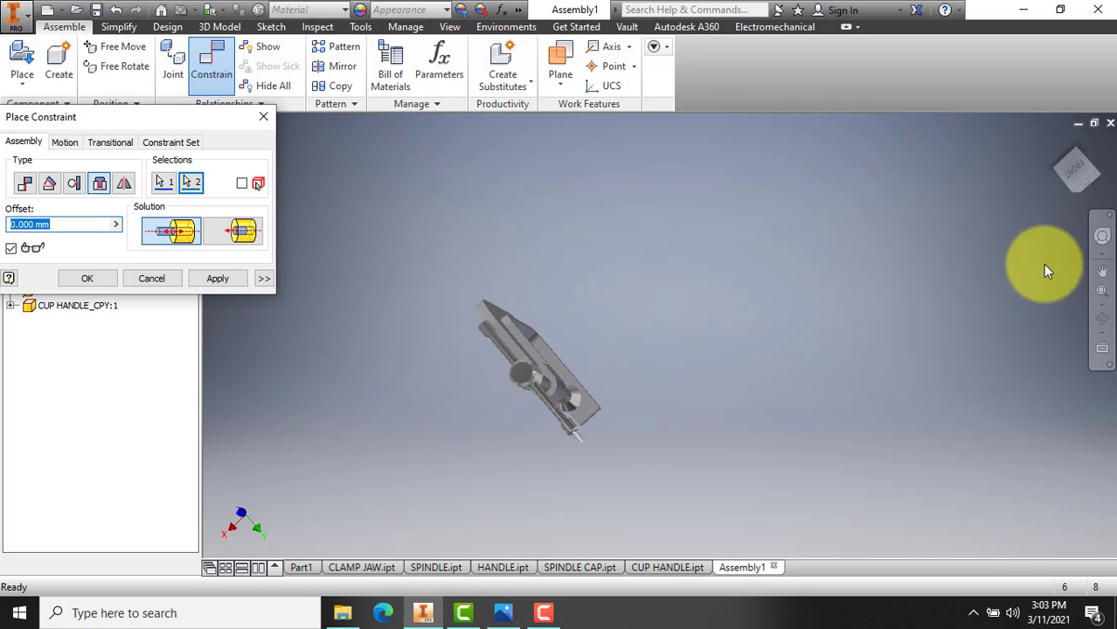
{"action": "left_click", "coordinate": [1102, 319]}
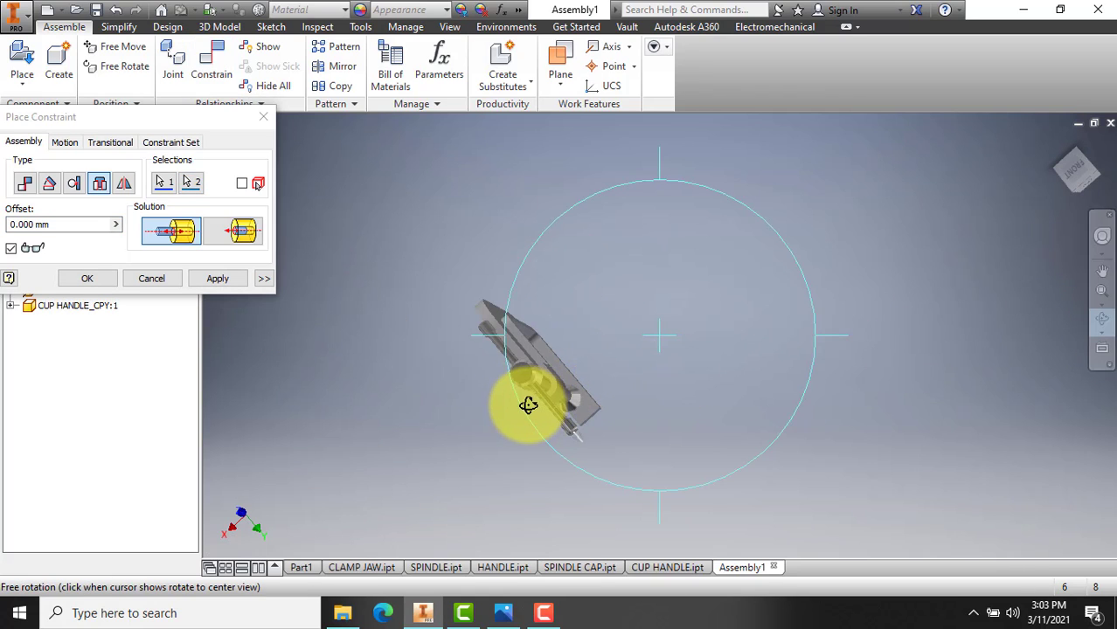
{"action": "left_click_drag", "start_coordinate": [528, 405], "coordinate": [572, 310]}
{"action": "left_click", "coordinate": [1102, 271]}
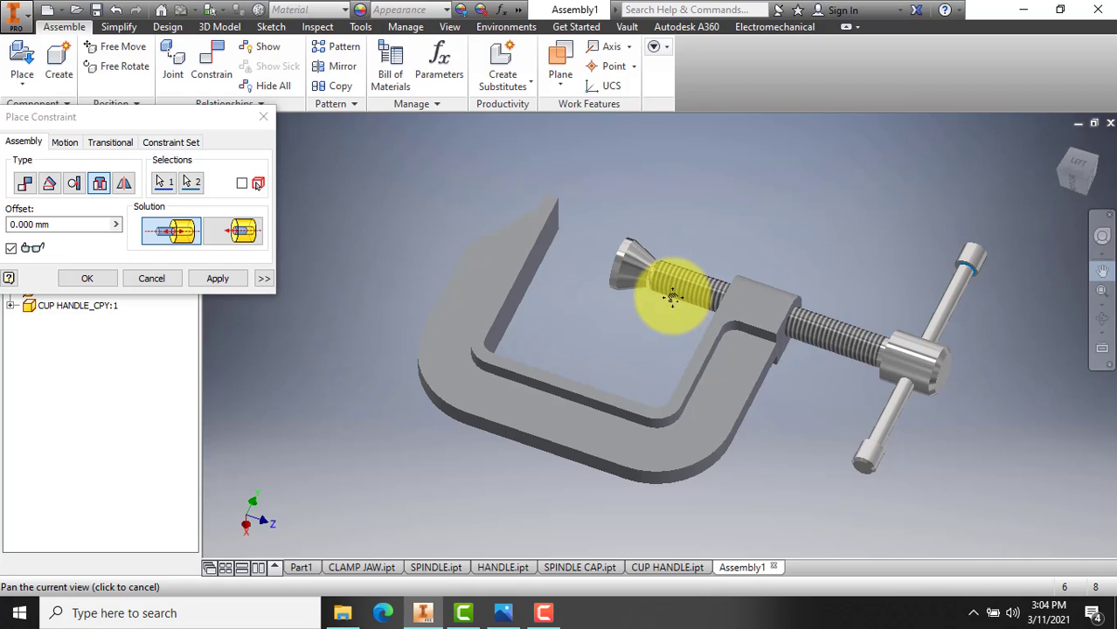
{"action": "mouse_move", "coordinate": [623, 310]}
{"action": "left_mouse_down"}
{"action": "mouse_move", "coordinate": [621, 346]}
{"action": "mouse_move", "coordinate": [625, 331]}
{"action": "left_mouse_up"}
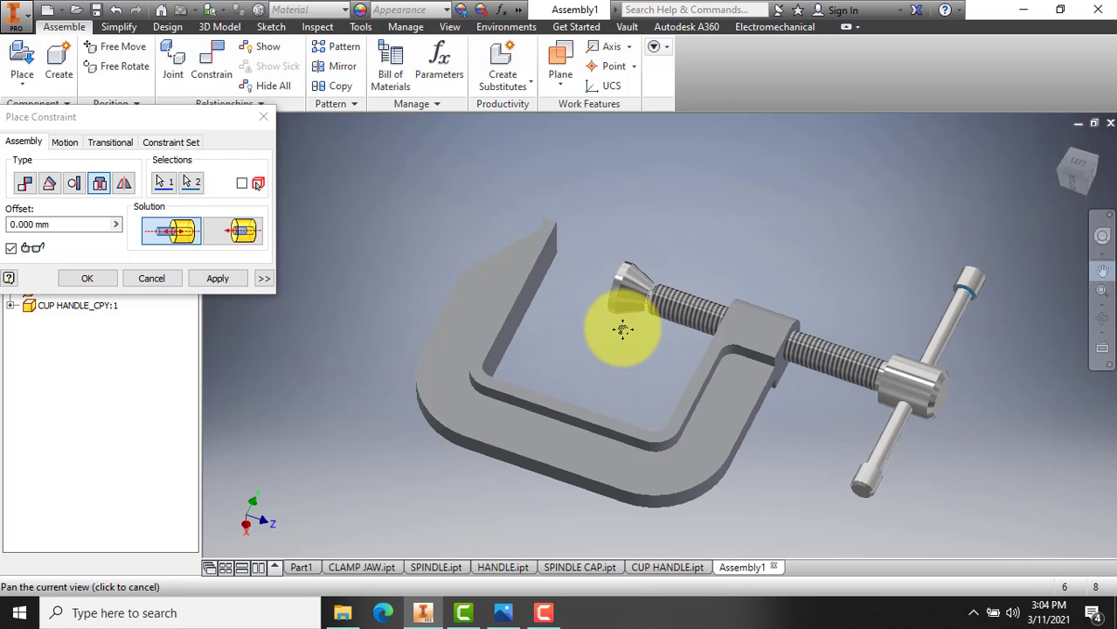
{"action": "mouse_move", "coordinate": [622, 329]}
{"action": "left_mouse_down"}
{"action": "mouse_move", "coordinate": [617, 348]}
{"action": "mouse_move", "coordinate": [612, 319]}
{"action": "left_mouse_up"}
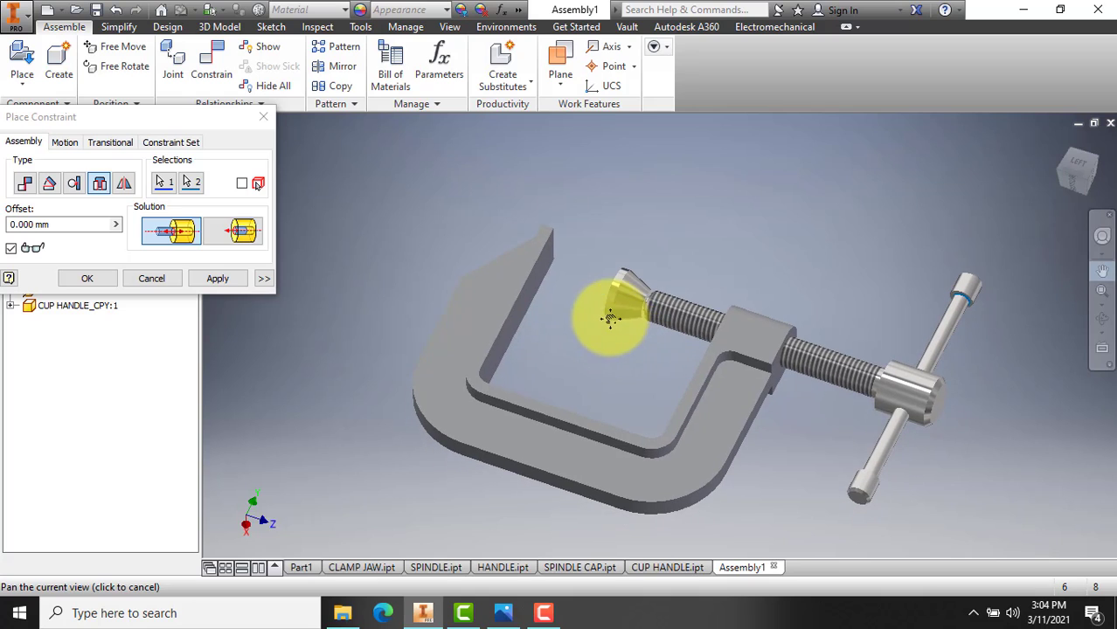
{"action": "left_click", "coordinate": [220, 278]}
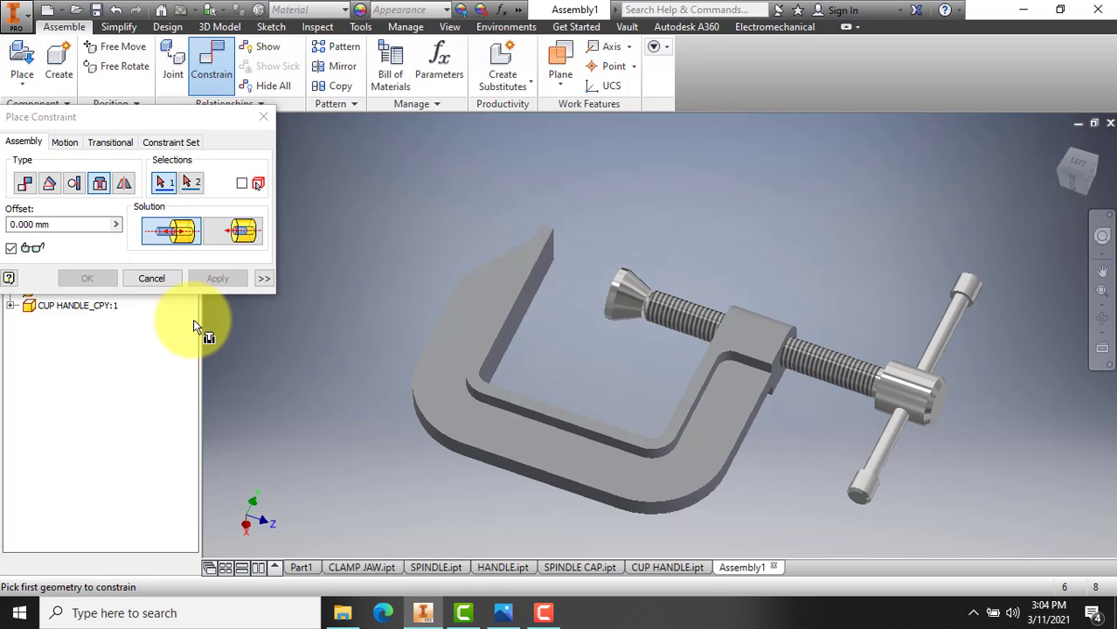
Finish placing constraints and return the completed clamp assembly to its home view.
{"action": "left_click", "coordinate": [152, 280]}
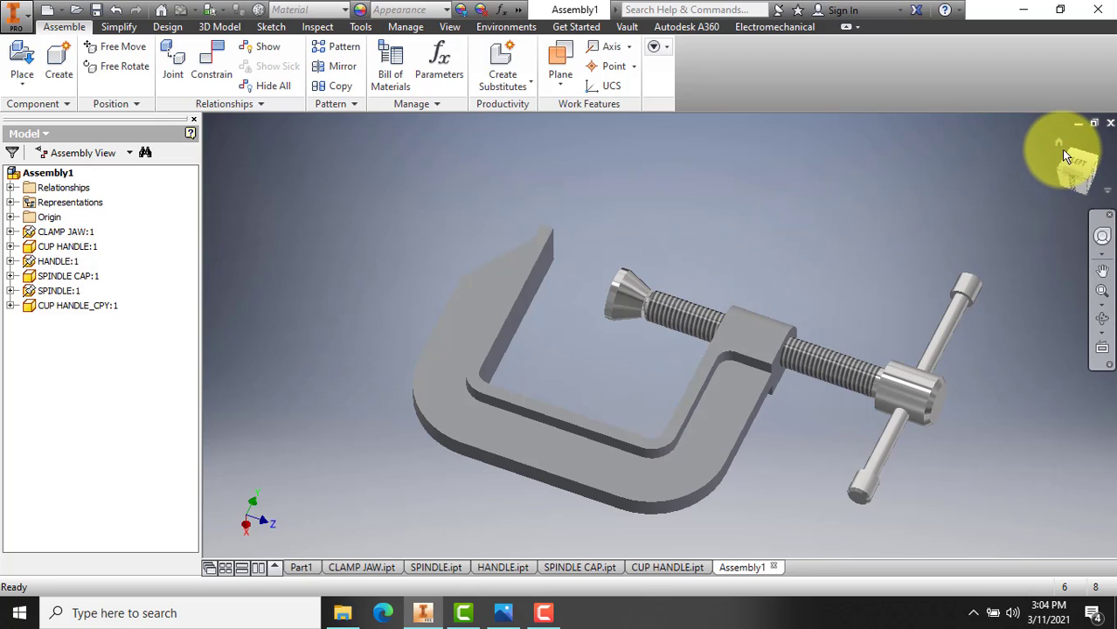
{"action": "left_click_drag", "start_coordinate": [1062, 148], "coordinate": [986, 231]}
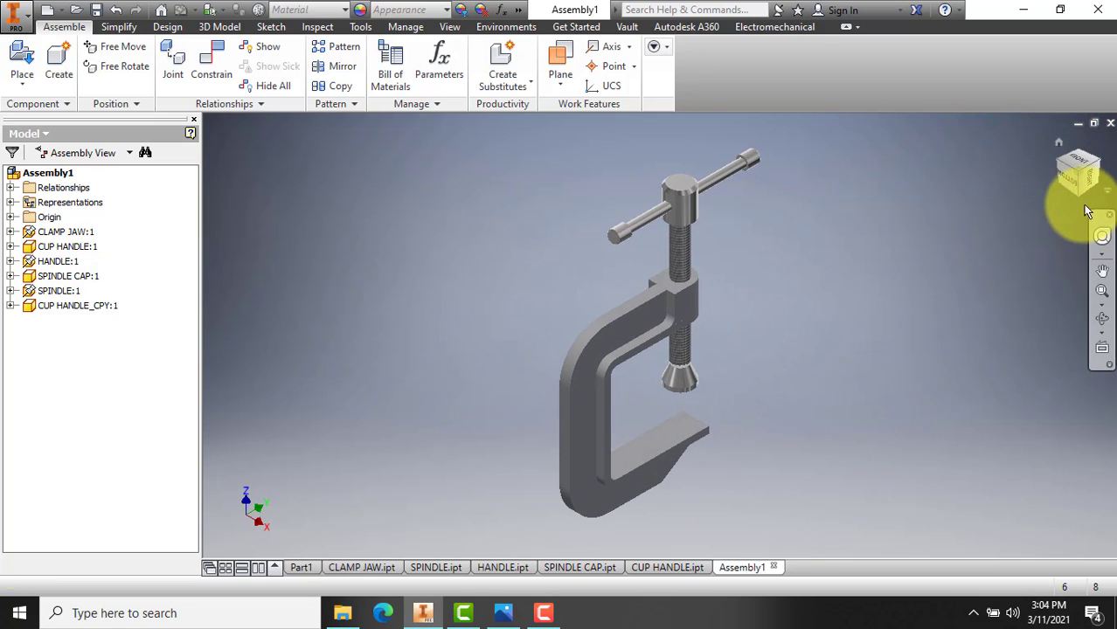